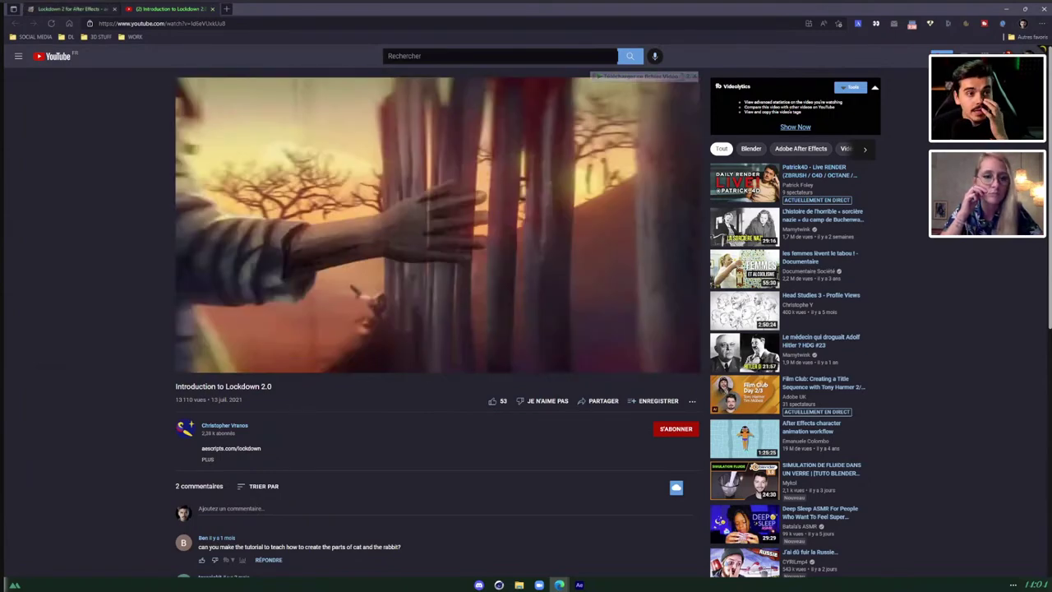
Review the description, demo videos and purchase options on the aescripts page for Lockdown 2 for After Effects.
click(71, 9)
scroll(165, 274, up, 2)
scroll(165, 277, up, 3)
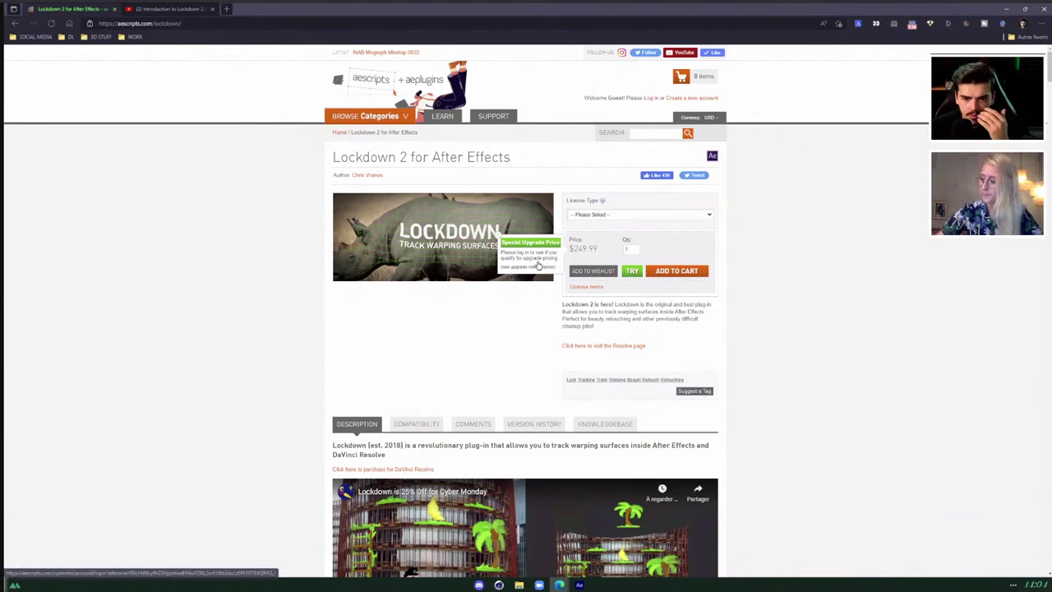
scroll(639, 300, down, 2)
scroll(640, 306, down, 7)
scroll(638, 312, down, 1)
scroll(657, 325, up, 3)
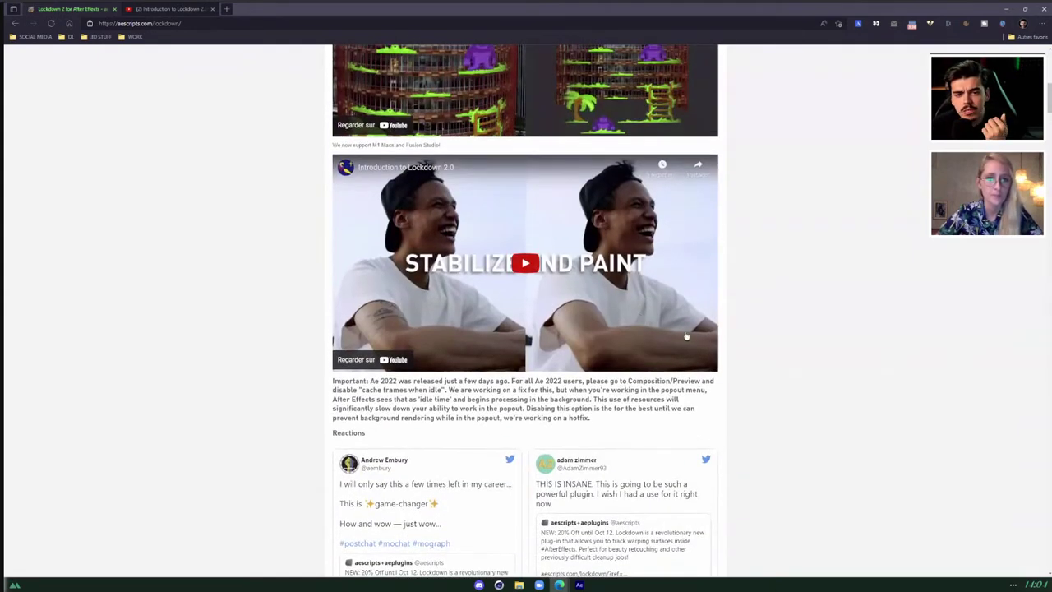
scroll(682, 332, up, 3)
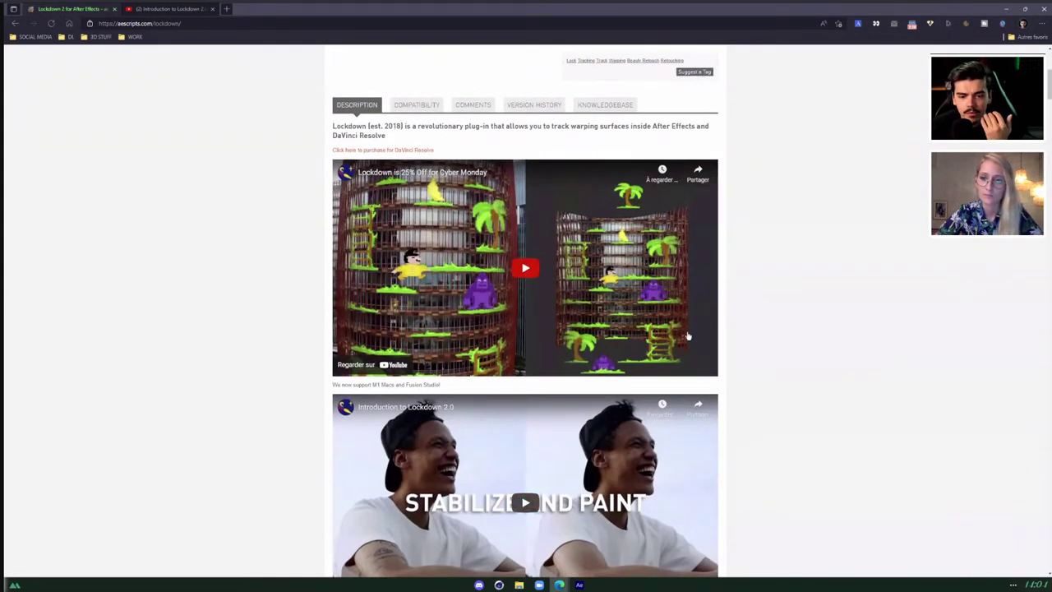
scroll(689, 336, up, 4)
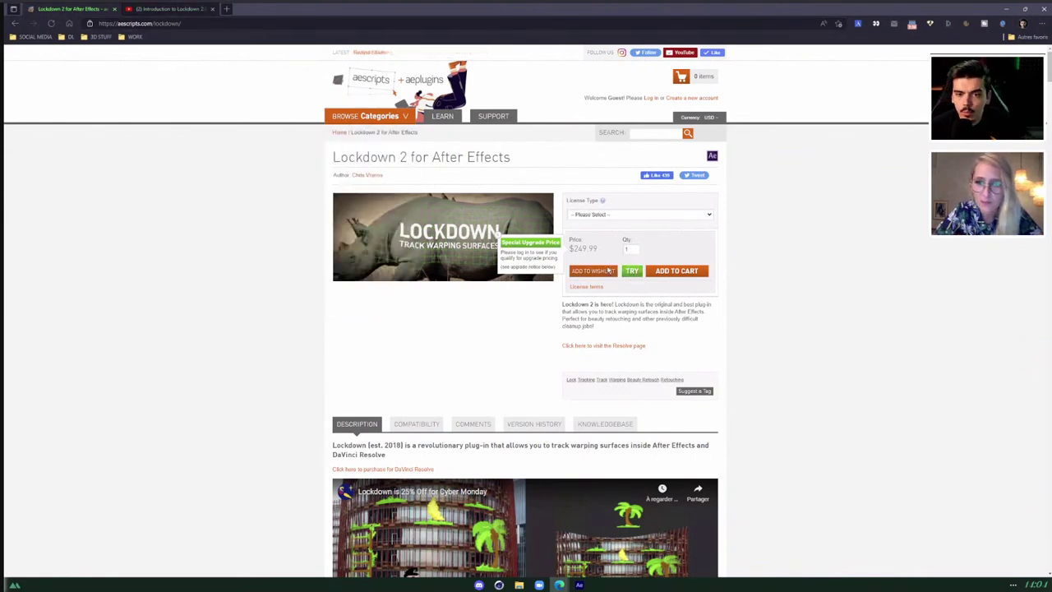
click(232, 24)
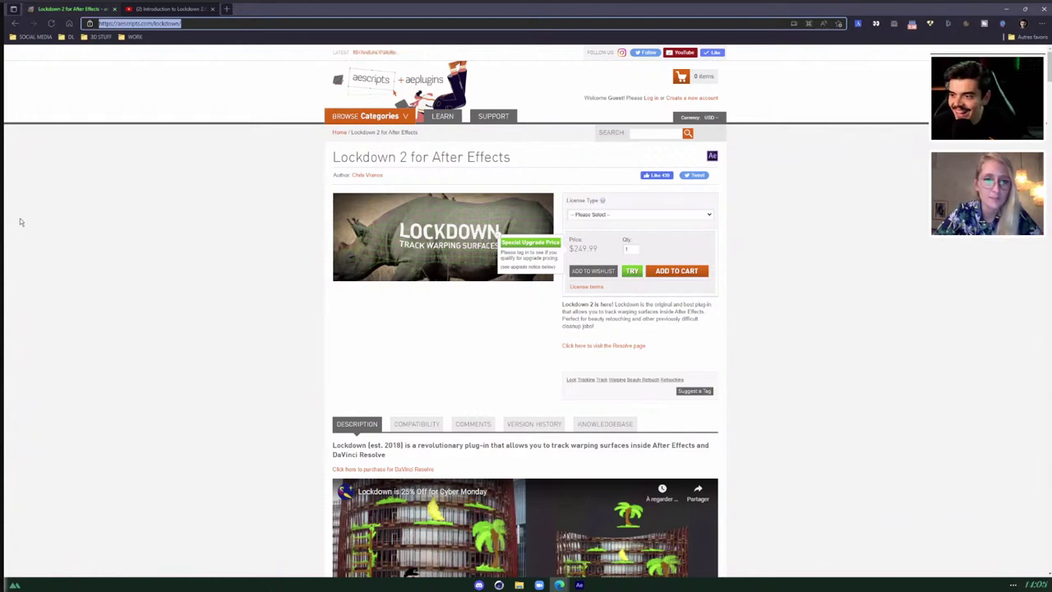
Switch to After Effects, create a composition from P1000021.MOV and preview its footage with the viewer fitted up to 100%.
click(579, 585)
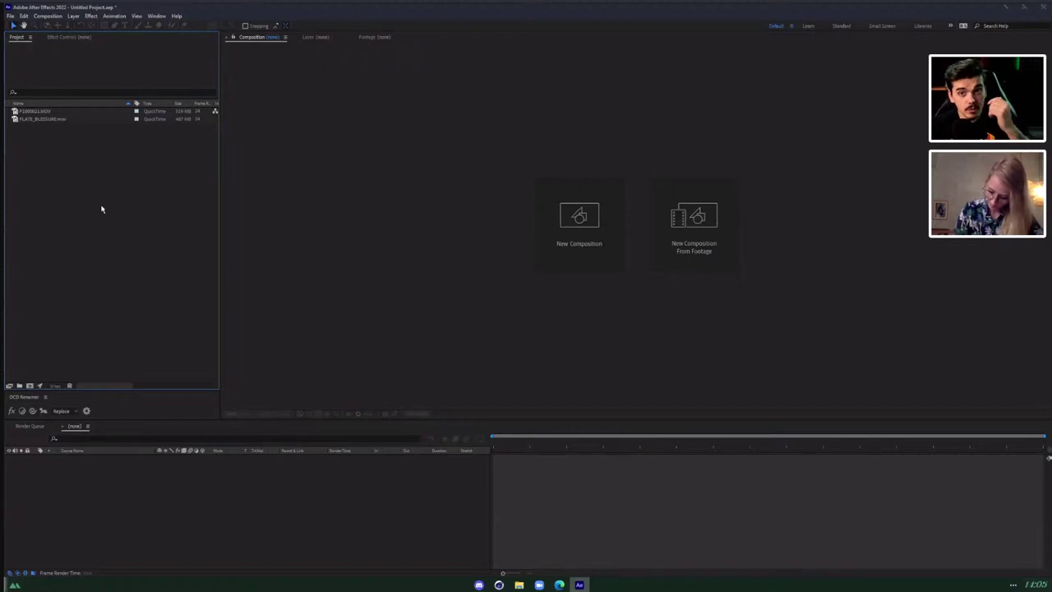
drag(33, 111, 514, 261)
click(236, 413)
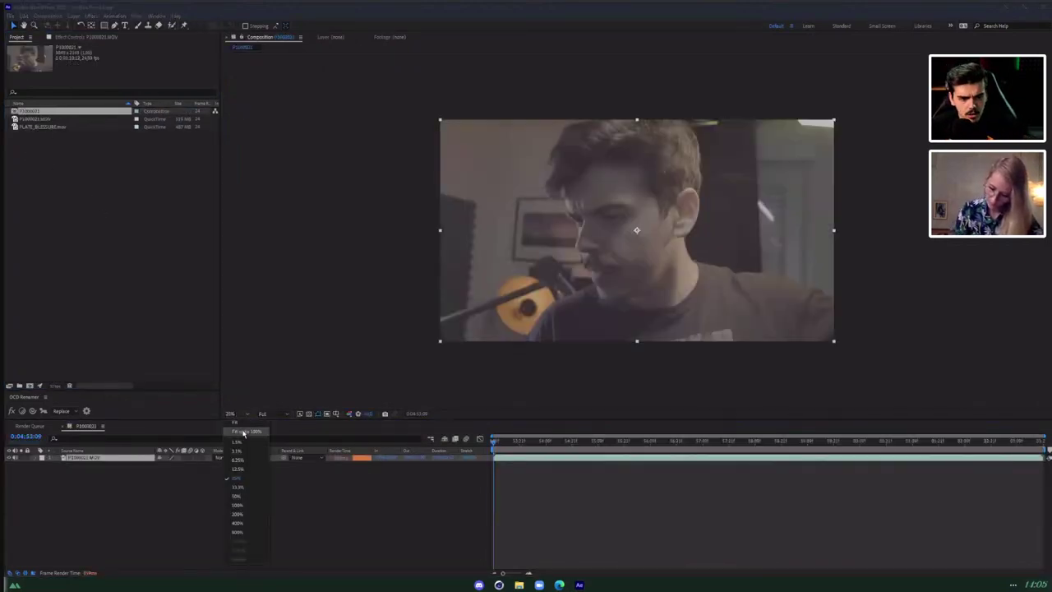
click(245, 433)
drag(530, 448, 667, 449)
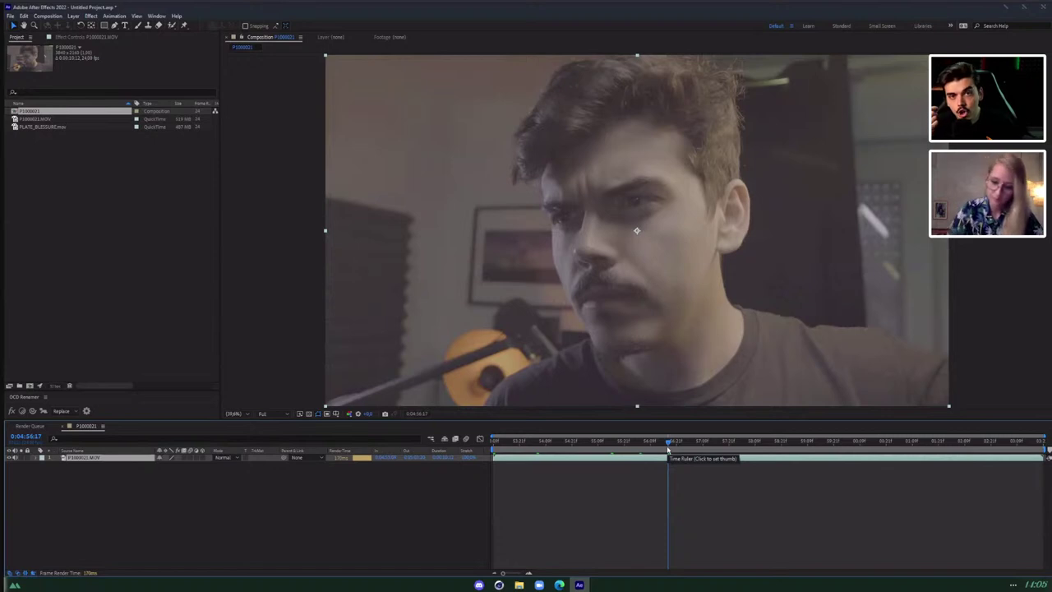
click(677, 449)
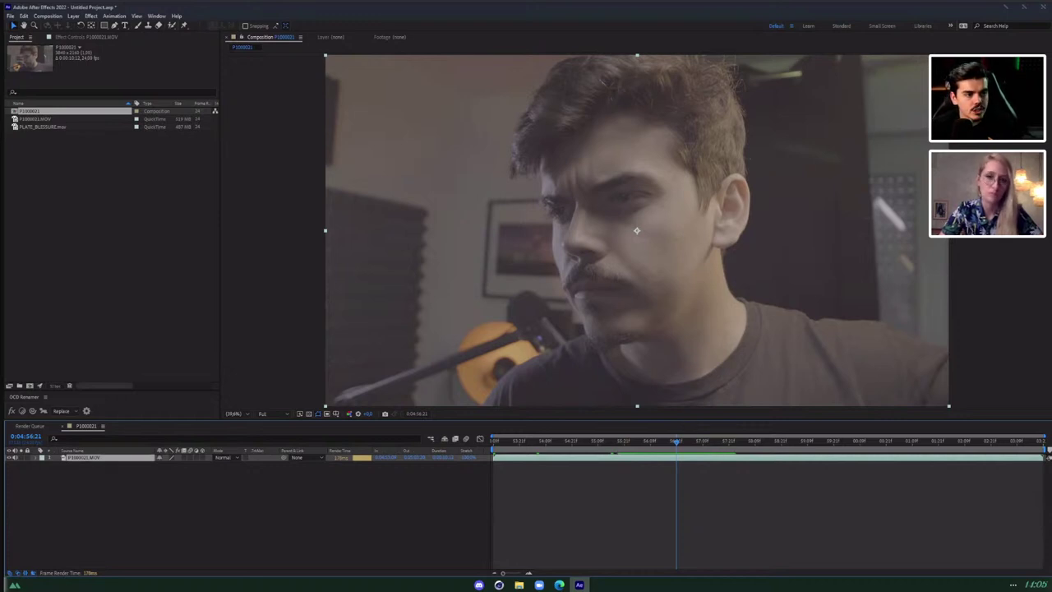
Create a new composition from PLATE_BLESSURE.mov and scrub through the clip.
click(26, 129)
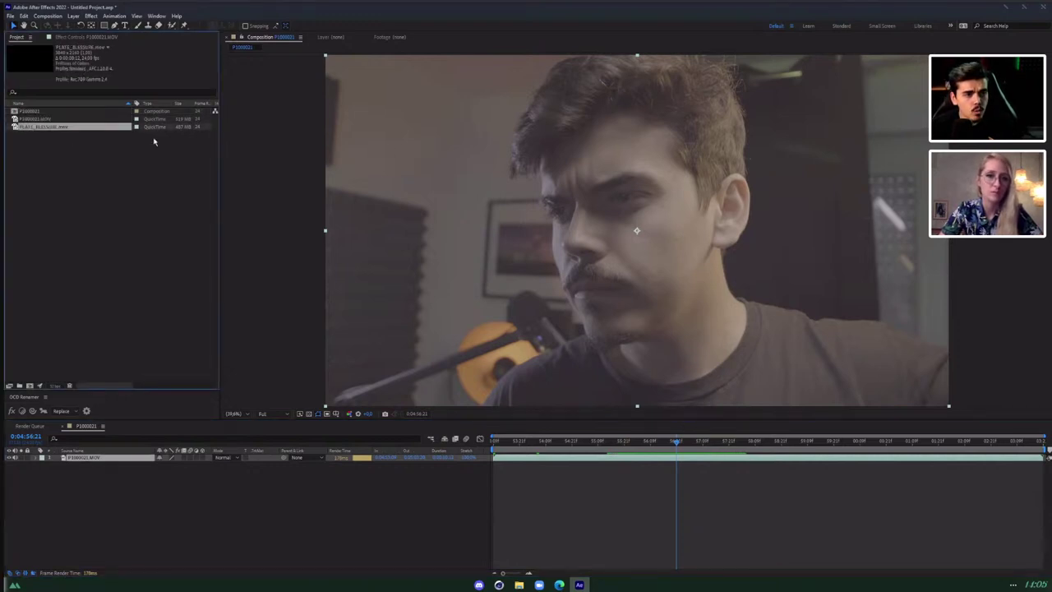
click(31, 388)
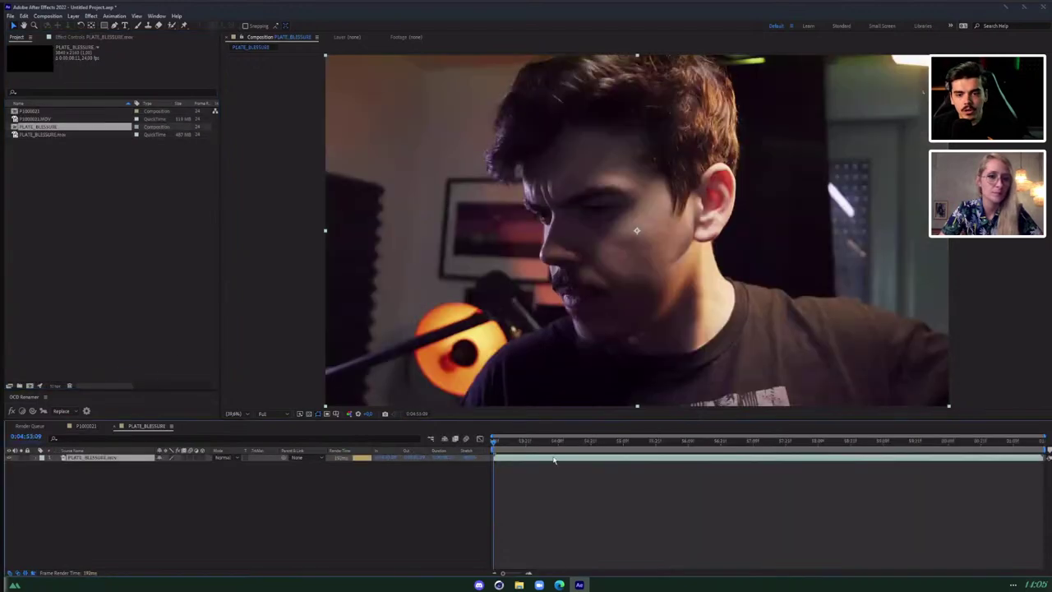
drag(791, 459, 818, 414)
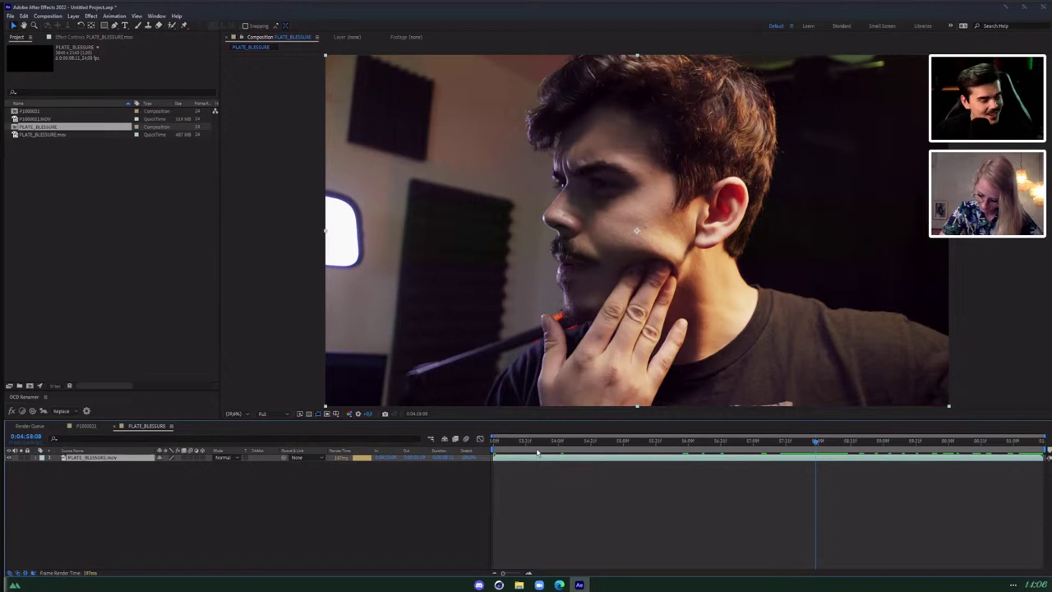
Set the work area start at 0:04:56:13, where the face is turned towards the camera, and trim the composition to it.
click(564, 444)
drag(564, 446, 699, 442)
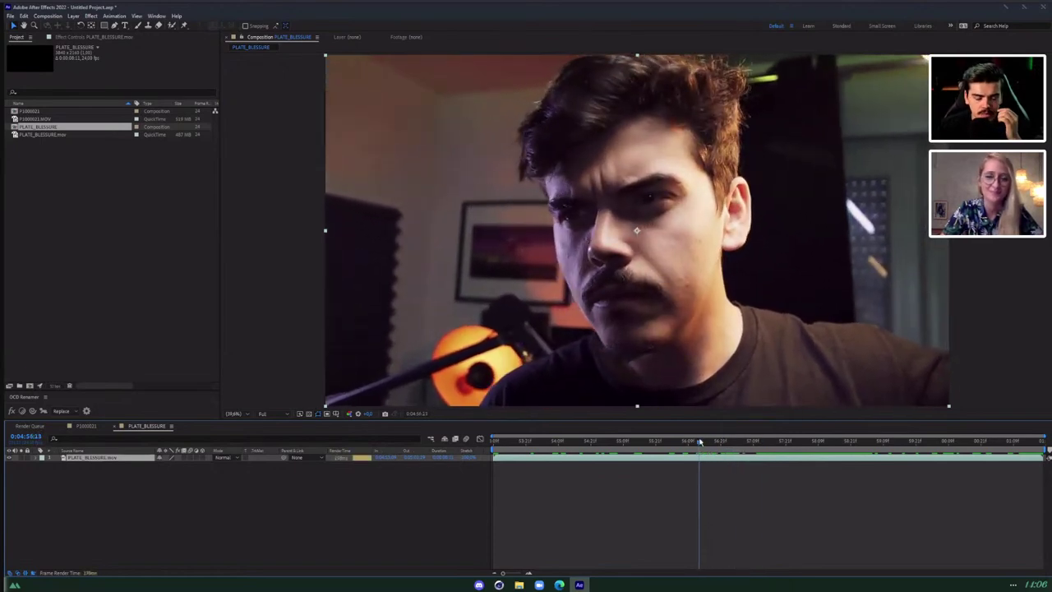
key(b)
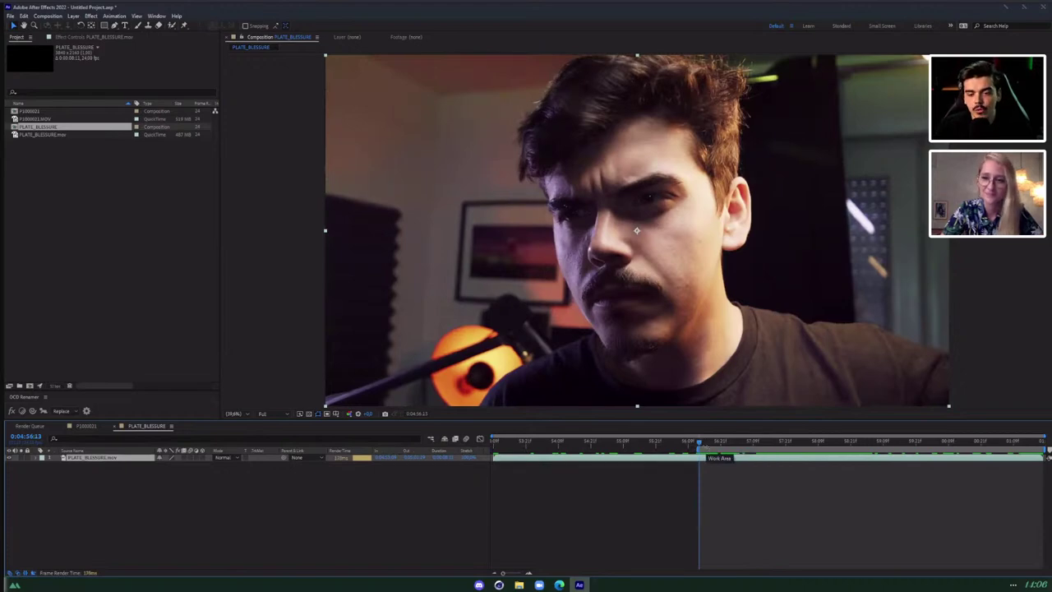
right_click(706, 449)
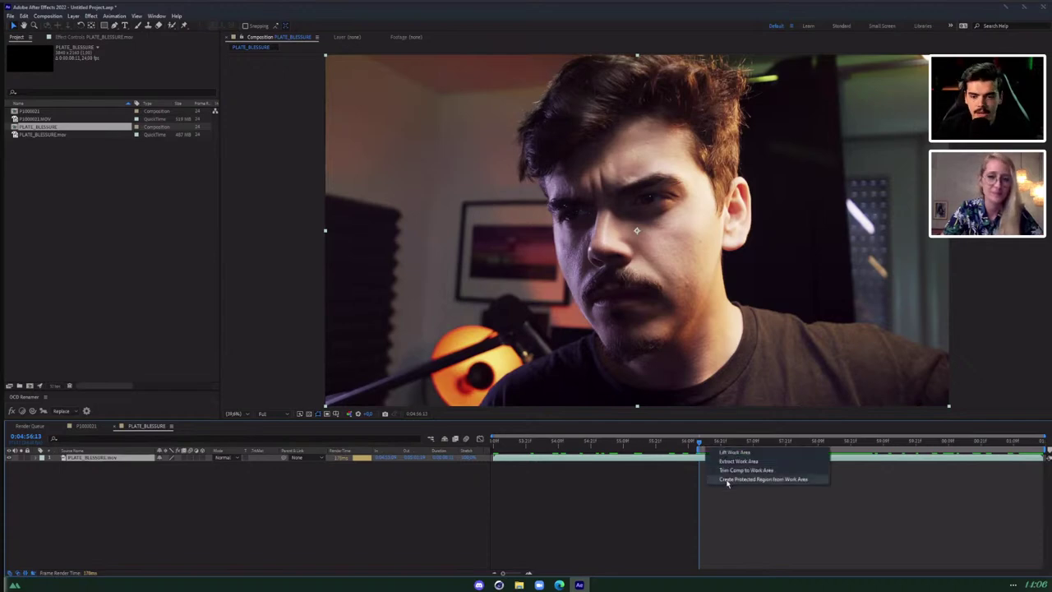
click(728, 477)
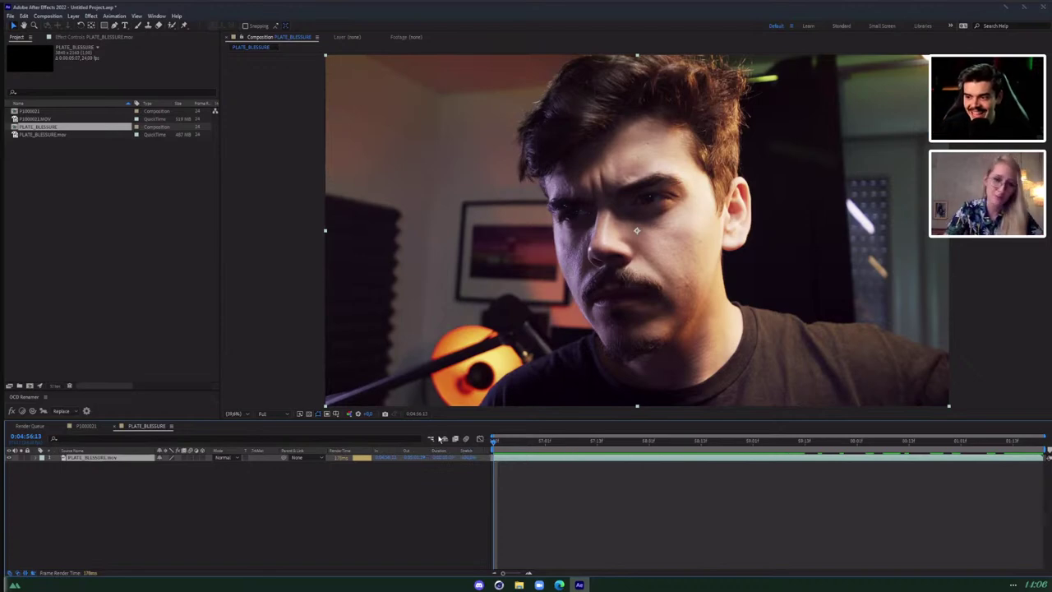
End the work area at 0:04:59:05, as the hand lowers from the cheek, and trim the composition to it.
drag(519, 442, 773, 448)
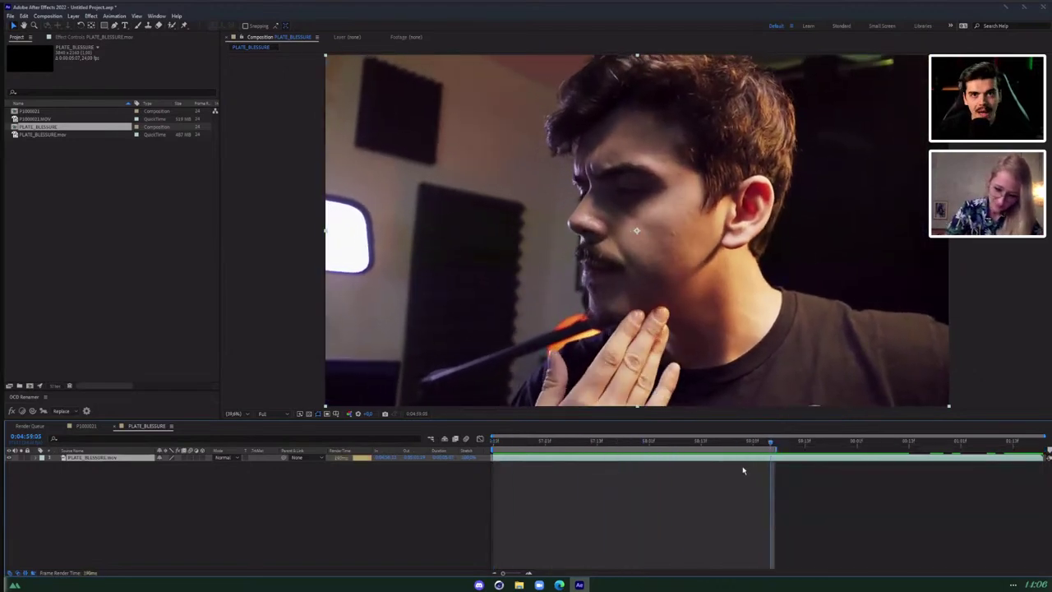
right_click(764, 450)
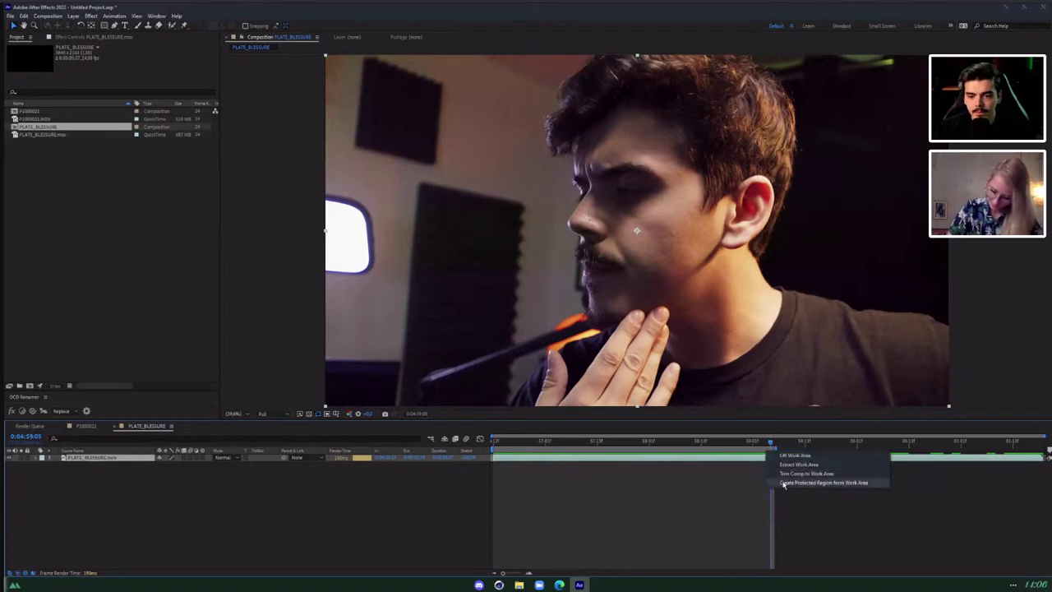
click(802, 474)
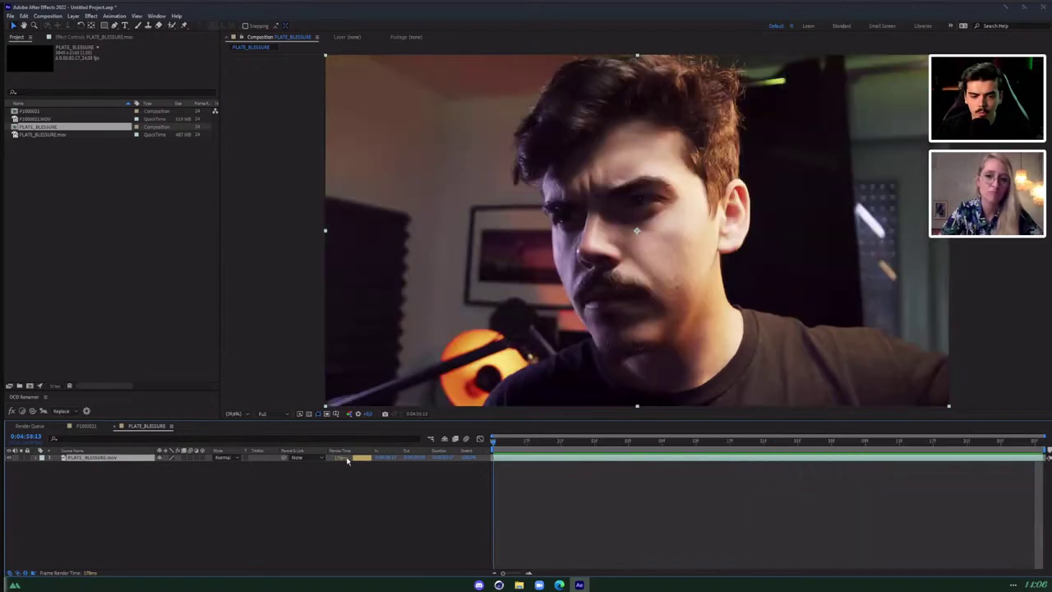
Return to the first frame and display the effect controls of the PLATE_BLESSURE.mov layer.
drag(538, 446, 386, 436)
click(90, 458)
click(111, 39)
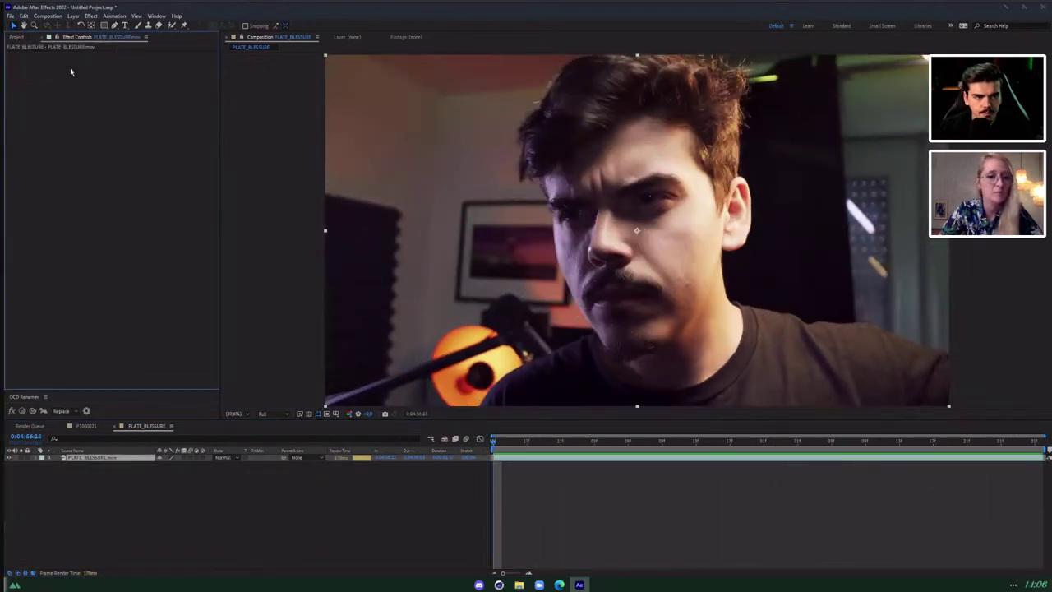
click(89, 16)
mouse_move(135, 575)
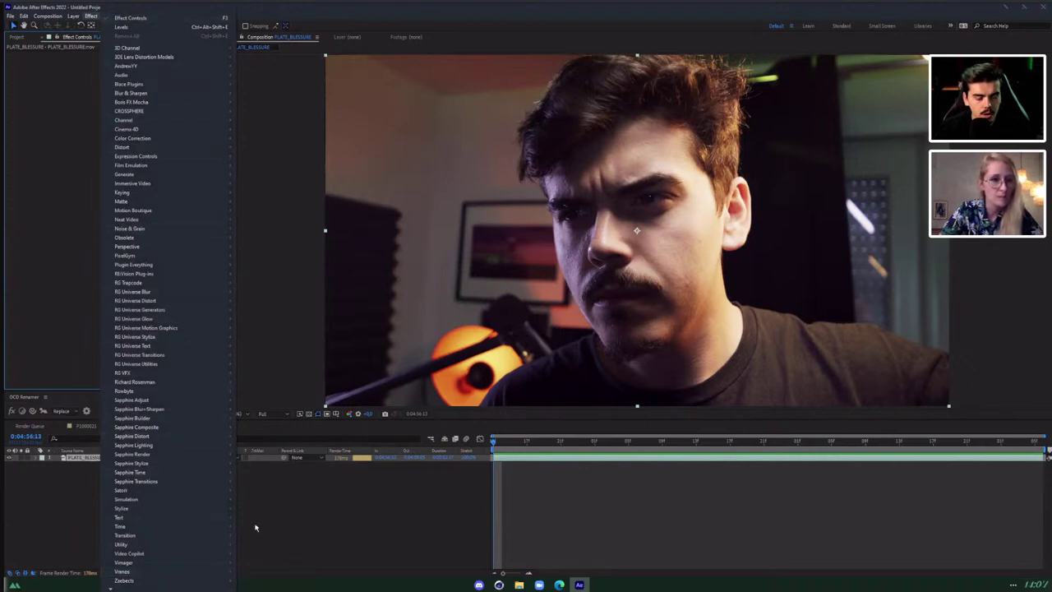
click(252, 475)
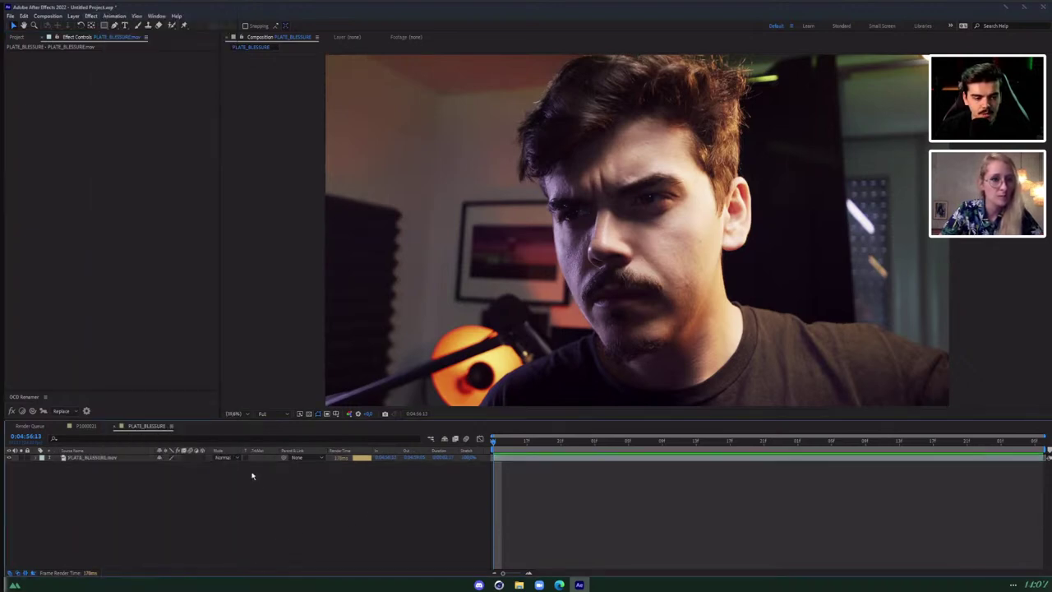
Search for the Lockdown effect and apply it to the PLATE_BLESSURE.mov layer.
click(112, 458)
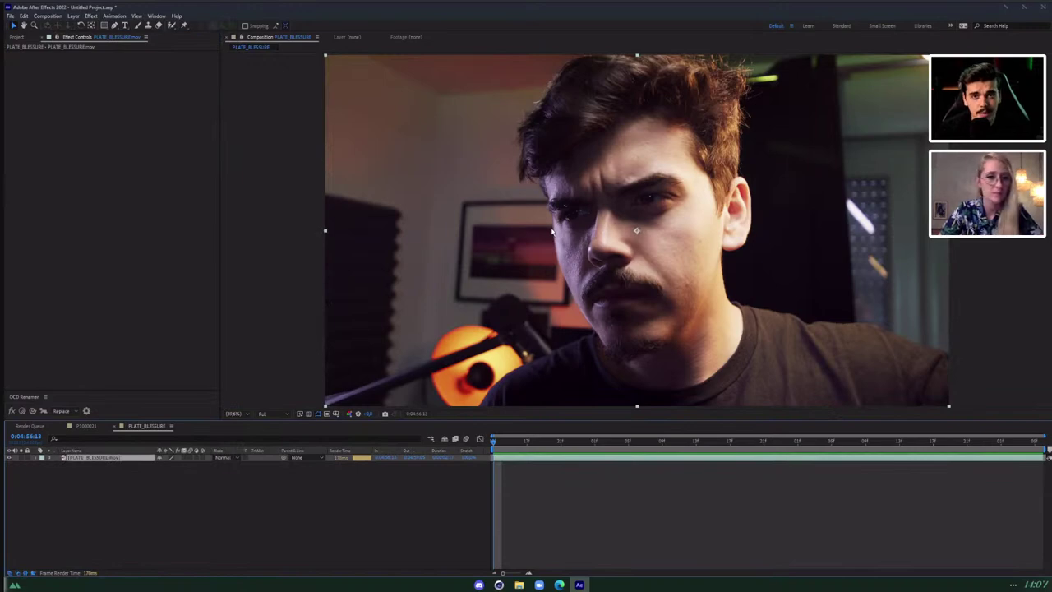
key(ctrl+space)
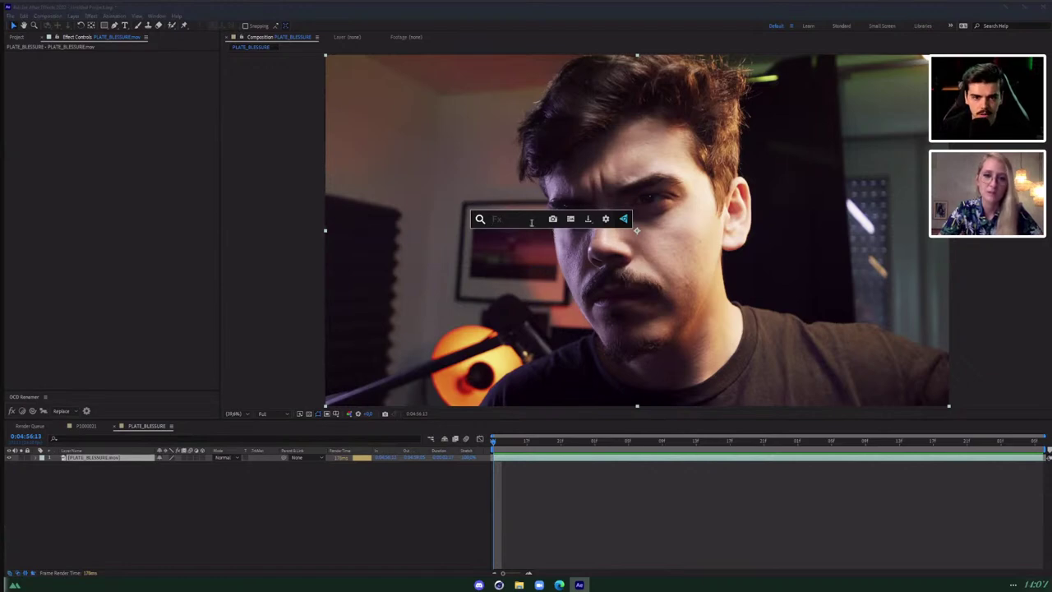
text(lockd)
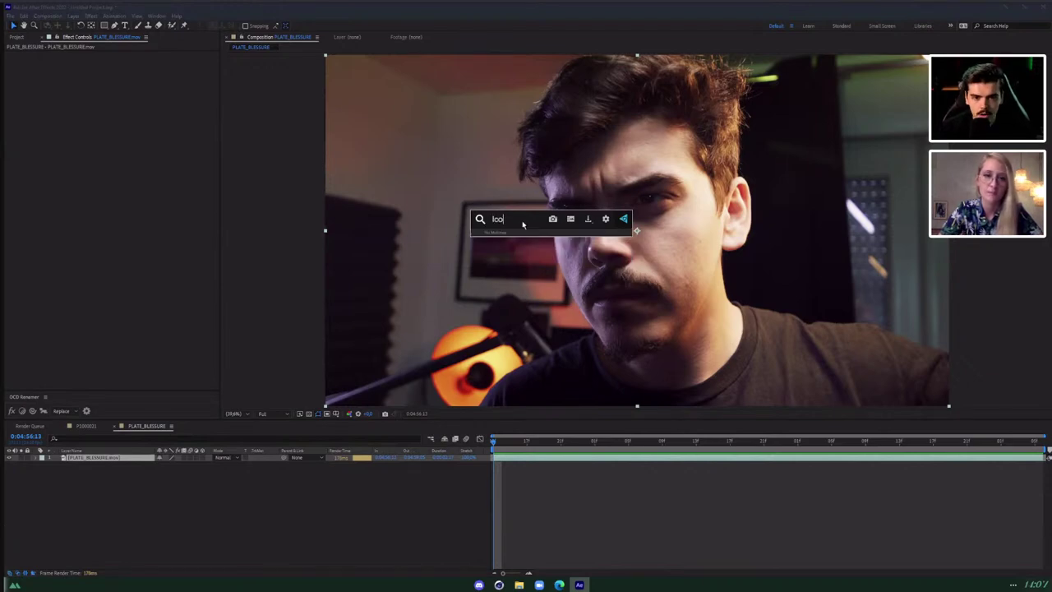
key(Return)
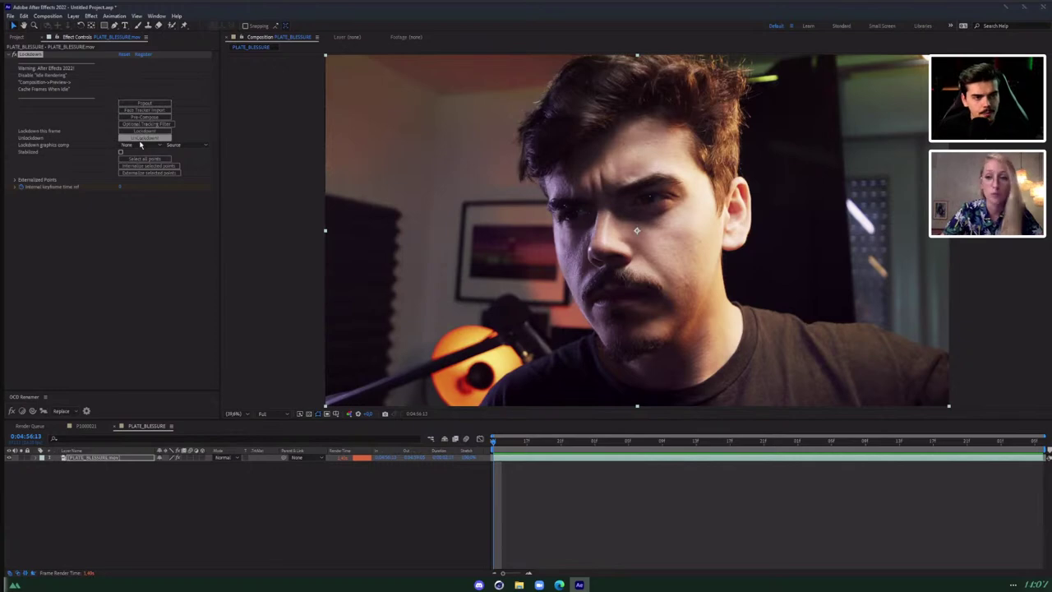
Open the Lockdown effect's popout tracking window with the whole face in view and go to the clip's first frame.
click(199, 289)
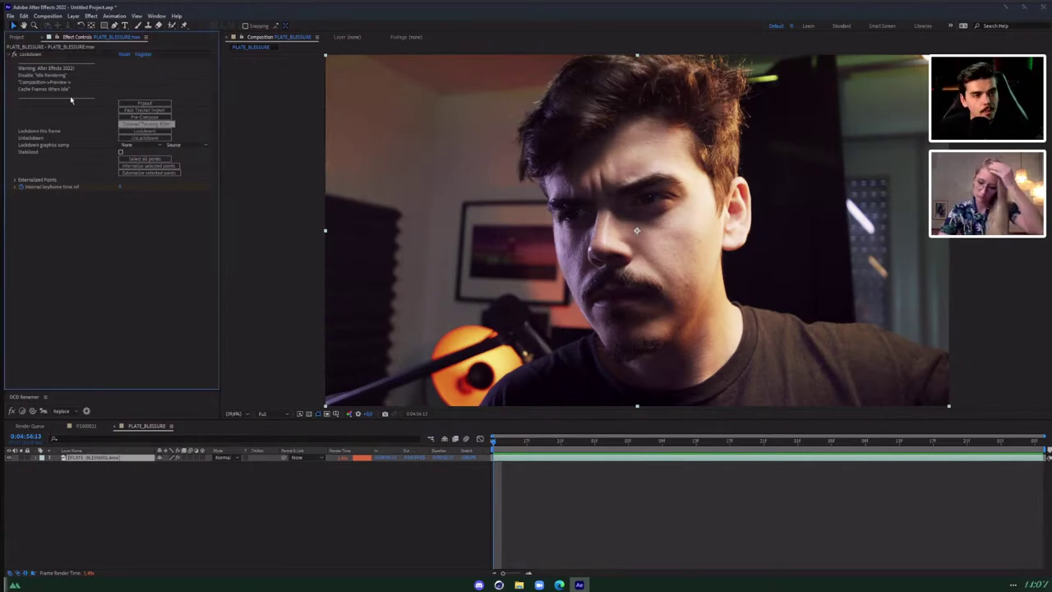
click(31, 54)
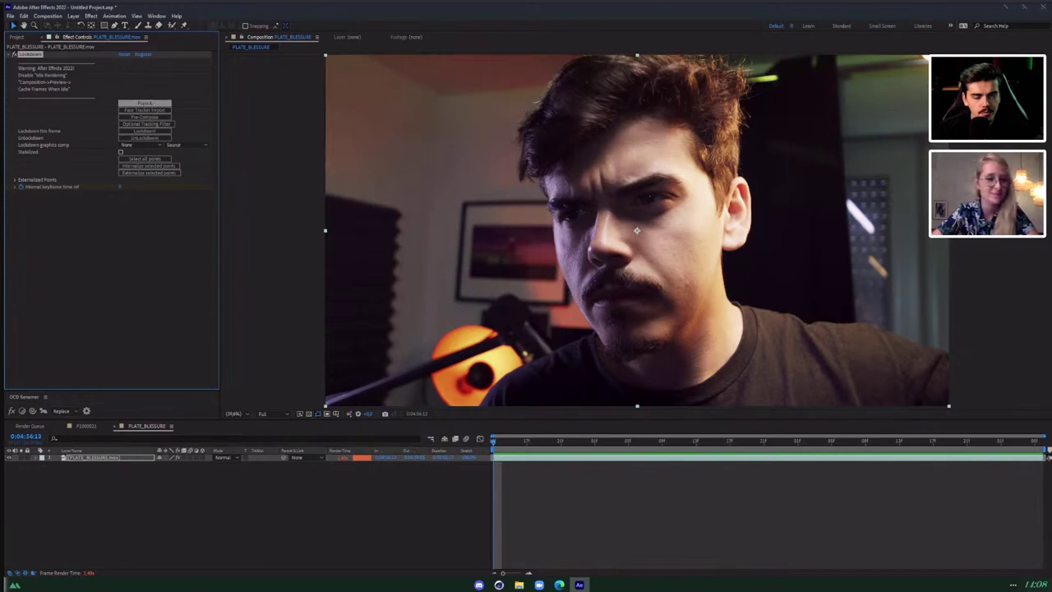
click(145, 104)
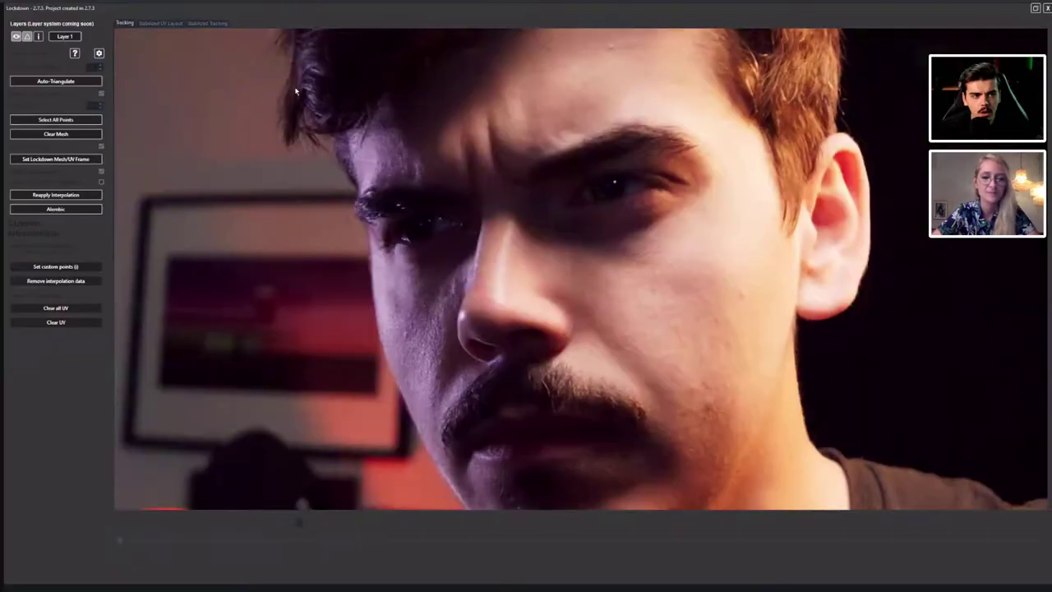
scroll(479, 199, down, 3)
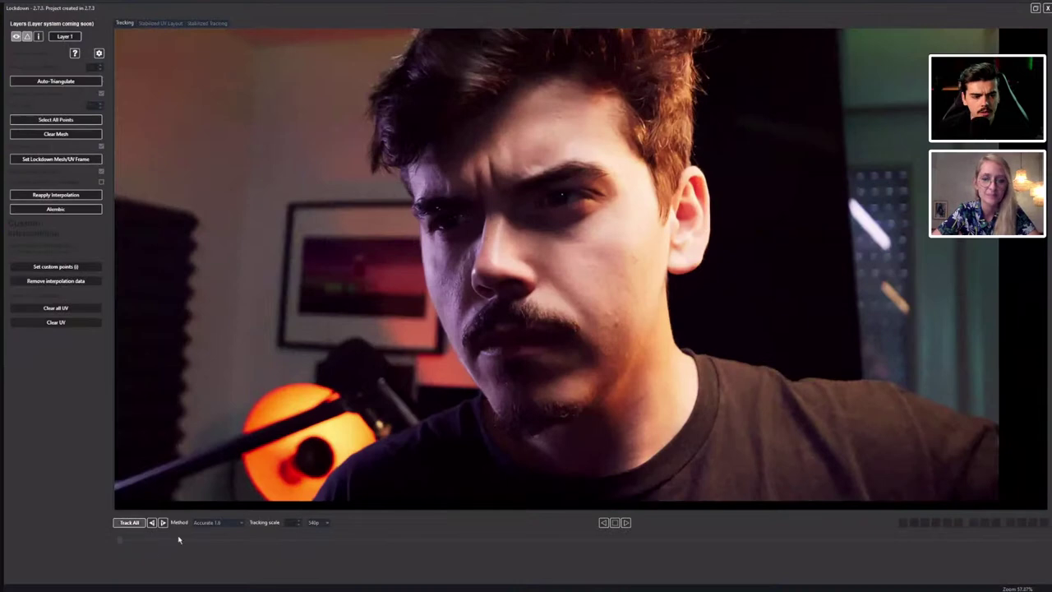
drag(217, 539, 66, 536)
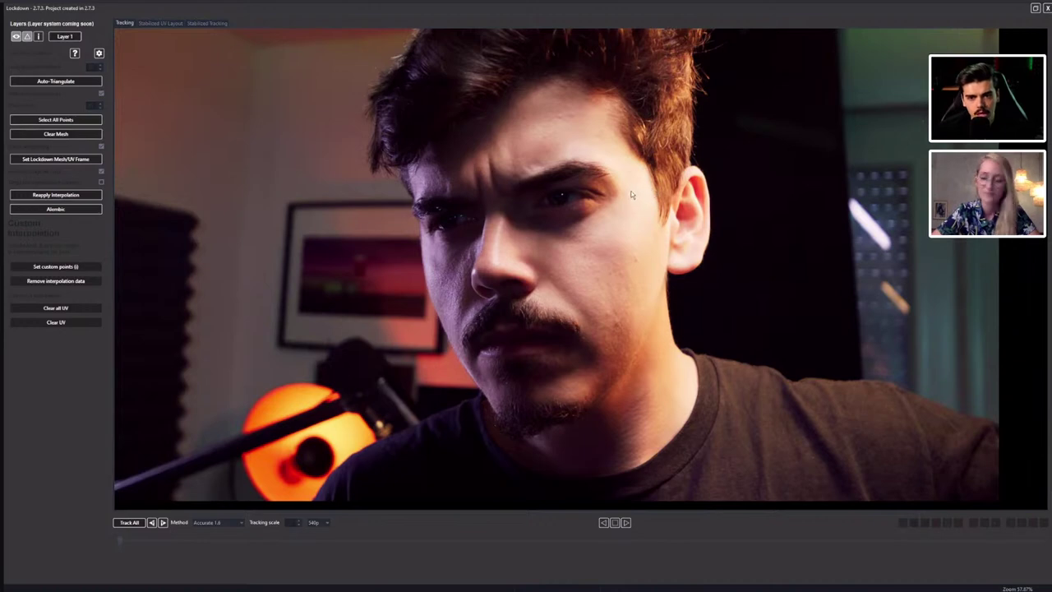
Outline the cheek between the eye, ear and jaw with a grid of tracking points and inspect the mesh up close.
drag(593, 222, 544, 234)
mouse_move(550, 270)
mouse_down()
mouse_move(589, 316)
mouse_move(647, 307)
mouse_move(666, 253)
mouse_move(649, 192)
mouse_up()
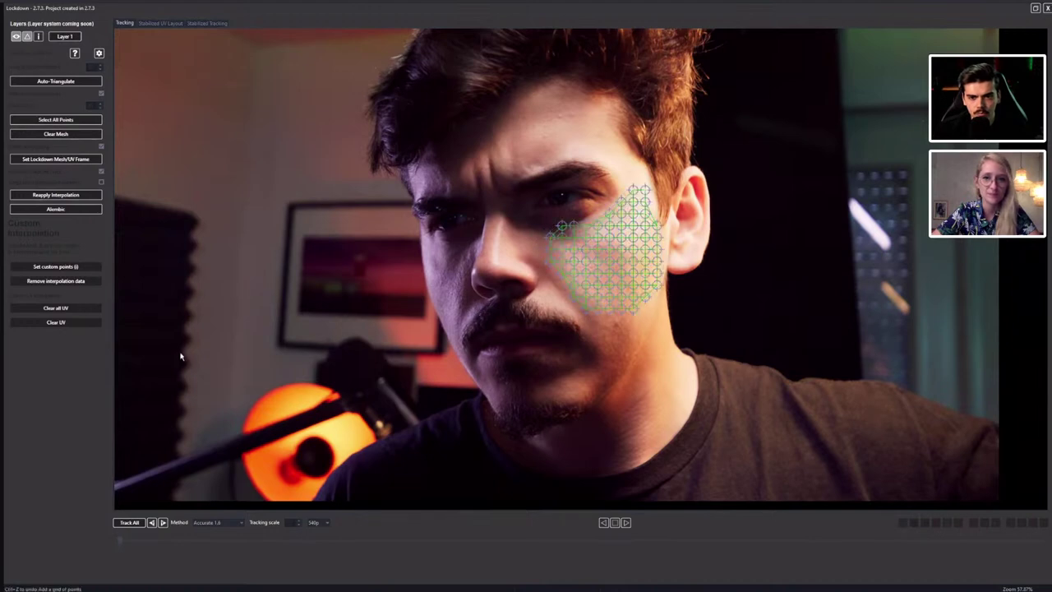
scroll(623, 319, up, 5)
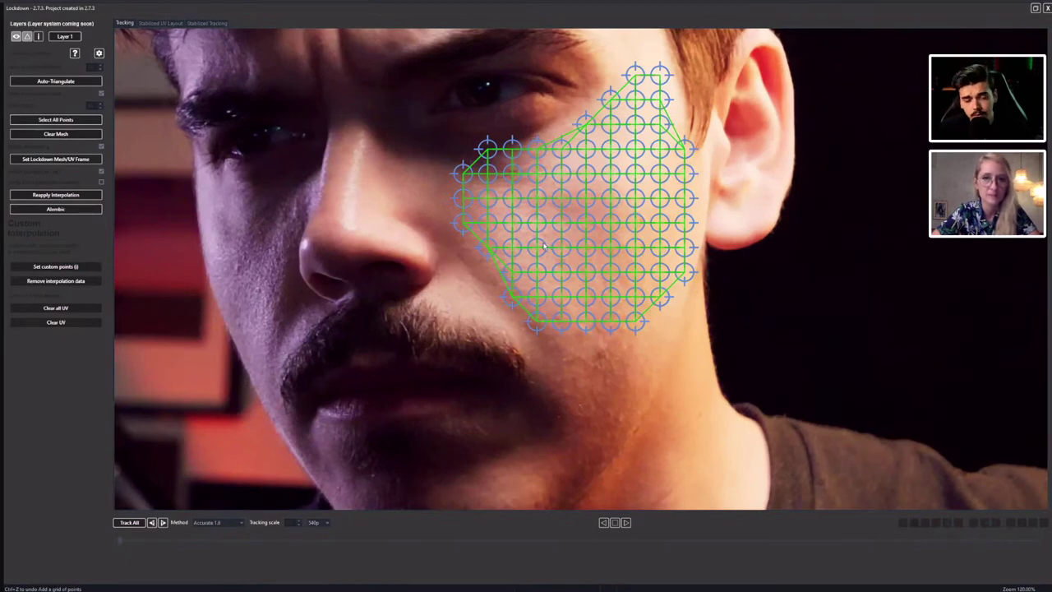
scroll(544, 246, down, 2)
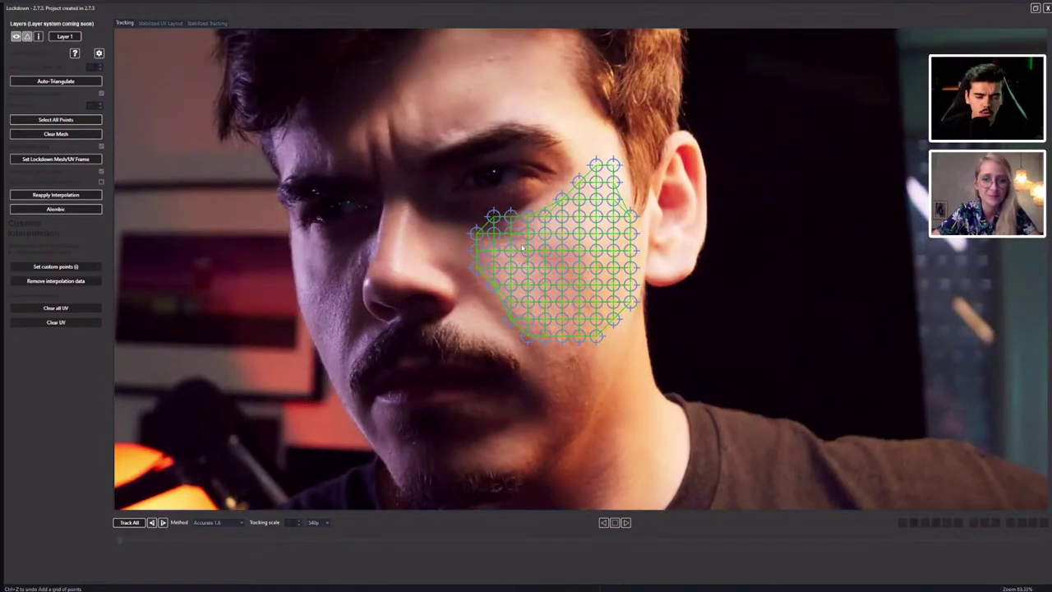
scroll(521, 248, up, 4)
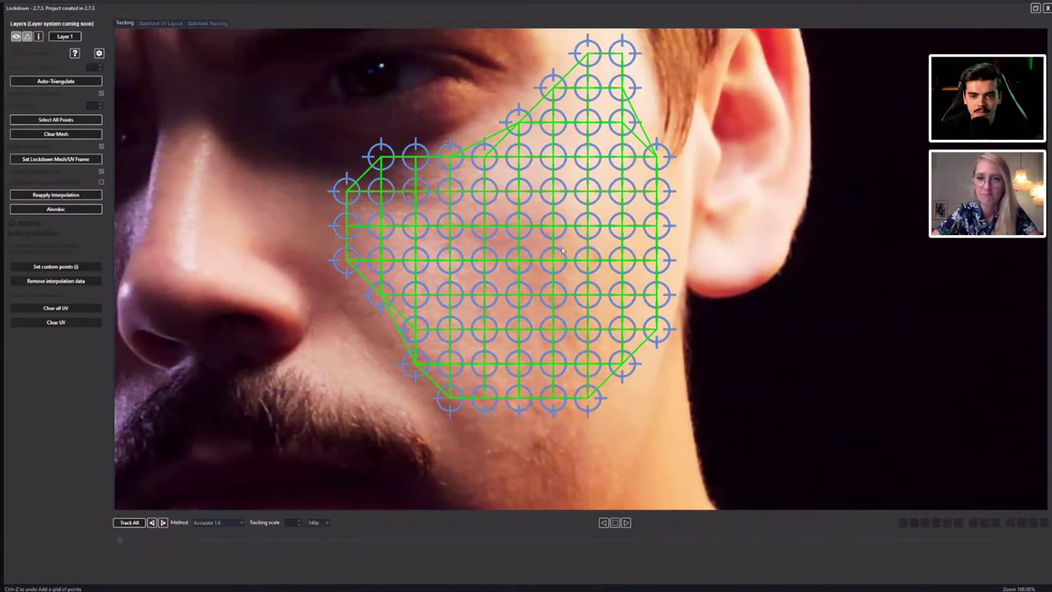
Examine the tracking mesh on the cheek at several magnifications, from close up to the whole face.
scroll(563, 252, down, 3)
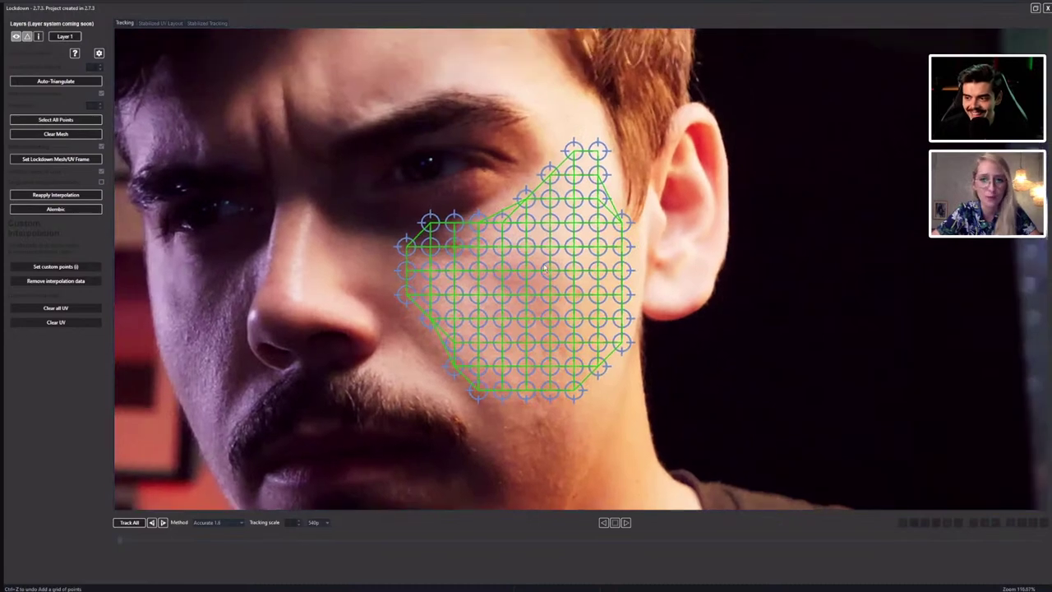
scroll(544, 268, up, 1)
scroll(545, 263, down, 1)
scroll(544, 254, down, 1)
scroll(543, 254, up, 1)
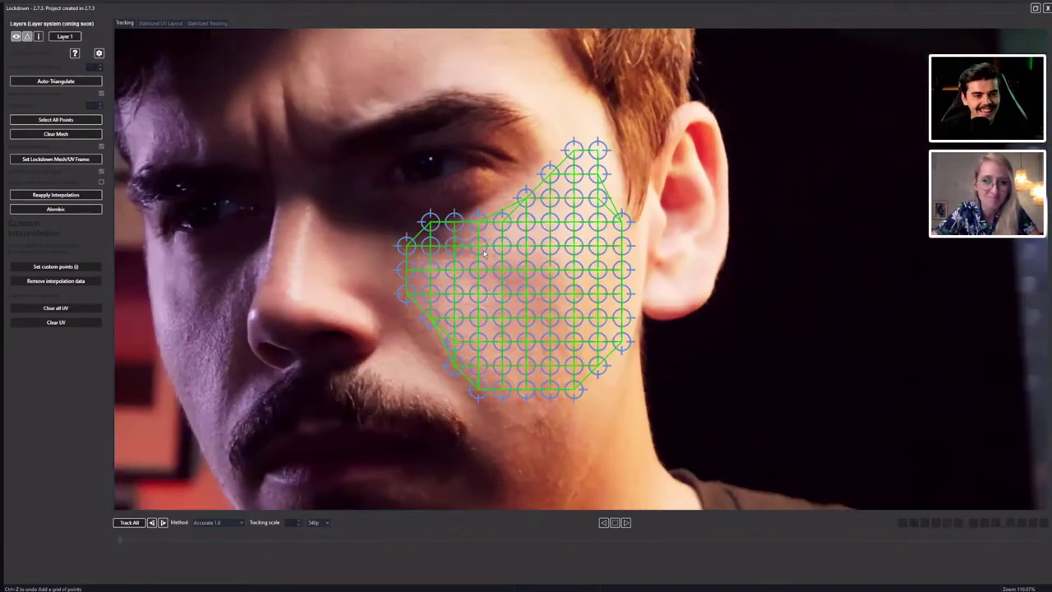
scroll(466, 252, up, 1)
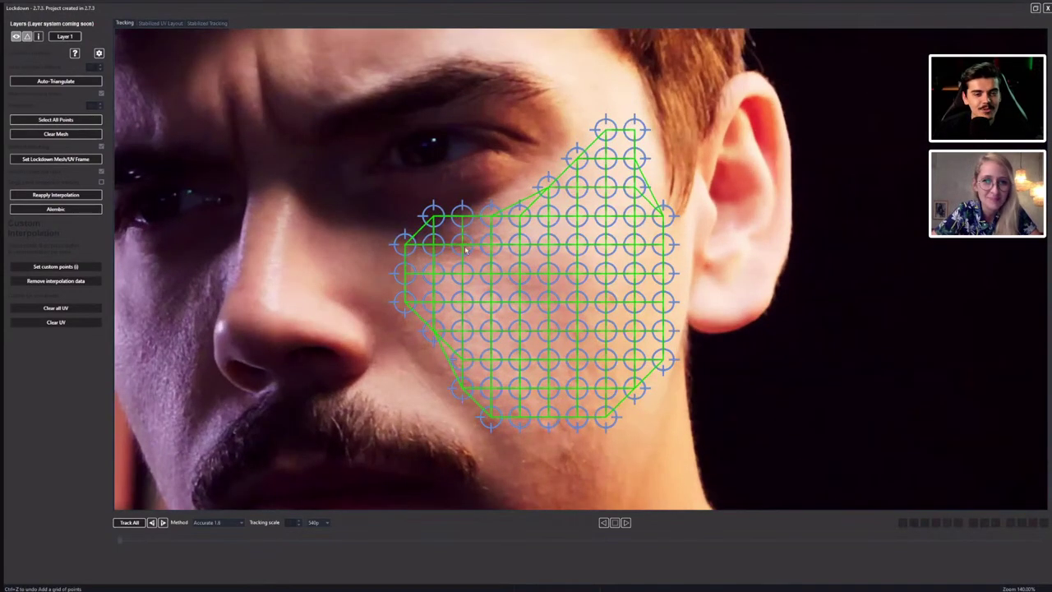
scroll(473, 252, down, 1)
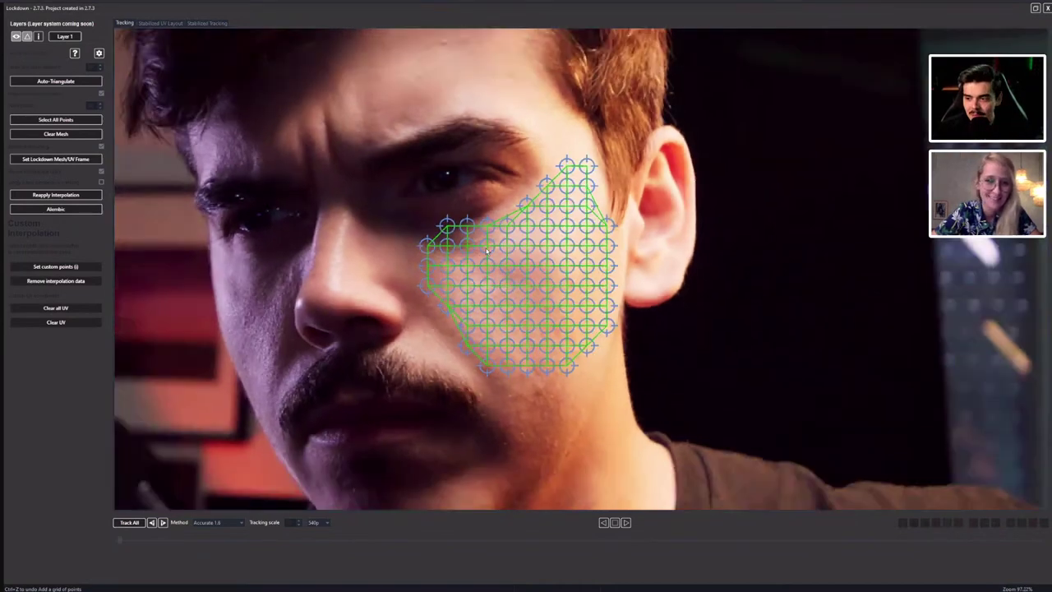
scroll(488, 250, down, 3)
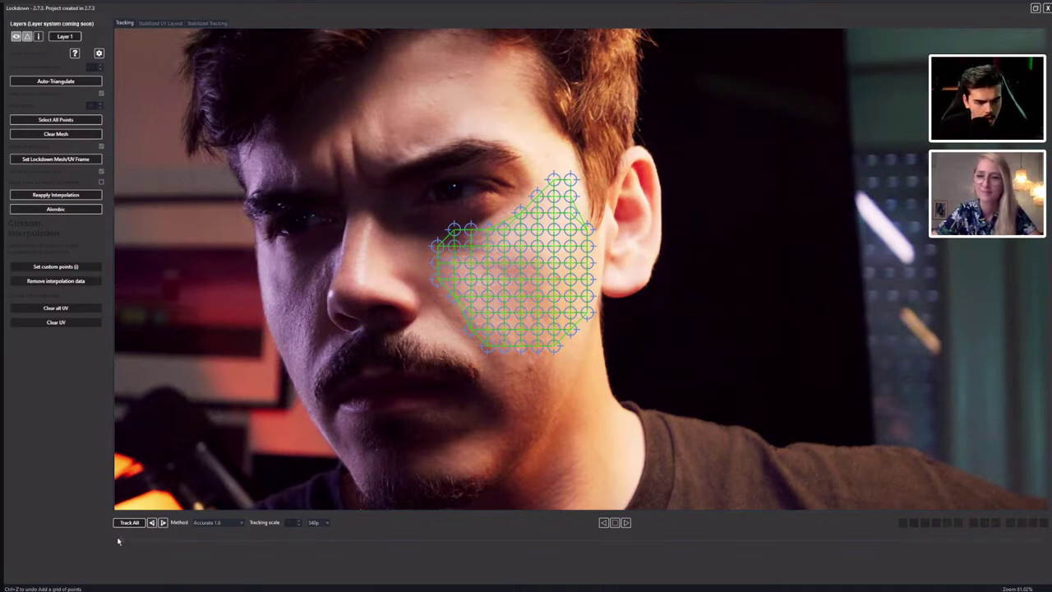
Set the tracking method to Extremely Accurate and track the cheek mesh forward from the first frame.
click(199, 525)
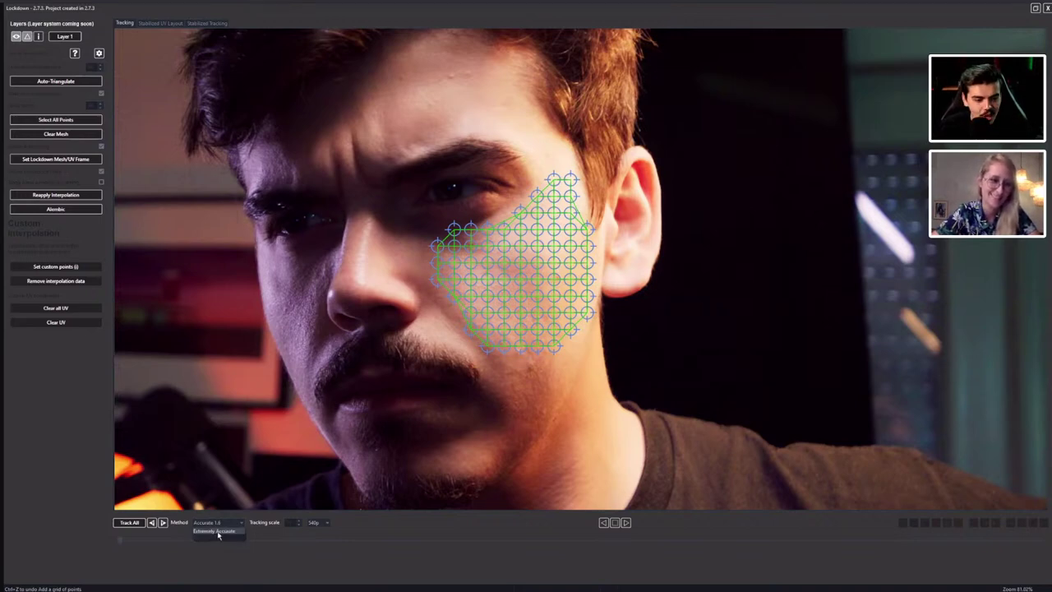
click(218, 533)
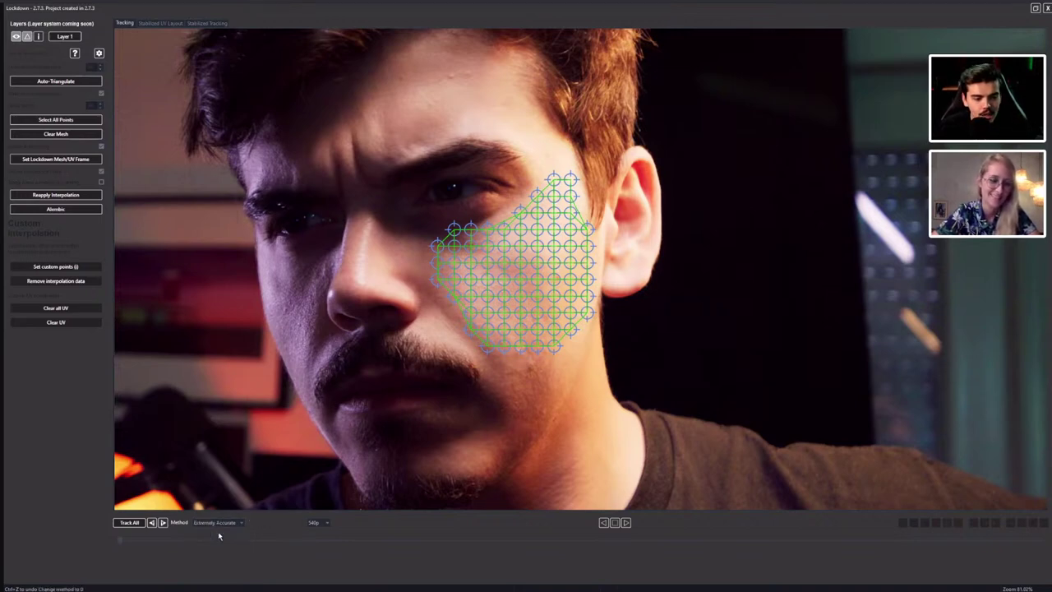
click(163, 524)
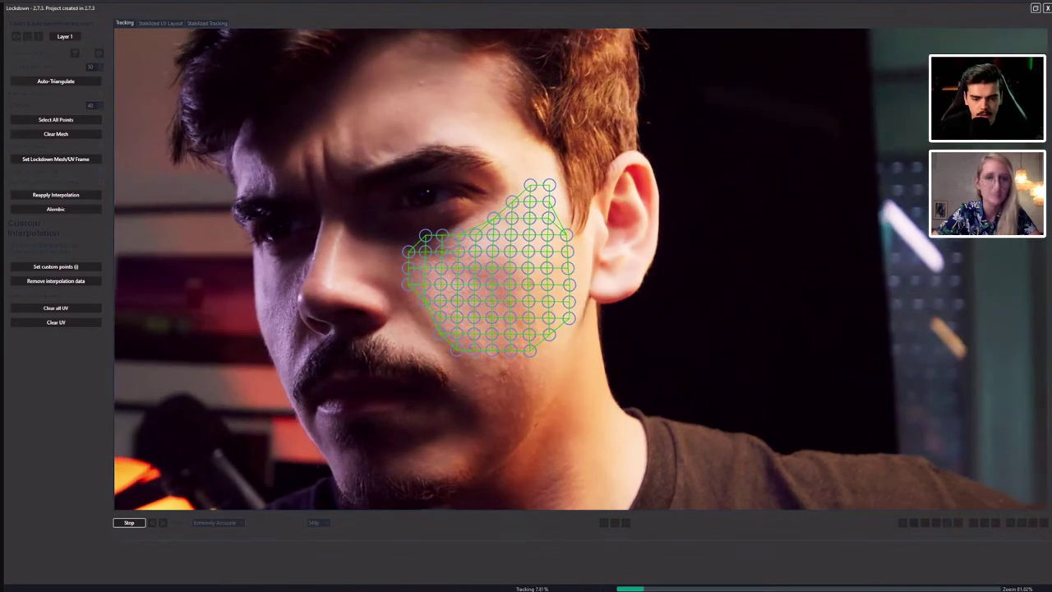
Switch to Cinema 4D, add a cube to the scene and make it editable.
key(super)
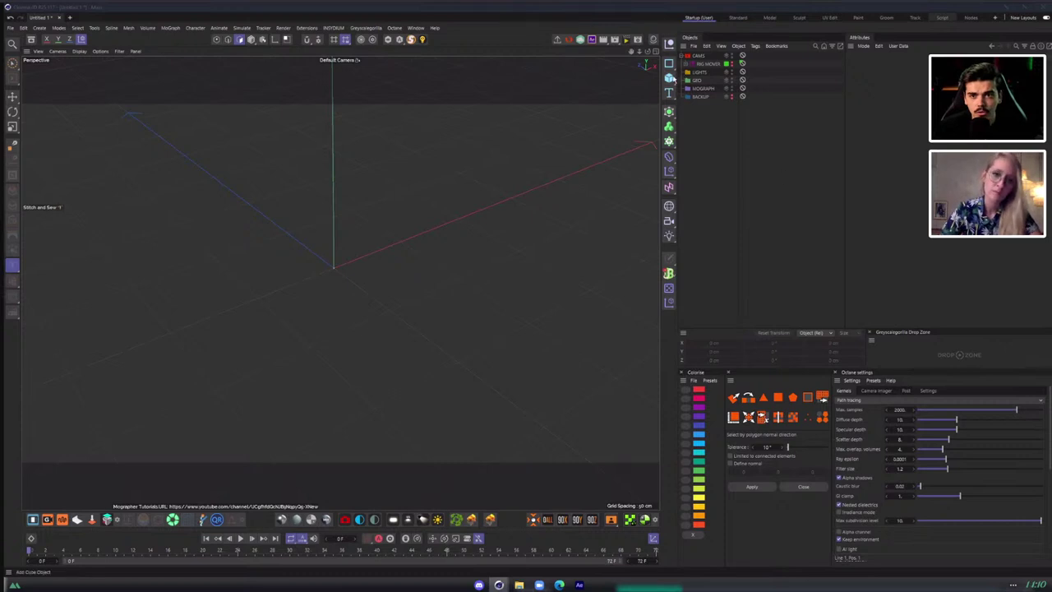
drag(670, 78, 705, 95)
scroll(354, 281, down, 5)
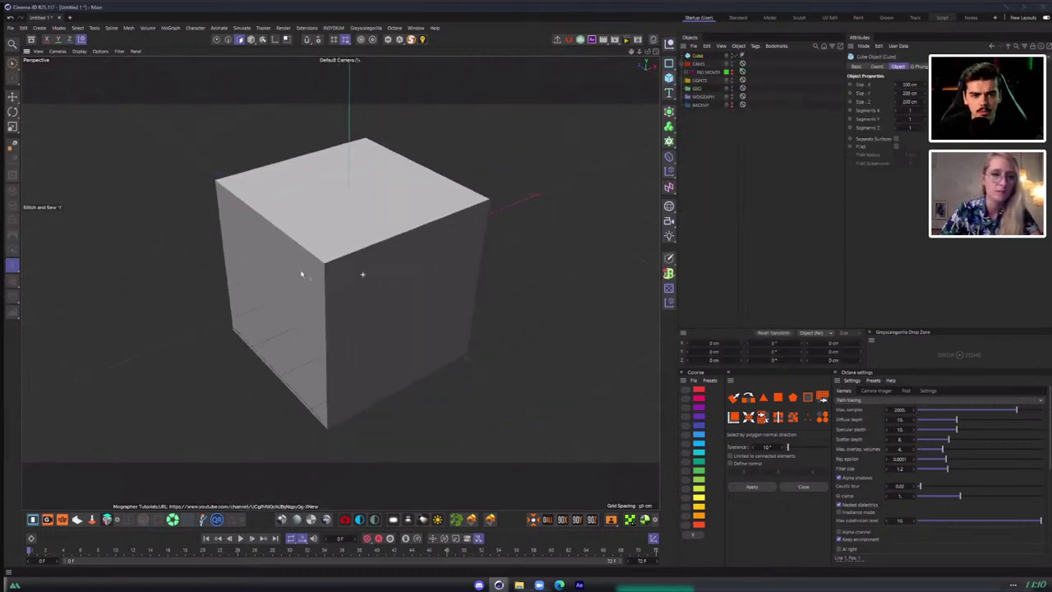
key(space)
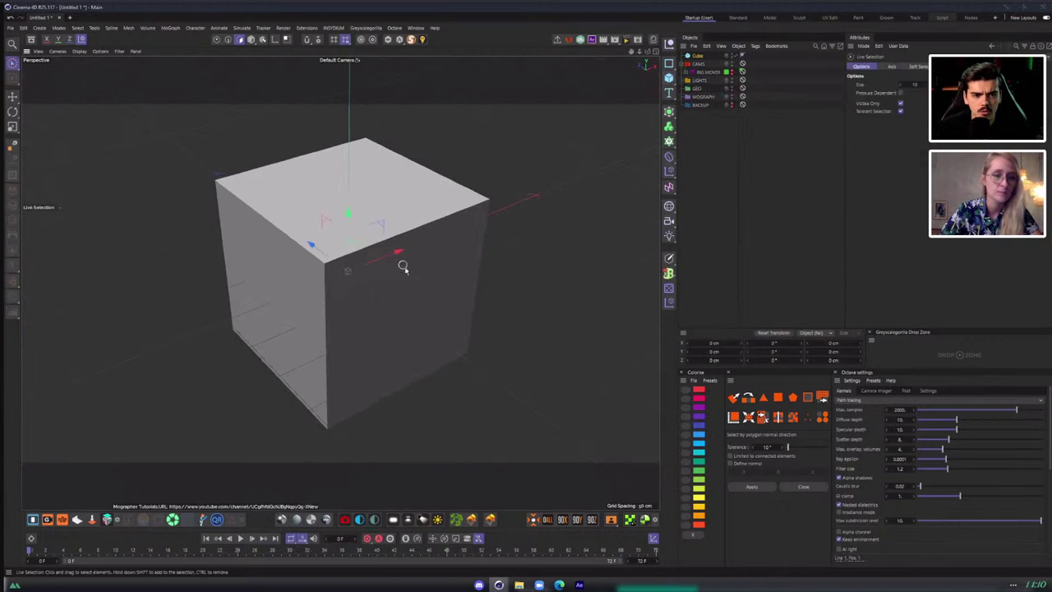
click(700, 56)
key(c)
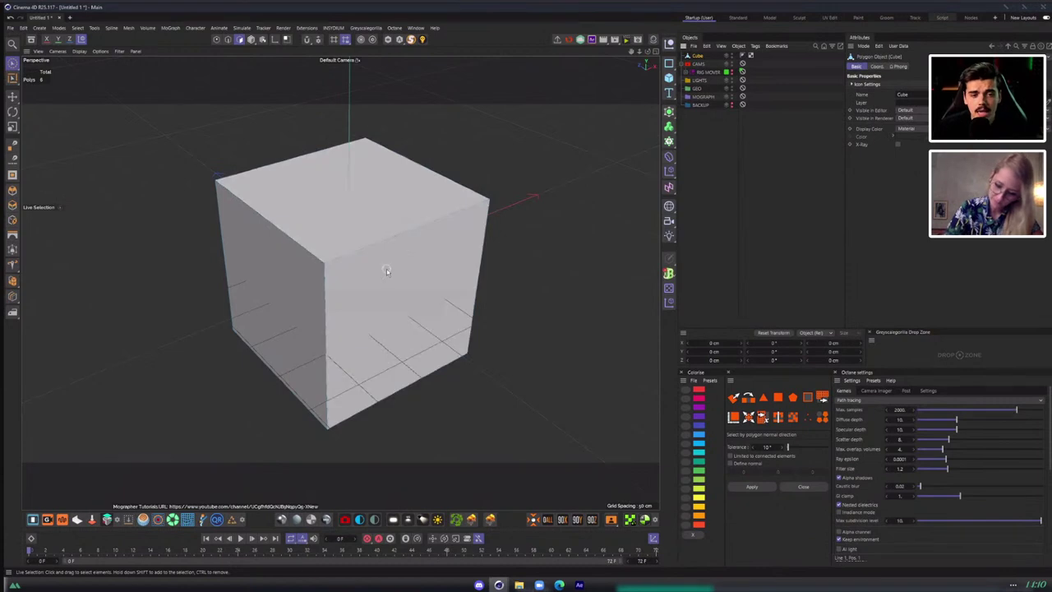
Select the four corner points of the cube's front face in point mode.
alt+drag(386, 268, 348, 249)
key(Return)
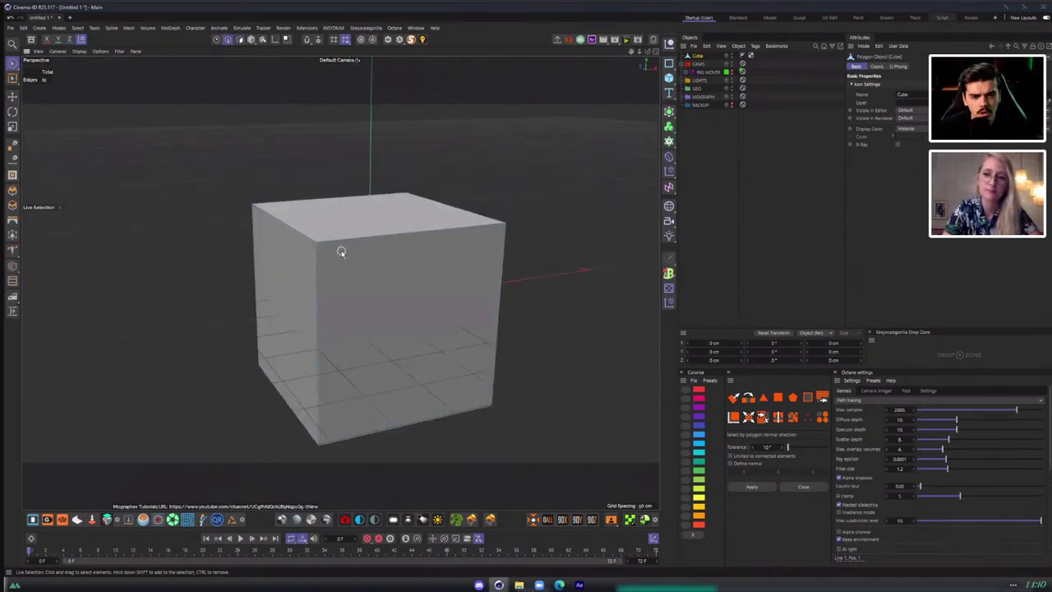
key(Return)
click(319, 244)
shift+click(503, 223)
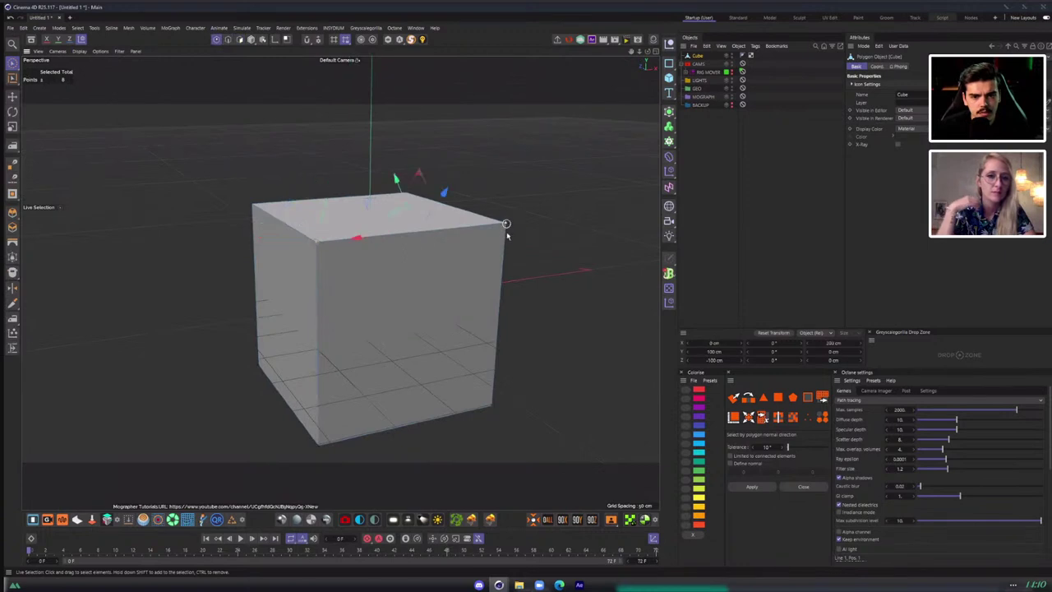
shift+click(491, 405)
shift+click(319, 443)
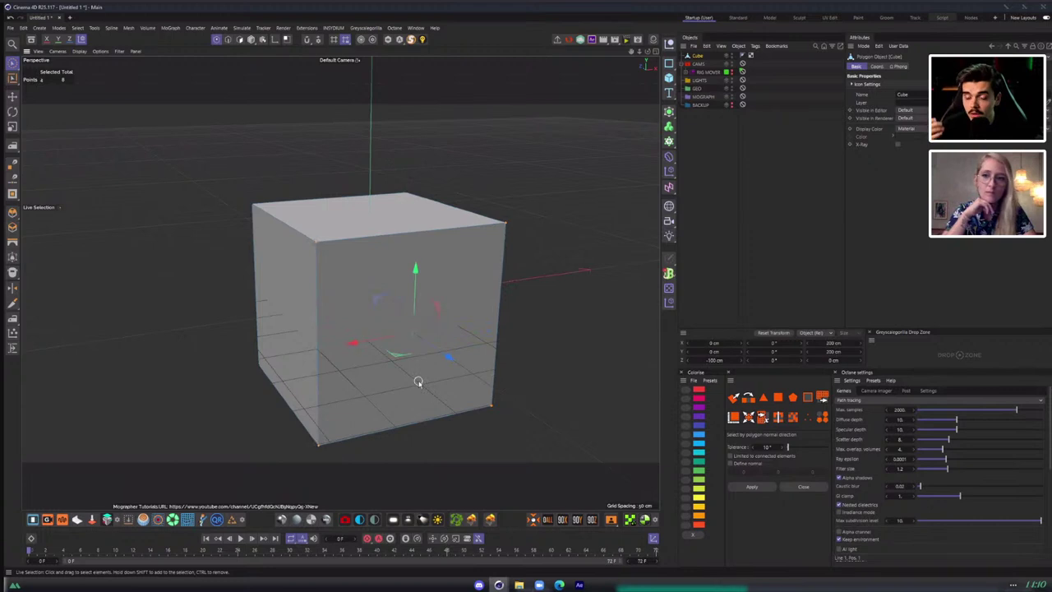
Select the top edge and both vertical edges of the cube's front face in edge mode.
key(Return)
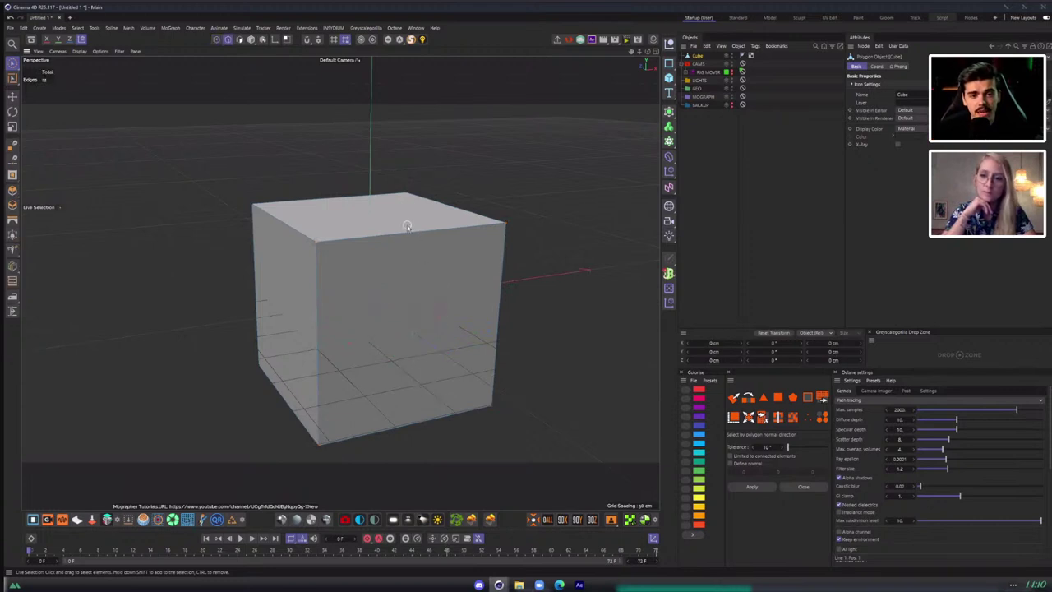
click(419, 233)
shift+click(314, 288)
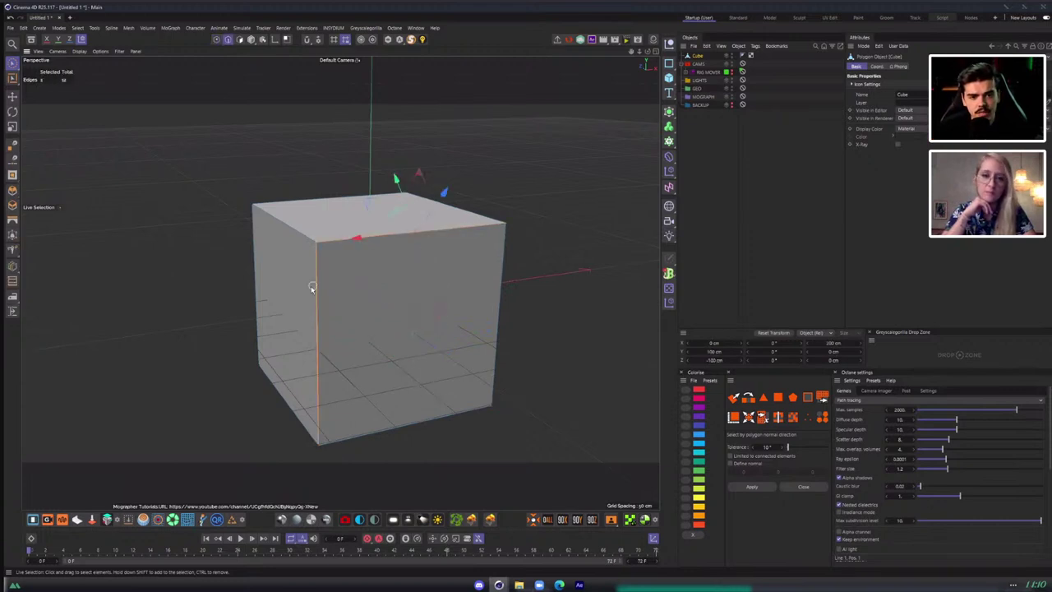
shift+click(500, 288)
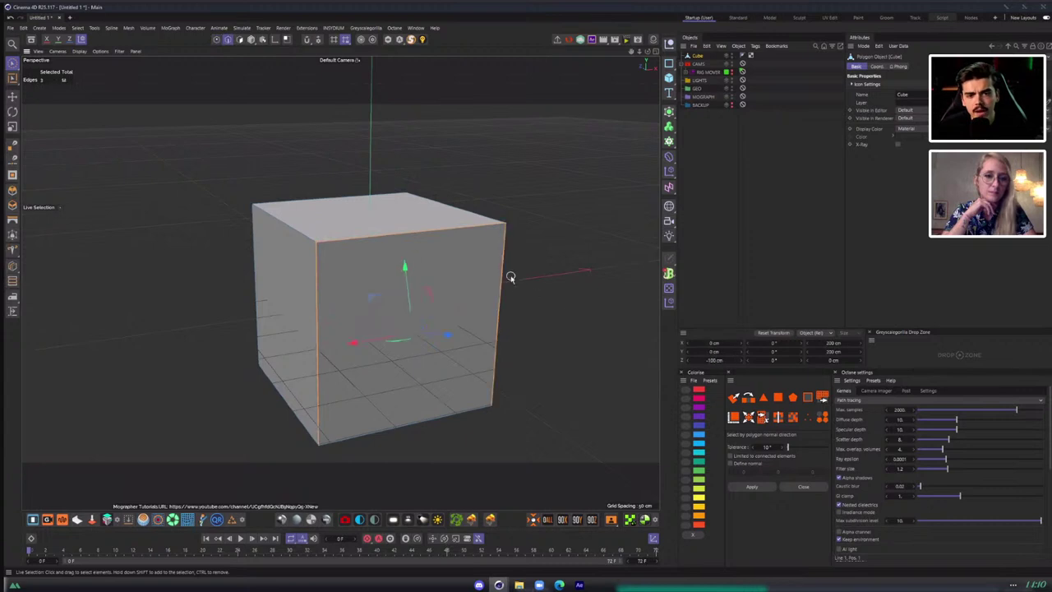
Show the cube's front face as a polygon selection and delete the cube.
key(Return)
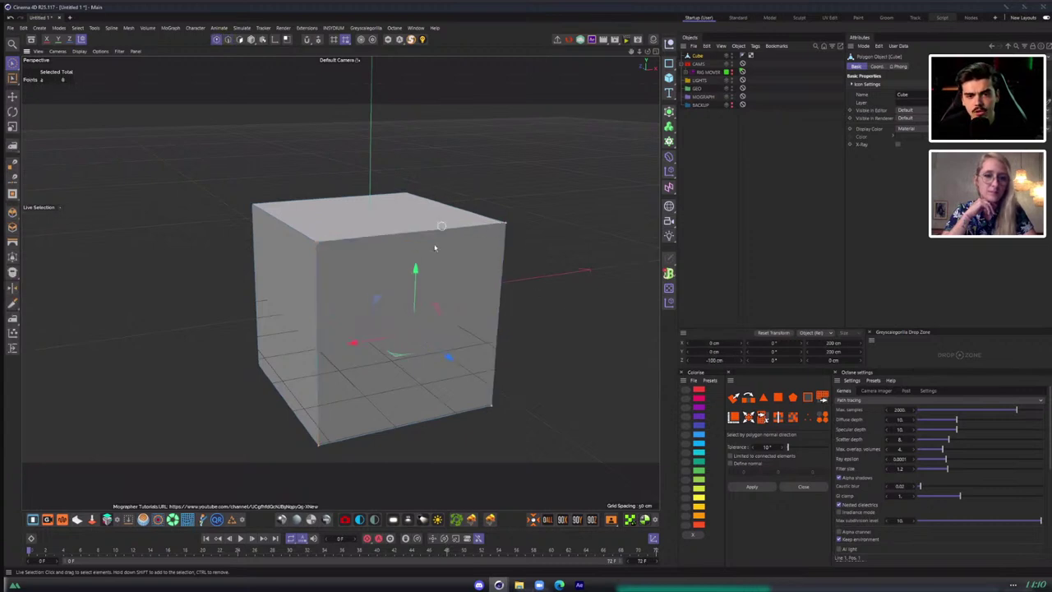
key(Return)
mouse_move(383, 322)
alt+mouse_down()
mouse_move(361, 322)
mouse_move(376, 329)
alt+mouse_up()
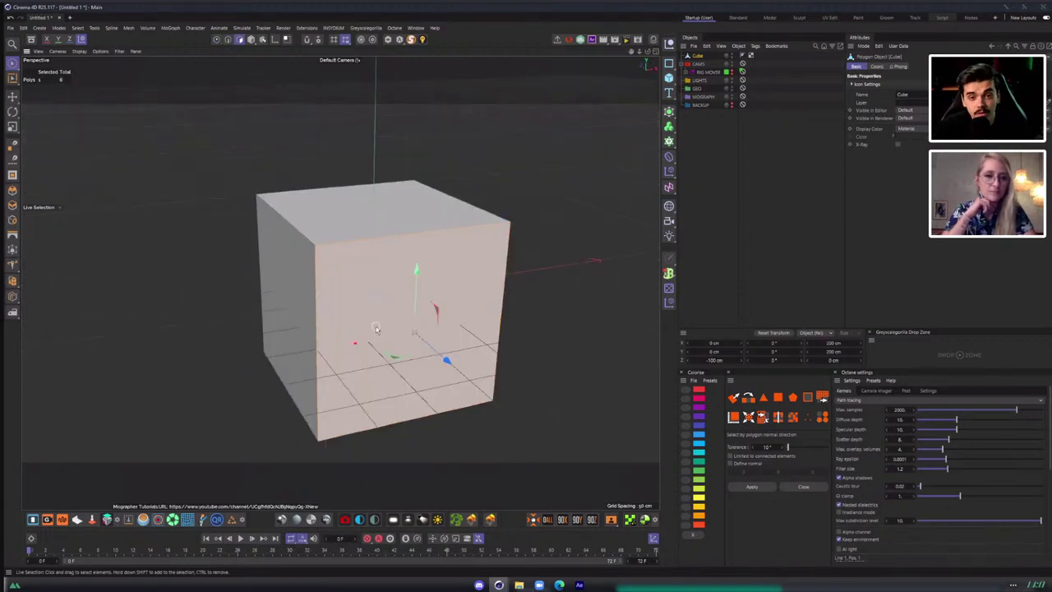
key(Delete)
Add a Figure primitive to the scene and make it editable.
click(669, 78)
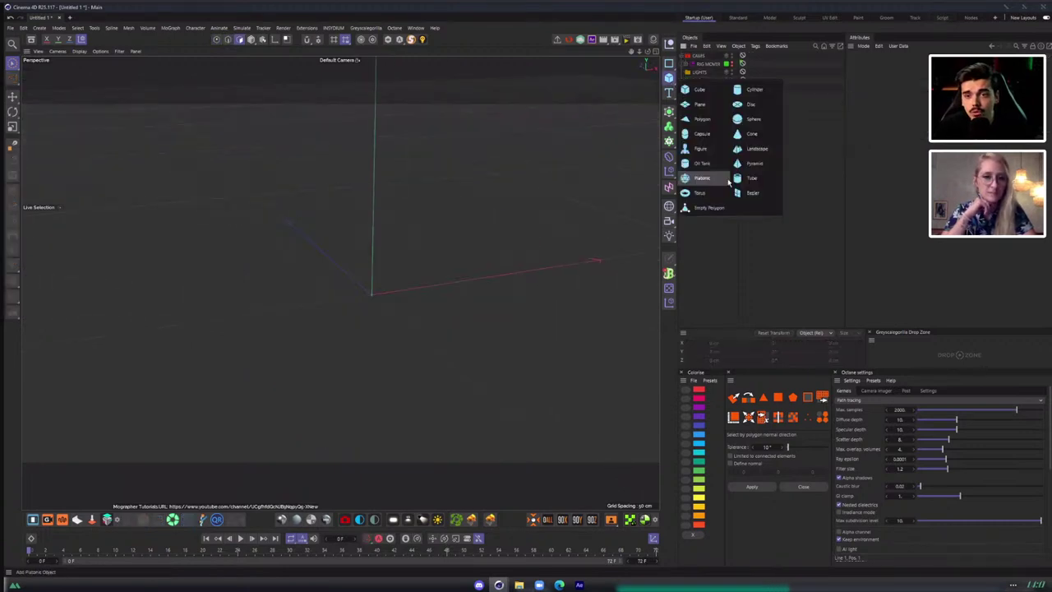
click(699, 148)
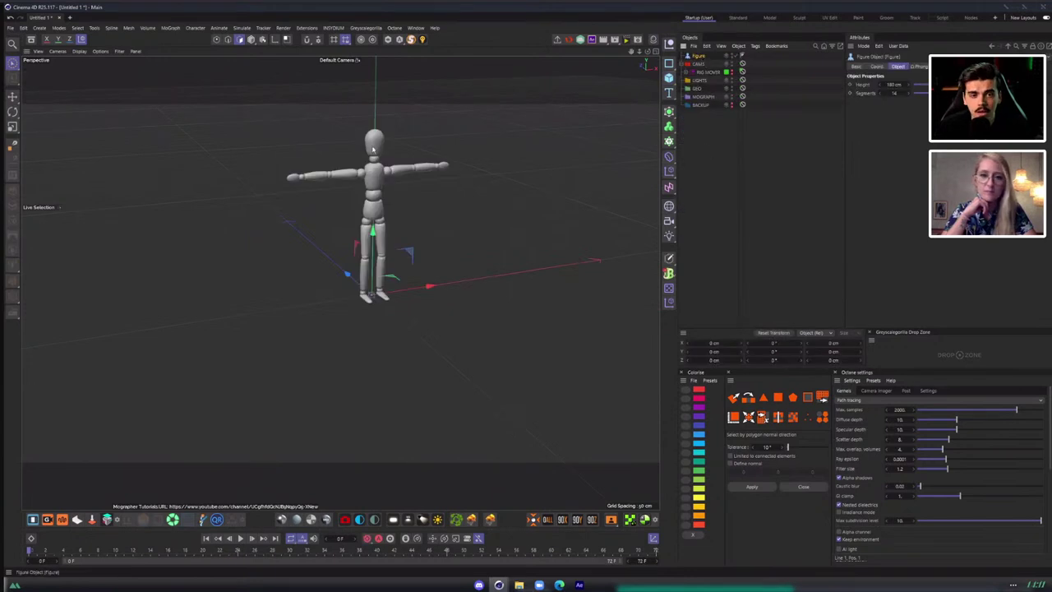
key(c)
scroll(373, 148, up, 5)
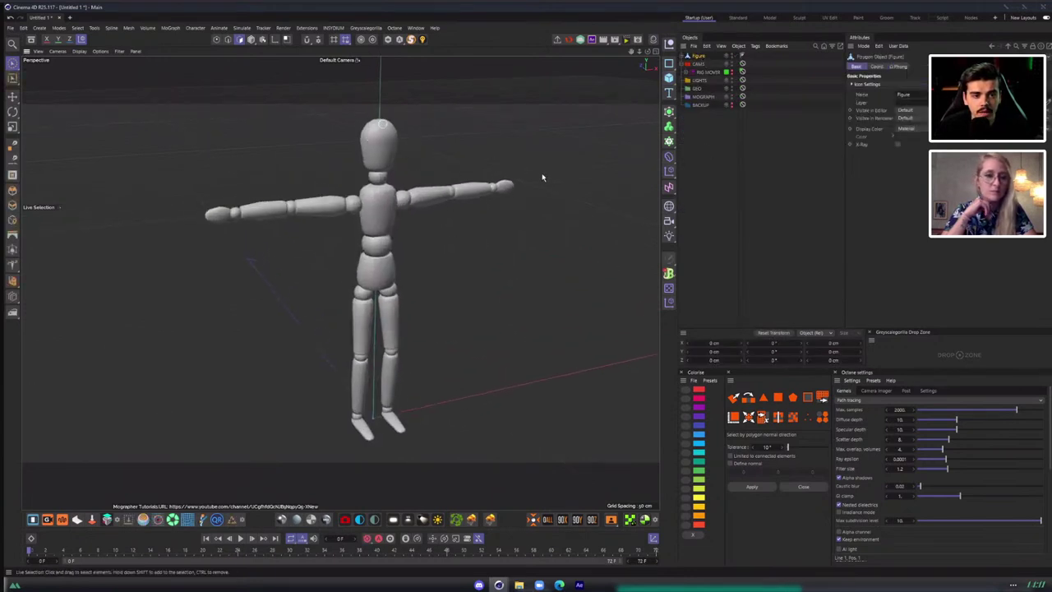
scroll(542, 177, up, 2)
Expand the figure's full object hierarchy and select the Pelvis to view its mesh up close.
click(681, 56)
click(700, 64)
ctrl+click(683, 56)
ctrl+click(682, 57)
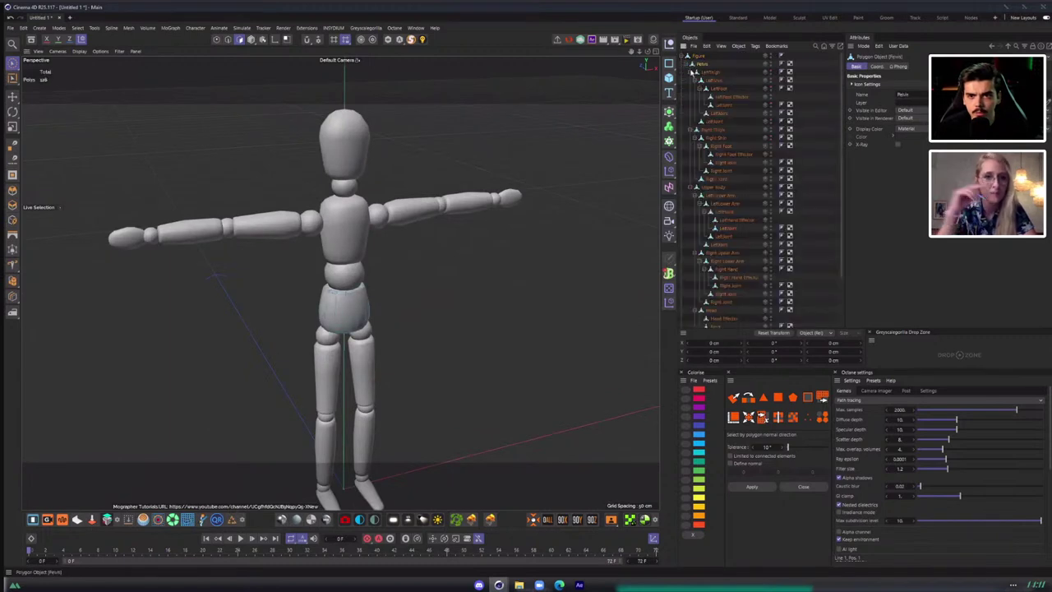
scroll(310, 304, up, 10)
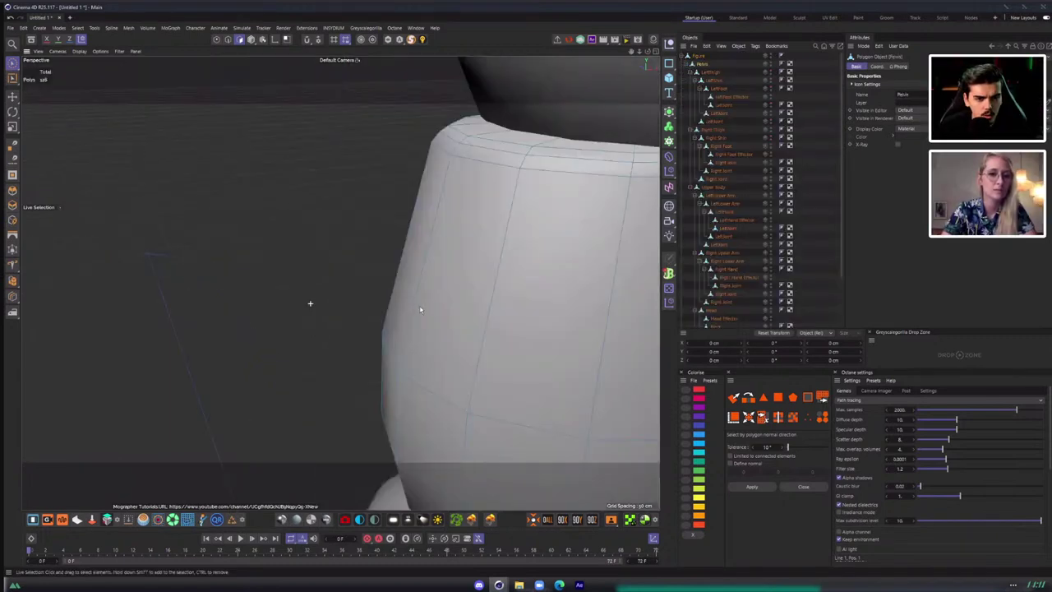
scroll(364, 305, down, 6)
scroll(370, 300, up, 8)
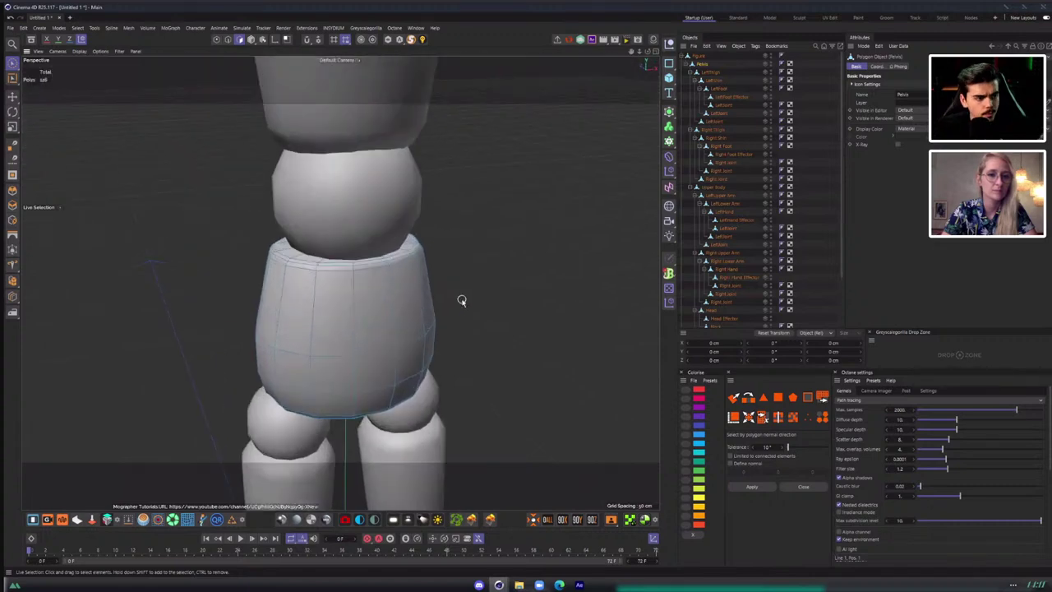
Select a point near the upper front of the pelvis, and replace that selection with one front polygon.
key(Return)
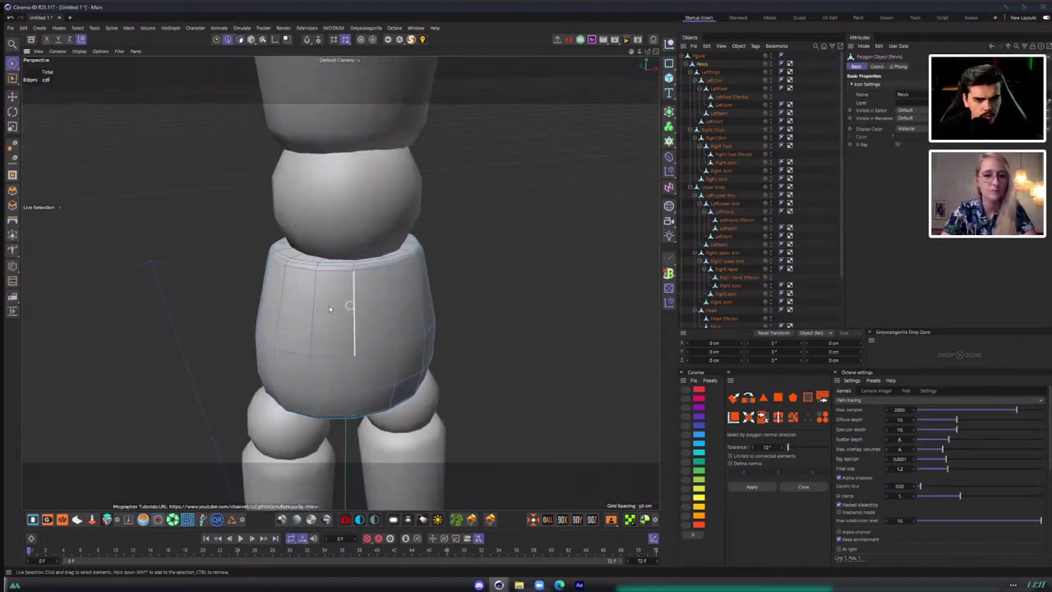
key(Return)
click(354, 270)
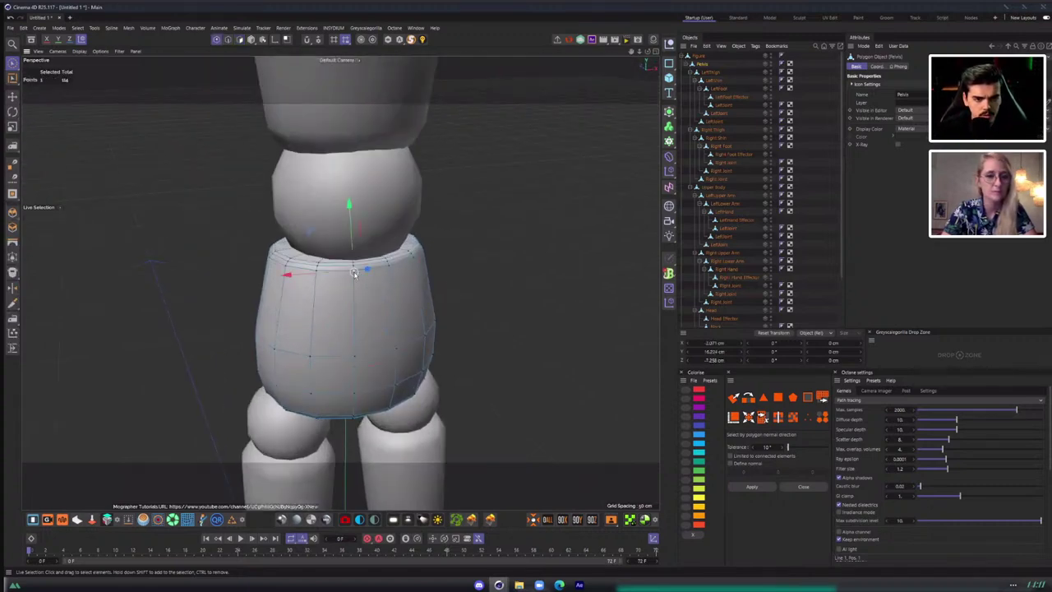
key(Return)
key(Return)
key(Return)
click(342, 320)
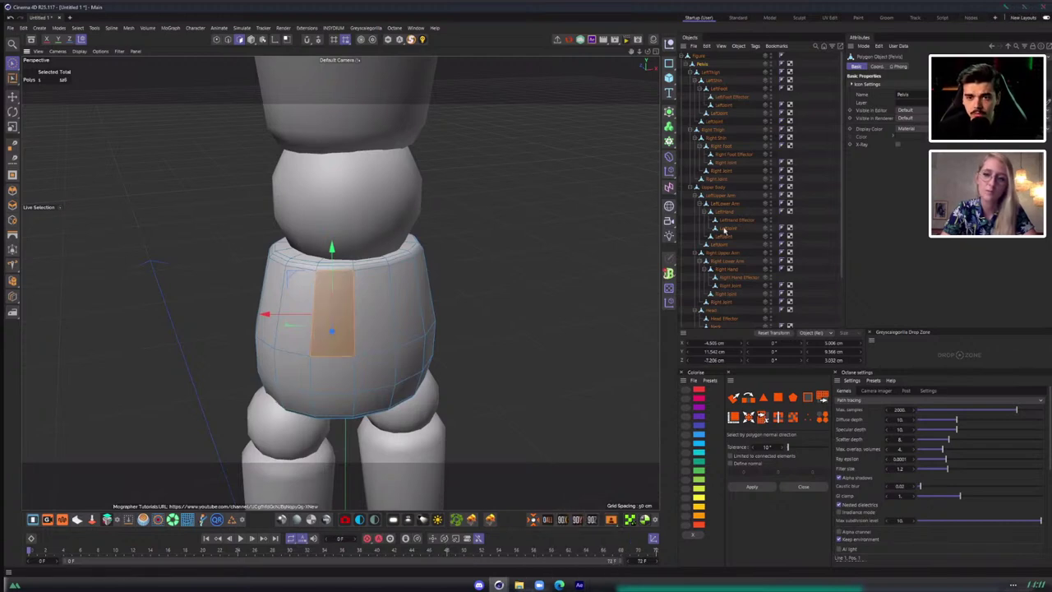
Close Cinema 4D without saving the scene and return to the Lockdown tracking window.
key(alt+F4)
key(n)
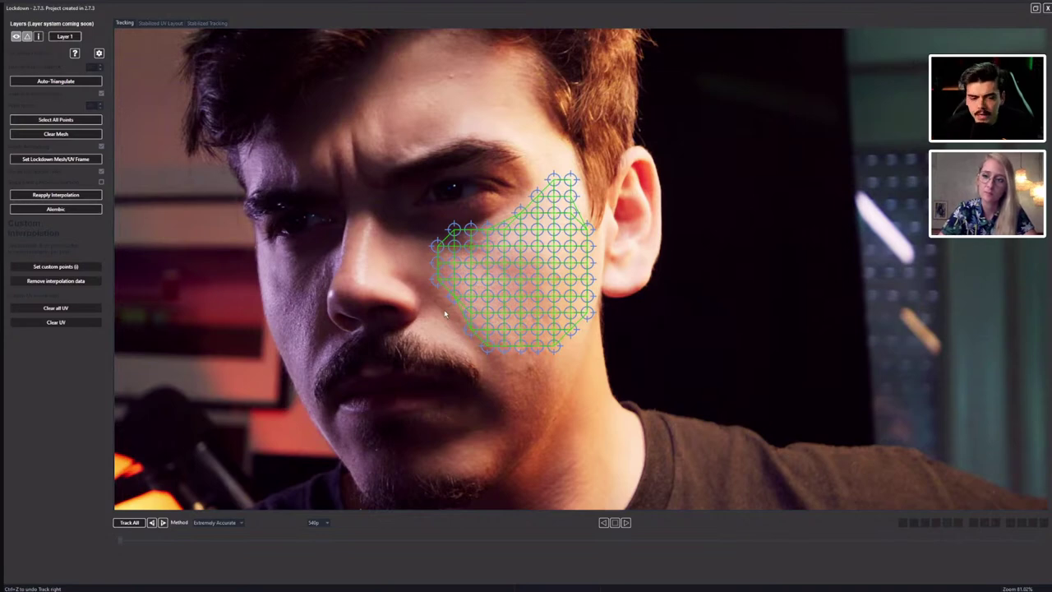
Switch to the Microsoft Edge window with the Lockdown 2 page and search YouTube for "atom joker" in a new tab.
key(super)
key(super)
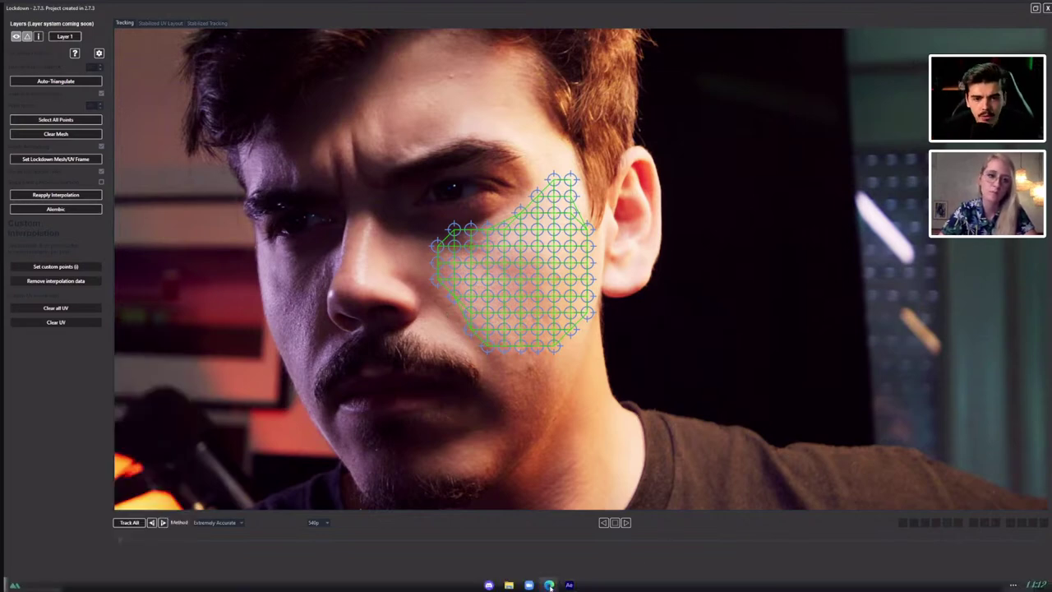
mouse_move(549, 585)
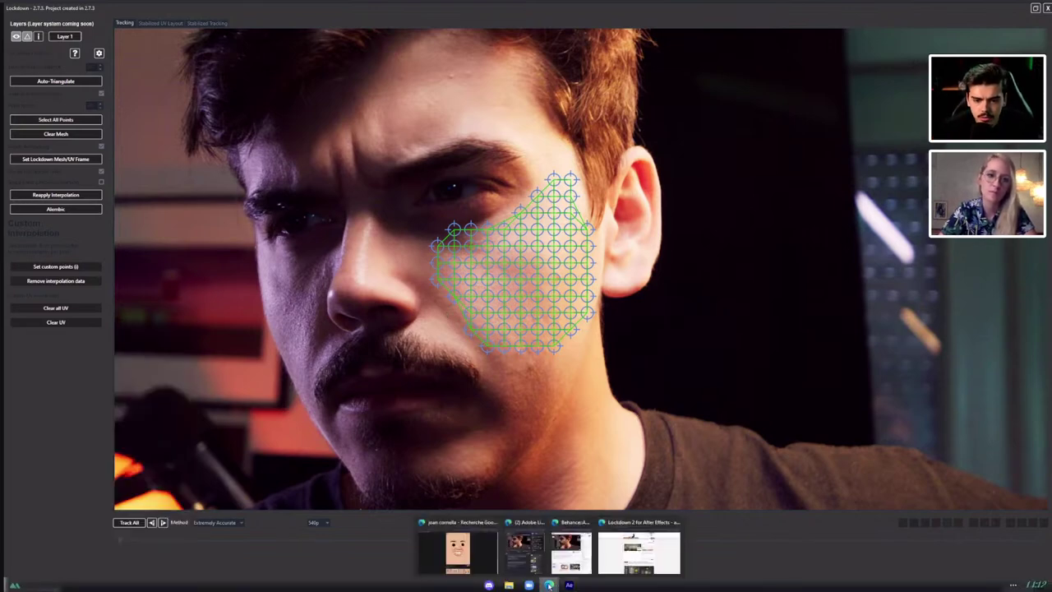
click(639, 552)
click(33, 37)
click(264, 9)
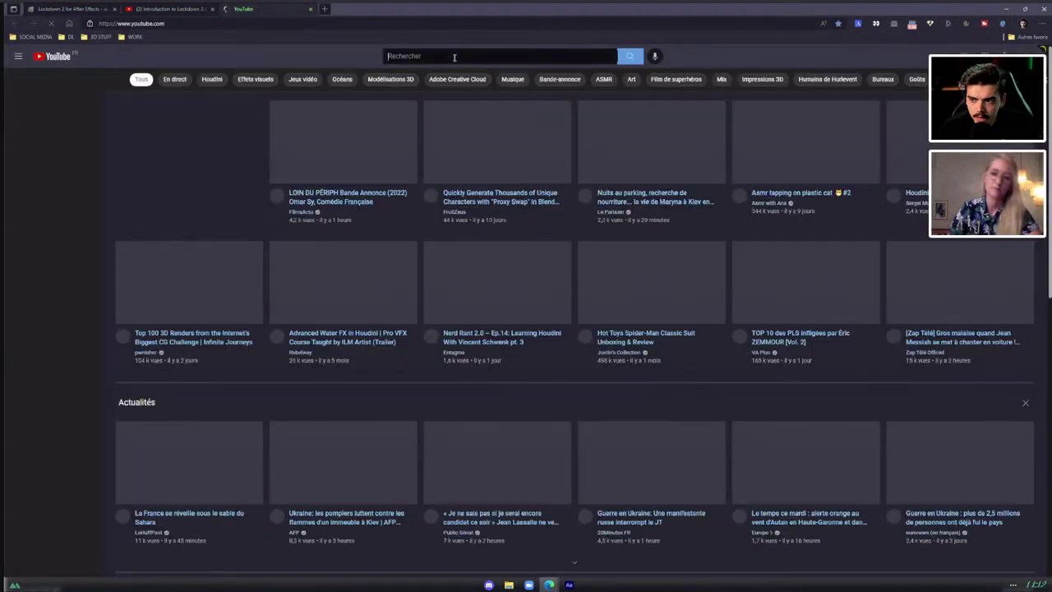
text(atom joker)
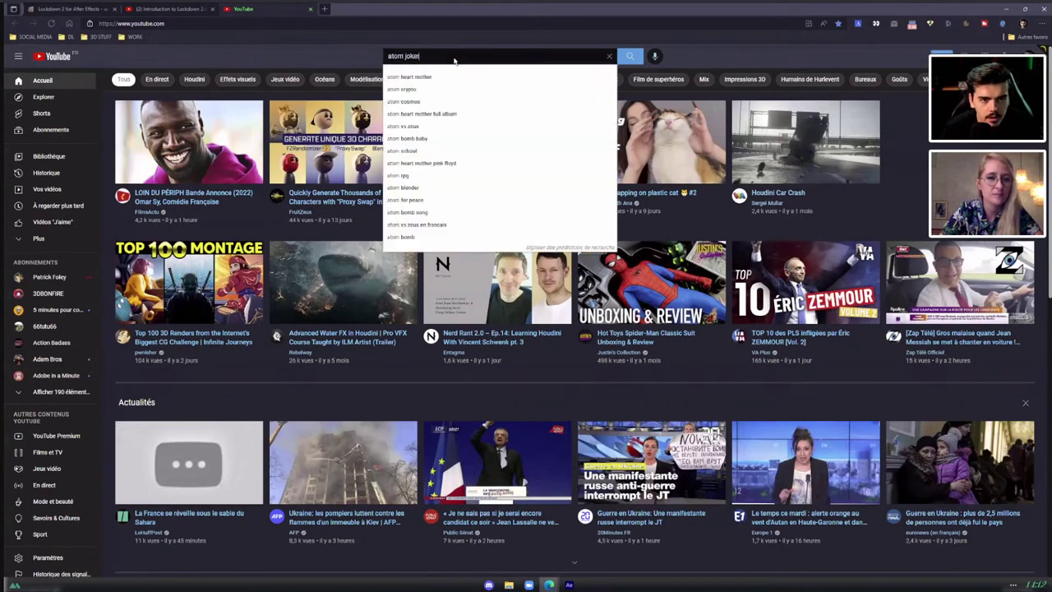
key(Return)
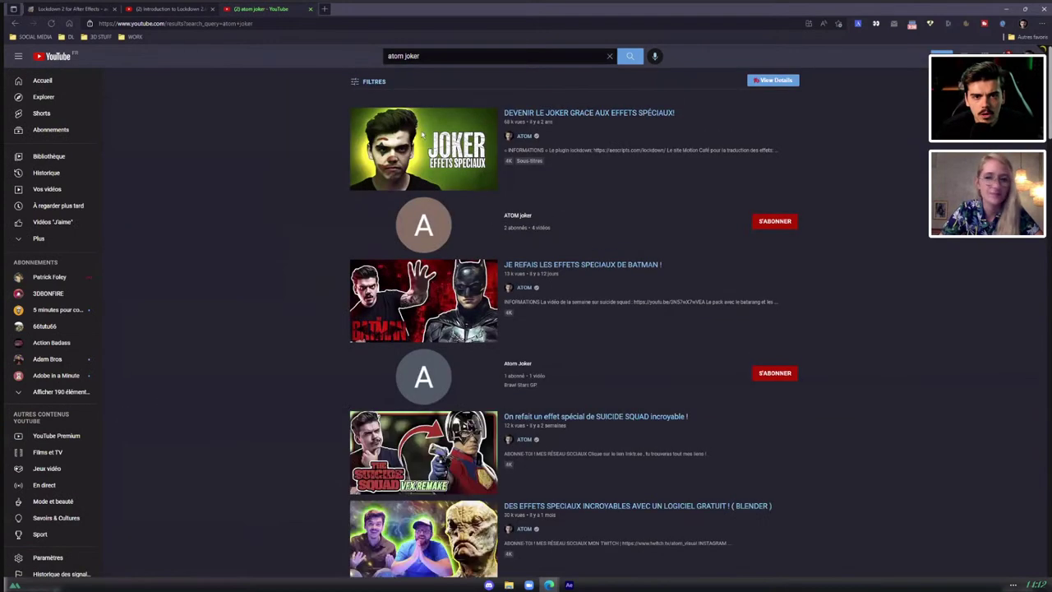
Open the video "DEVENIR LE JOKER GRACE AUX EFFETS SPÉCIAUX!", replay its opening full screen and pause to examine the tracking points on the face.
click(405, 152)
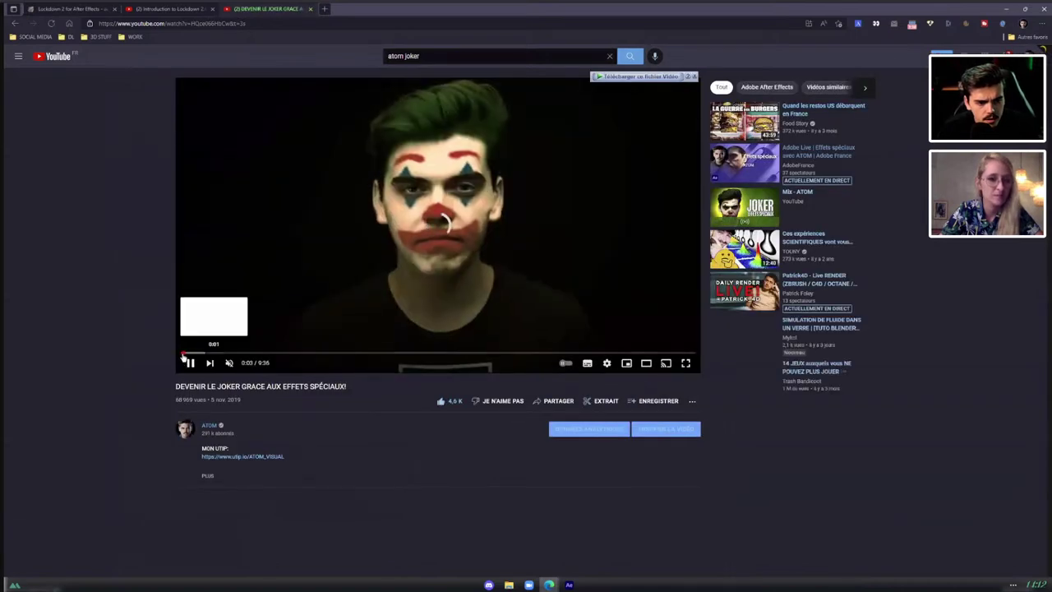
click(182, 353)
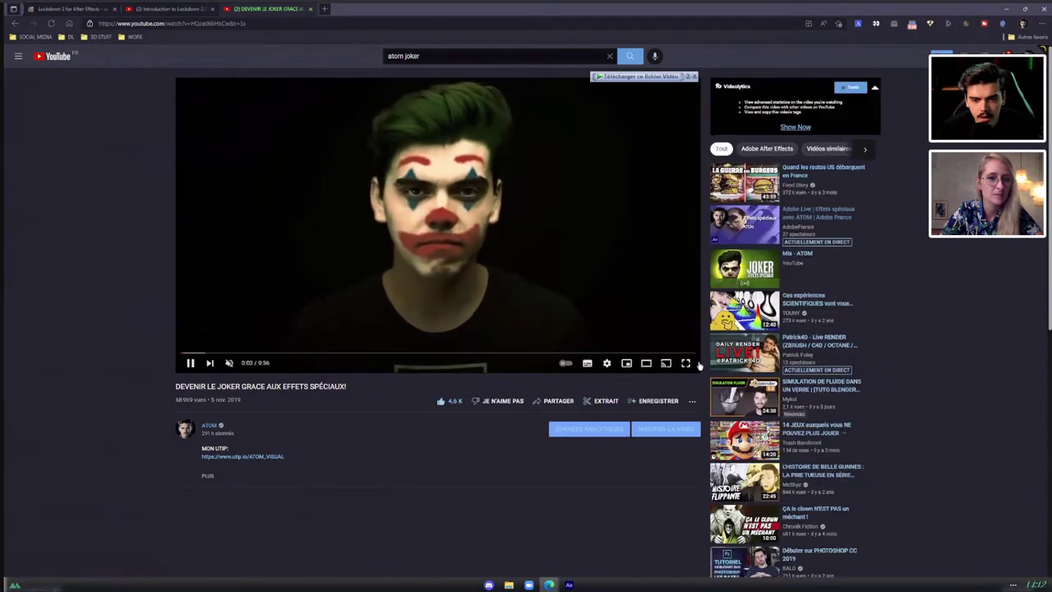
click(686, 363)
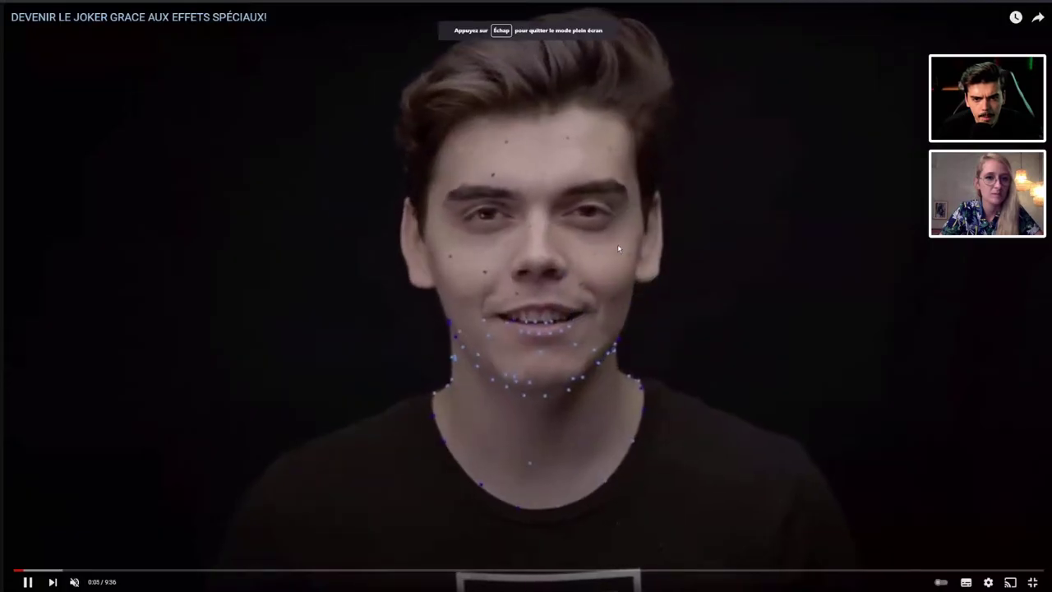
key(space)
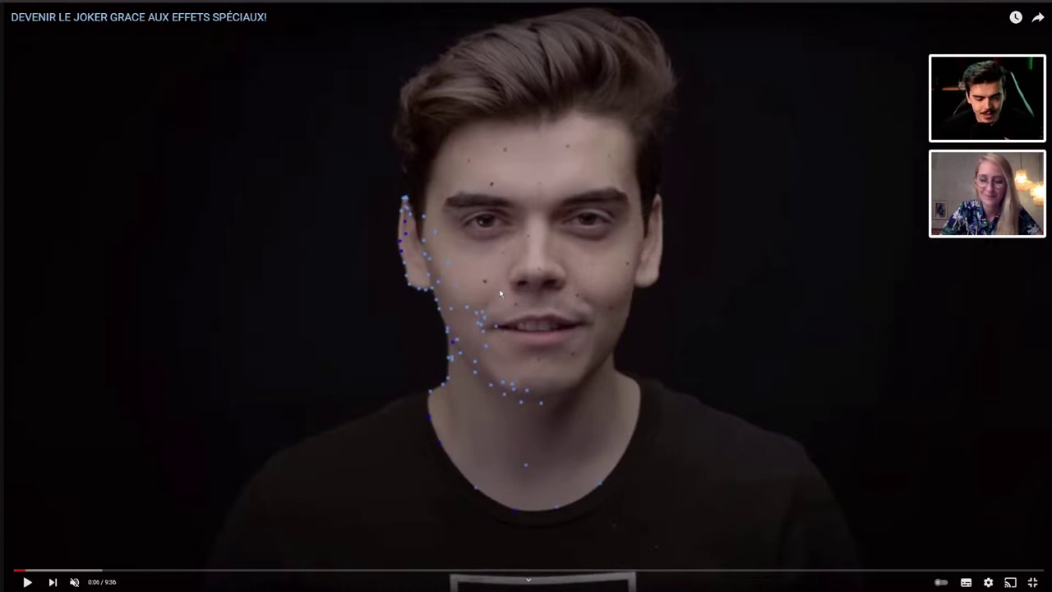
click(27, 583)
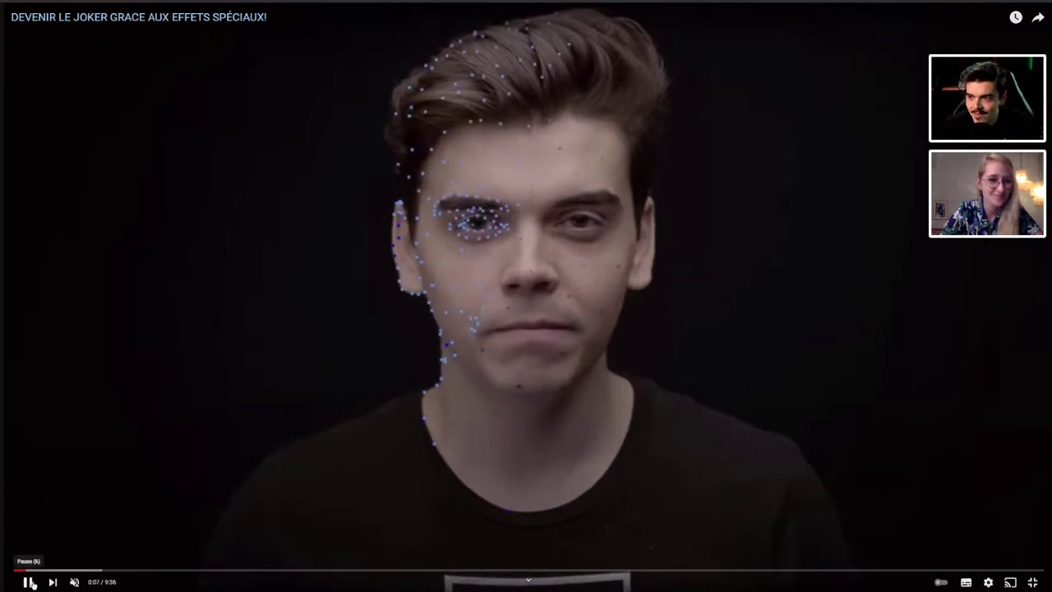
click(29, 582)
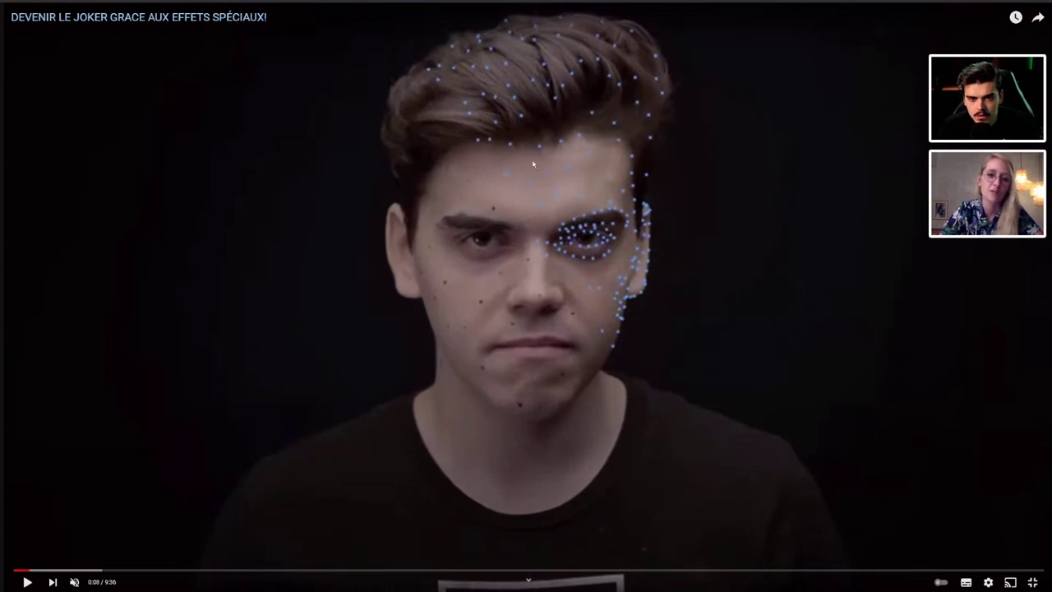
Skip ahead to 0:21 in the Joker video, exit full screen, and return to the Lockdown tracking window.
click(35, 569)
click(51, 569)
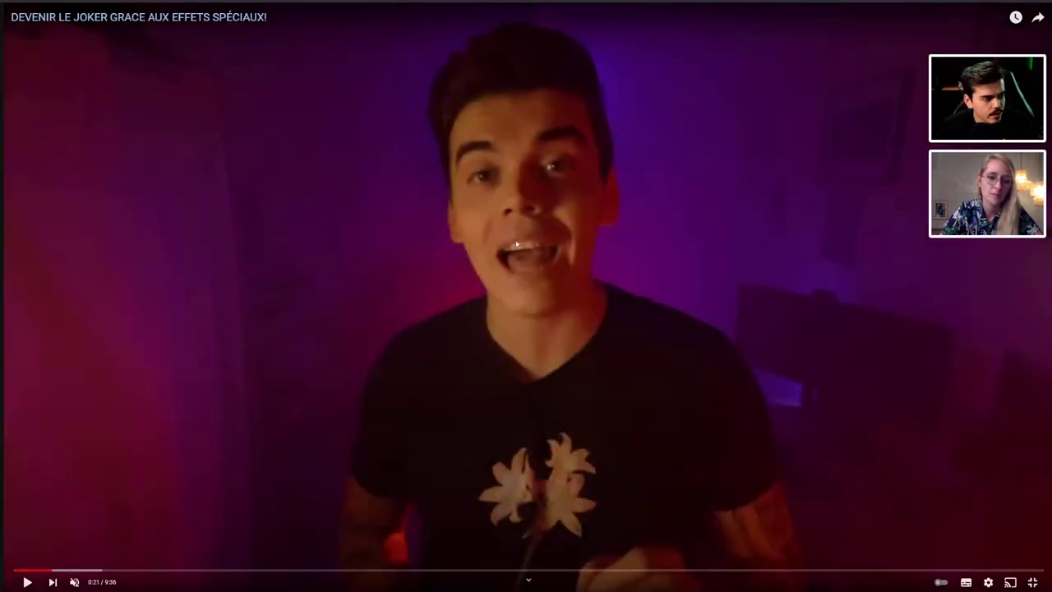
key(Escape)
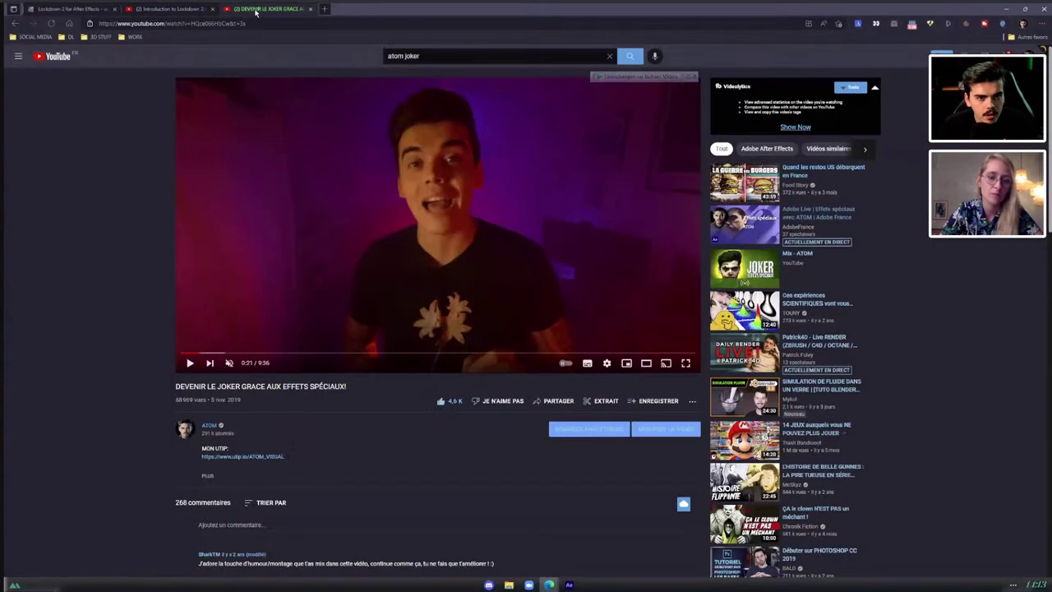
click(168, 9)
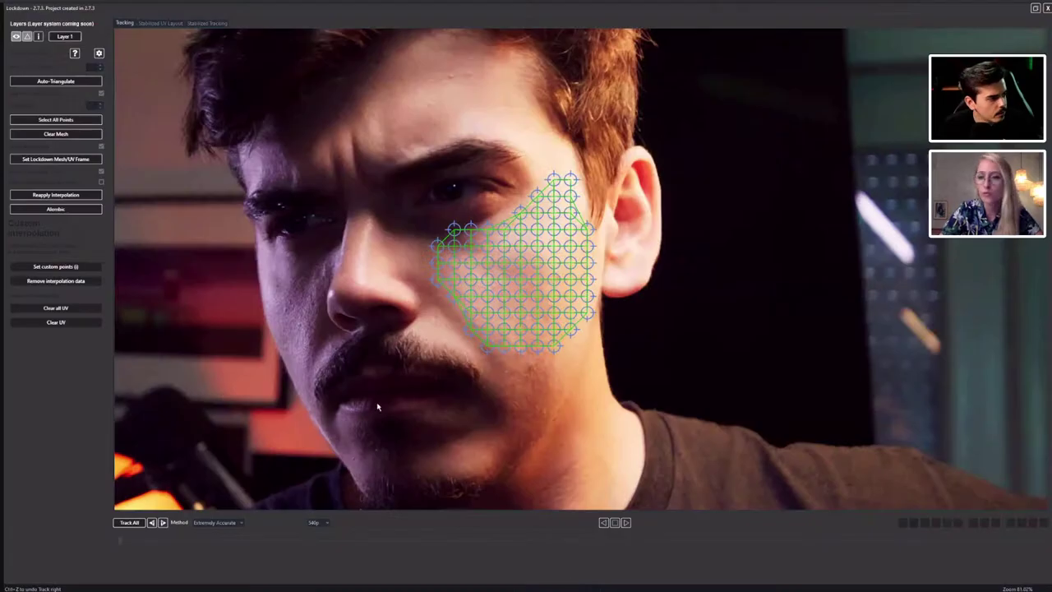
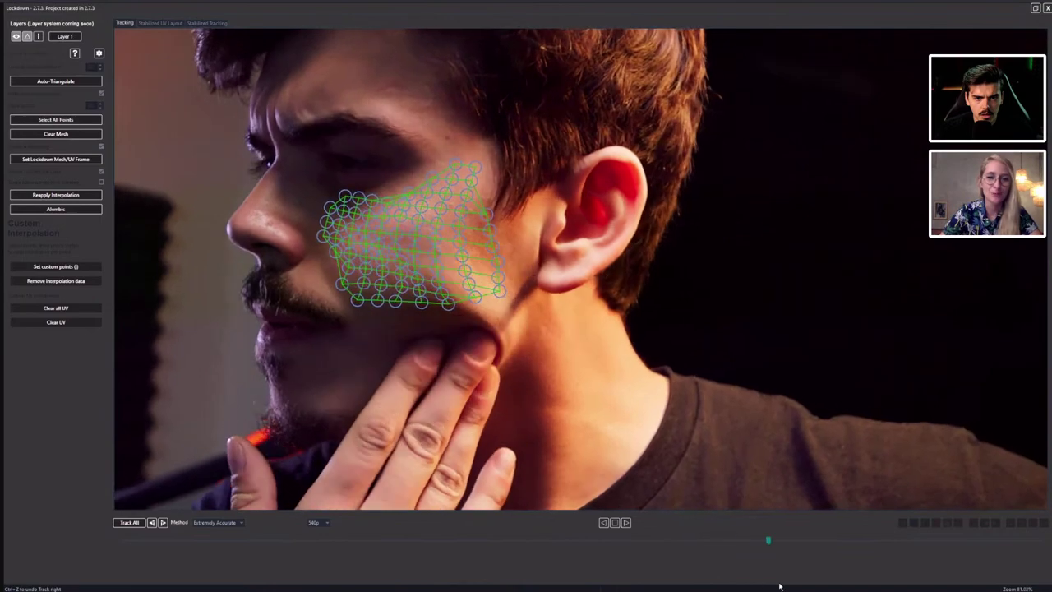
Review the cheek mesh near the end of the track, and return to the PLATE_BLESSURE composition with its footage layer selected for a close view.
drag(847, 589, 1049, 589)
drag(1041, 543, 982, 545)
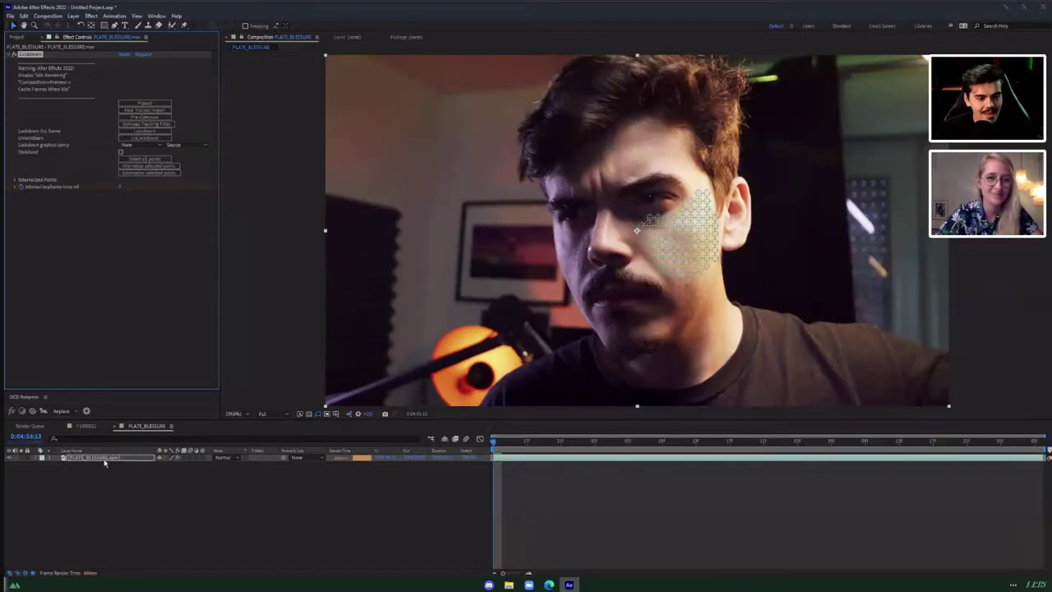
click(104, 459)
scroll(739, 253, up, 3)
drag(953, 133, 681, 86)
scroll(681, 87, down, 1)
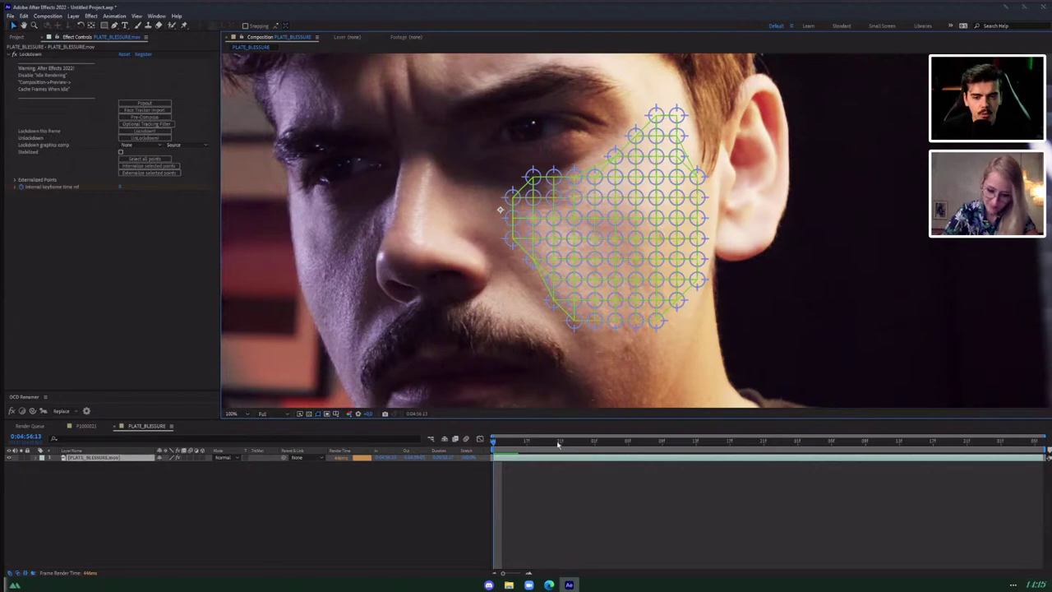
Check how the mesh follows the cheek through the PLATE_BLESSURE composition, finishing at 0:04:56:15.
key(space)
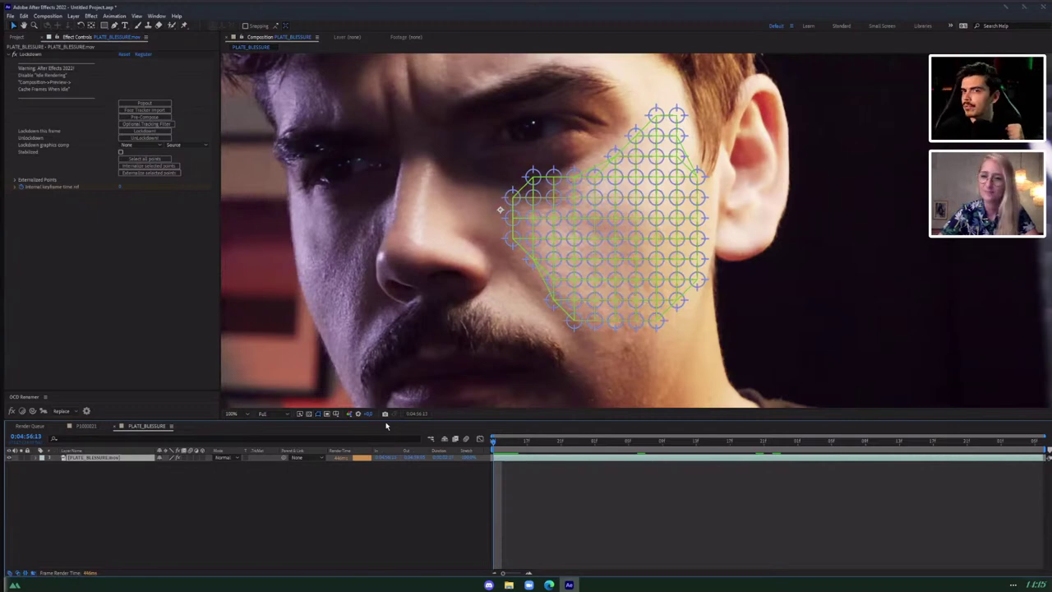
drag(671, 444, 961, 452)
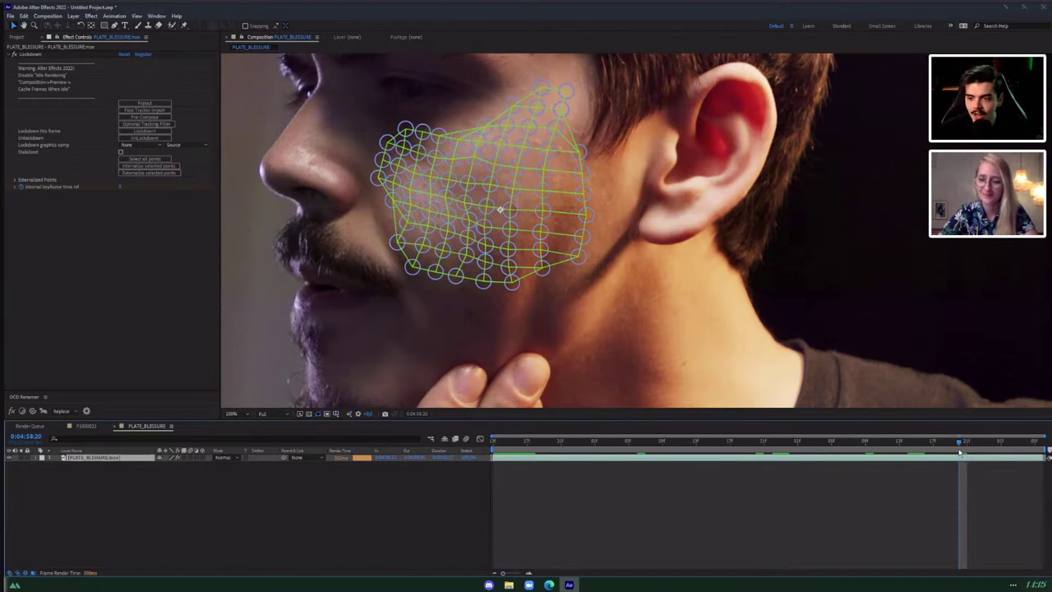
click(945, 445)
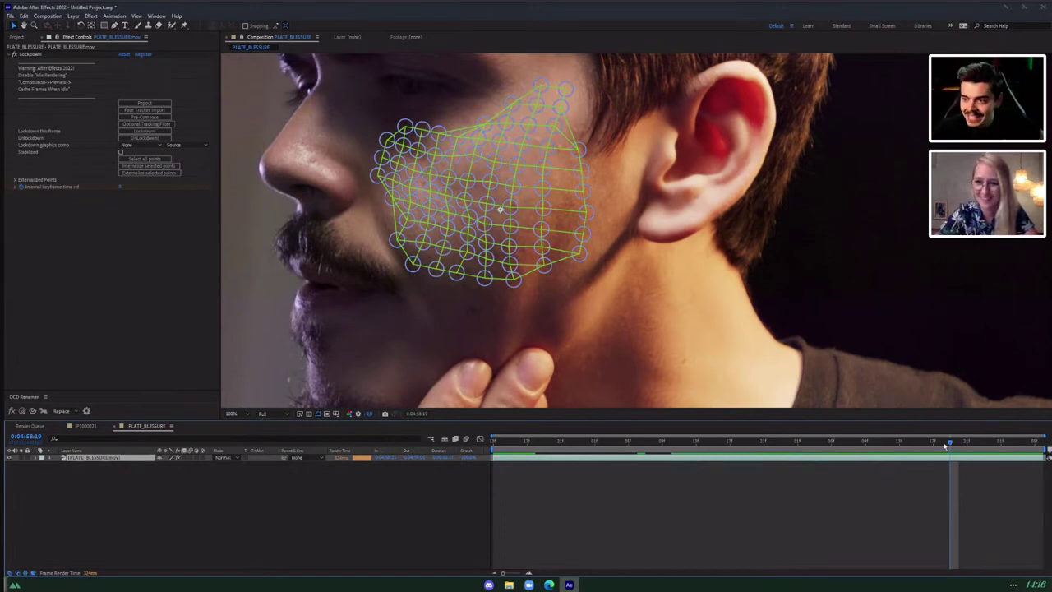
drag(564, 442, 513, 442)
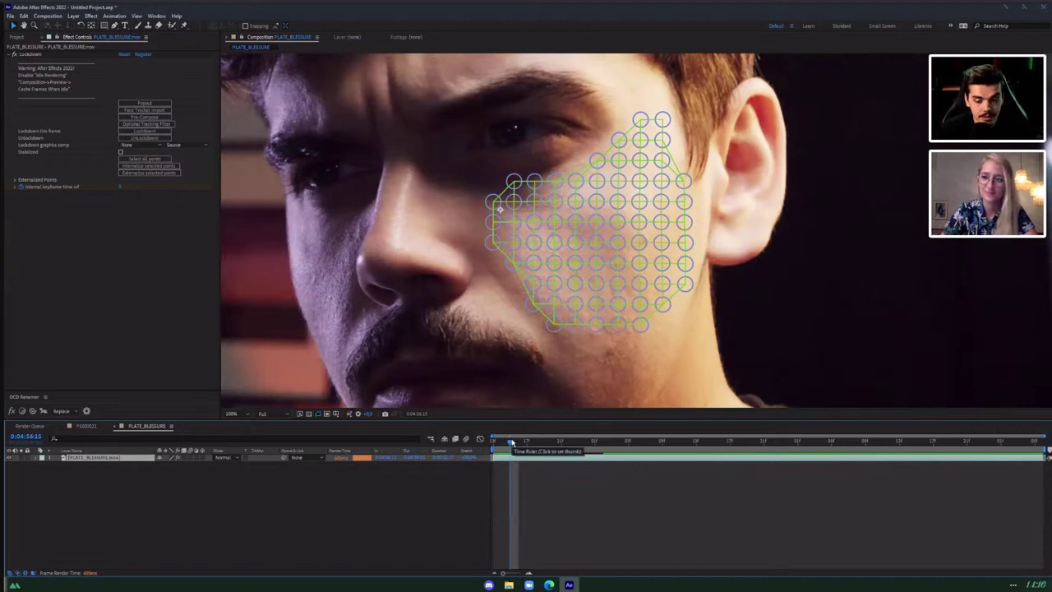
Switch to Microsoft Edge and search YouTube for "atom justice".
click(549, 584)
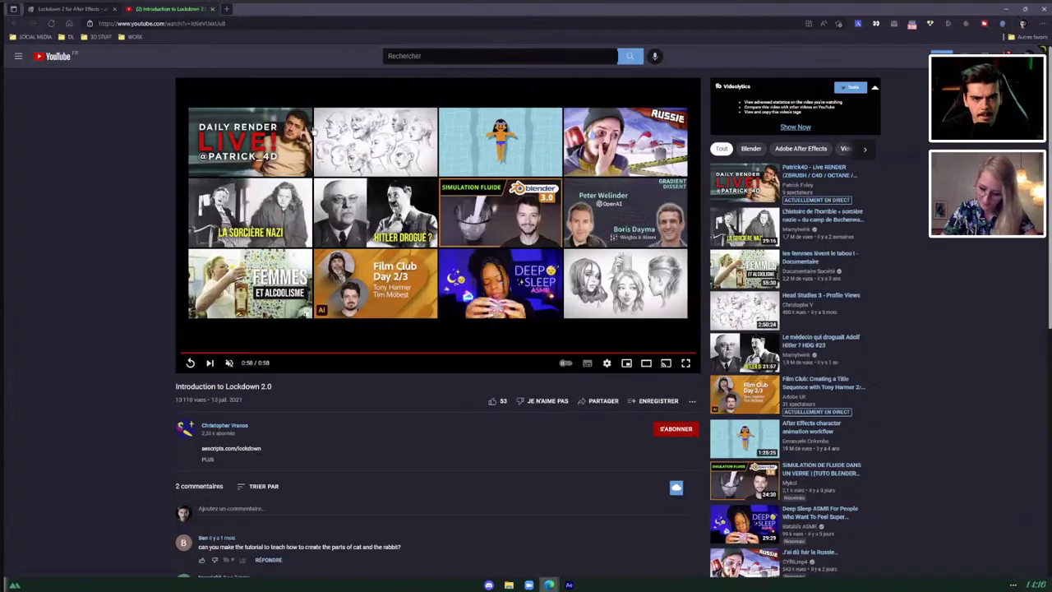
click(637, 546)
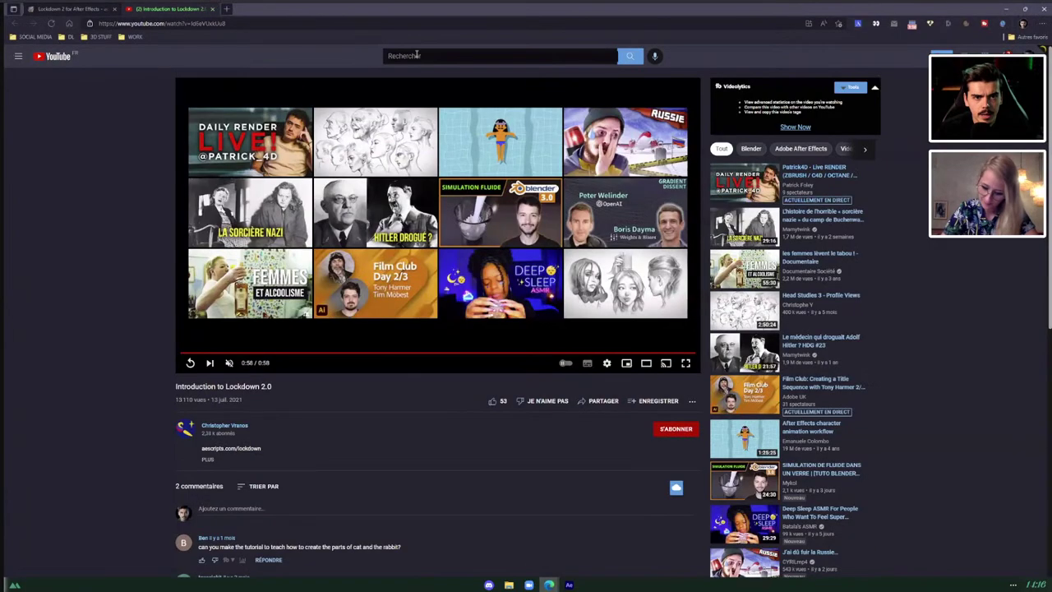
text(atom justice)
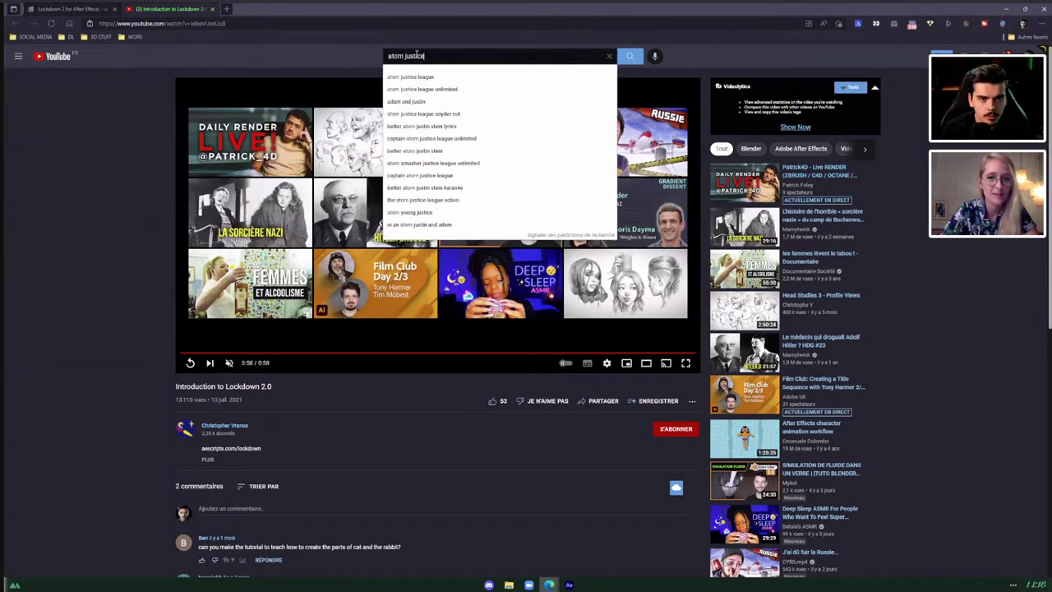
key(Return)
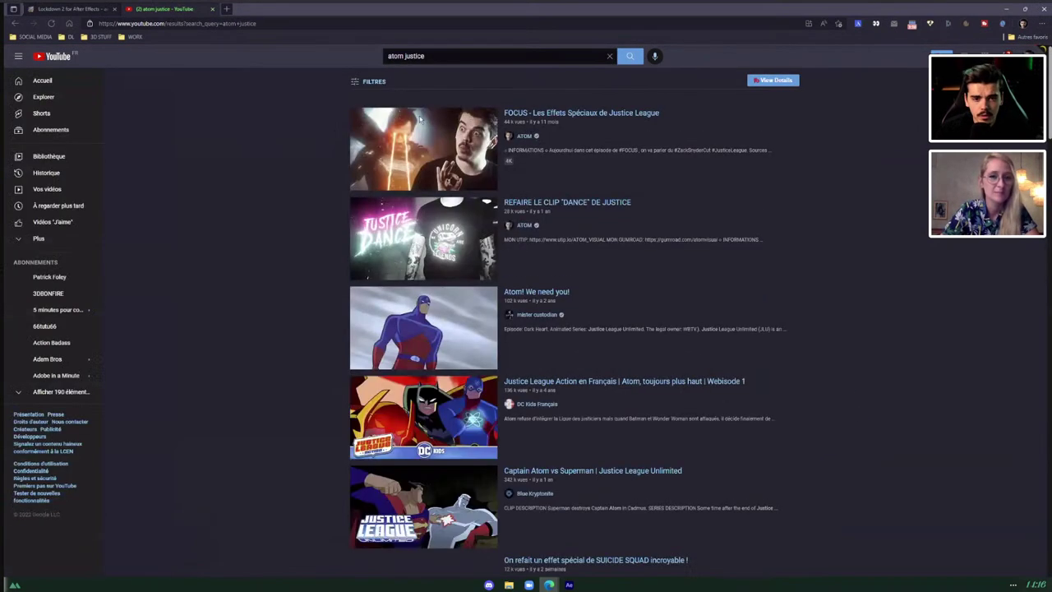
Watch the opening of the video REFAIRE LE CLIP "DANCE" DE JUSTICE as a shirt tracking example, and close its tab.
click(418, 207)
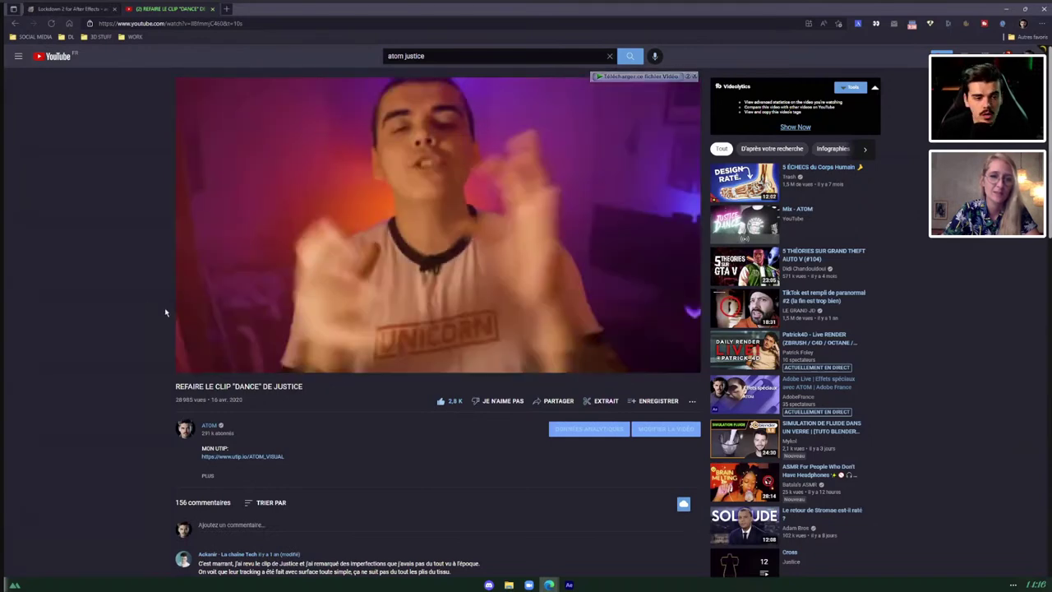
click(183, 353)
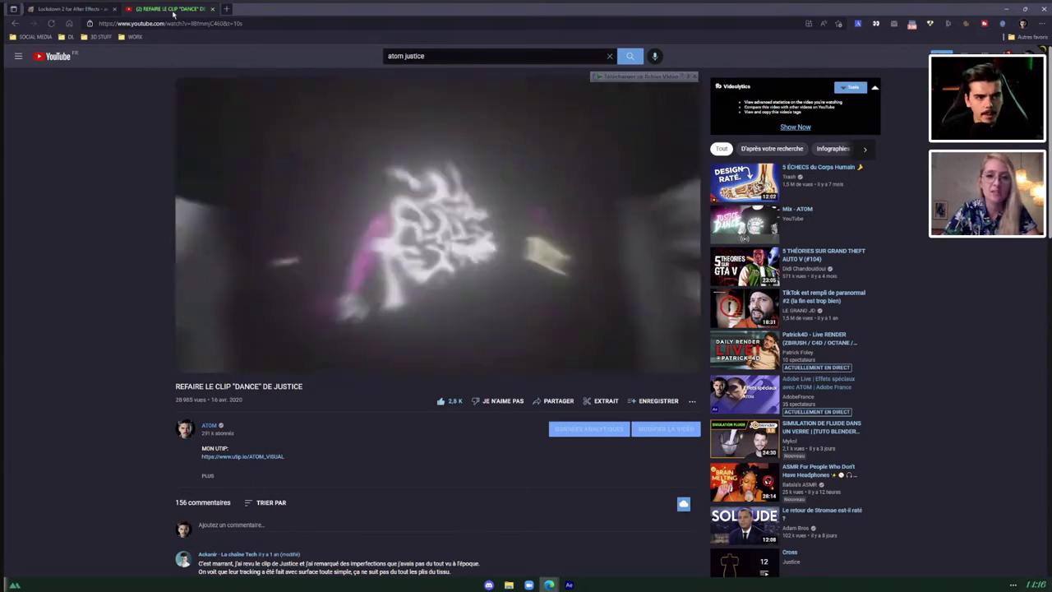
click(198, 241)
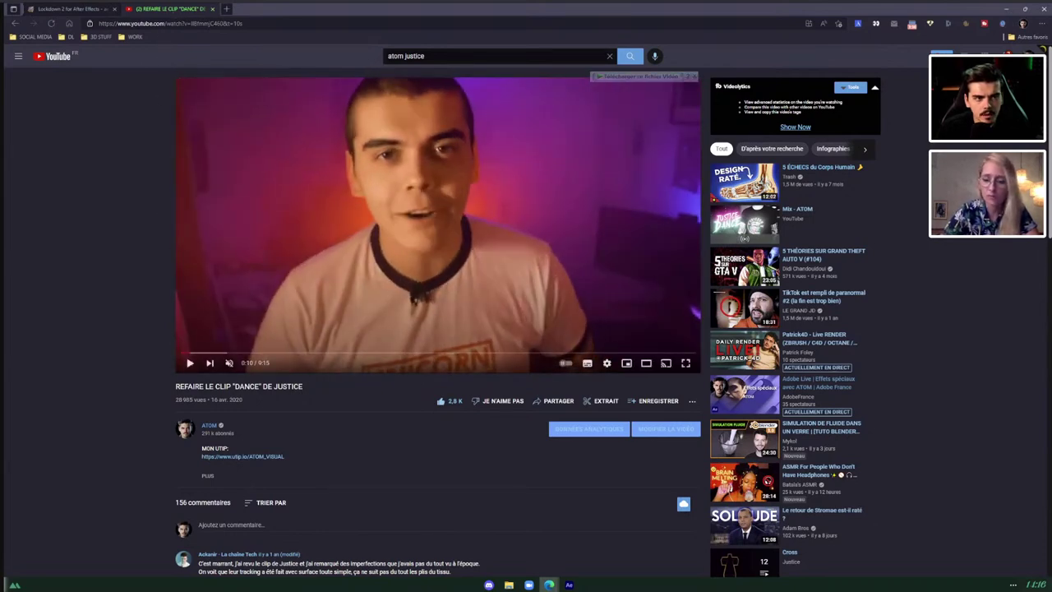
key(ctrl+w)
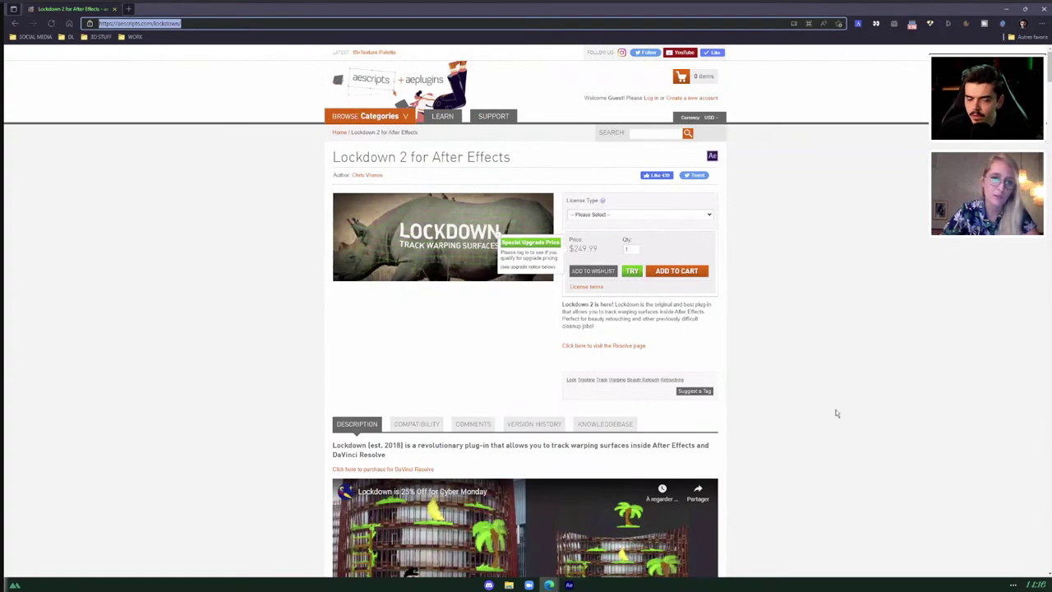
Switch back to After Effects and lock down the tracked cheek mesh on the composition's first frame, 0:04:56:13.
click(569, 584)
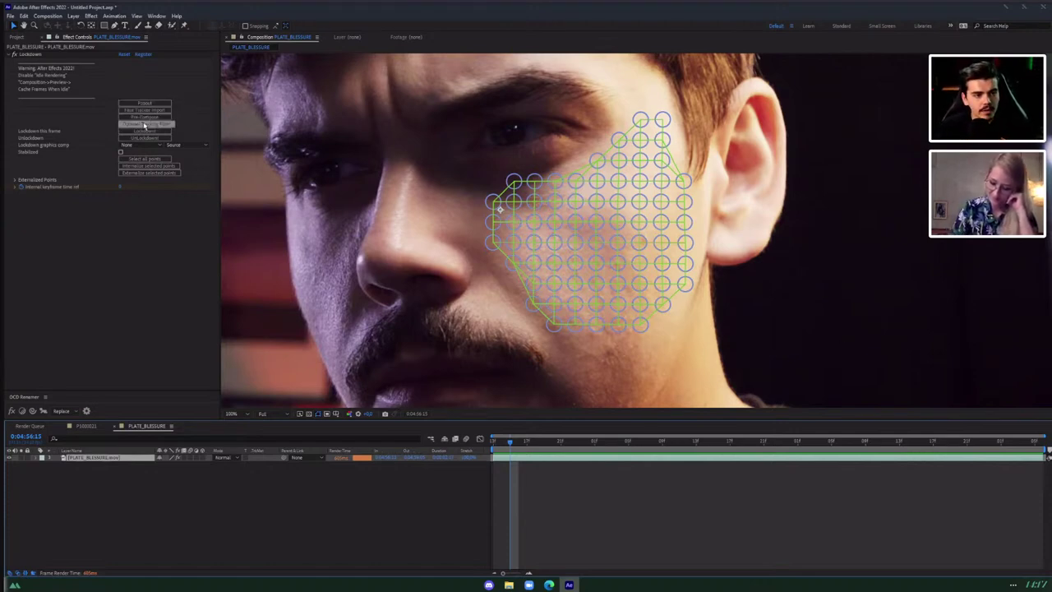
mouse_move(513, 449)
mouse_down()
mouse_move(466, 437)
mouse_move(571, 444)
mouse_move(493, 444)
mouse_up()
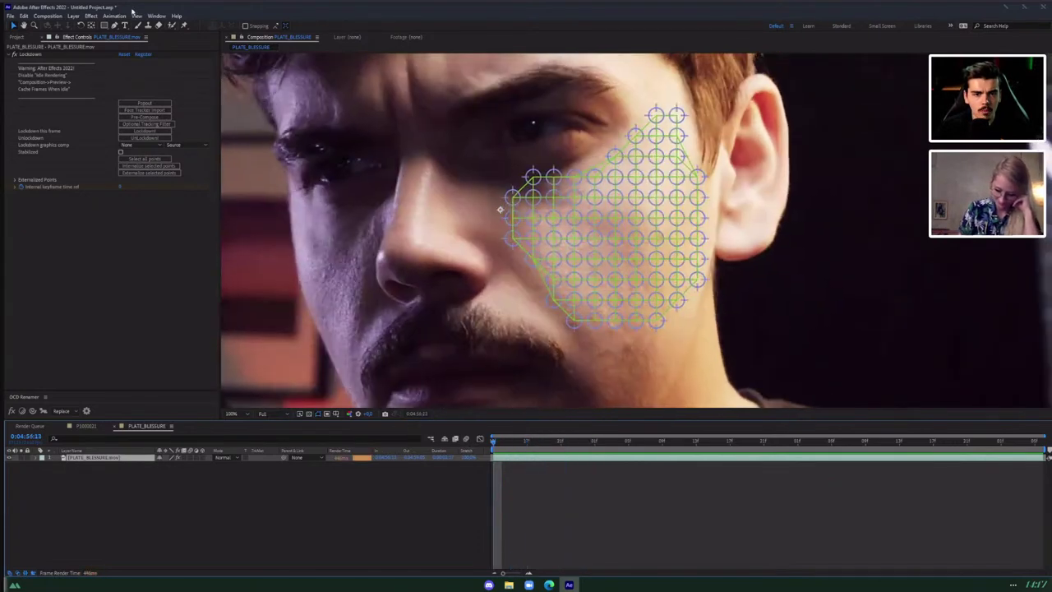
click(143, 131)
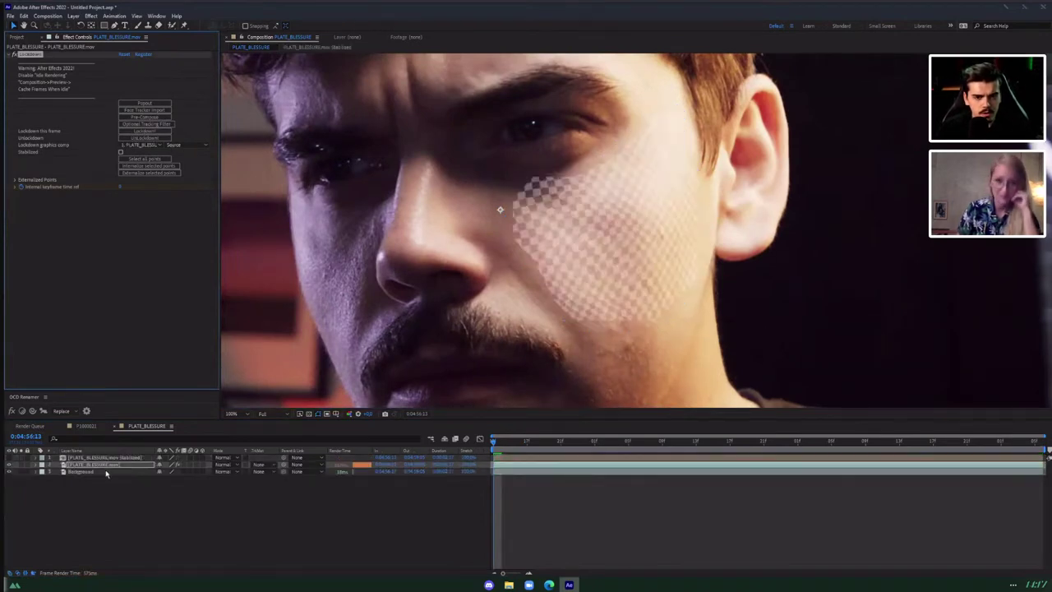
click(125, 516)
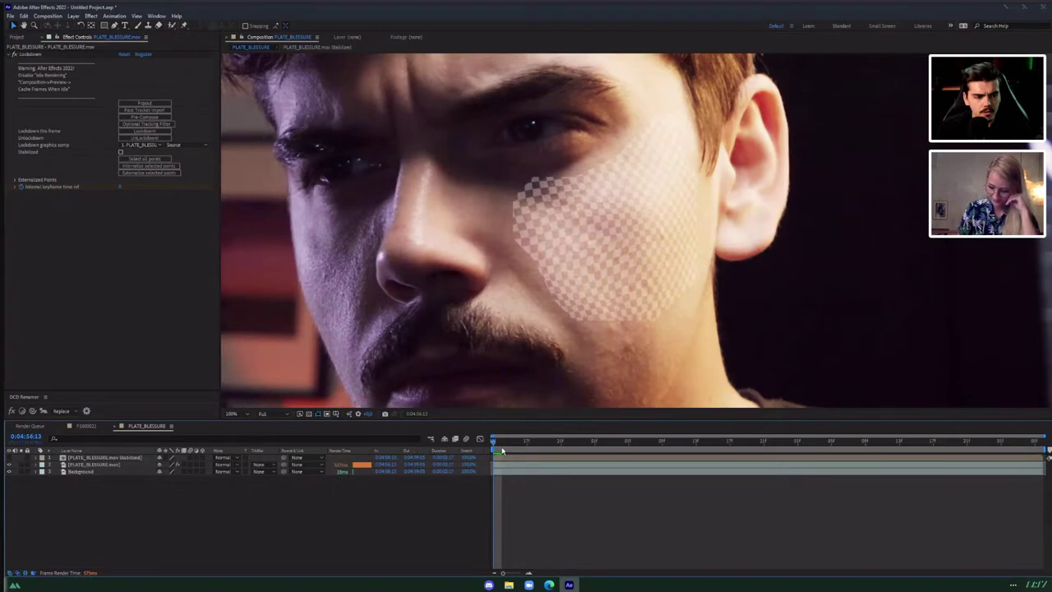
Examine the stabilized, PLATE_BLESSURE.mov and Background layers, hiding and showing the PLATE_BLESSURE.mov layer to see what its Lockdown effect contributes.
click(97, 466)
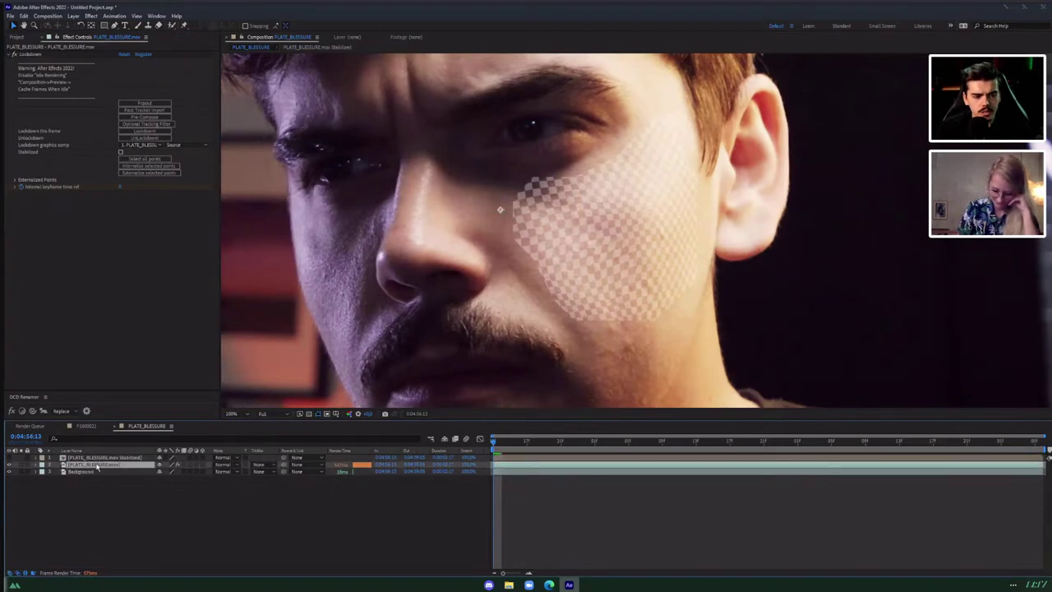
click(84, 474)
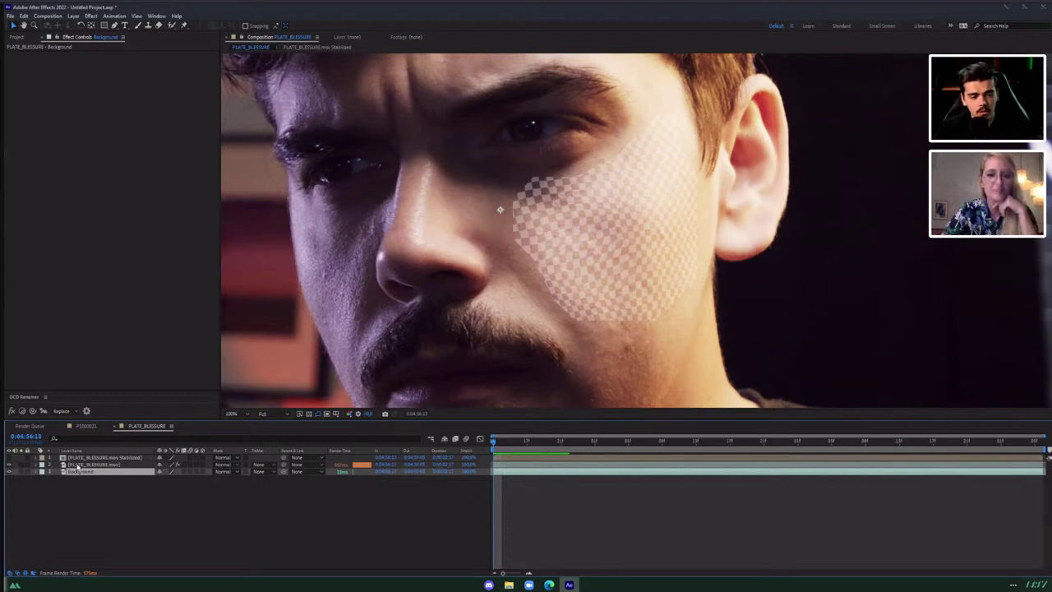
click(79, 466)
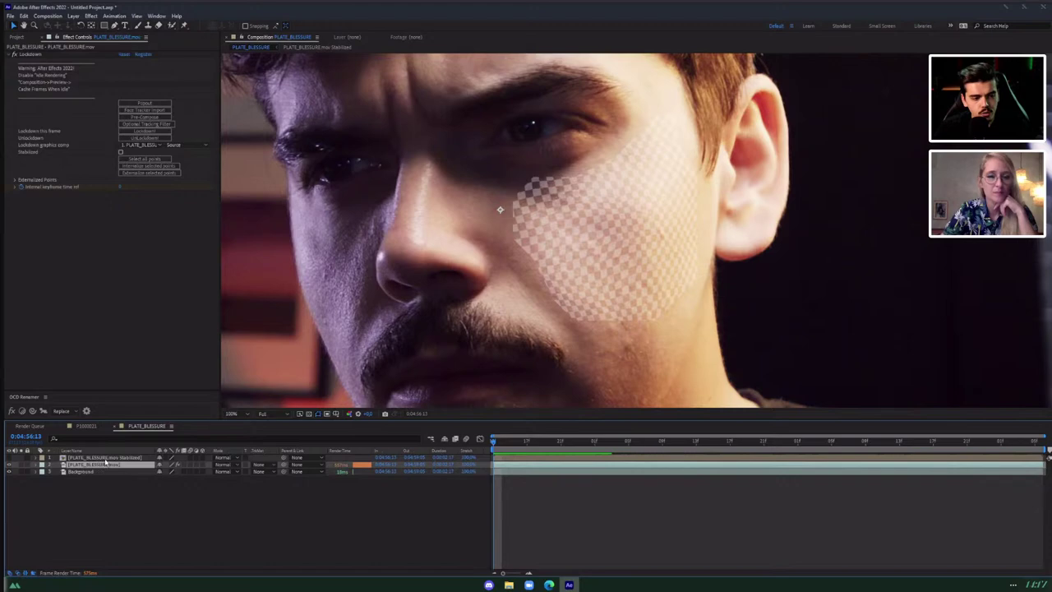
click(105, 458)
click(103, 465)
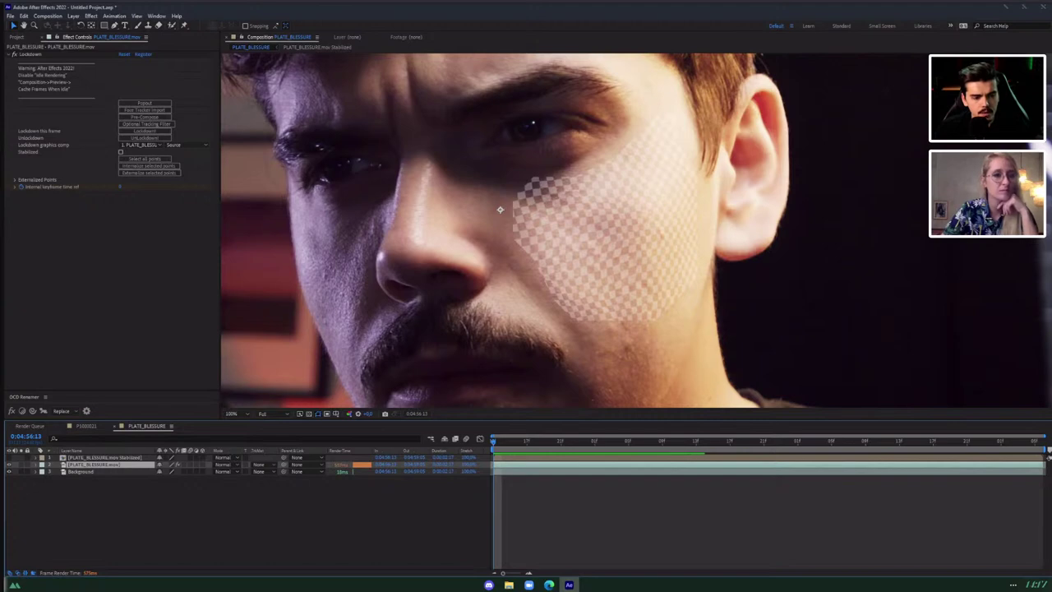
click(9, 466)
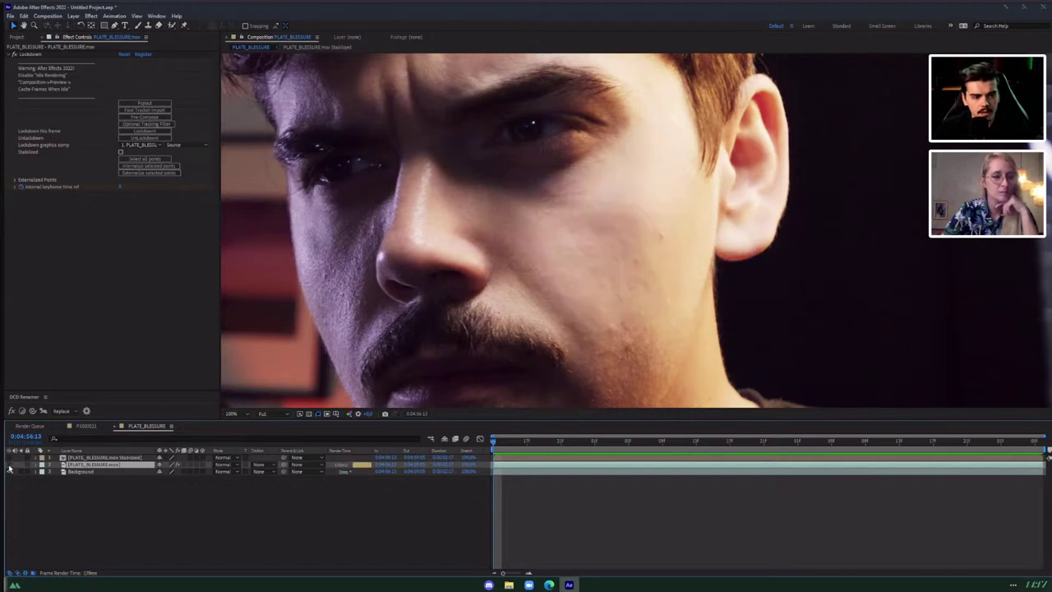
click(9, 465)
click(80, 472)
click(80, 465)
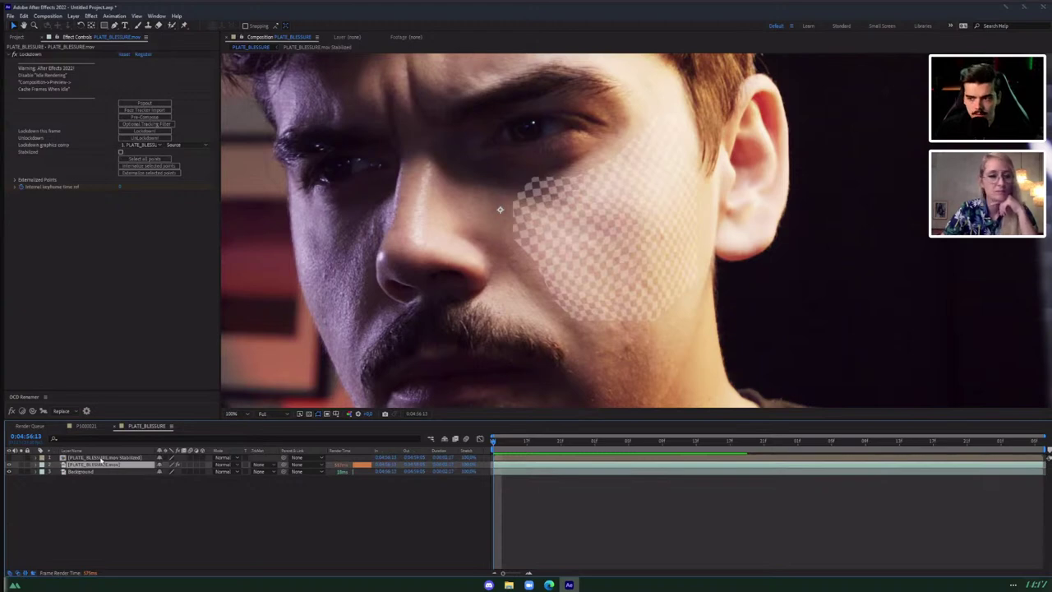
click(17, 54)
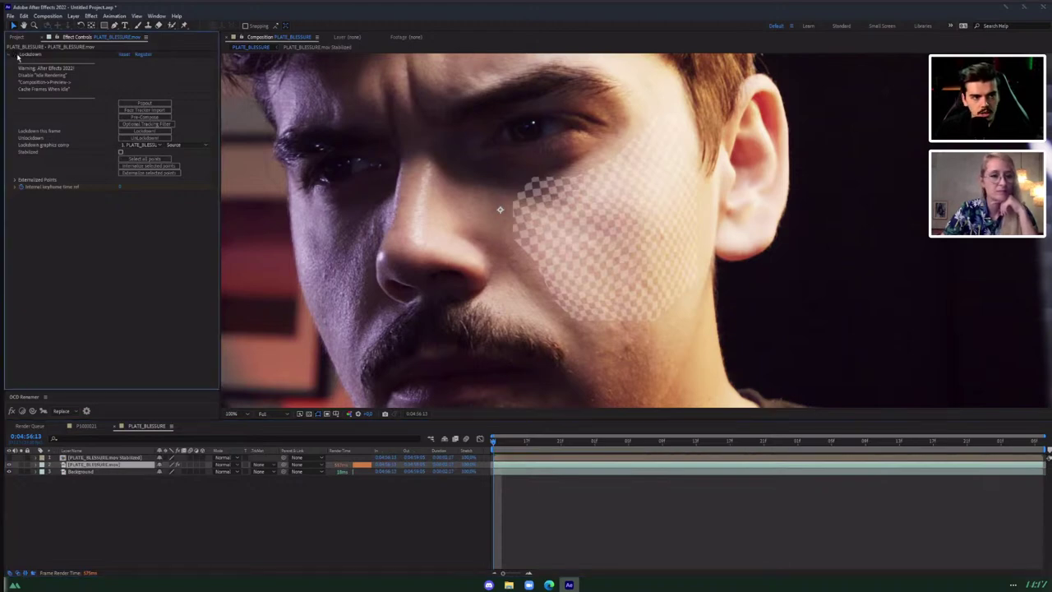
Examine the Lockdown effect on the PLATE_BLESSURE.mov layer, hiding and showing that layer to compare it with the background.
click(17, 54)
click(43, 54)
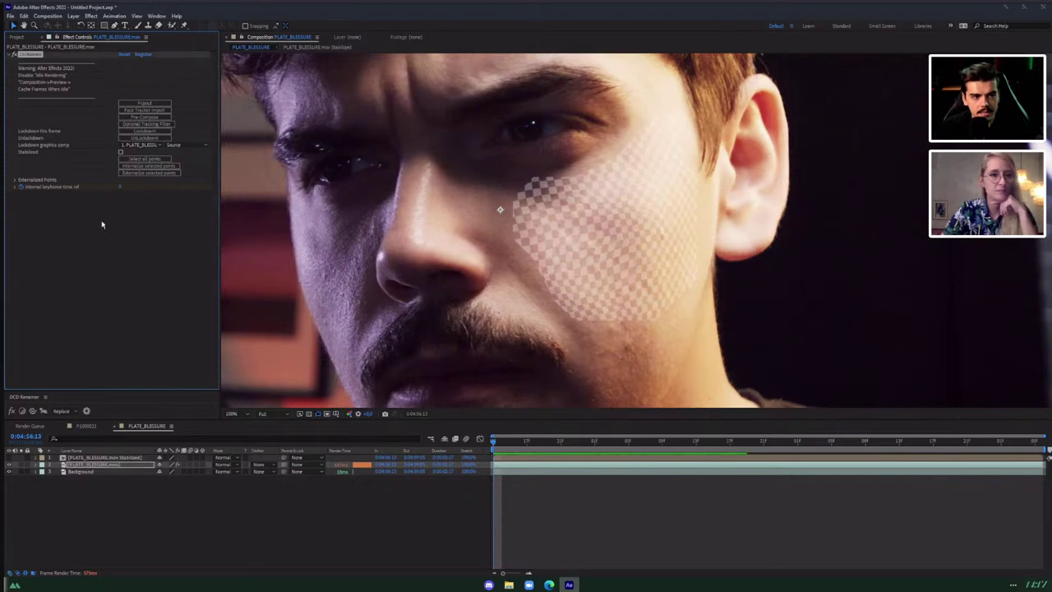
click(100, 459)
click(93, 465)
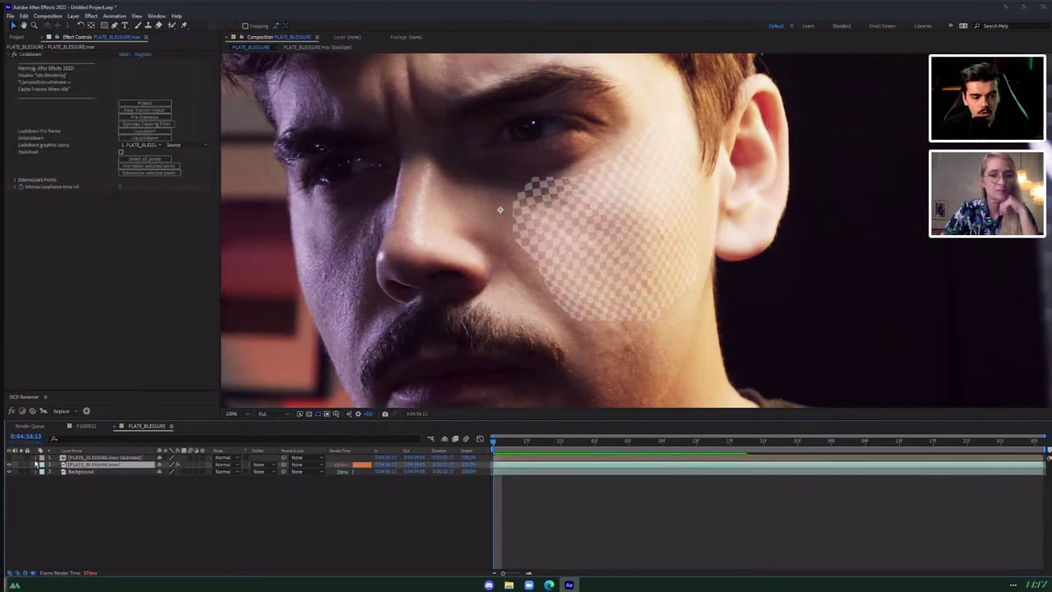
click(9, 465)
click(9, 466)
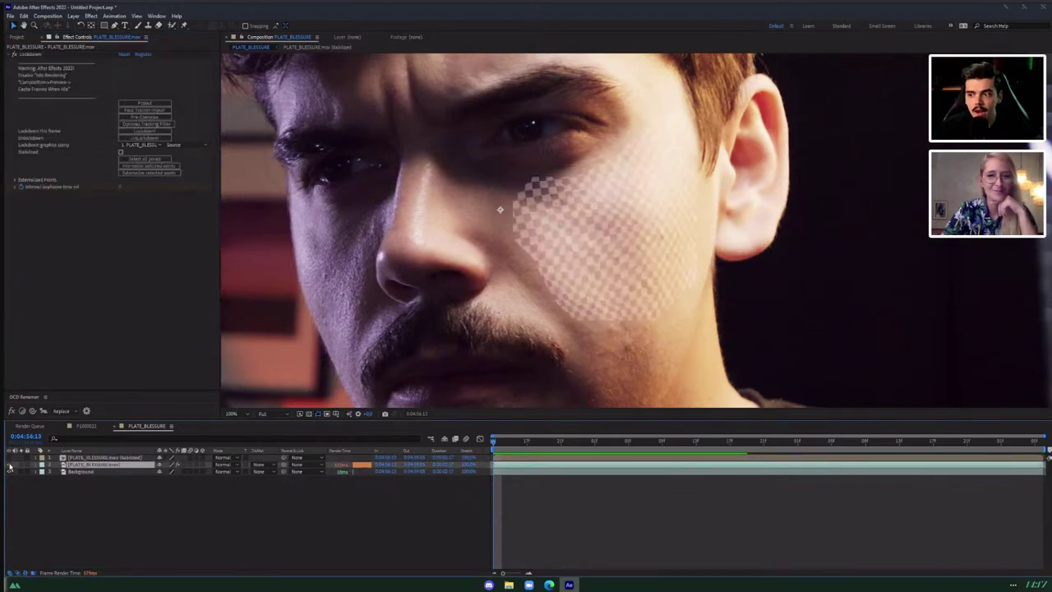
Rename the PLATE_BLESSURE.mov Stabilized layer as Travail_Blessure.
click(94, 457)
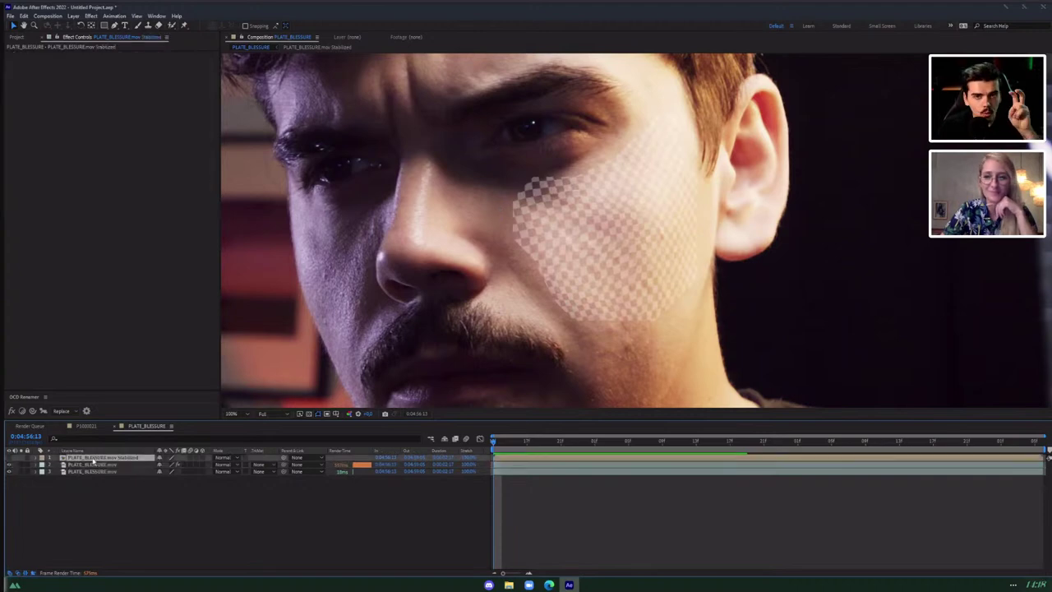
right_click(94, 460)
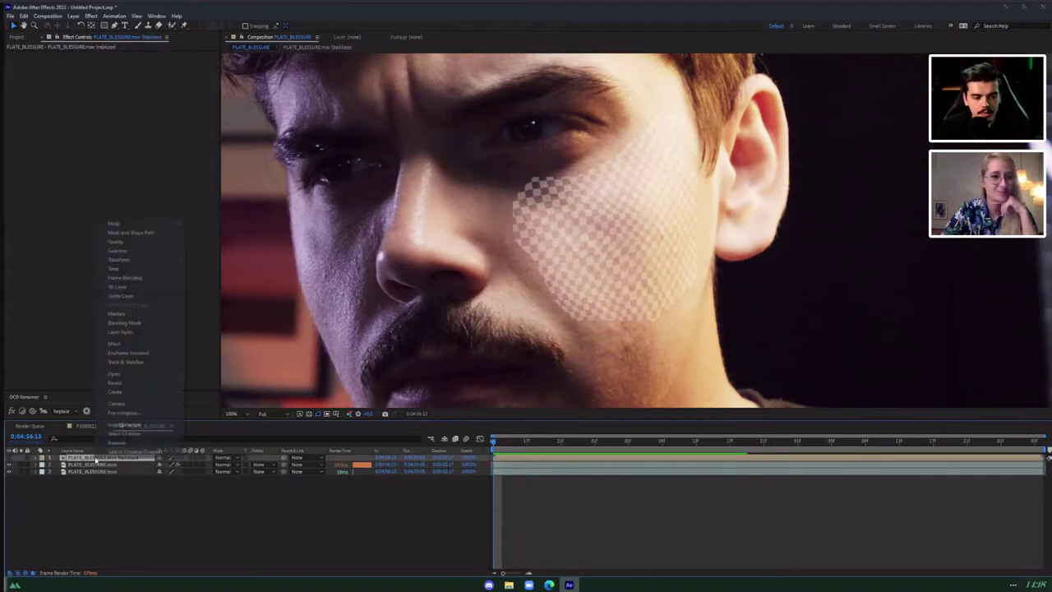
click(117, 449)
text(Trava)
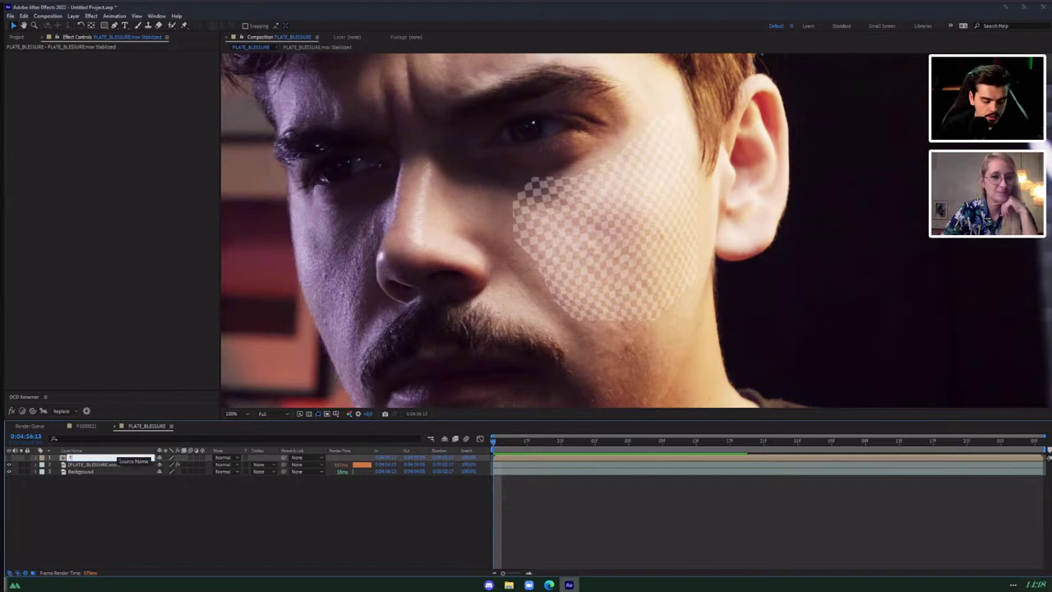
text(_Blessures)
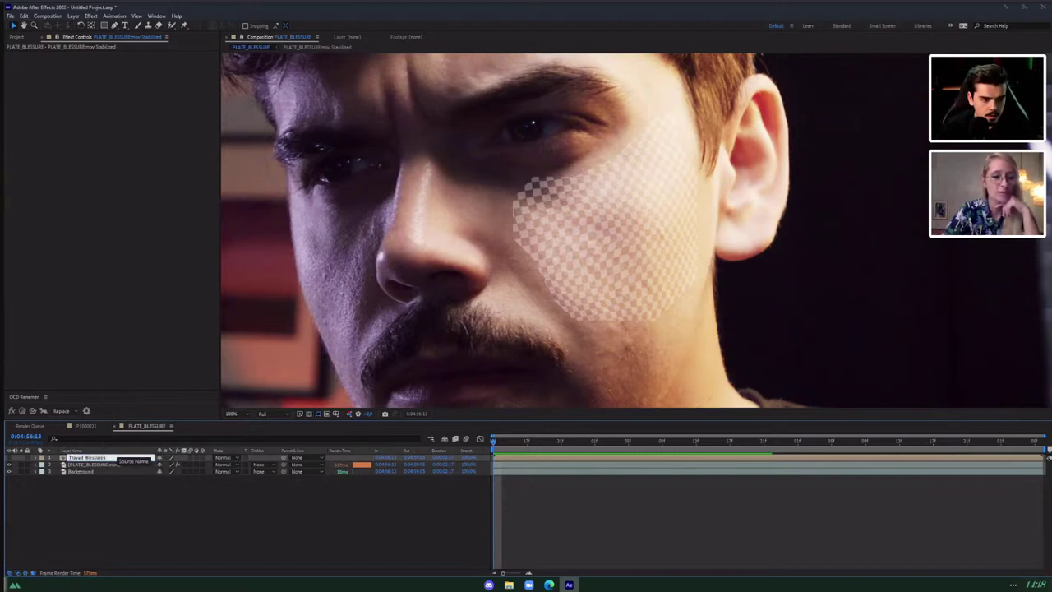
key(Return)
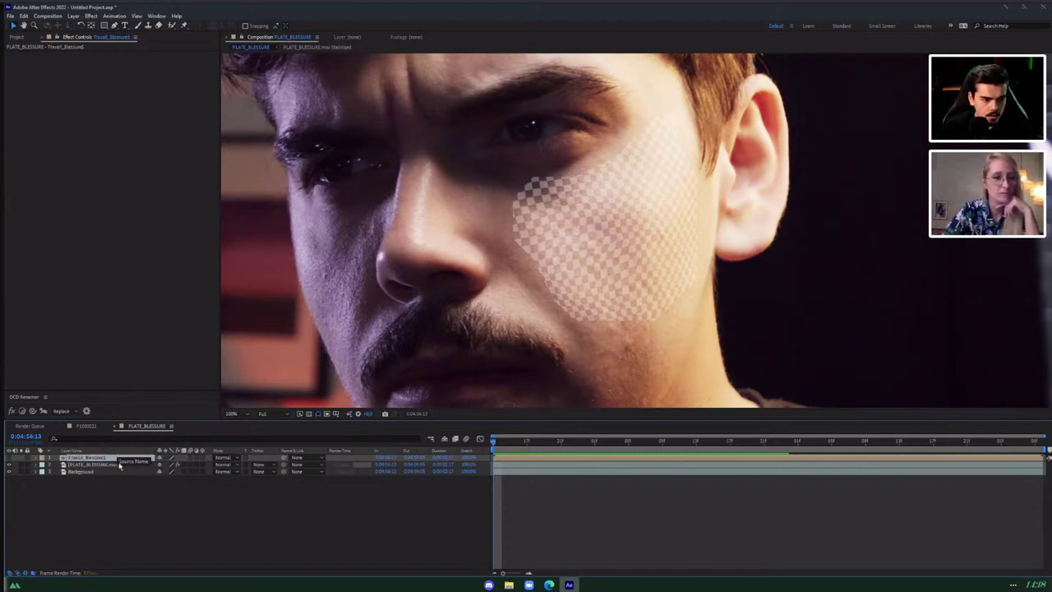
right_click(117, 459)
click(141, 447)
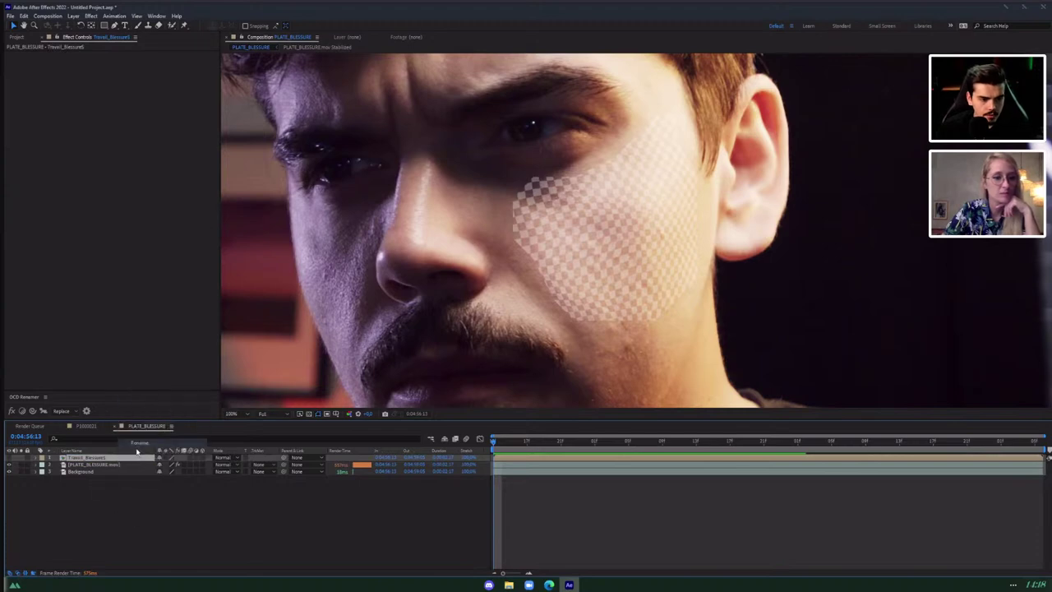
key(Right)
key(BackSpace)
click(126, 495)
Open the Travail_Blessure precomposition and examine its three layers, including the Checkerboard layer's effect settings.
click(97, 459)
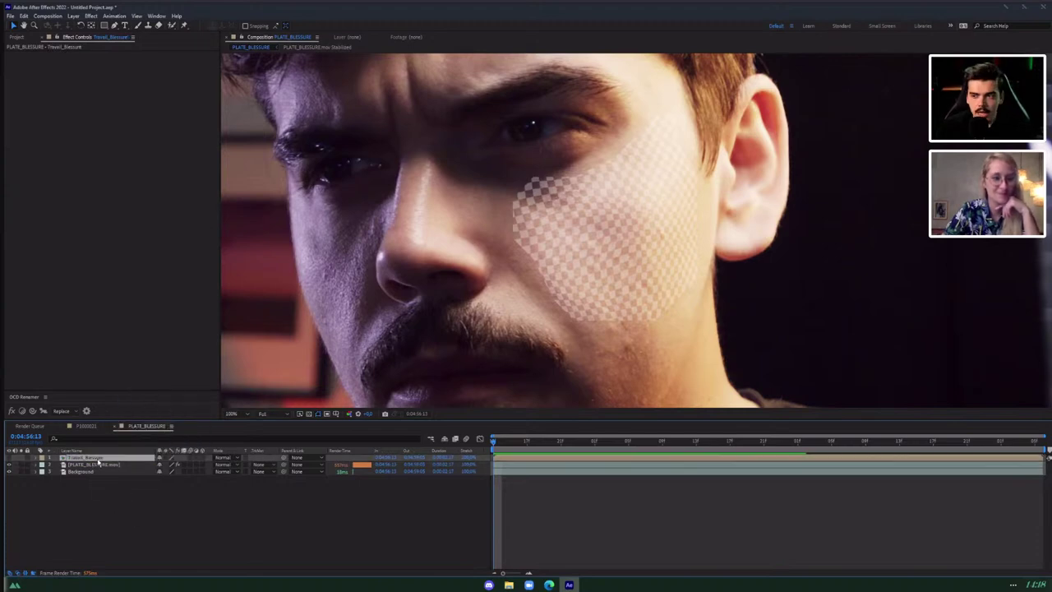
double_click(98, 464)
scroll(614, 325, down, 1)
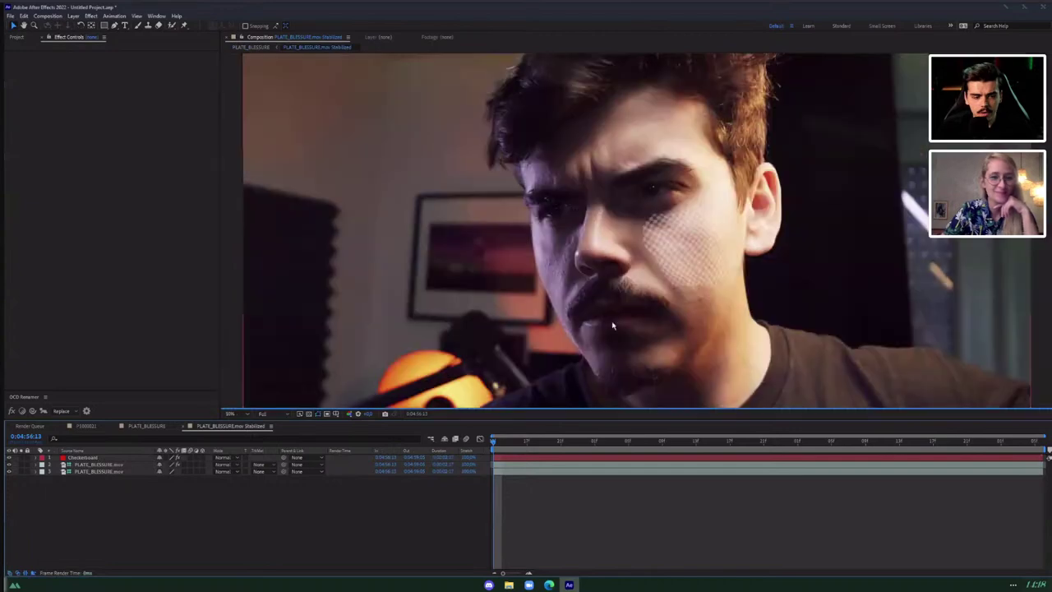
drag(111, 519, 75, 457)
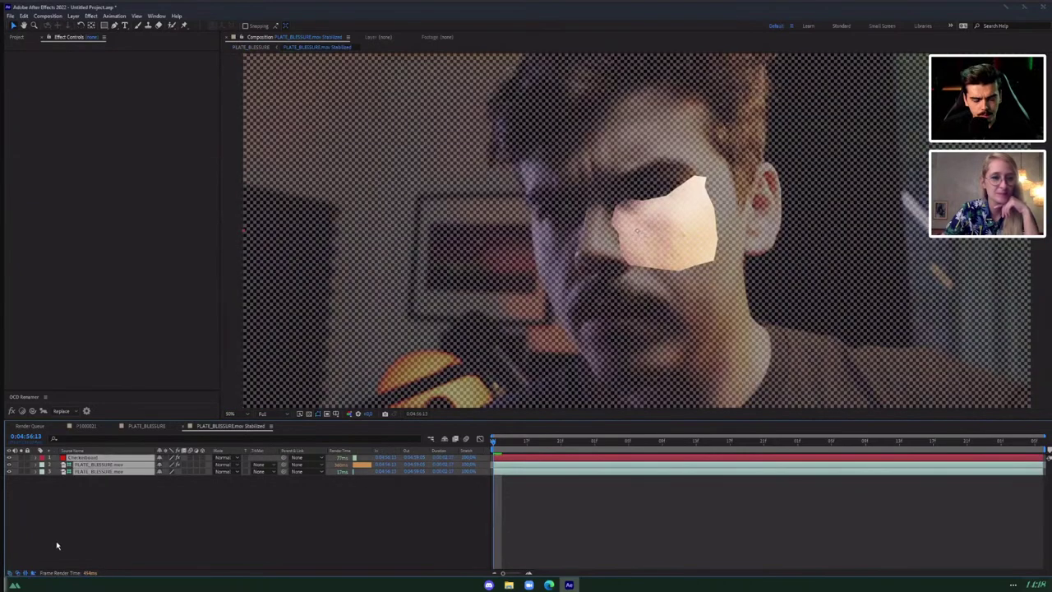
click(83, 458)
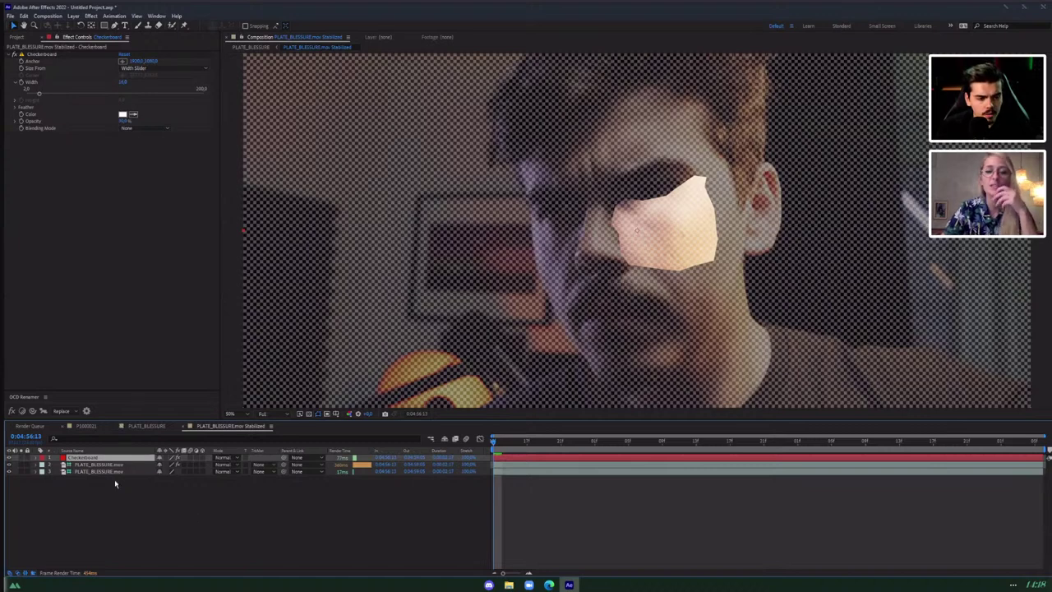
Save the project as lockdown on the desktop and close the P1000021 composition in the timeline.
click(92, 425)
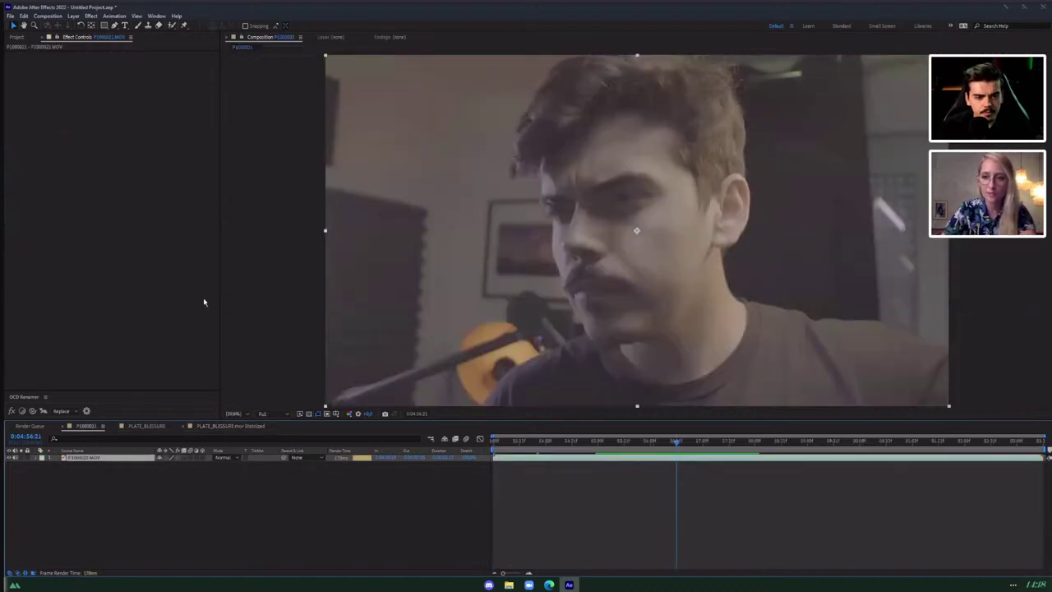
key(ctrl+s)
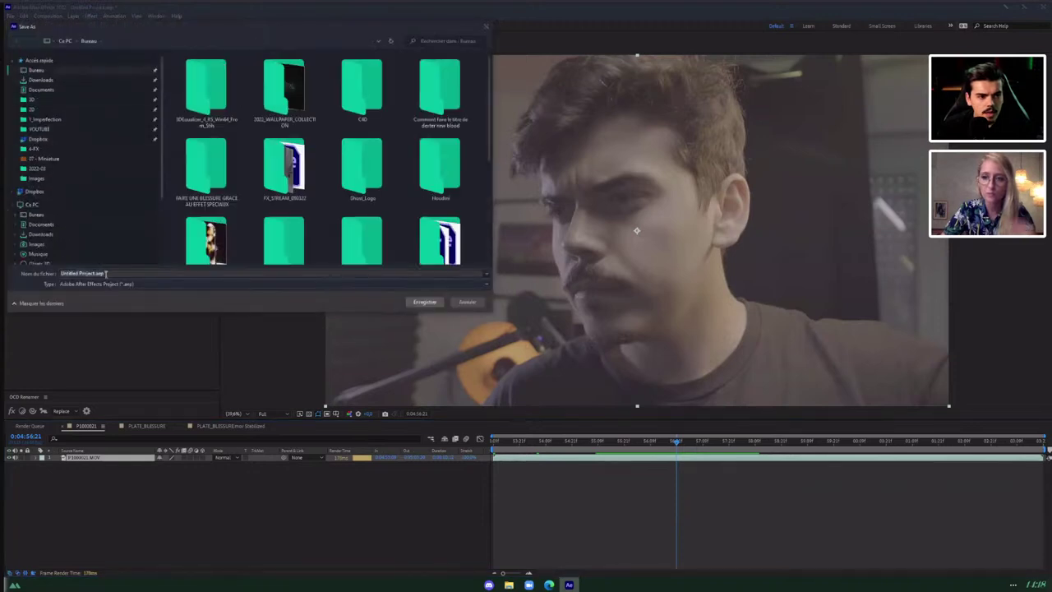
click(106, 274)
text(lockdown)
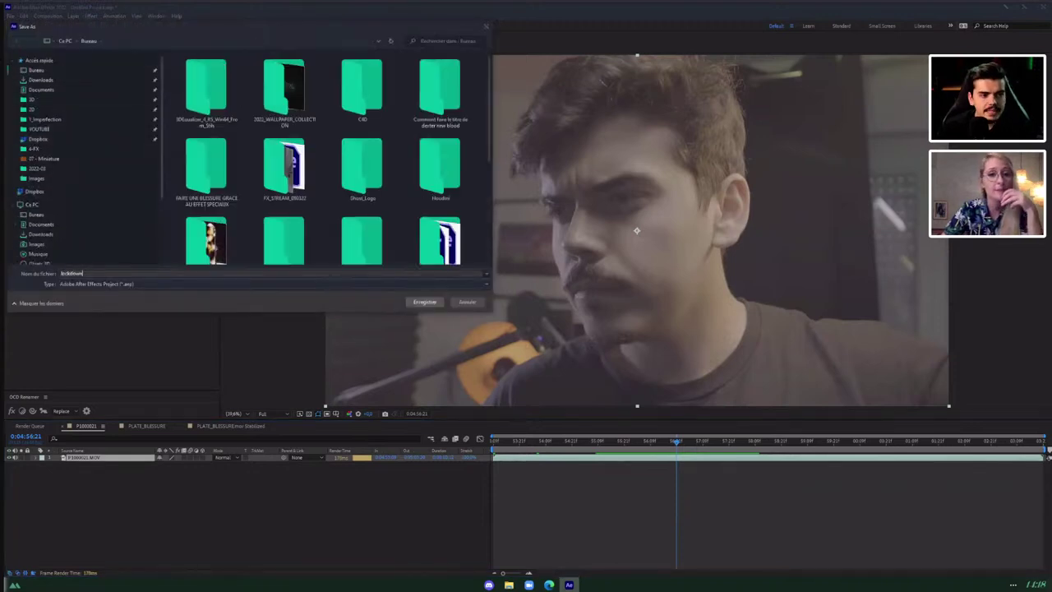
key(Return)
click(160, 426)
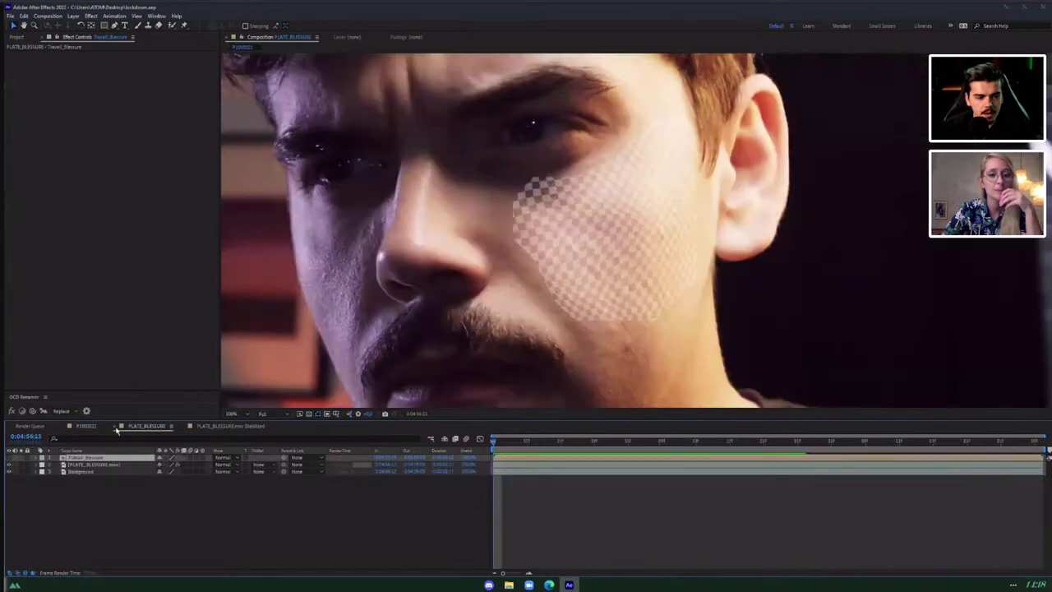
click(64, 426)
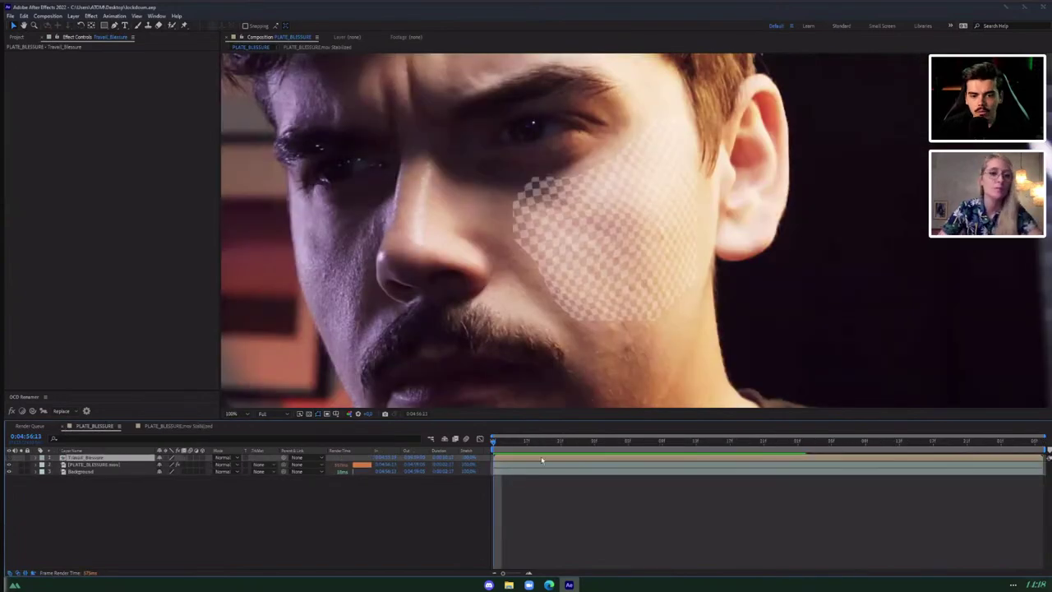
Preview the checkerboard locked to the cheek in PLATE_BLESSURE, and delete the Checkerboard layer inside the Travail_Blessure precomposition.
key(space)
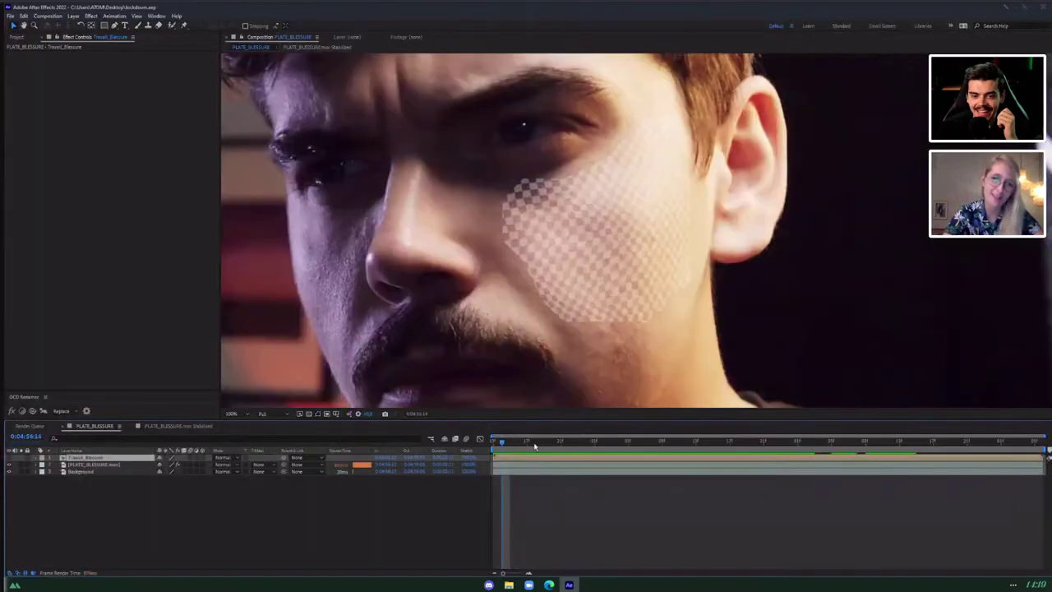
drag(530, 443, 756, 440)
double_click(74, 459)
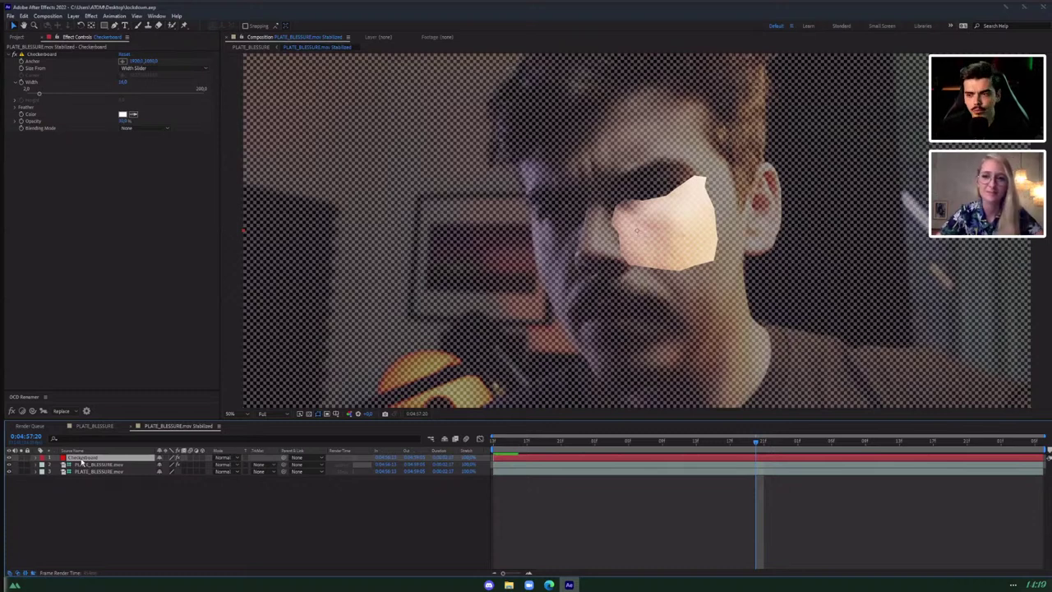
key(Delete)
click(90, 486)
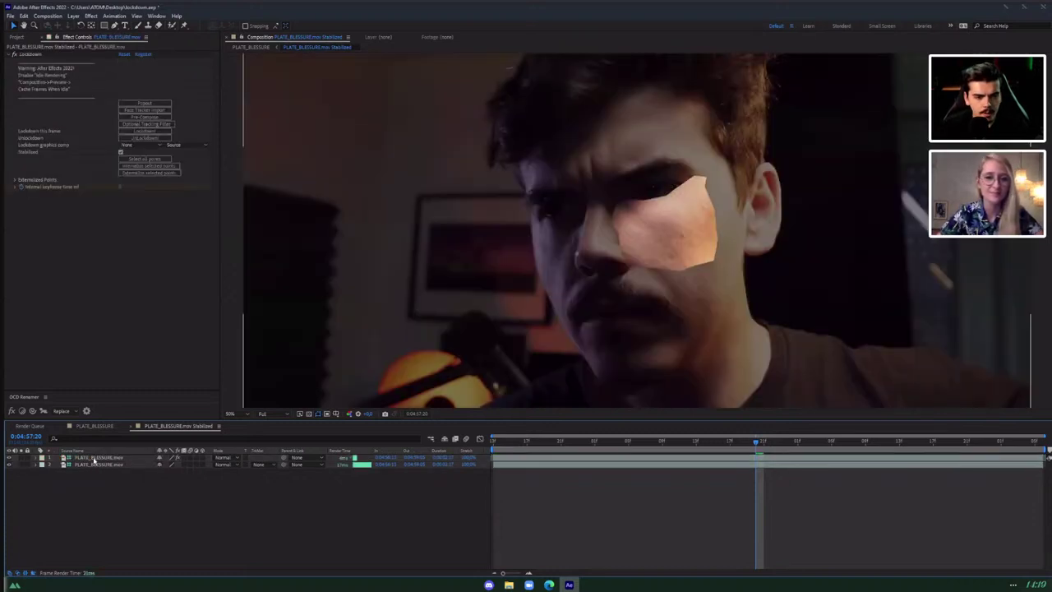
Compare the stabilized and plain PLATE_BLESSURE.mov layers on the first frame, hiding and showing the plain one and inspecting their effects.
click(94, 459)
key(Home)
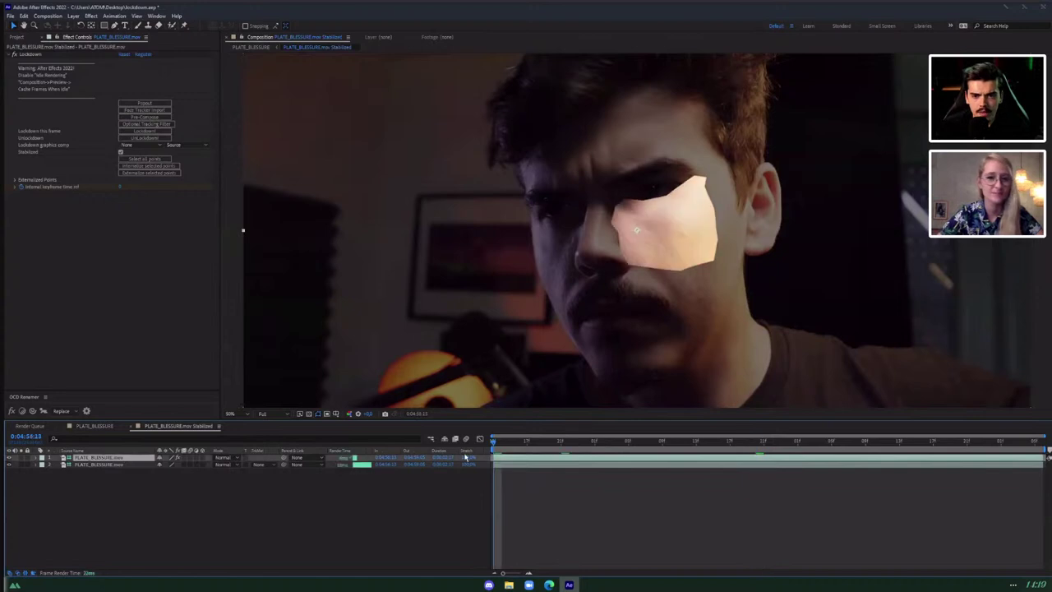
click(10, 465)
click(10, 466)
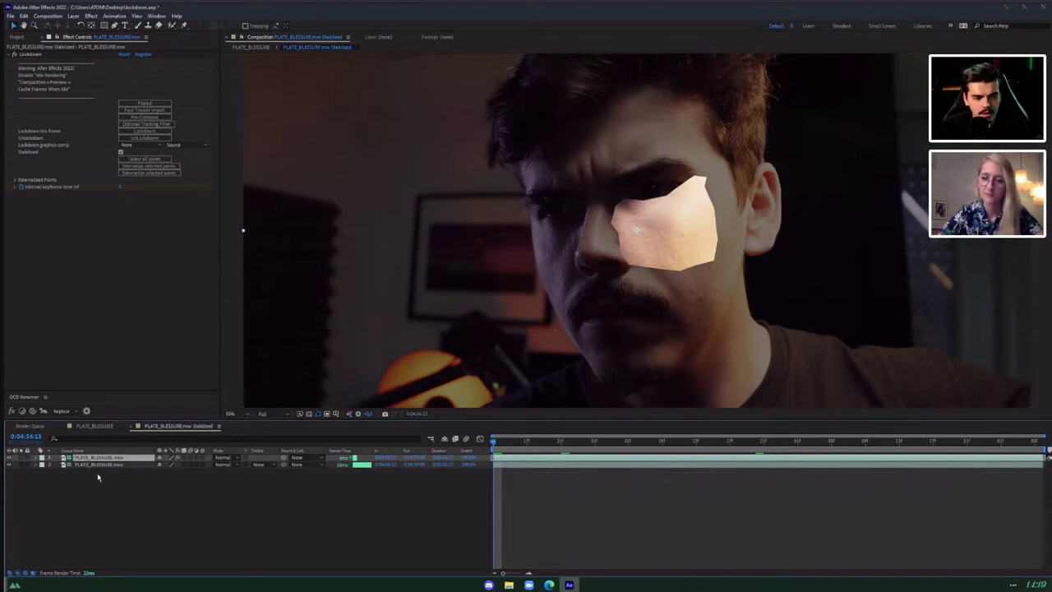
click(95, 465)
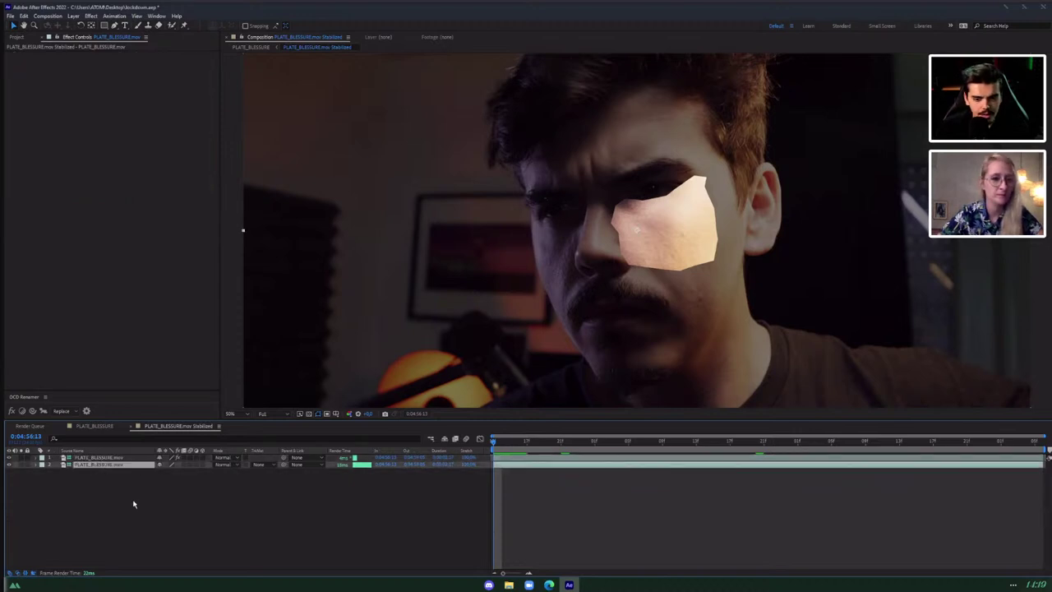
click(103, 457)
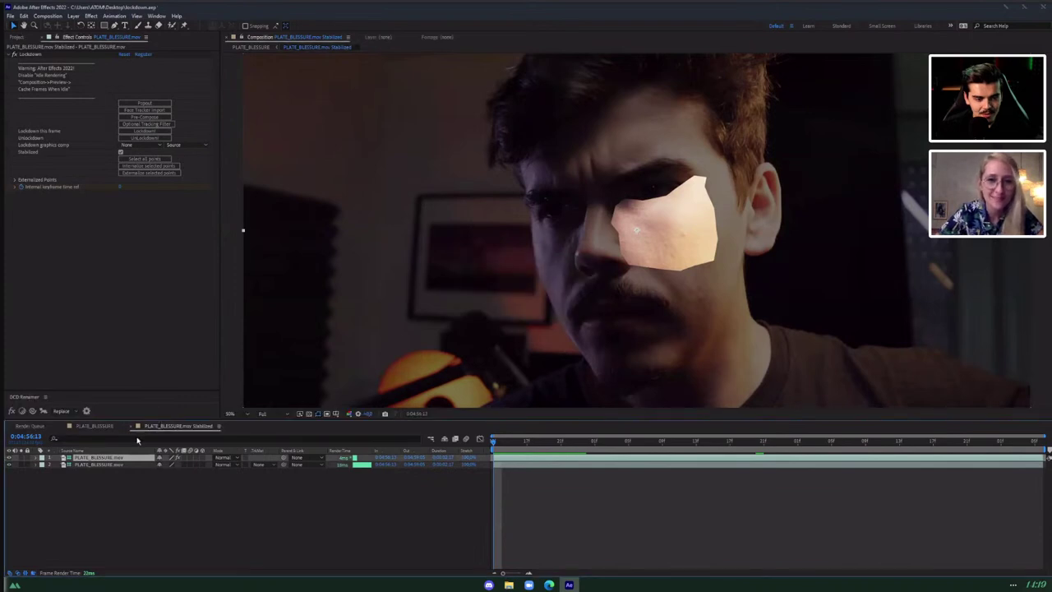
click(101, 464)
click(101, 458)
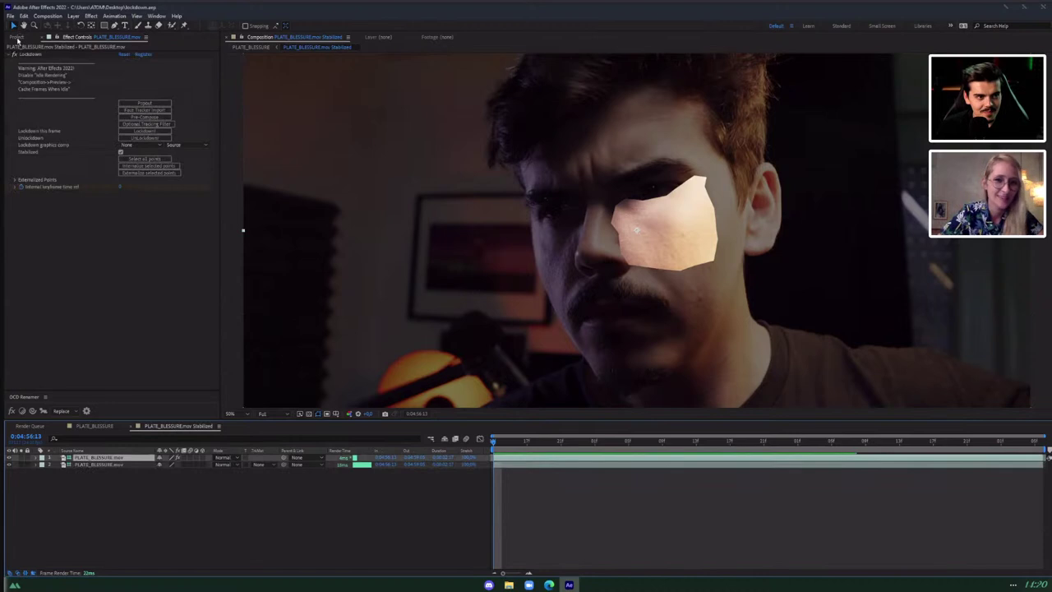
click(85, 373)
click(110, 465)
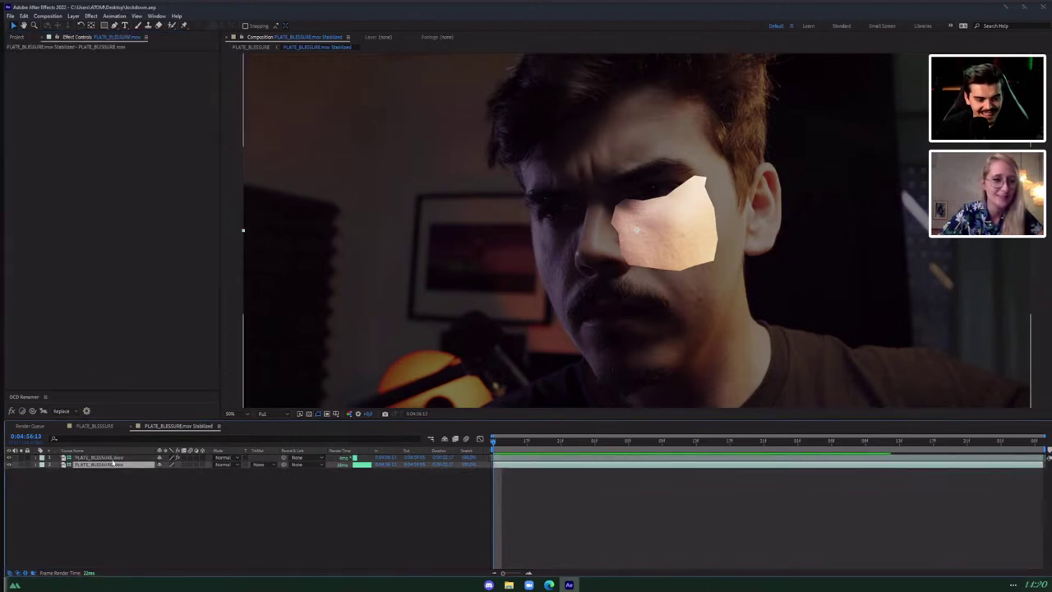
click(113, 458)
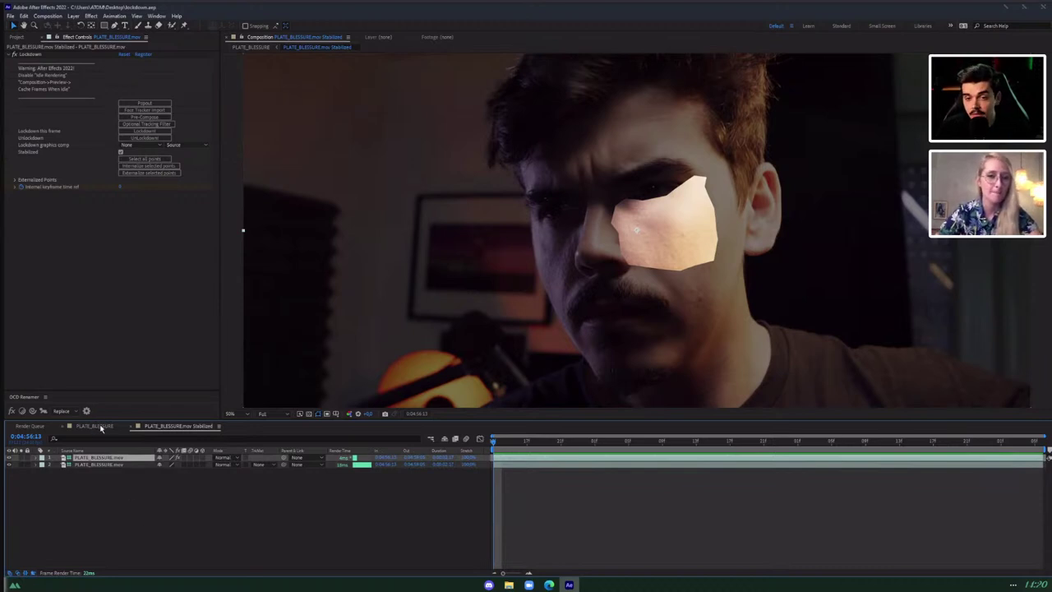
Hide the lower PLATE_BLESSURE.mov layer and scrub through the isolated stabilized cheek patch, returning to the first frame, 0:04:56:13.
click(9, 464)
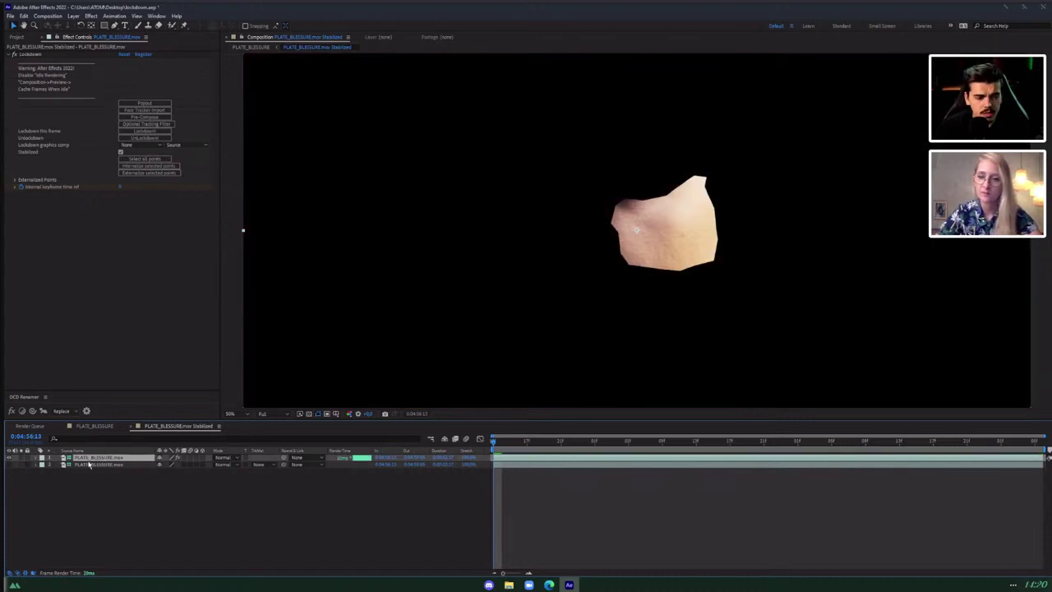
drag(496, 446, 882, 444)
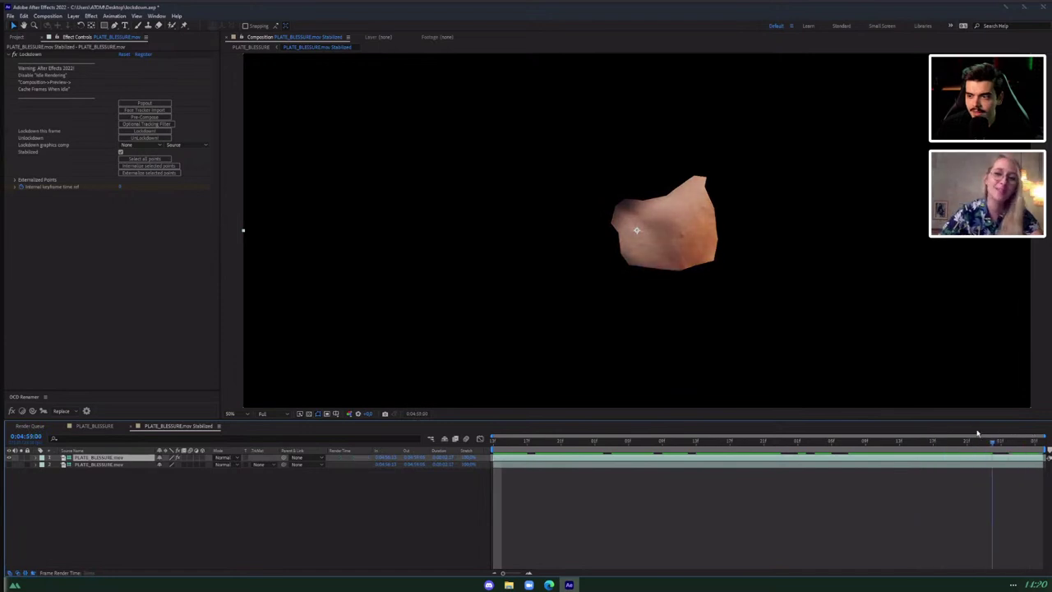
drag(720, 432, 810, 421)
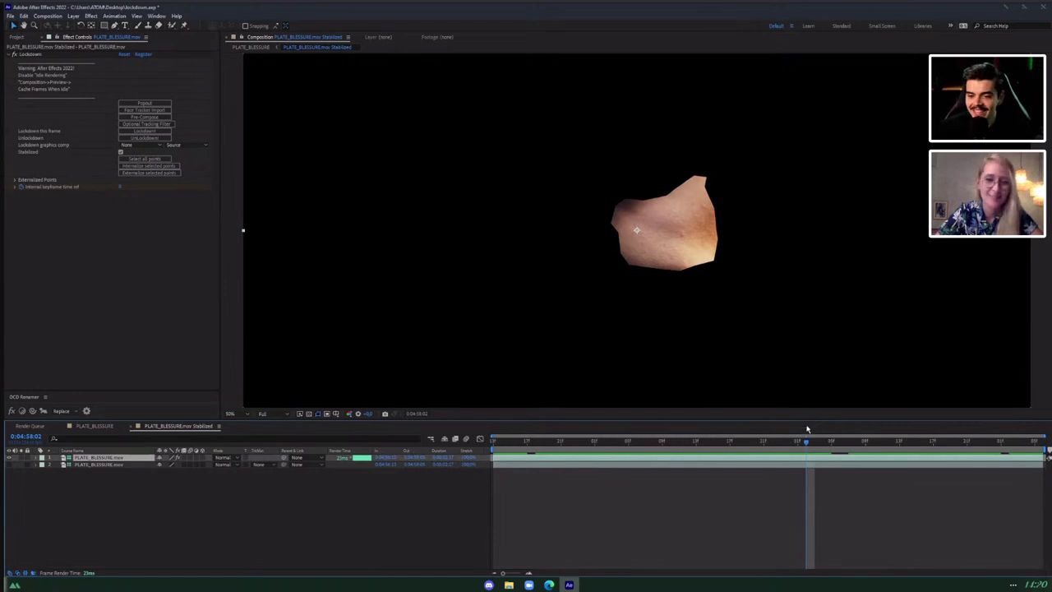
drag(807, 429, 747, 406)
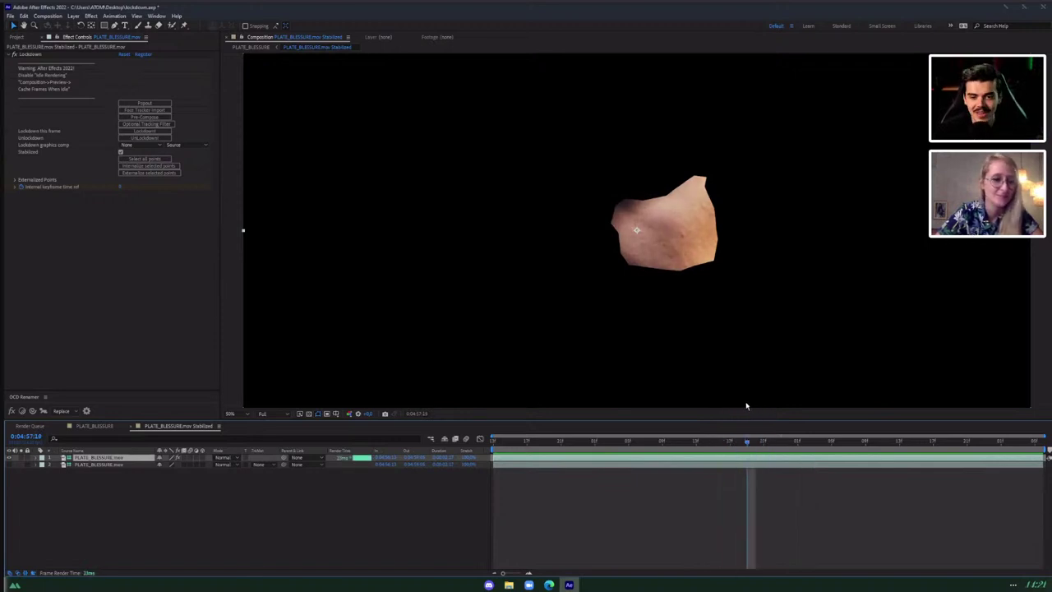
drag(755, 440, 389, 436)
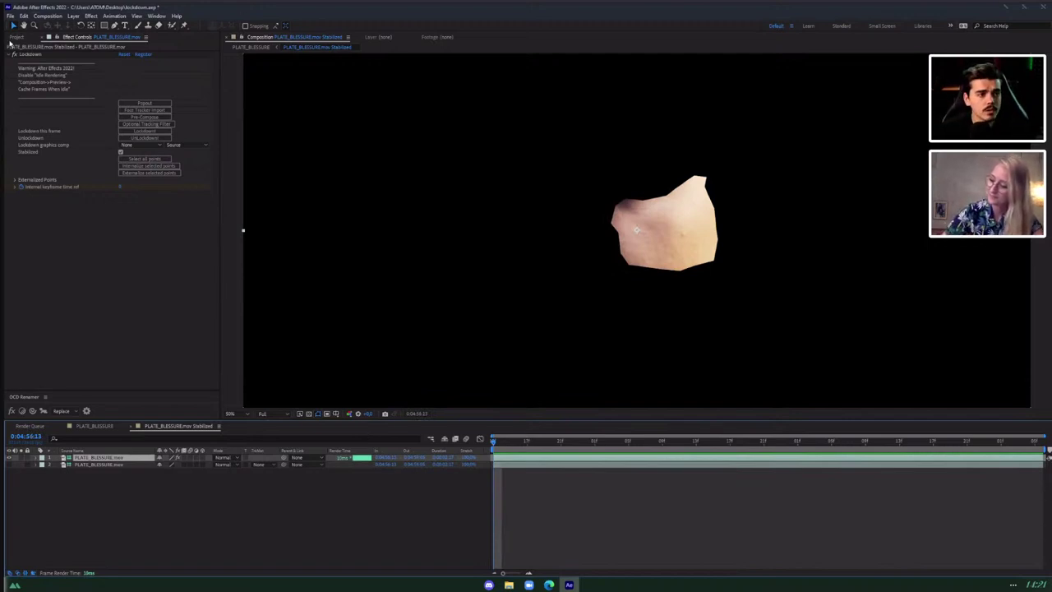
Switch to Microsoft Edge and view the Joan Cornellà smiling face image found through Google.
click(13, 38)
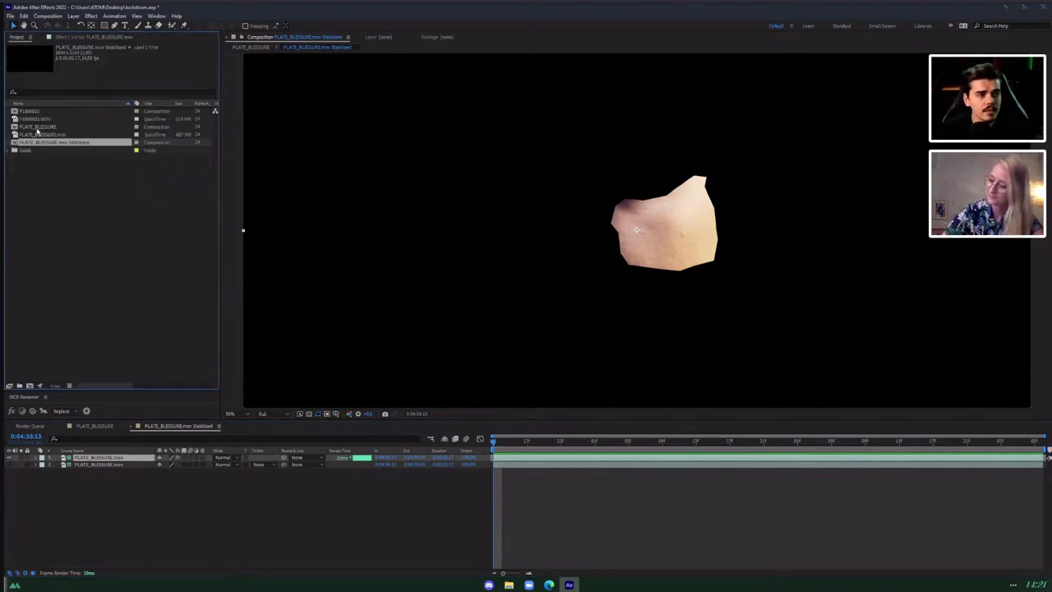
click(549, 584)
click(436, 551)
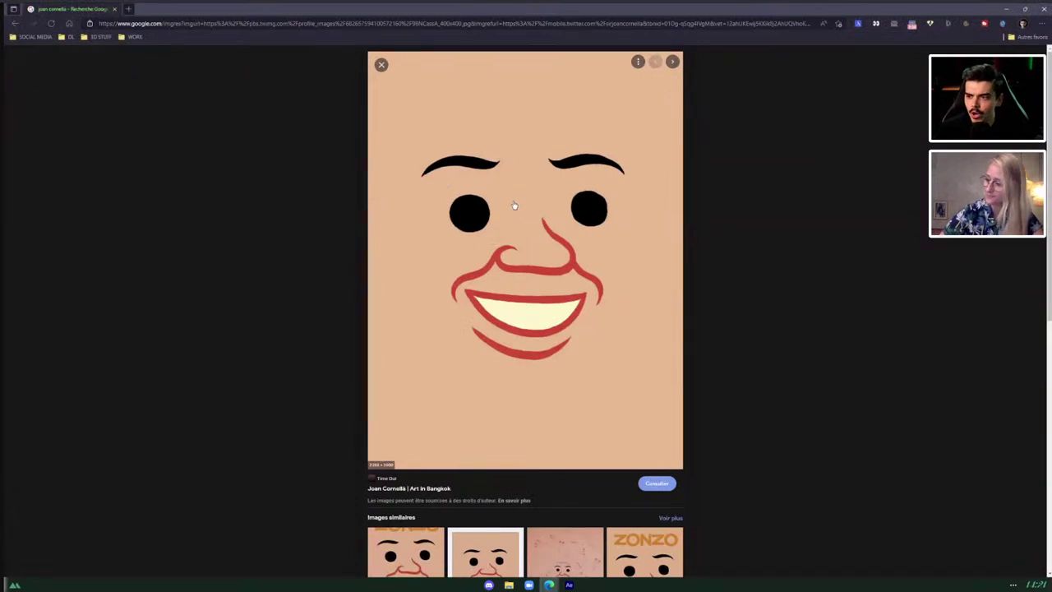
Copy the Joan Cornellà smiling face image from the search results, glance at another of his illustrations, and close the Google tab.
right_click(487, 223)
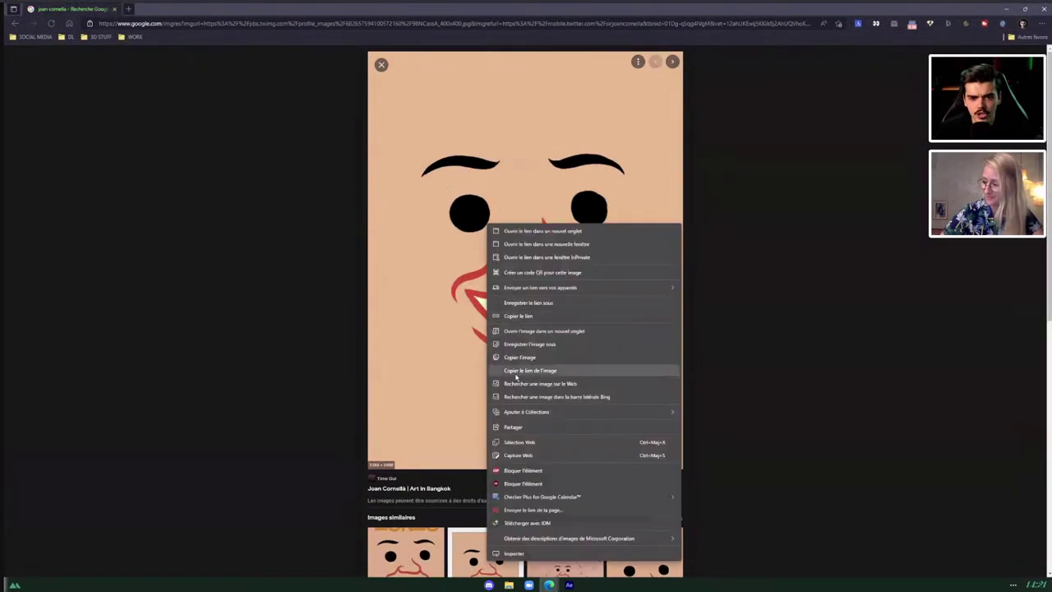
click(527, 357)
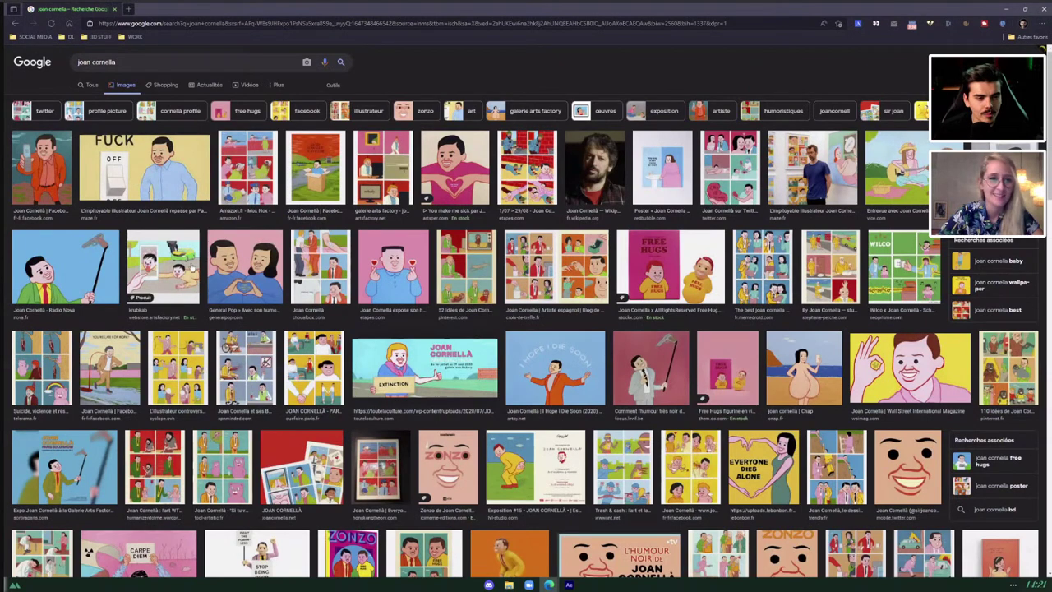
click(89, 267)
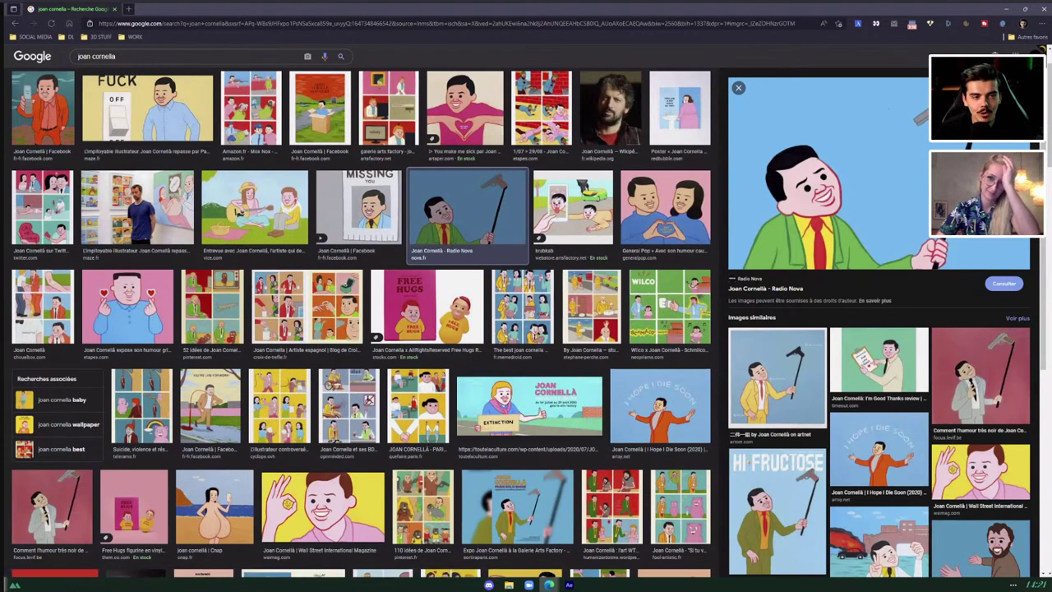
click(114, 9)
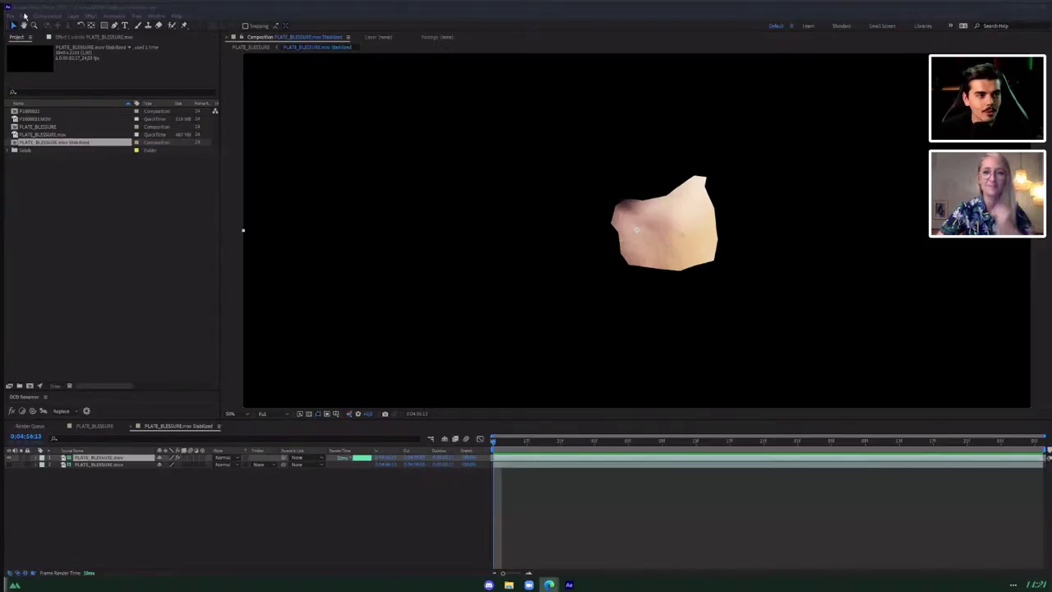
Switch to After Effects and paste the copied face image as a new layer in the PLATE_BLESSURE.mov Stabilized composition.
click(24, 16)
click(24, 16)
click(24, 16)
click(78, 289)
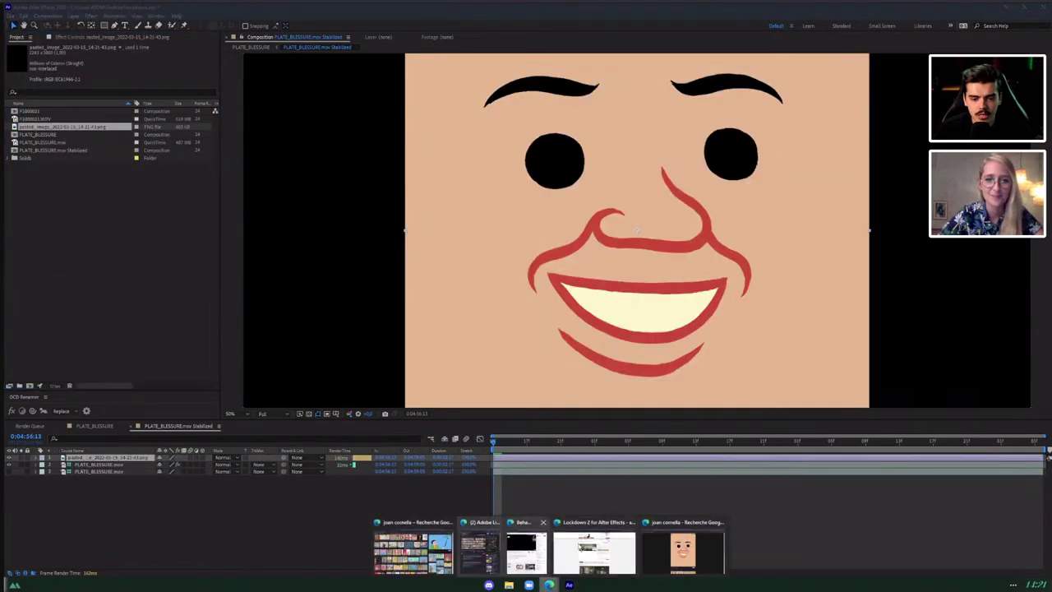
Switch to Microsoft Edge and read through the MOBO_Utils page on aescripts, examining the tools it describes for After Effects.
click(594, 549)
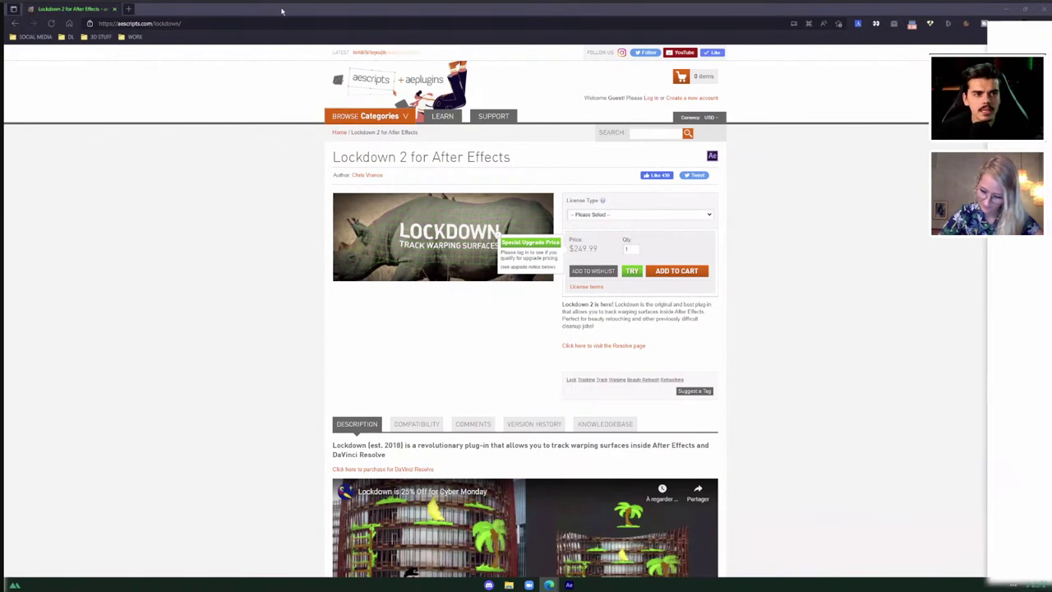
drag(282, 9, 282, 12)
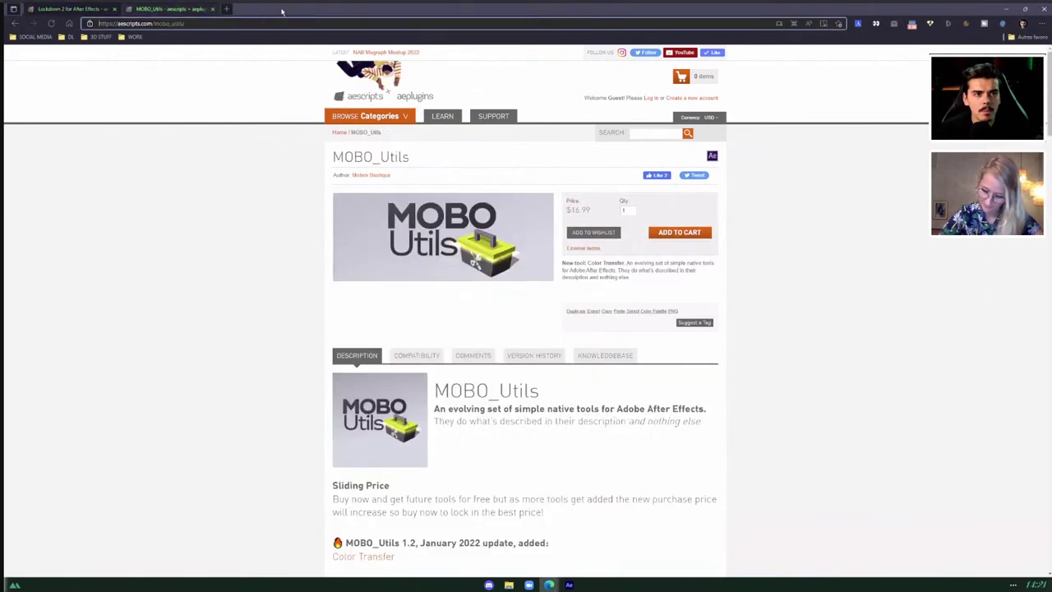
click(204, 23)
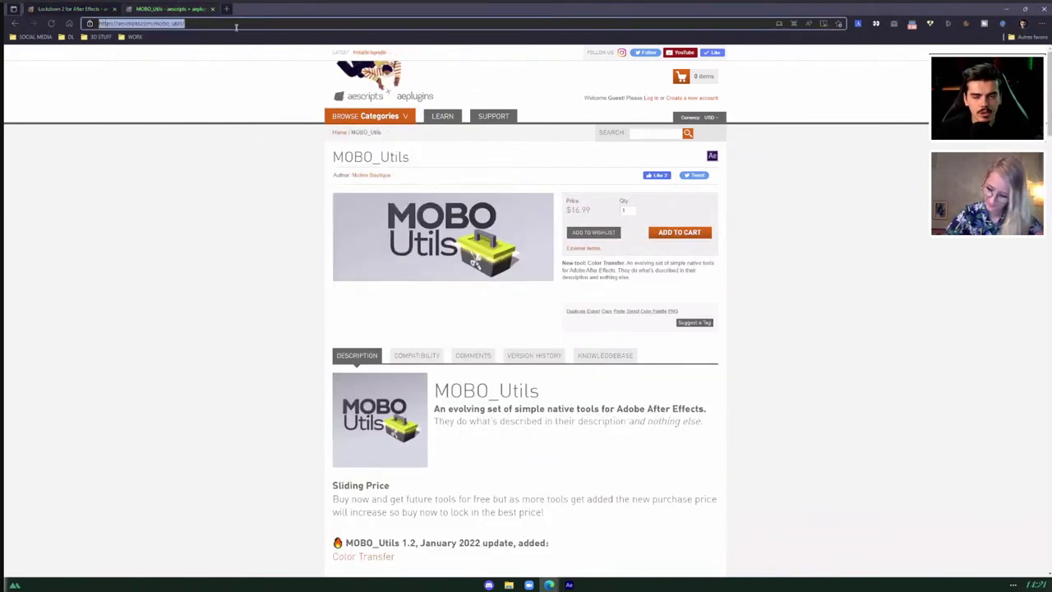
click(236, 27)
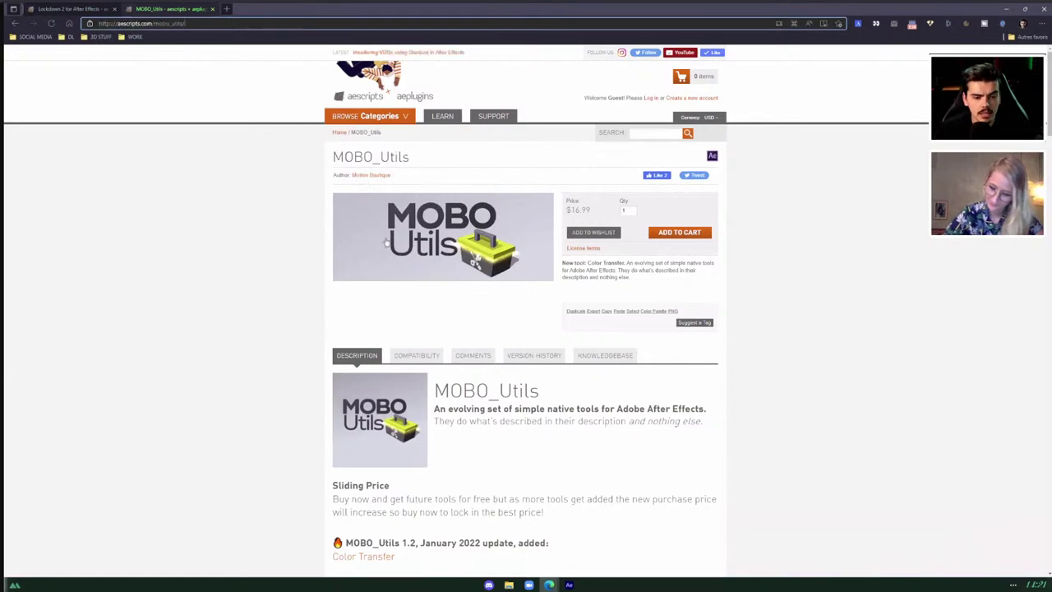
scroll(387, 239, down, 3)
scroll(385, 238, up, 3)
scroll(385, 238, down, 1)
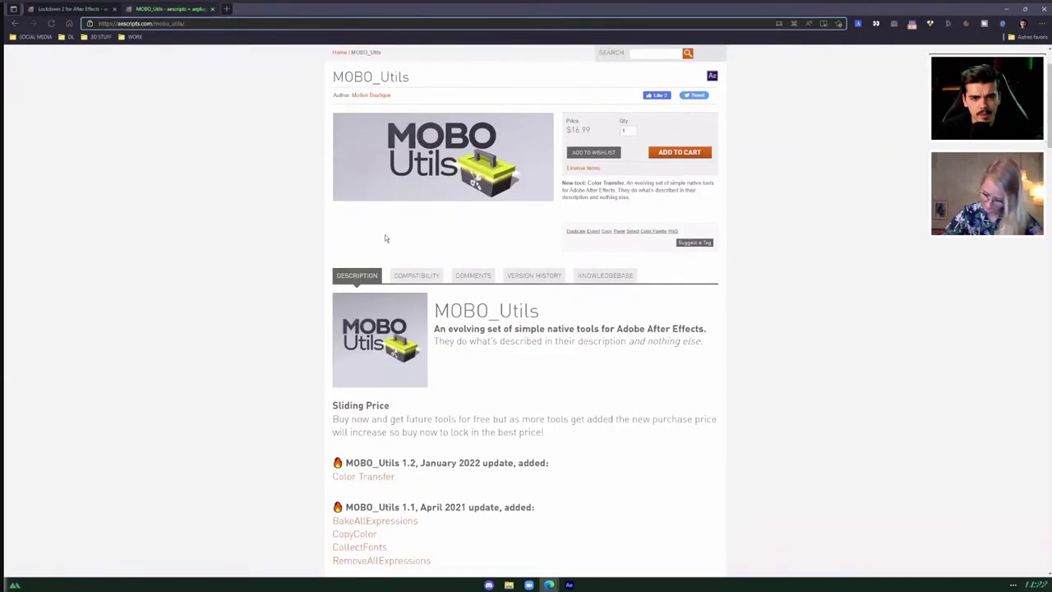
scroll(384, 238, up, 1)
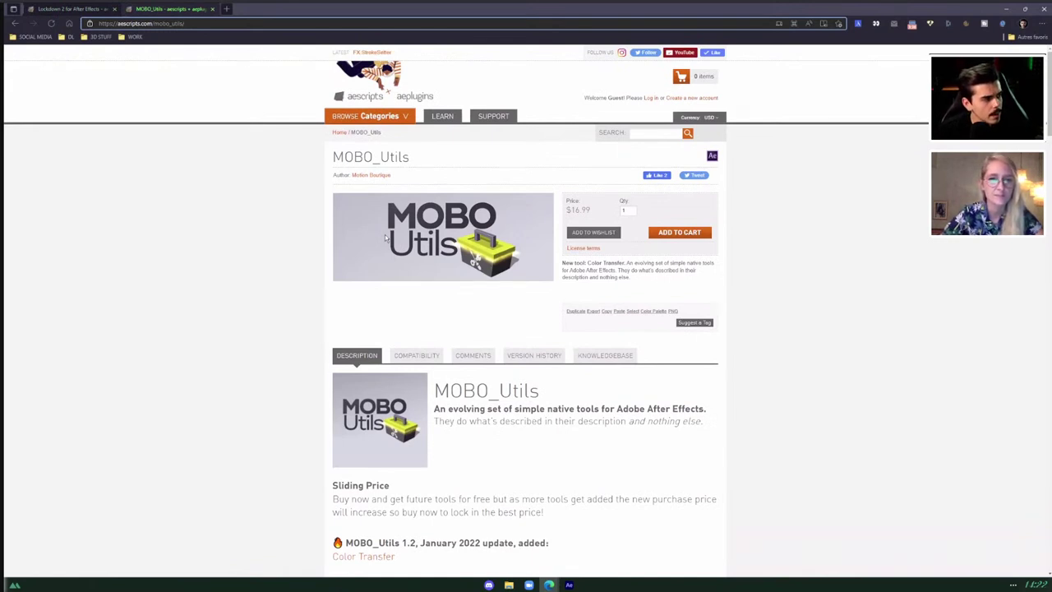
scroll(446, 221, down, 2)
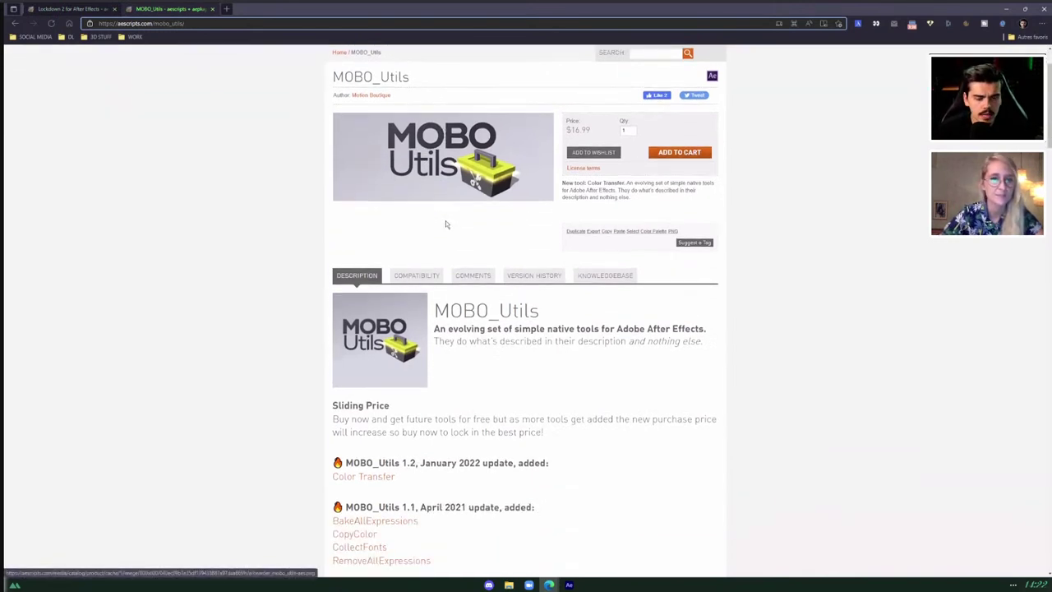
scroll(451, 226, down, 12)
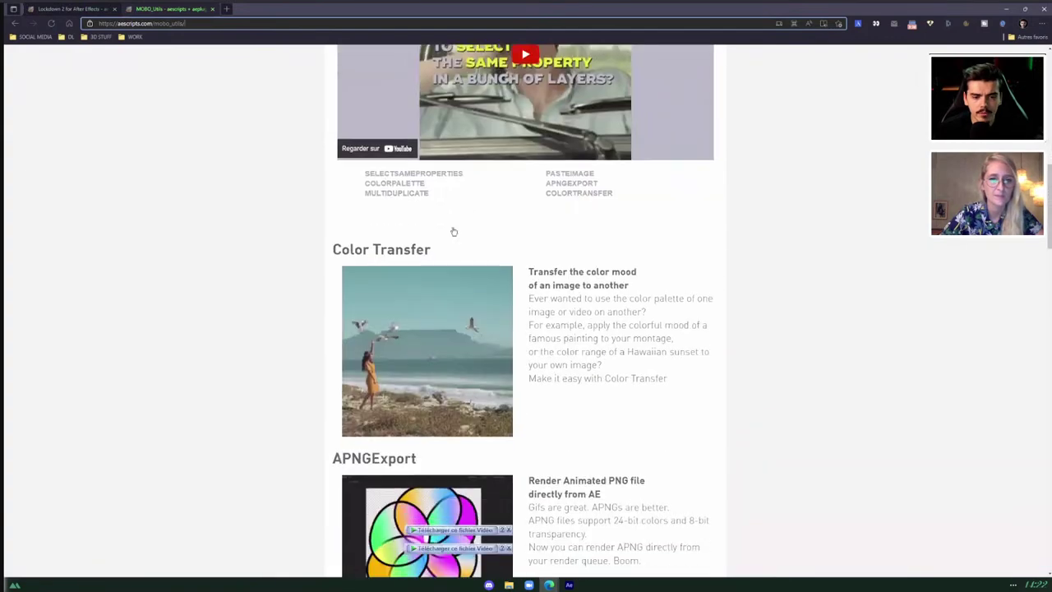
scroll(459, 245, down, 1)
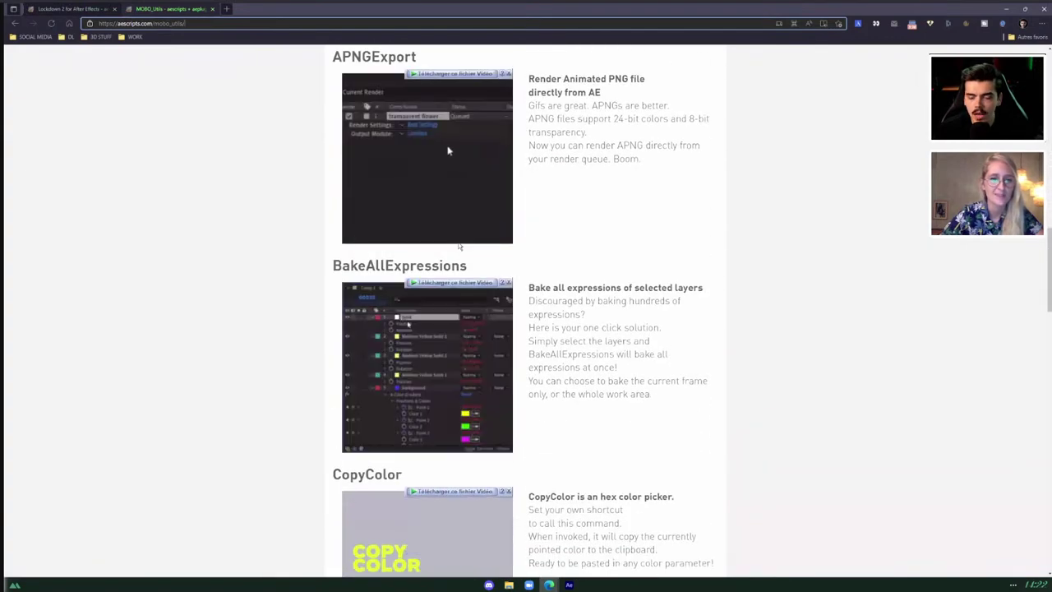
scroll(460, 246, down, 8)
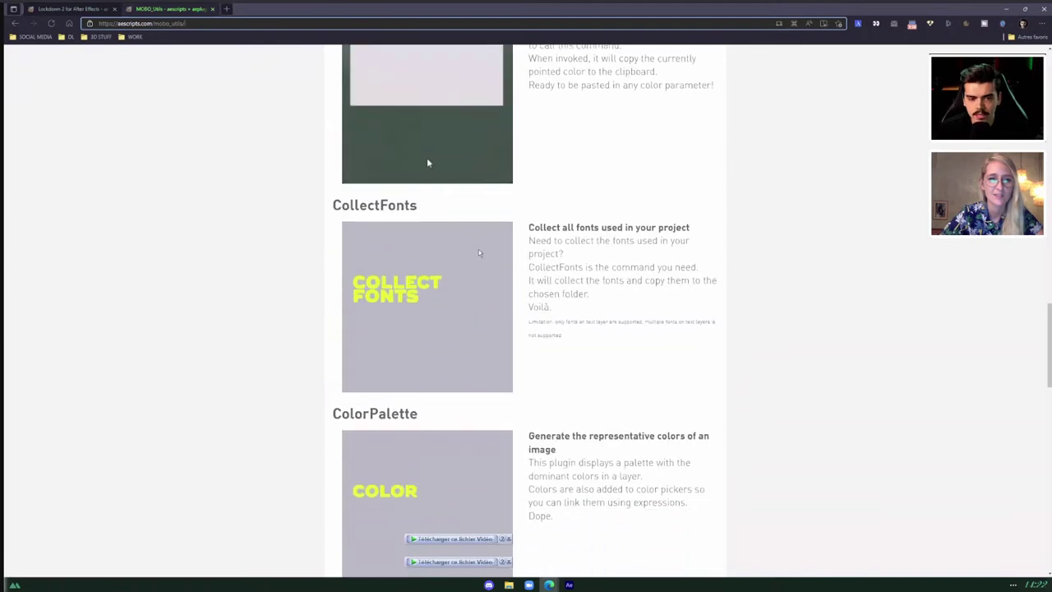
scroll(488, 249, up, 20)
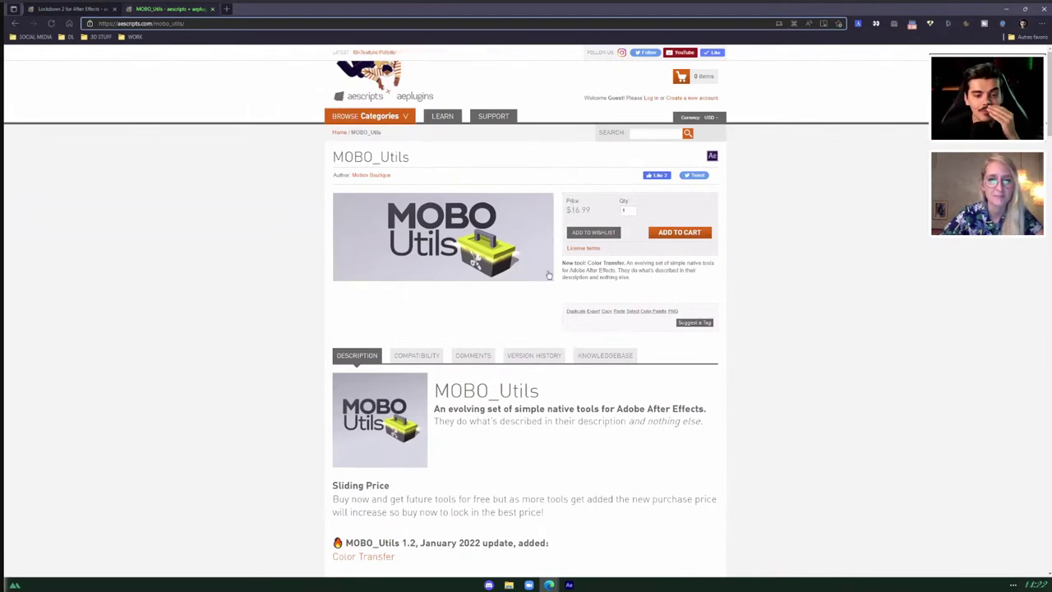
scroll(550, 275, down, 15)
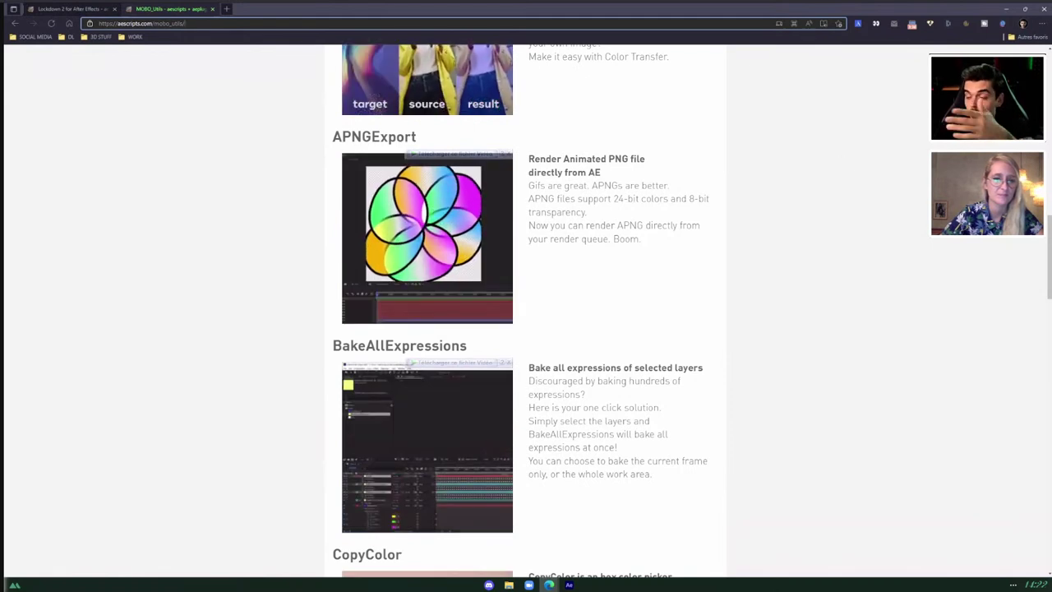
Return to After Effects, enlarge the pasted face image until it extends past the frame's height, and rename the hidden PLATE_BLESSURE.mov layer Background.
click(569, 584)
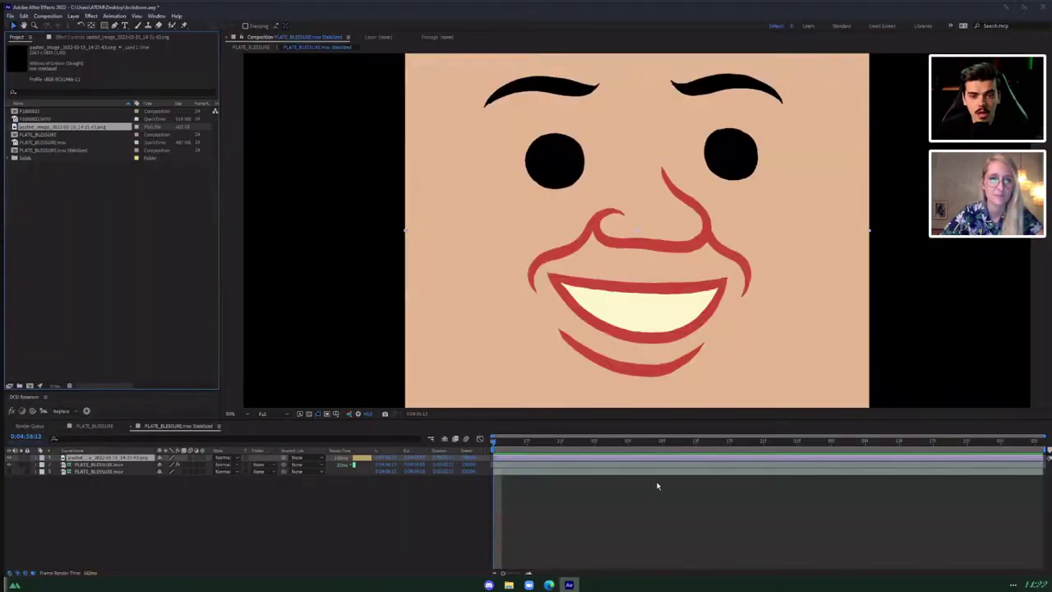
key(comma)
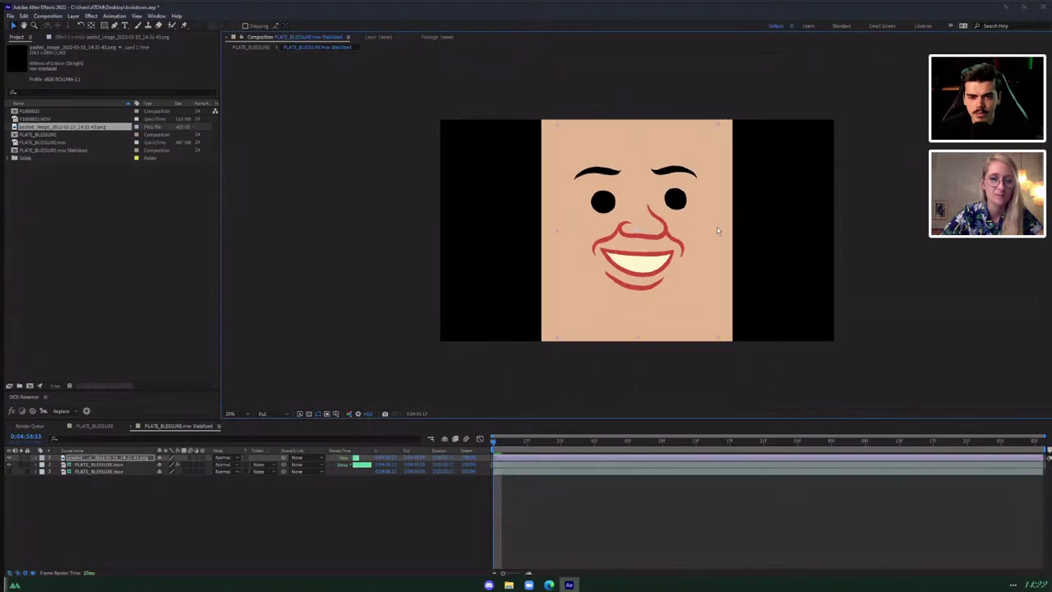
drag(717, 231, 718, 231)
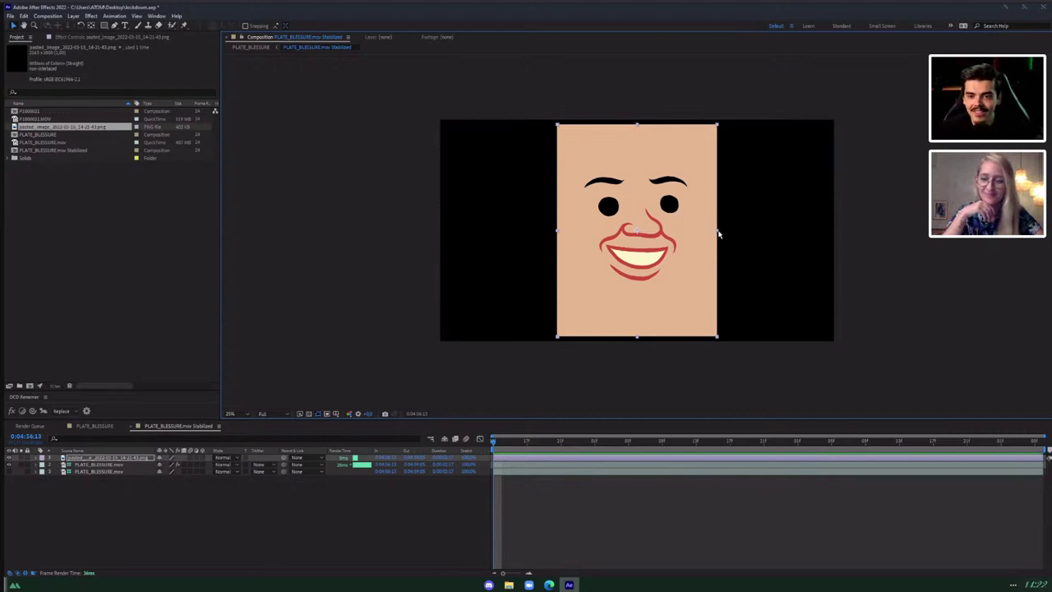
drag(718, 231, 777, 230)
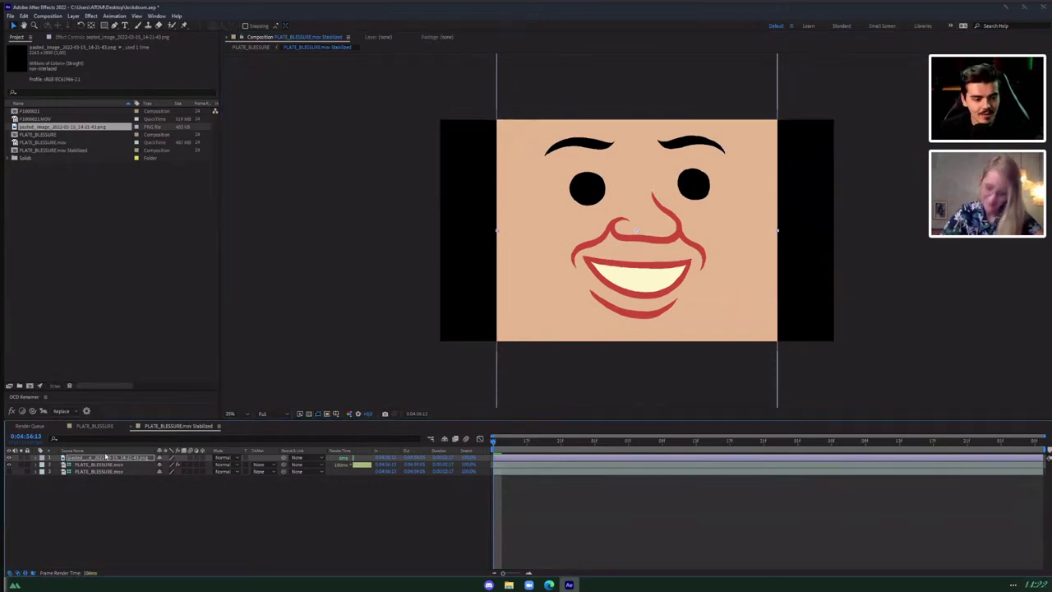
key(Return)
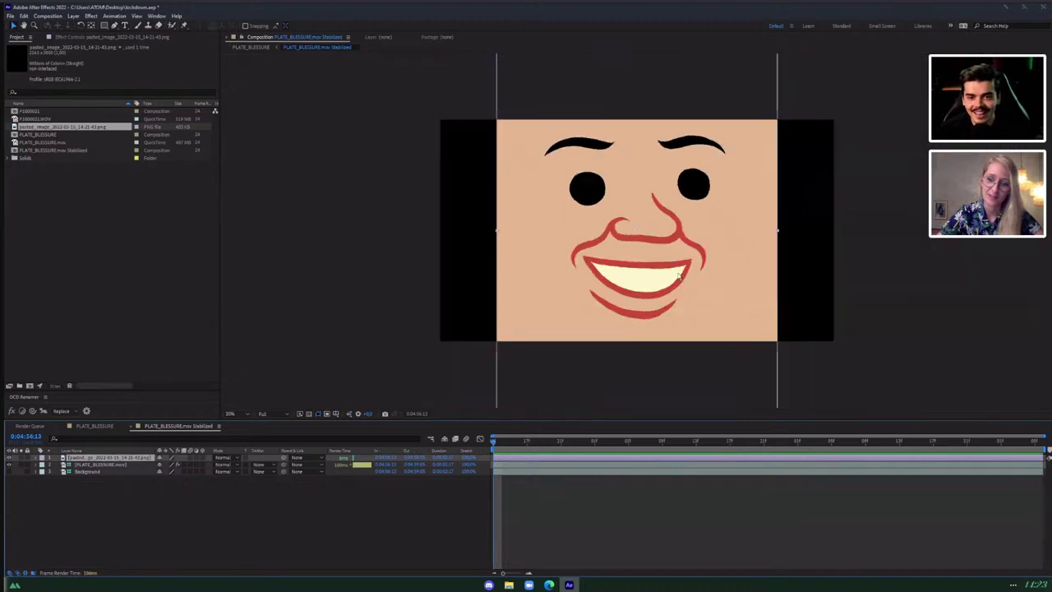
Apply the Tint effect to the pasted face image layer.
click(75, 37)
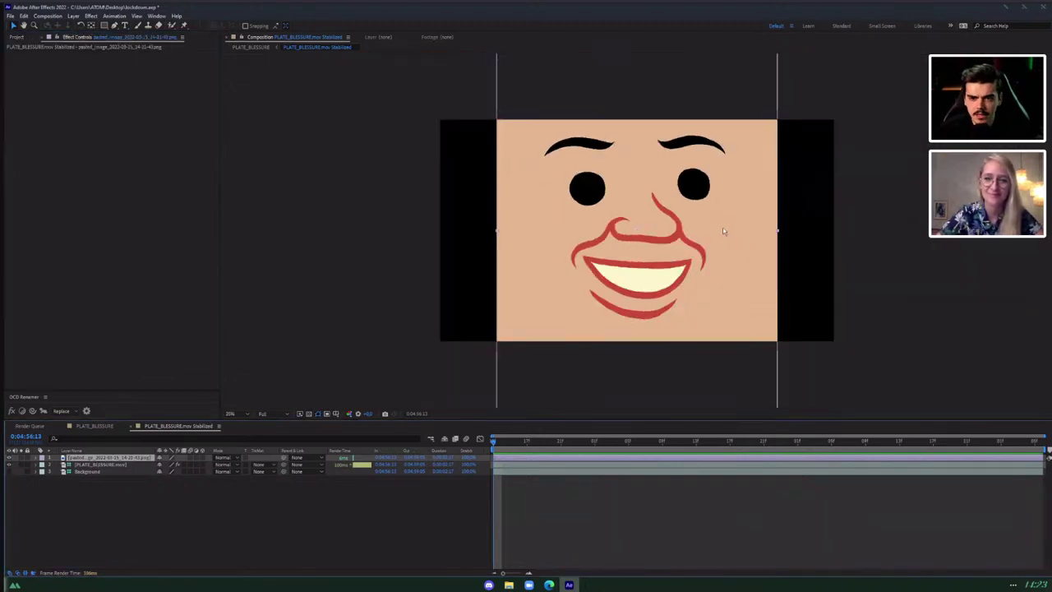
key(ctrl+space)
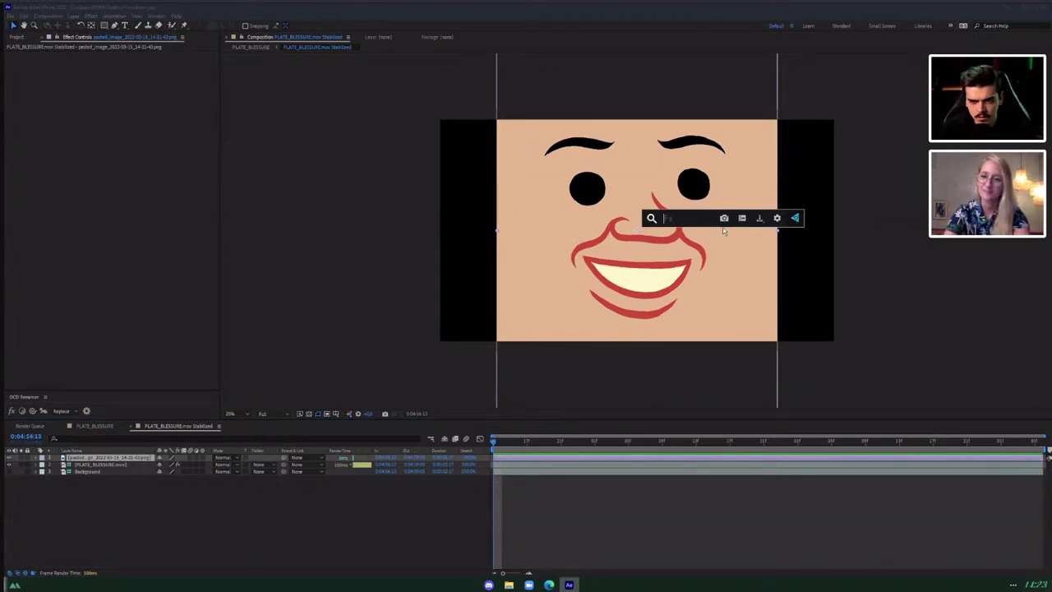
text(tint)
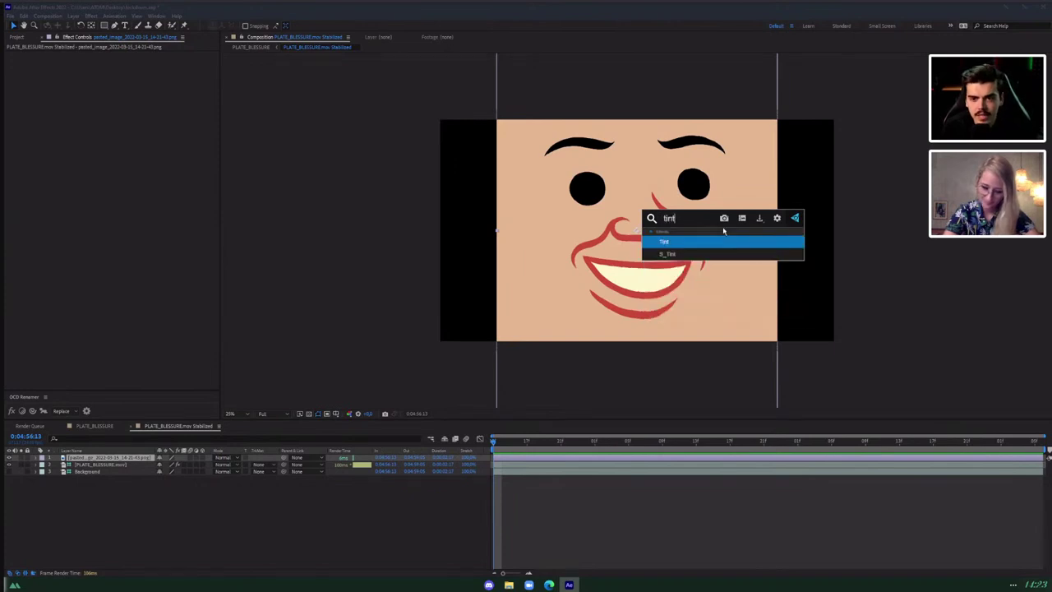
key(Return)
Add a Levels effect to the face image and bring its input black and white points close together for pure black lines on white.
key(ctrl+space)
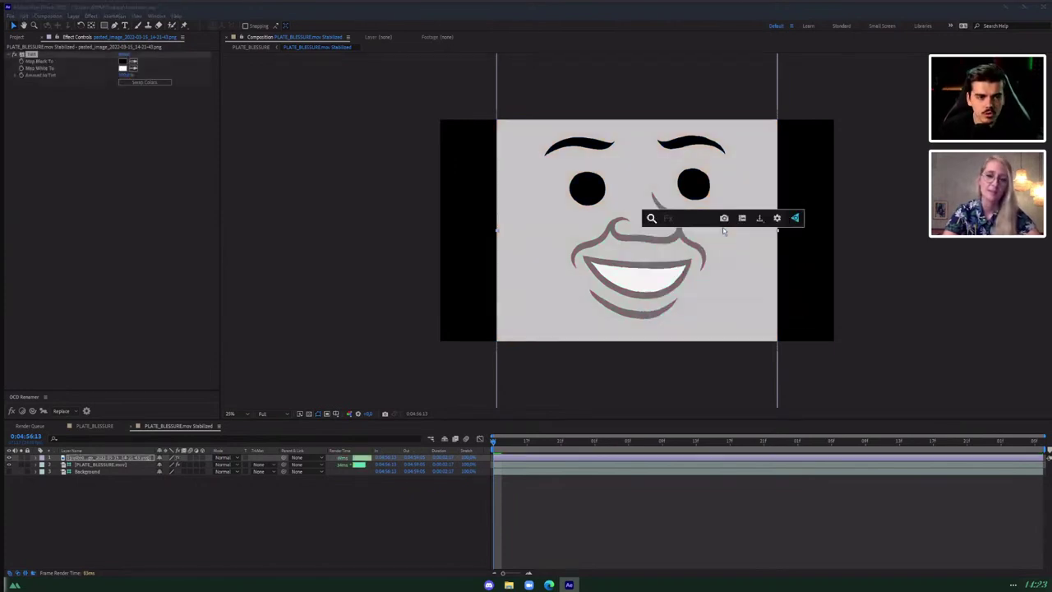
text(le)
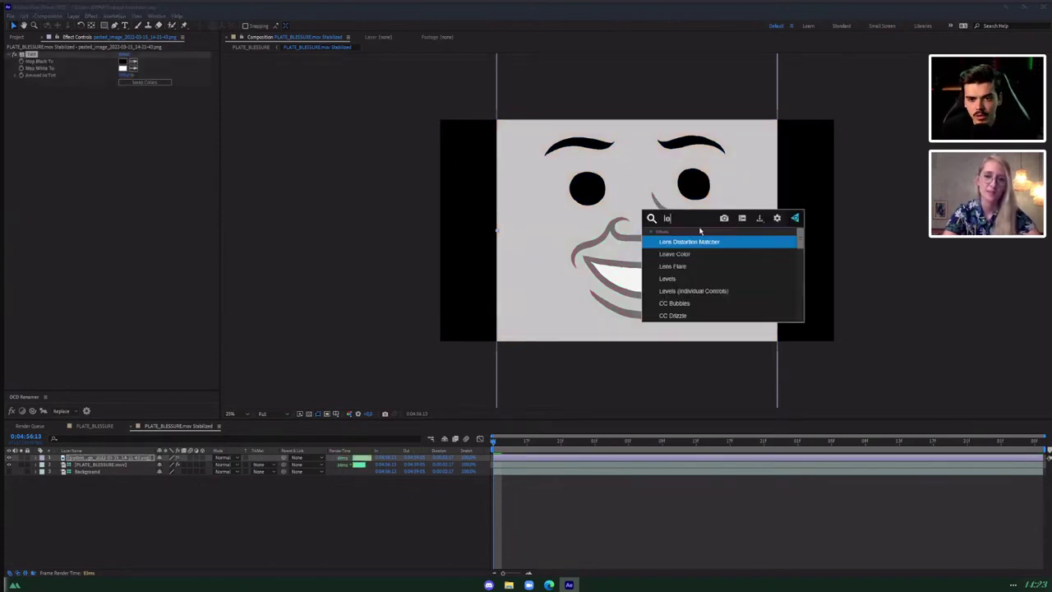
text(vel)
key(Return)
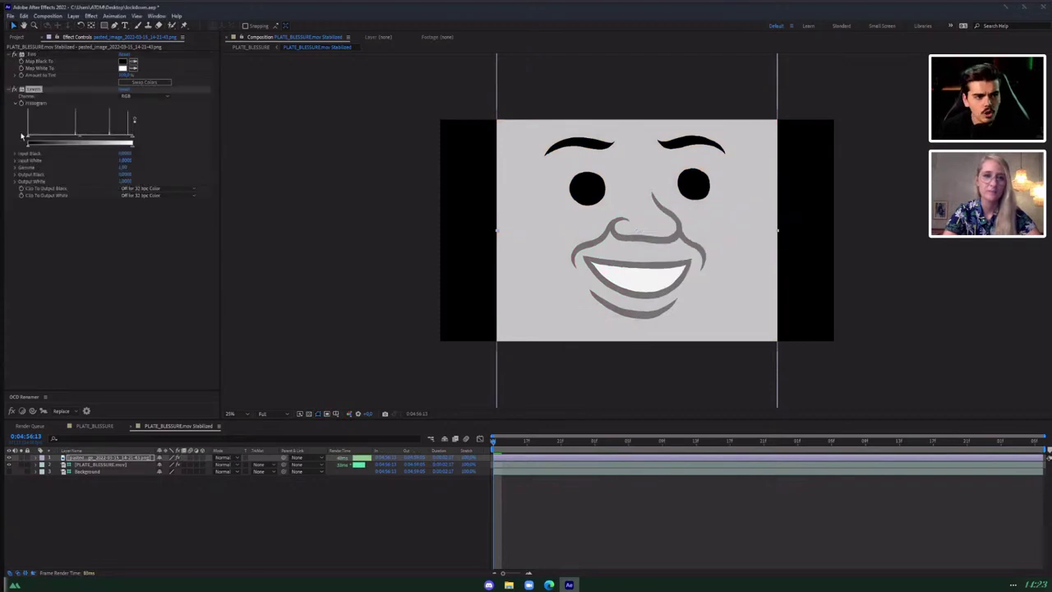
drag(29, 137, 65, 137)
drag(131, 136, 81, 141)
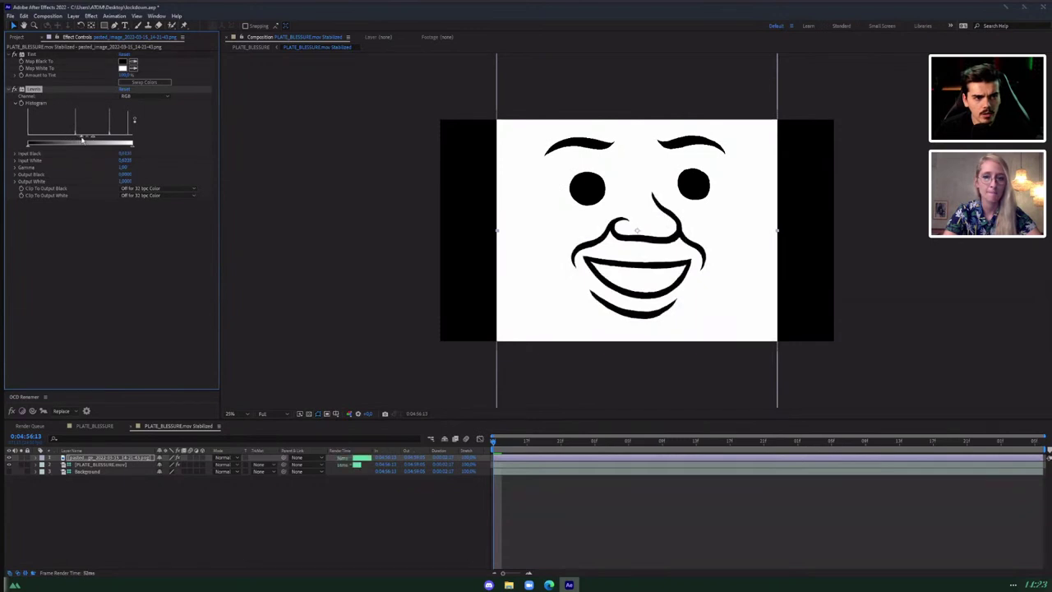
Duplicate the Levels effect on the face image, reset the copy and lower its Input White.
key(ctrl+d)
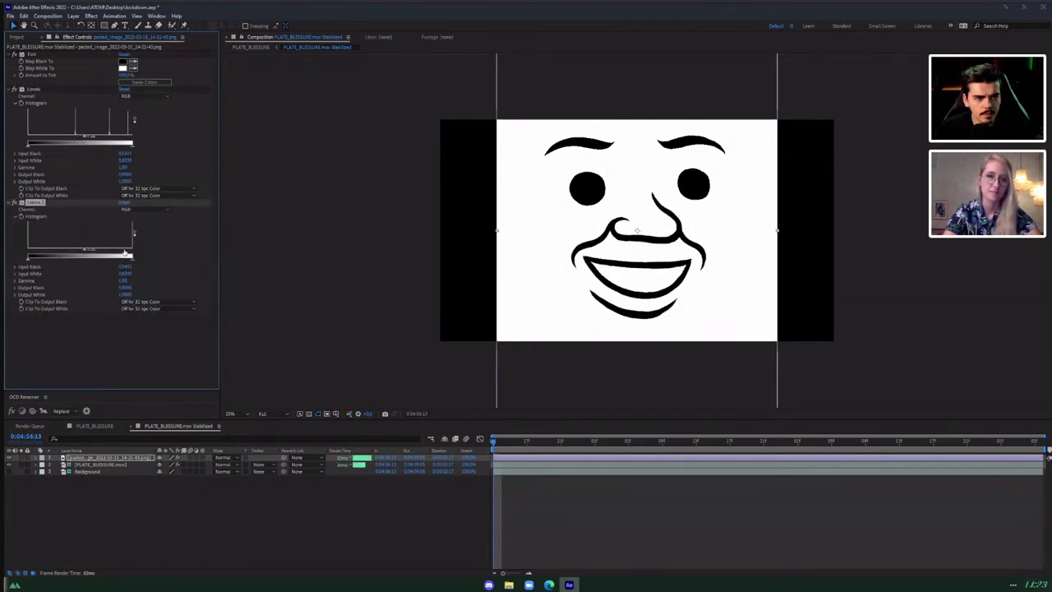
click(124, 202)
drag(132, 250, 80, 251)
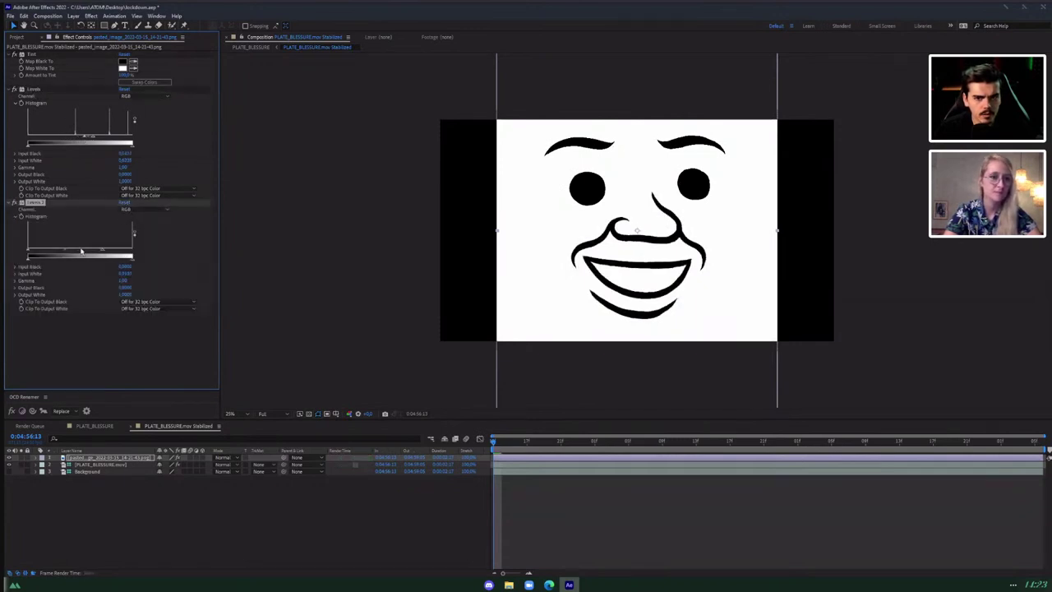
Set Clip To Output Black and Clip To Output White to On in the second Levels effect and lower its Input White to about 0.09.
click(141, 303)
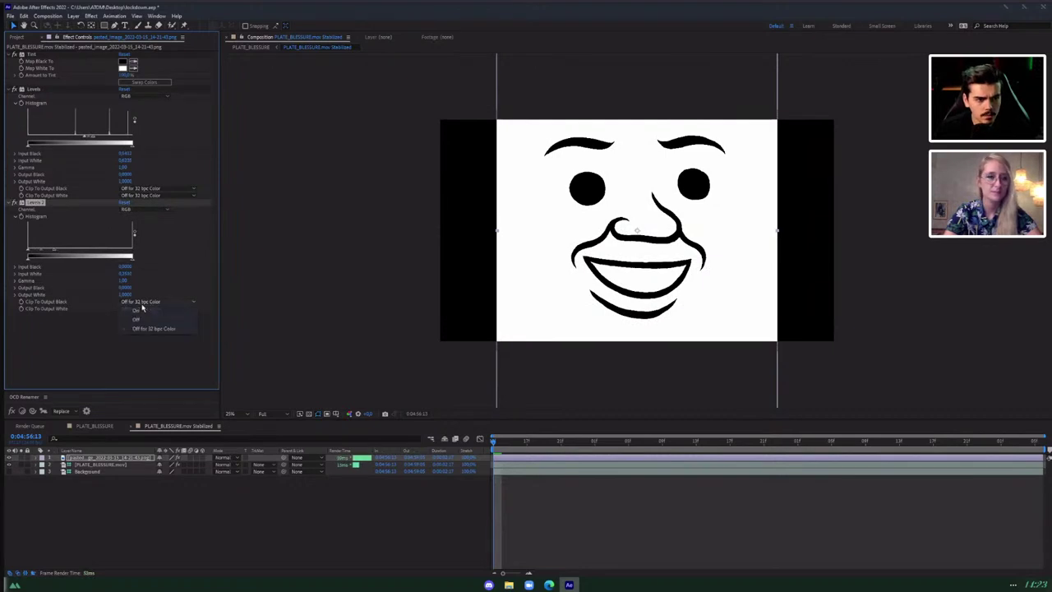
click(136, 310)
click(142, 309)
click(137, 318)
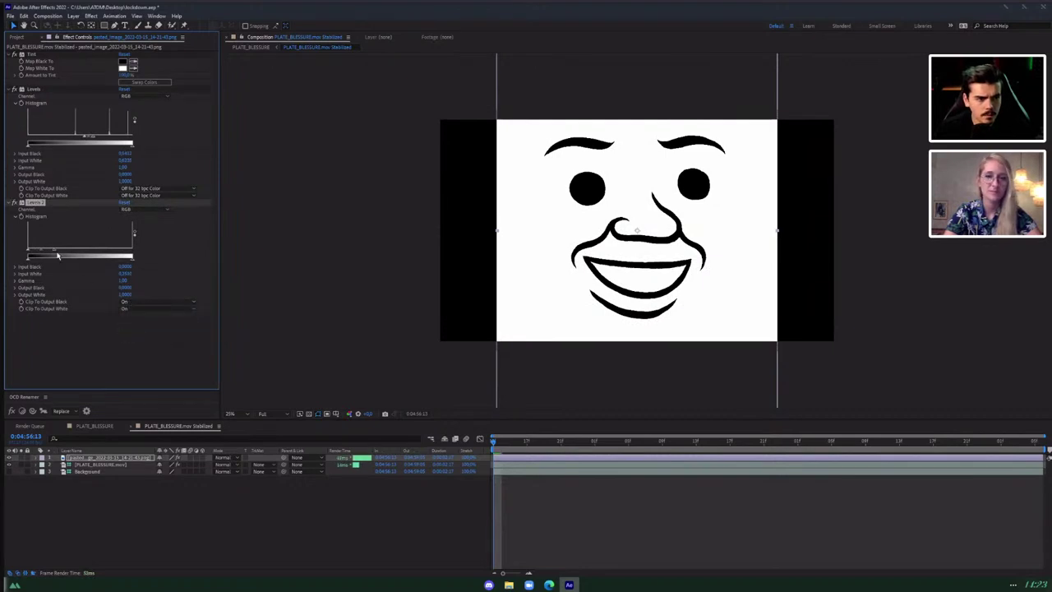
mouse_move(58, 254)
mouse_down()
mouse_move(28, 252)
mouse_move(38, 251)
mouse_up()
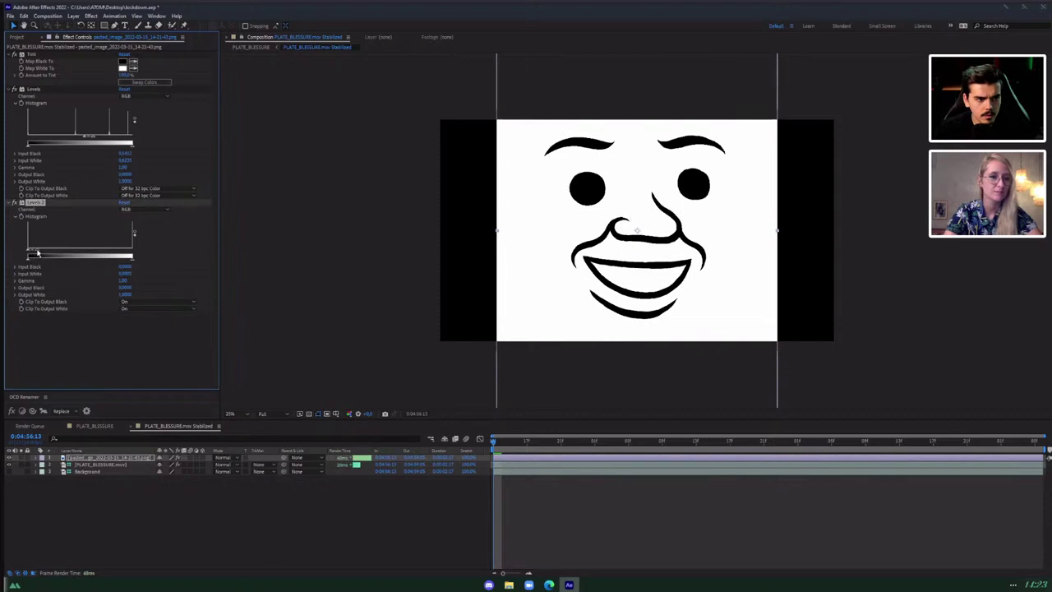
Set Clip To Output Black and Clip To Output White to On in the first Levels effect.
click(139, 188)
click(137, 196)
click(137, 205)
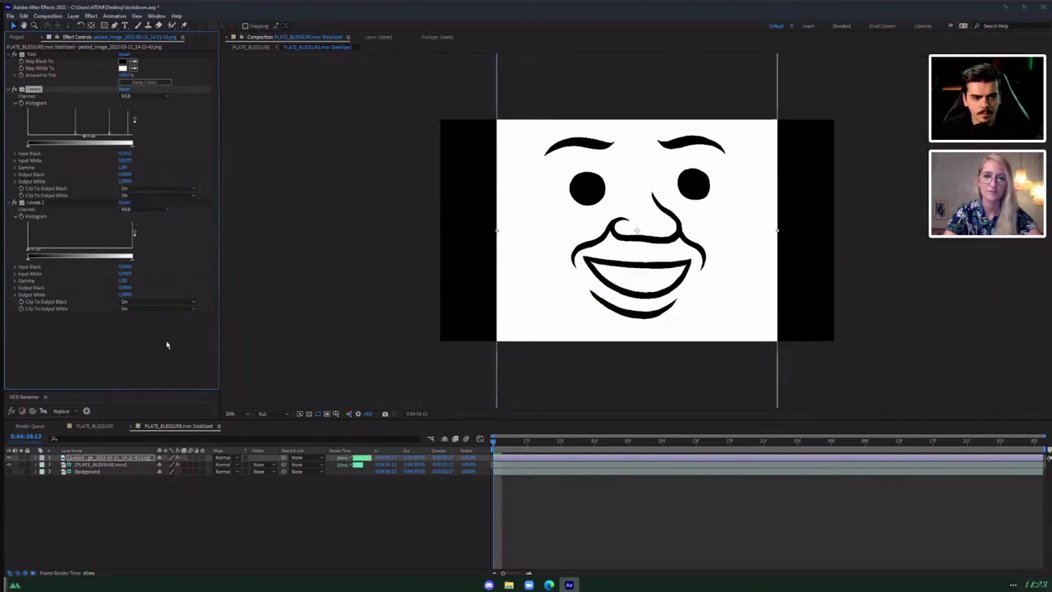
click(88, 458)
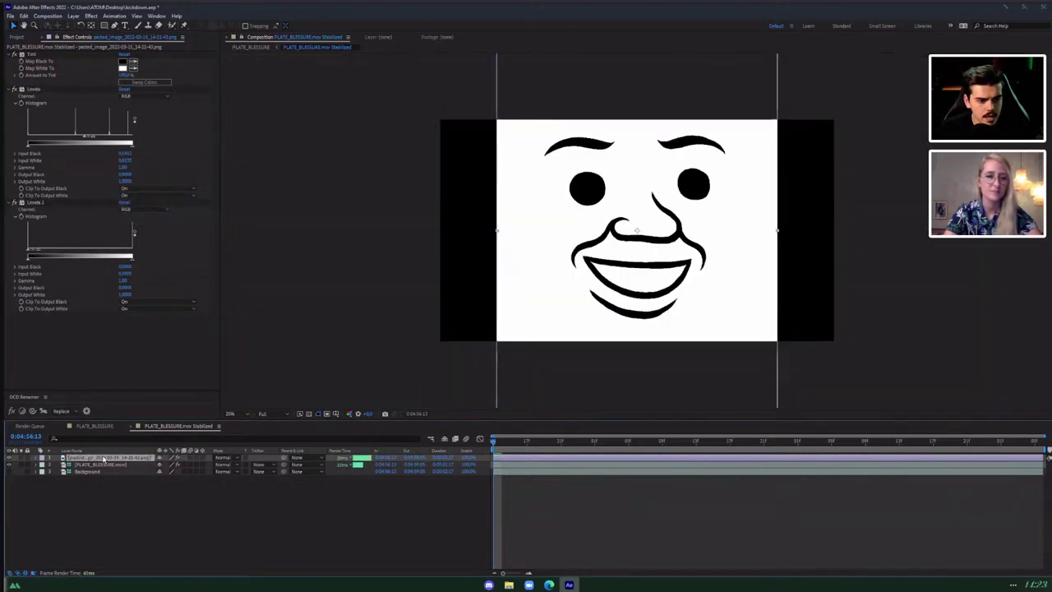
click(222, 458)
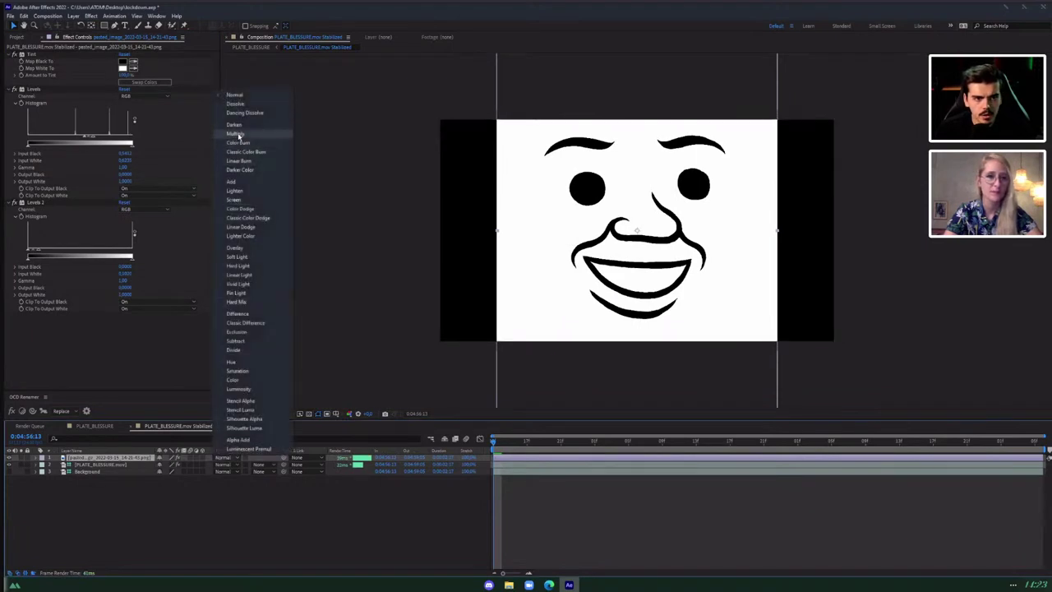
click(110, 462)
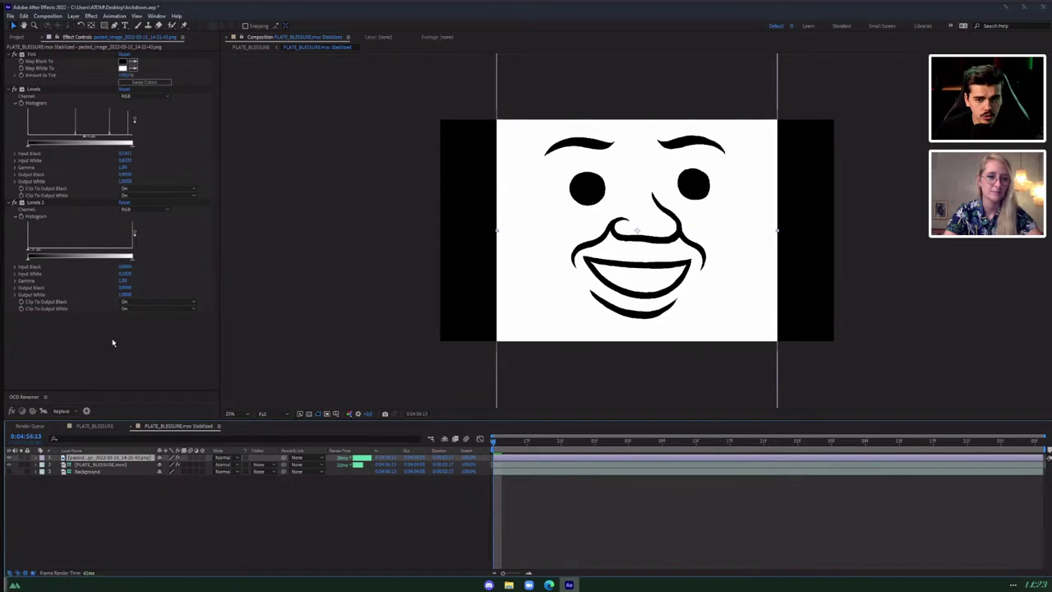
click(101, 465)
click(106, 458)
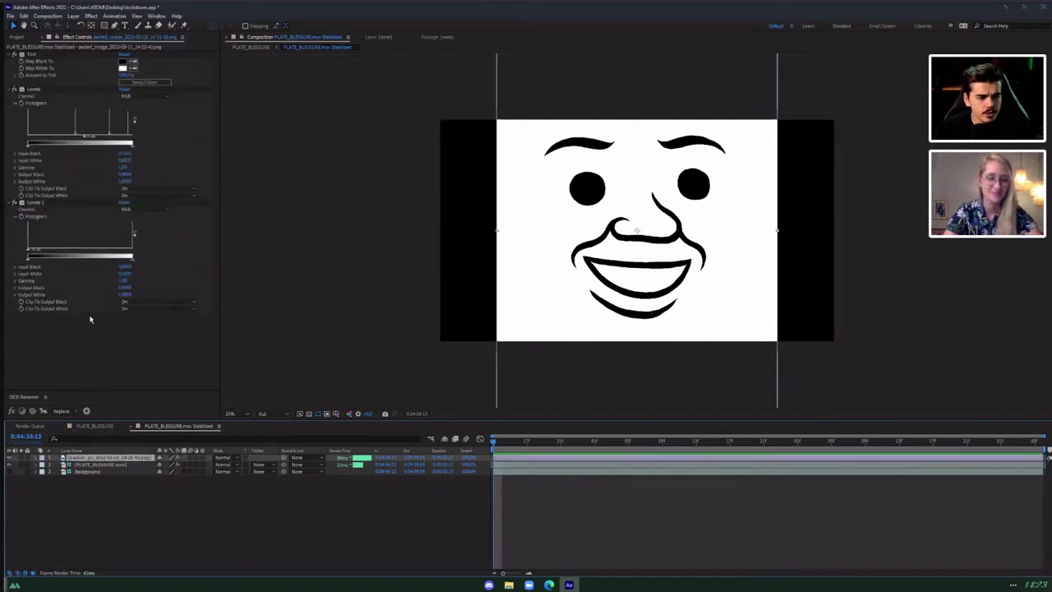
Try the Universe Unmult effect on the face image and delete it again.
key(ctrl+space)
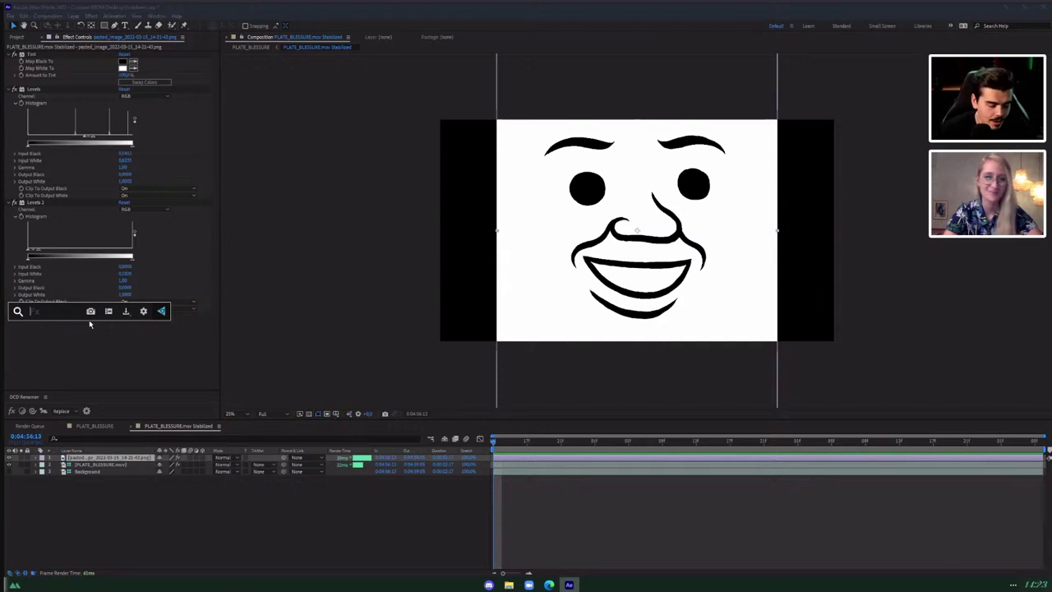
text(unive)
key(Return)
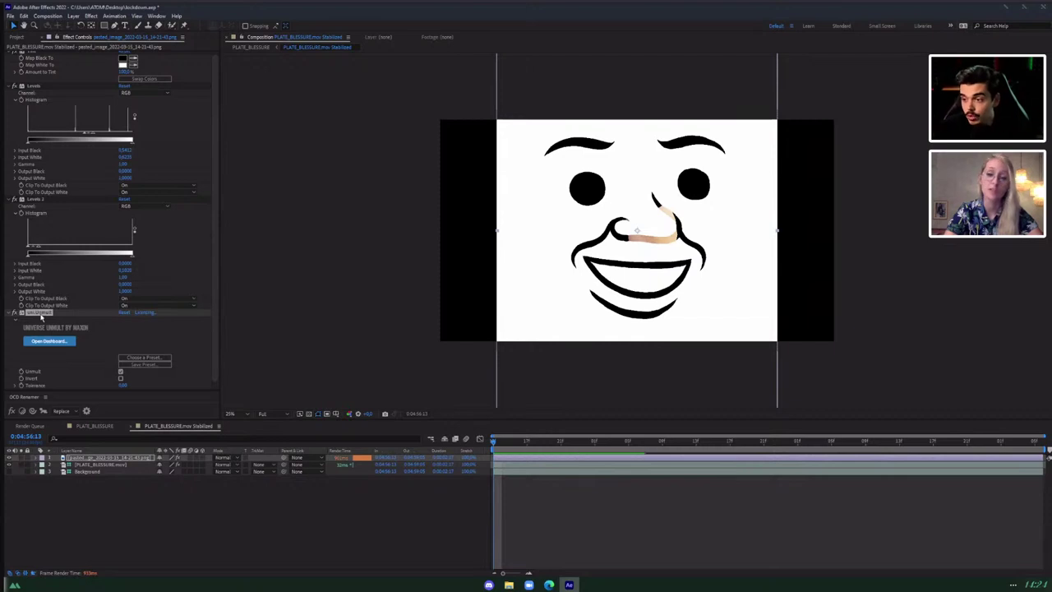
key(Delete)
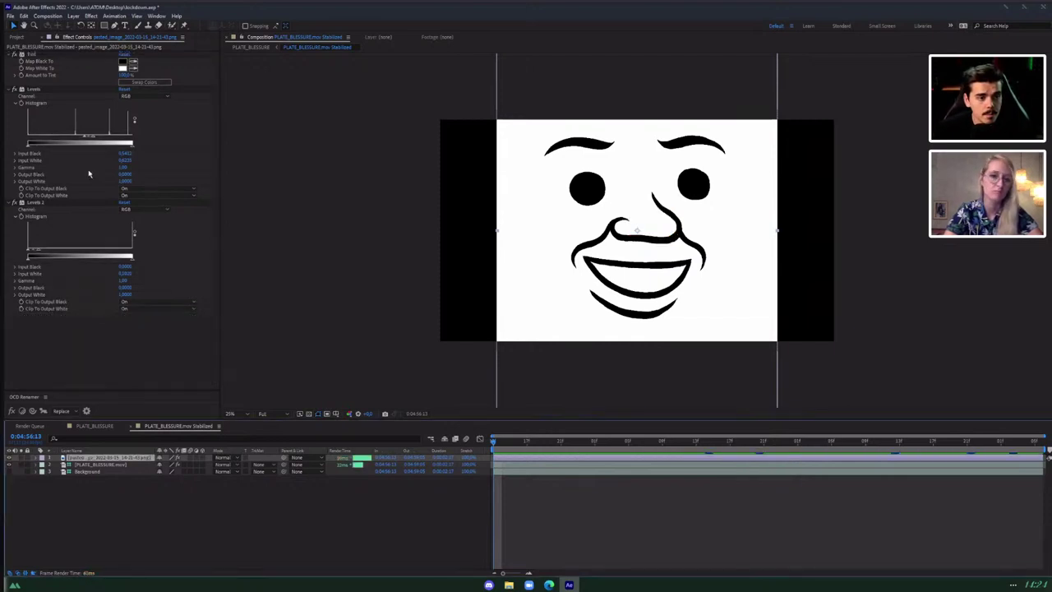
Try swapping the Tint effect's black and white colors on the face image and swap them back.
click(131, 84)
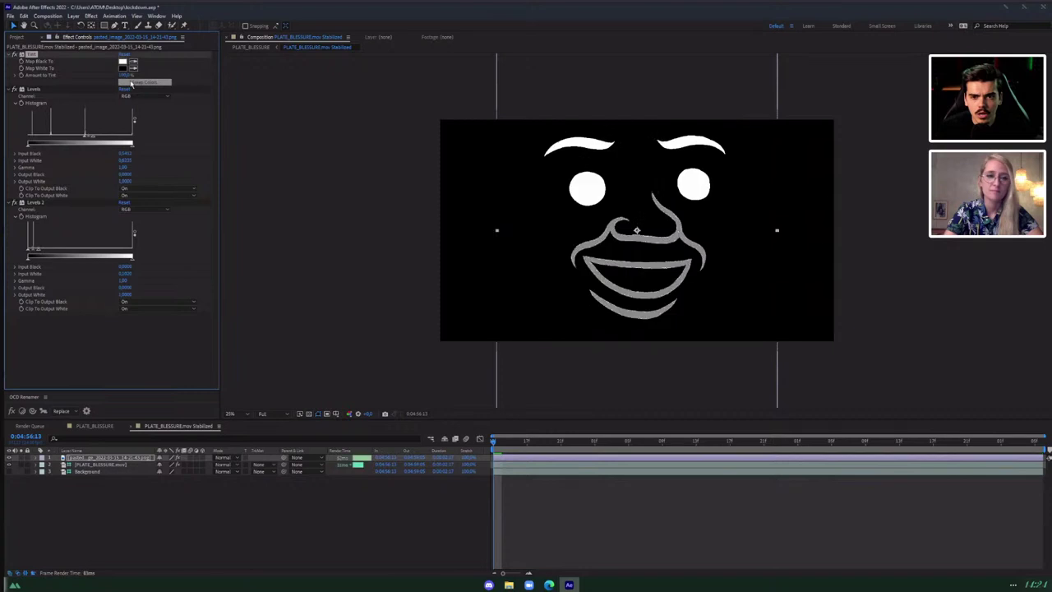
click(131, 84)
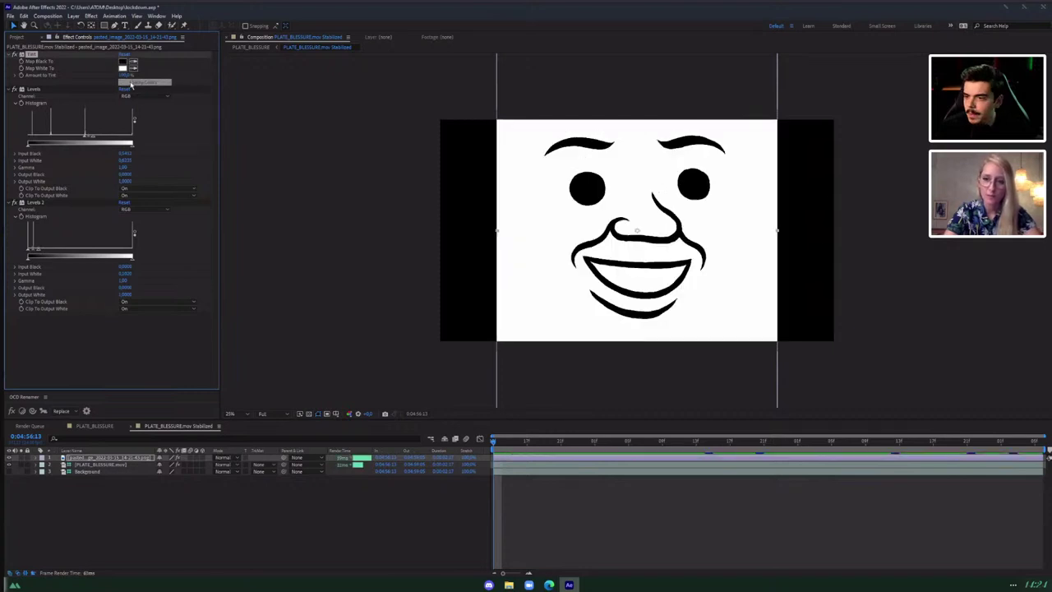
click(120, 16)
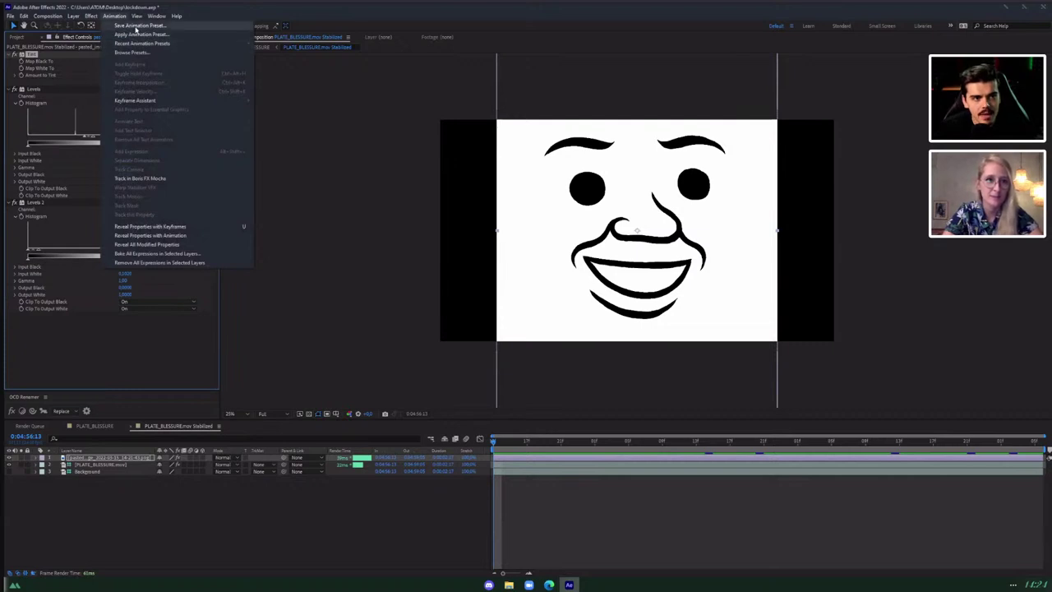
Search the effects for a brightness-based key and add Luma Key to the face image.
click(96, 466)
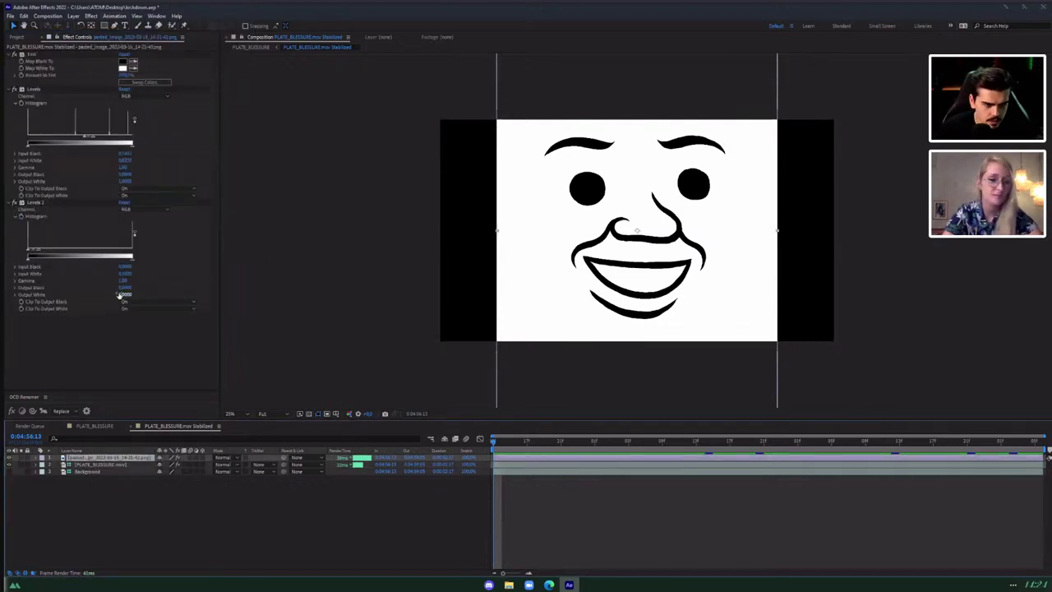
key(ctrl+space)
text(masq)
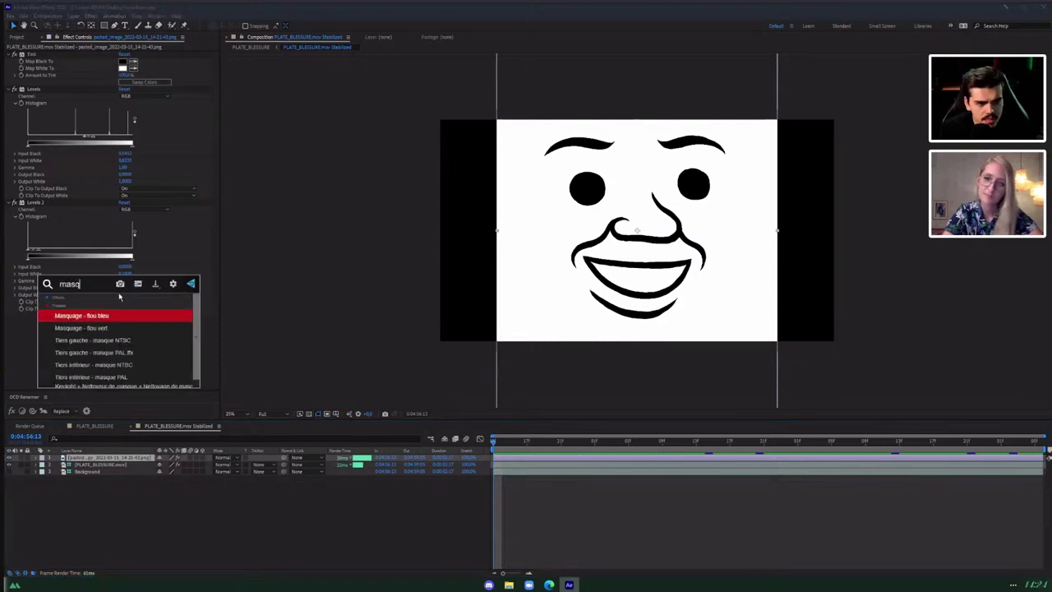
text(uag)
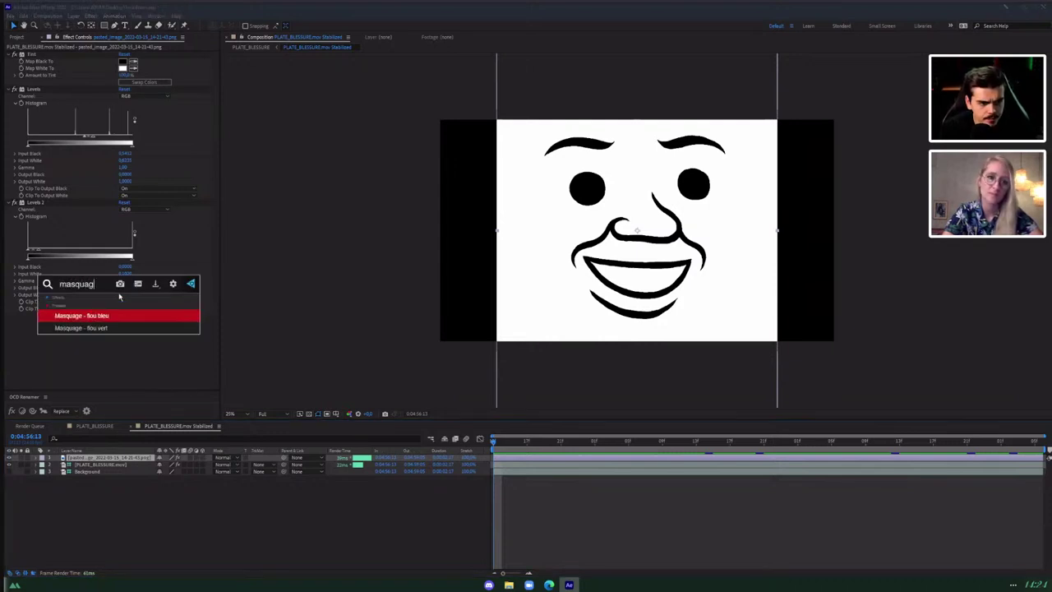
key(BackSpace)
key(BackSpace)
key(BackSpace)
key(BackSpace)
key(BackSpace)
key(BackSpace)
key(BackSpace)
text(lumin)
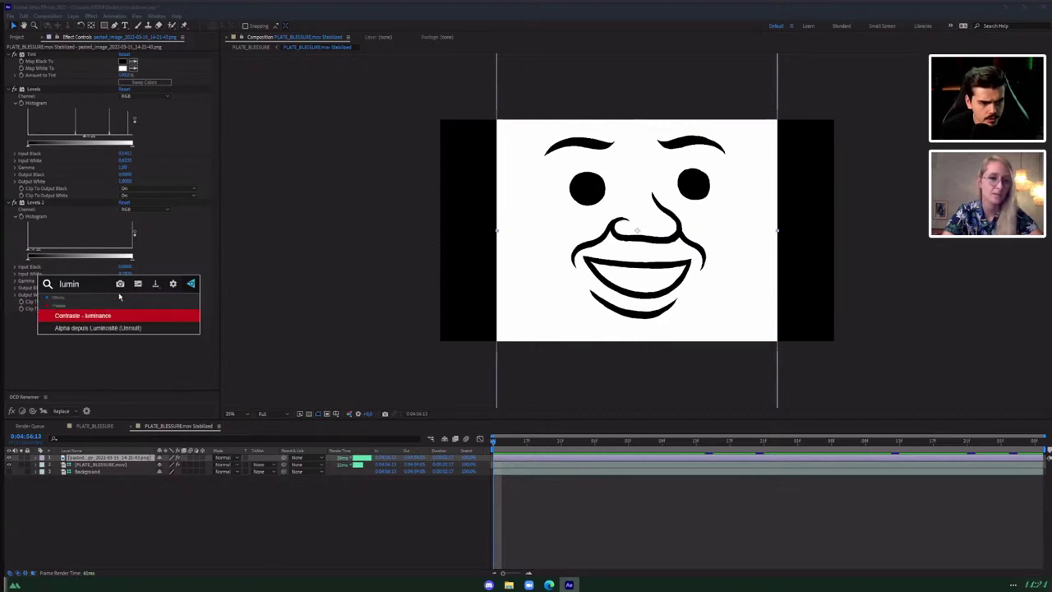
key(BackSpace)
key(ctrl+a)
text(key)
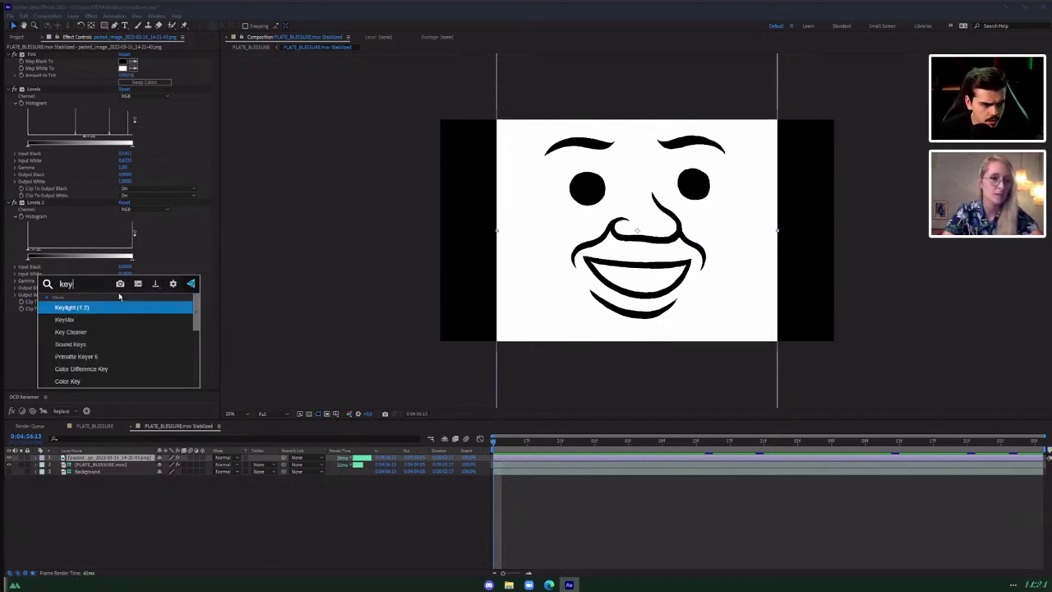
scroll(123, 324, down, 2)
click(111, 372)
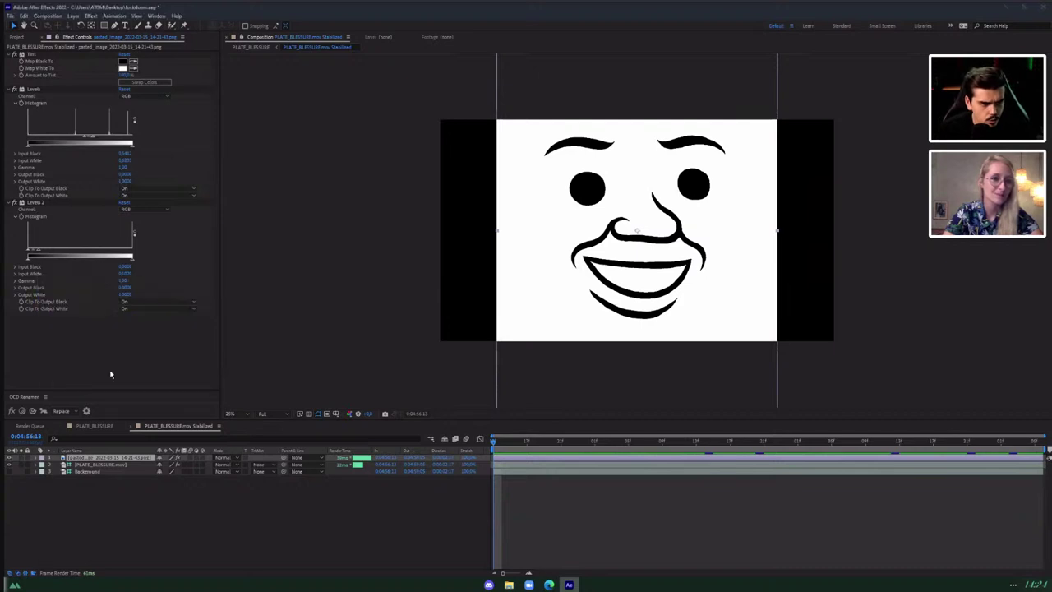
Set the Luma Key's Key Type to Key Out Brighter and raise its Threshold to remove the white background.
click(140, 323)
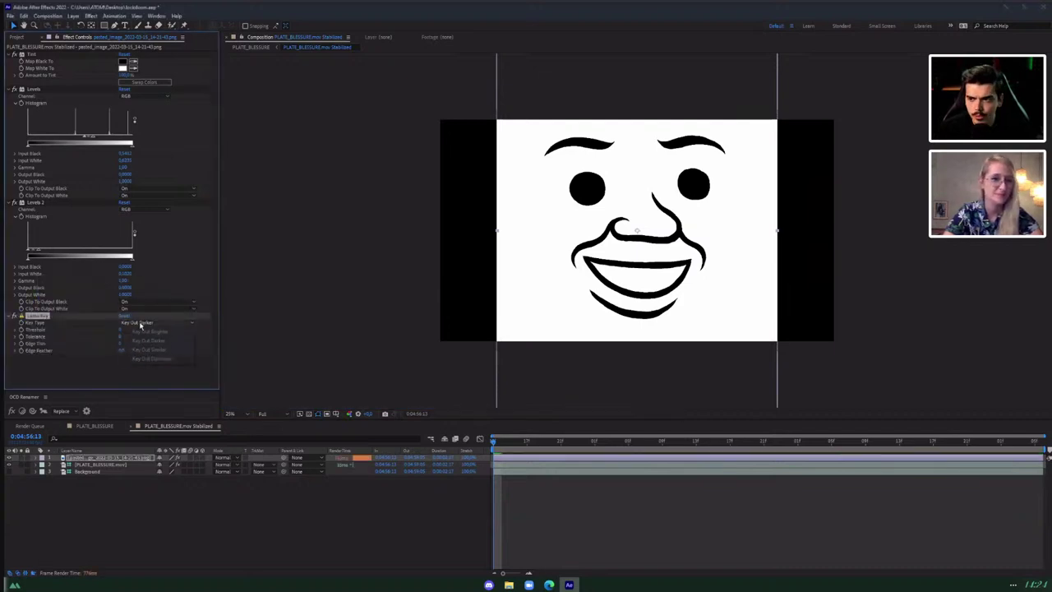
click(128, 332)
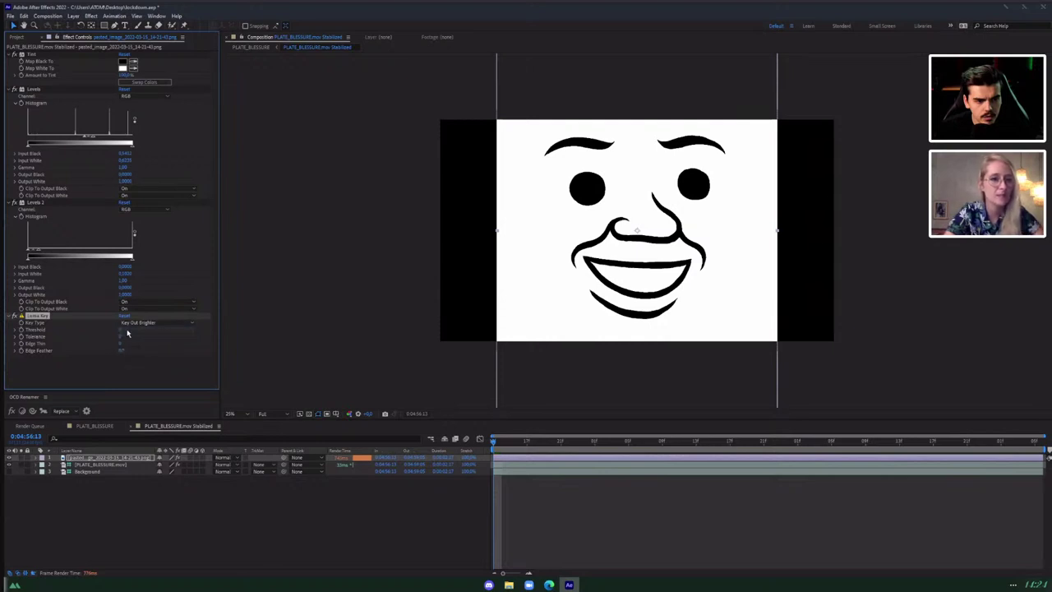
mouse_move(147, 330)
mouse_down()
mouse_move(167, 329)
mouse_move(143, 329)
mouse_up()
Turn on the transparency grid in the stabilized composition and inspect the keyed face lines up close.
click(308, 415)
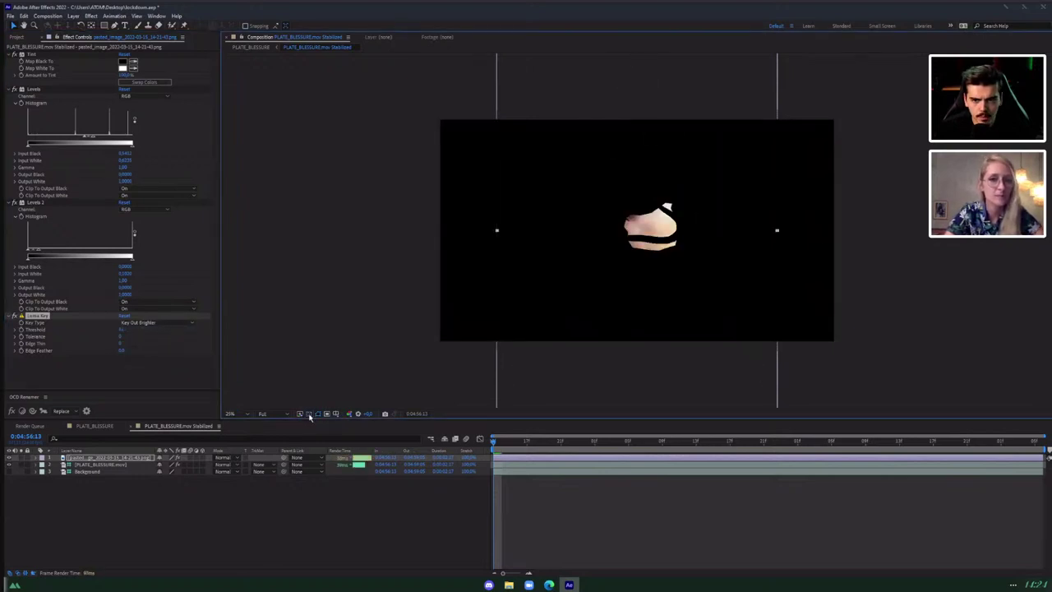
click(309, 414)
key(period)
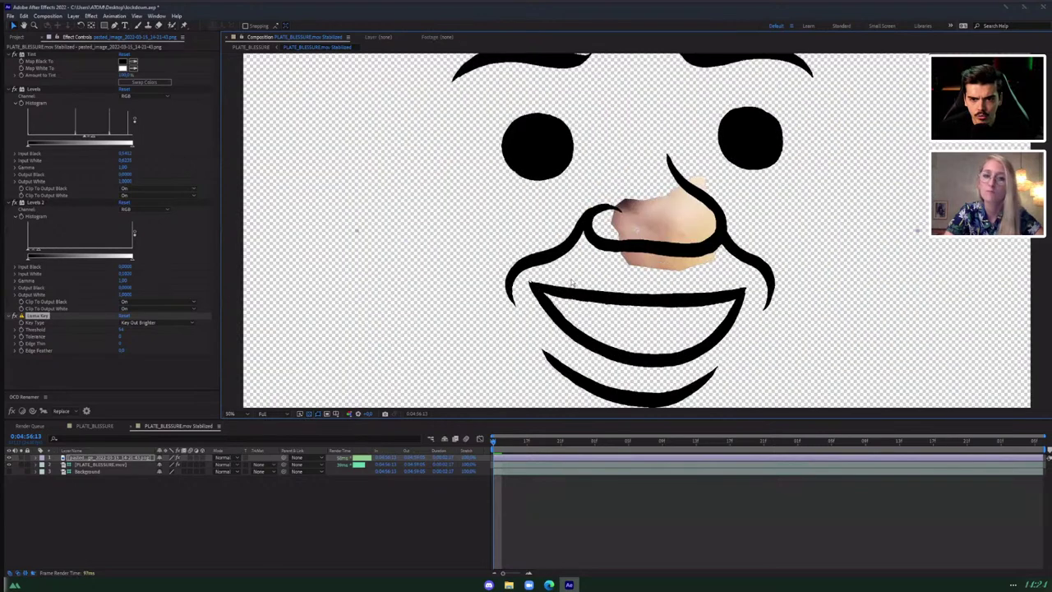
key(comma)
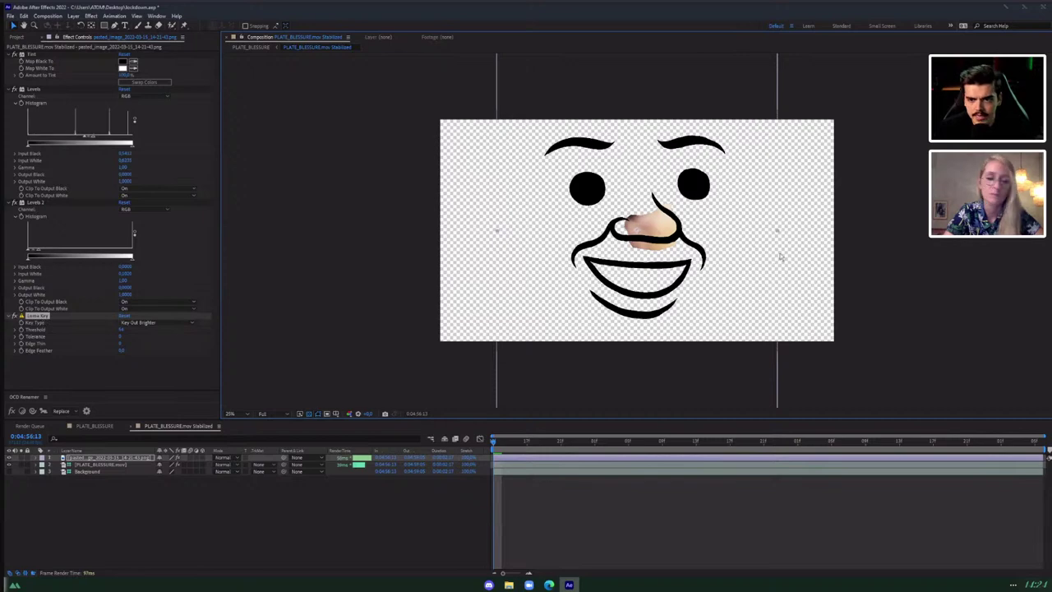
Scale down the face drawing, then move and rotate it to sit tilted inside the stabilized cheek patch.
click(721, 233)
drag(703, 232, 672, 232)
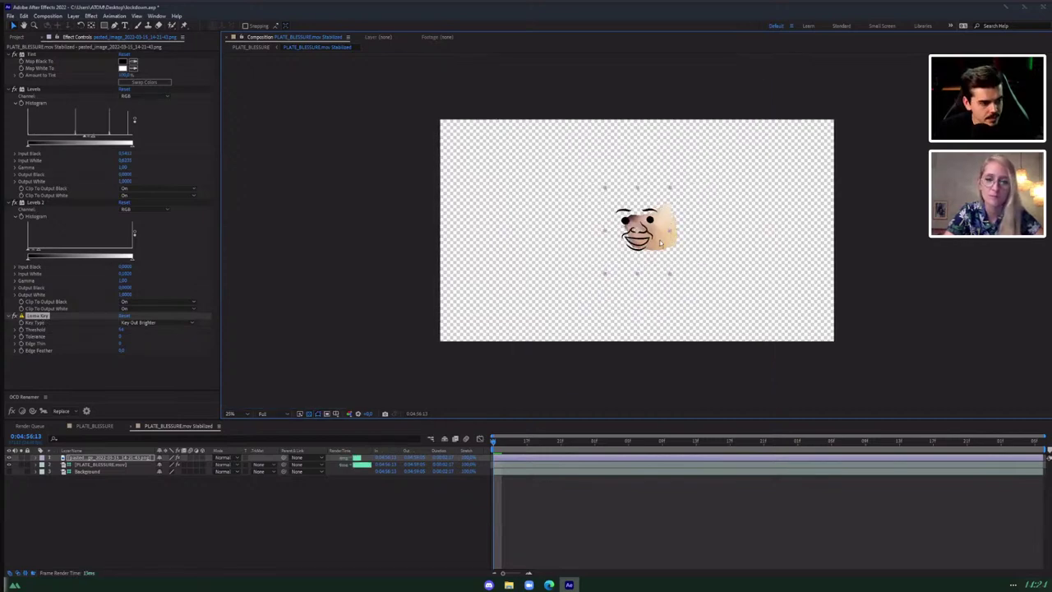
key(period)
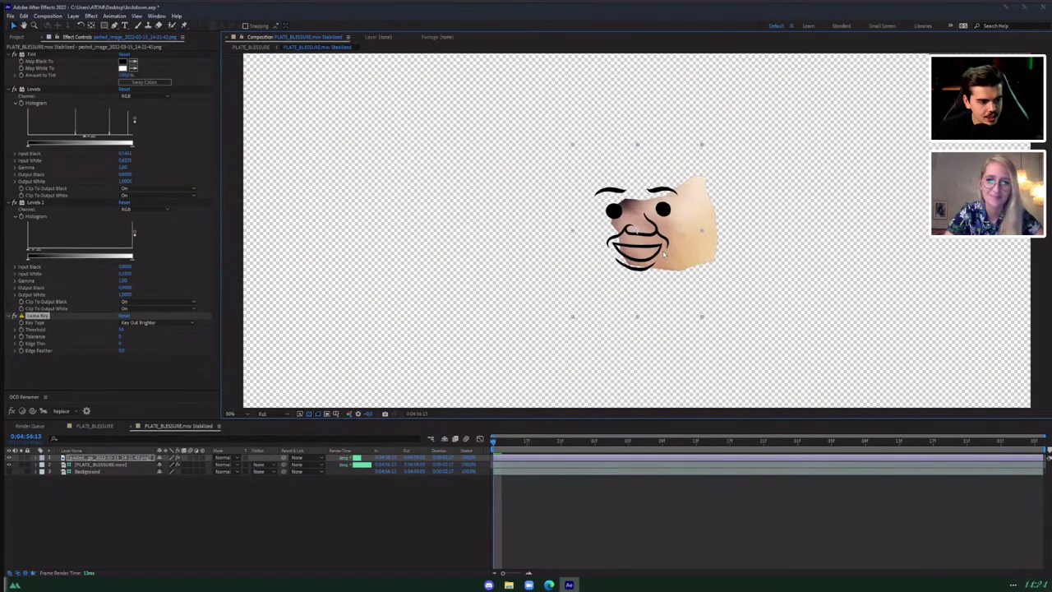
drag(663, 244, 724, 233)
key(period)
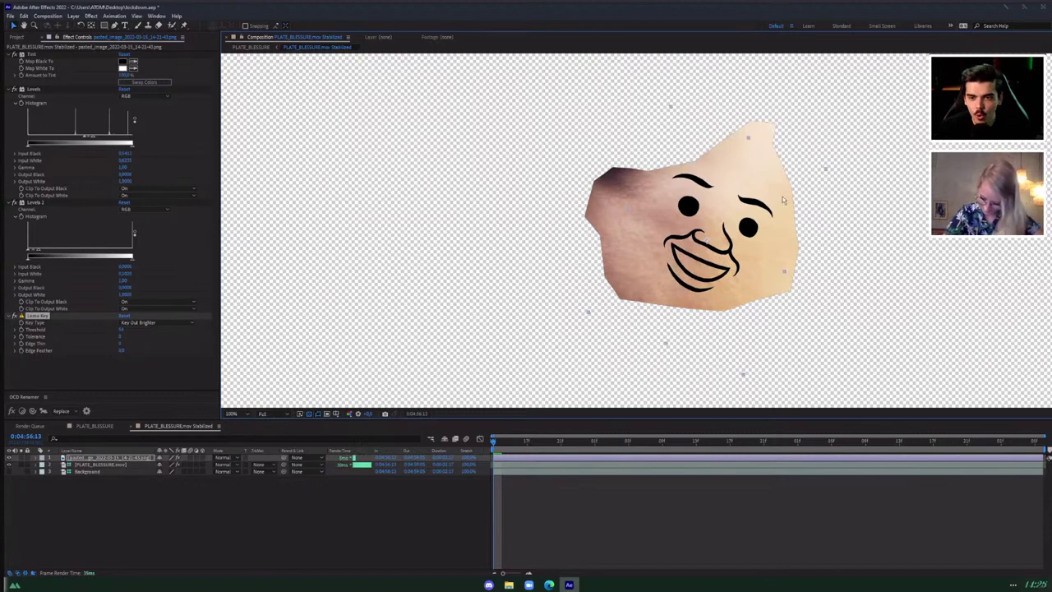
Switch to the PLATE_BLESSURE composition, fit the whole frame in view and set the preview resolution to Third.
click(95, 426)
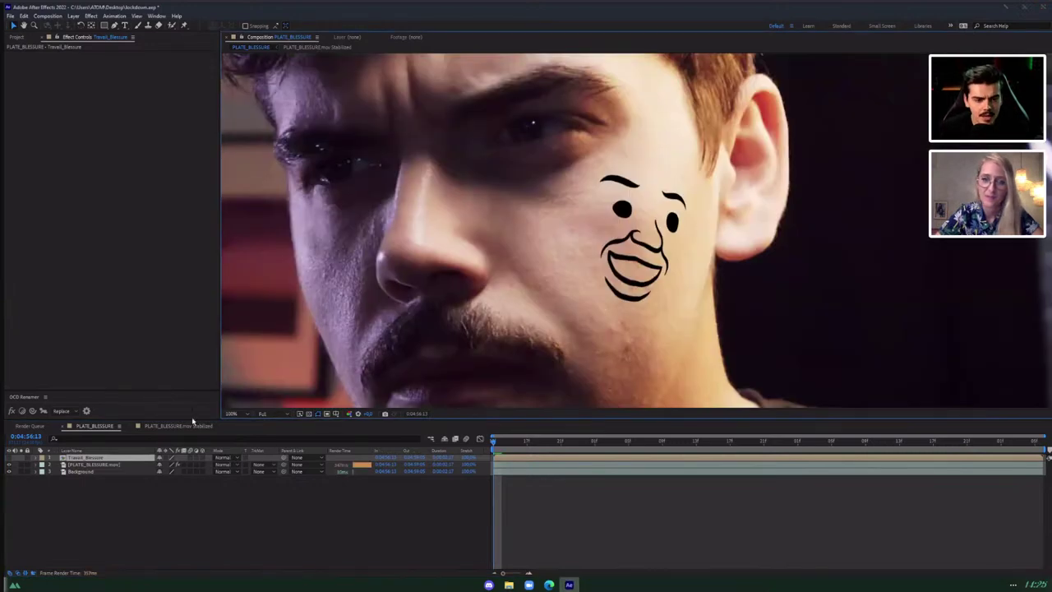
click(234, 414)
click(238, 440)
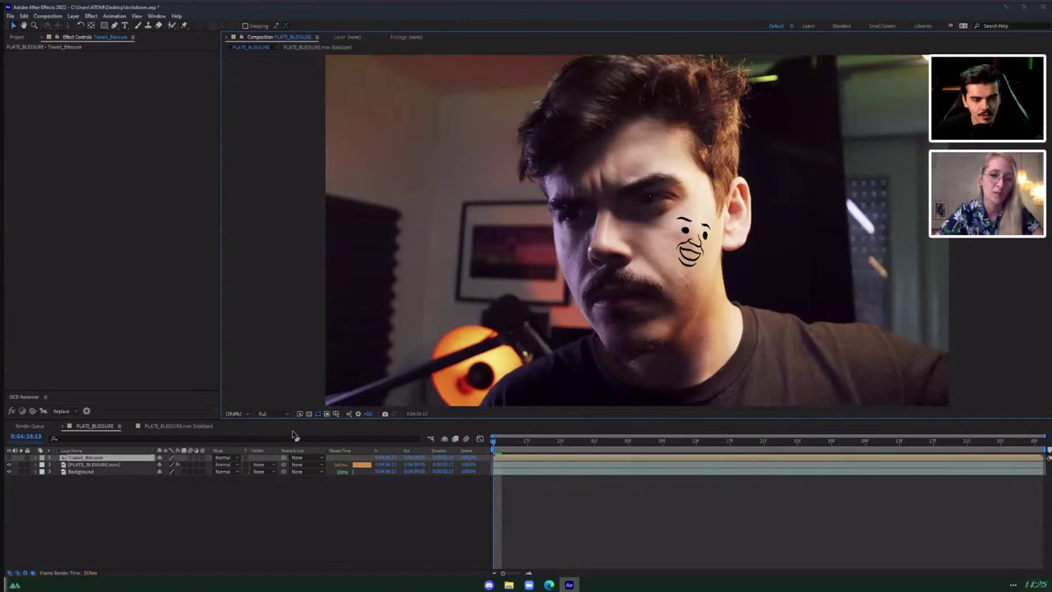
click(266, 414)
click(272, 464)
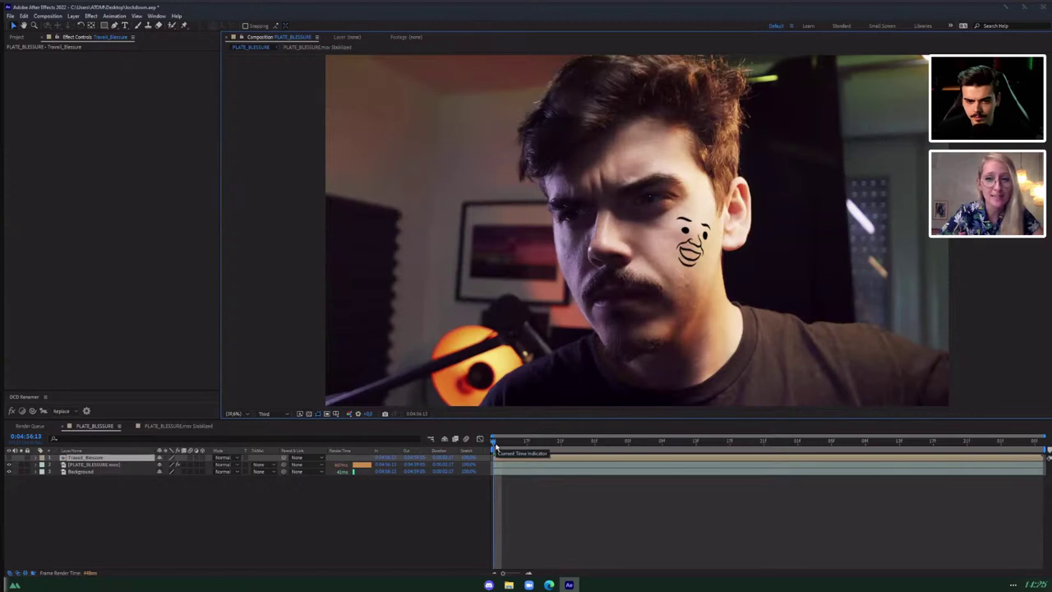
Look up the Cache Frames When Idle option in the composition's preview settings.
click(24, 16)
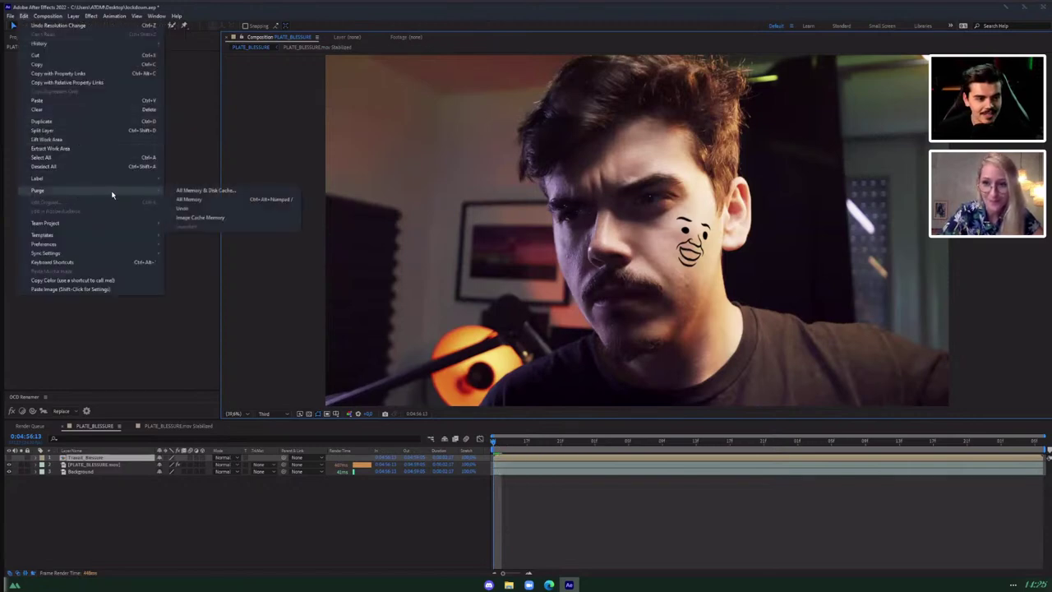
mouse_move(54, 9)
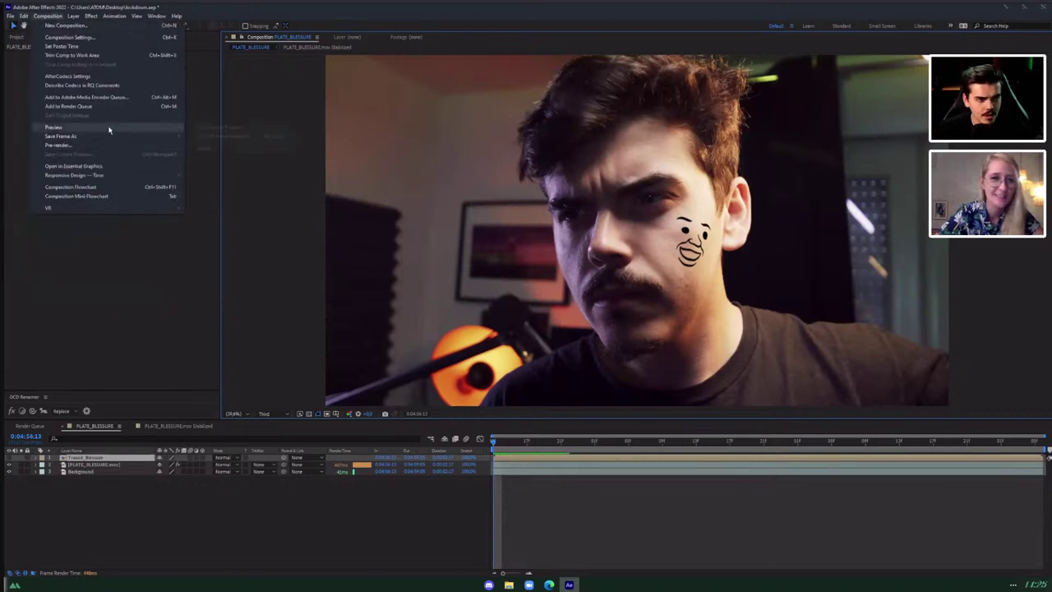
mouse_move(108, 130)
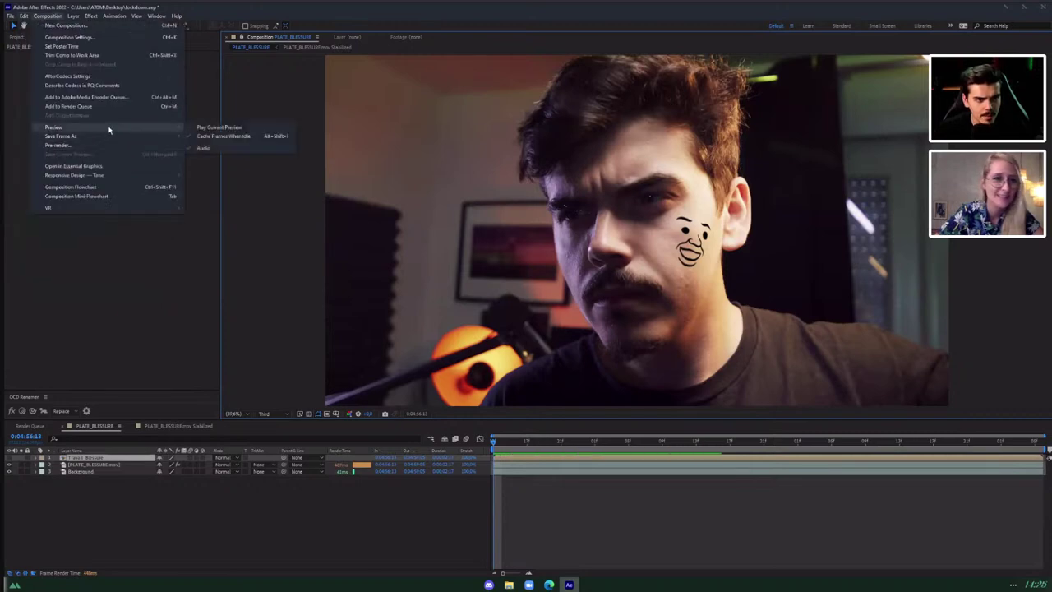
click(213, 136)
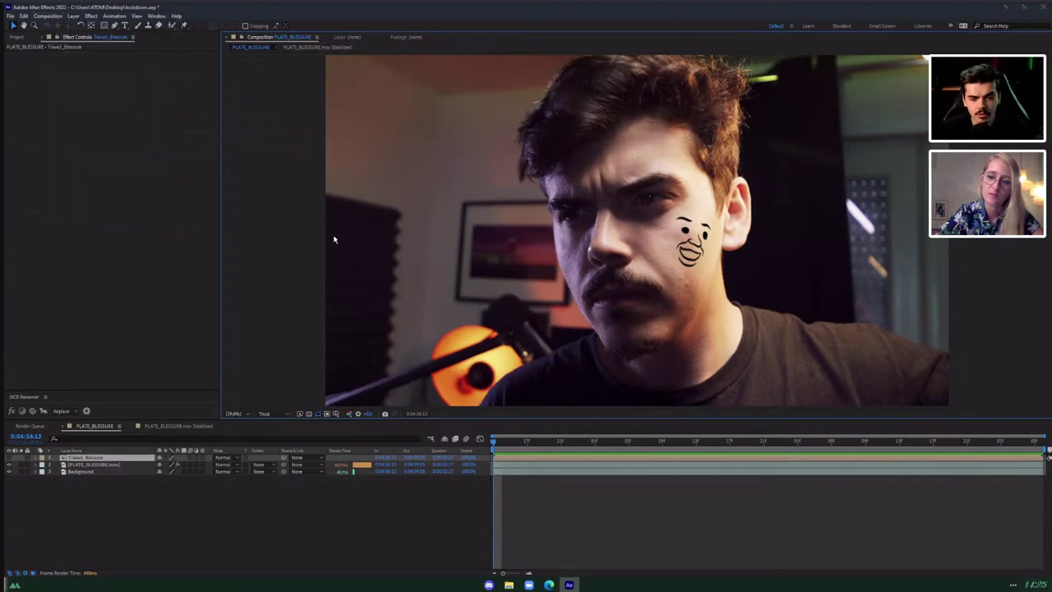
Scrub and play back the PLATE_BLESSURE composition to check how the face drawing follows the cheek.
click(528, 443)
drag(530, 445, 661, 442)
key(space)
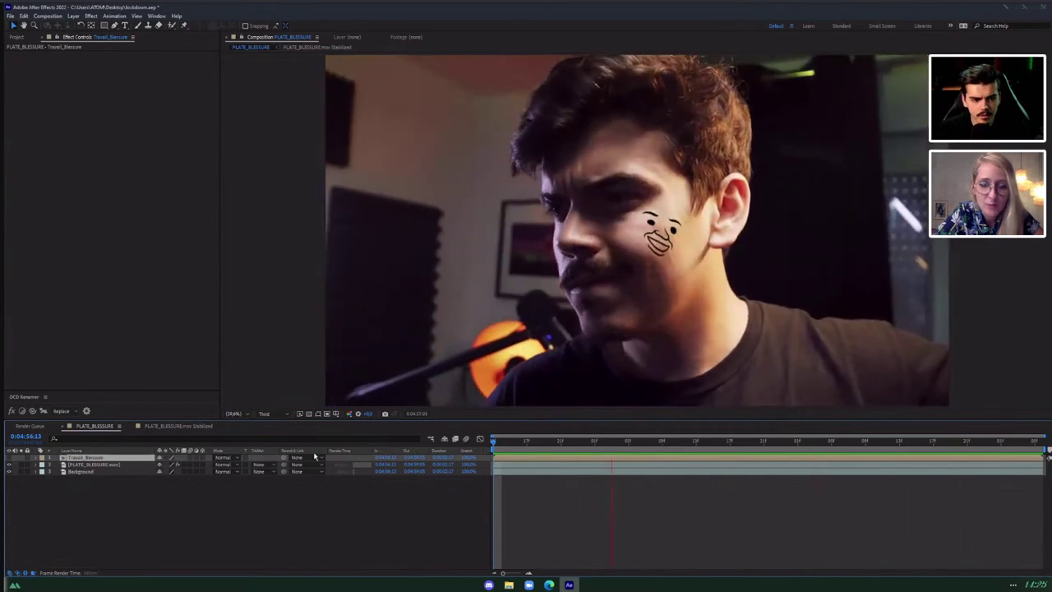
click(223, 457)
click(235, 133)
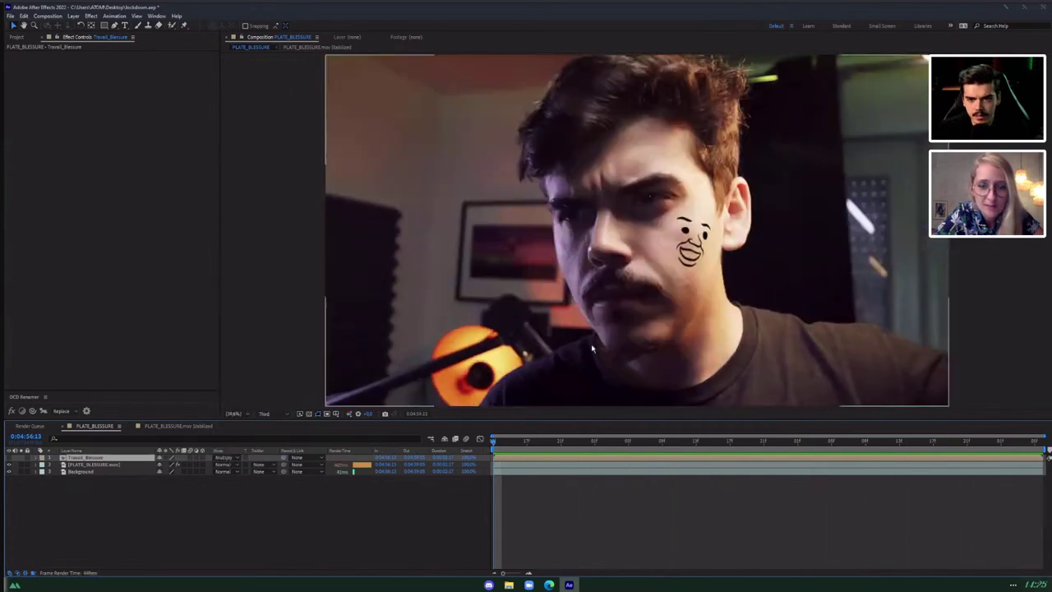
key(t)
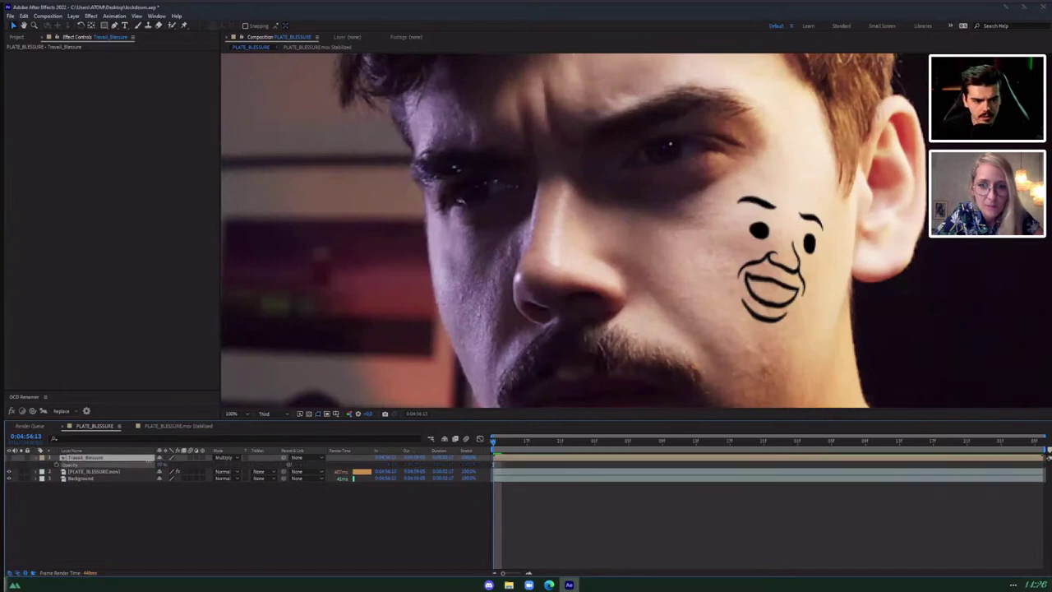
click(223, 458)
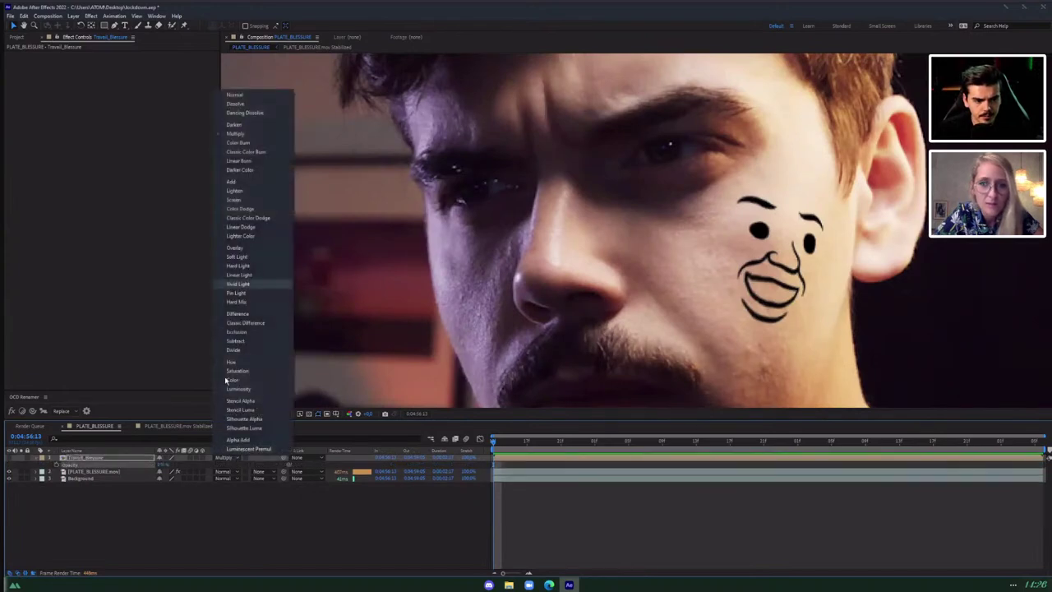
click(234, 97)
Rename the PLATE_BLESSURE.mov layer that carries the Lockdown effect as tatto.
click(91, 458)
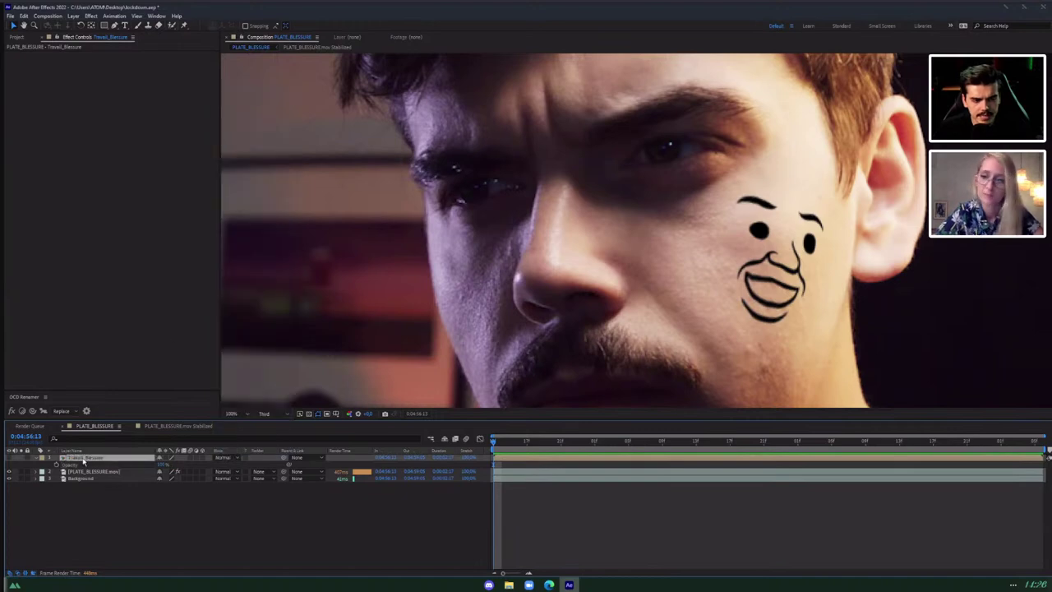
click(83, 472)
right_click(83, 473)
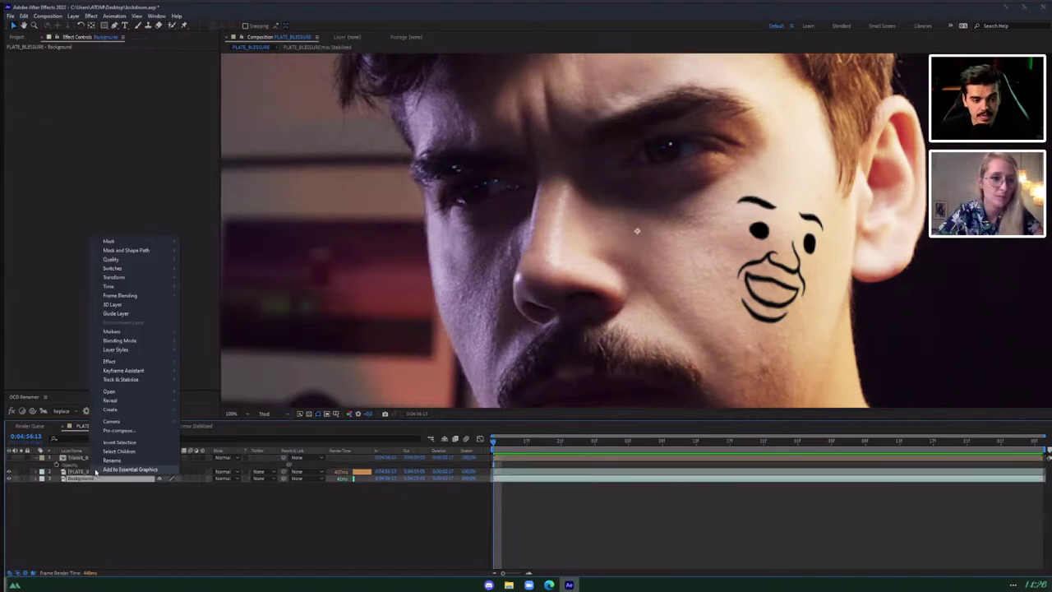
right_click(83, 473)
right_click(83, 473)
click(93, 457)
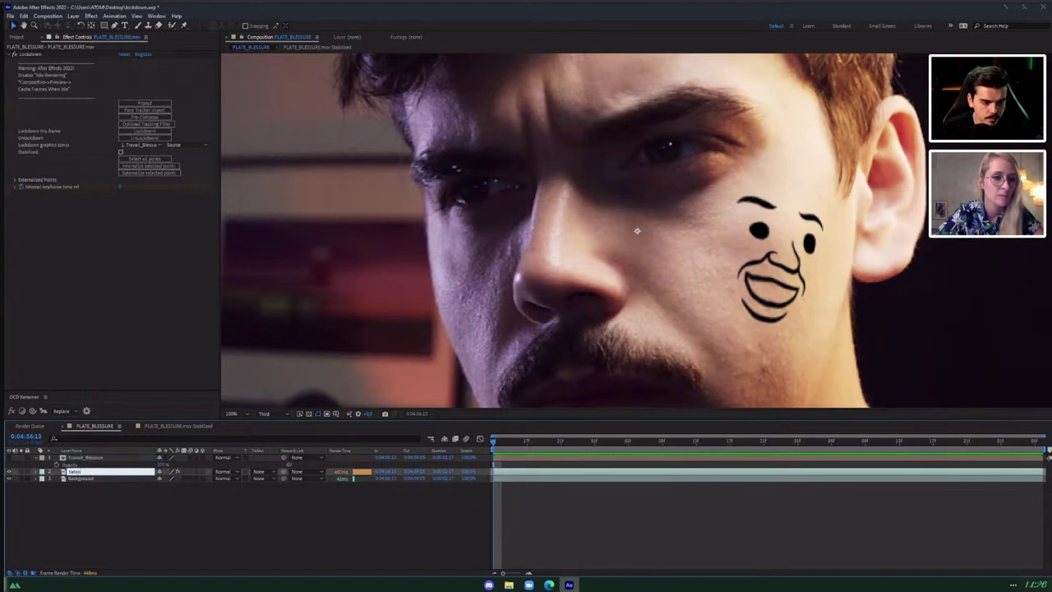
key(Return)
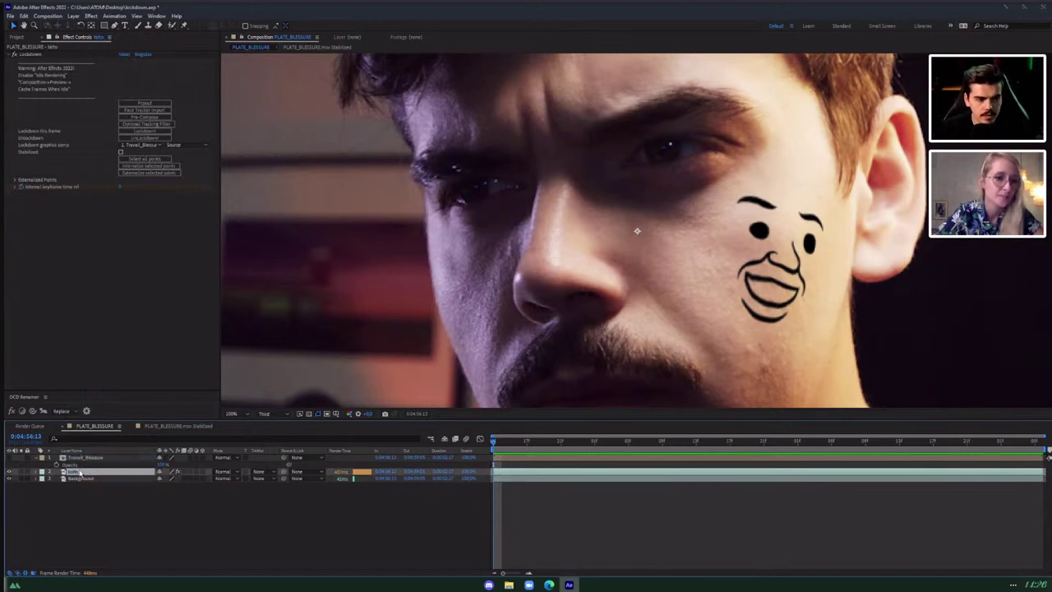
Set the tatto layer's blending mode to Multiply and lower its opacity to 67%.
click(235, 472)
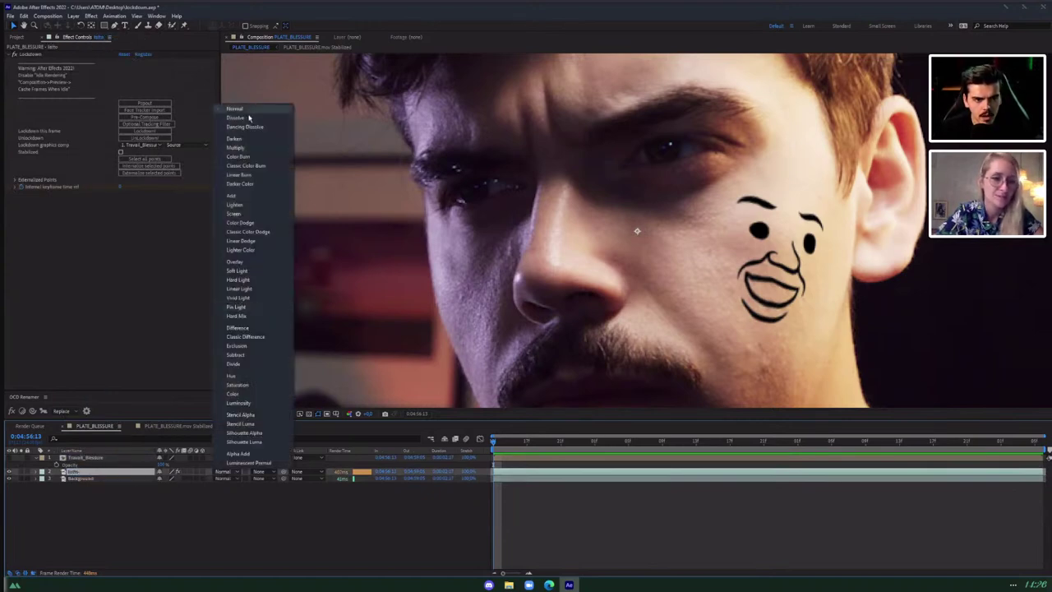
click(244, 158)
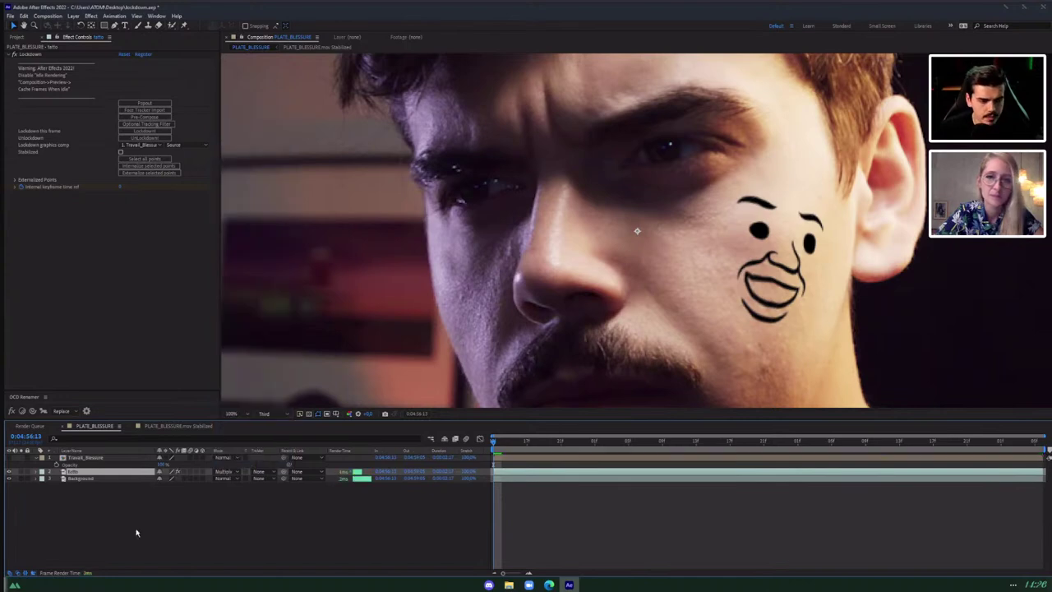
key(t)
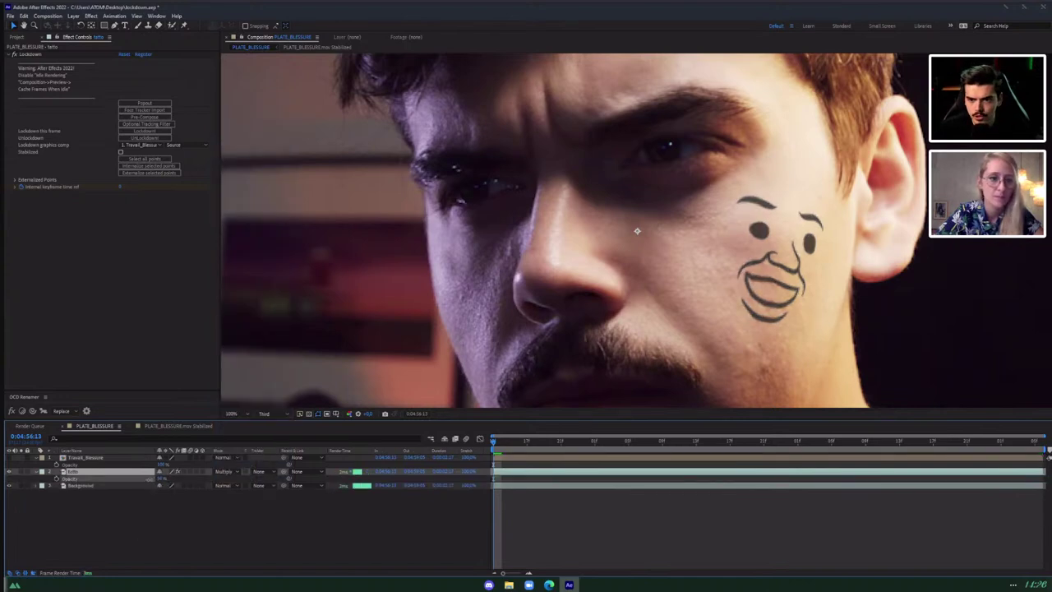
Duplicate the tatto layer, apply Fast Box Blur to the copy and increase its blur radius.
key(ctrl+d)
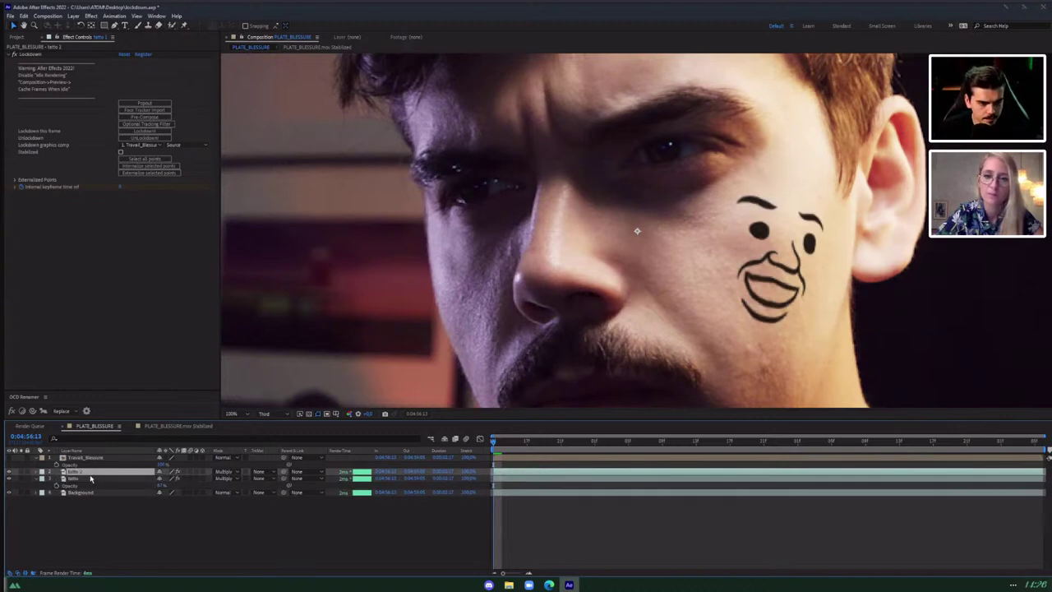
key(ctrl+space)
text(fast)
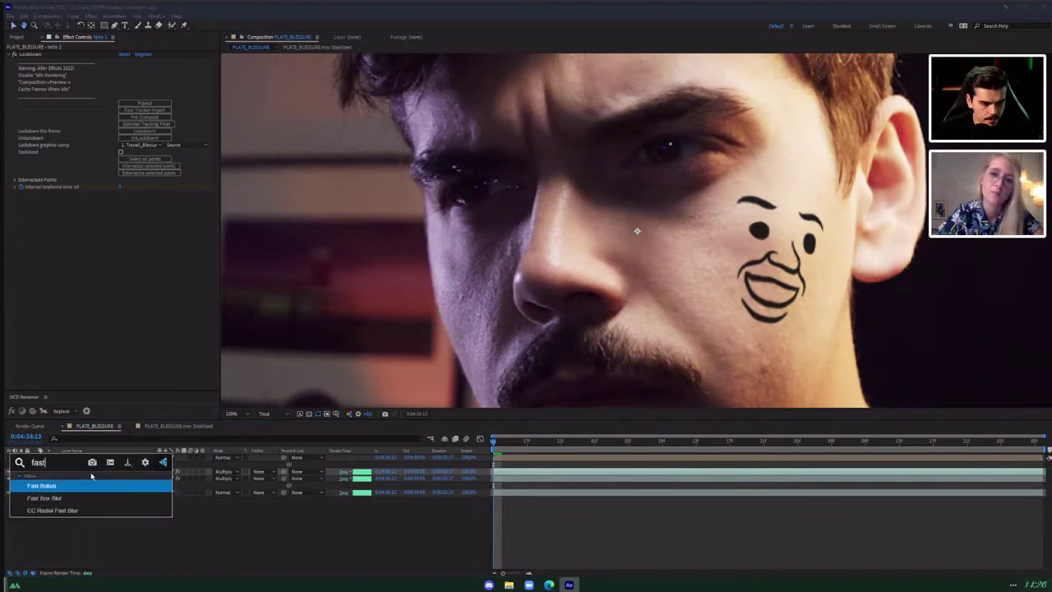
key(Down)
key(Return)
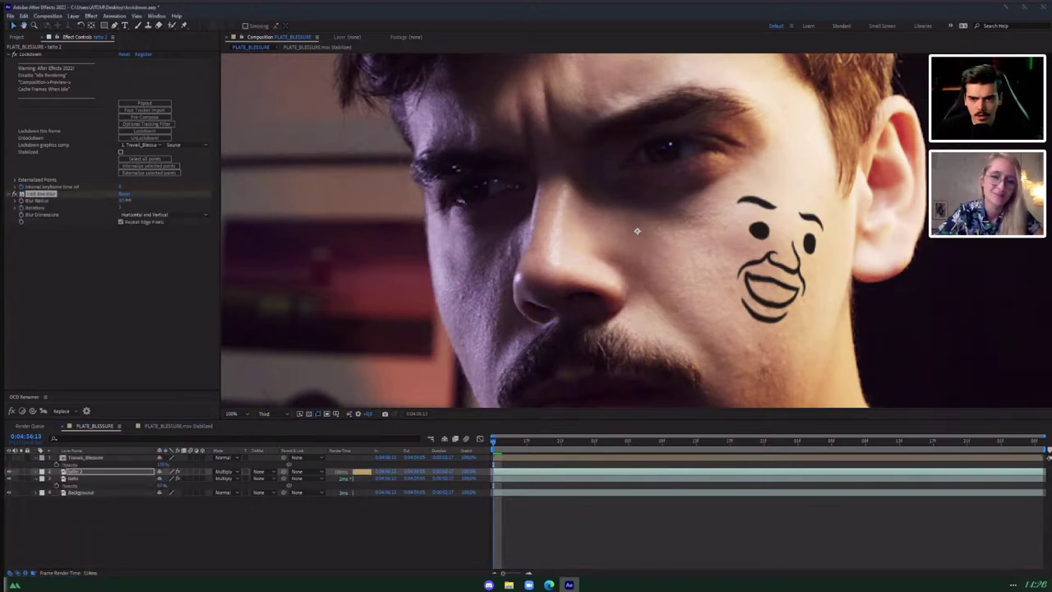
drag(121, 200, 129, 200)
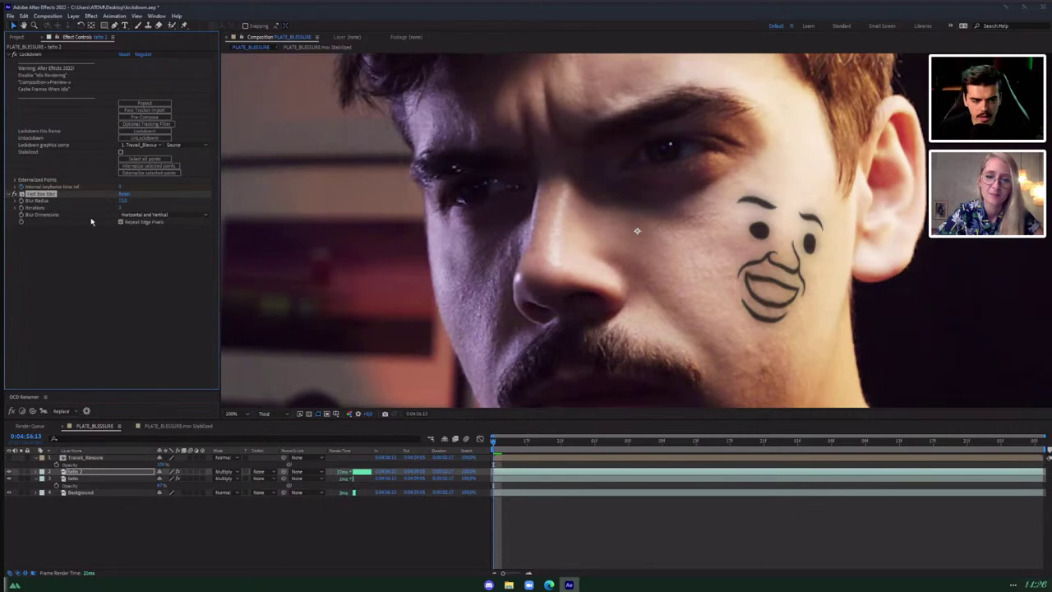
Add a red Fill effect to the blurred tatto 2 layer.
key(ctrl+space)
text(fill)
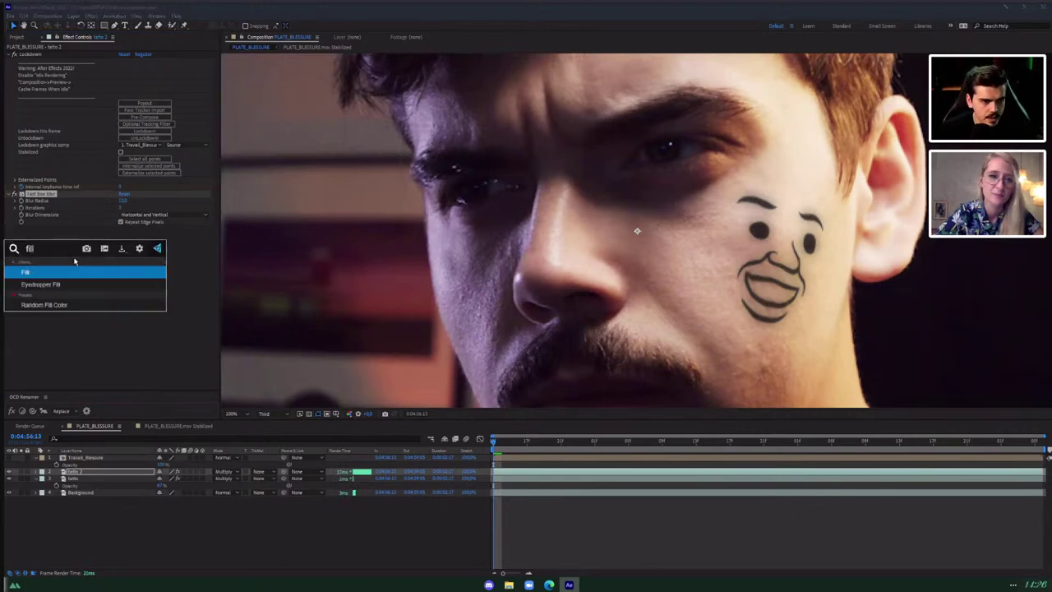
key(Return)
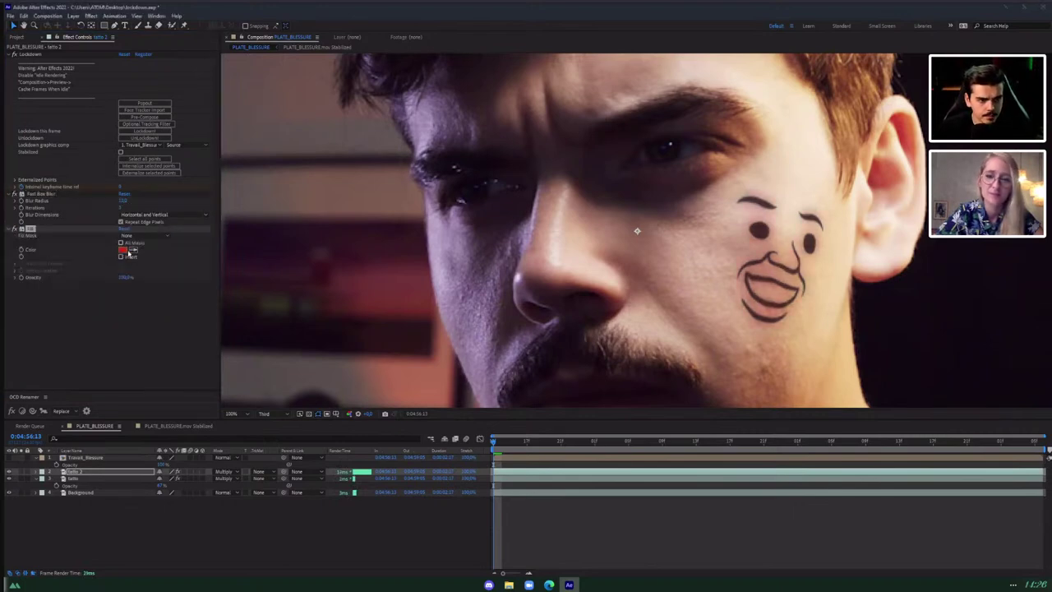
Set the tatto 2 layer's blending mode to Classic Color Burn and play back the composition to check the tattoo.
key(space)
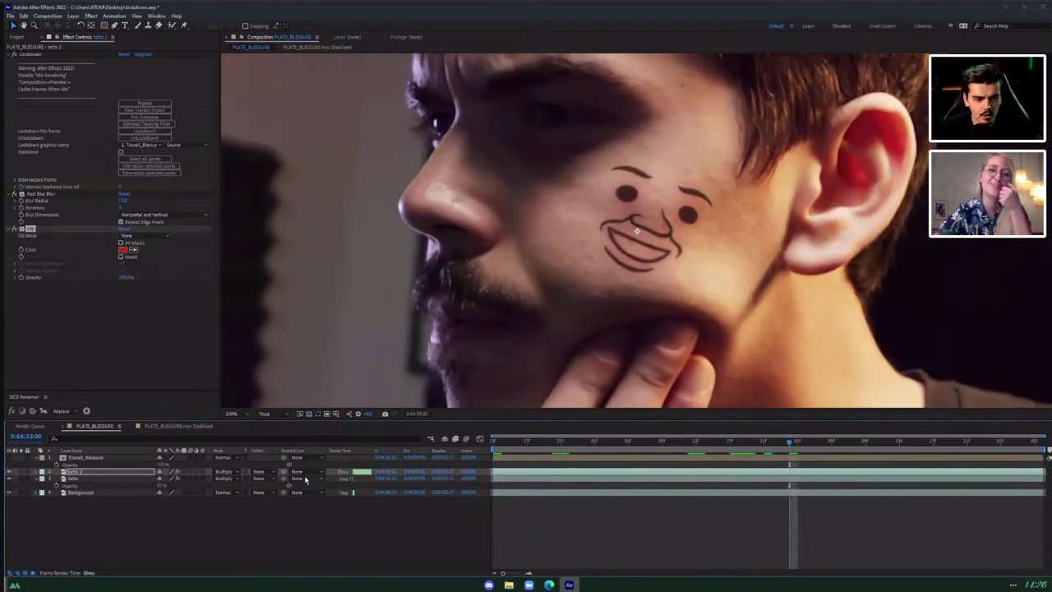
click(236, 472)
click(250, 171)
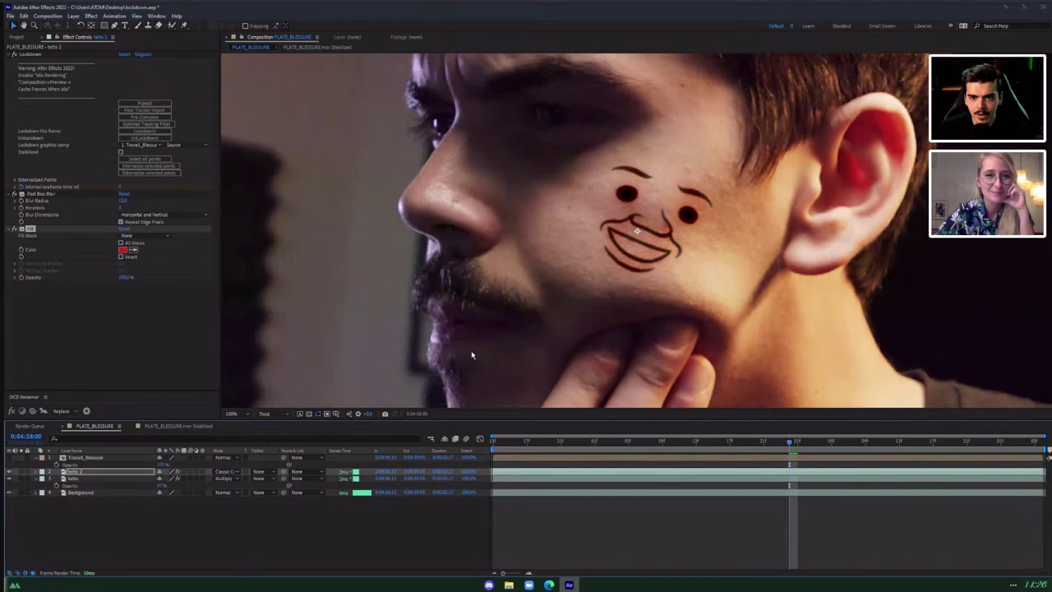
key(space)
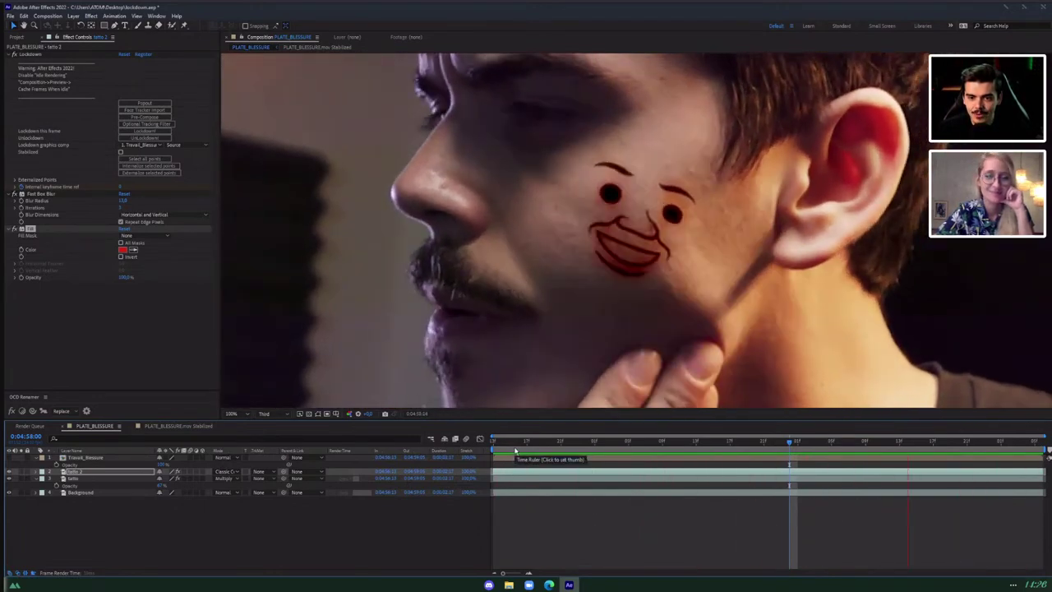
key(space)
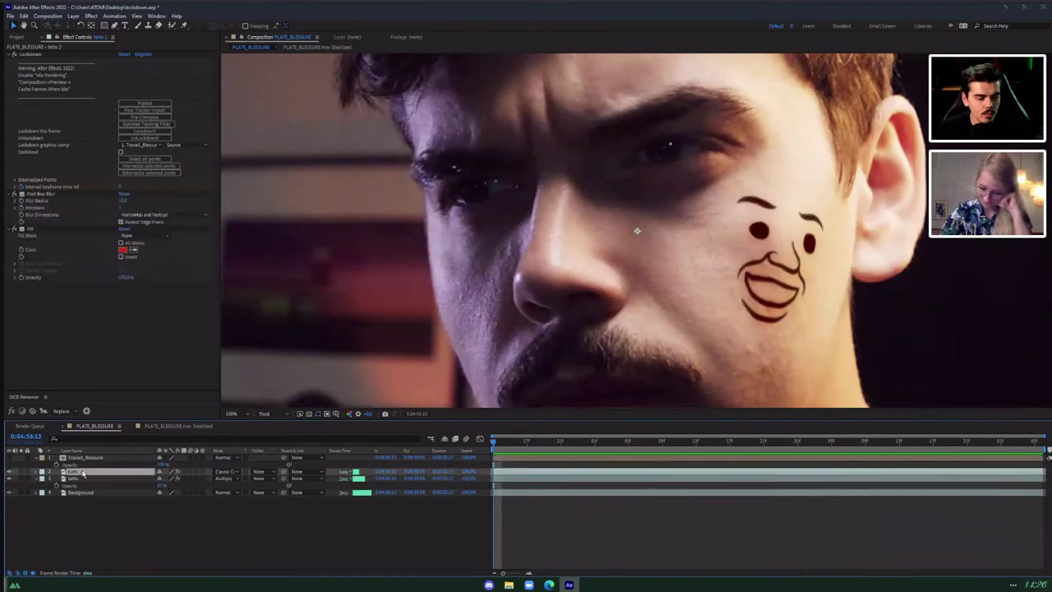
Delete the tatto 2 layer, then remove the pasted face drawing from the stabilized composition and switch off its transparency grid.
key(Delete)
click(82, 464)
double_click(84, 459)
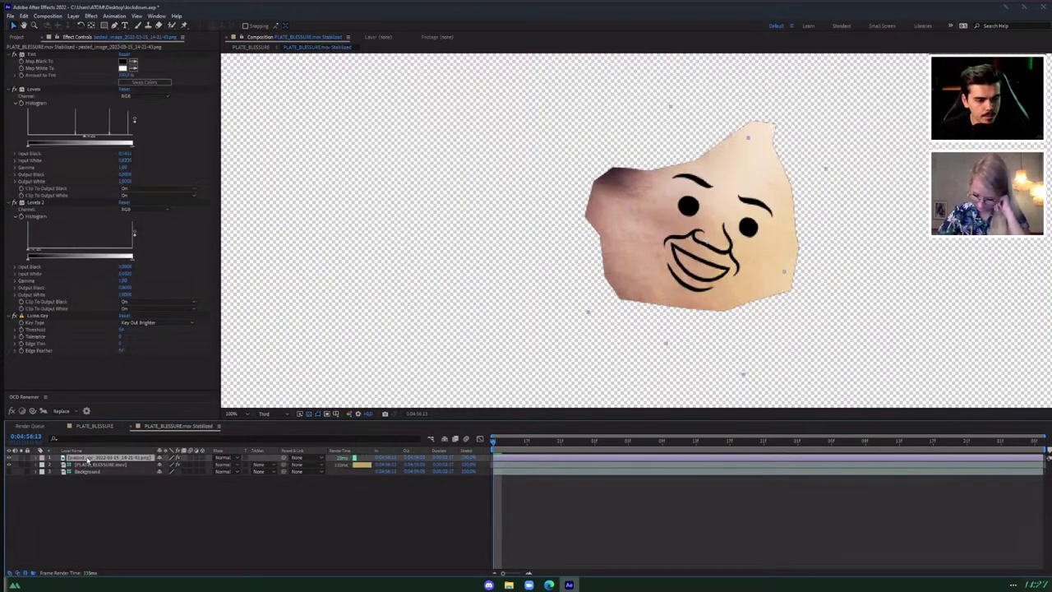
key(Delete)
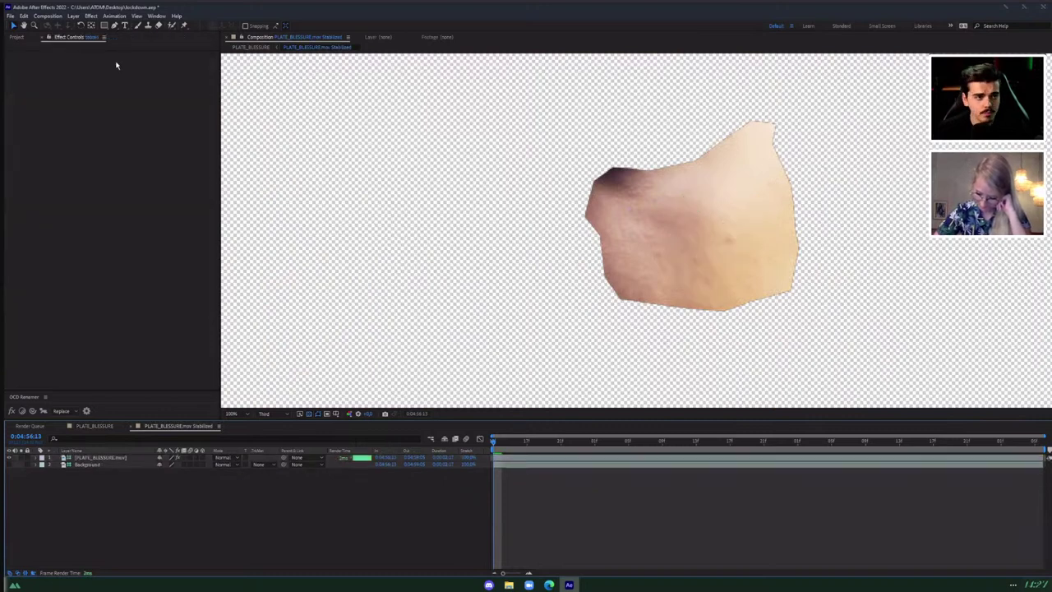
click(309, 415)
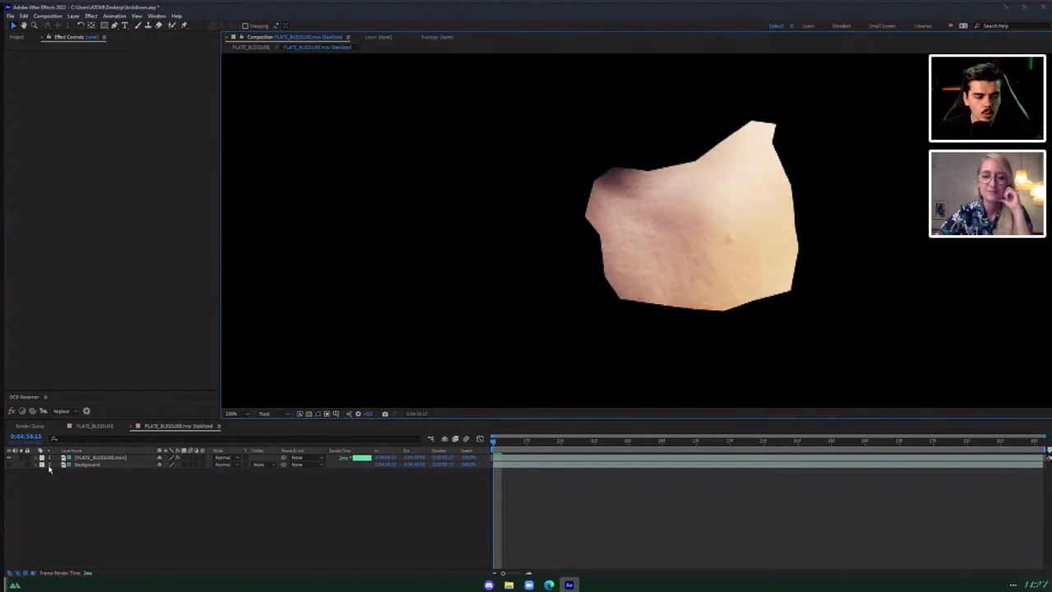
Create a black solid named brut_fractal above the PLATE_BLESSURE.mov layer in the stabilized composition.
click(98, 458)
click(74, 16)
mouse_move(90, 26)
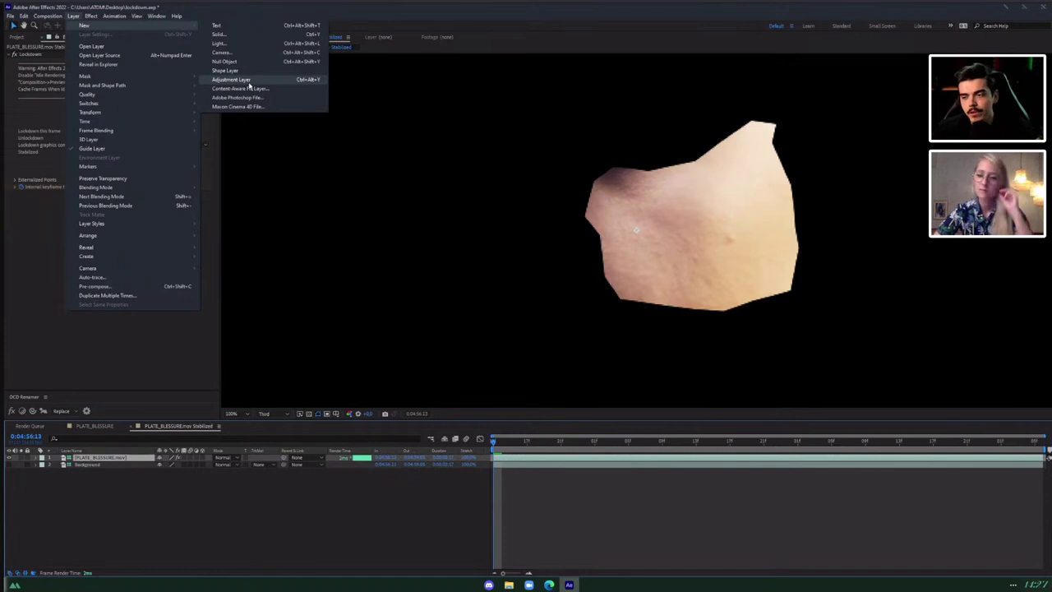
click(244, 36)
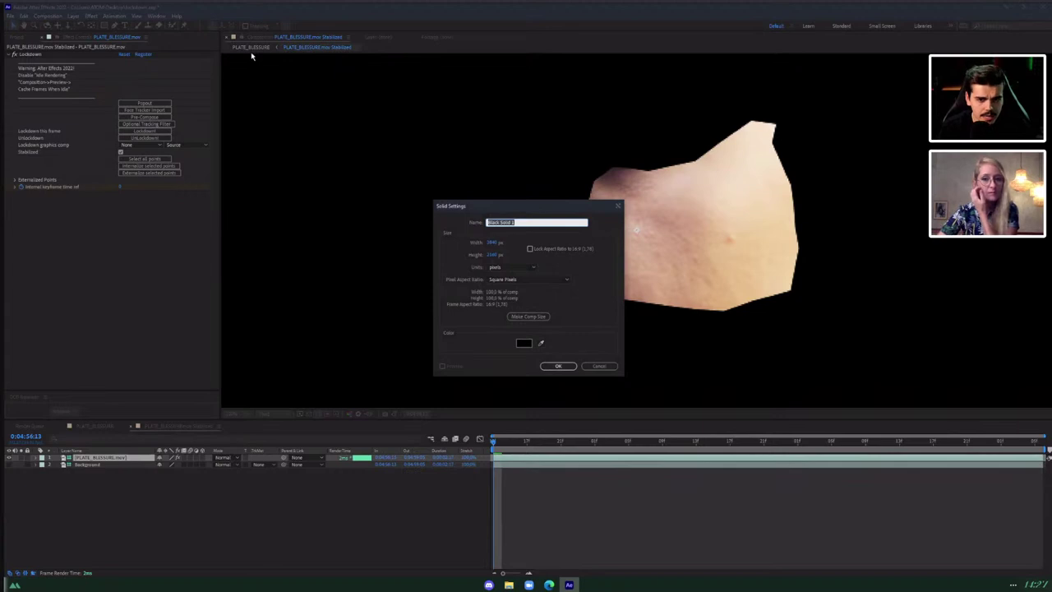
key(BackSpace)
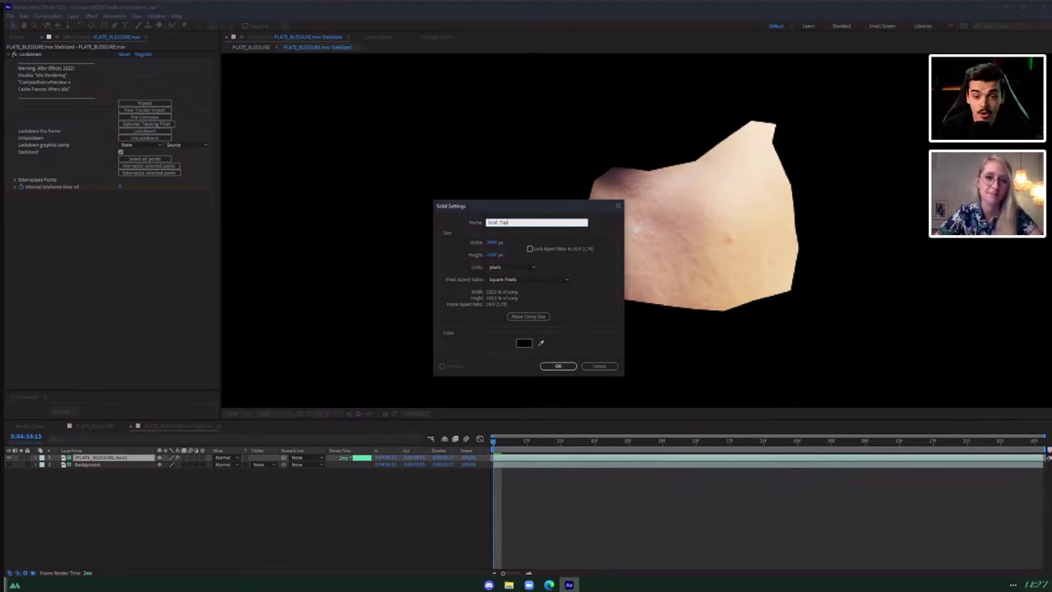
key(Return)
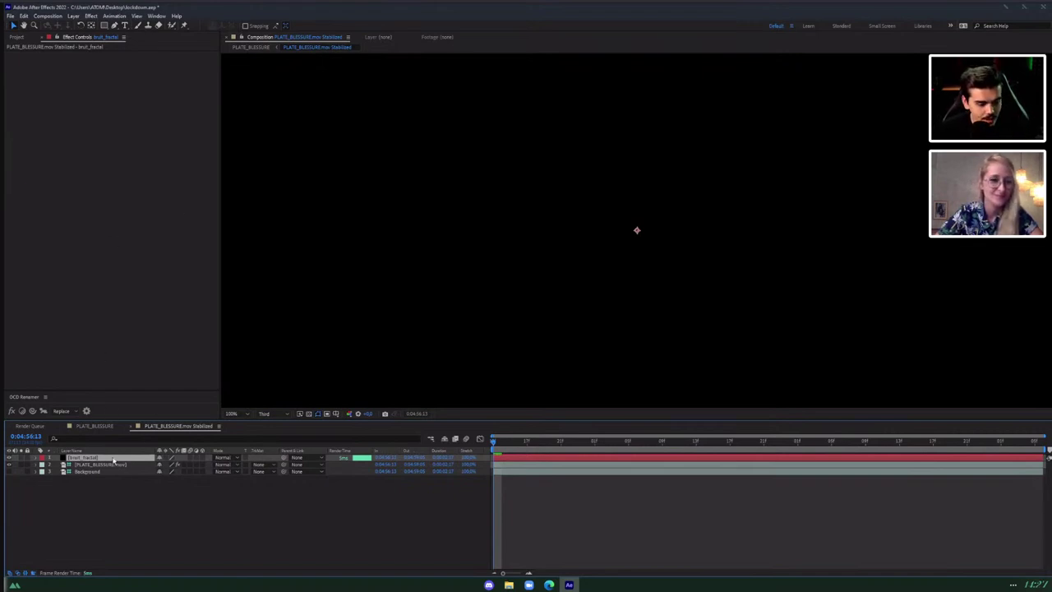
Apply the Fractal Noise effect to the brut_fractal solid.
key(ctrl+space)
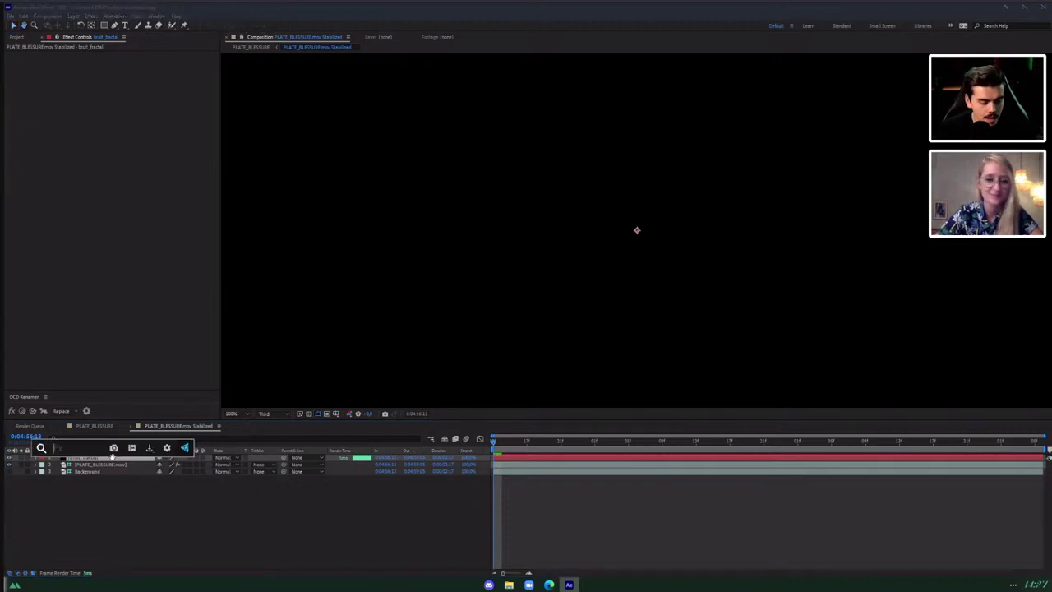
text(fract)
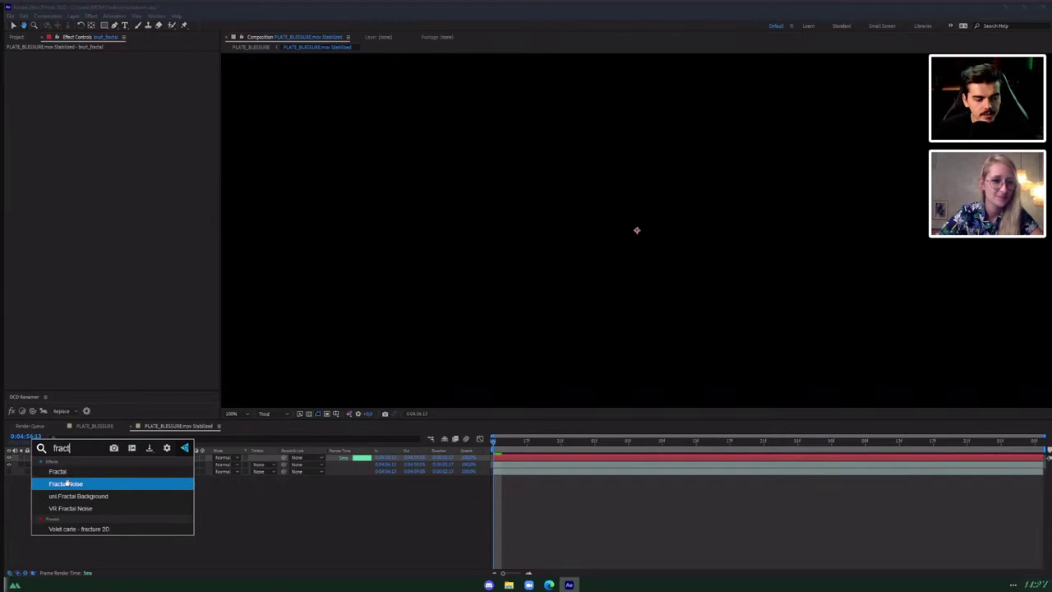
click(67, 484)
scroll(587, 279, down, 1)
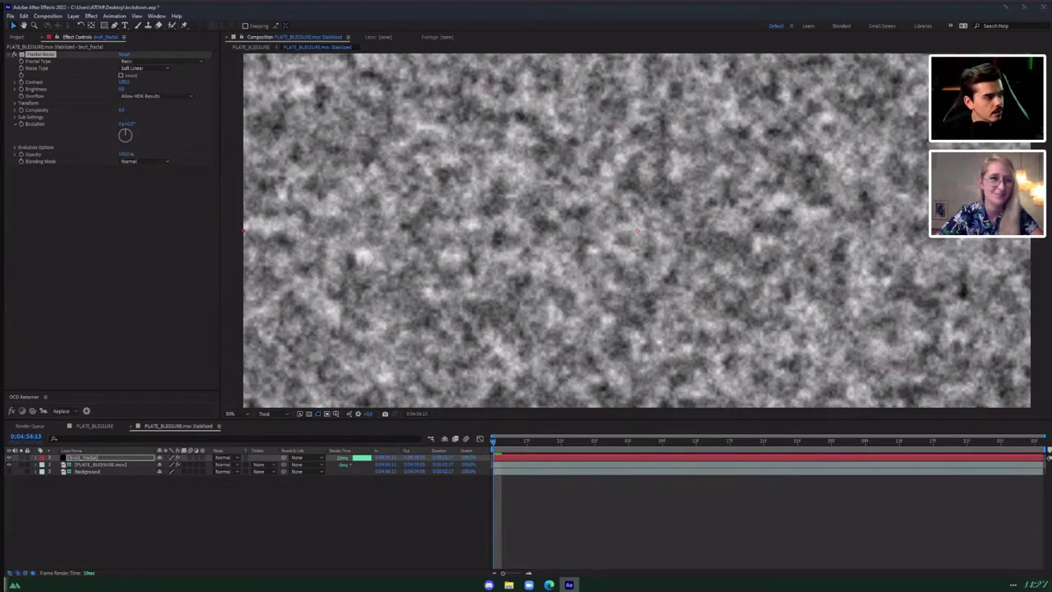
Lower the brut_fractal layer's opacity until the cheek patch shows through the noise.
click(101, 460)
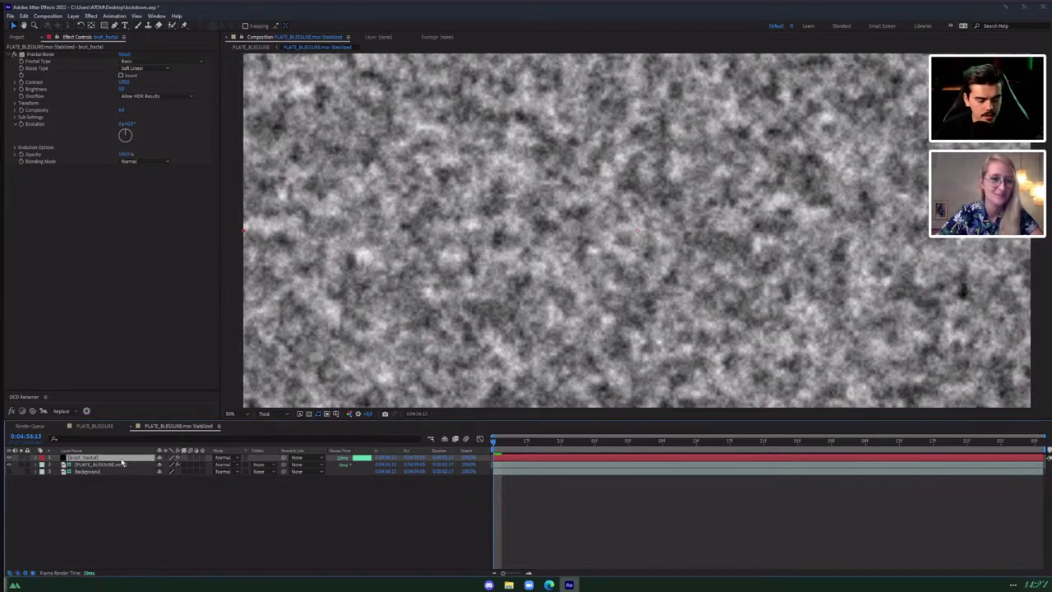
key(t)
click(157, 465)
drag(157, 464, 134, 465)
scroll(585, 233, up, 2)
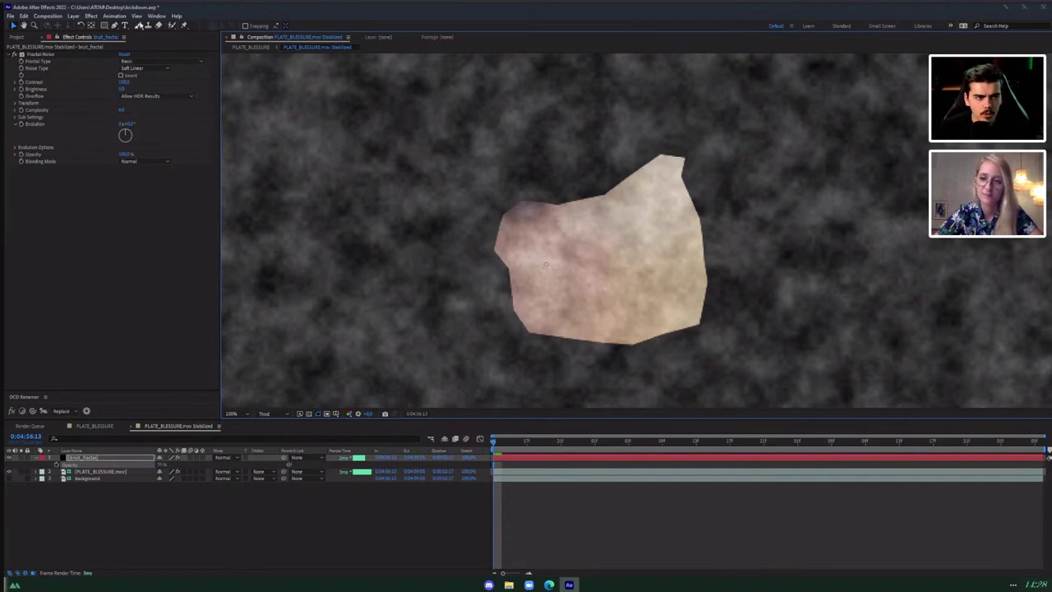
Draw a closed, curved mask on the brut_fractal layer following the inside of the cheek patch's outline with the Pen tool.
click(114, 26)
click(88, 460)
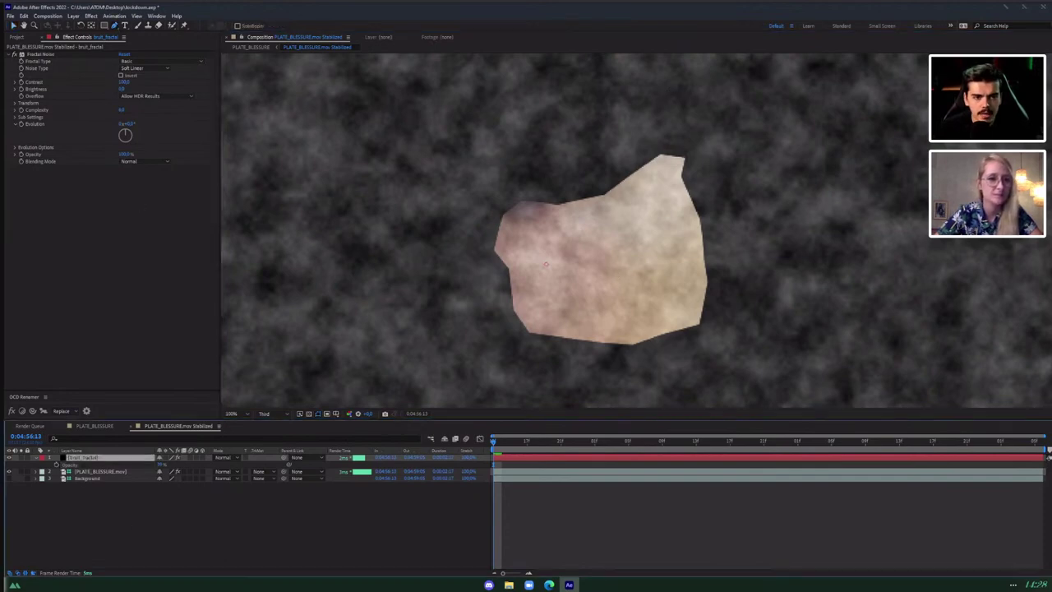
click(658, 187)
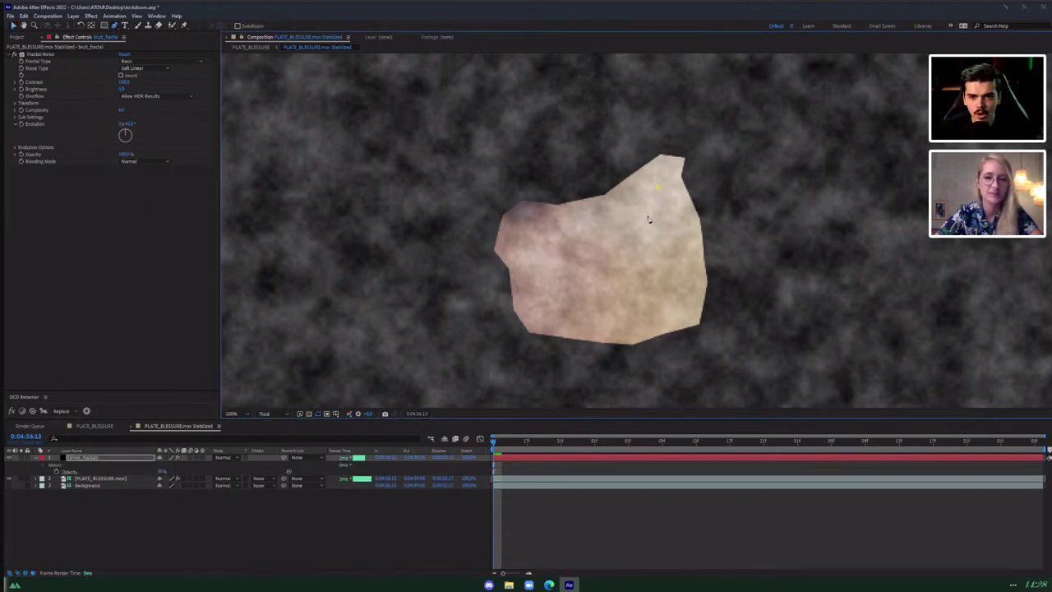
drag(634, 221, 613, 226)
click(561, 229)
click(534, 234)
click(529, 260)
click(536, 303)
click(578, 322)
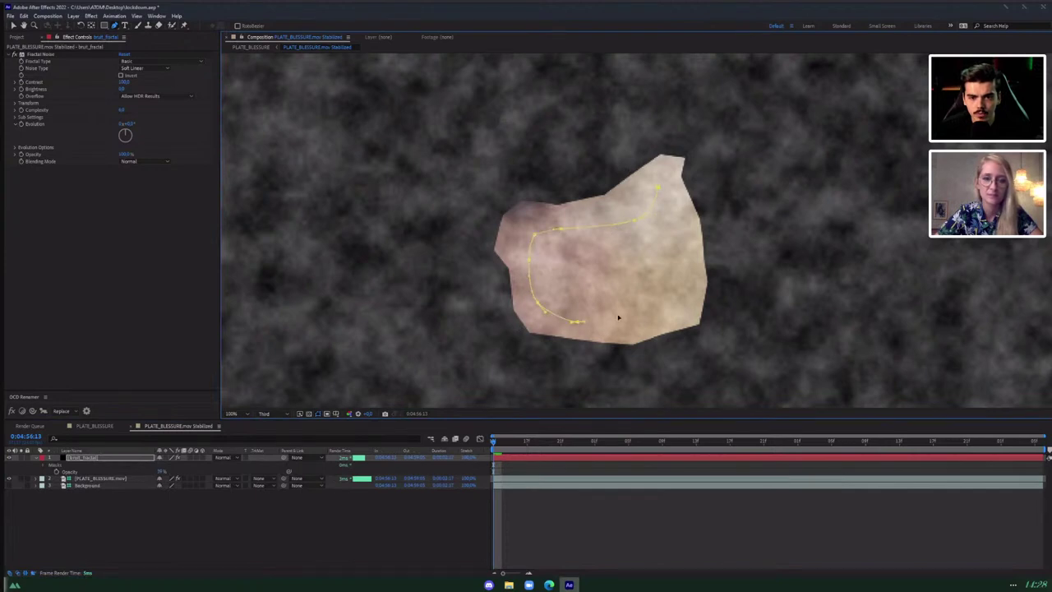
click(630, 310)
click(687, 284)
click(686, 255)
click(680, 239)
click(659, 189)
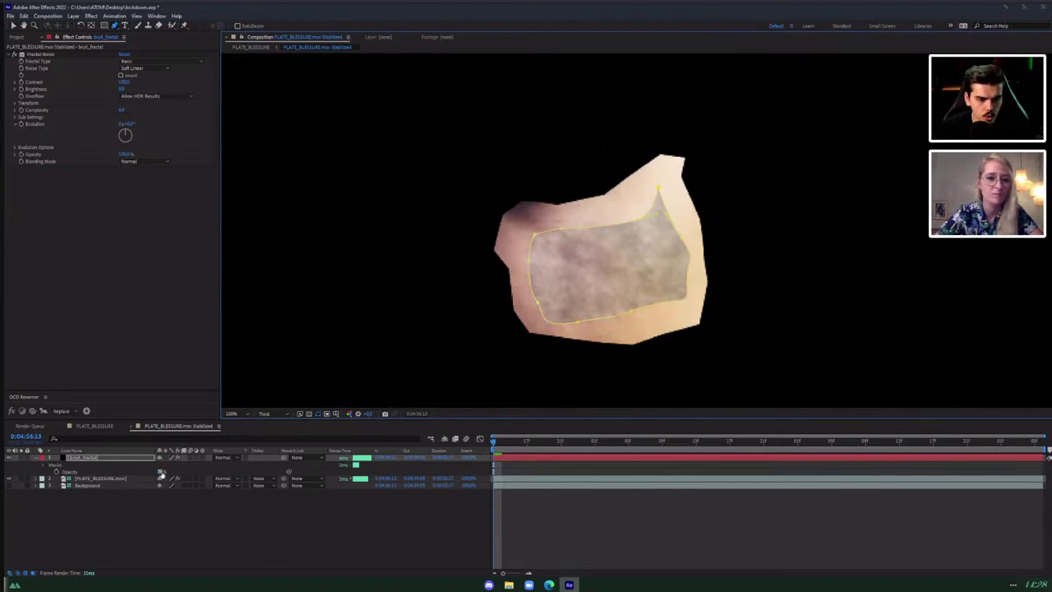
Restore the brut_fractal layer's opacity to 100% and feather its mask by about 76 pixels.
click(162, 471)
click(269, 542)
click(71, 458)
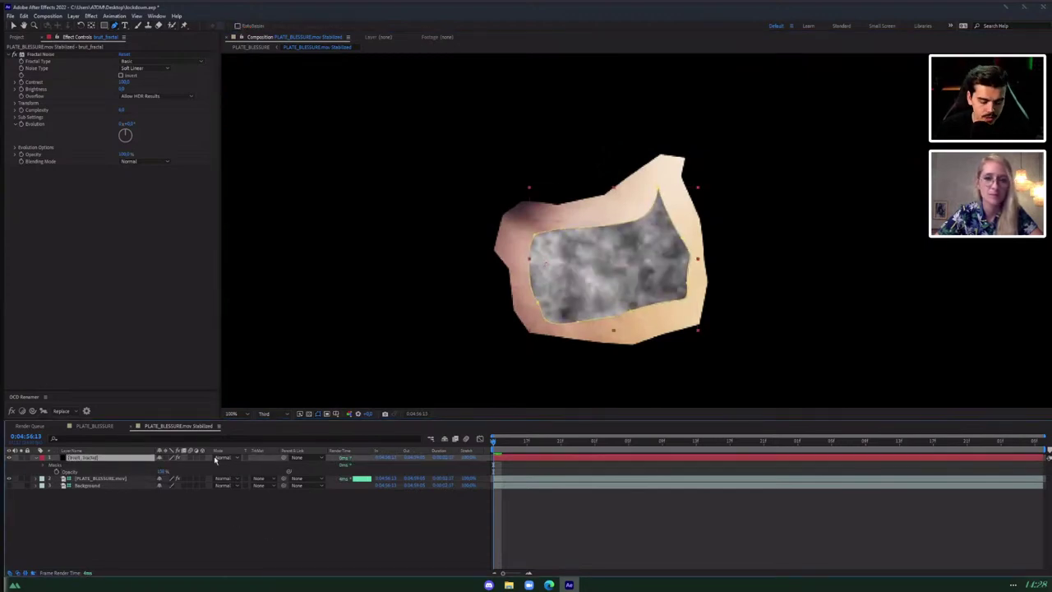
key(m)
key(m)
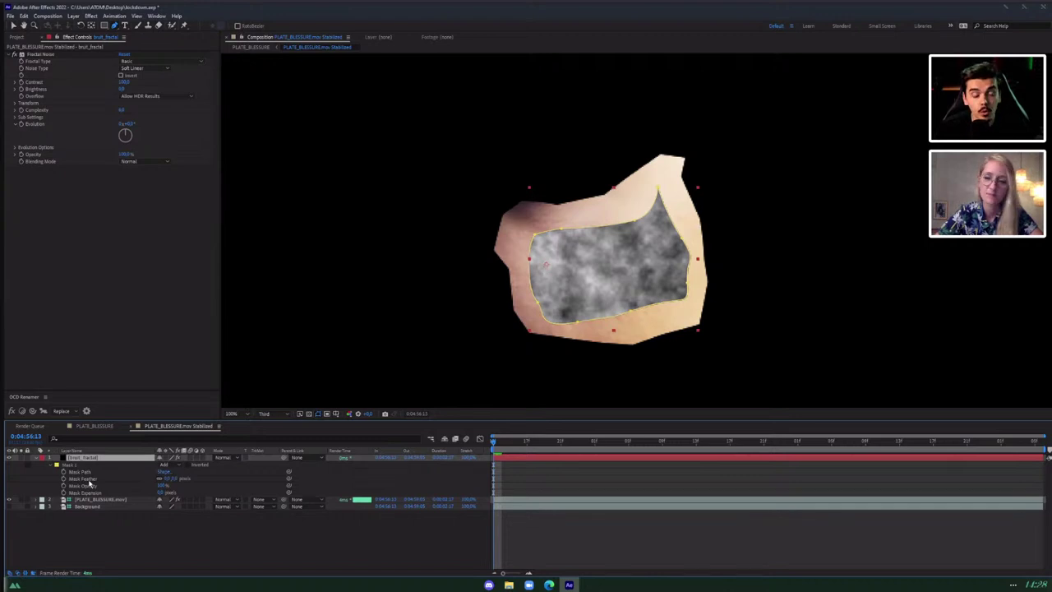
drag(168, 479, 197, 475)
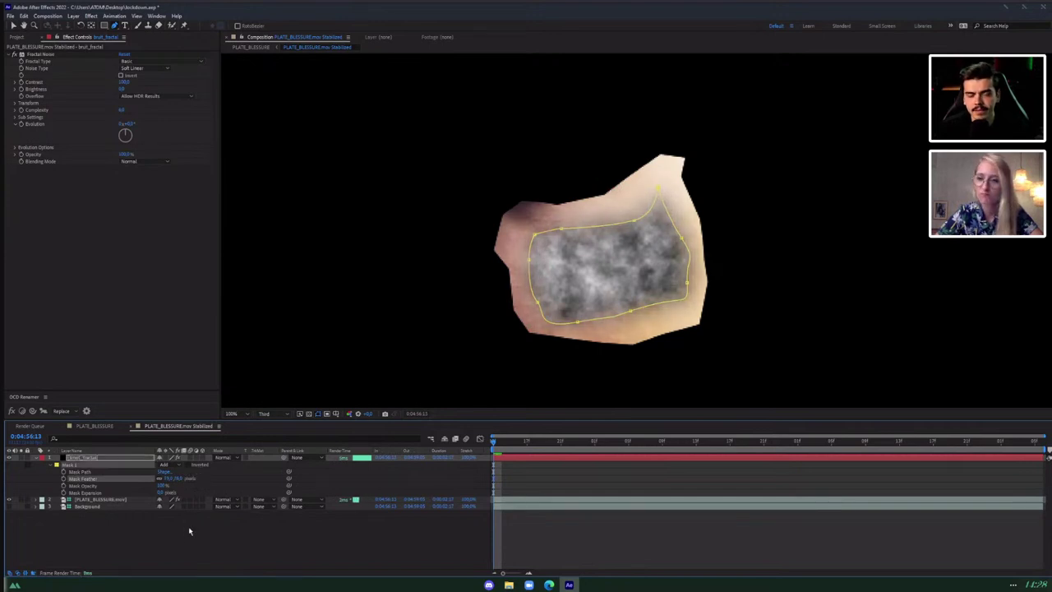
click(169, 538)
Raise the complexity of brut_fractal's Fractal Noise effect and slightly adjust its contrast.
click(96, 460)
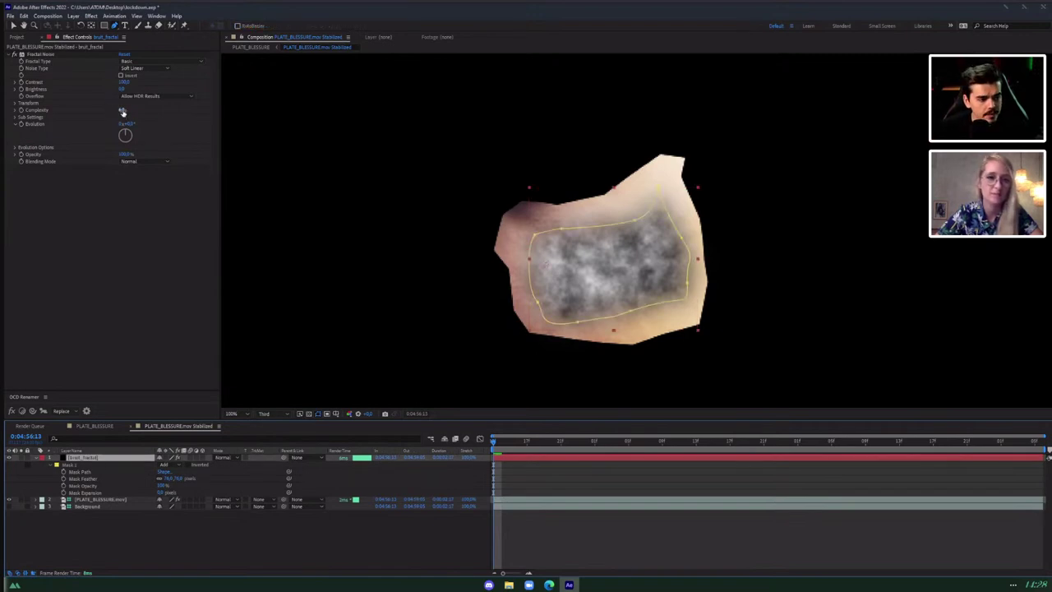
drag(122, 111, 41, 110)
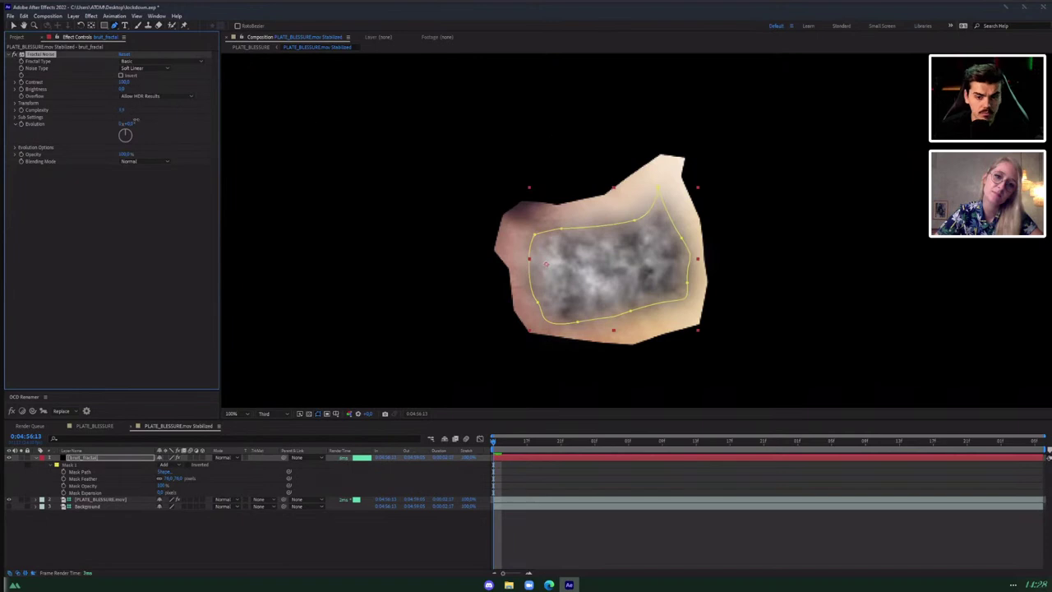
drag(135, 120, 157, 121)
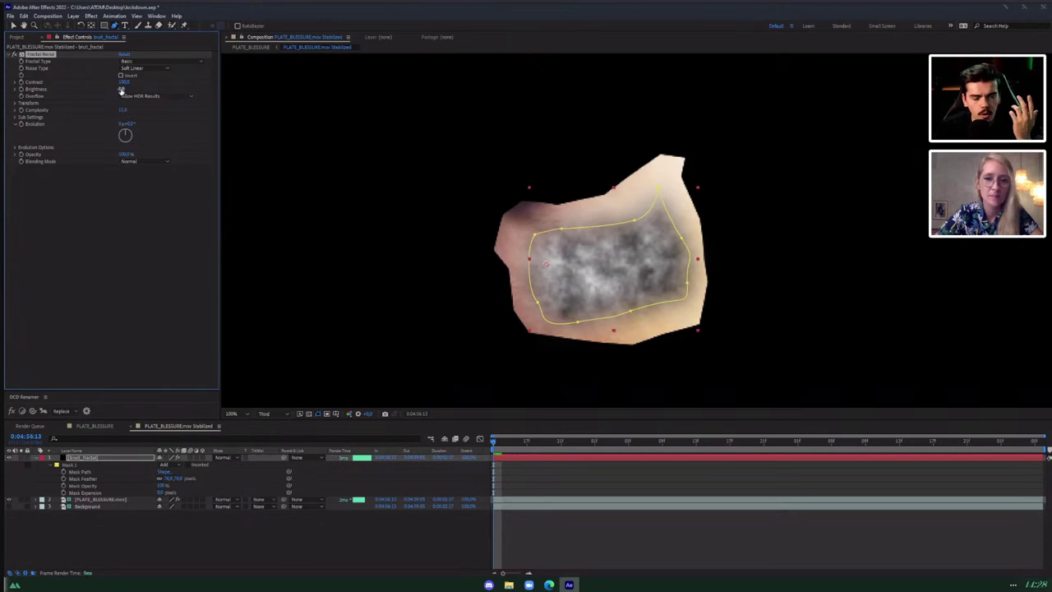
mouse_move(122, 89)
mouse_down()
mouse_move(110, 88)
mouse_move(131, 82)
mouse_up()
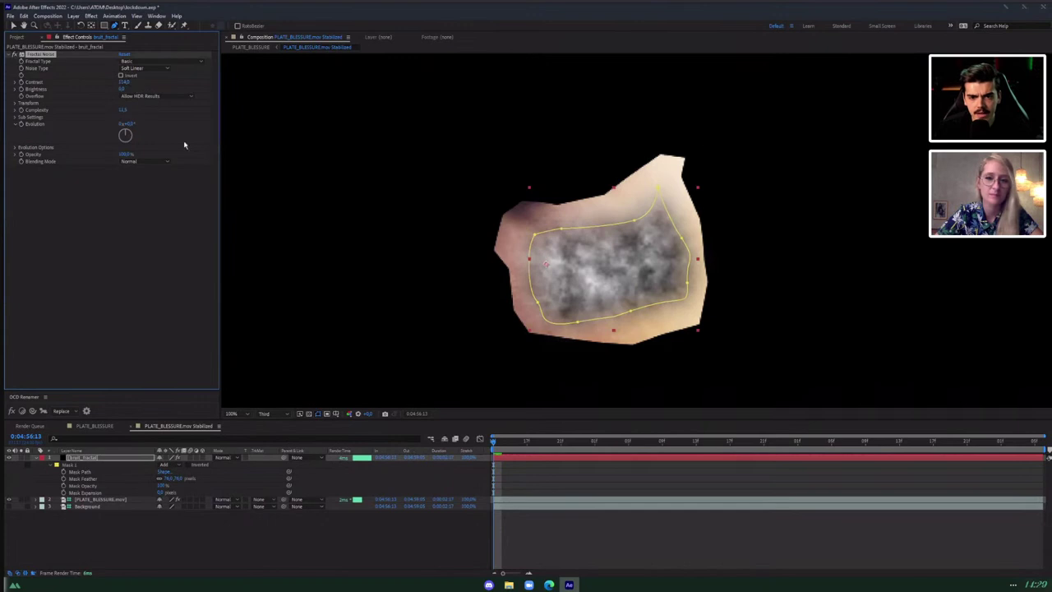
Rename the Lockdown-tracked tattoo layer in the PLATE_BLESSURE composition as blessure.
click(104, 429)
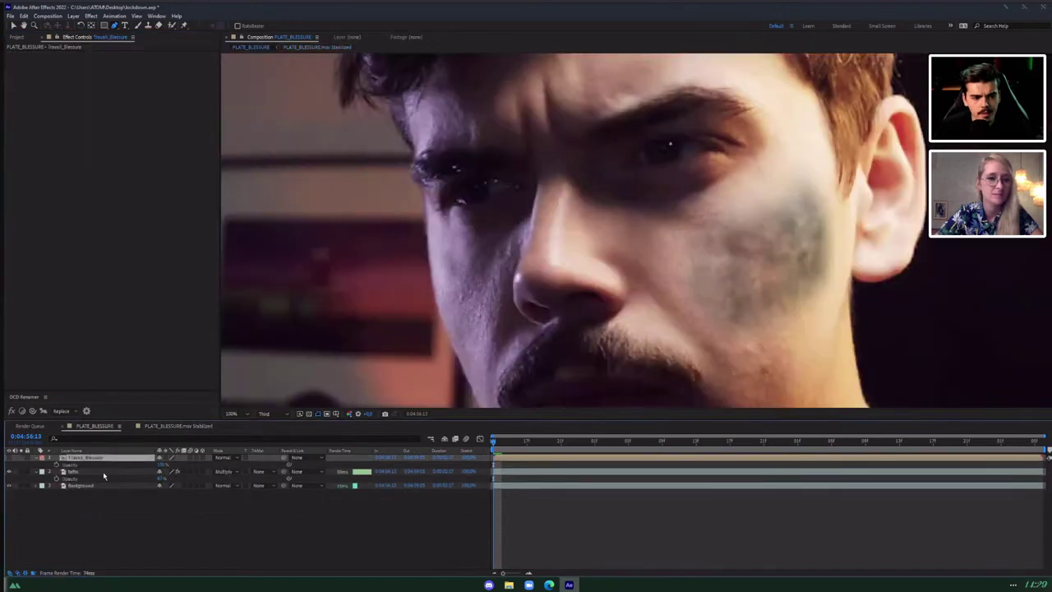
click(90, 471)
click(224, 472)
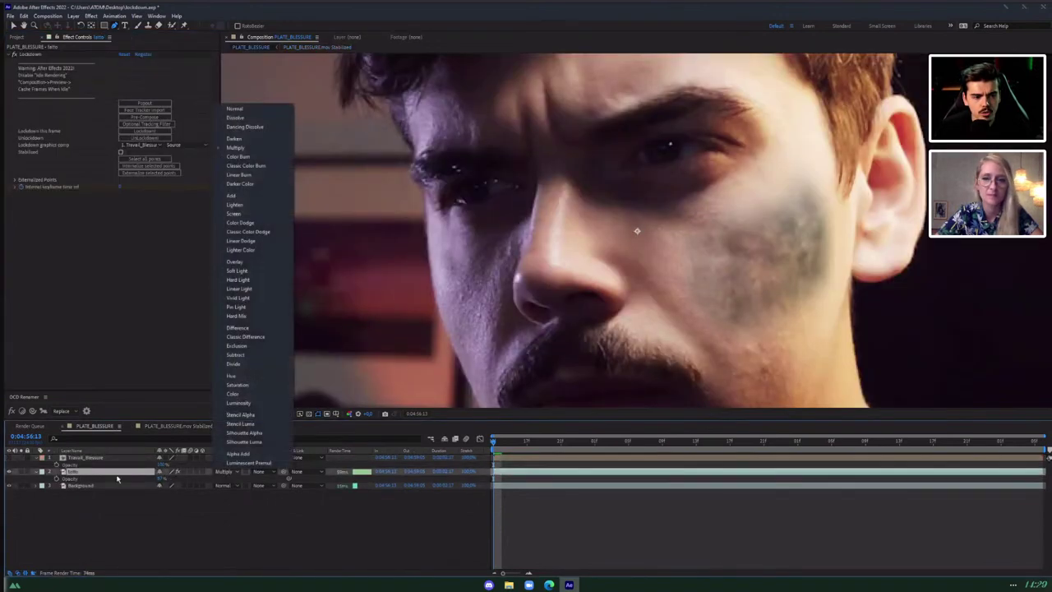
click(87, 479)
right_click(99, 467)
click(104, 459)
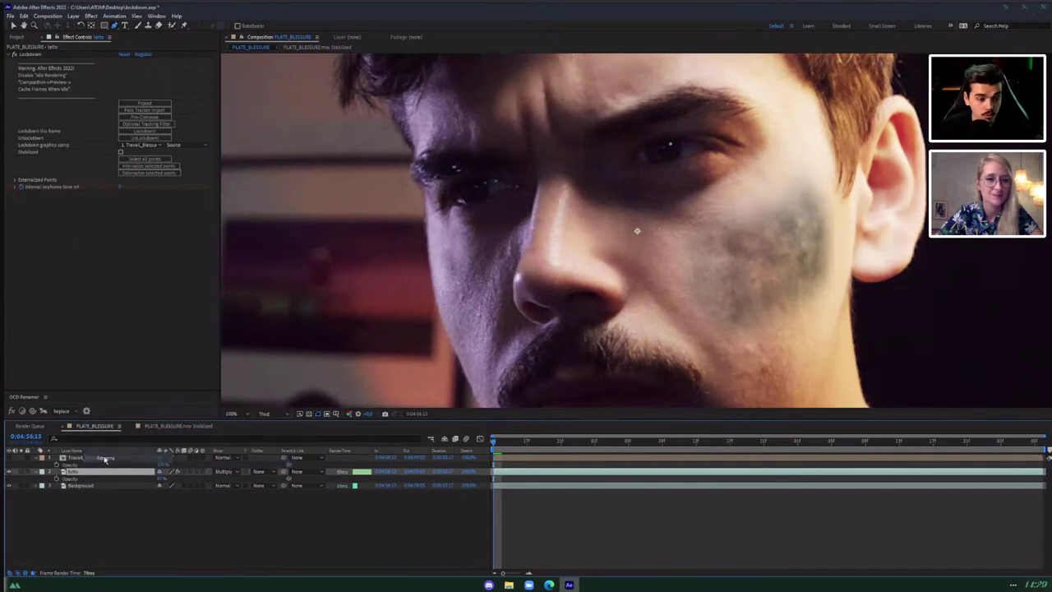
text(blessure)
key(Return)
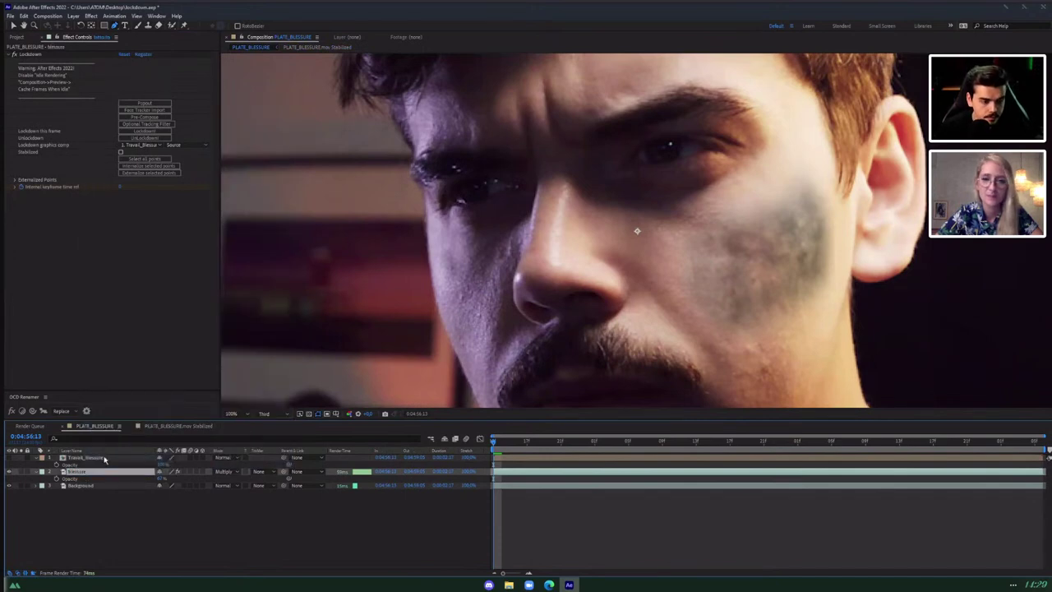
Set the blessure layer's blending mode to Soft Light and compare the cheek with the layer hidden and shown.
click(223, 471)
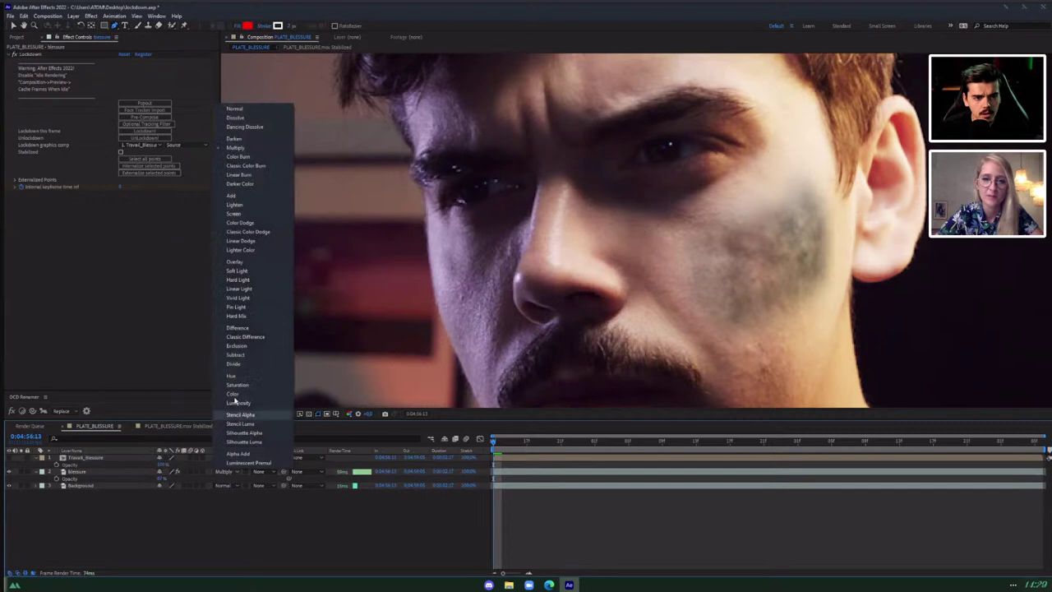
click(247, 271)
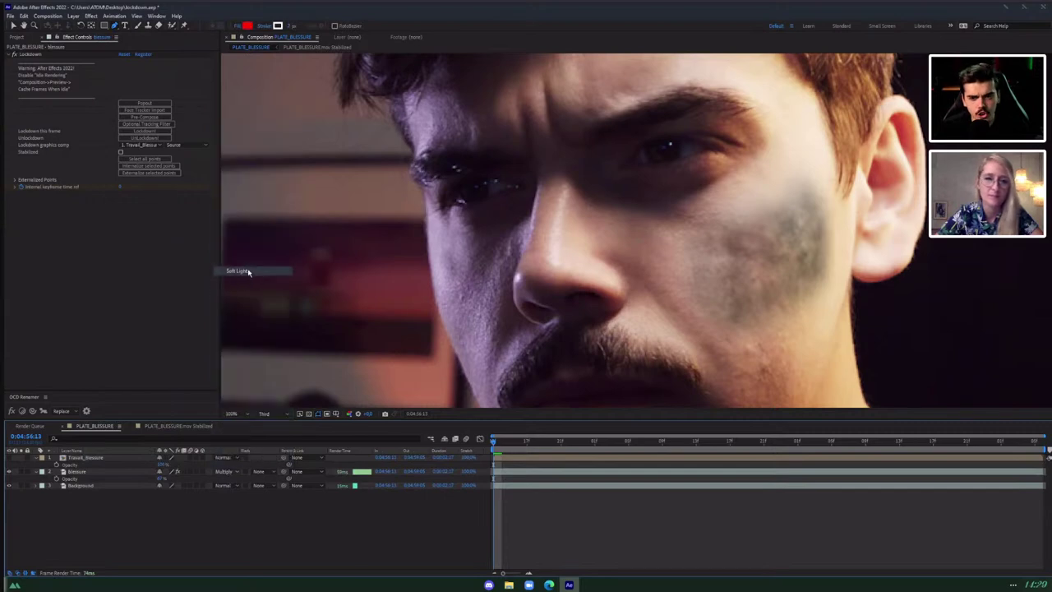
drag(663, 258, 613, 288)
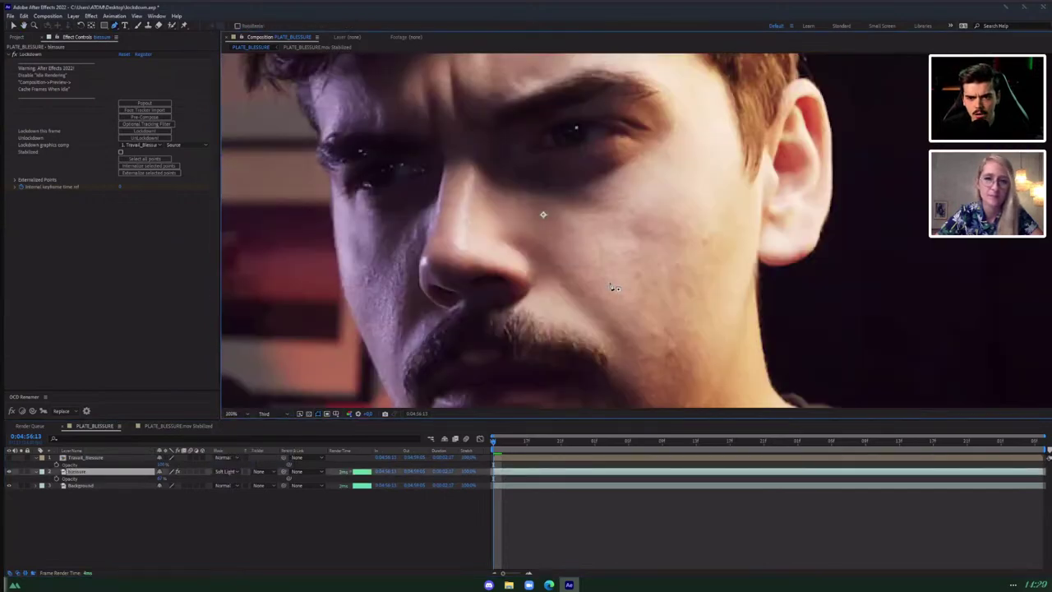
click(9, 472)
click(9, 472)
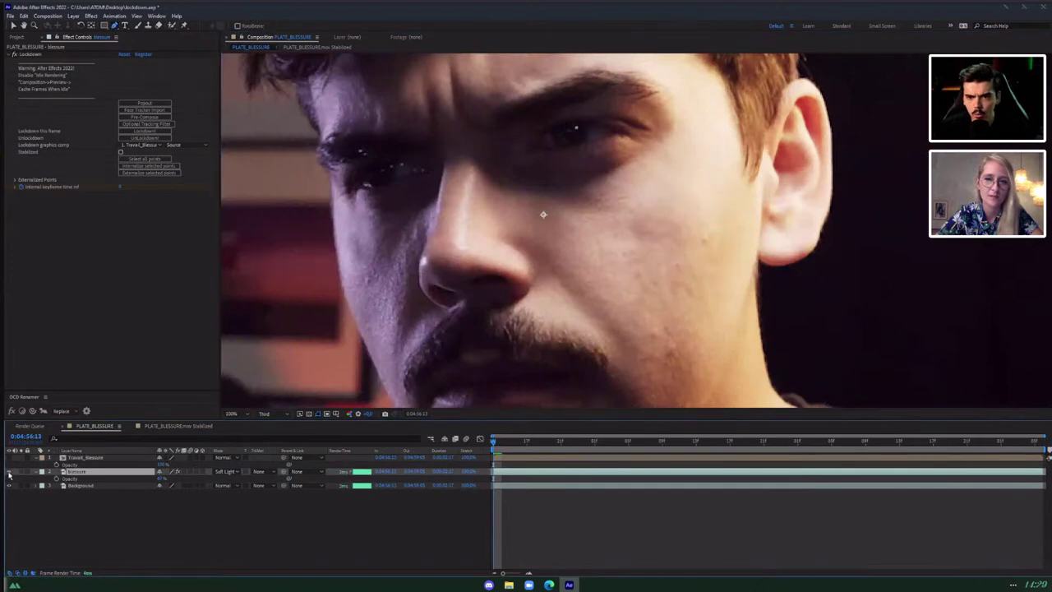
click(9, 472)
click(9, 472)
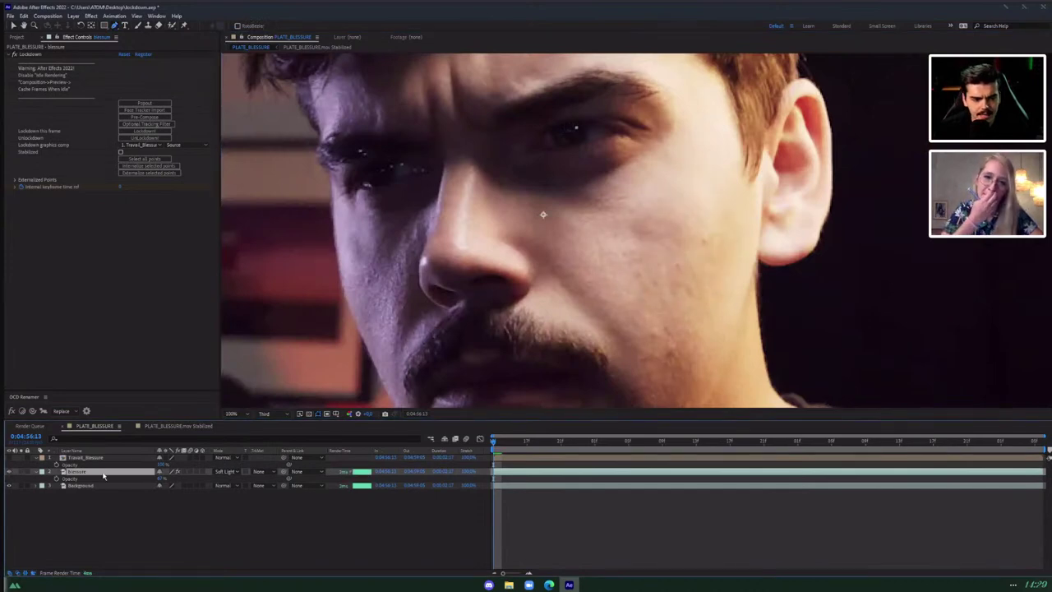
Strongly increase the contrast of brut_fractal's Fractal Noise in the stabilized composition.
click(180, 426)
click(83, 465)
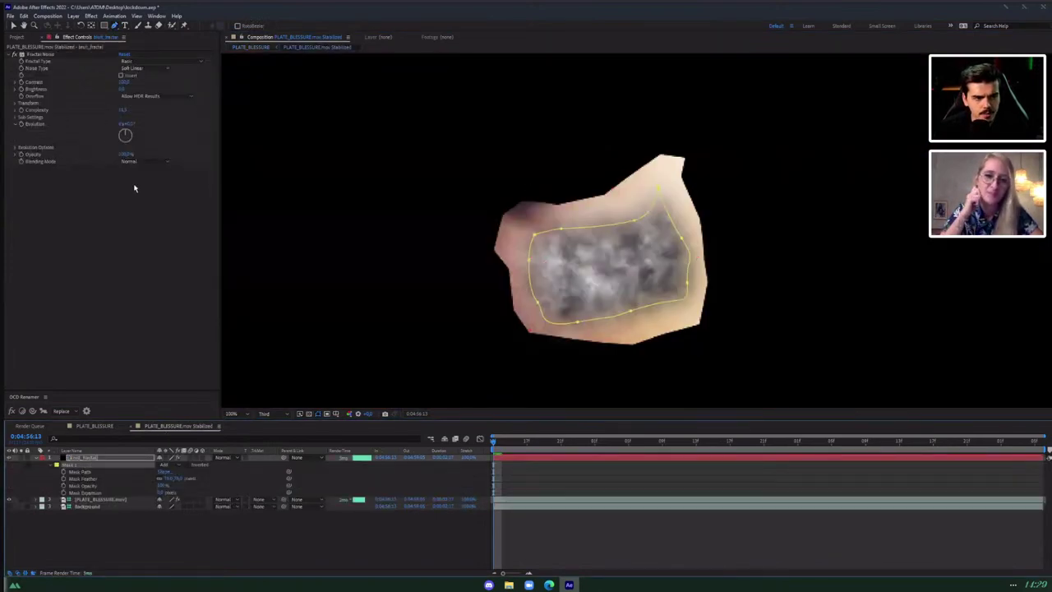
drag(125, 82, 182, 82)
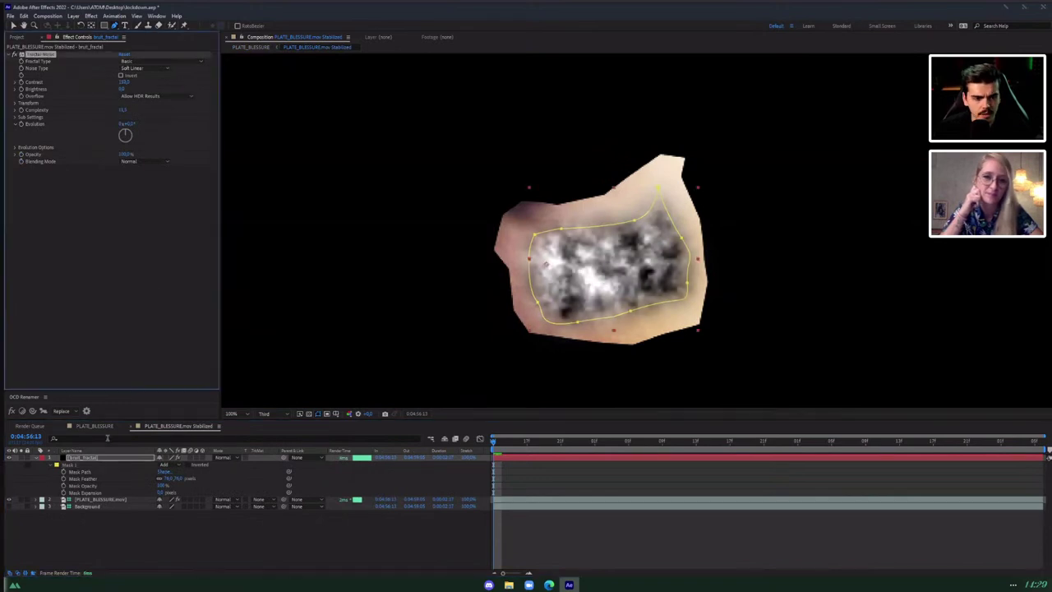
Inspect the noise texture on the cheek in the PLATE_BLESSURE composition at several moments of the shot.
click(102, 429)
scroll(630, 291, down, 1)
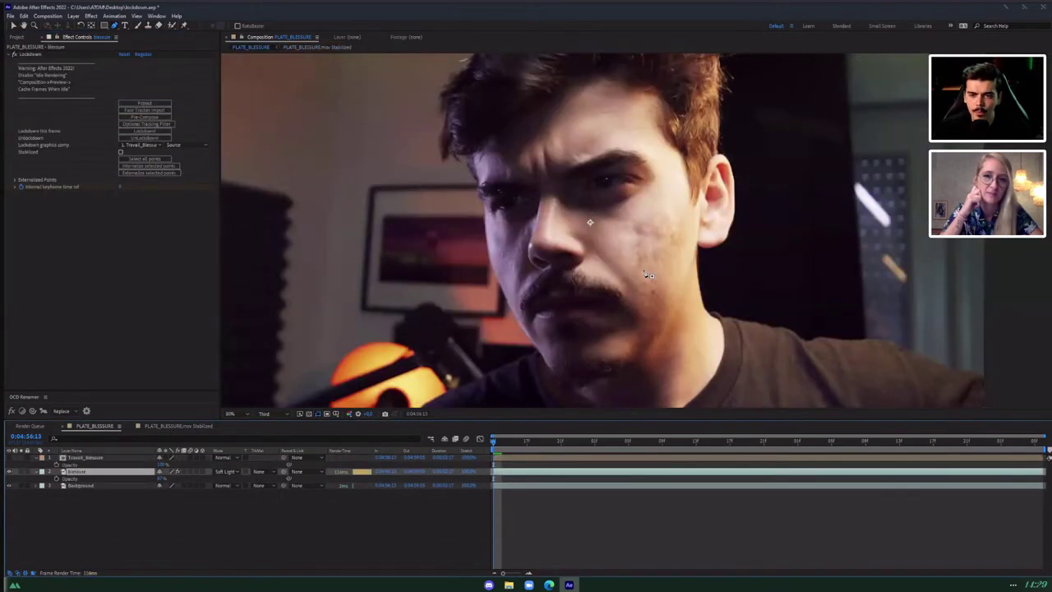
scroll(648, 274, up, 1)
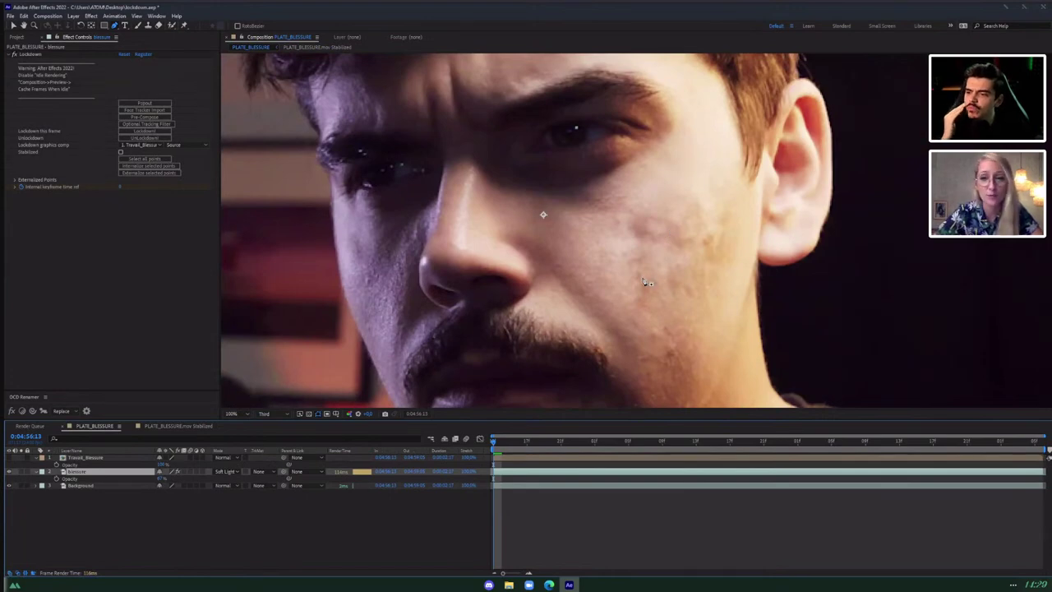
drag(510, 442, 647, 452)
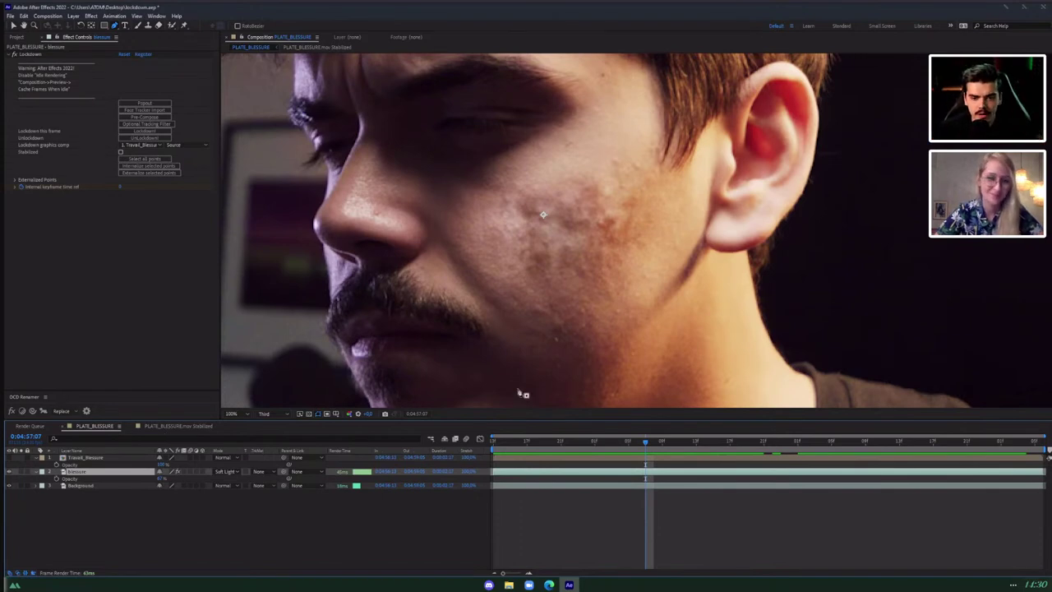
drag(646, 451, 596, 440)
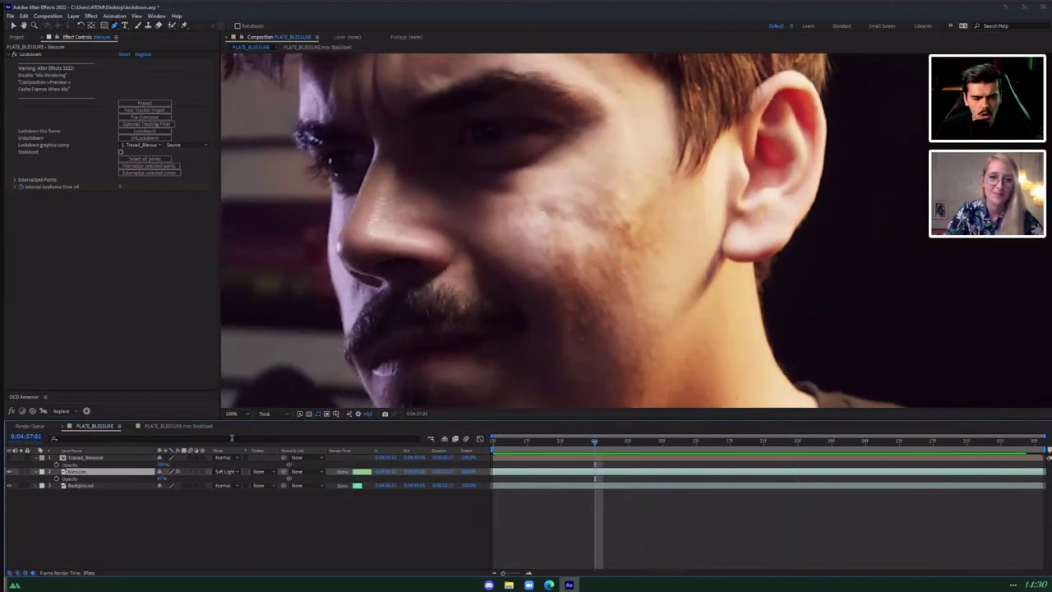
Lock the effect controls on the brut_fractal layer and return to the PLATE_BLESSURE composition.
click(180, 427)
click(89, 458)
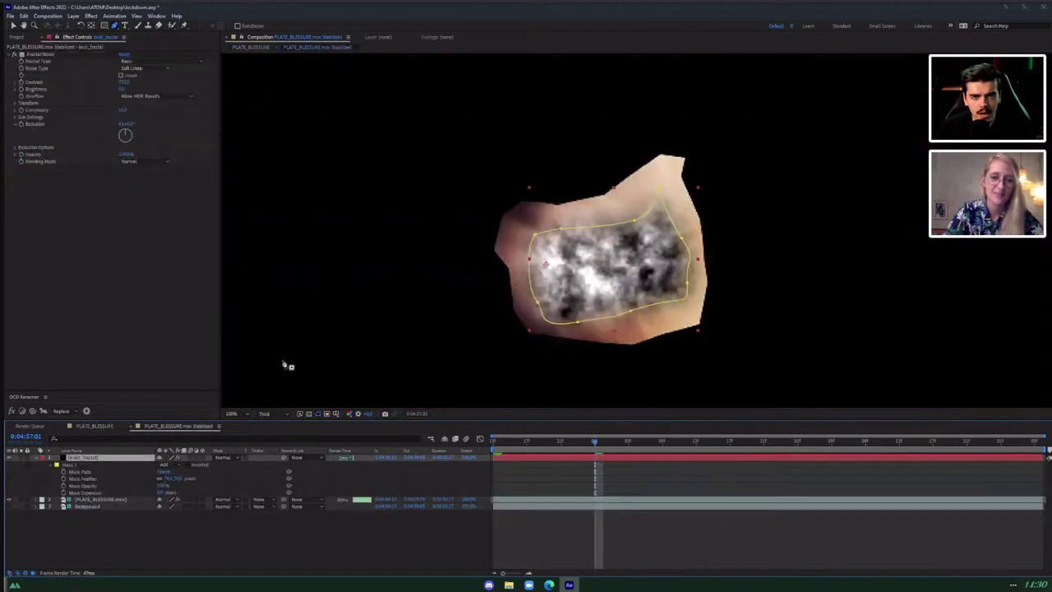
click(57, 39)
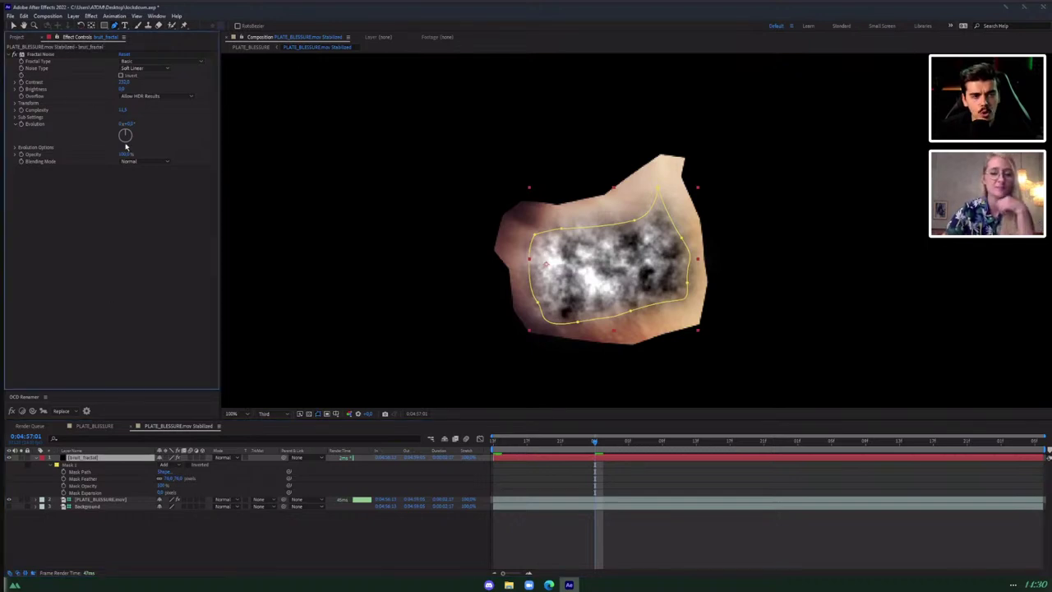
click(105, 426)
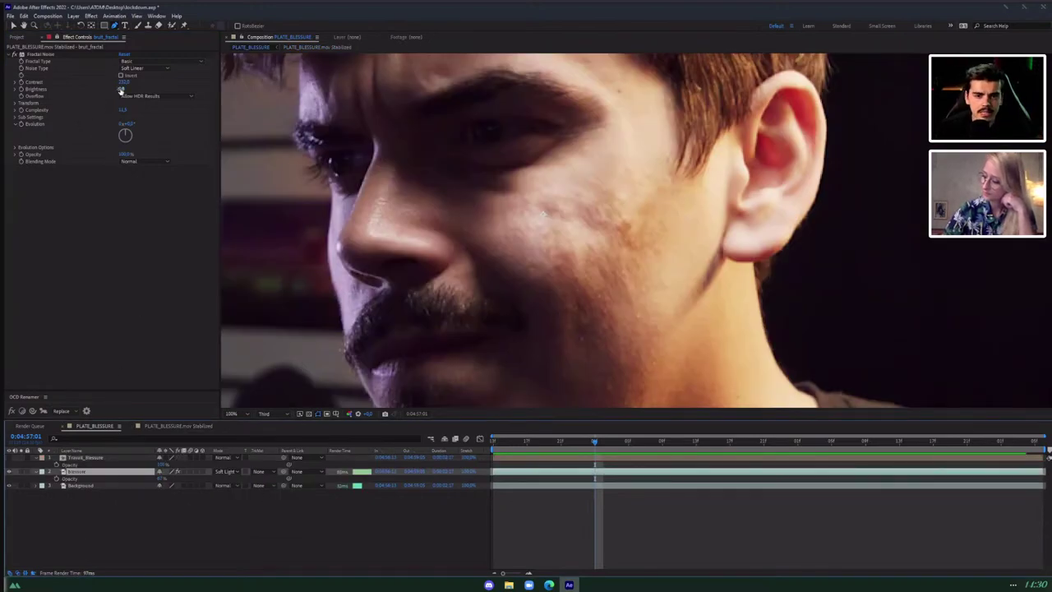
Lower the Fractal Noise brightness, raise its contrast further, and compare the texture in both compositions.
drag(120, 91, 144, 85)
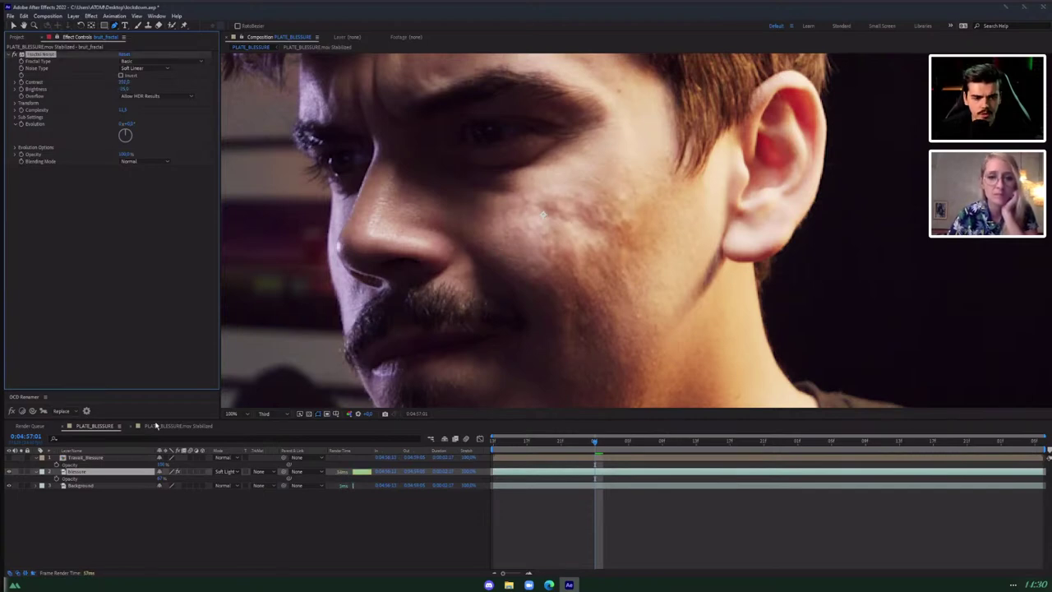
click(158, 426)
click(96, 426)
click(159, 426)
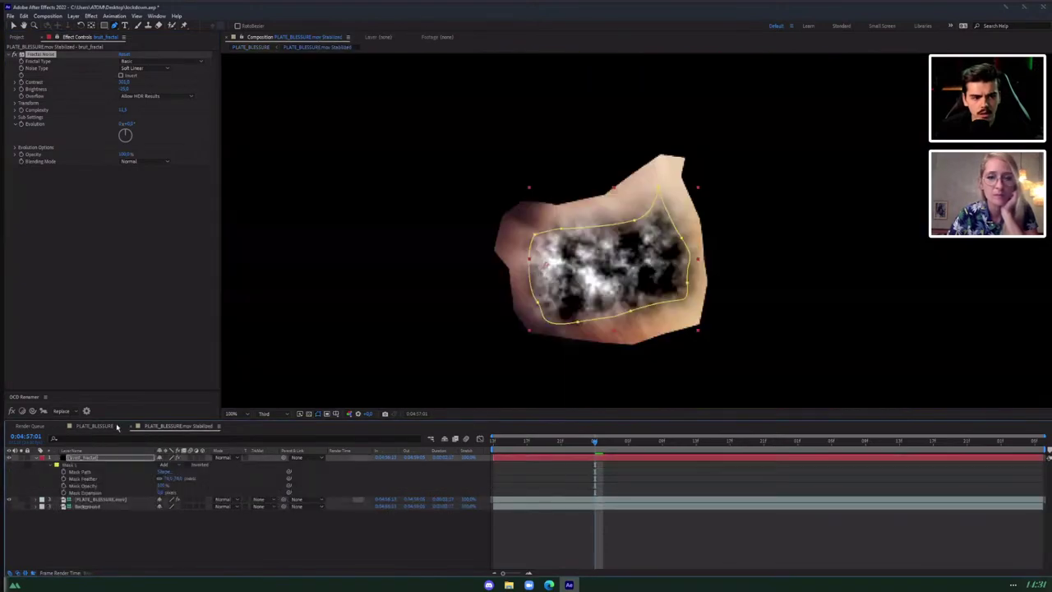
click(93, 426)
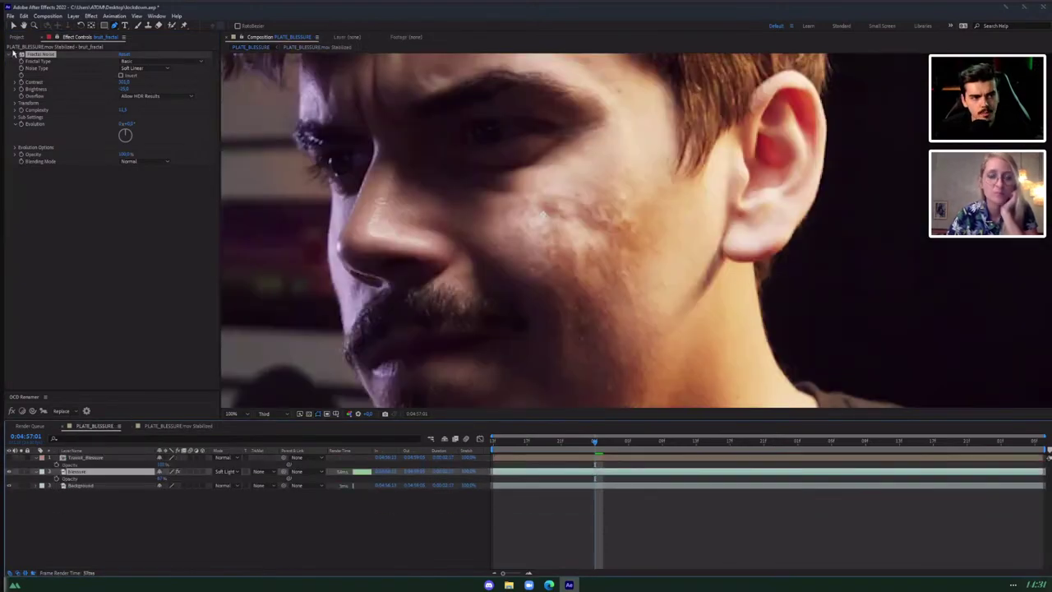
Examine the cheek texture in PLATE_BLESSURE at 0:04:56:19 and reopen the stabilized composition.
scroll(508, 190, down, 1)
drag(510, 445, 544, 441)
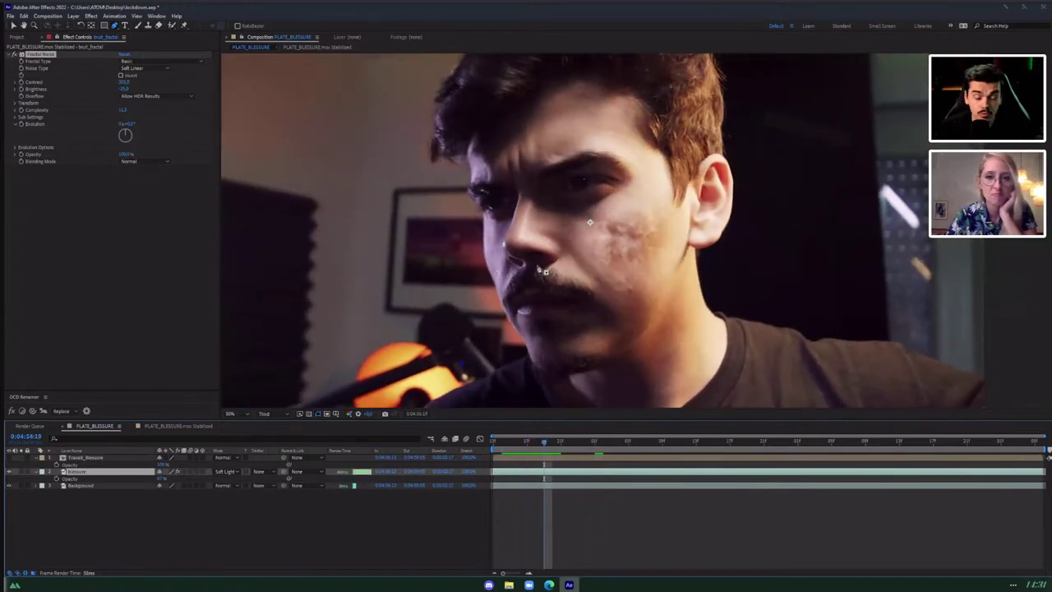
scroll(543, 270, up, 2)
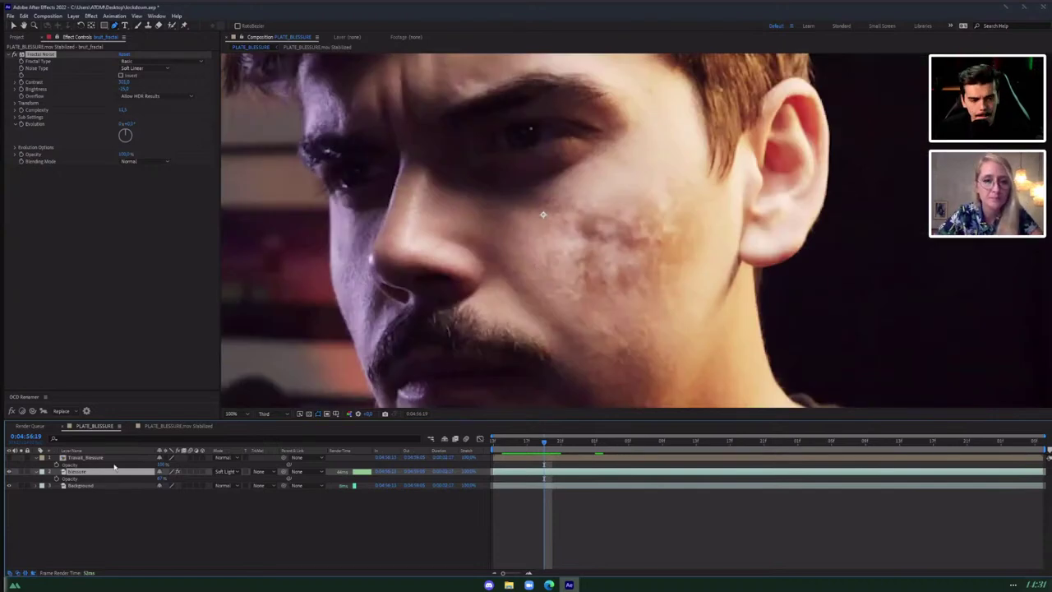
click(186, 428)
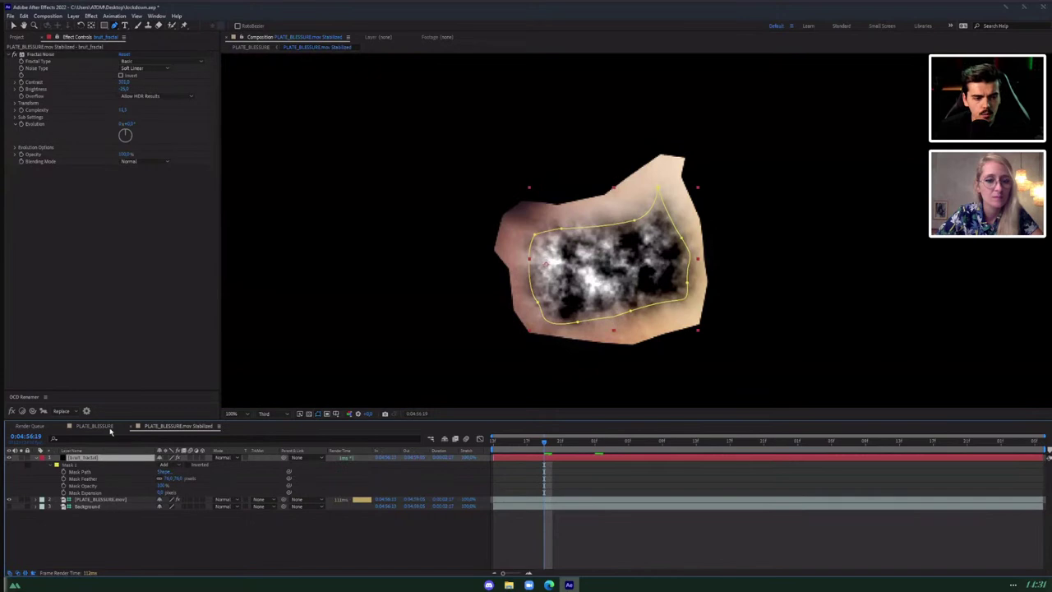
Check the cheek texture in PLATE_BLESSURE and add the uni.Unmult effect to the brut_fractal layer in the stabilized composition.
click(120, 429)
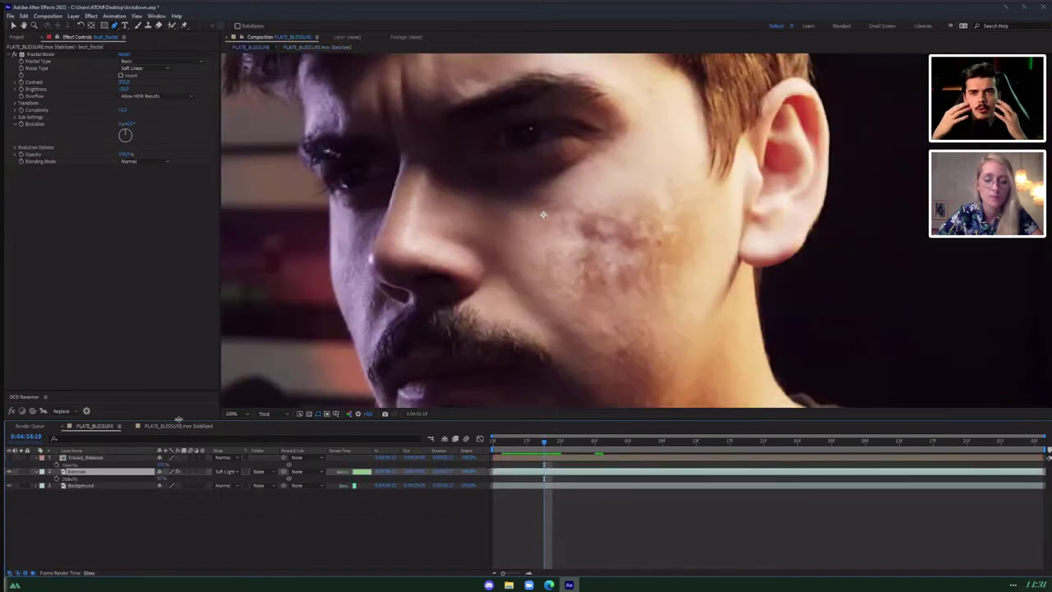
double_click(85, 467)
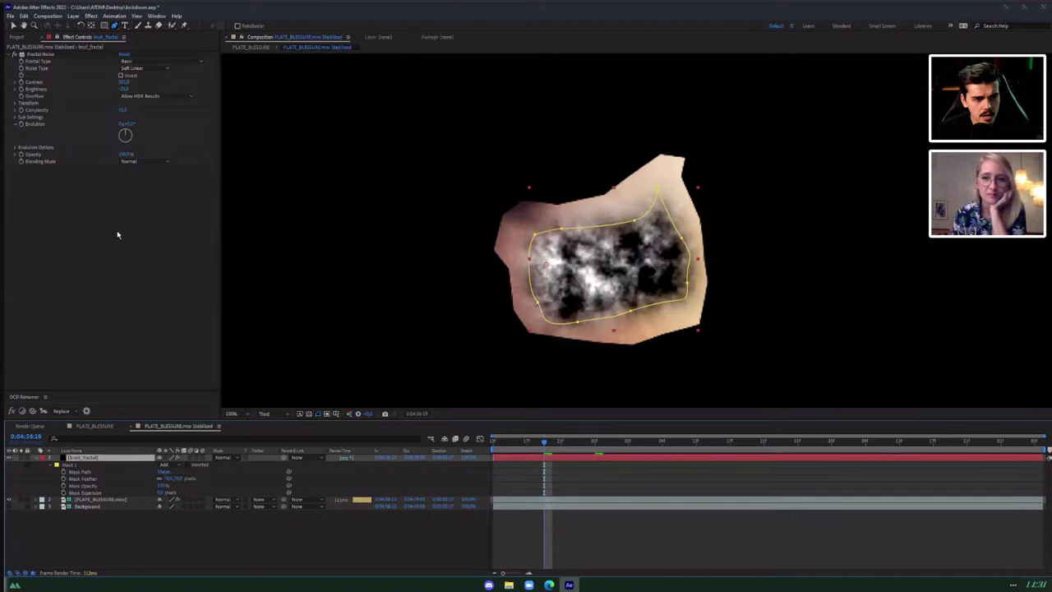
key(ctrl+space)
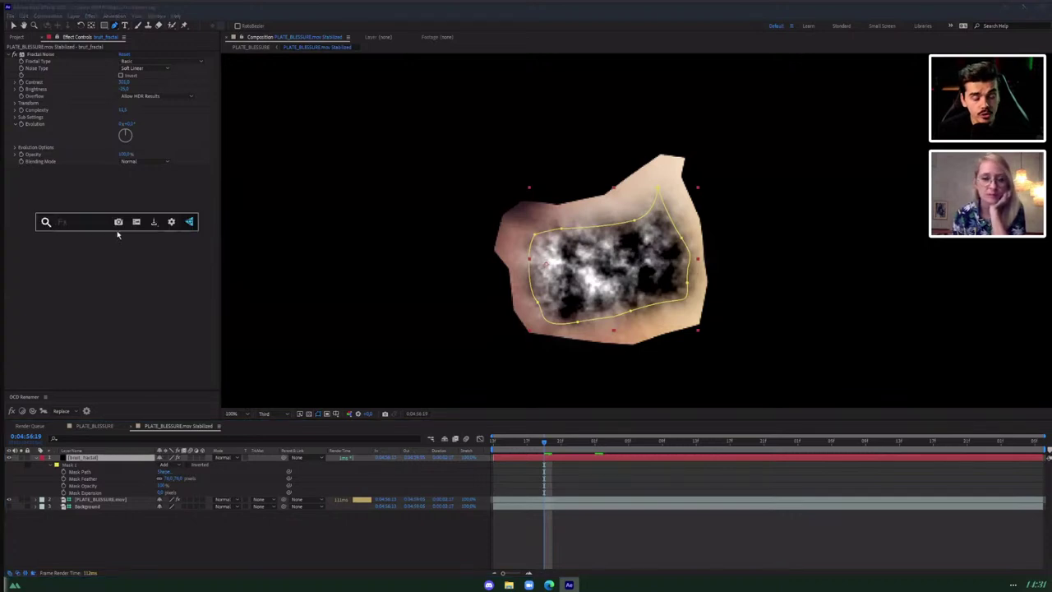
text(unmult)
key(Return)
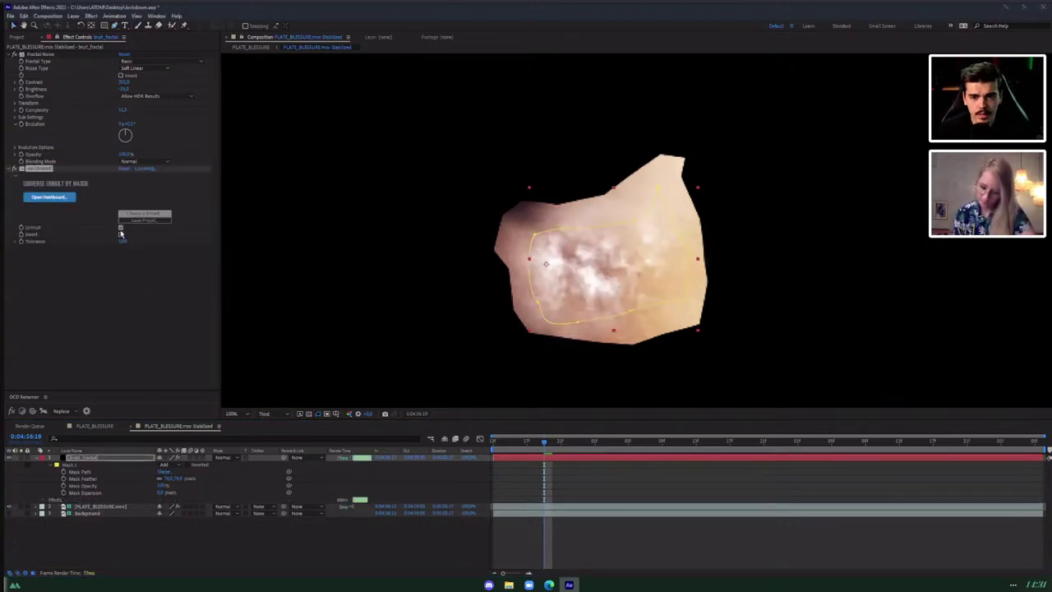
Check the unmultiplied noise in PLATE_BLESSURE and remove uni.Unmult from brut_fractal in the stabilized composition.
click(96, 425)
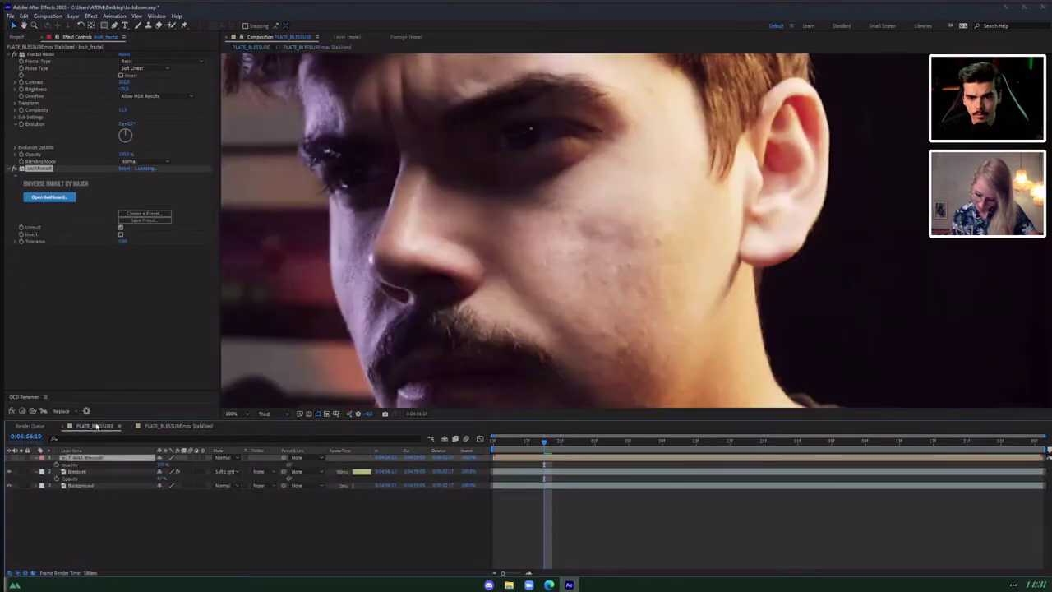
click(204, 427)
click(97, 459)
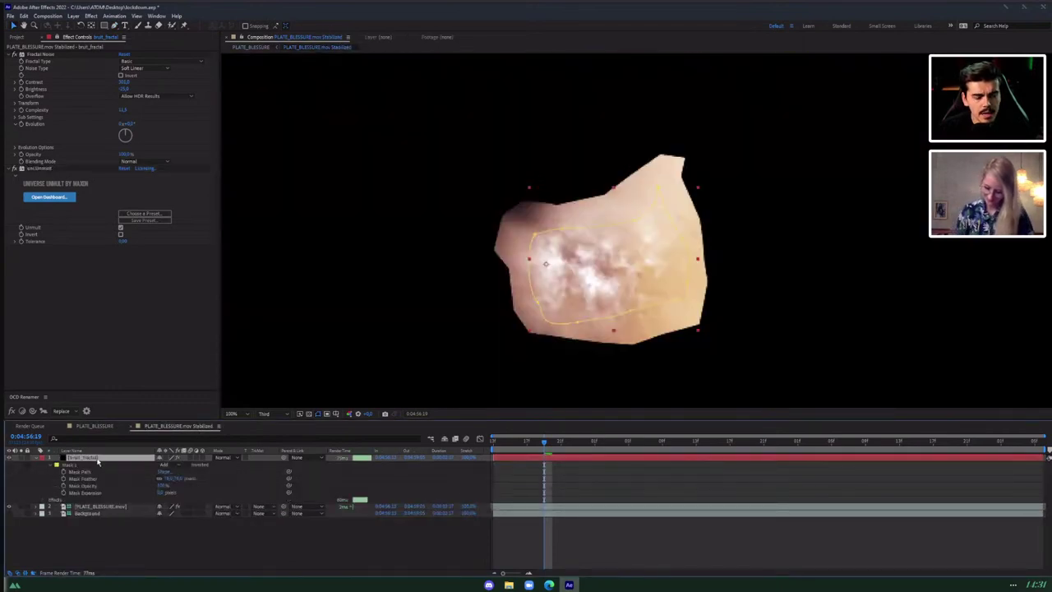
key(Return)
click(44, 169)
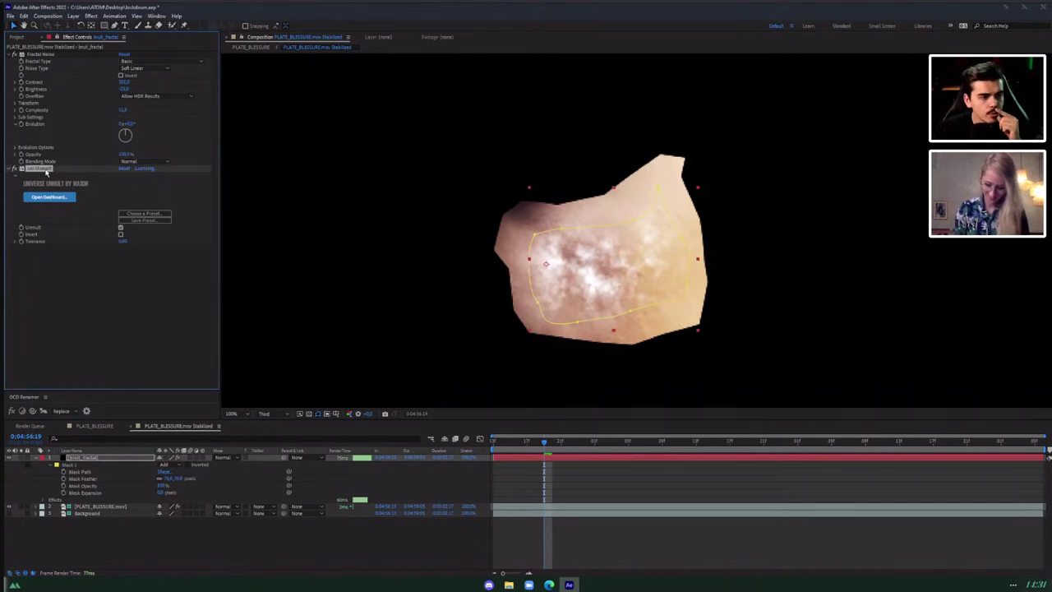
key(Delete)
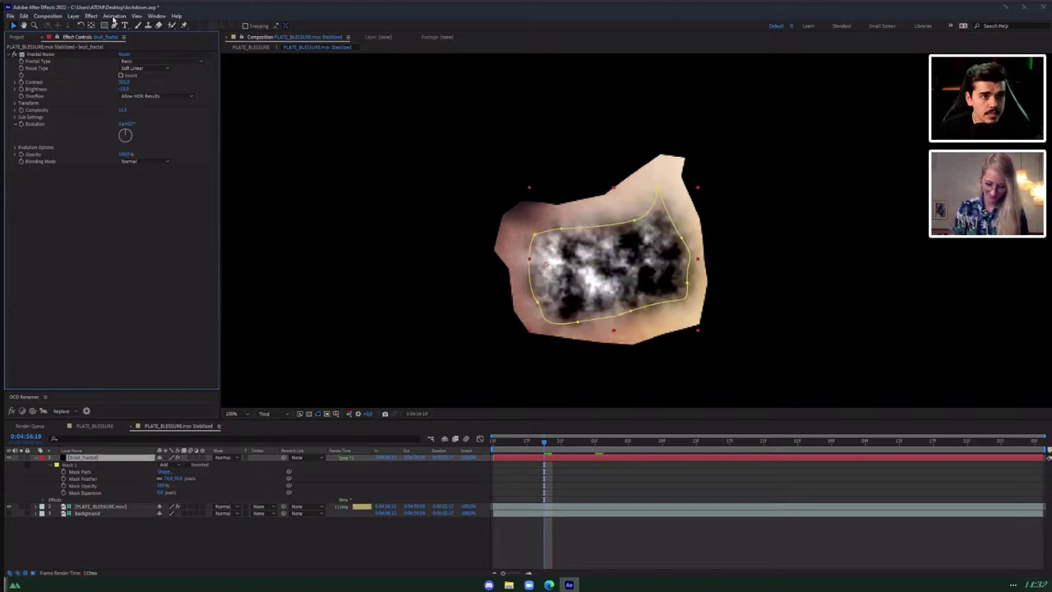
Try the recent animation preset Alpha depuis Luminosité (Unmult) on brut_fractal, inspect the patch edges, and delete the effects it added.
click(114, 16)
mouse_move(127, 43)
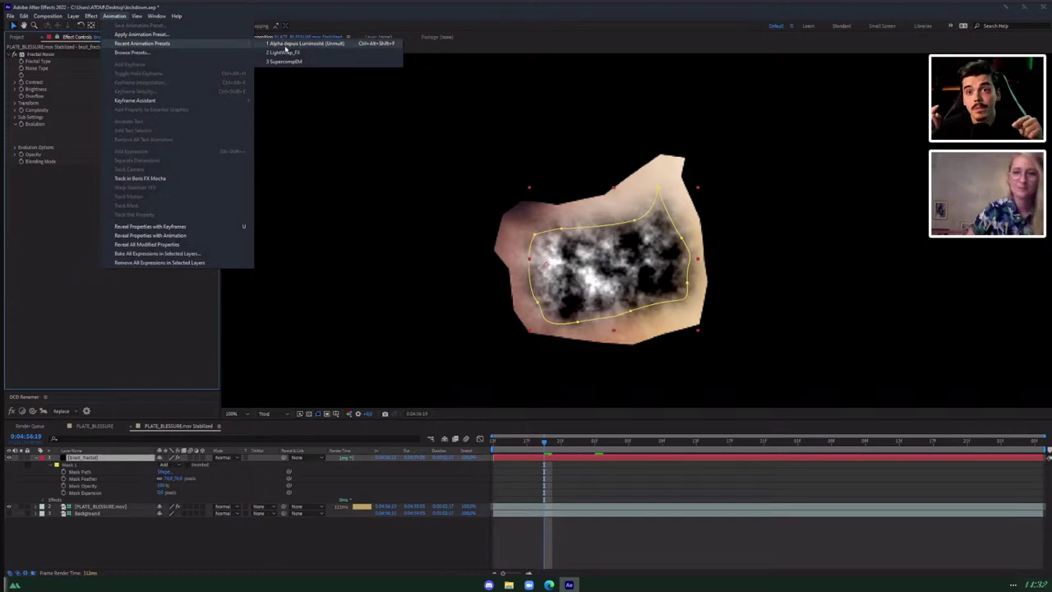
click(289, 43)
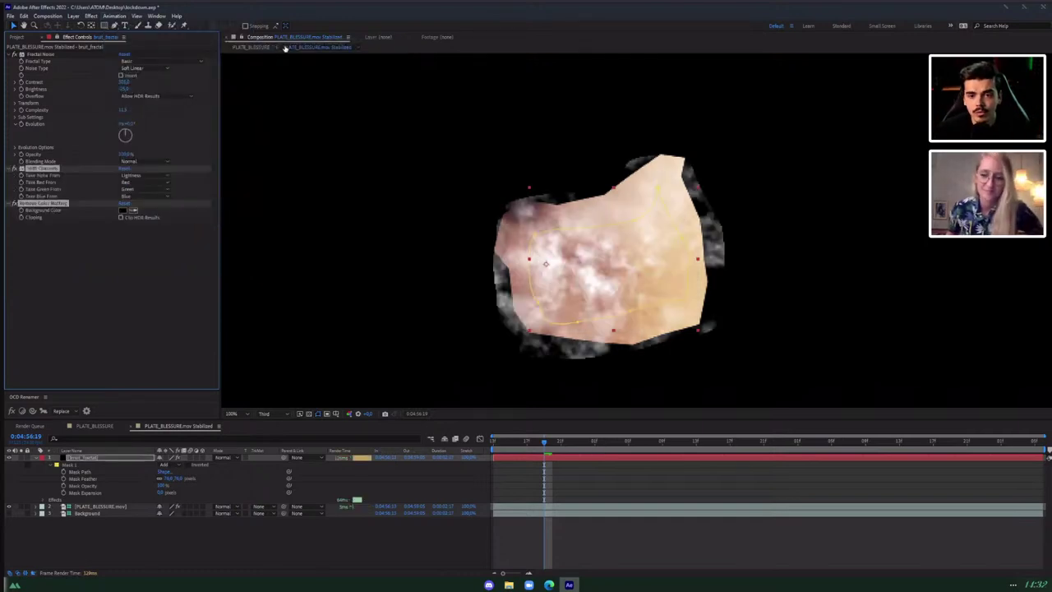
scroll(690, 301, up, 3)
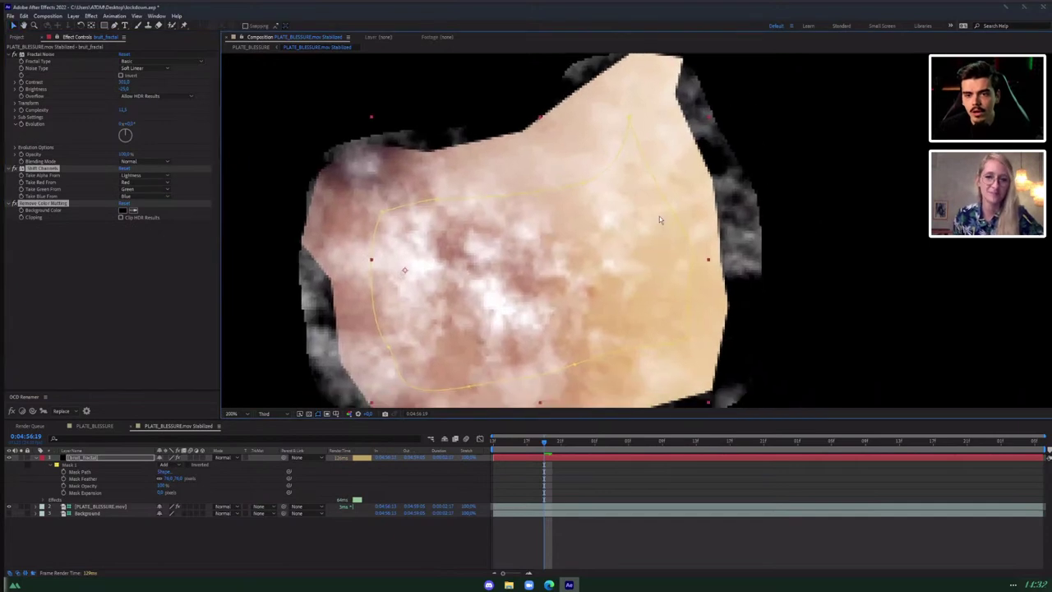
scroll(659, 216, down, 3)
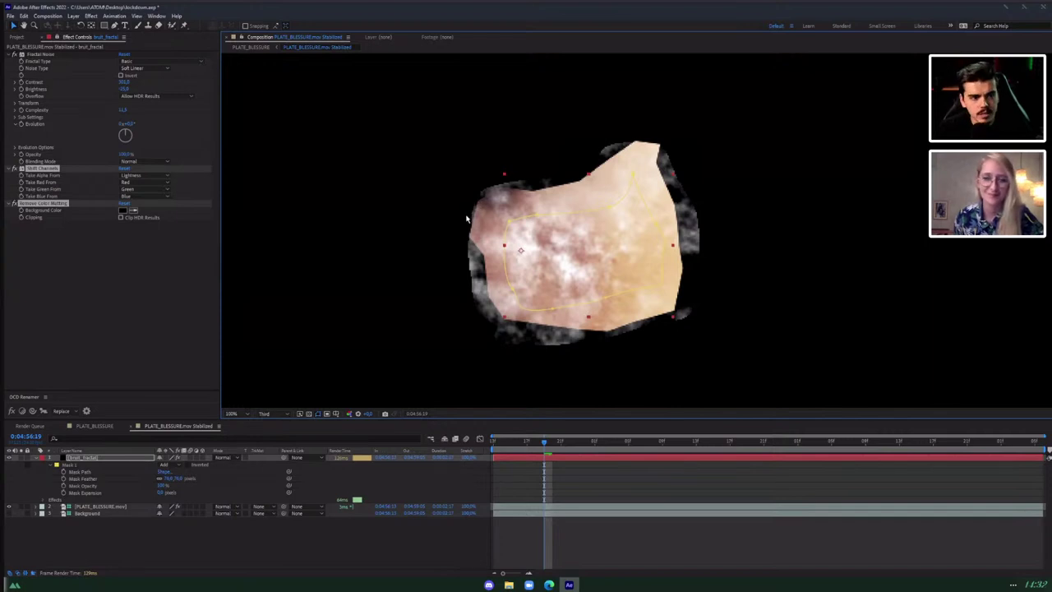
key(Delete)
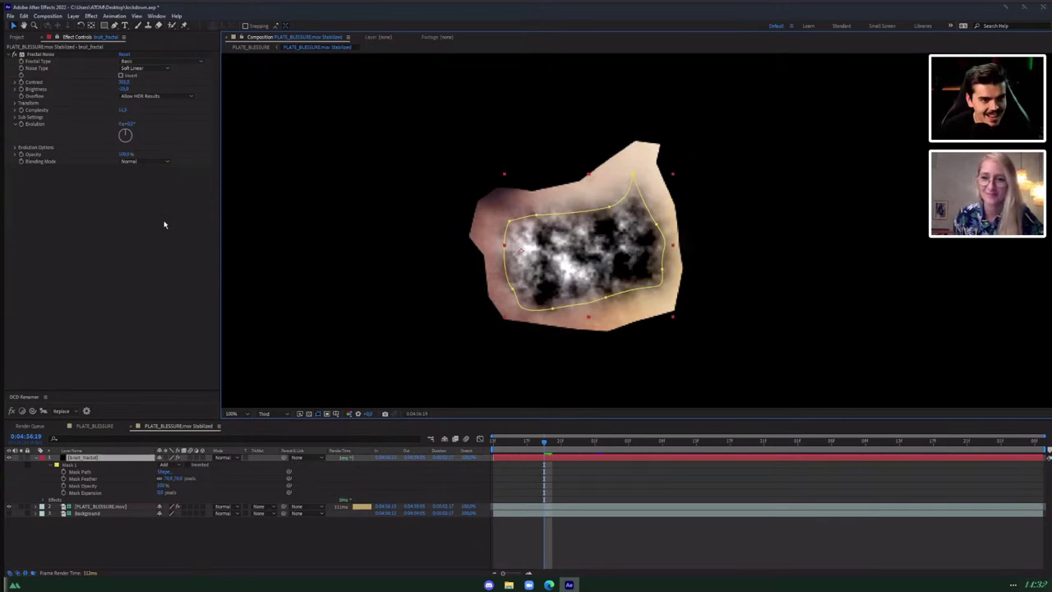
Apply uni.Unmult to the brut_fractal layer again, compare the noise without it, and keep the effect.
key(ctrl+space)
text(unmu)
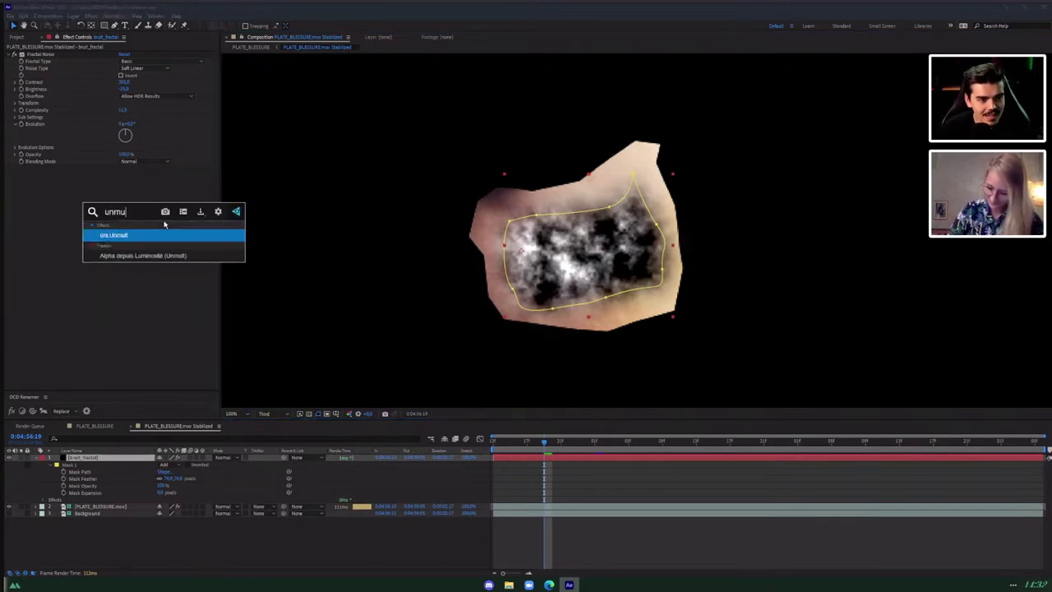
key(Return)
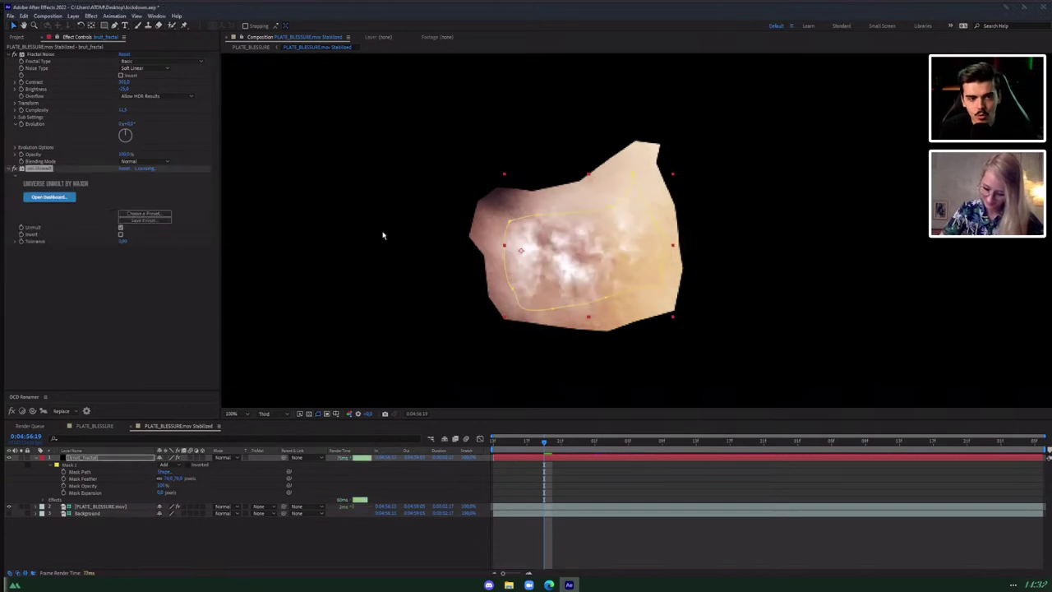
click(42, 170)
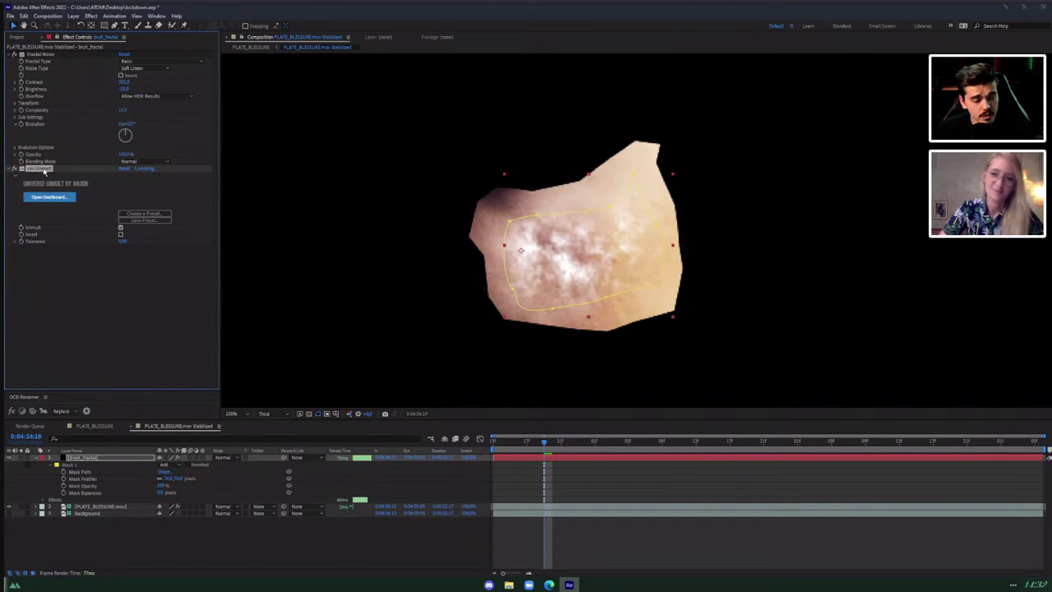
key(Delete)
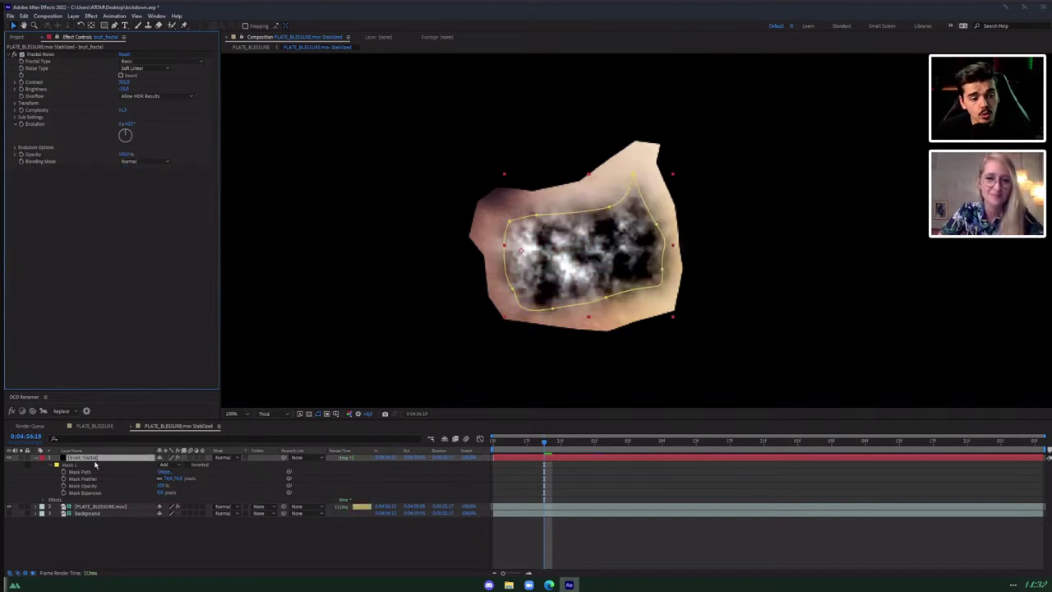
key(ctrl+z)
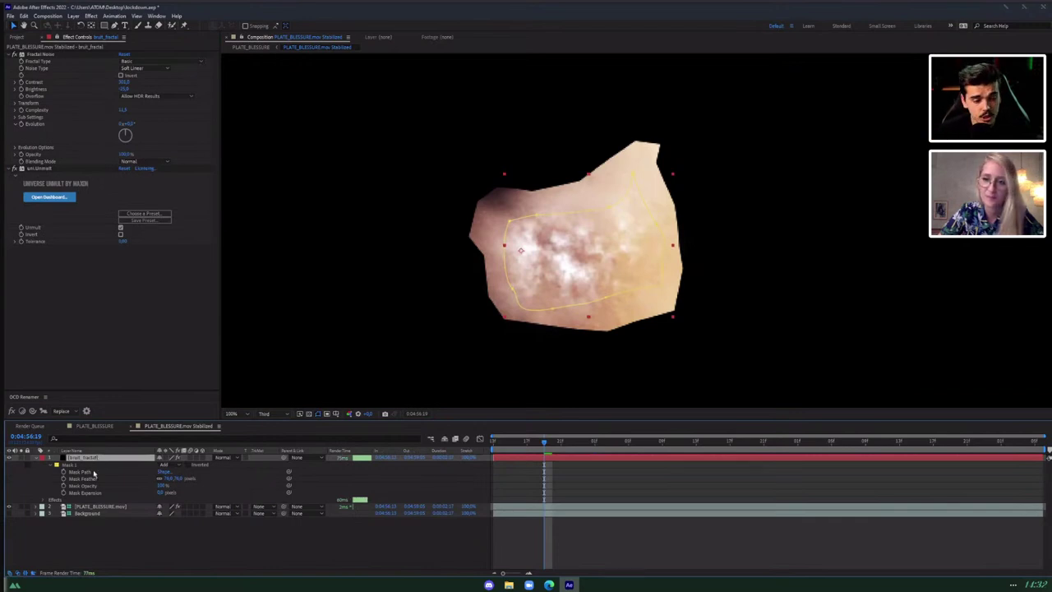
Duplicate the brut_fractal layer and rename the copy brut_fractal_ecorché.
double_click(108, 460)
key(ctrl+d)
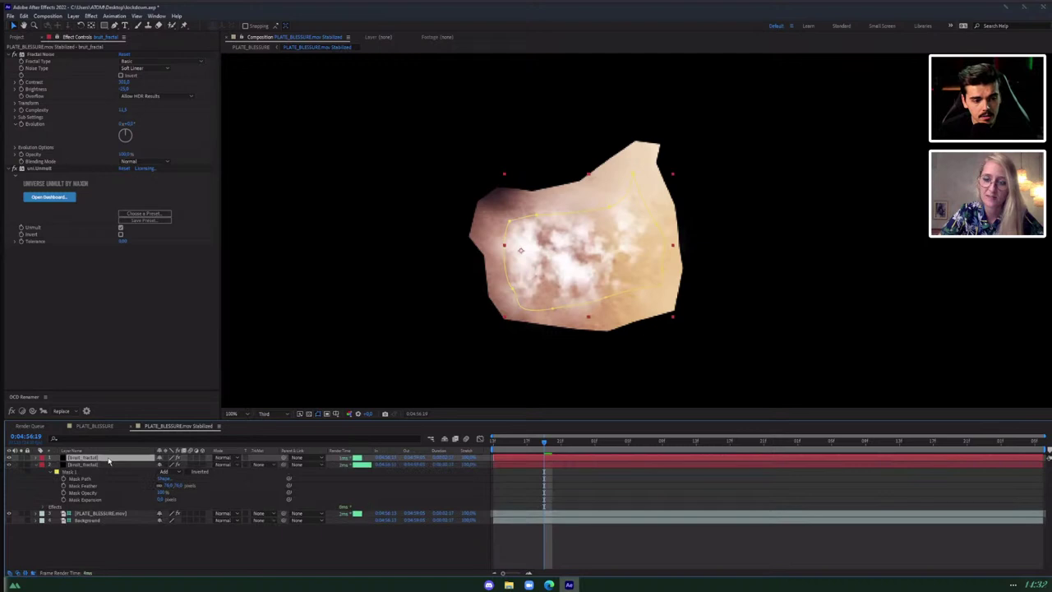
right_click(110, 458)
click(124, 451)
click(109, 459)
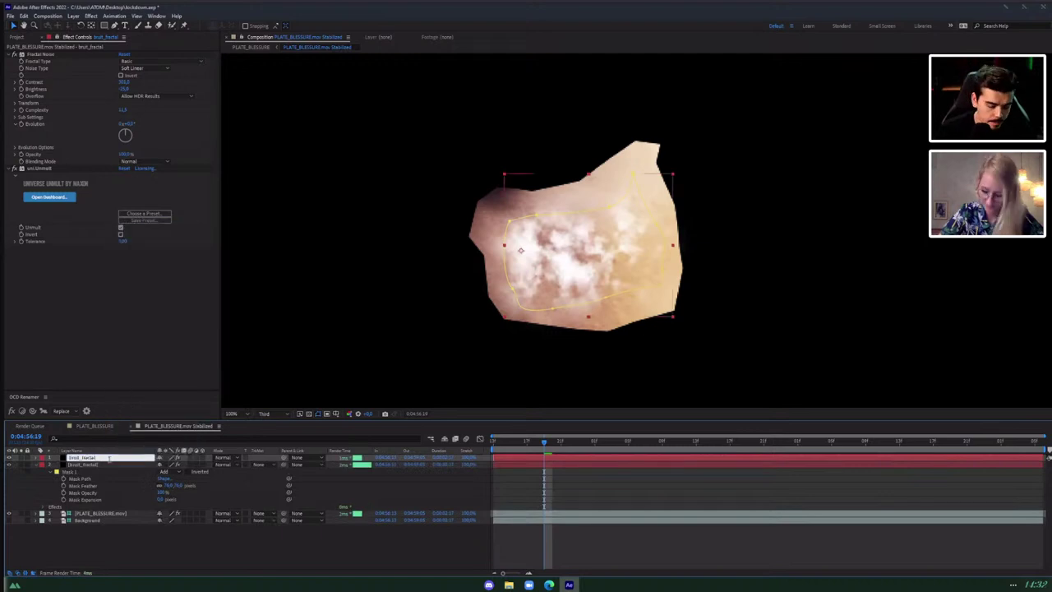
text(_ecorce)
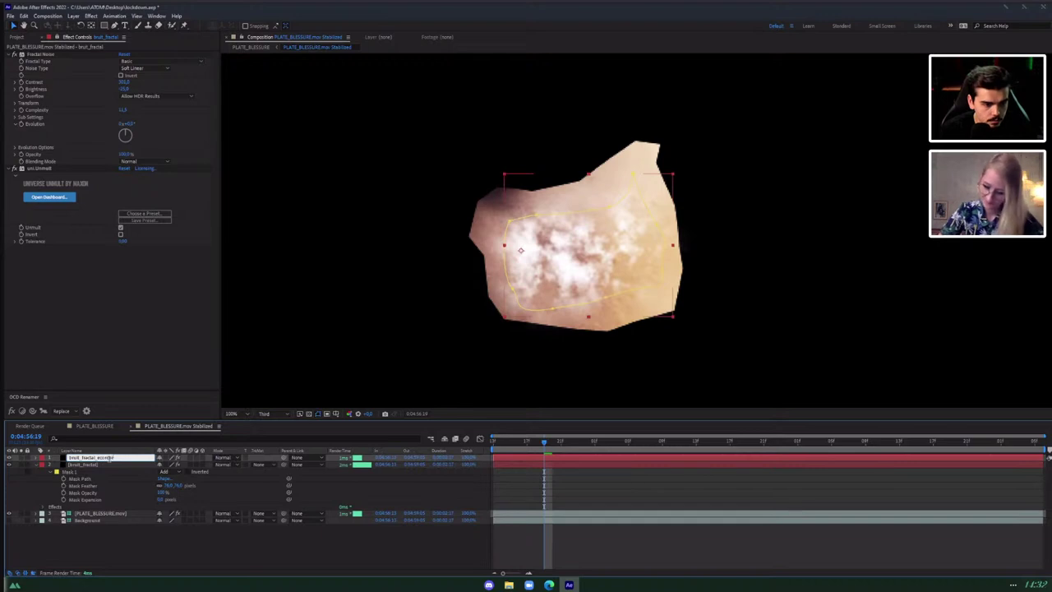
key(Return)
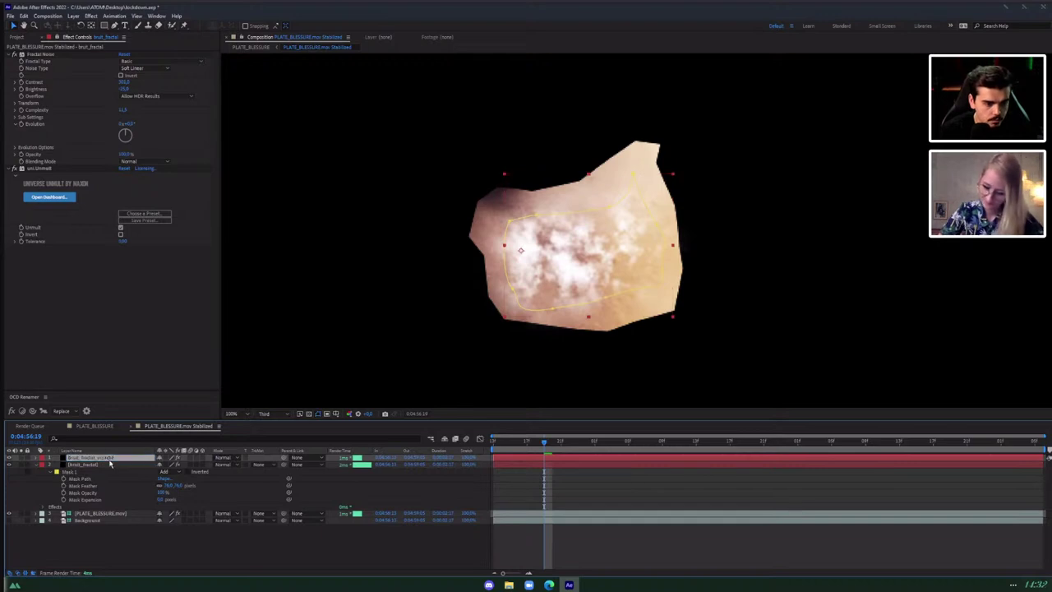
Remove the uni.Unmult effect from the original brut_fractal layer.
click(49, 167)
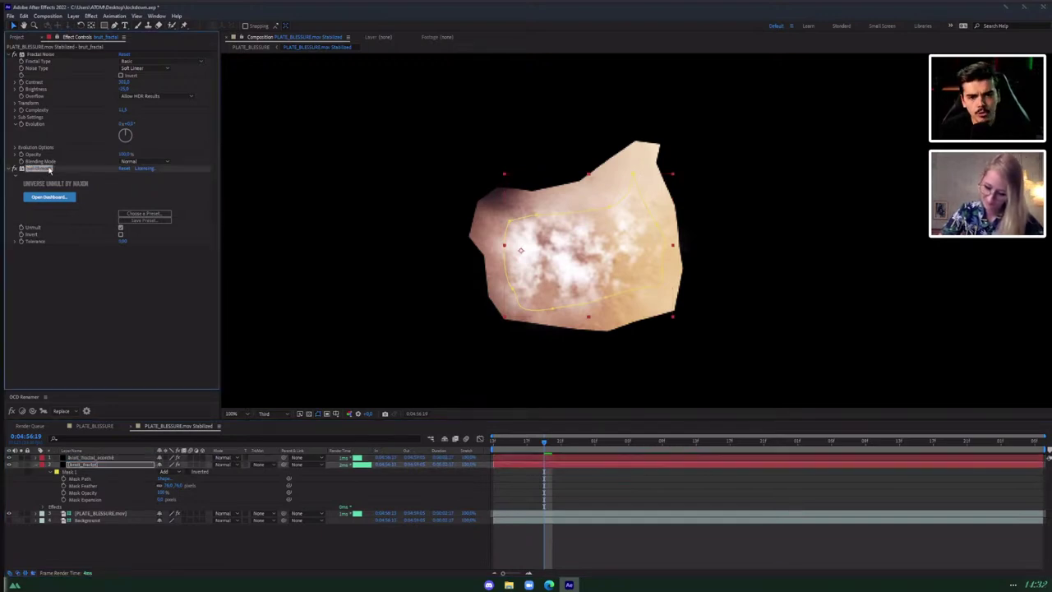
key(Delete)
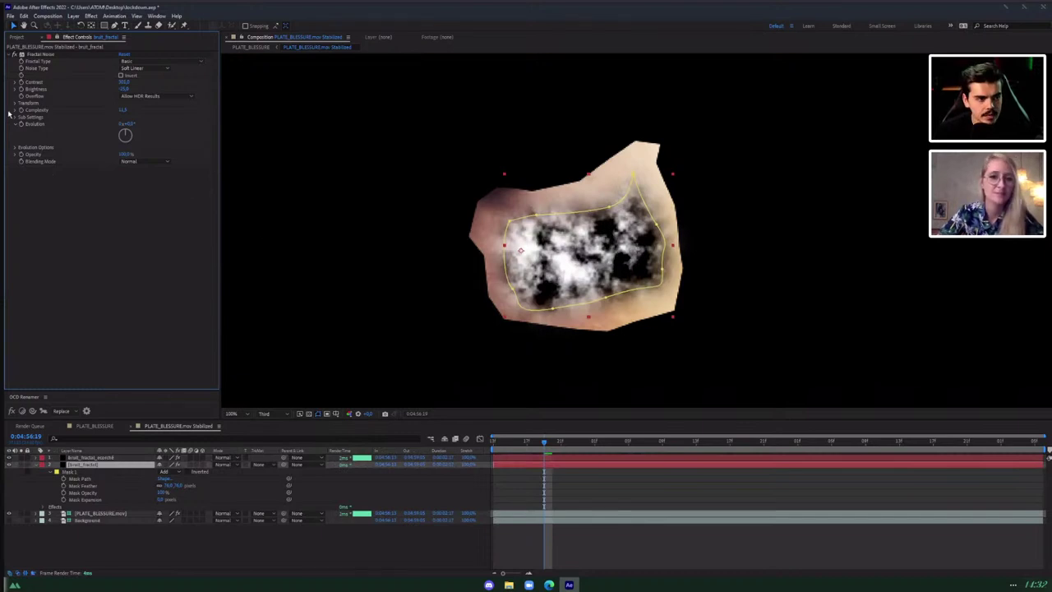
Turn off Uniform Scaling in the Fractal Noise transform, try a larger Scale Width, and undo the stretch.
click(14, 105)
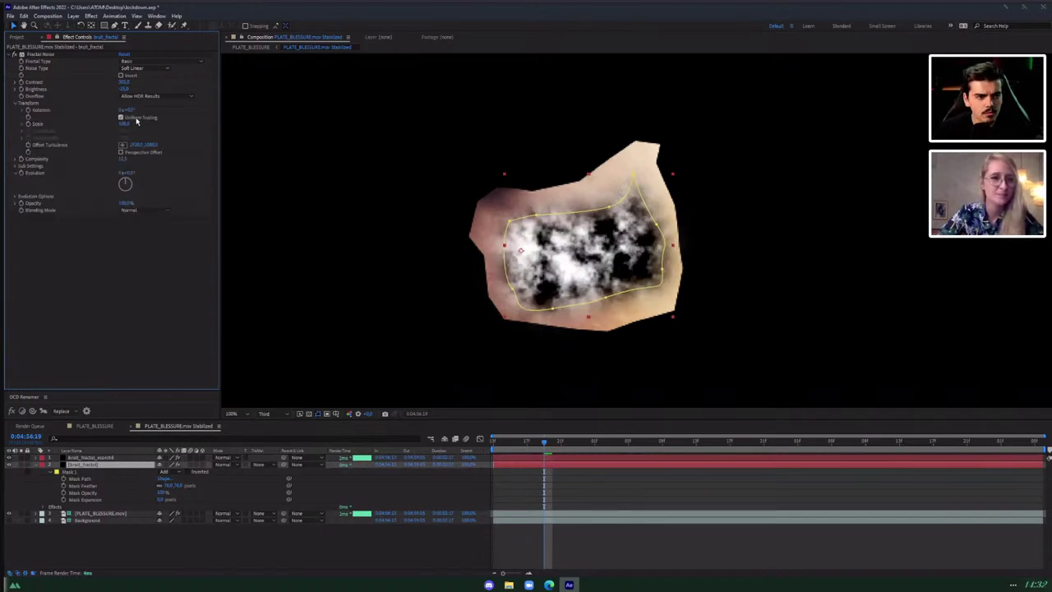
click(132, 120)
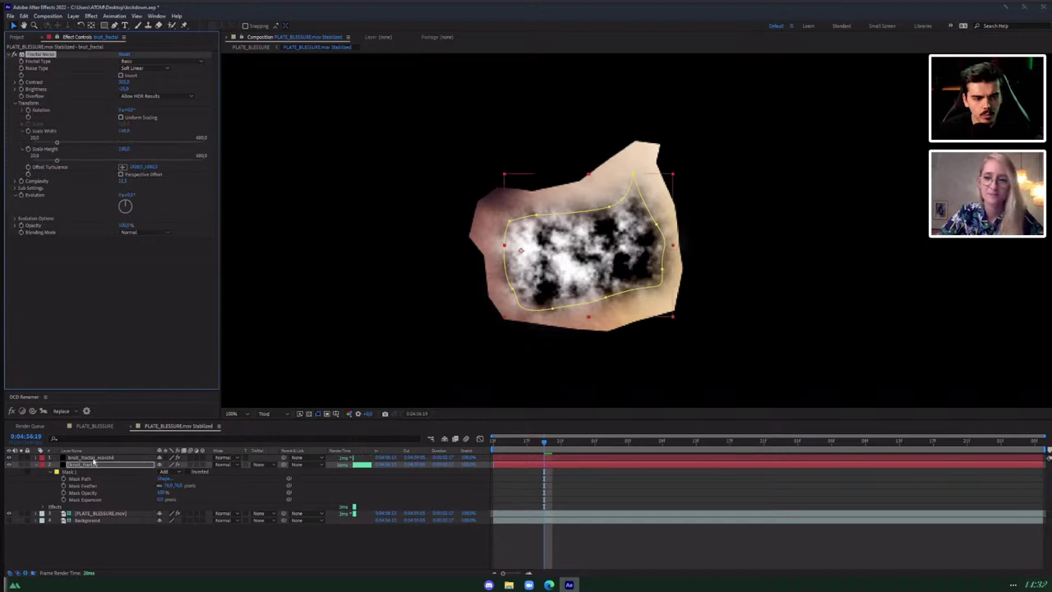
click(92, 458)
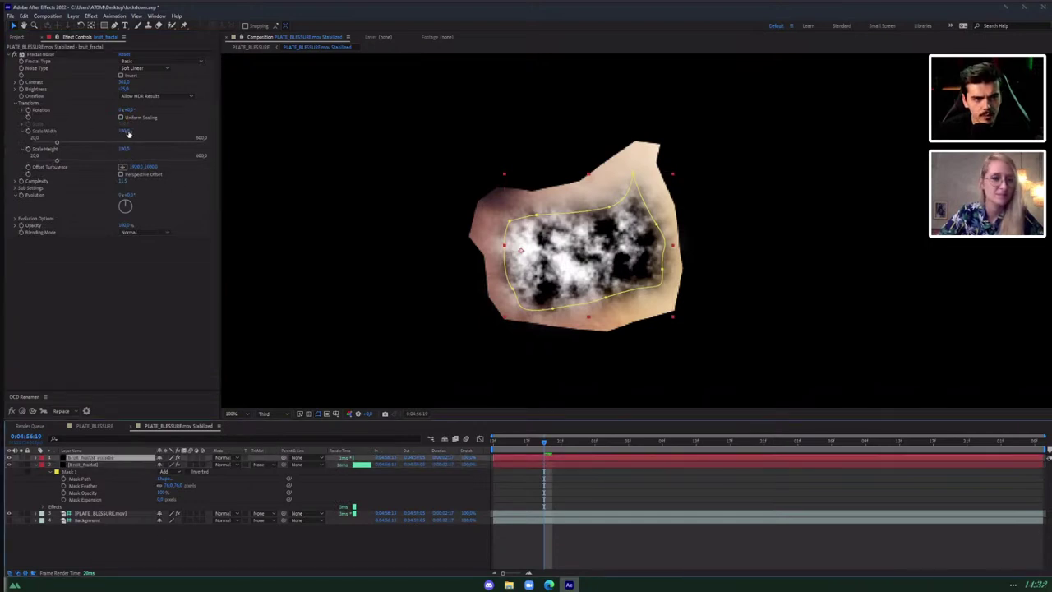
drag(124, 131, 211, 131)
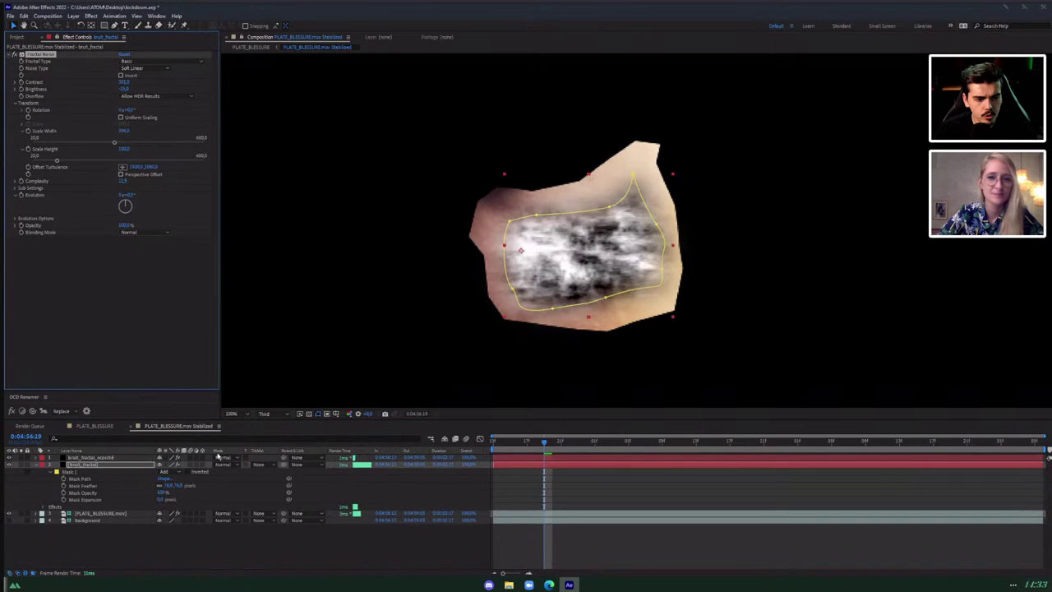
key(ctrl+z)
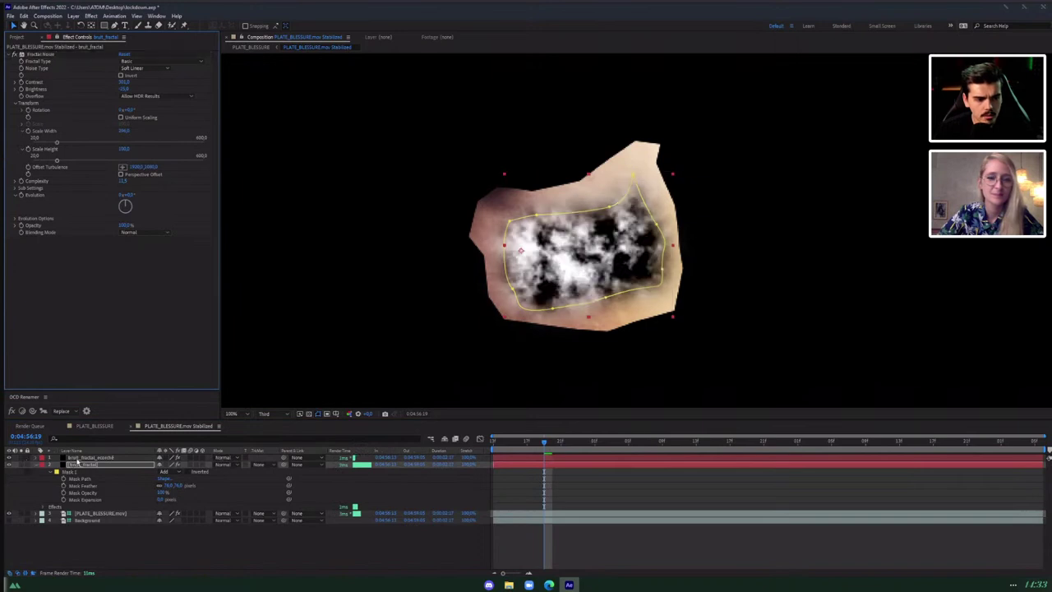
Try widening the Fractal Noise once more, reset Scale Width to 100, and re-enable Uniform Scaling.
click(125, 120)
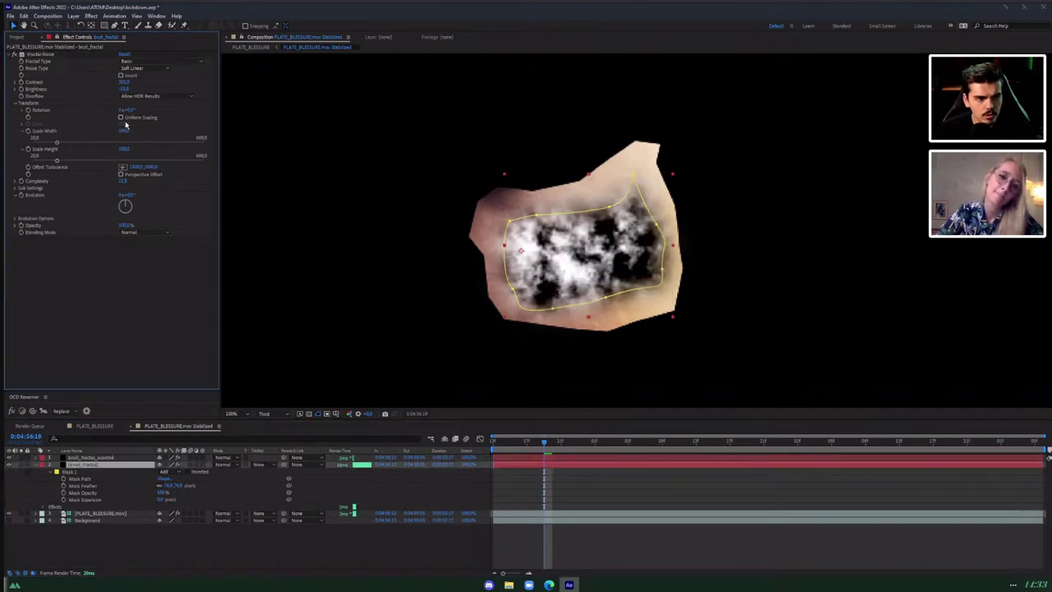
drag(126, 132, 193, 127)
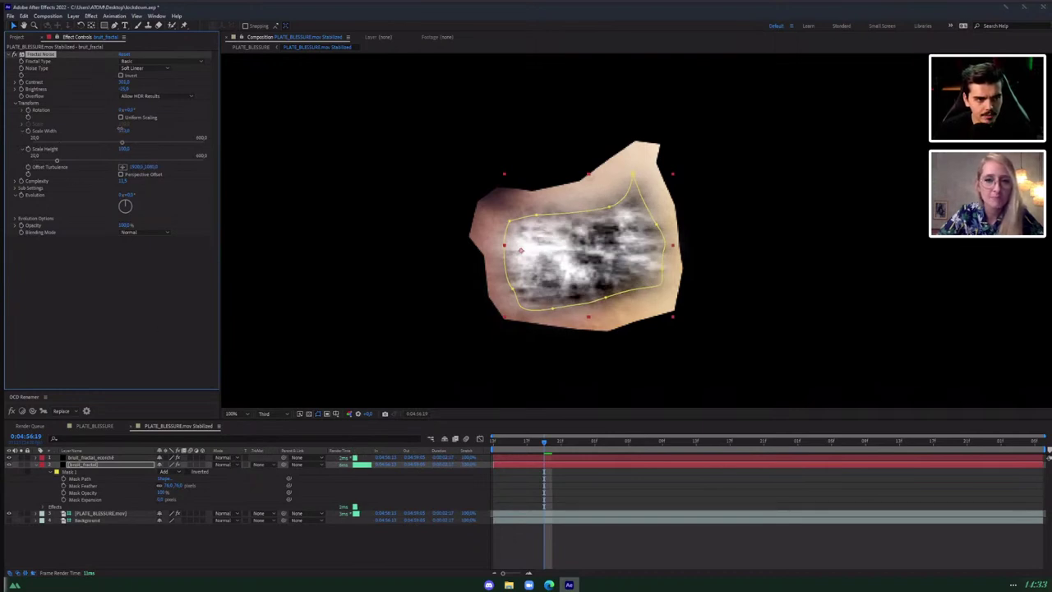
click(120, 131)
text(100)
key(Return)
click(131, 117)
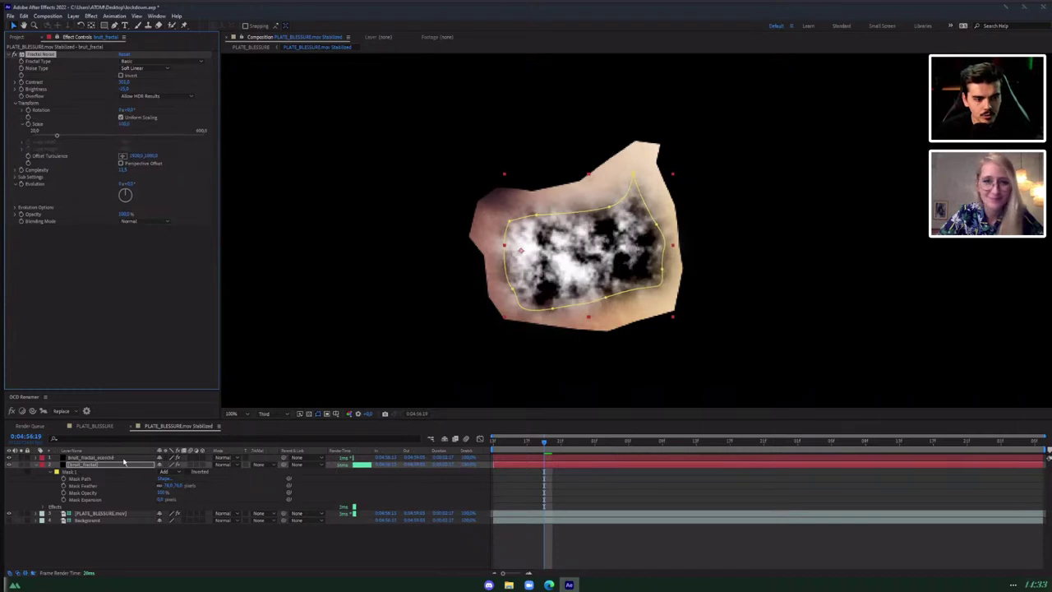
Unlock the effect controls from the brut_fractal layer.
click(86, 466)
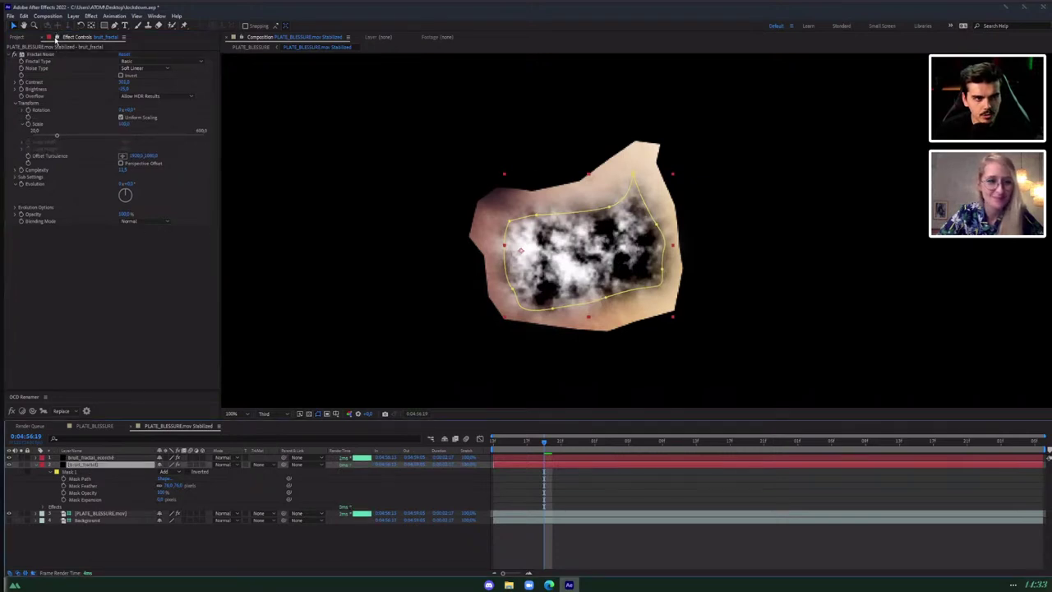
click(59, 41)
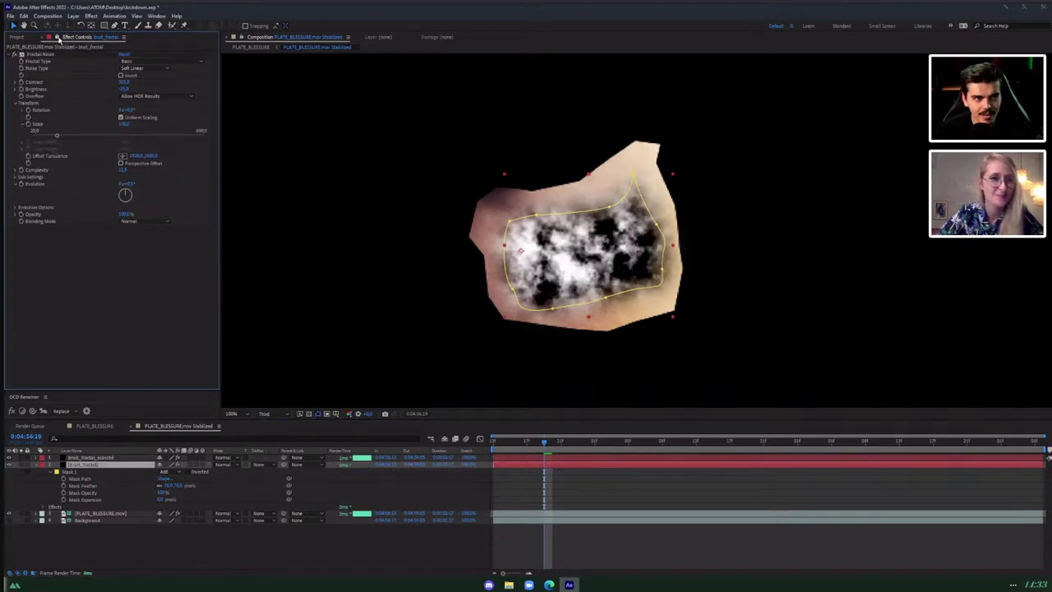
click(60, 462)
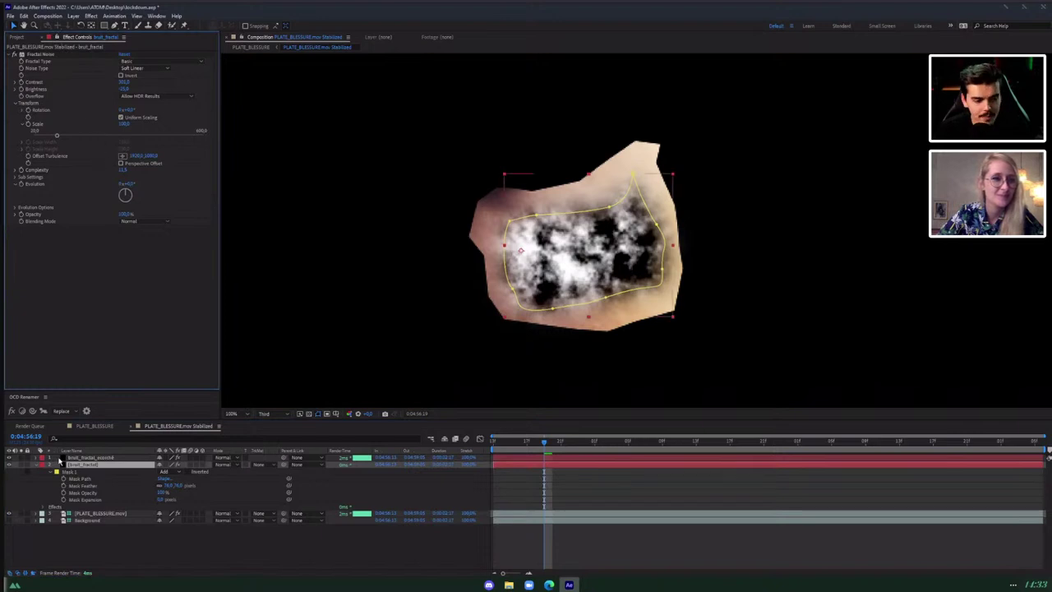
Remove the uni.Unmult effect from the bruit_fractal_ecorché layer.
click(79, 457)
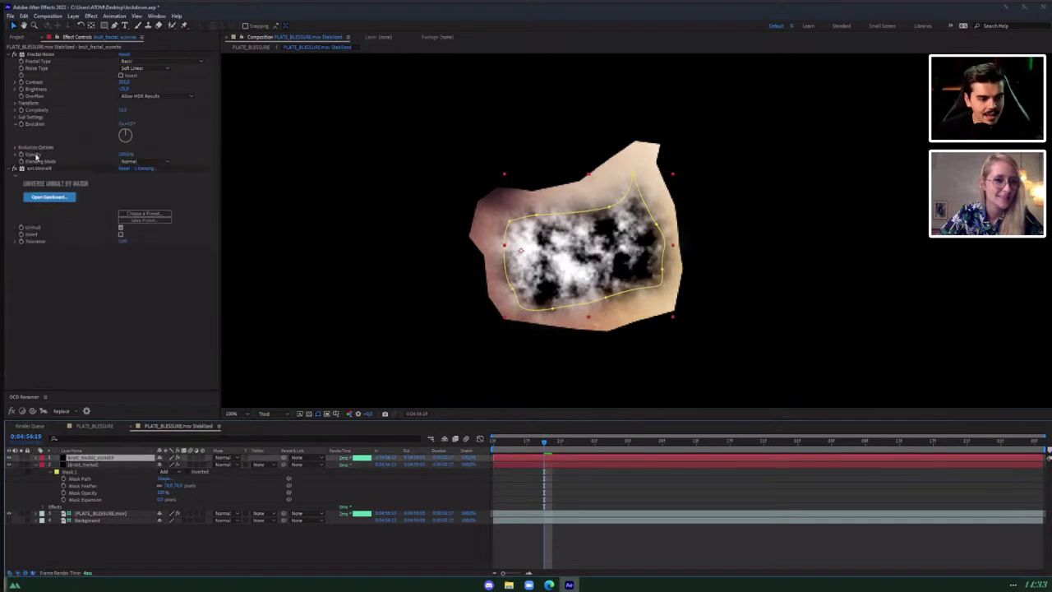
click(35, 168)
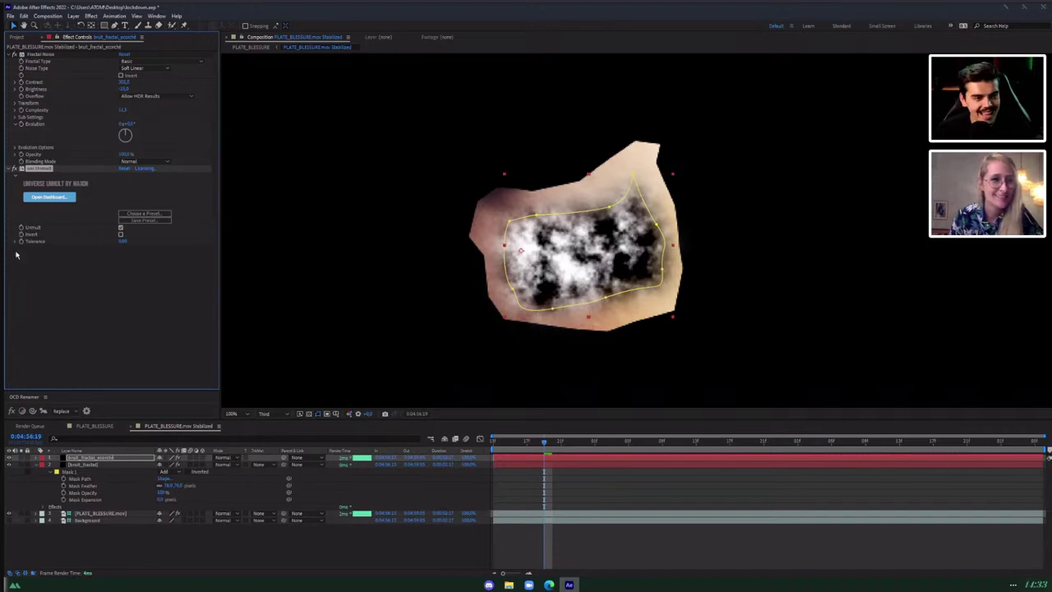
key(Delete)
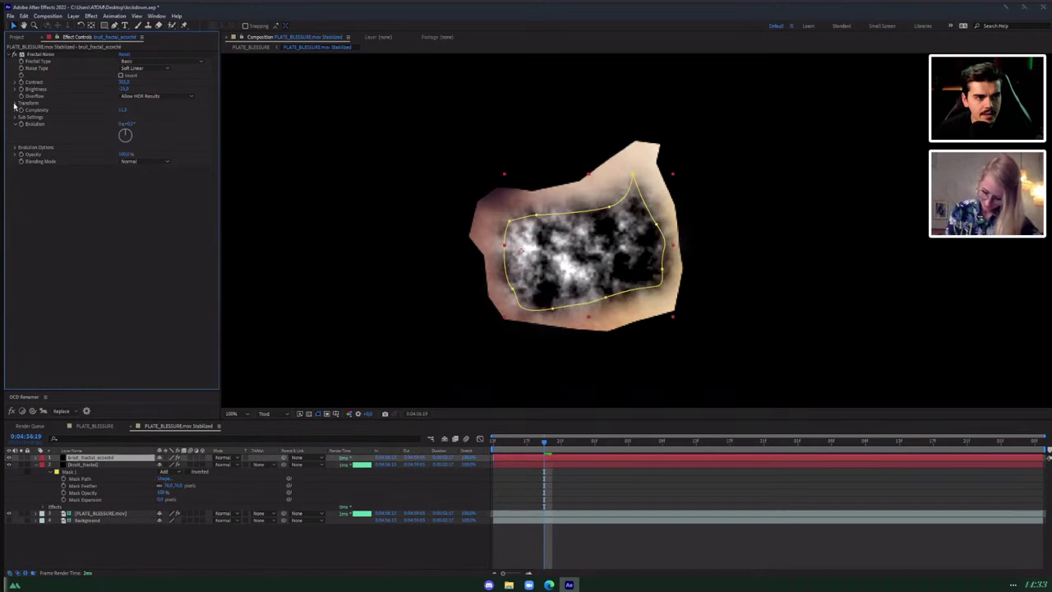
Turn off Uniform Scaling for the bruit_fractal_ecorché noise and raise its Scale Width to about 350 for horizontal streaks.
click(16, 104)
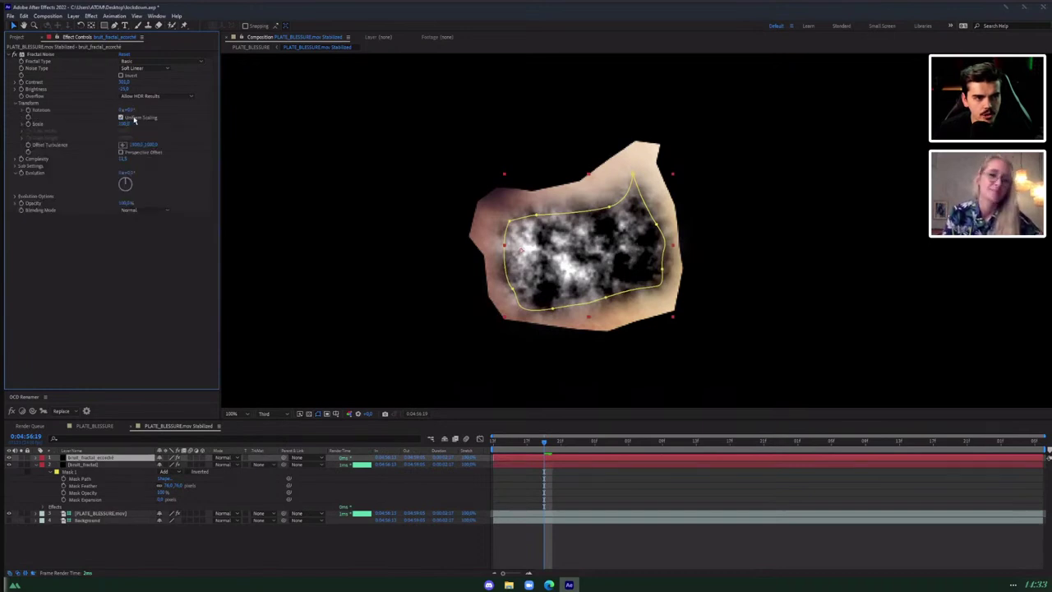
click(120, 117)
drag(124, 131, 244, 129)
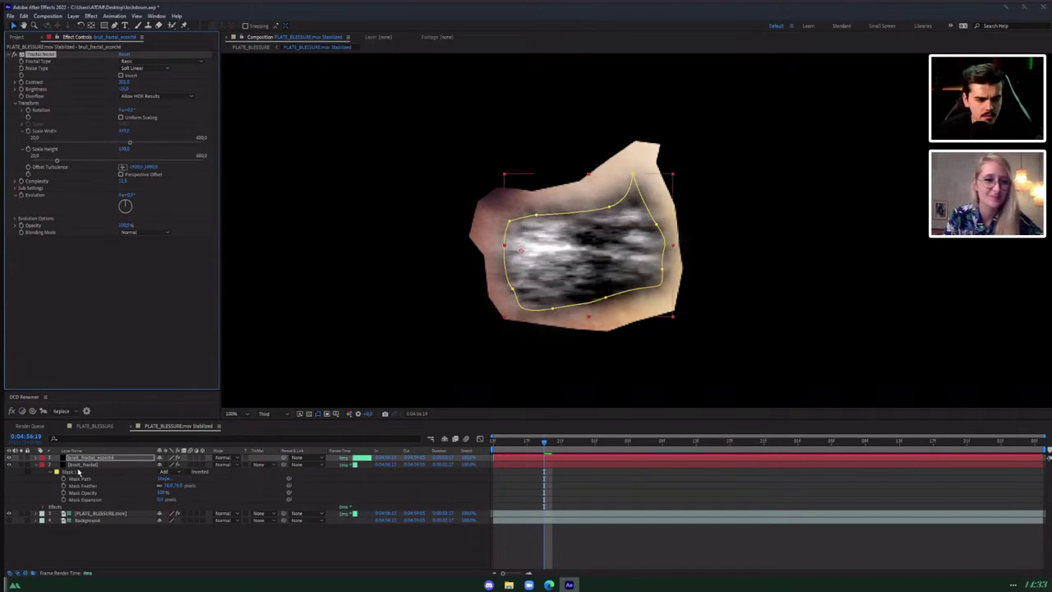
Set the bruit_fractal layer's track matte to Luma Matte using bruit_fractal_ecorché.
click(109, 465)
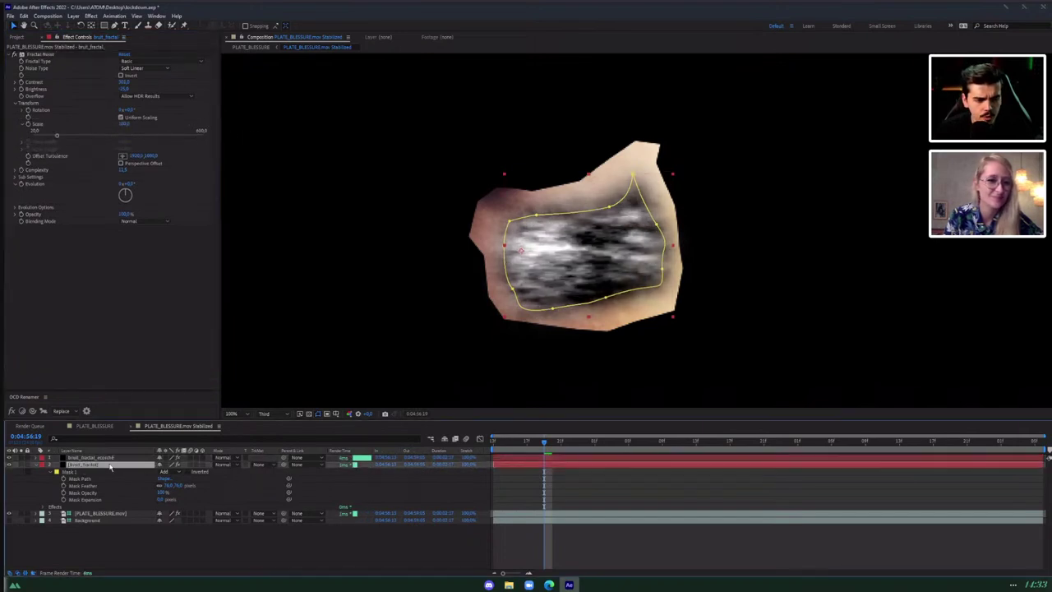
click(257, 466)
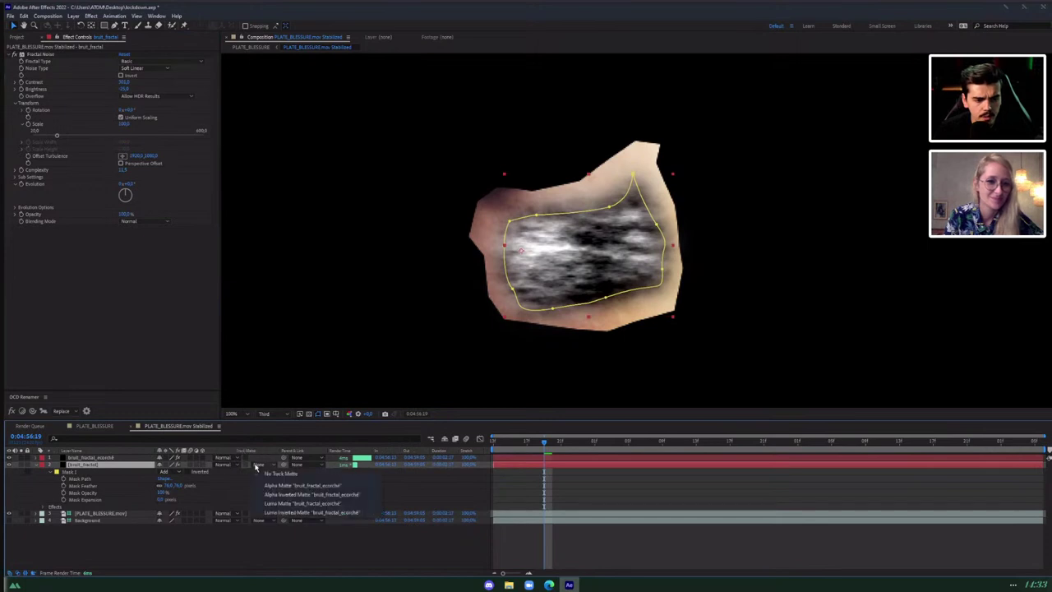
click(270, 508)
click(281, 538)
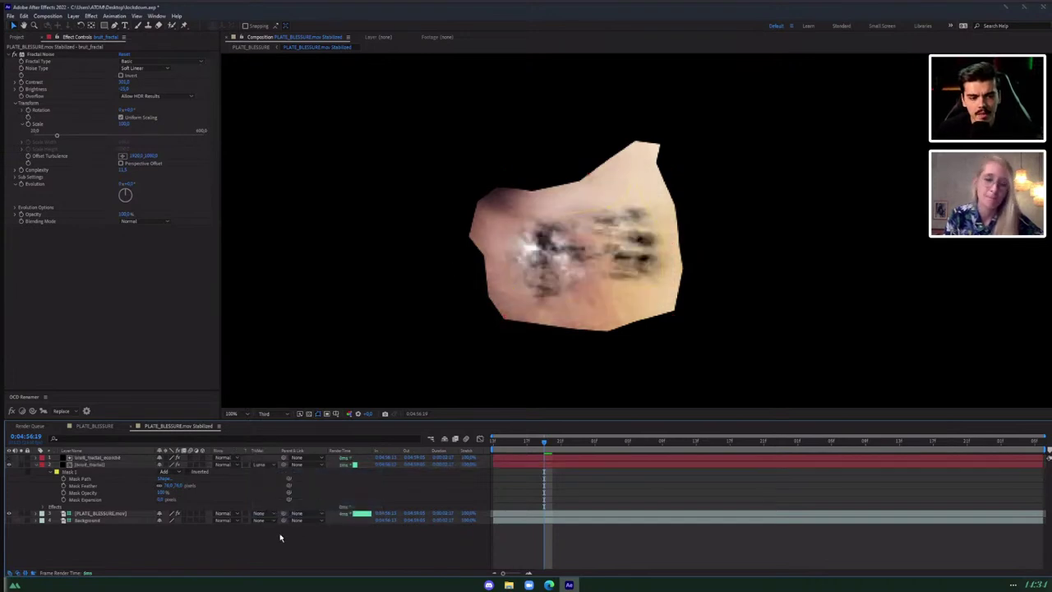
Compare the matted noise in the stabilized composition with its blended look on the face in PLATE_BLESSURE.
click(96, 465)
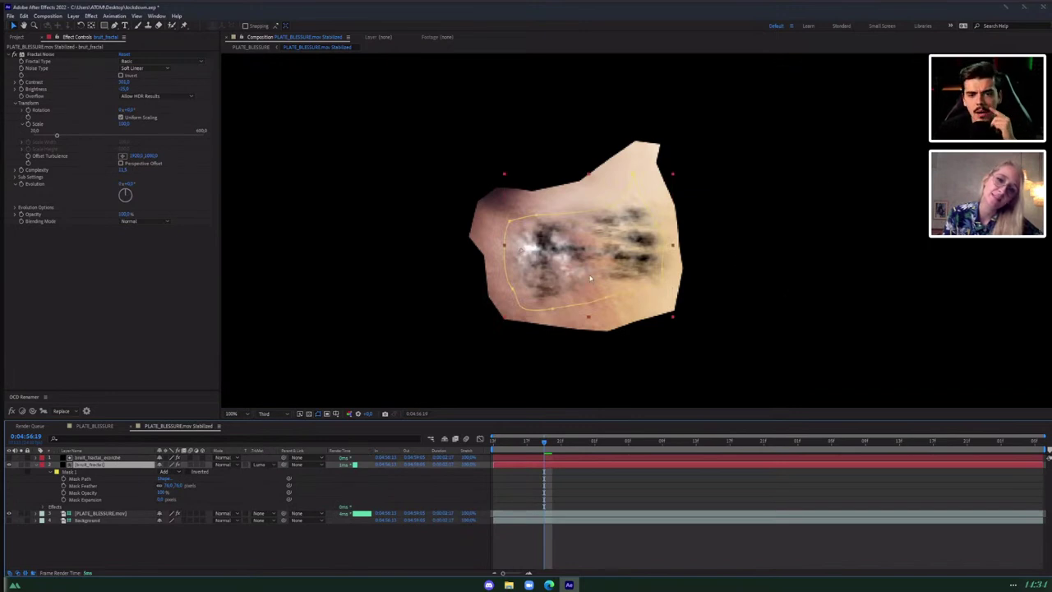
click(109, 428)
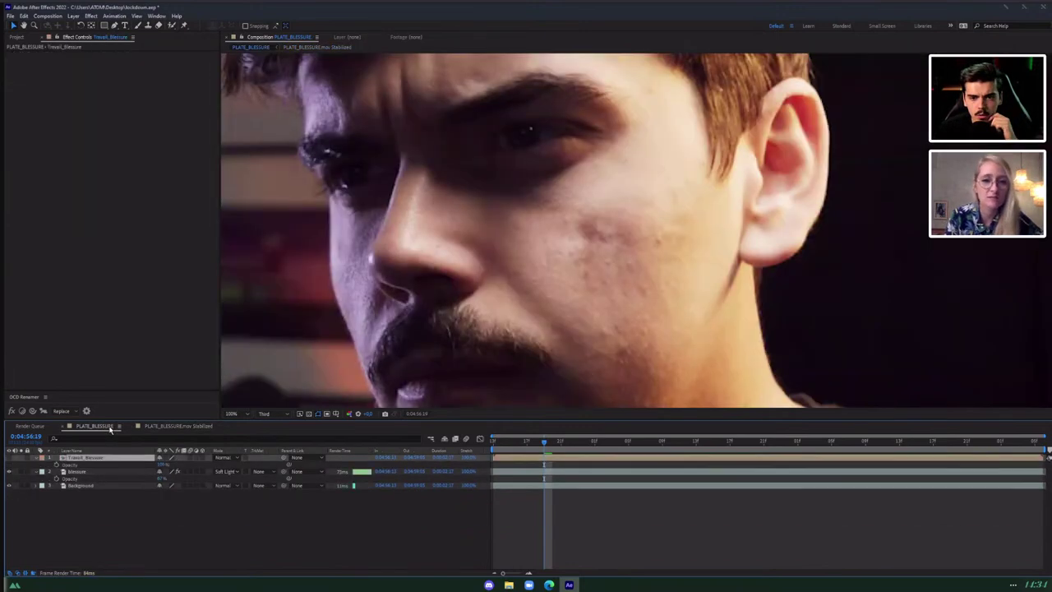
click(173, 427)
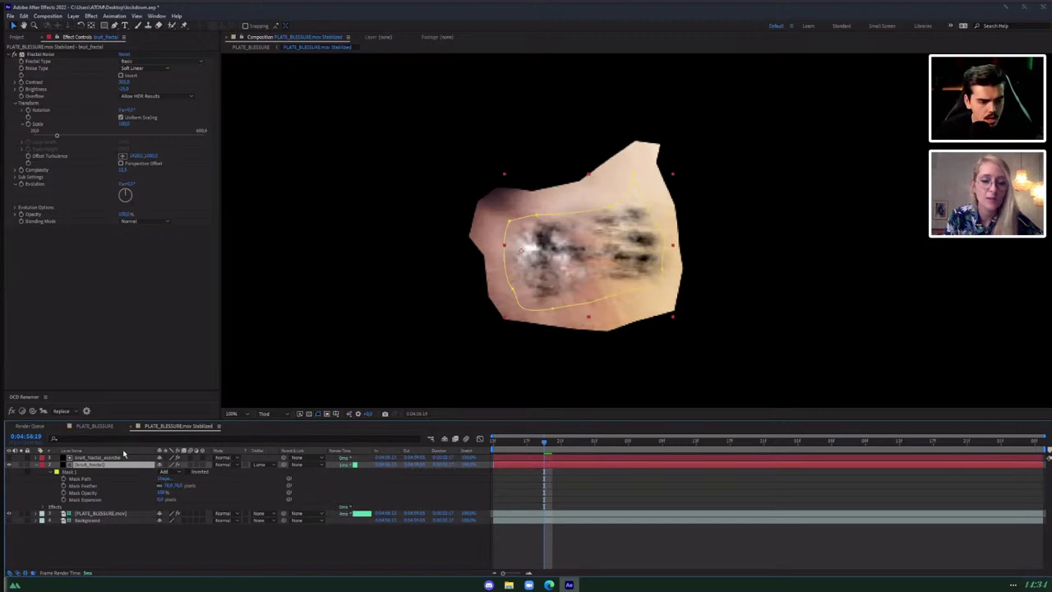
click(103, 428)
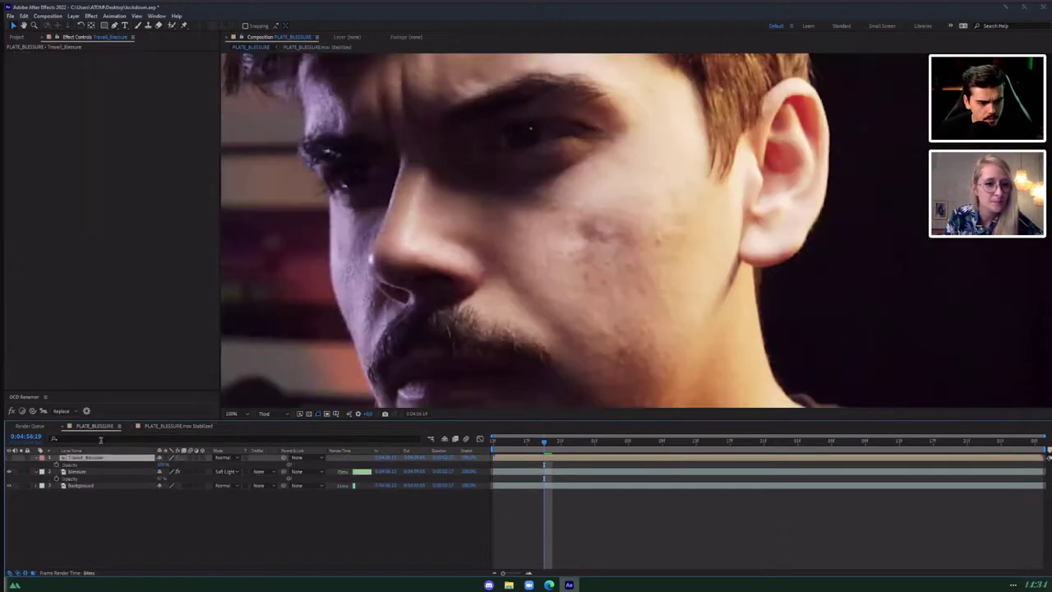
click(103, 472)
click(87, 487)
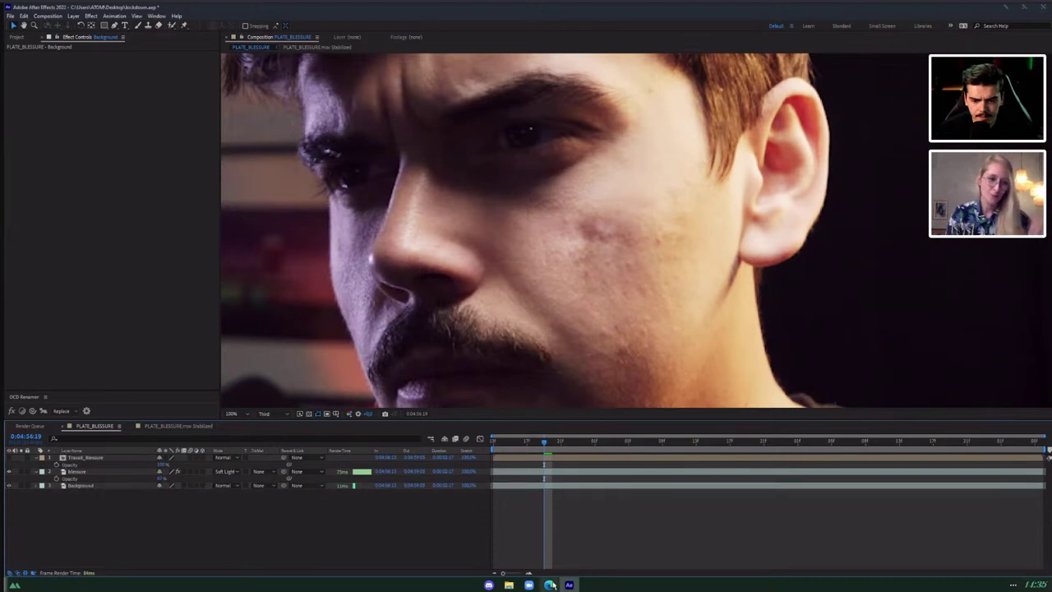
Apply the CC Glass effect to the Background layer in PLATE_BLESSURE.
click(92, 485)
key(ctrl+space)
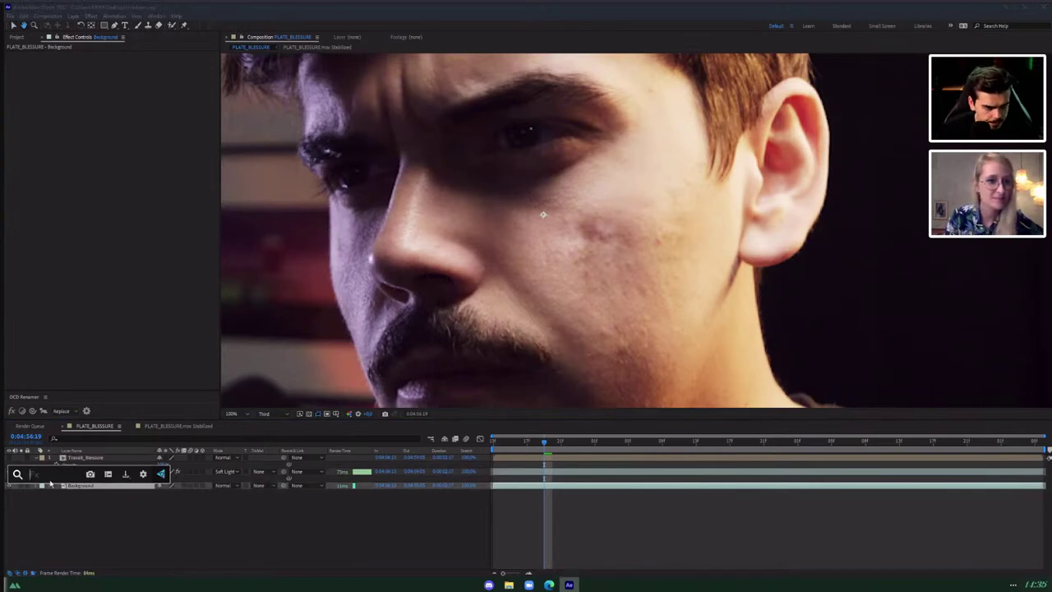
text(cc gl)
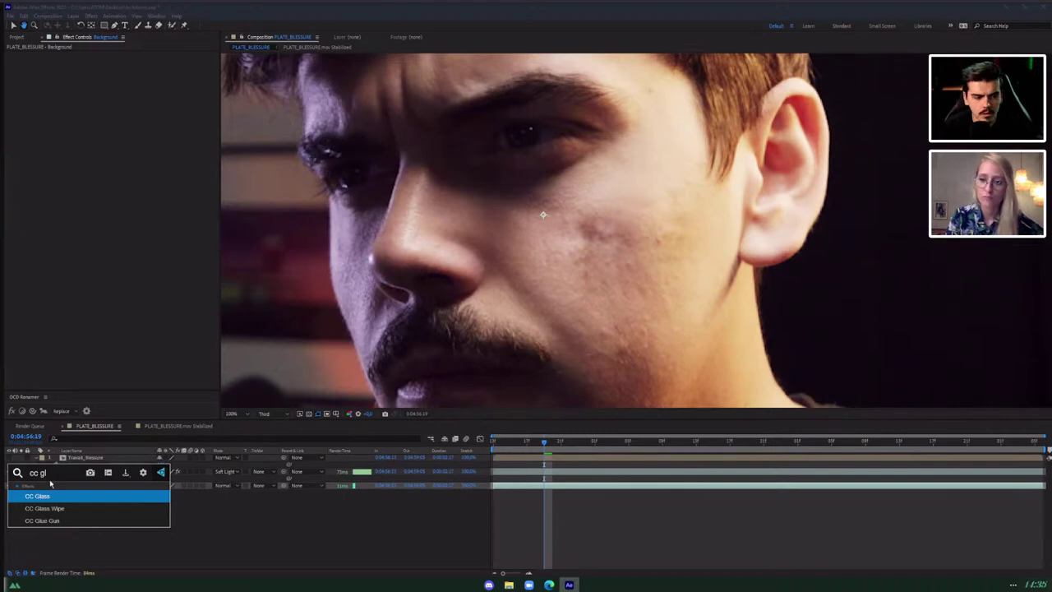
key(Return)
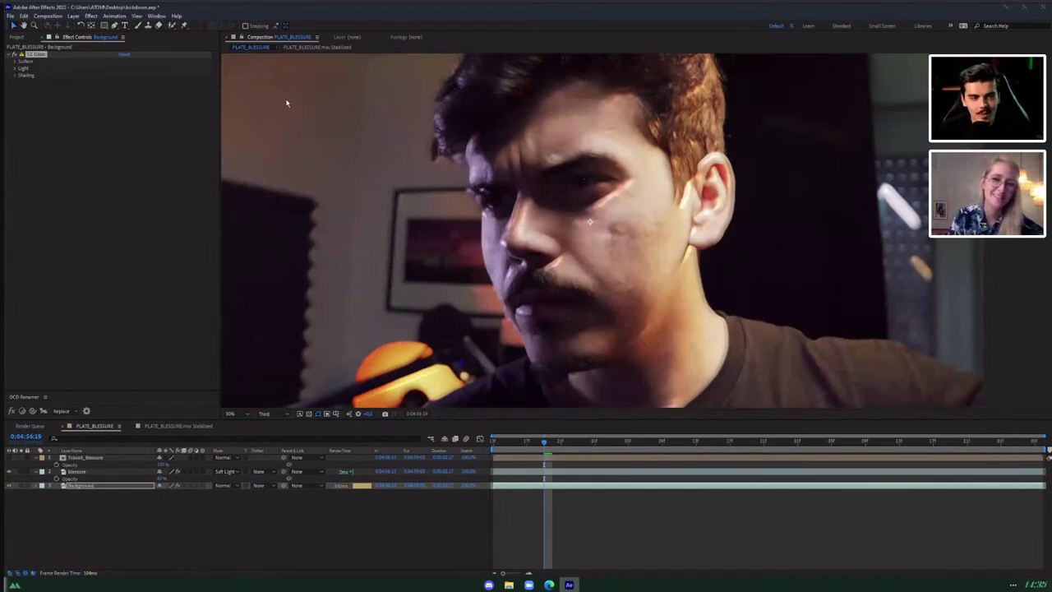
Use the blessure layer as the CC Glass Bump Map, read from its Effects & Masks.
click(15, 62)
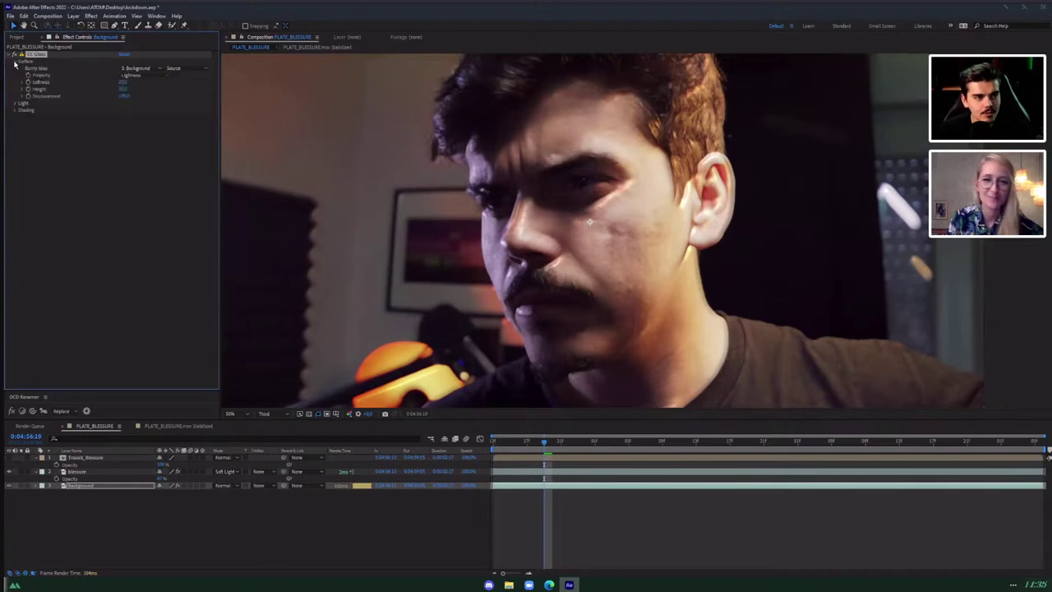
click(153, 73)
click(152, 100)
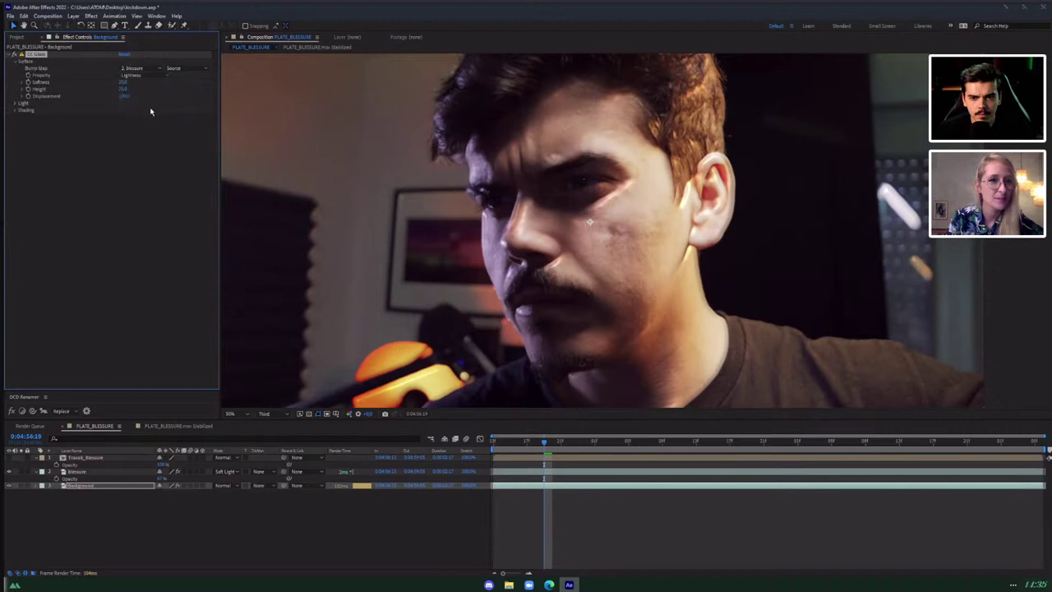
click(182, 69)
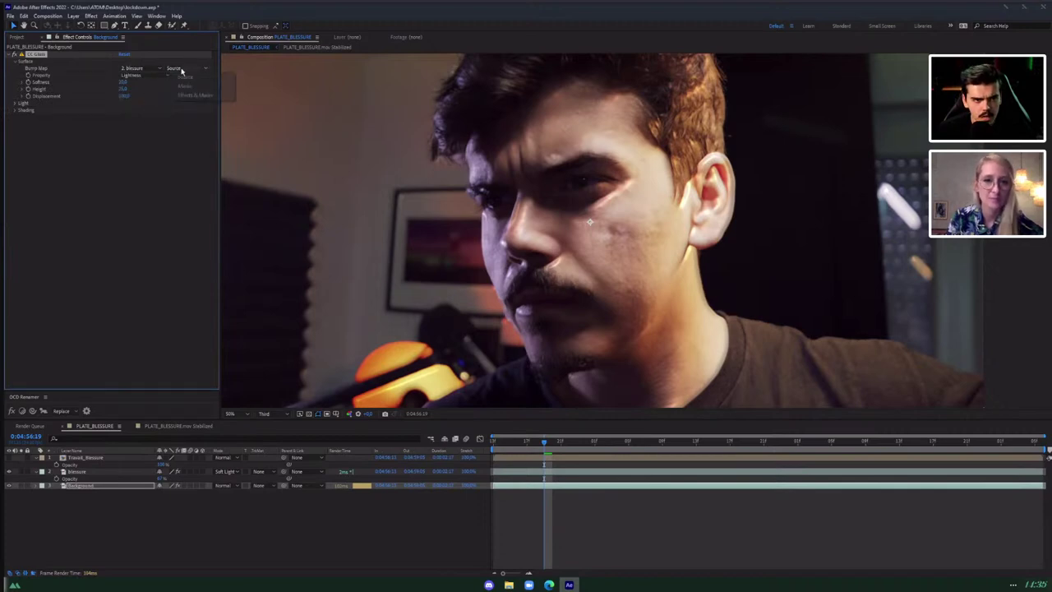
click(139, 68)
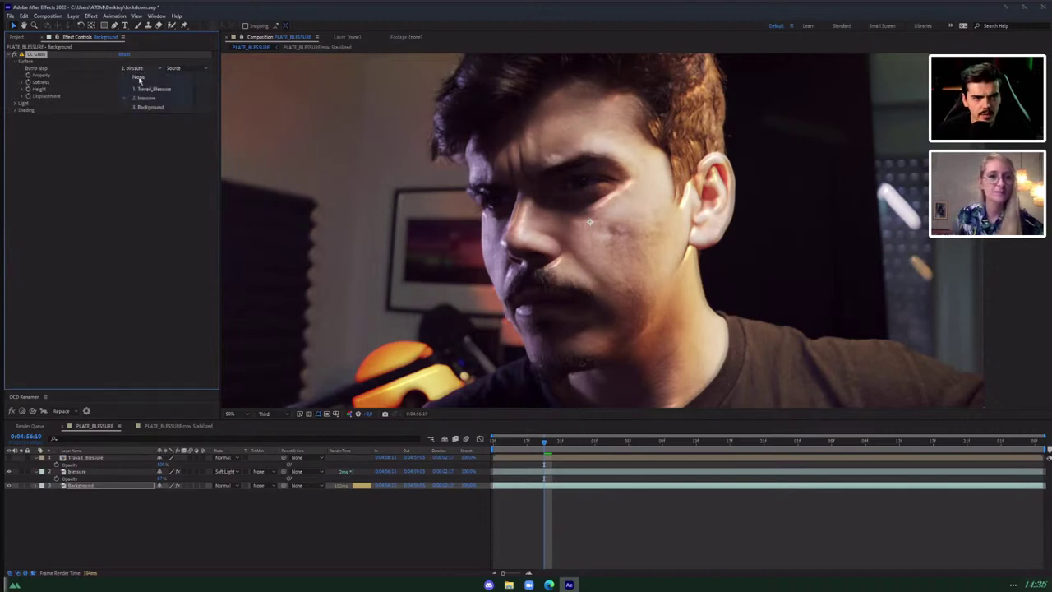
click(145, 98)
click(181, 69)
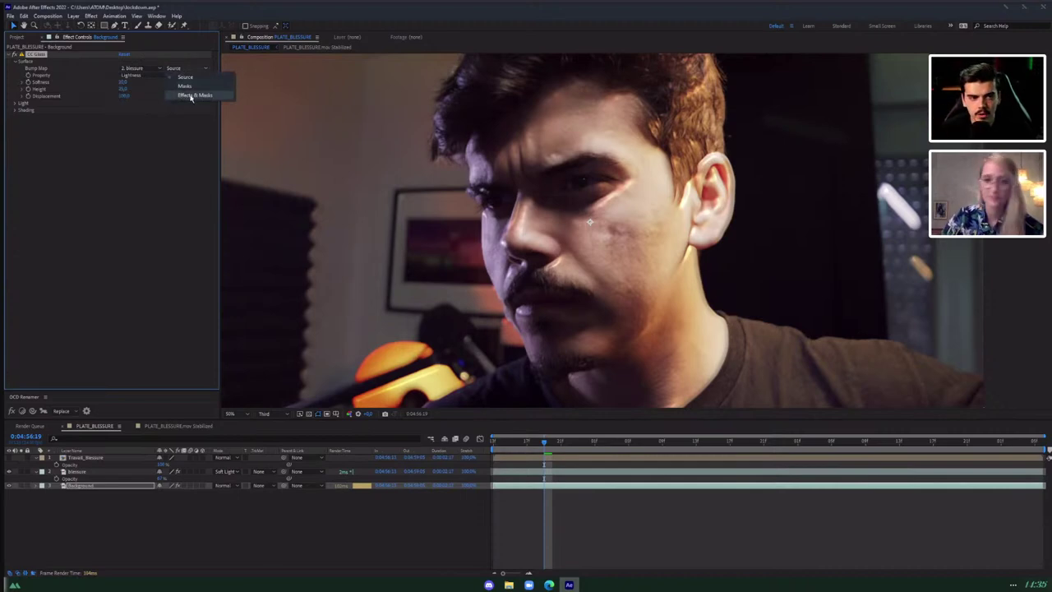
click(191, 97)
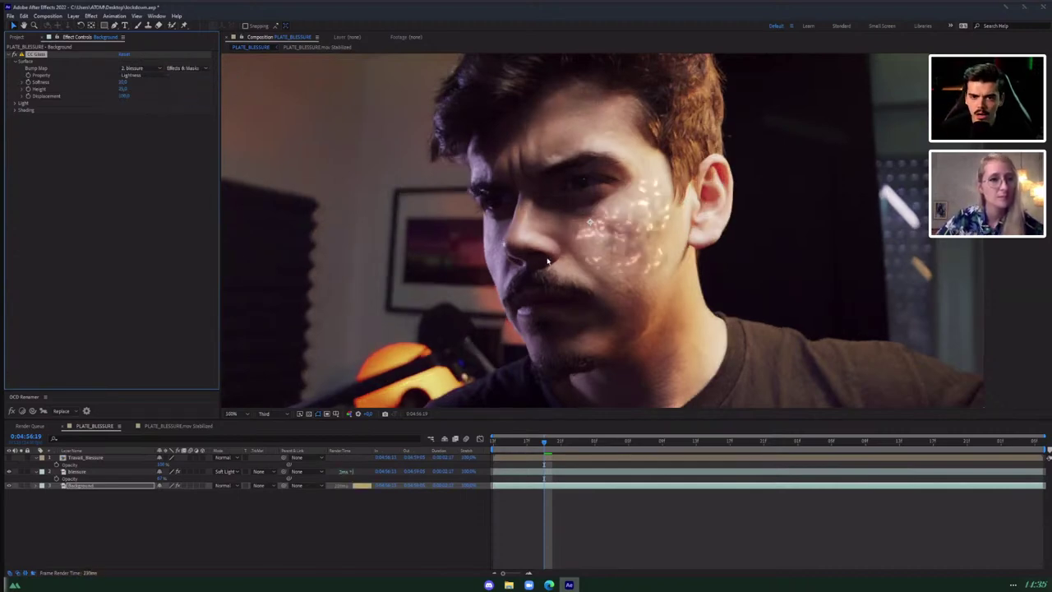
Set the CC Glass Softness to 1 and reduce its Height to make the cheek relief much subtler.
key(slash)
drag(580, 259, 570, 260)
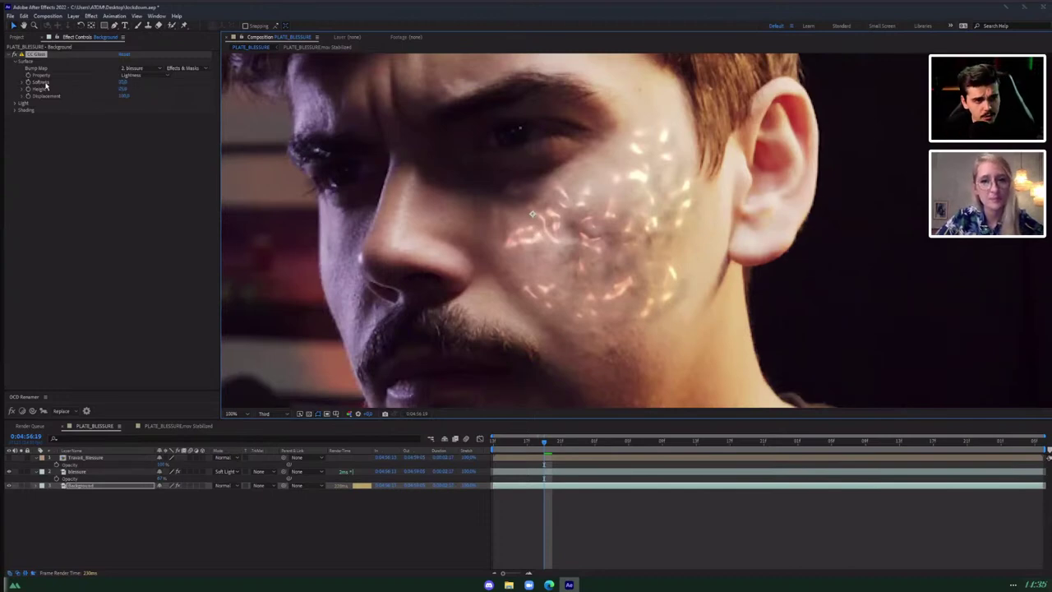
click(123, 82)
click(139, 185)
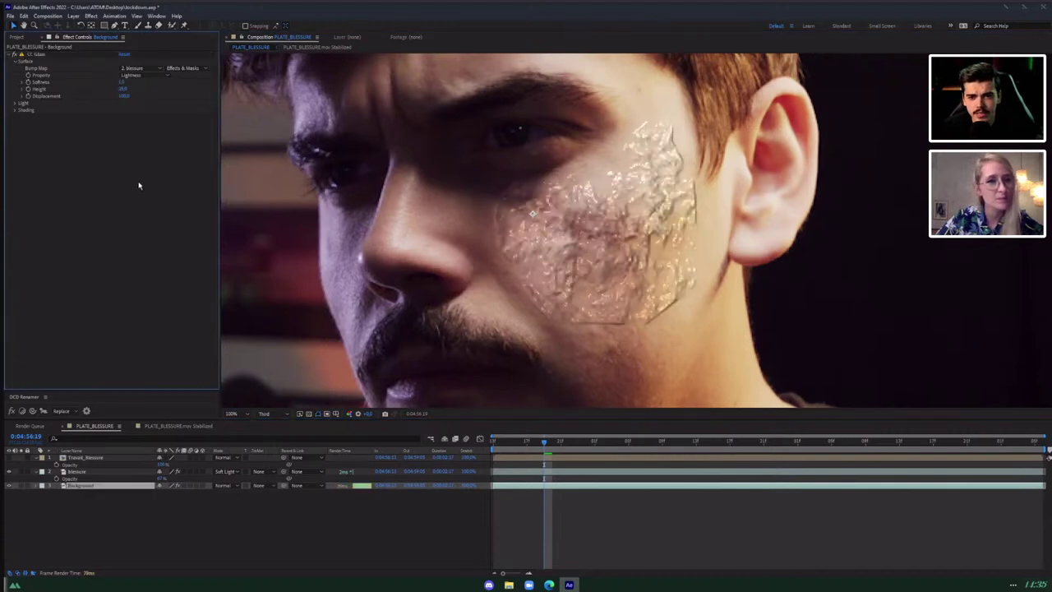
click(124, 89)
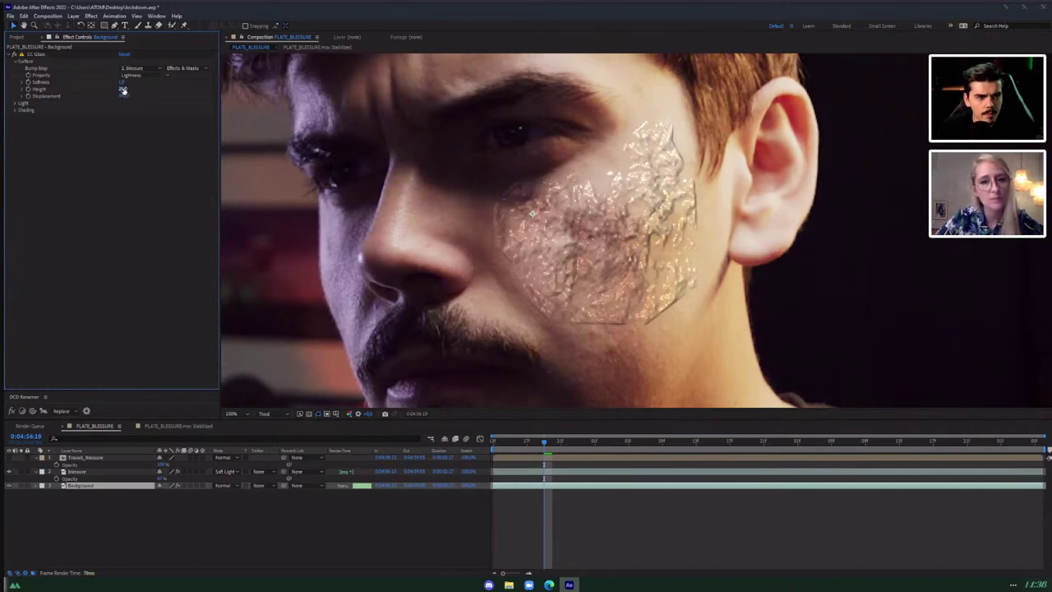
text(80)
key(Return)
drag(121, 88, 114, 91)
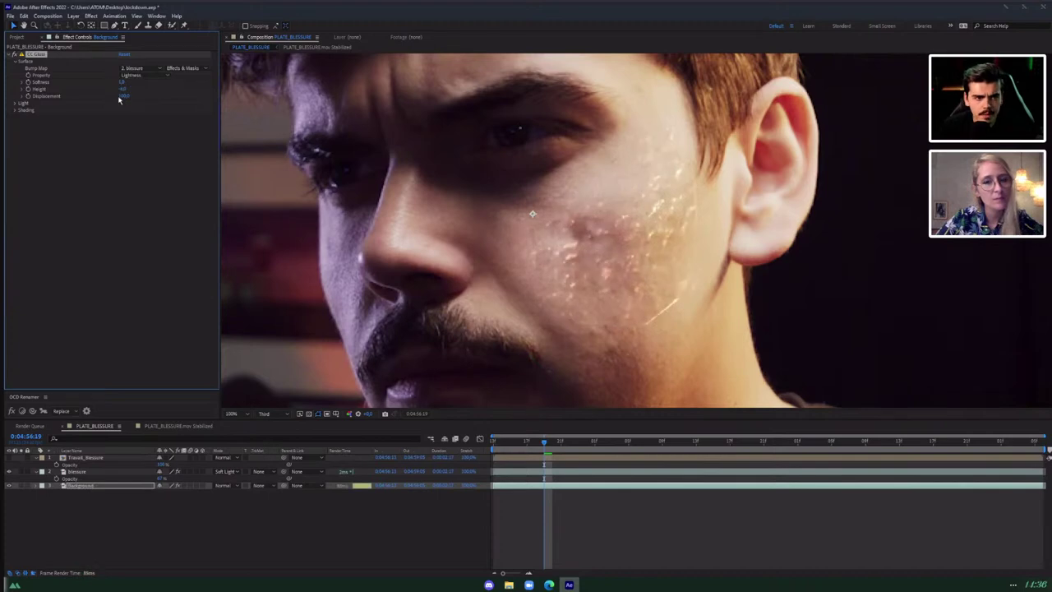
Try Luminance as the CC Glass bump map Property and settle on Alpha.
click(134, 76)
click(138, 120)
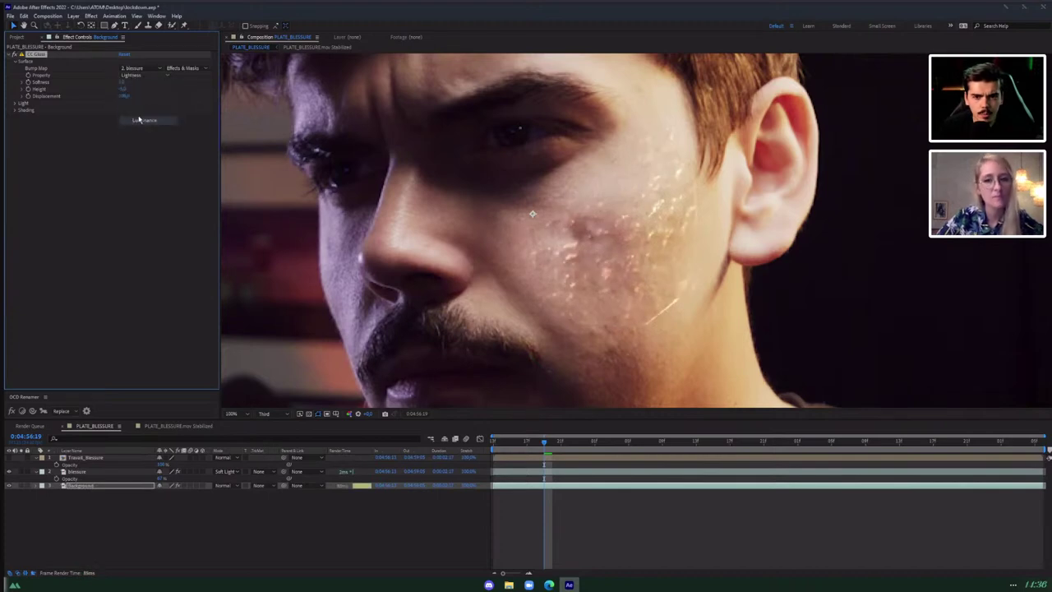
click(141, 75)
click(133, 111)
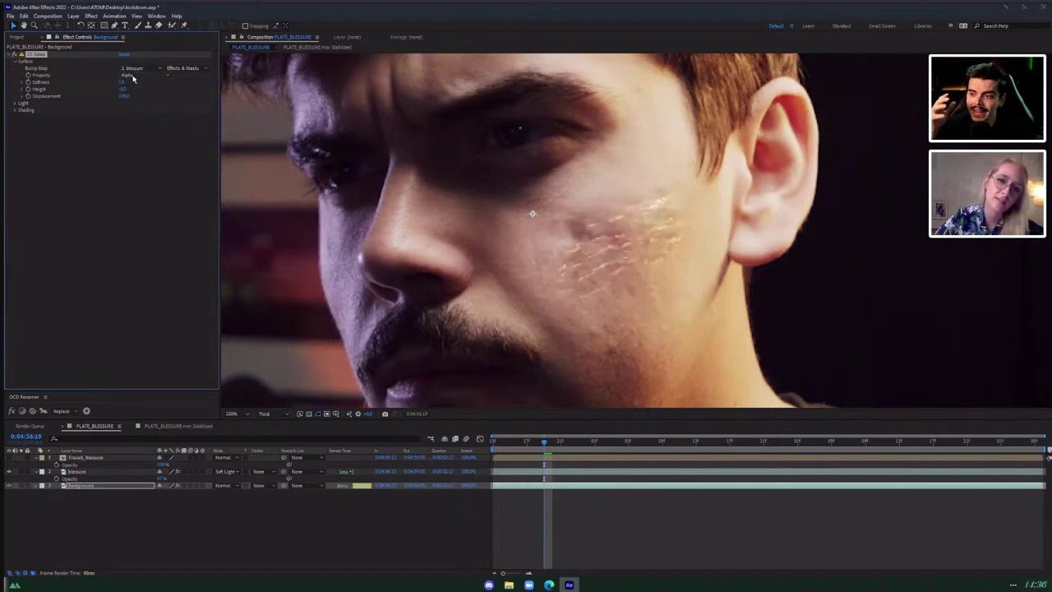
scroll(670, 212, down, 1)
scroll(660, 247, up, 1)
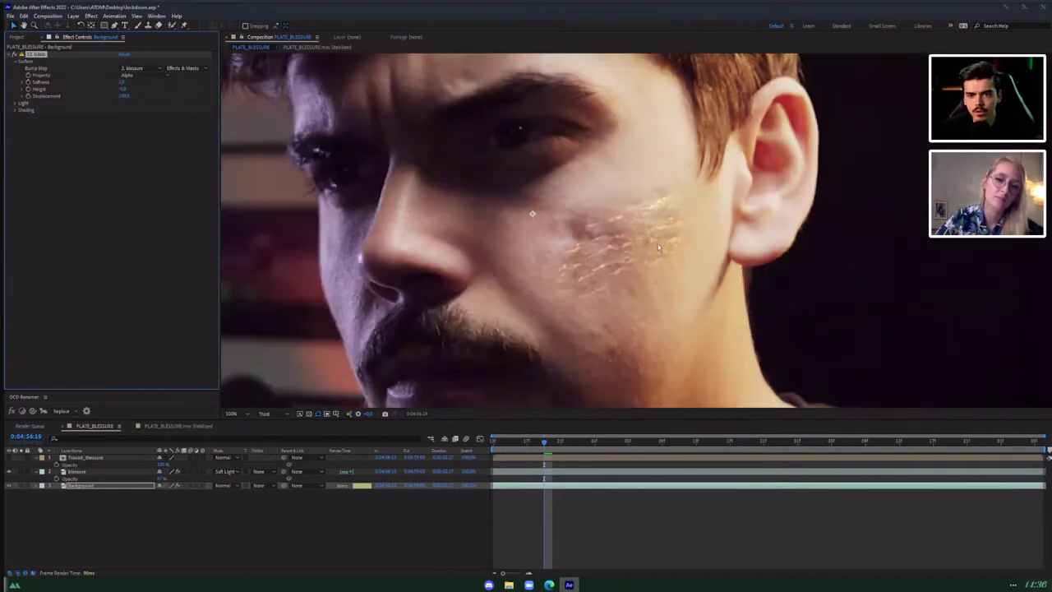
Rotate the CC Glass Light Direction to match the face lighting and lower the Specular shading to soften the highlights.
click(15, 105)
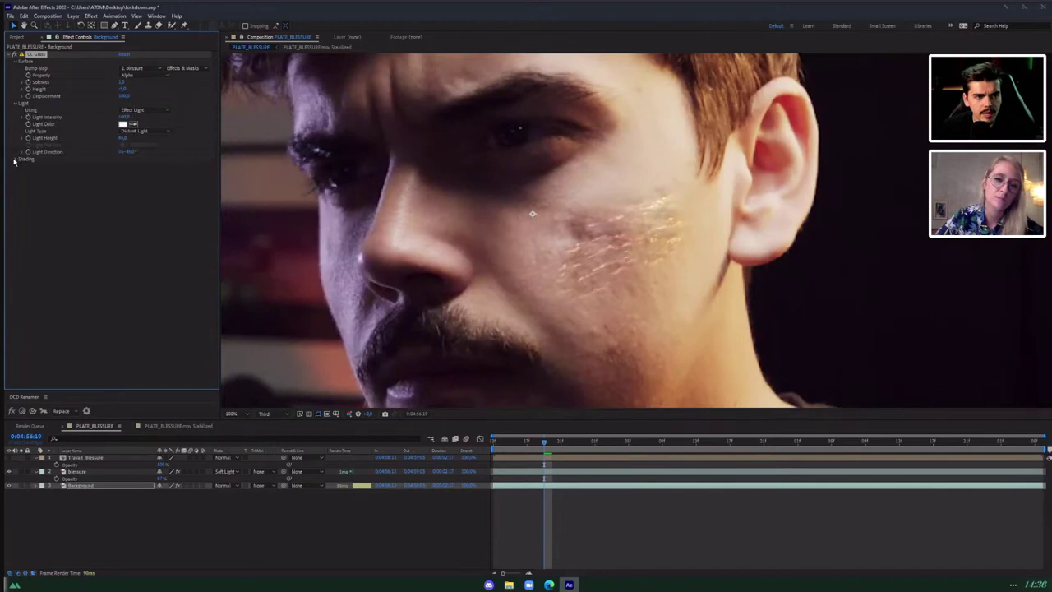
click(14, 159)
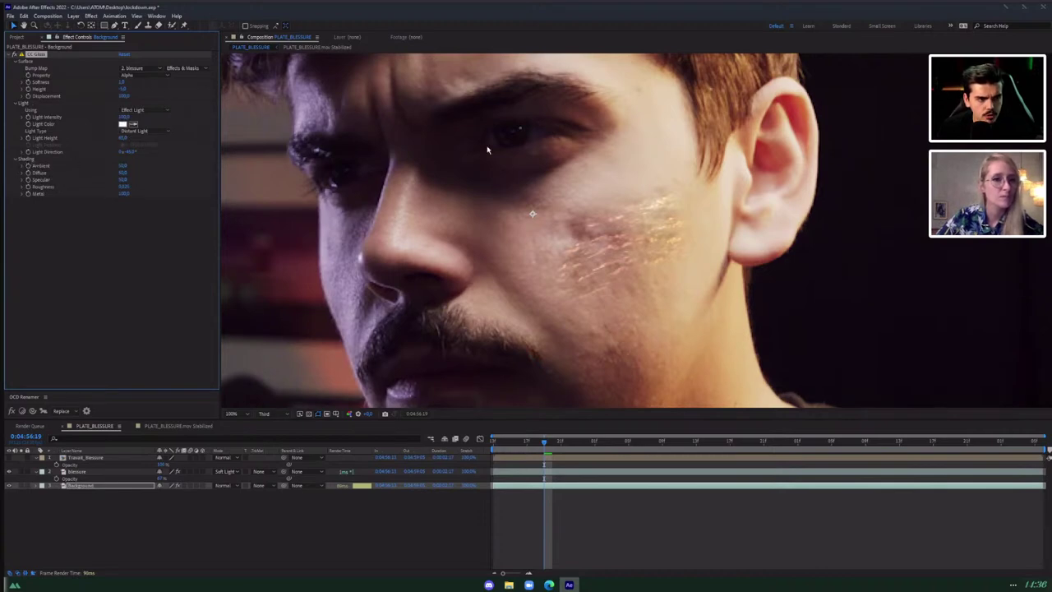
key(comma)
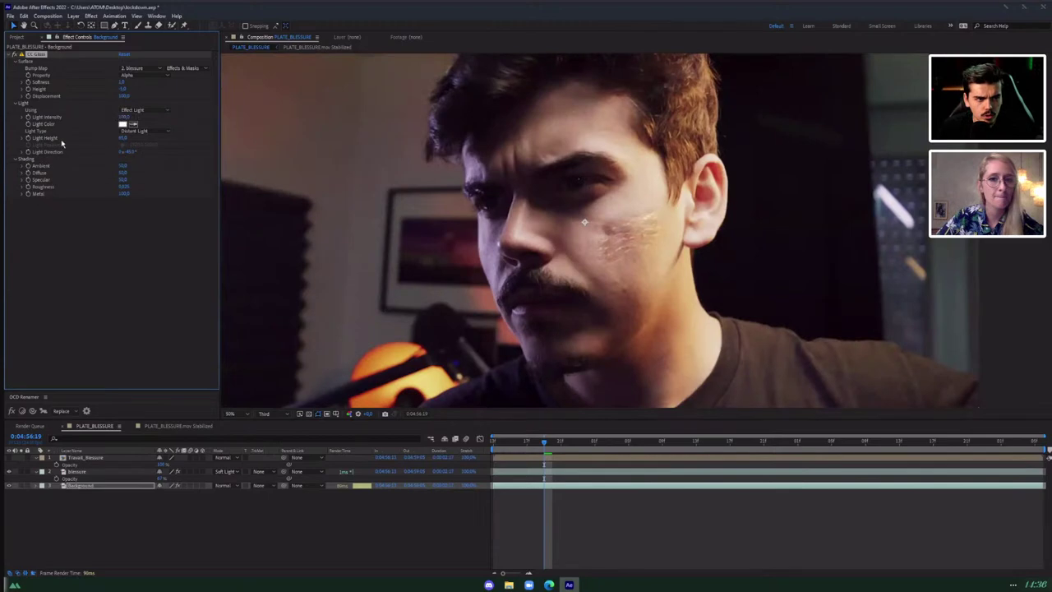
click(135, 153)
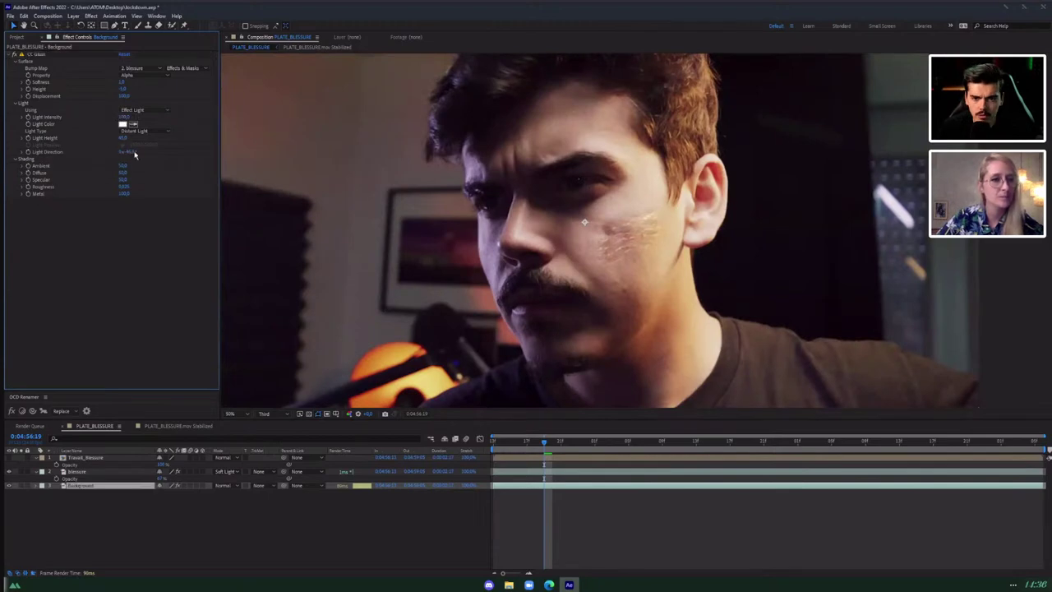
drag(129, 153, 220, 133)
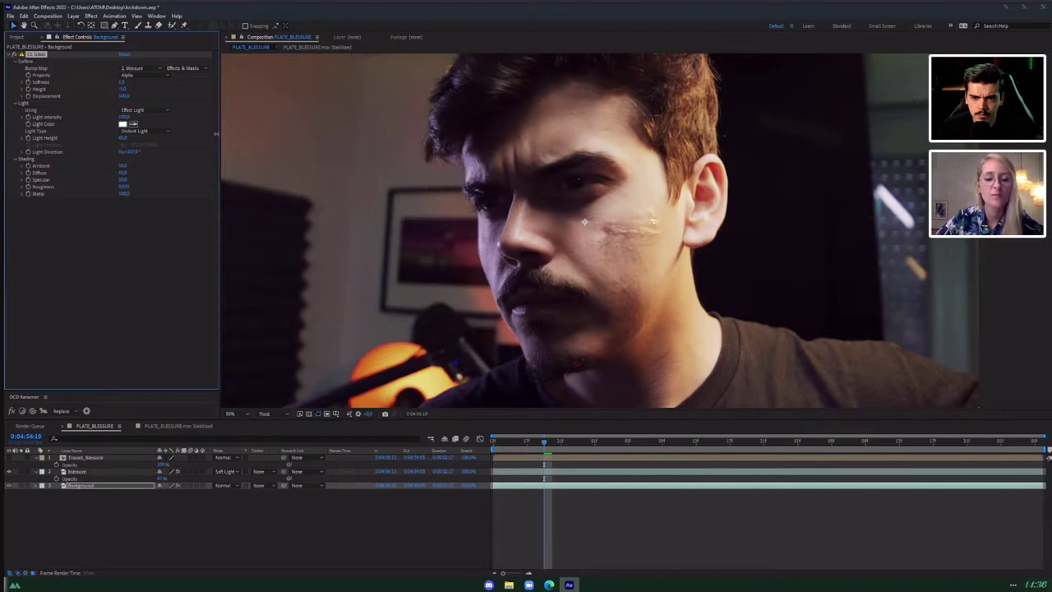
scroll(672, 248, up, 2)
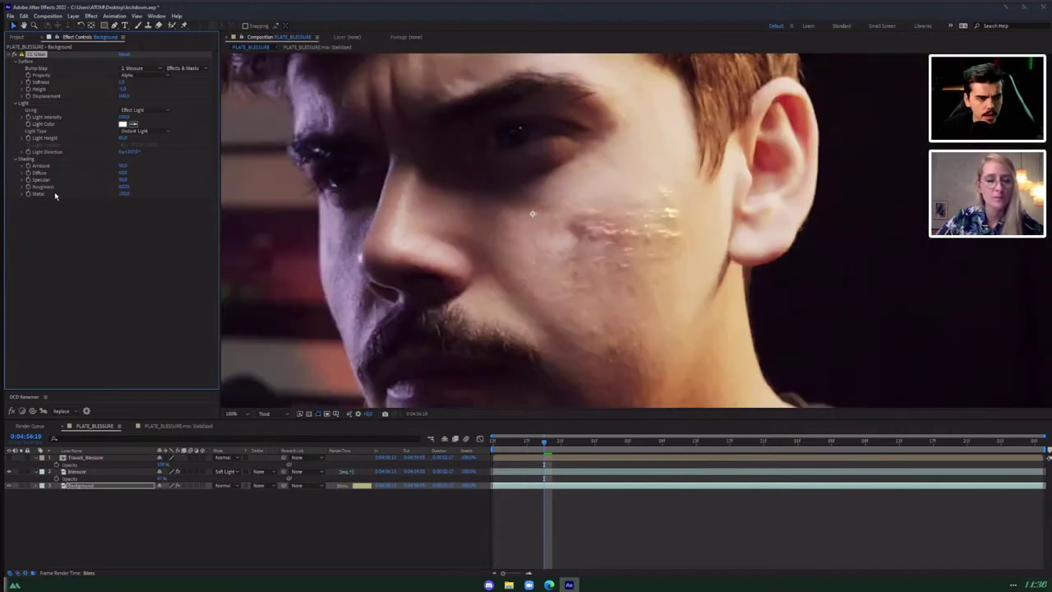
mouse_move(124, 187)
mouse_down()
mouse_move(137, 190)
mouse_move(107, 181)
mouse_up()
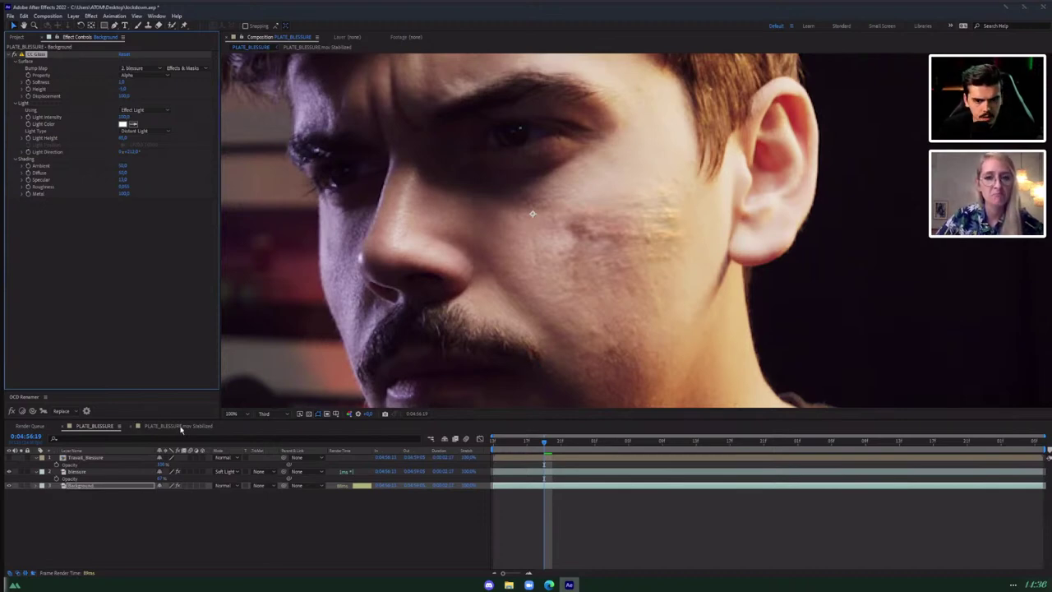
Duplicate the blessure layer and apply a red Fill effect to the copy.
click(79, 472)
key(ctrl+d)
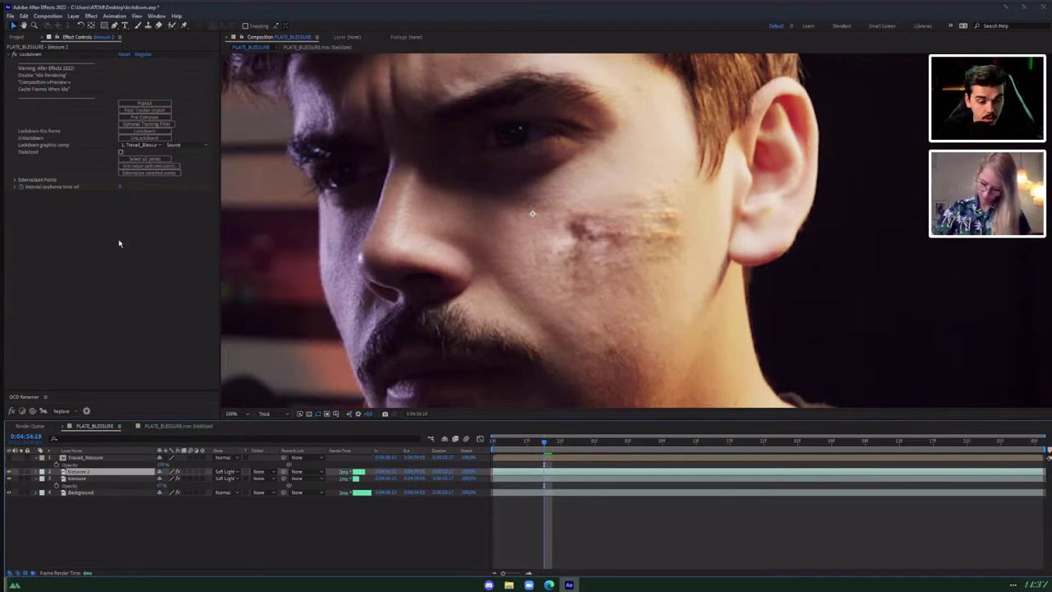
key(ctrl+space)
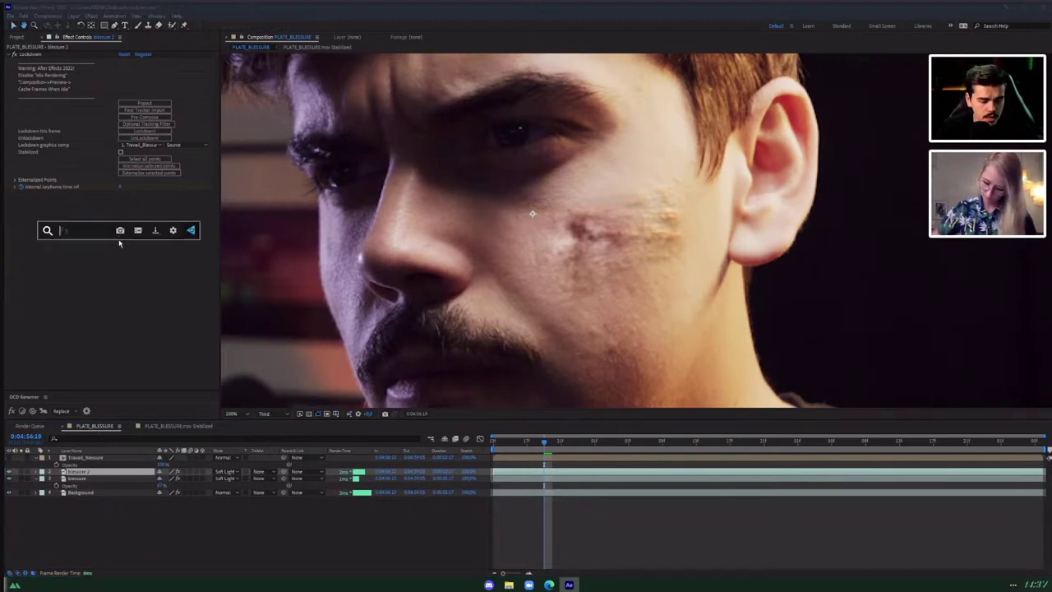
text(fill)
key(Return)
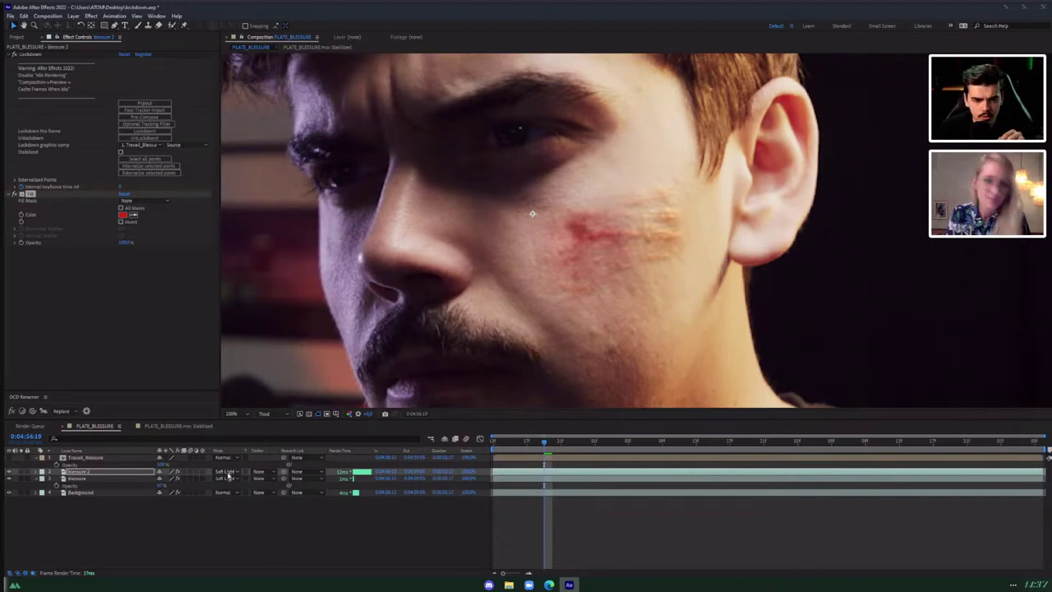
Set the blessure 2 layer's blending mode to Classic Color Burn and its Fill colour to a very dark red.
click(228, 476)
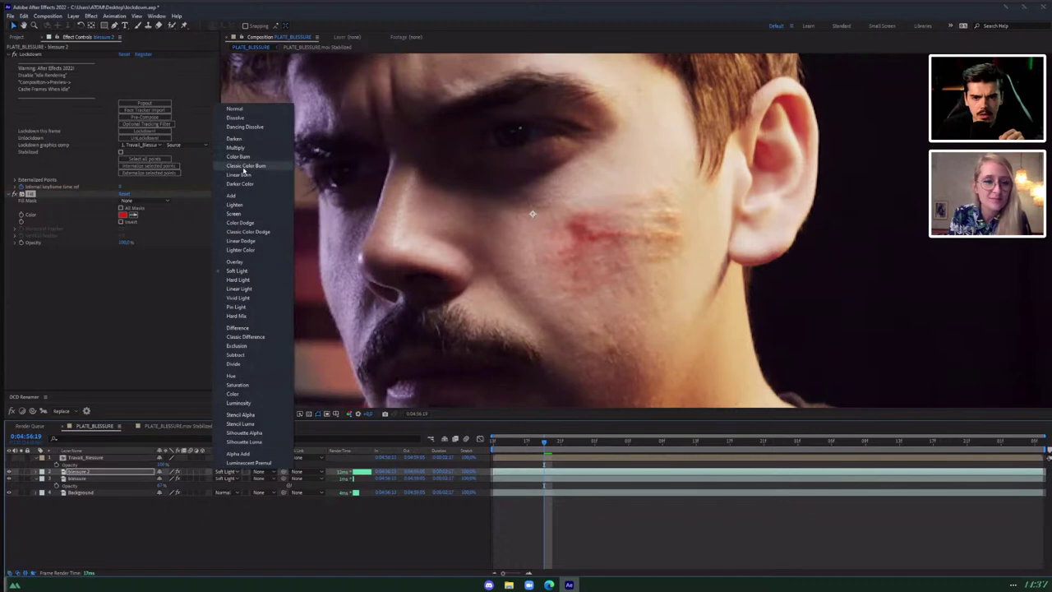
click(243, 166)
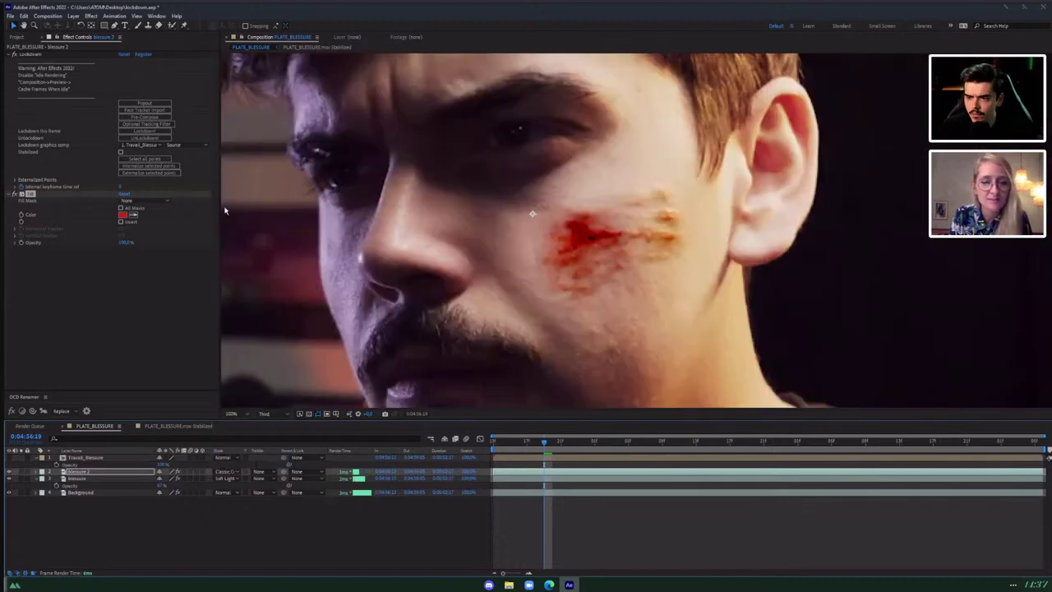
click(125, 215)
drag(517, 230, 349, 197)
mouse_move(357, 244)
mouse_down()
mouse_move(366, 284)
mouse_move(301, 289)
mouse_up()
key(Return)
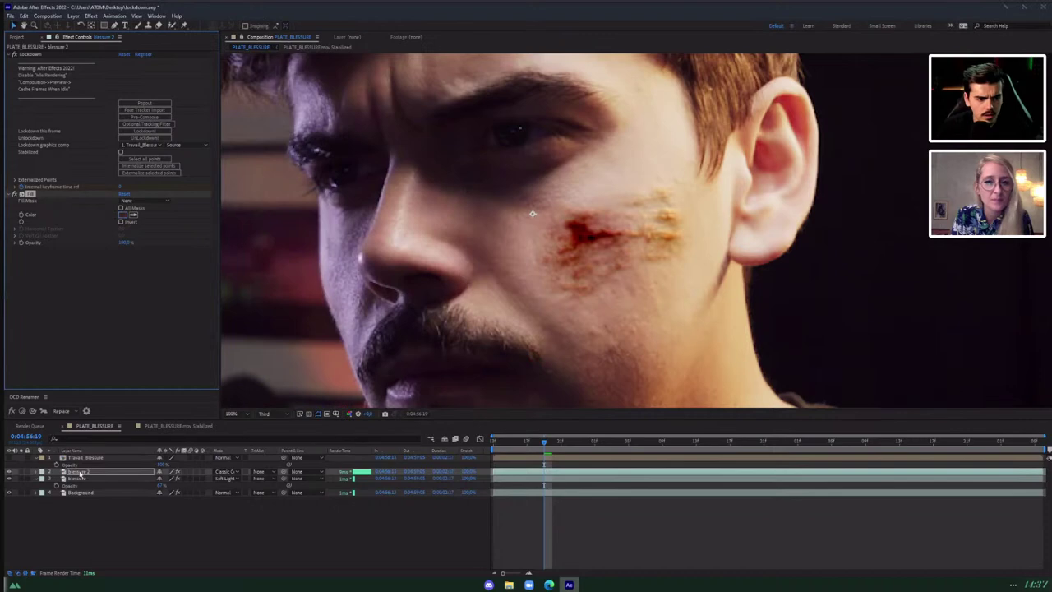
Increase the CC Glass height on the Background layer and rotate its light direction clockwise.
click(78, 492)
mouse_move(124, 89)
mouse_down()
mouse_move(107, 90)
mouse_move(131, 91)
mouse_up()
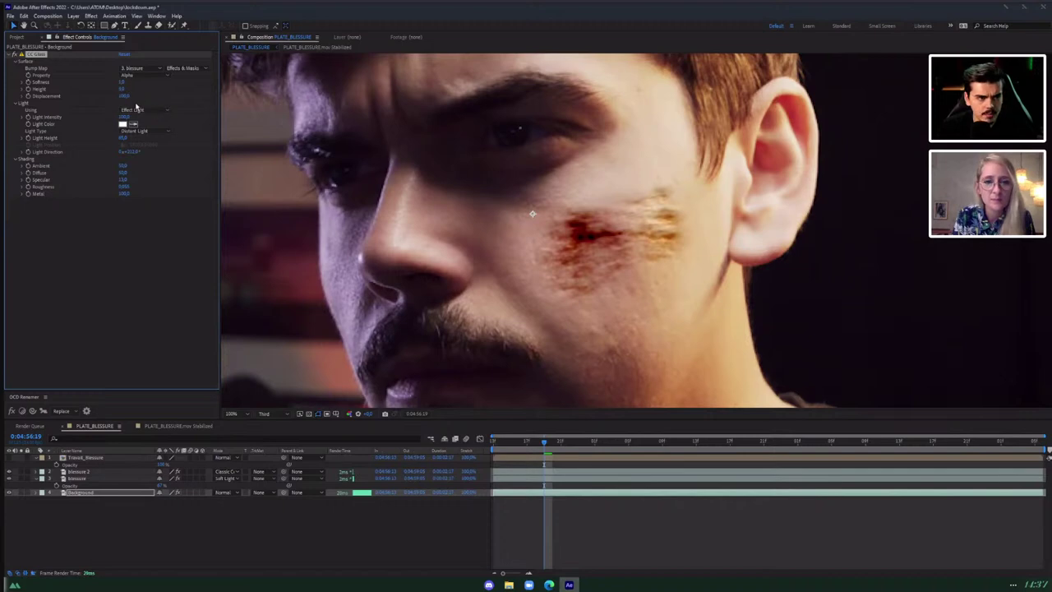
drag(130, 152, 192, 151)
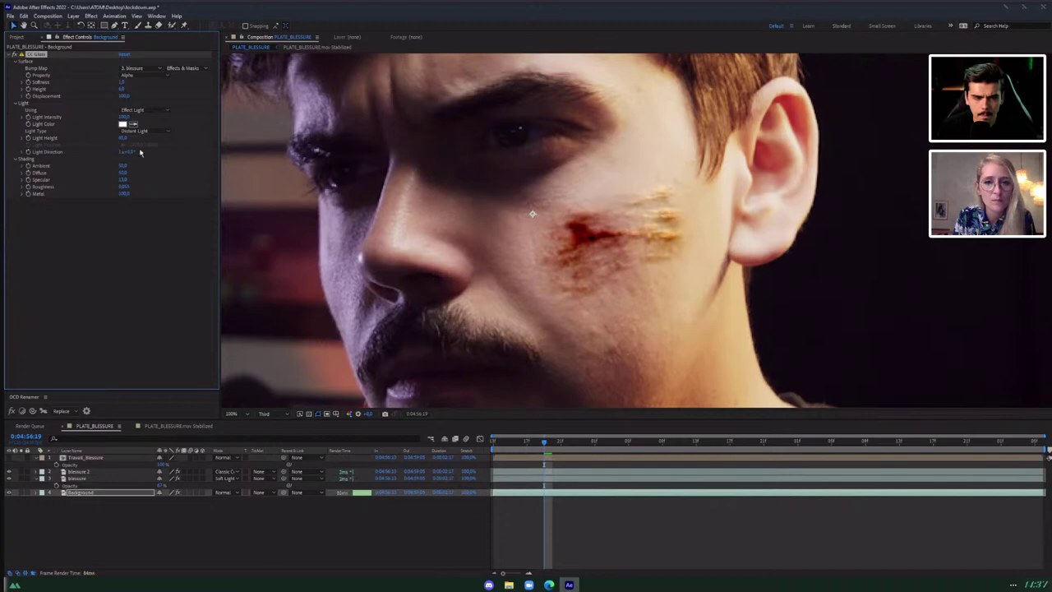
Reduce the Fractal Noise scale and contrast of the lower fractal noise layer in the PLATE_BLESSURE.mov Stabilized composition.
click(155, 432)
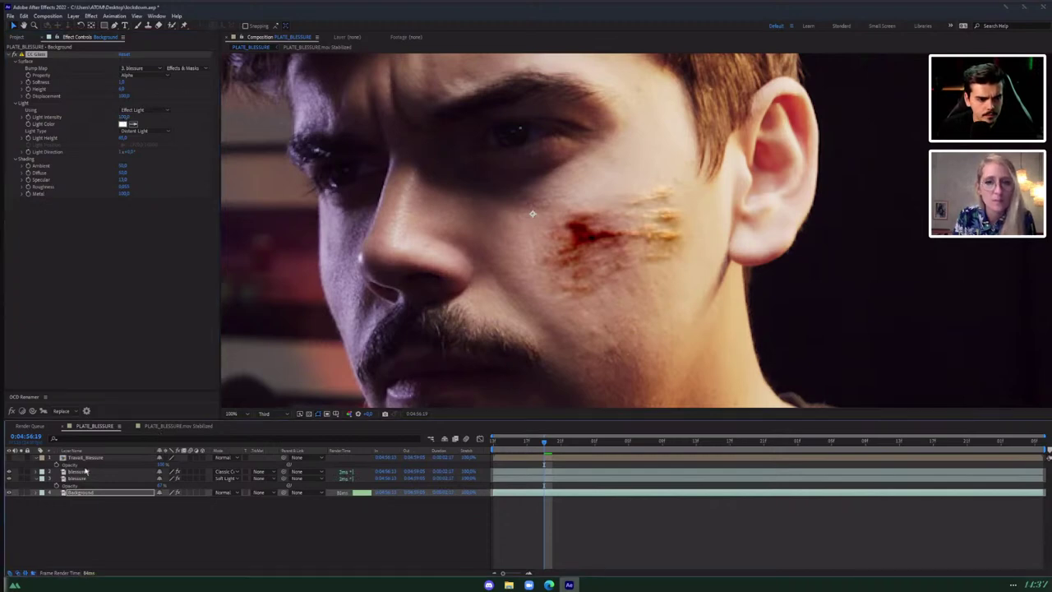
click(158, 426)
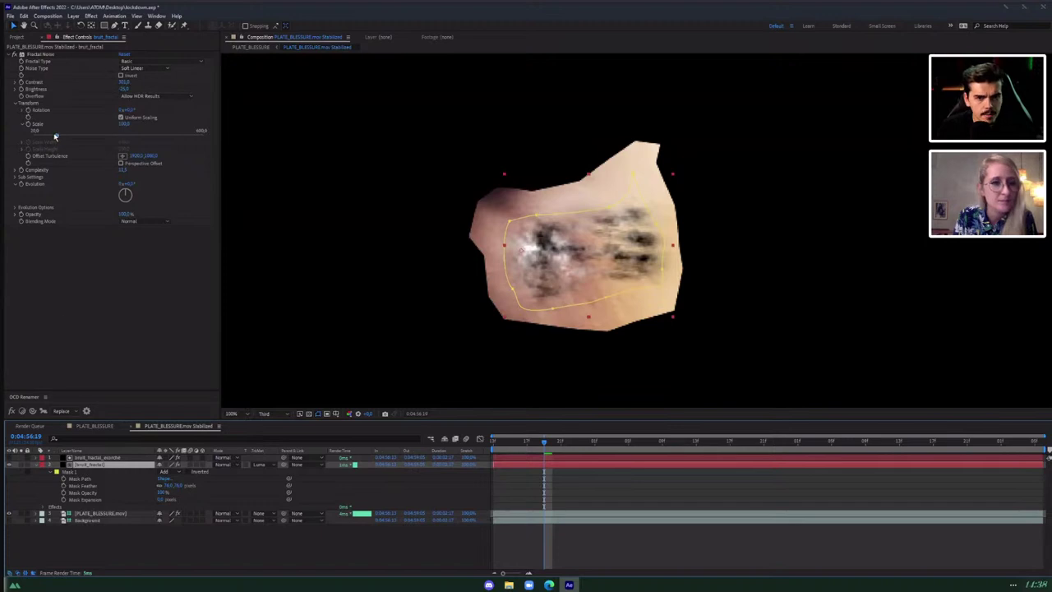
drag(55, 136, 36, 137)
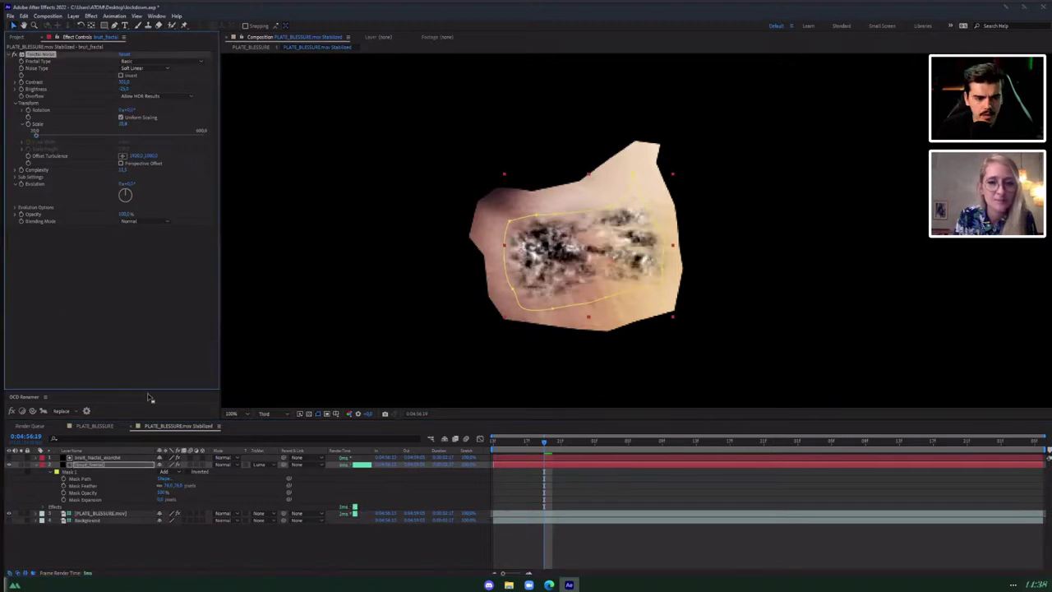
click(104, 428)
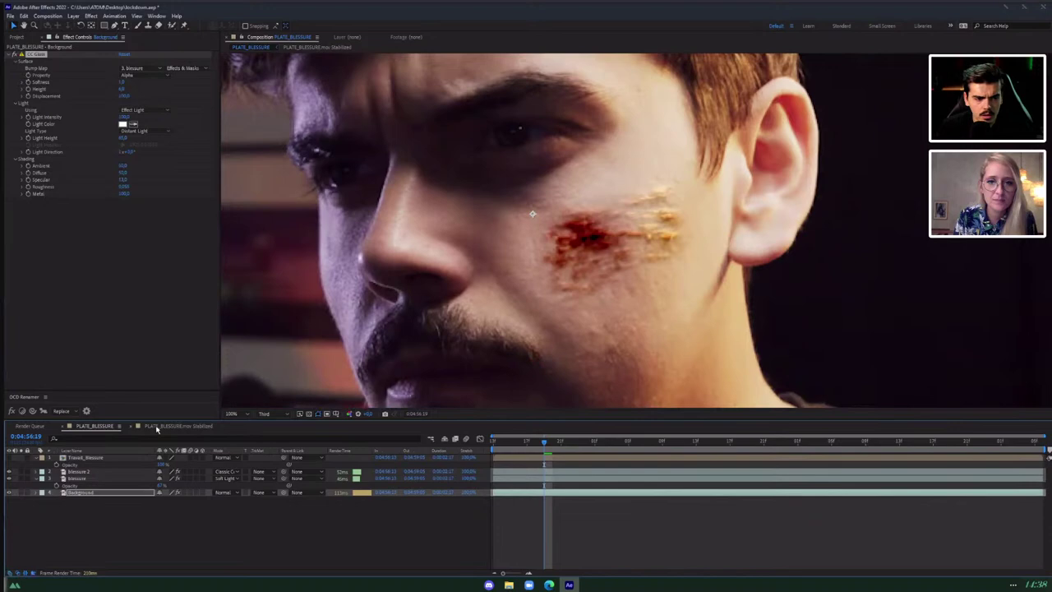
click(156, 428)
drag(117, 79, 55, 81)
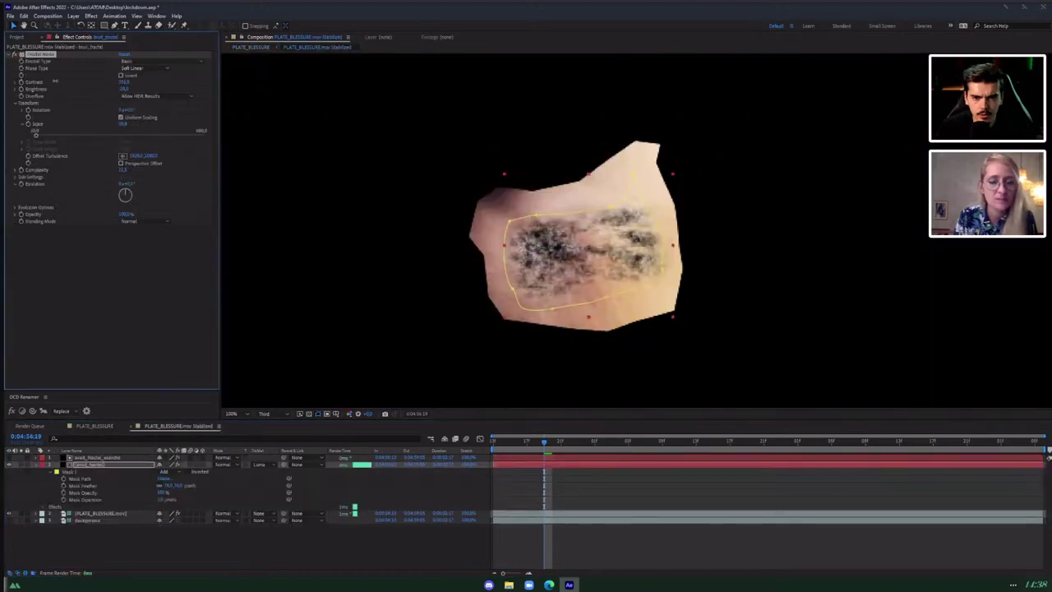
click(107, 428)
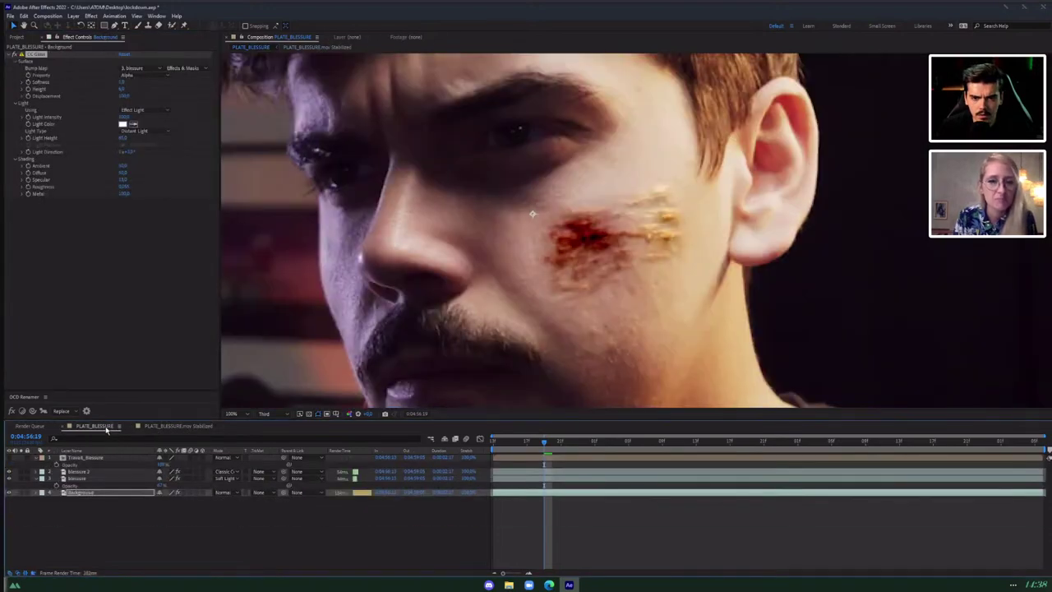
On the Background layer's CC Glass effect, set Height to 4 and Specular to 30.
click(83, 478)
click(82, 493)
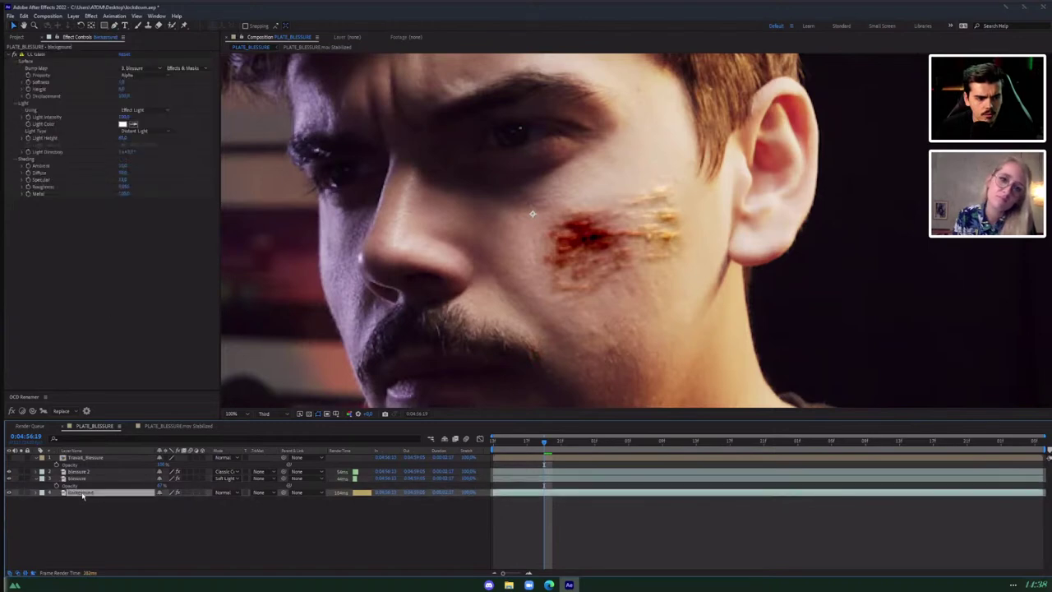
click(123, 89)
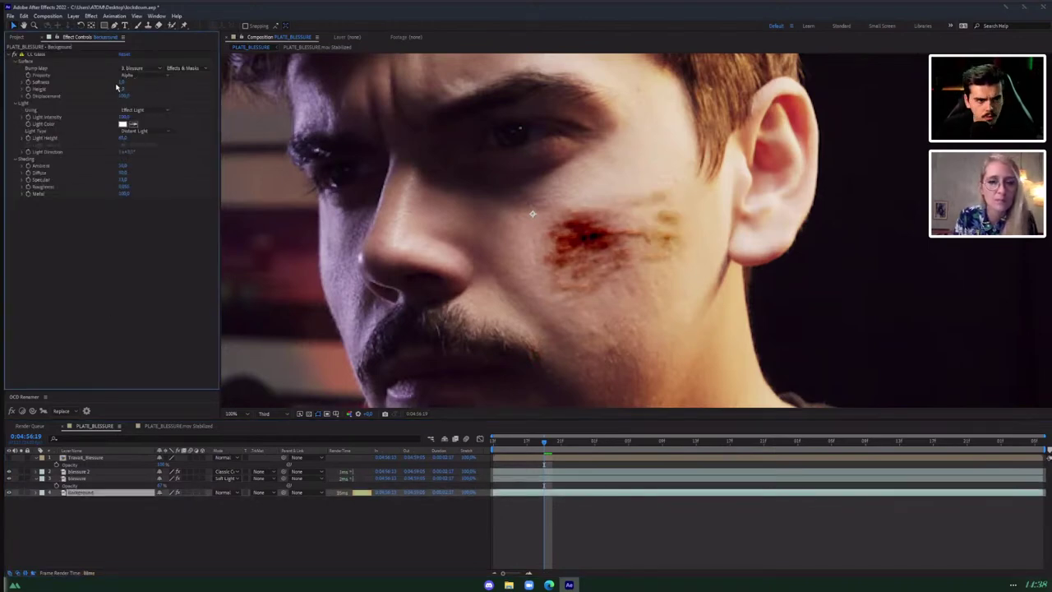
key(Return)
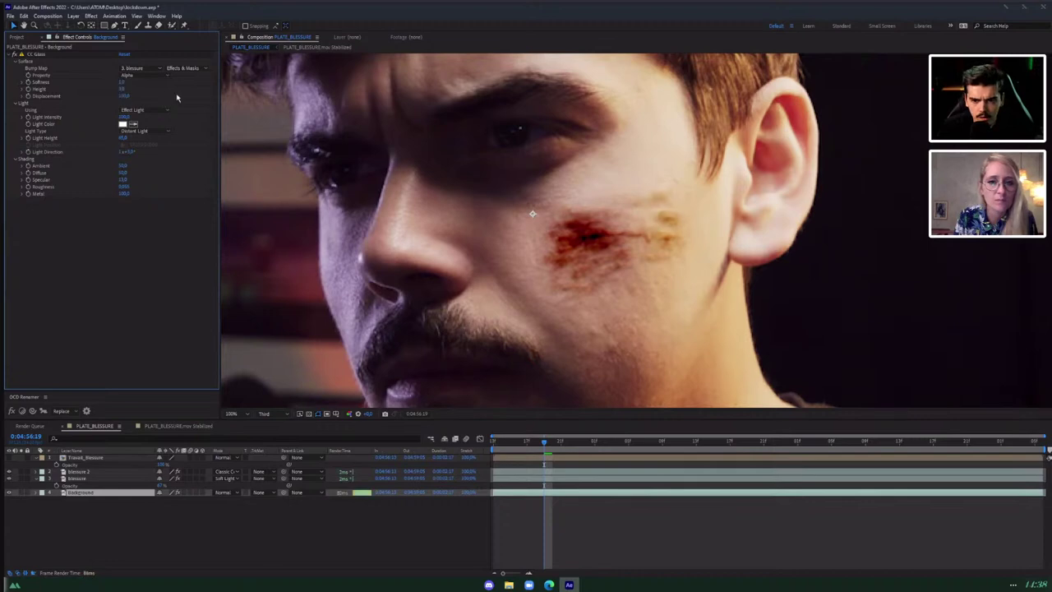
click(123, 89)
text(4)
key(Return)
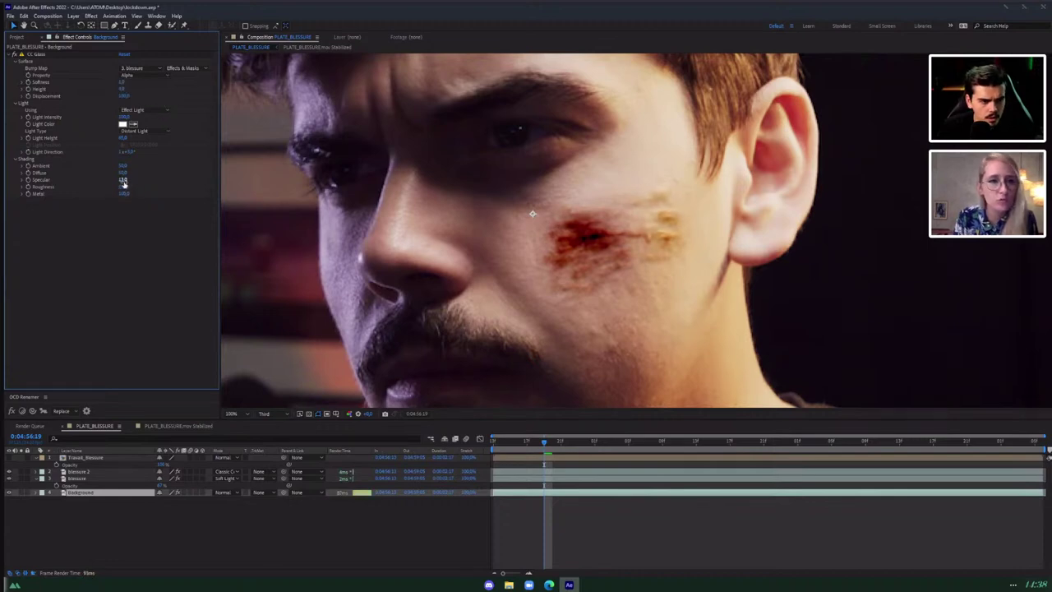
text(30)
key(Return)
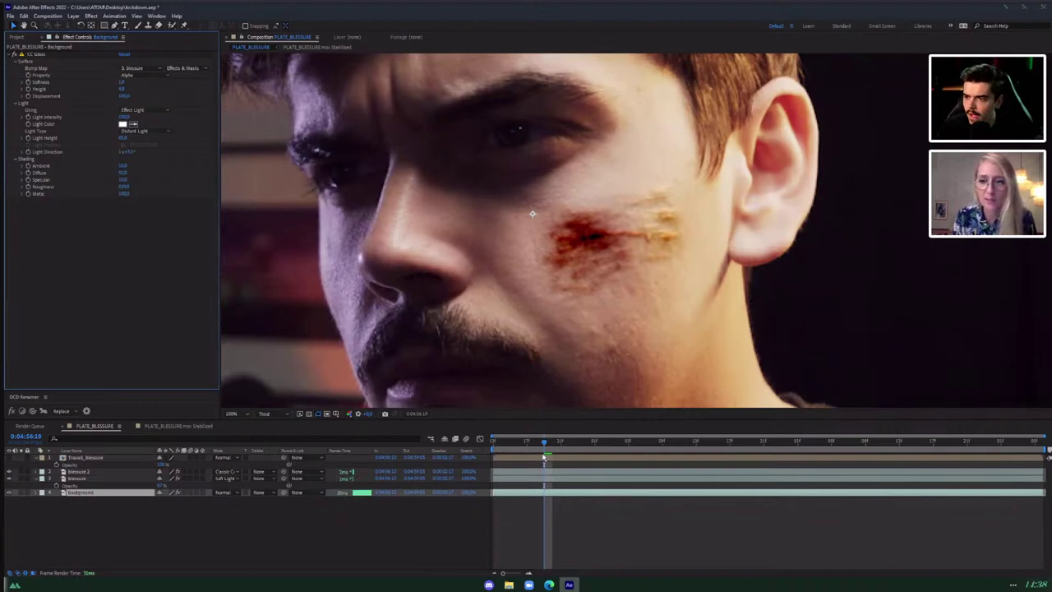
Fit the frame in the viewer, preview the wound from the first frame, and inspect it at 0:04:57:17.
drag(532, 444, 224, 407)
click(231, 415)
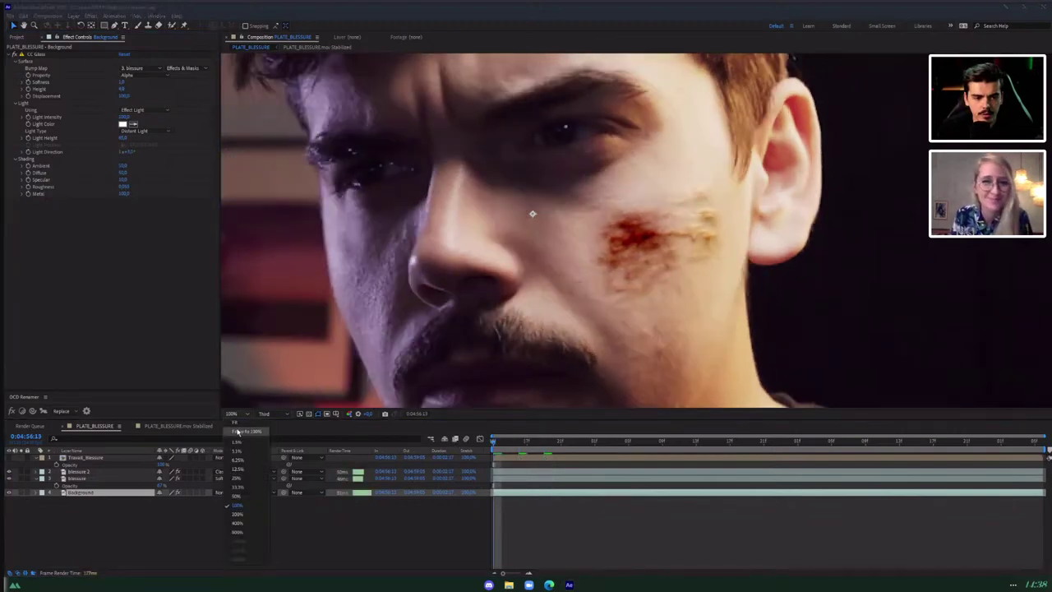
click(238, 430)
key(space)
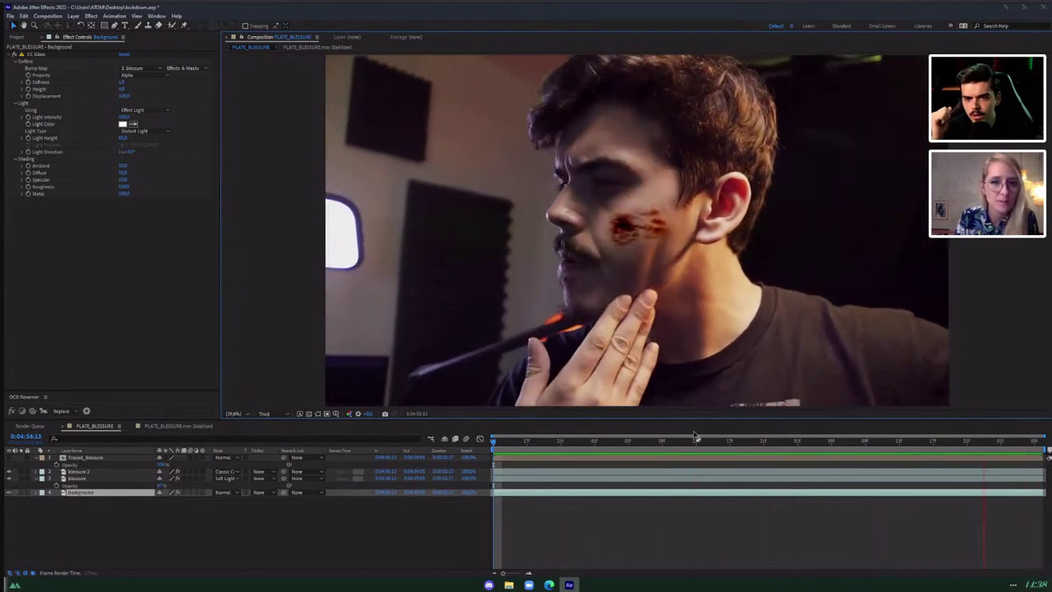
key(space)
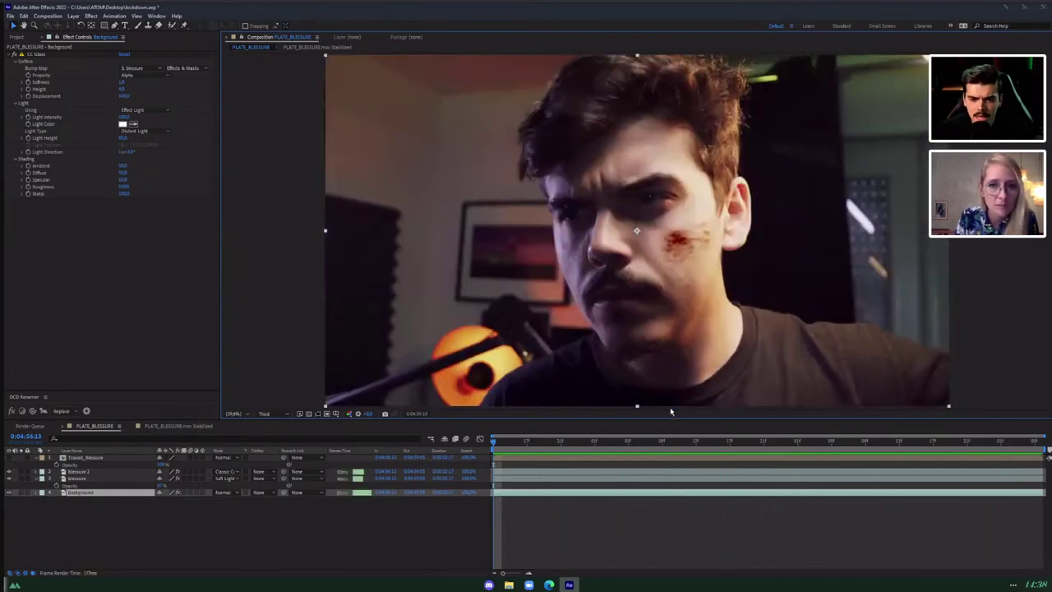
drag(663, 441, 725, 444)
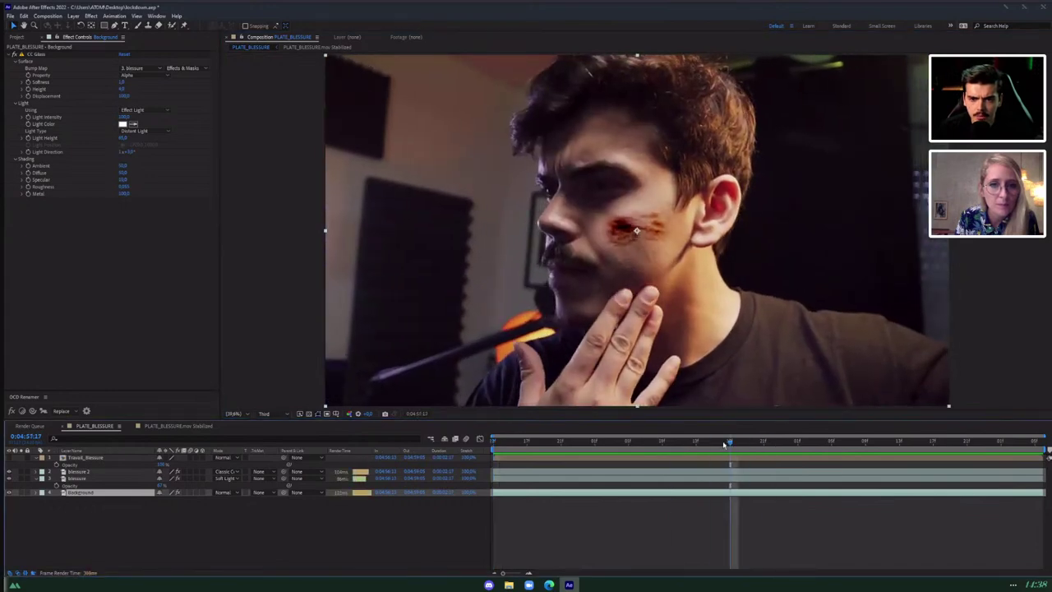
Try a different Fractal Noise evolution on the topmost noise layer of the stabilized composition.
click(175, 426)
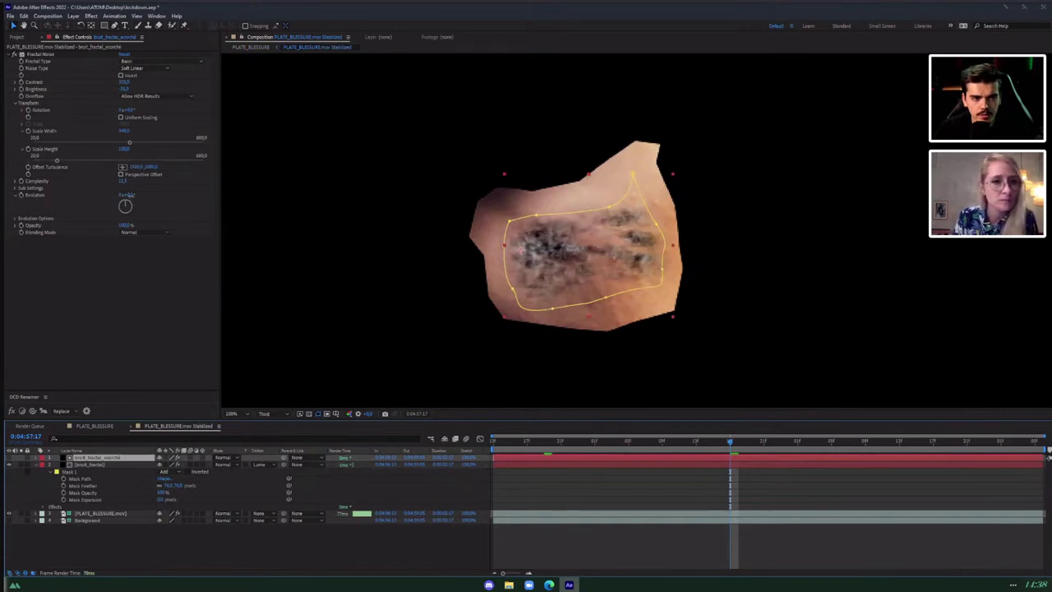
drag(128, 195, 194, 203)
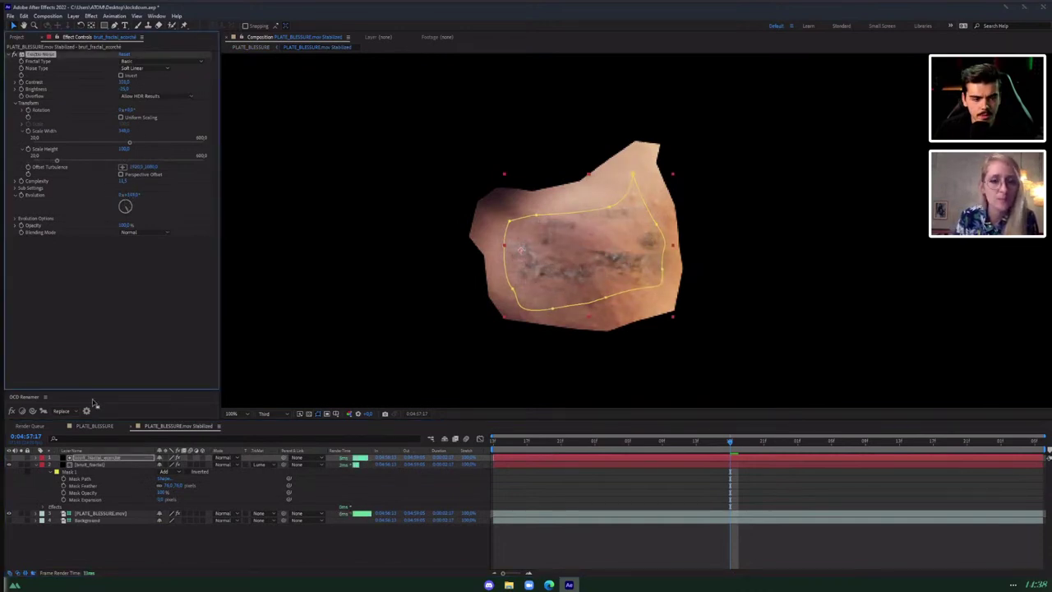
click(97, 426)
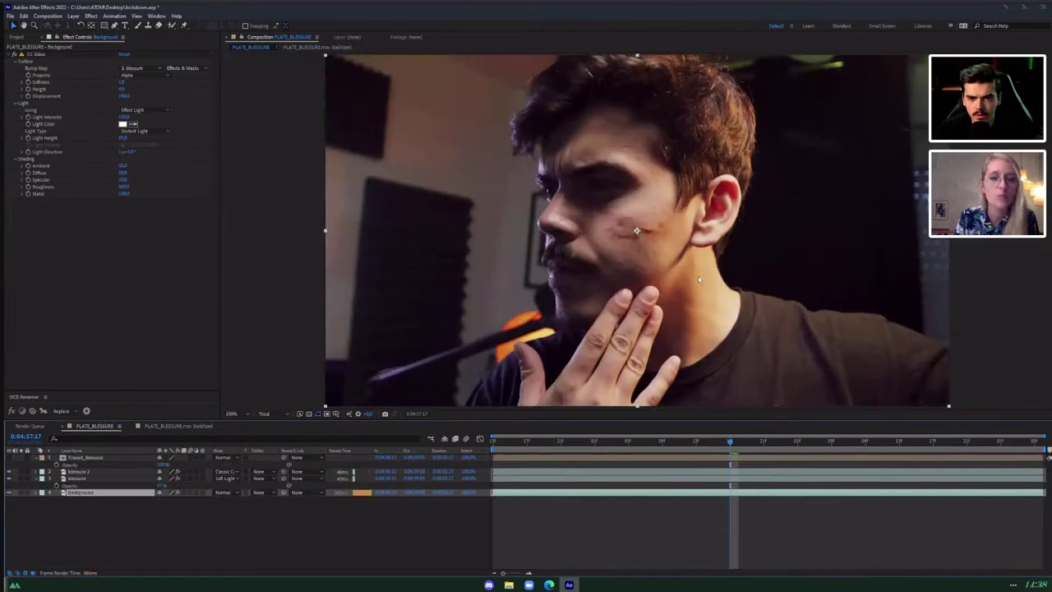
Invert the wound relief by setting the Background layer's CC Glass height to -4.
scroll(640, 234, up, 3)
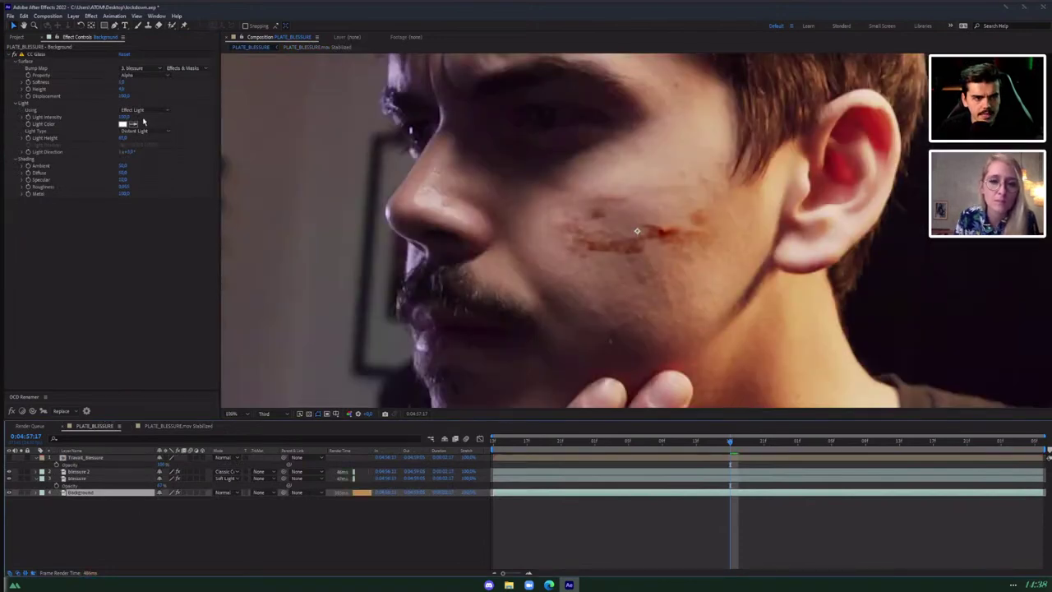
drag(122, 89, 120, 93)
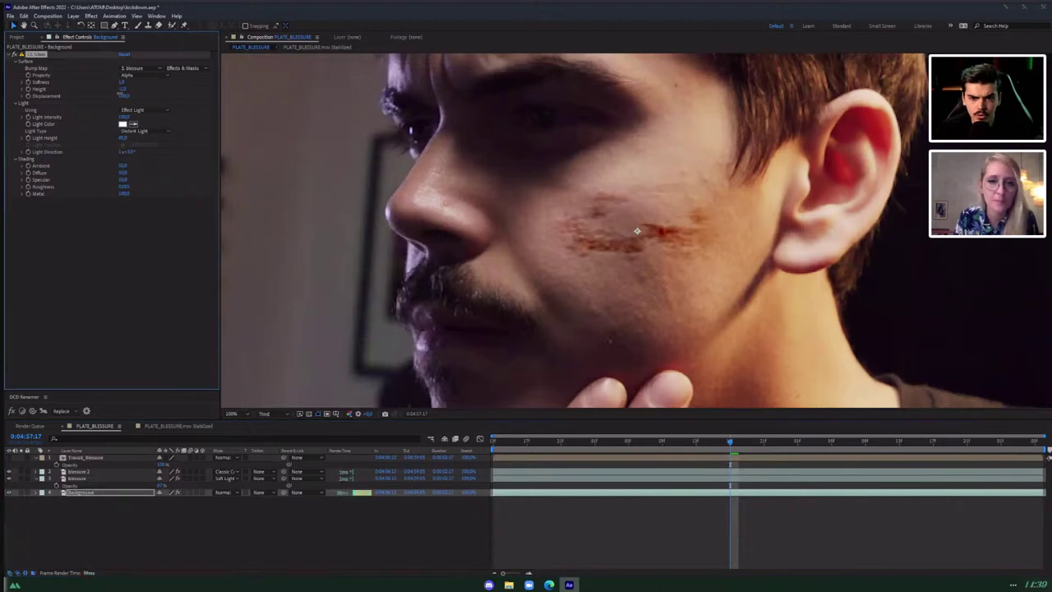
key(comma)
Change the evolution and lower the brightness of the topmost Fractal Noise layer in the stabilized composition.
click(194, 426)
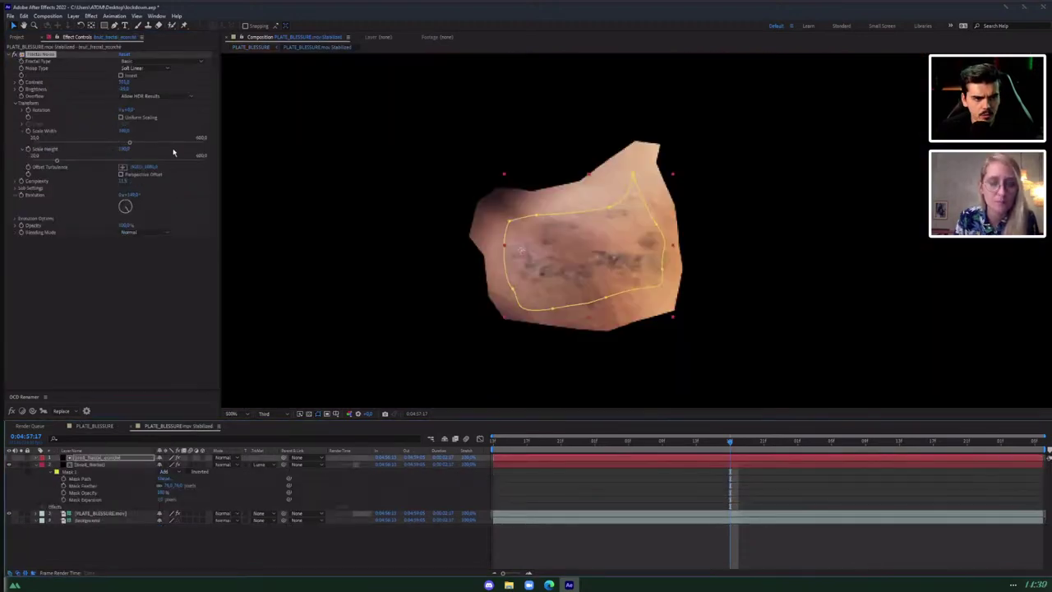
drag(137, 195, 237, 195)
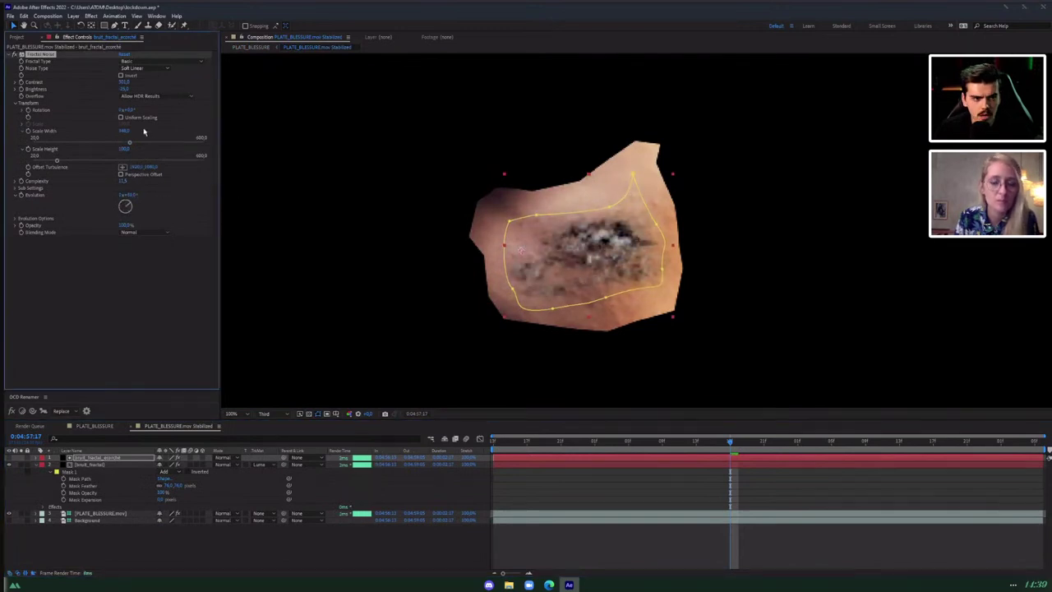
drag(125, 89, 119, 91)
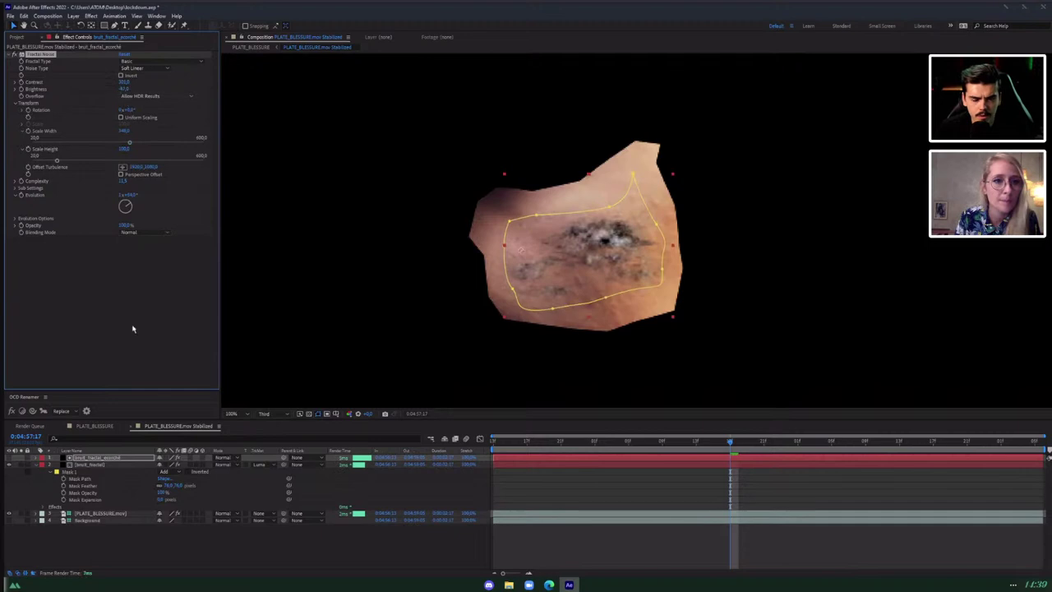
click(106, 427)
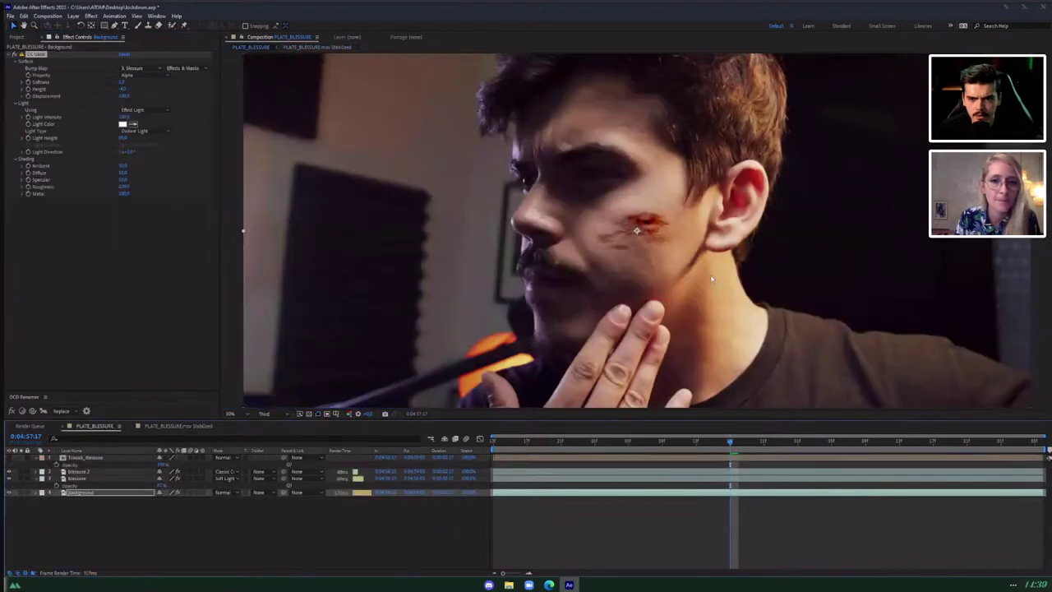
Play back the PLATE_BLESSURE composition and examine the wound closely around 0:04:57:12.
key(space)
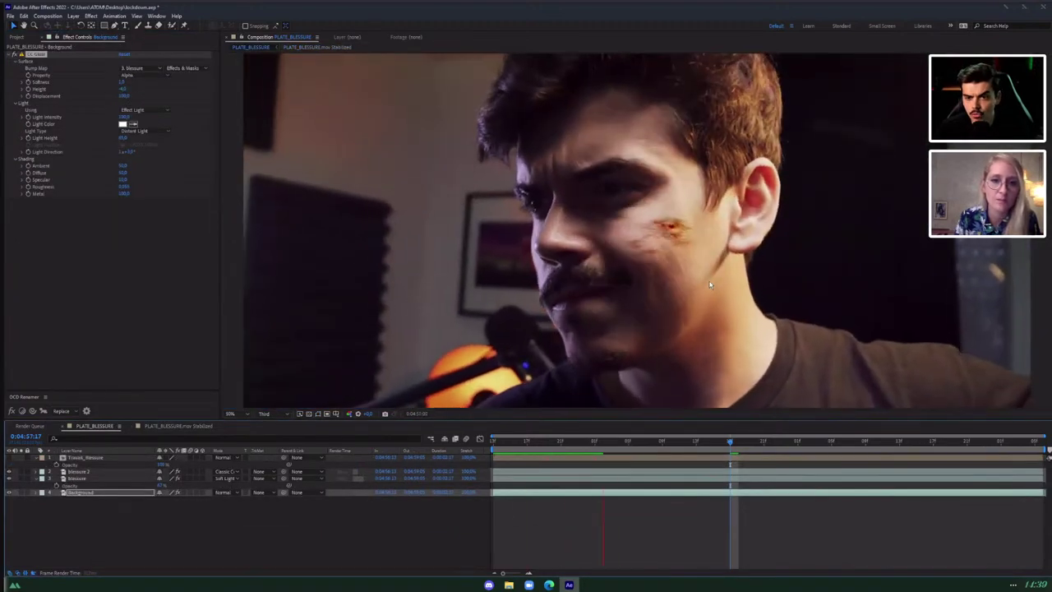
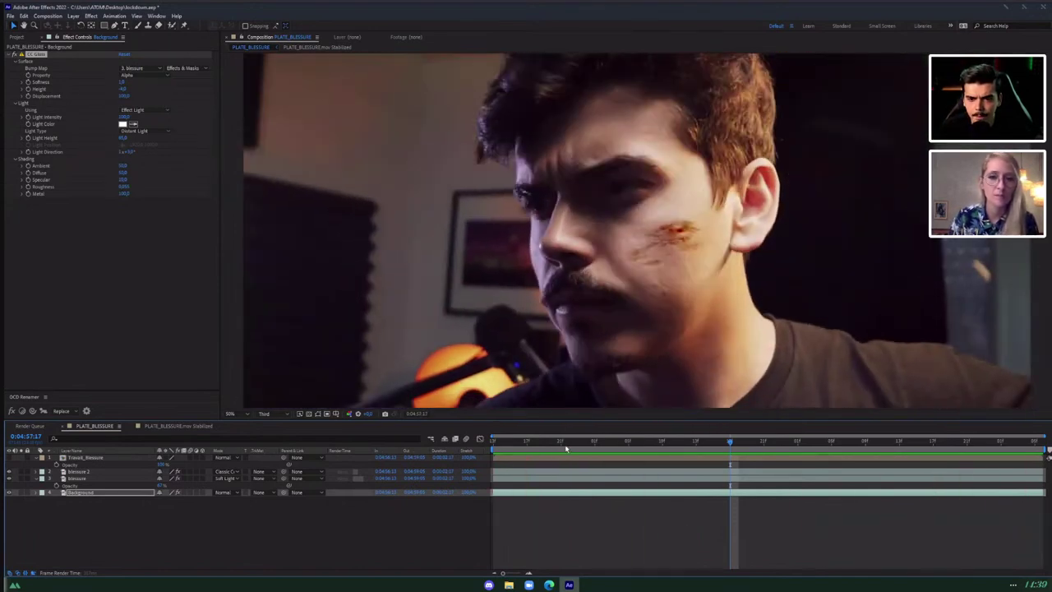
drag(566, 448, 691, 444)
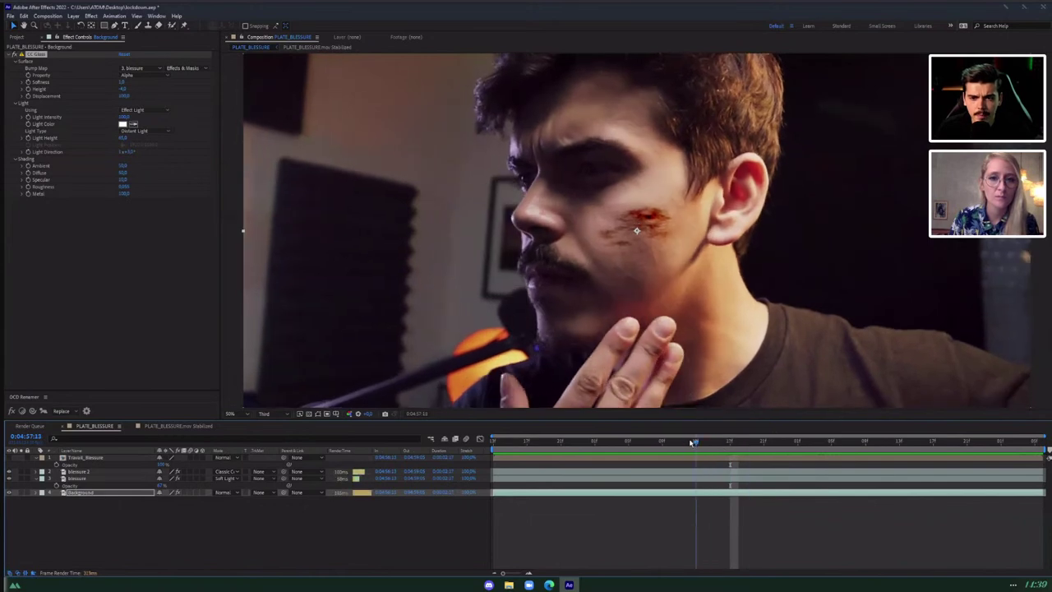
key(period)
Duplicate the blessure 2 layer and soften the copy by adding a Fast Box Blur with an increased blur radius.
click(78, 479)
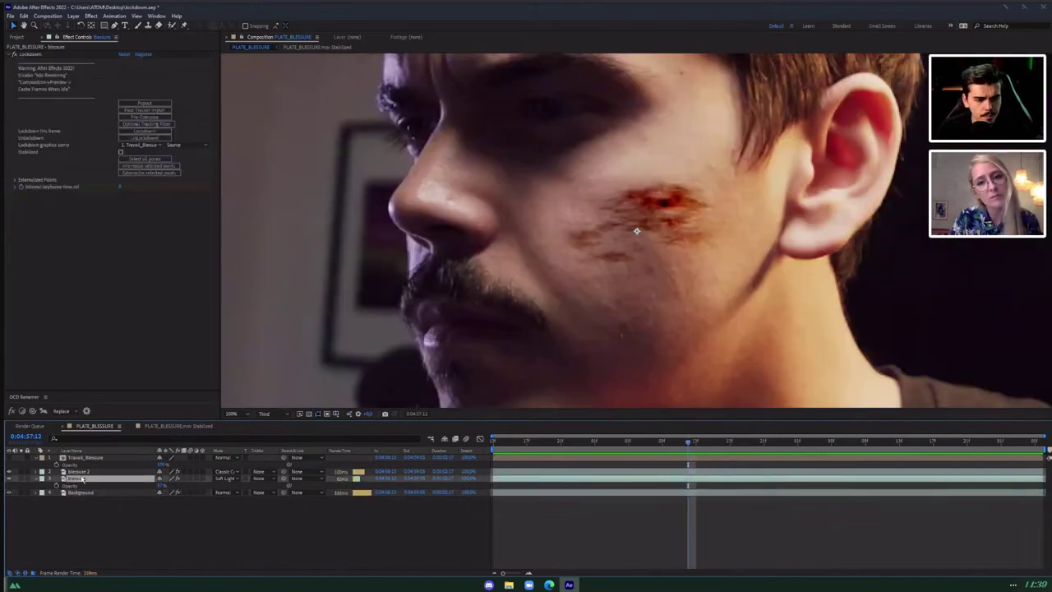
click(85, 472)
key(ctrl+d)
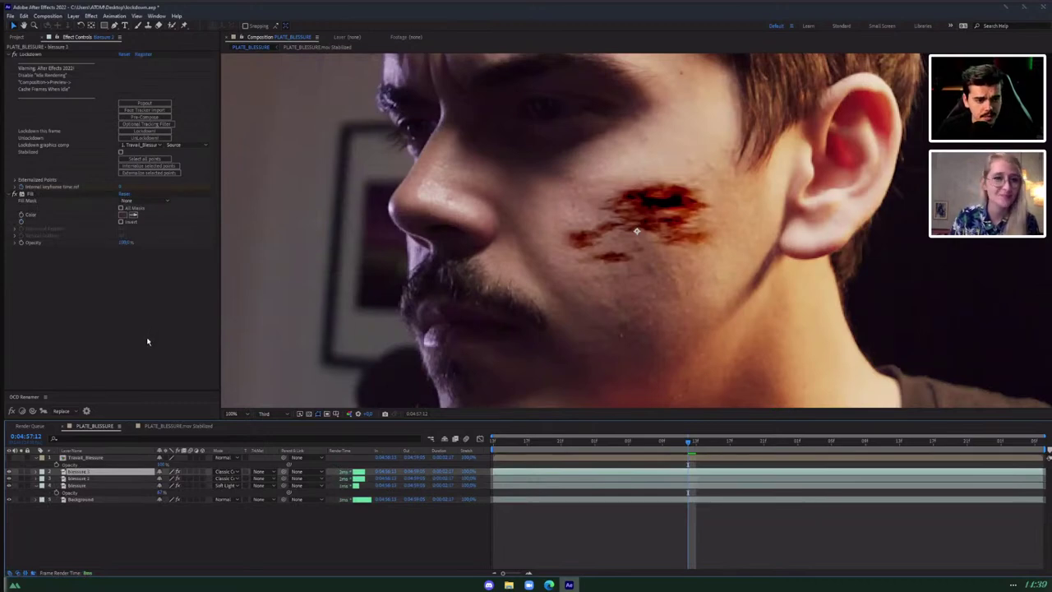
key(ctrl+space)
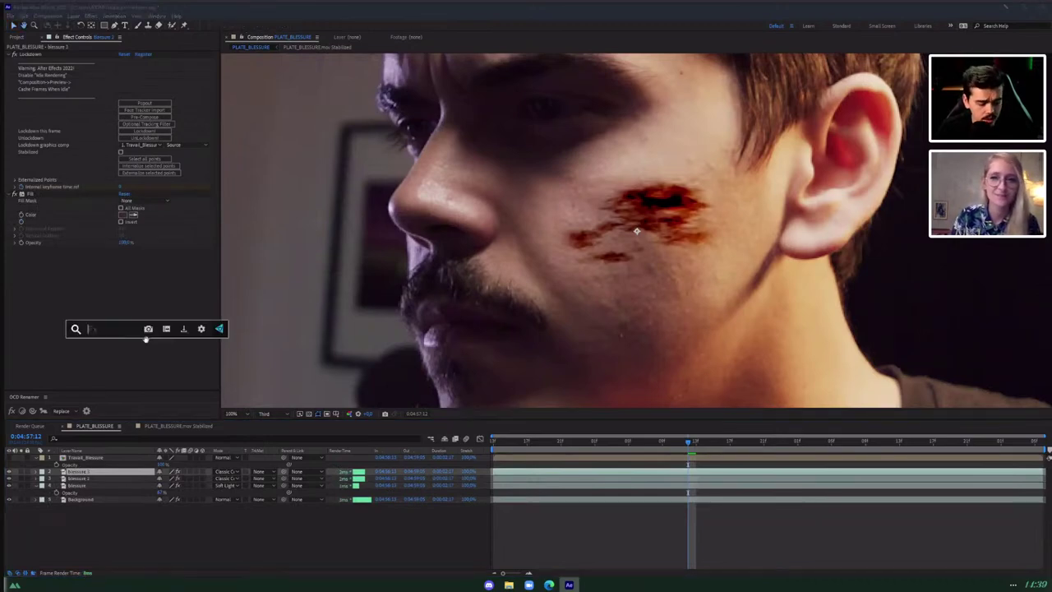
text(fast)
click(134, 364)
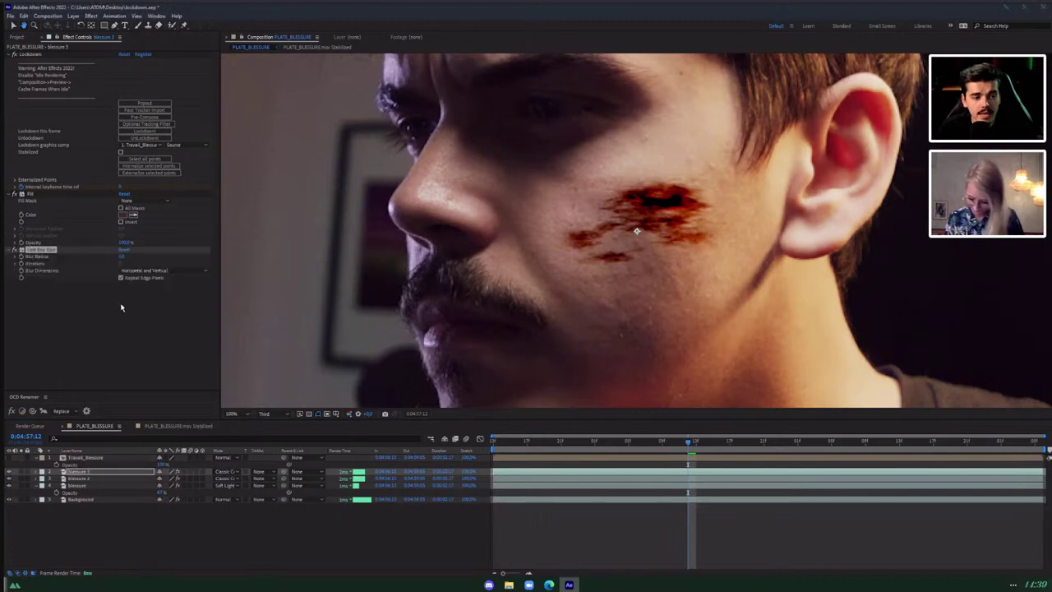
drag(121, 257, 130, 257)
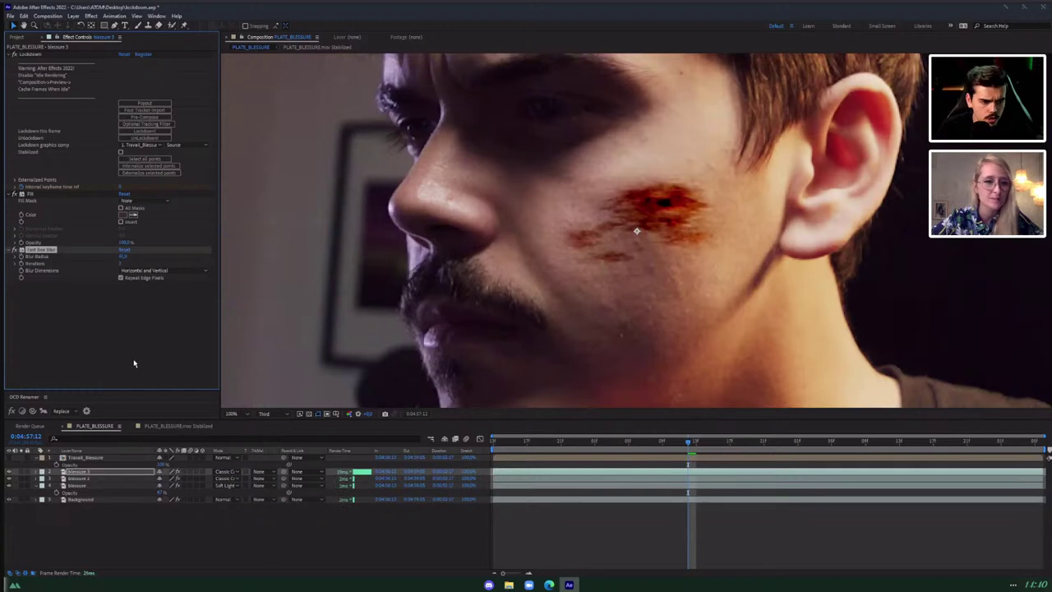
Try a Levels effect on the blessure 3 layer, adjusting the input white and gamma of its Alpha channel.
key(ctrl+space)
text(lev)
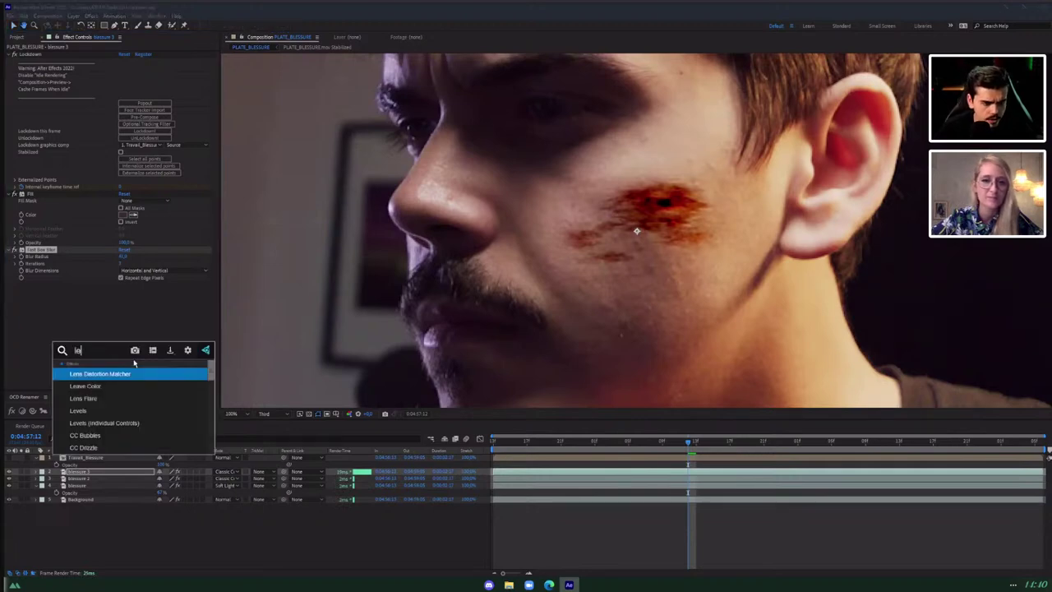
key(Return)
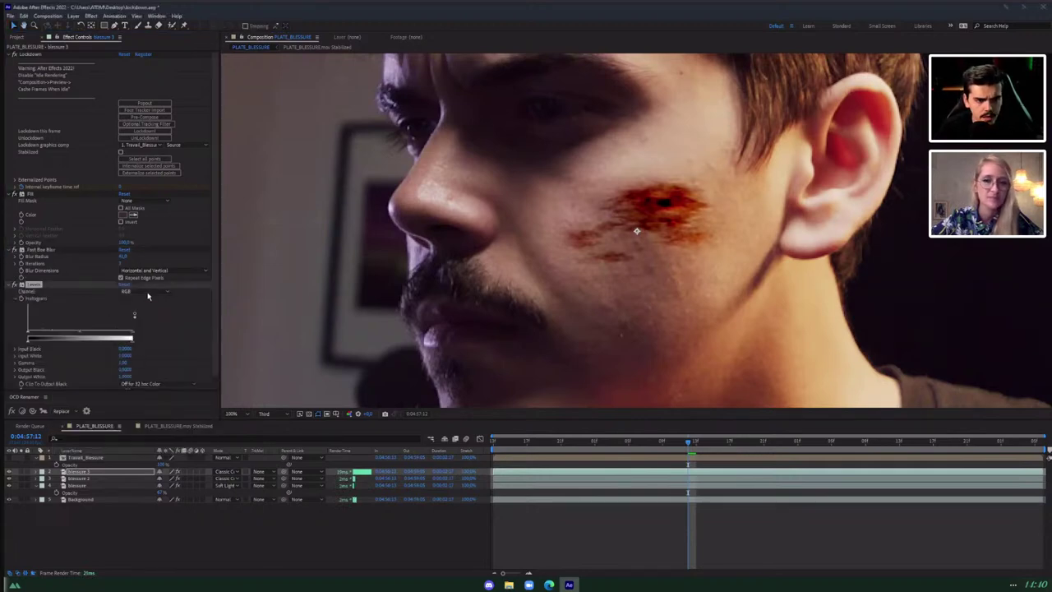
click(148, 293)
click(140, 337)
mouse_move(132, 332)
mouse_down()
mouse_move(54, 332)
mouse_move(145, 334)
mouse_up()
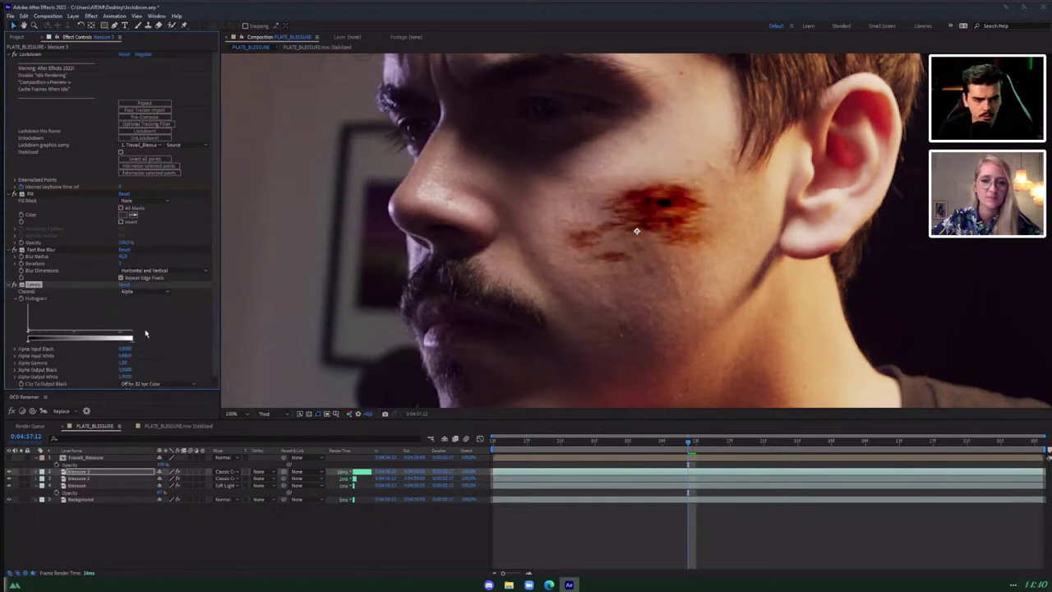
drag(80, 336, 43, 334)
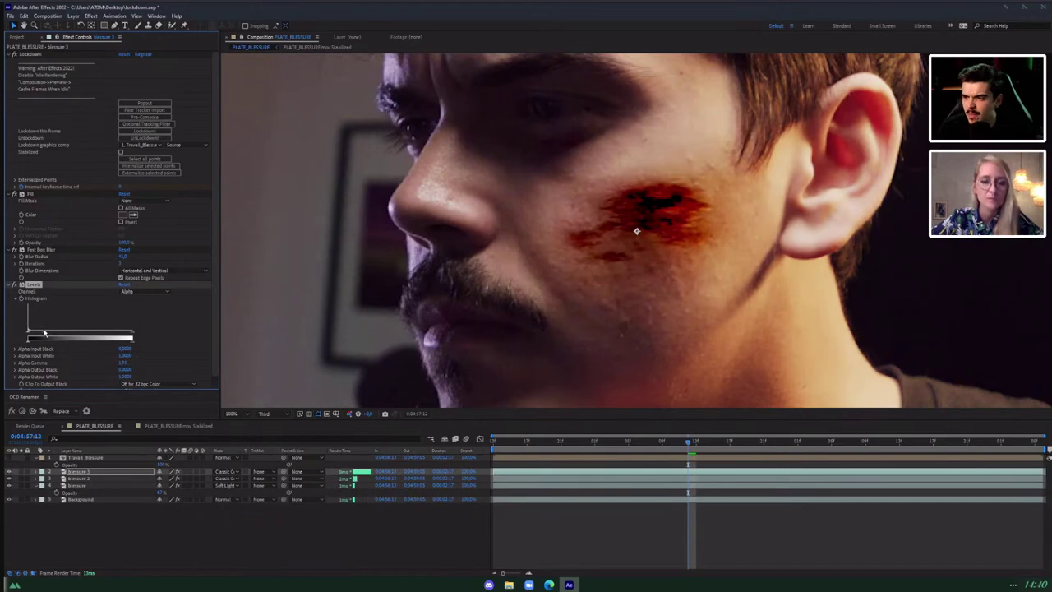
Try a Levels adjustment of the Alpha channel on the blessure 2 layer, and delete the effect again.
click(72, 479)
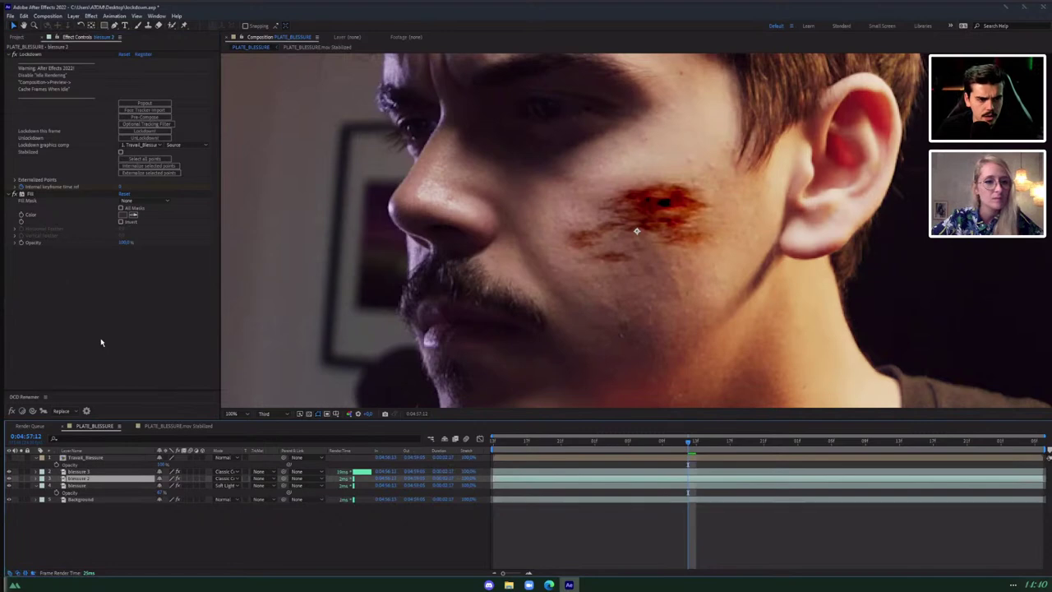
key(ctrl+space)
text(lev)
key(Return)
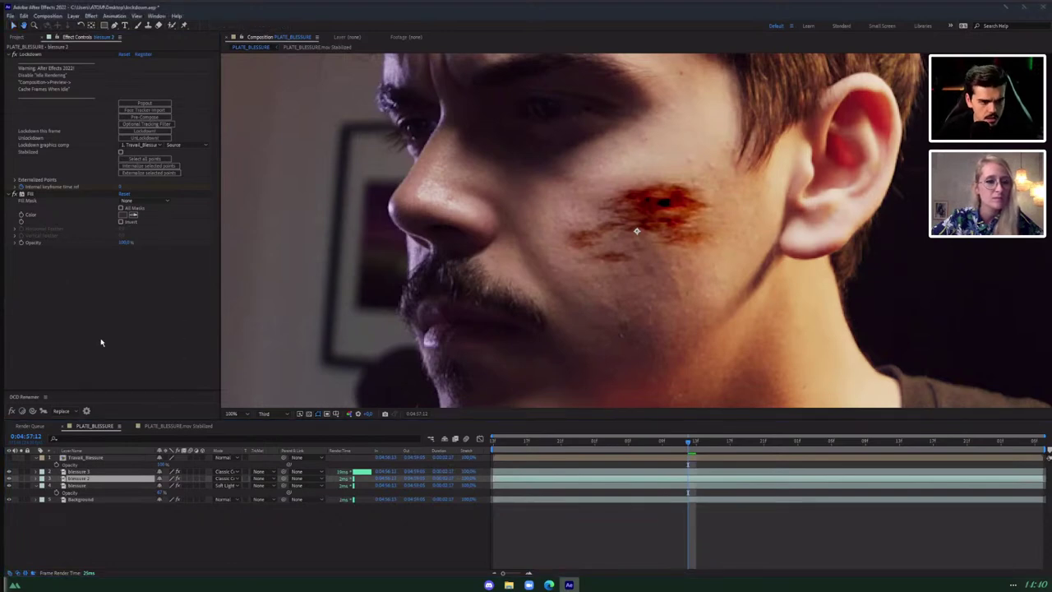
click(136, 257)
click(139, 302)
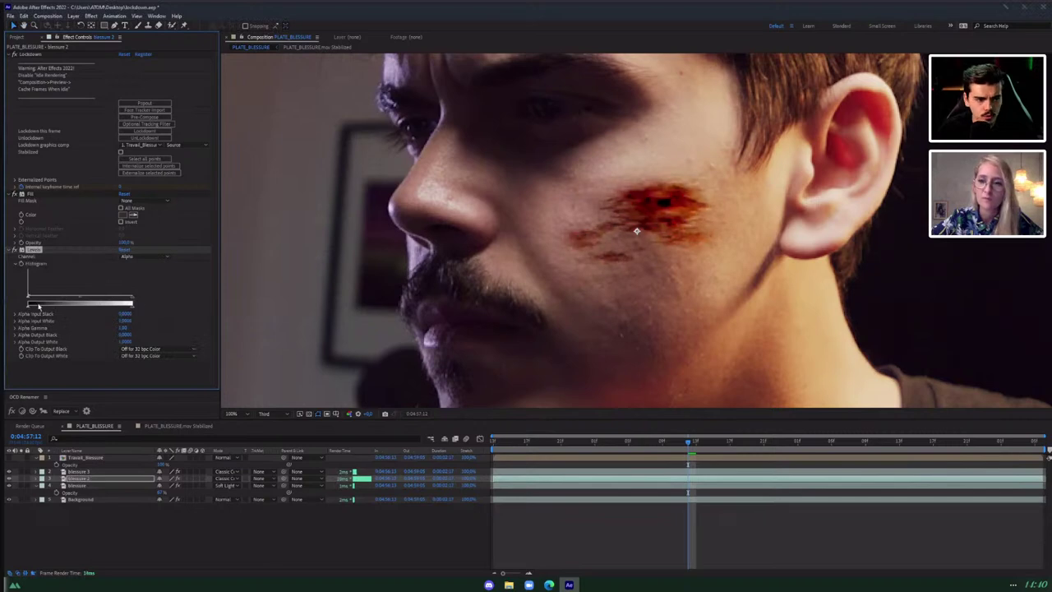
mouse_move(30, 299)
mouse_down()
mouse_move(95, 299)
mouse_move(11, 303)
mouse_up()
mouse_move(87, 302)
mouse_down()
mouse_move(12, 304)
mouse_move(110, 301)
mouse_move(79, 301)
mouse_up()
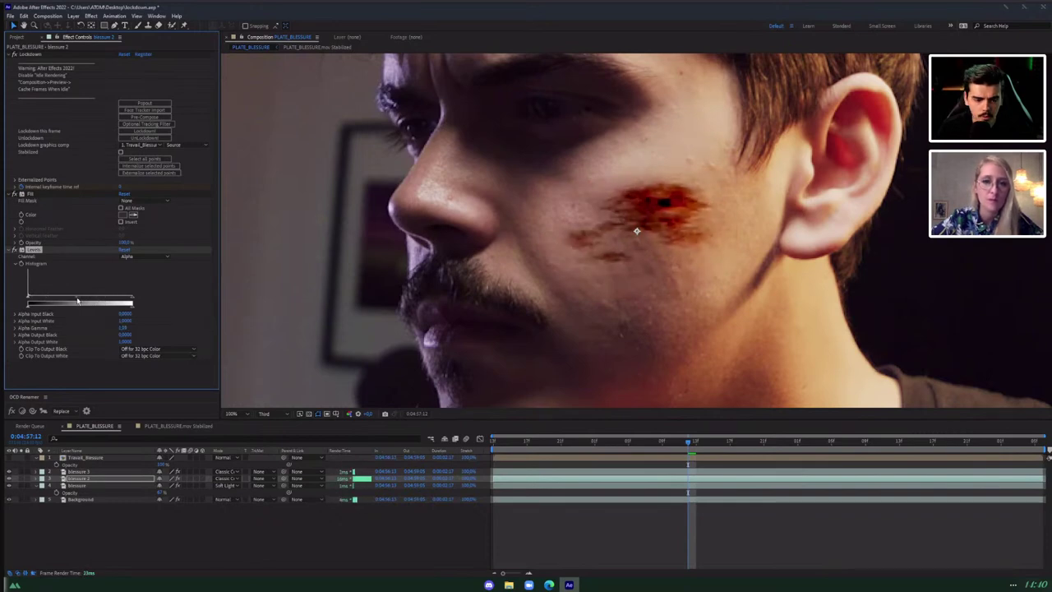
key(Delete)
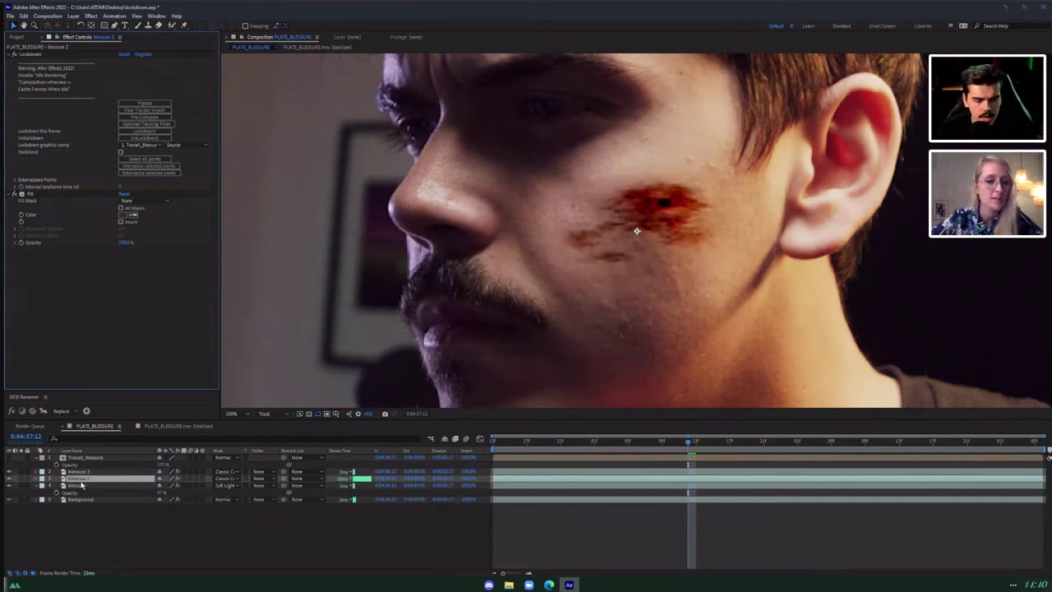
Set the bruit_fractal layer's Fractal Type to Dynamic in the stabilized composition and try a different evolution.
click(158, 426)
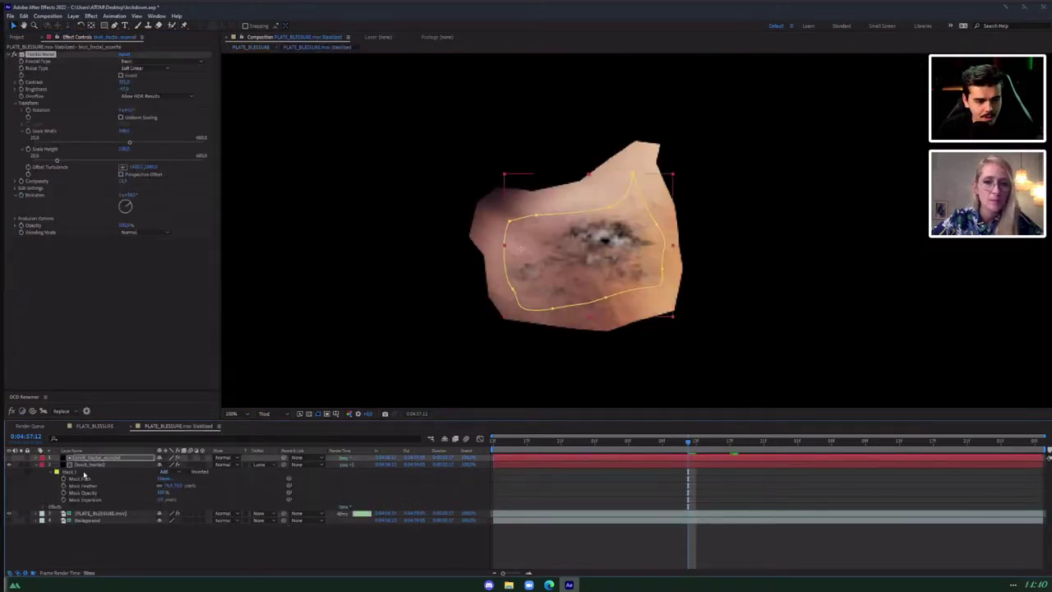
click(89, 465)
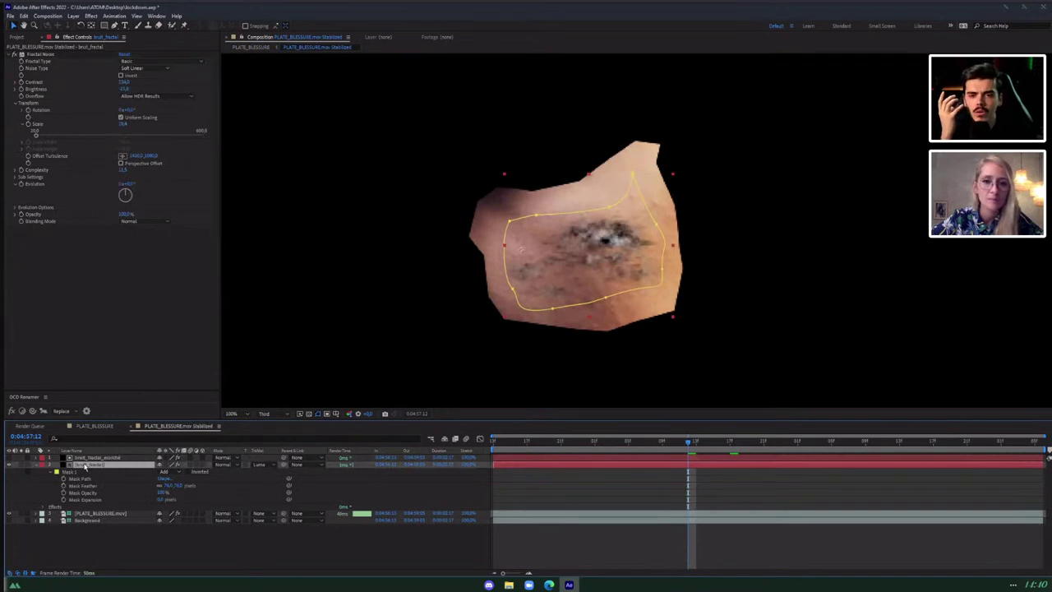
click(141, 63)
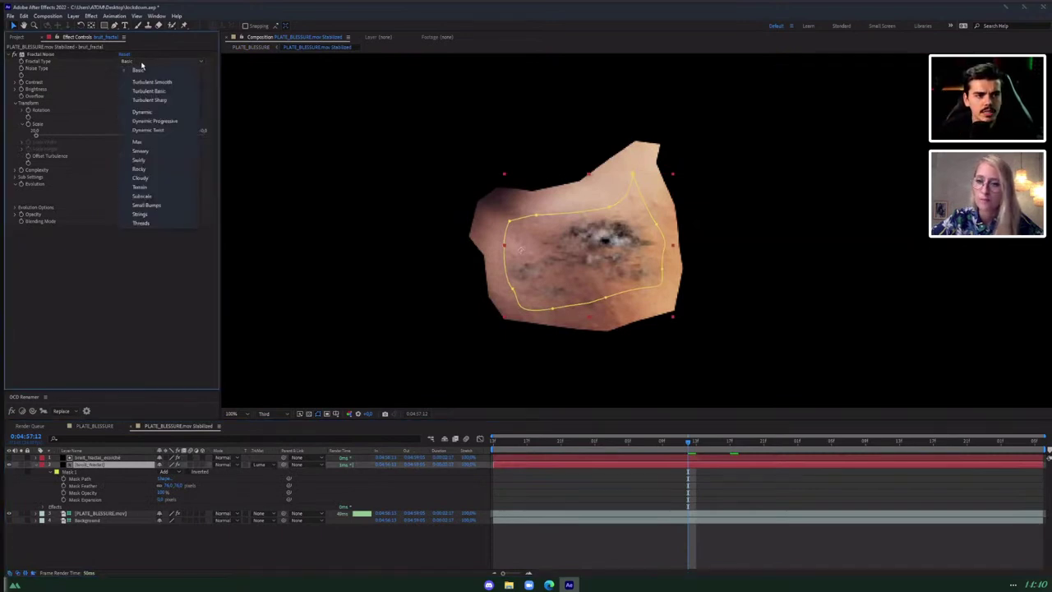
click(147, 112)
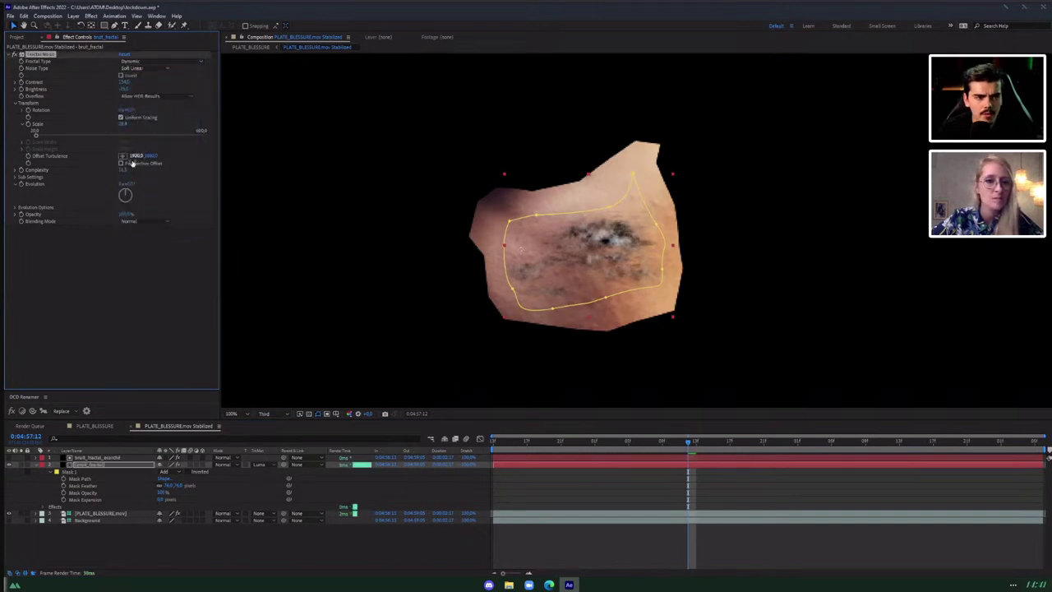
drag(143, 184, 164, 180)
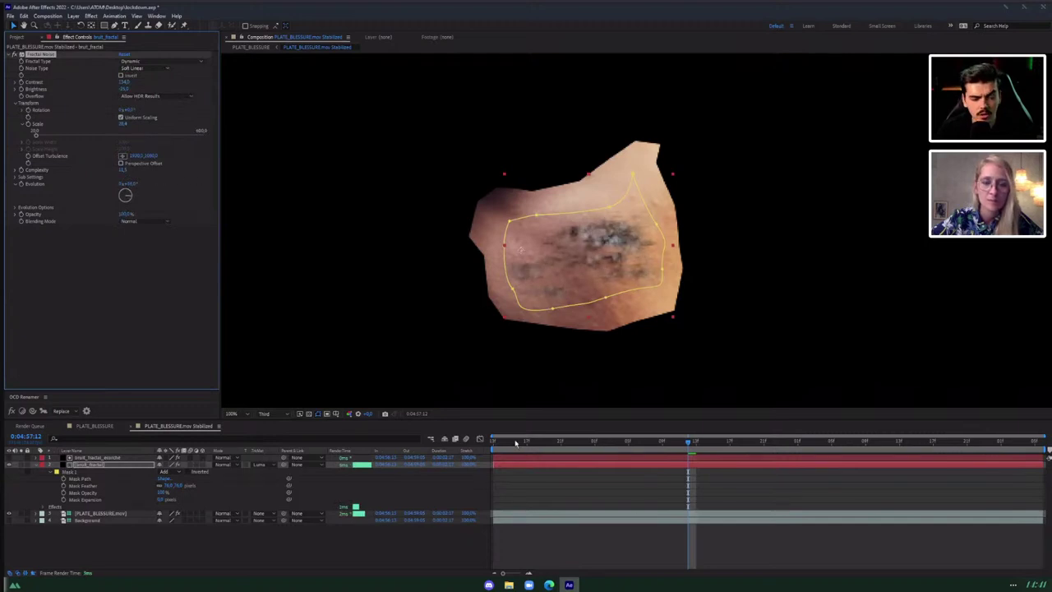
Animate the bruit_fractal layer's Evolution with the expression time*50 and scrub through the timeline to check the motion.
drag(515, 443, 454, 446)
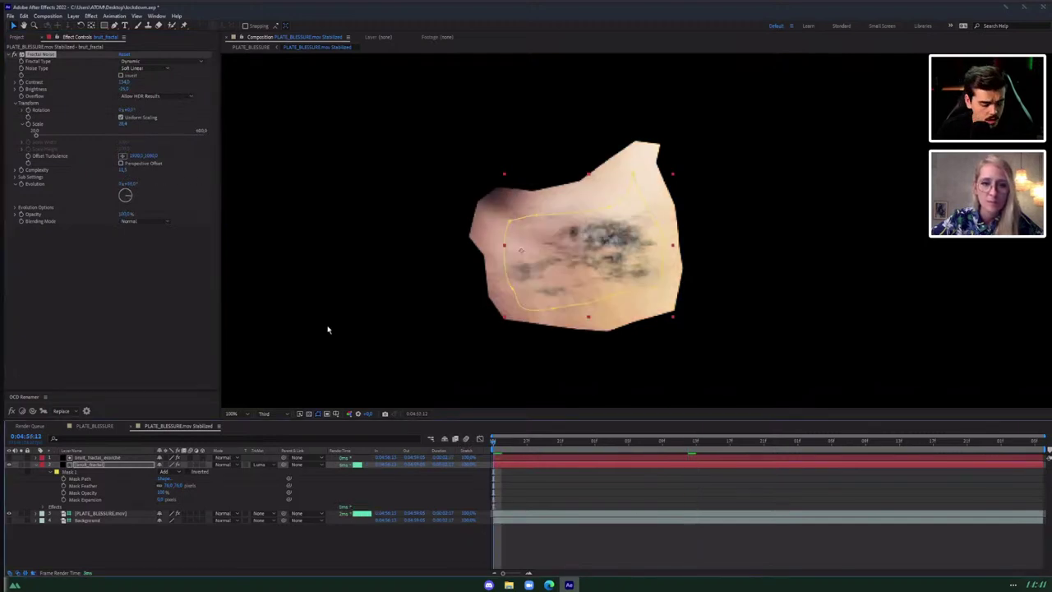
alt+click(21, 185)
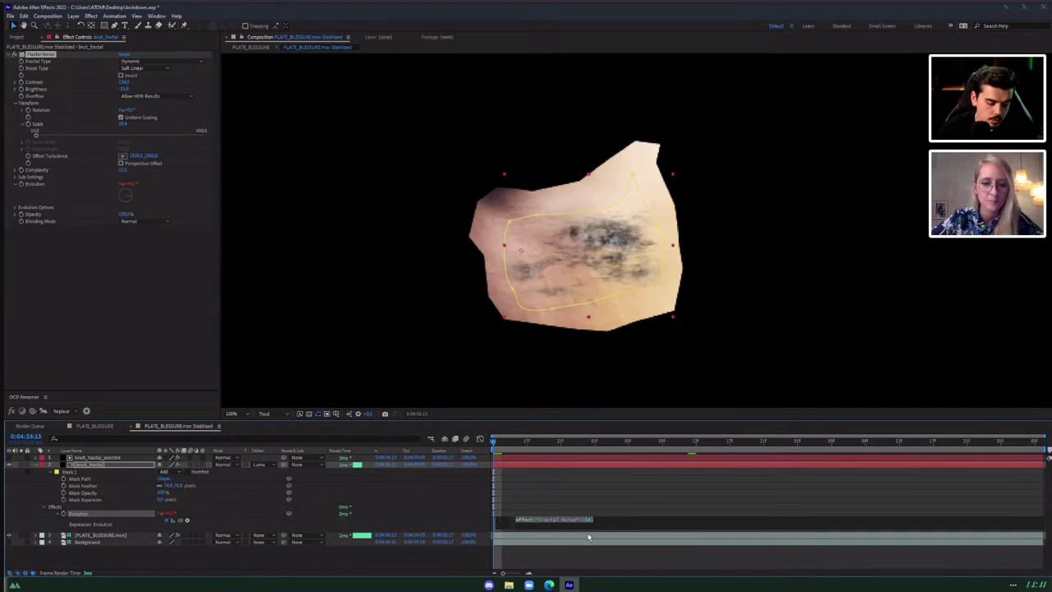
text(time)
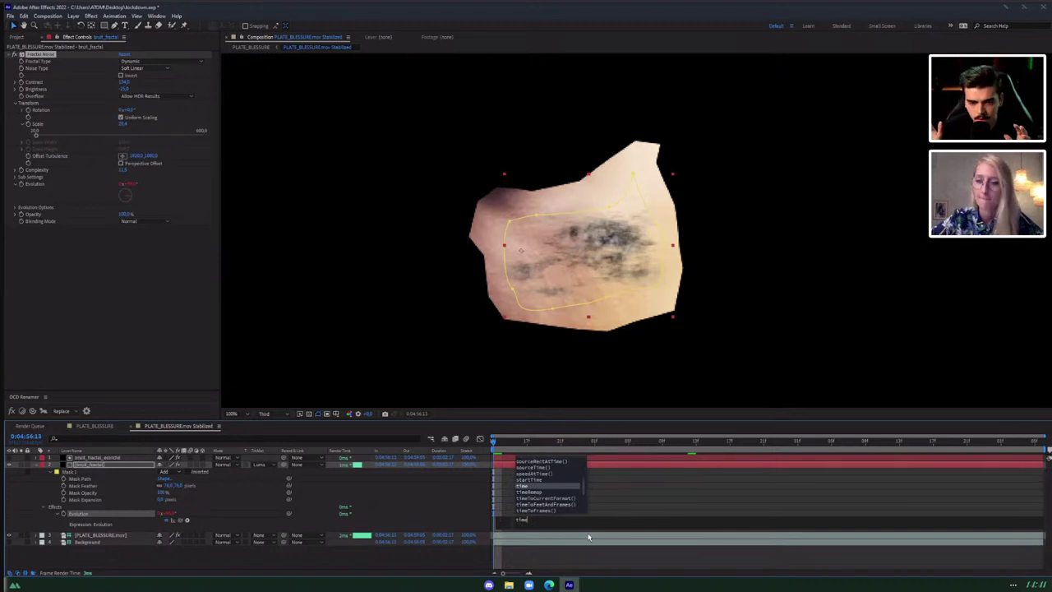
text(*50)
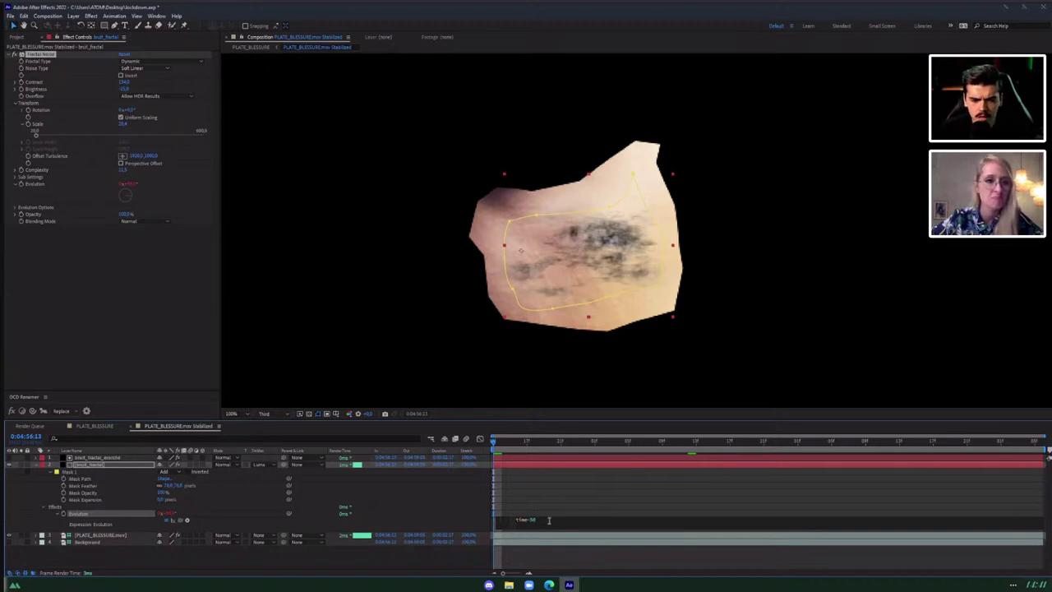
click(489, 496)
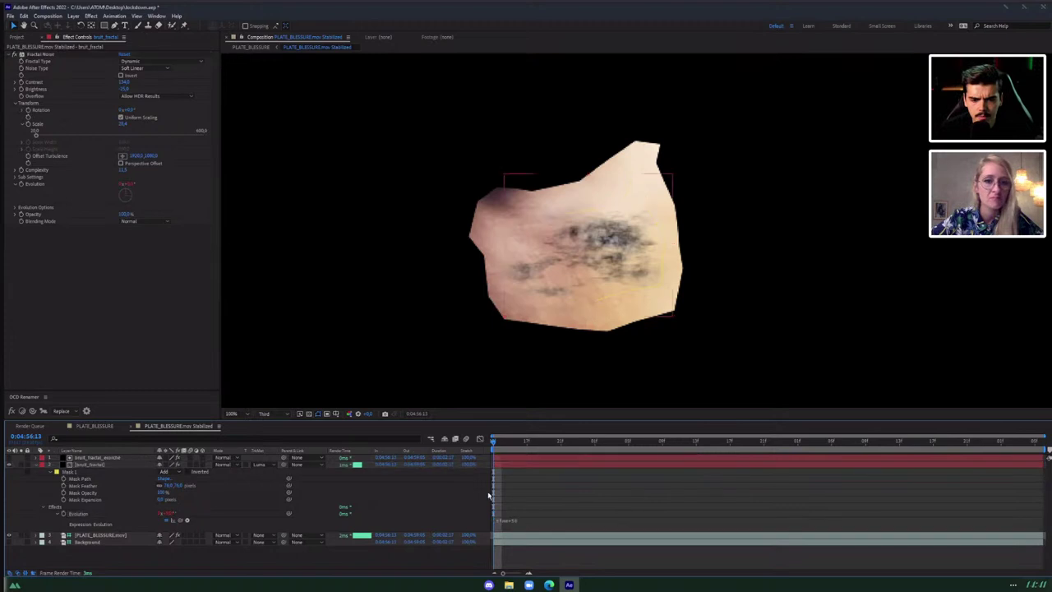
drag(507, 444, 680, 448)
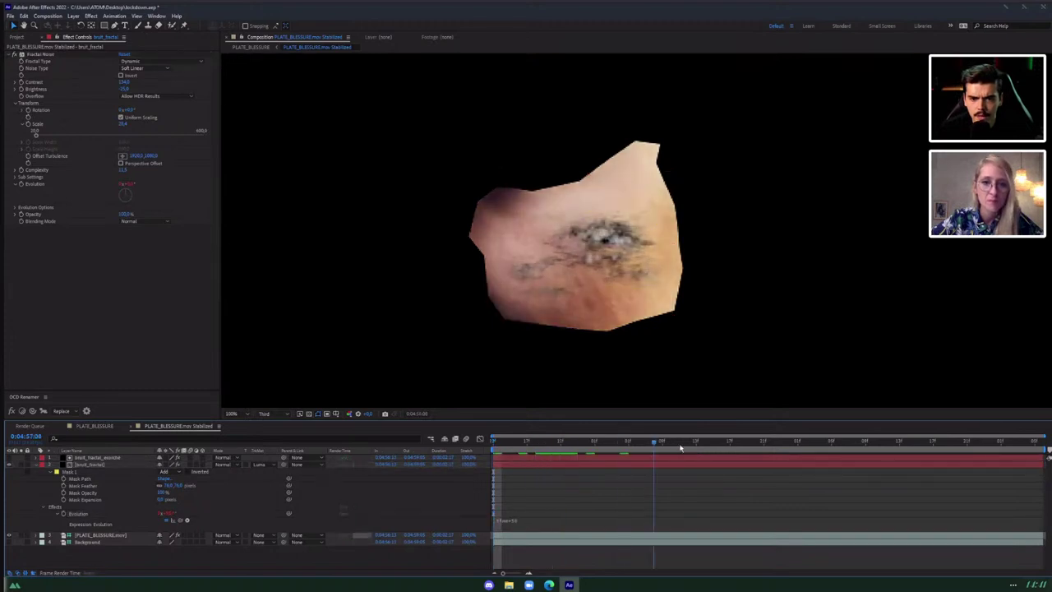
Change the Evolution expression to time*100 and preview the faster noise animation in the stabilized composition.
click(532, 522)
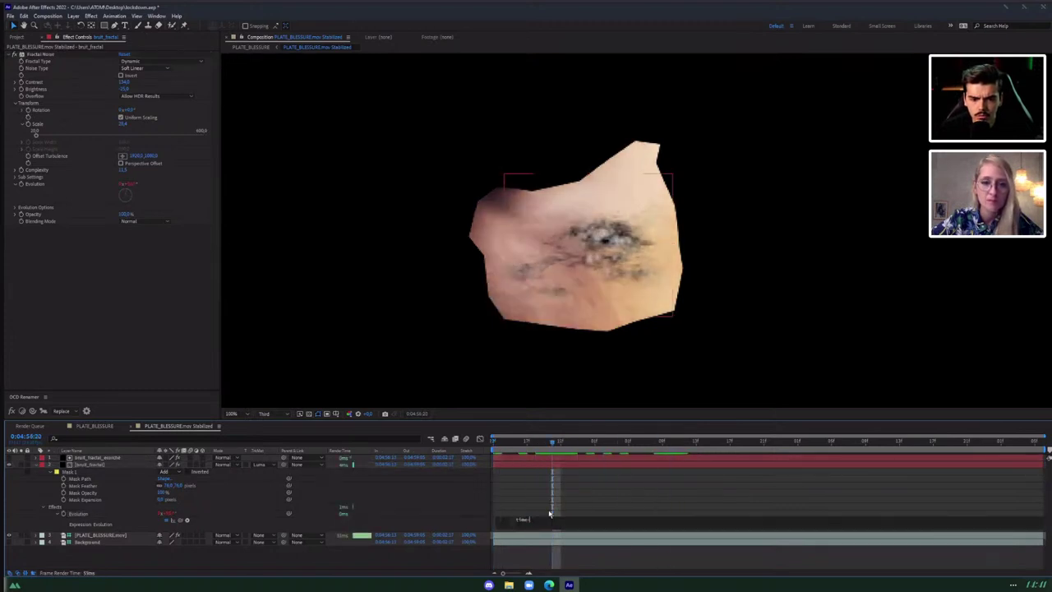
text(100)
click(470, 510)
key(space)
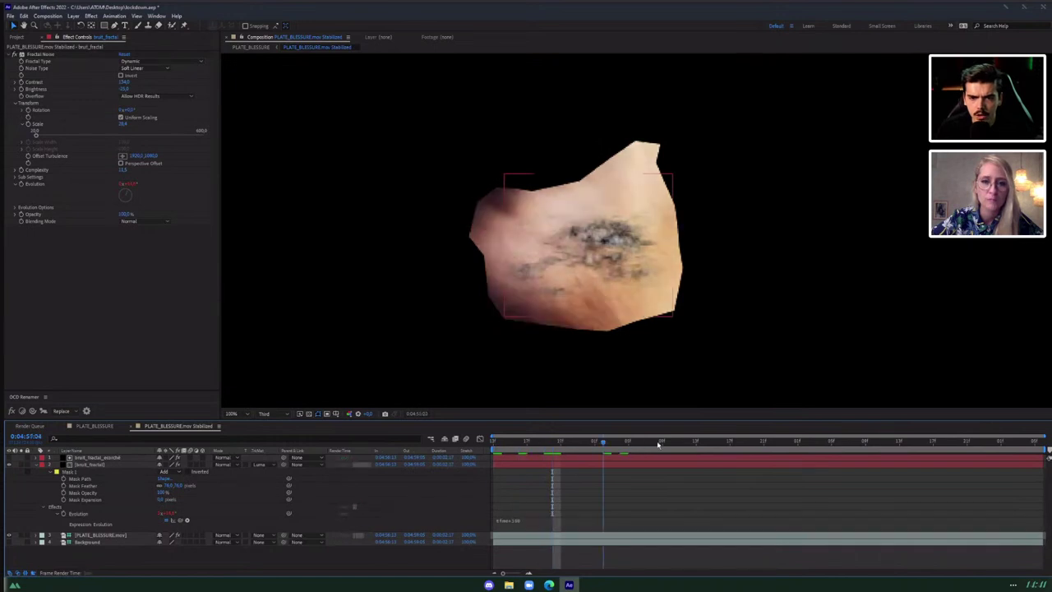
Play back the PLATE_BLESSURE composition and examine the animated wound on the cheek up close.
click(90, 426)
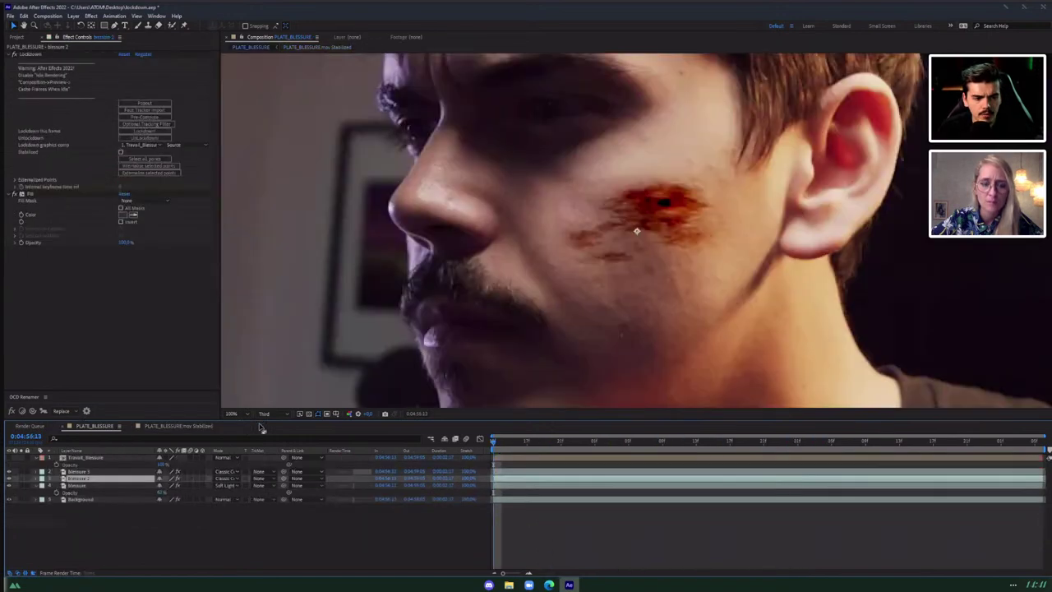
key(space)
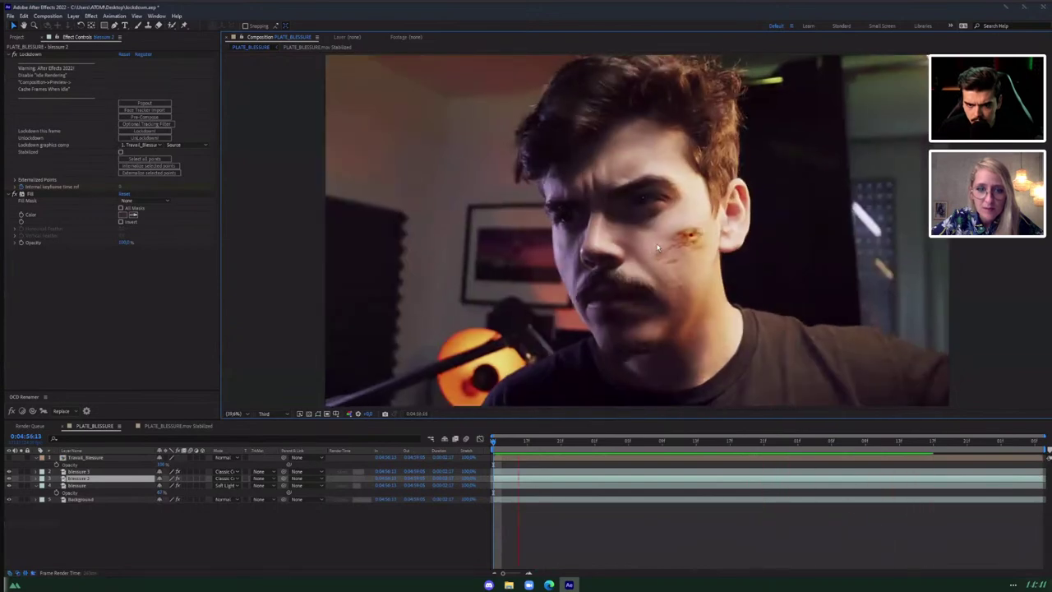
scroll(659, 254, up, 3)
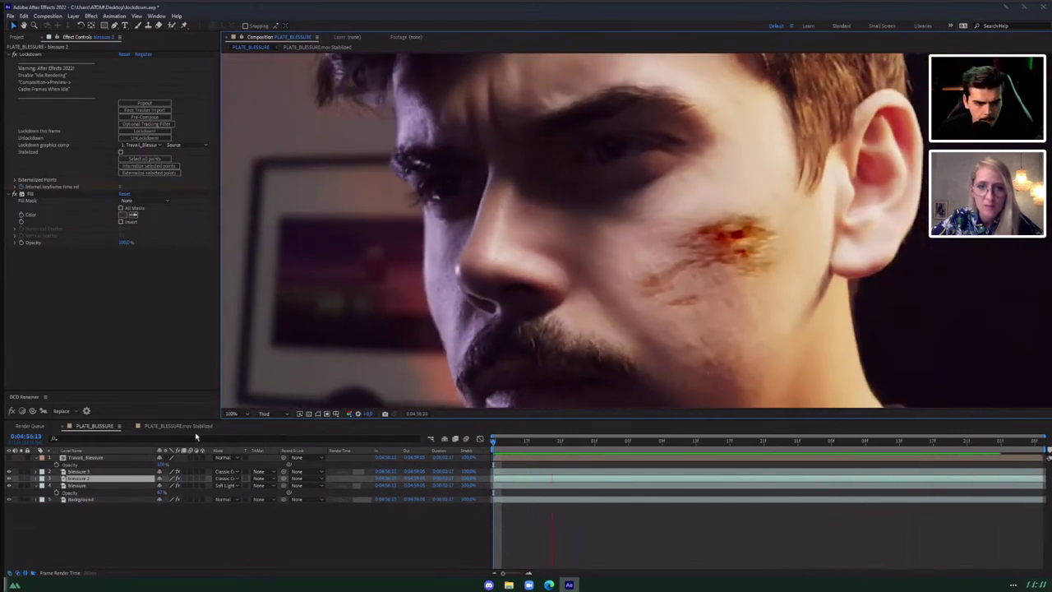
Change the bruit_fractal layer's Evolution expression to time*500 and play back the stabilized composition.
click(178, 426)
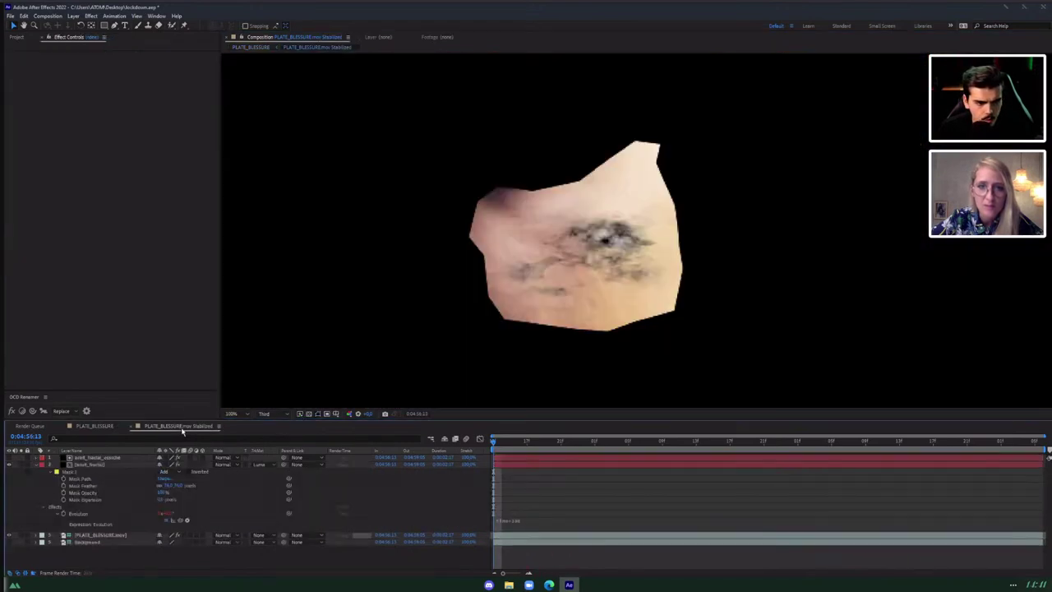
click(507, 524)
drag(529, 519, 542, 519)
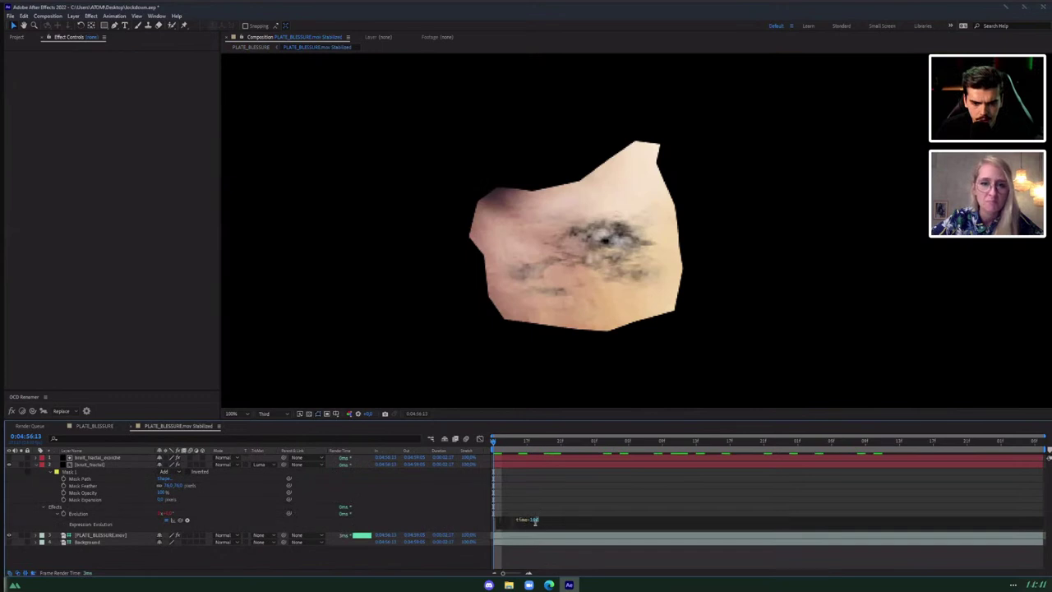
text(500)
click(470, 506)
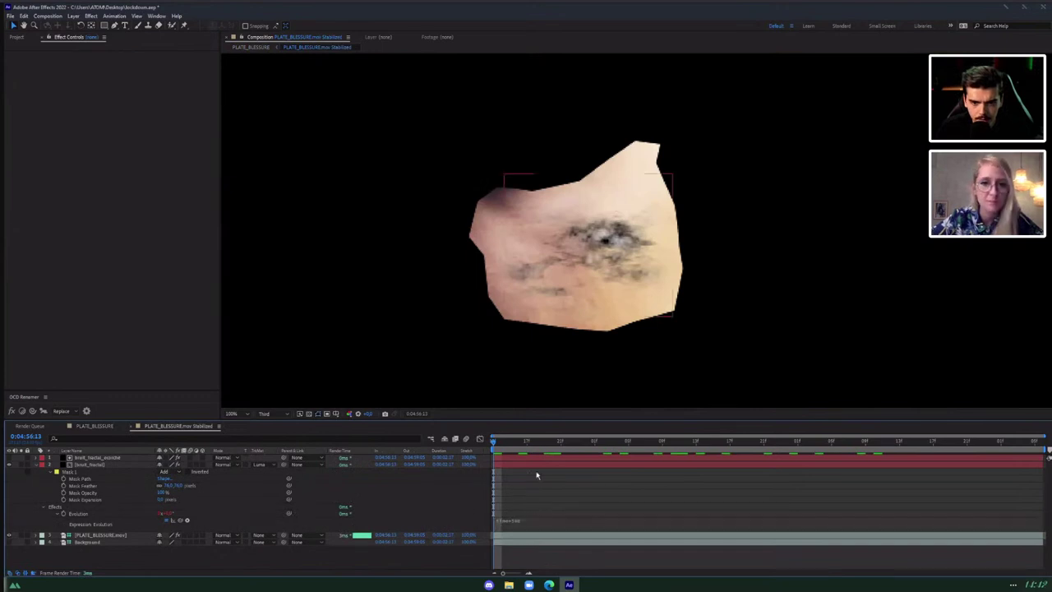
key(space)
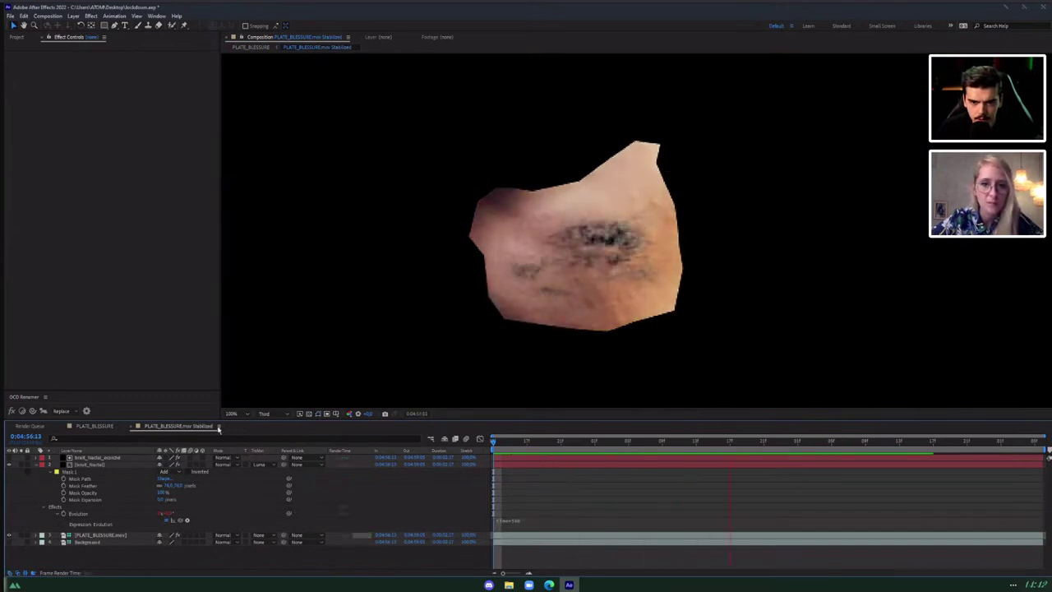
key(space)
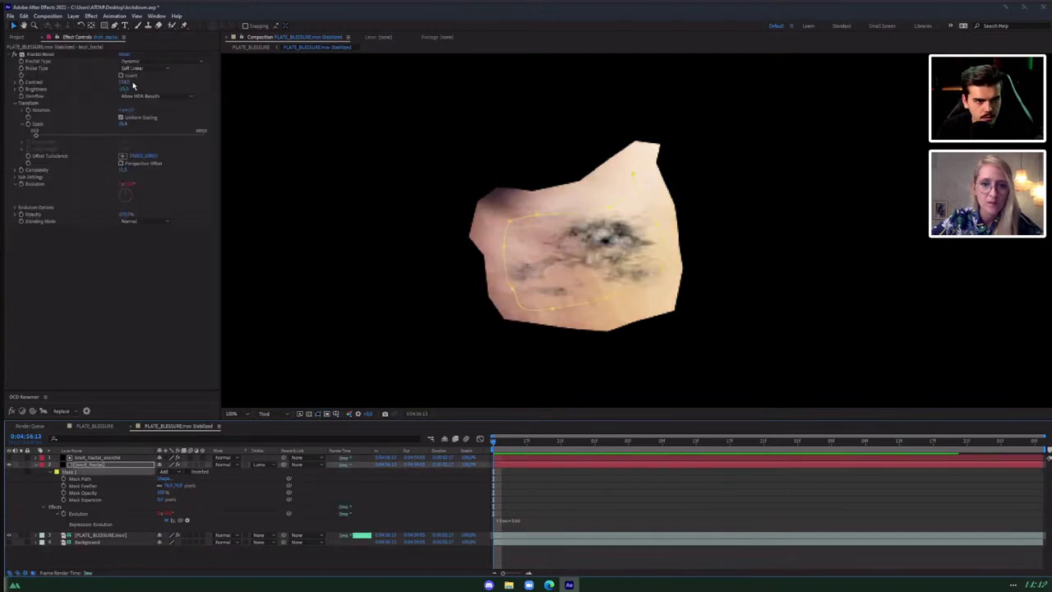
Raise the bruit_fractal layer's Fractal Noise contrast to 199 and play back the PLATE_BLESSURE composition to check the wound.
click(134, 85)
click(94, 426)
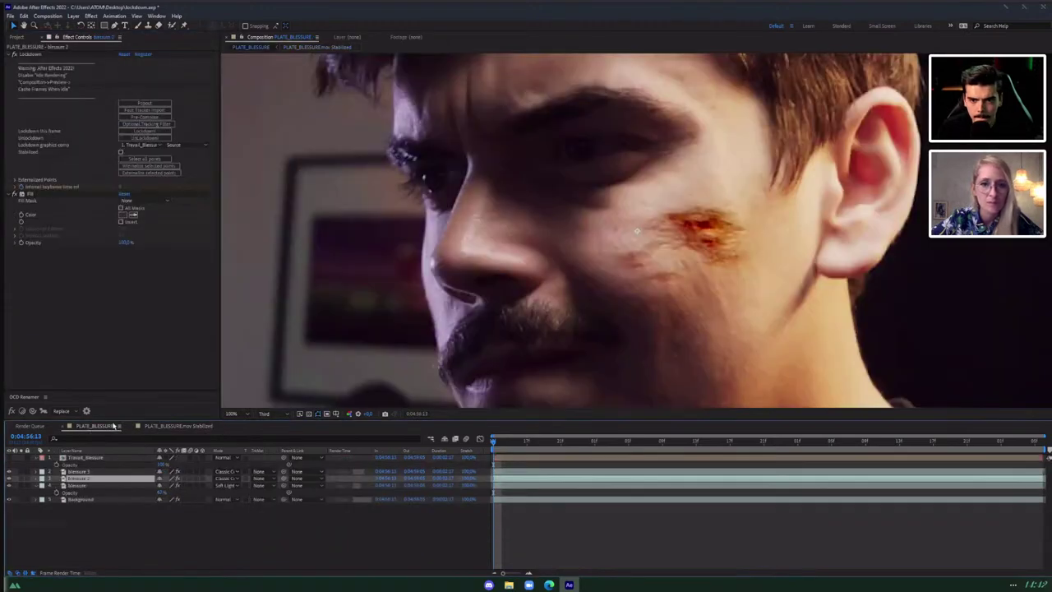
key(space)
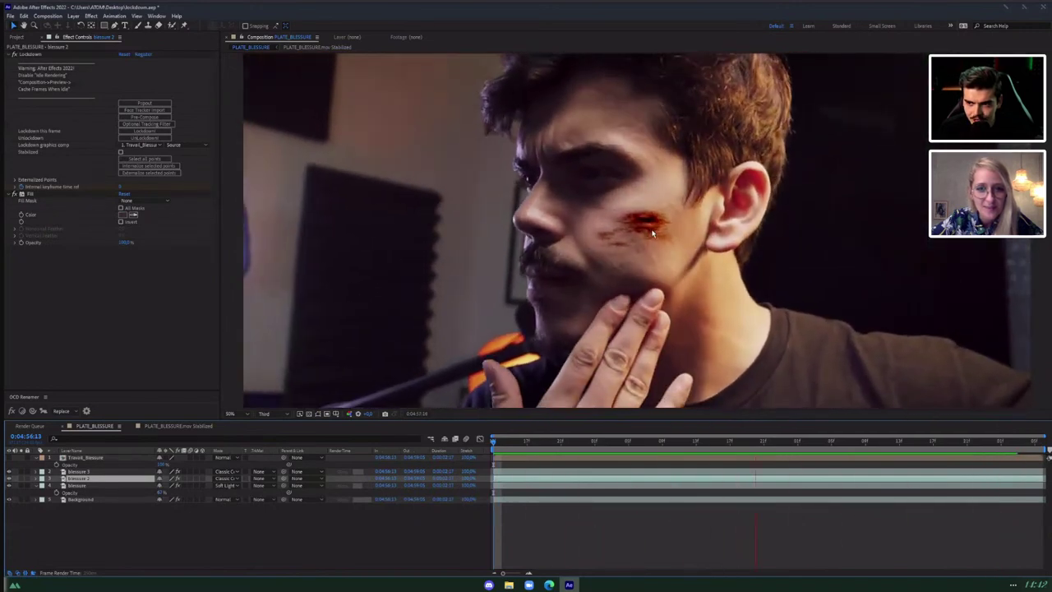
key(space)
scroll(641, 230, up, 1)
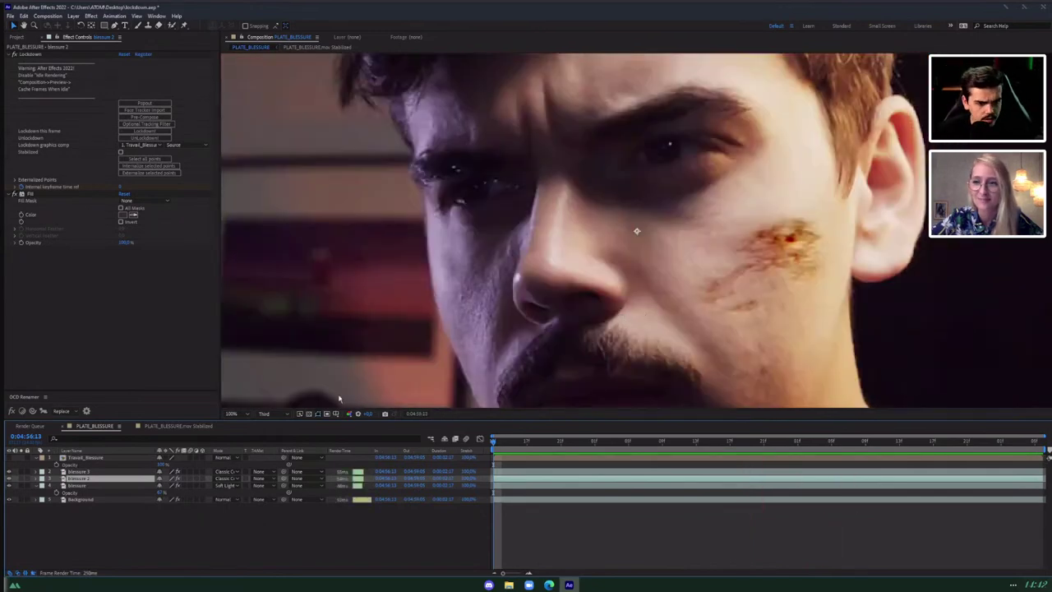
Remove the Evolution expression from the bruit_fractal layer and play back the stabilized composition.
click(168, 428)
click(106, 465)
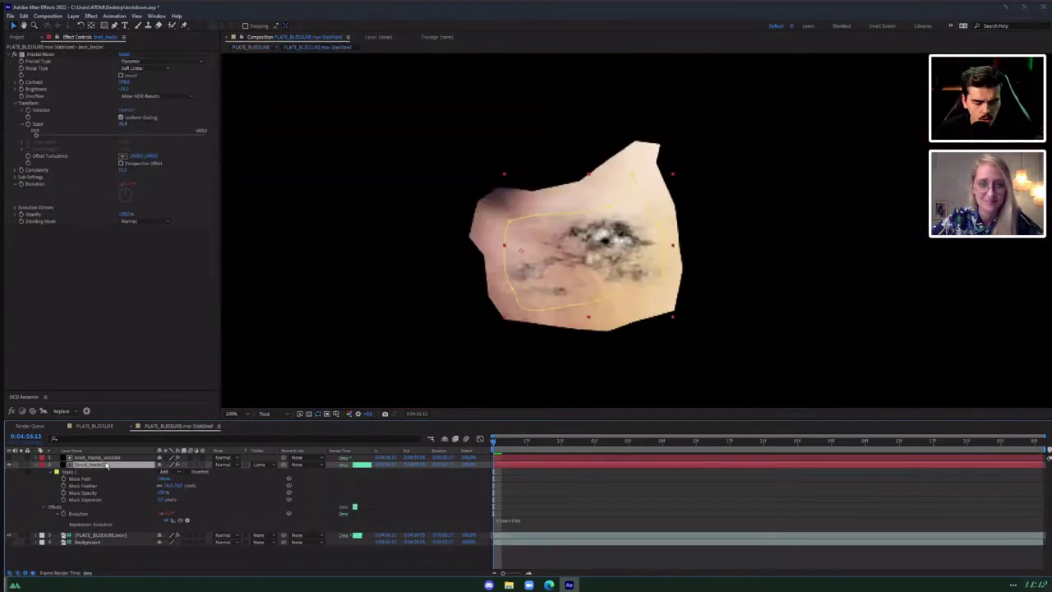
click(460, 502)
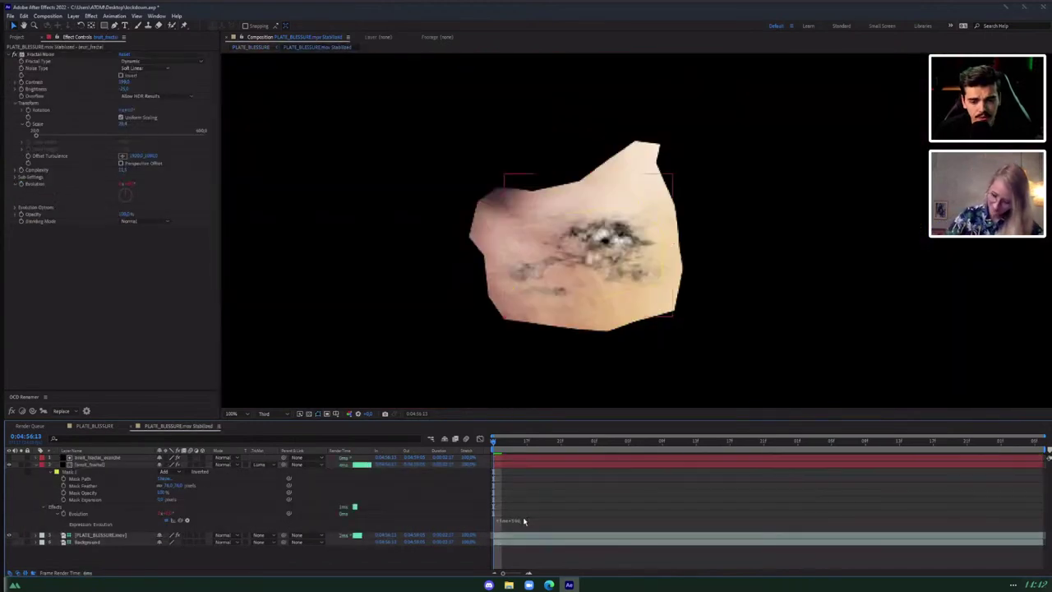
click(527, 521)
click(553, 496)
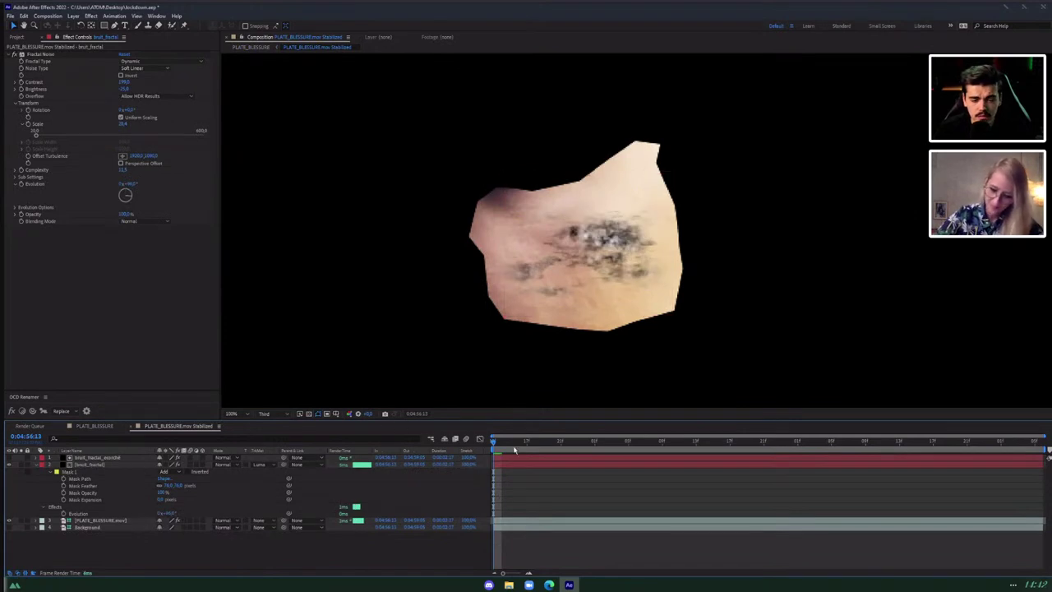
key(space)
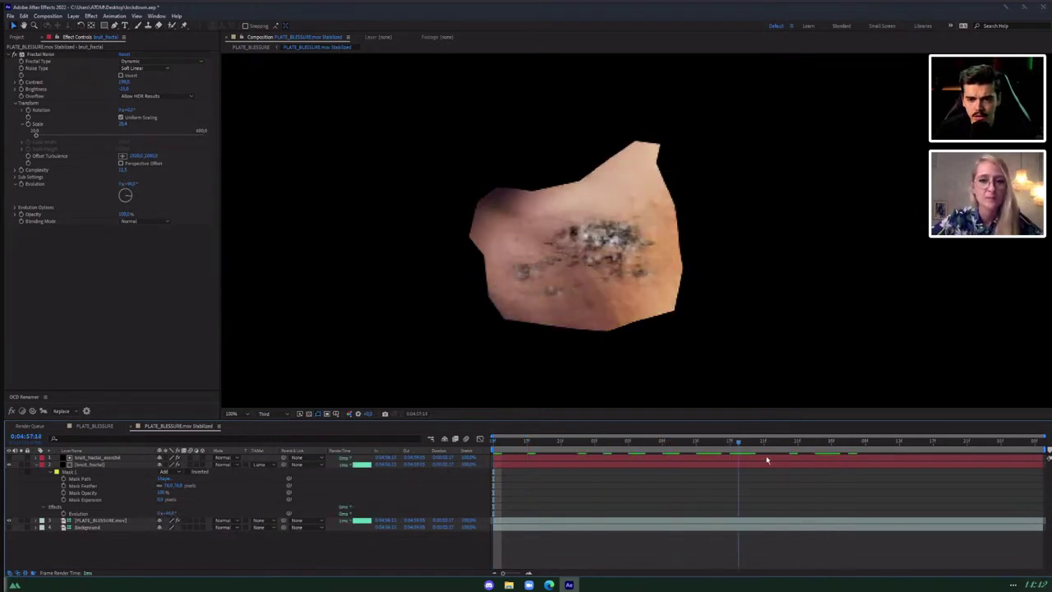
Keyframe the bruit_fractal_ecorché layer's Brightness, lowering it at 0:04:59:05 so that the wound fades out.
click(85, 457)
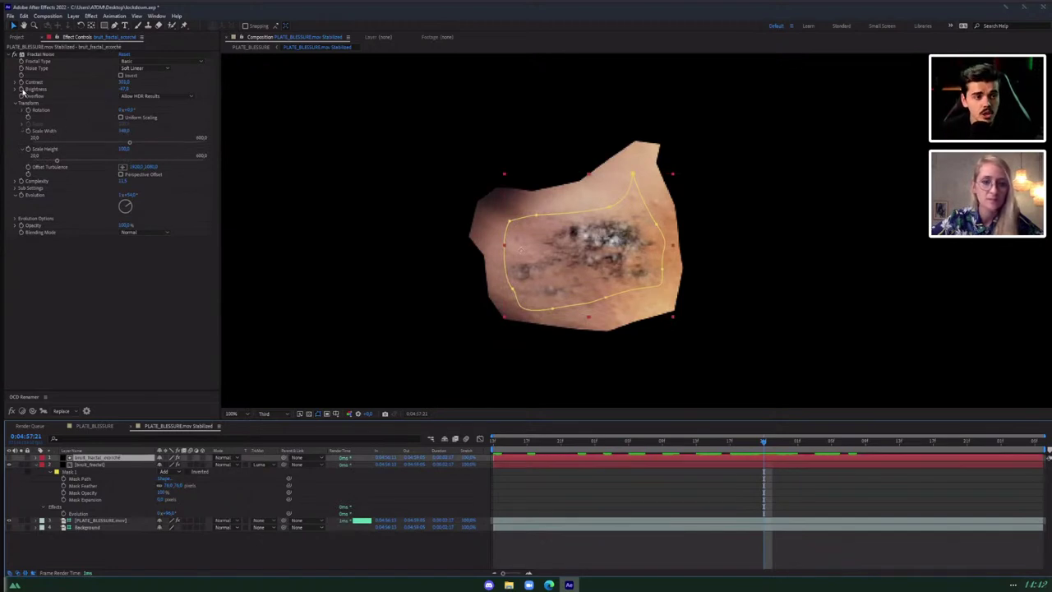
click(22, 92)
drag(775, 445, 1036, 444)
drag(124, 89, 90, 92)
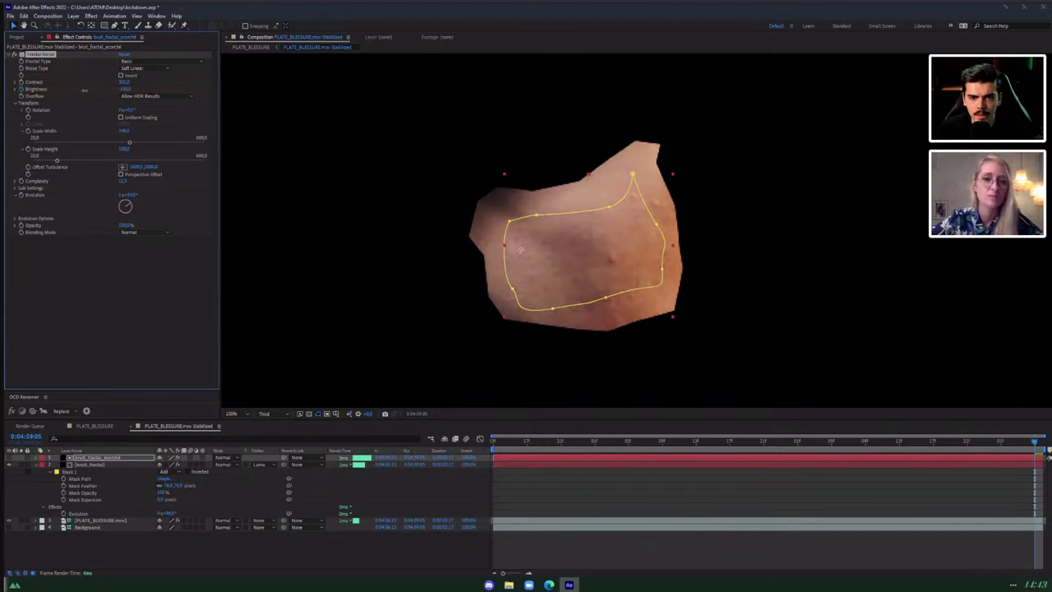
Review the fading wound in the PLATE_BLESSURE composition from its first frame with the whole image fitted in view.
click(93, 426)
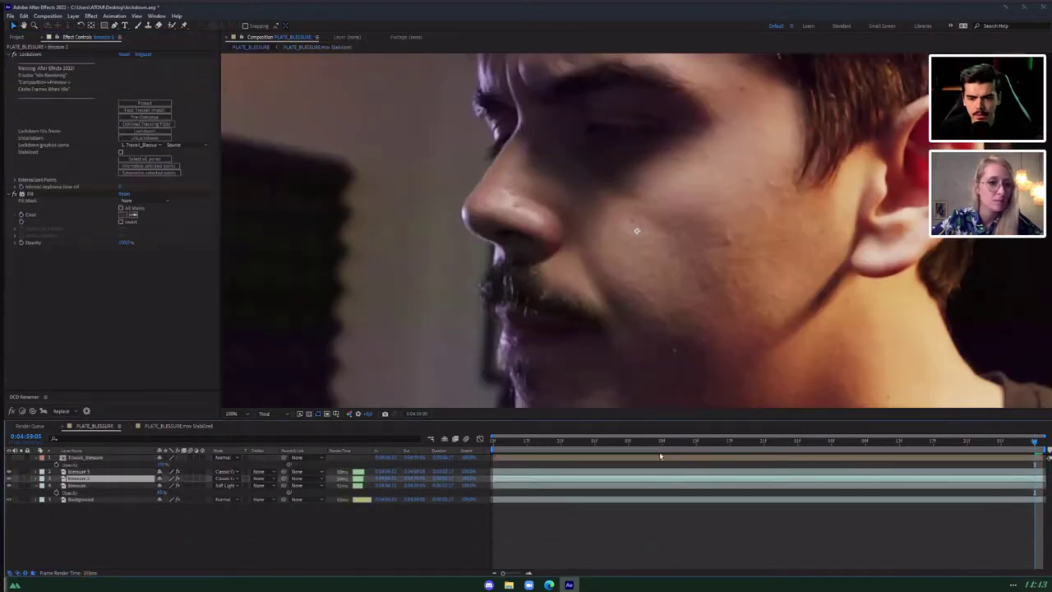
drag(638, 446, 361, 423)
click(236, 414)
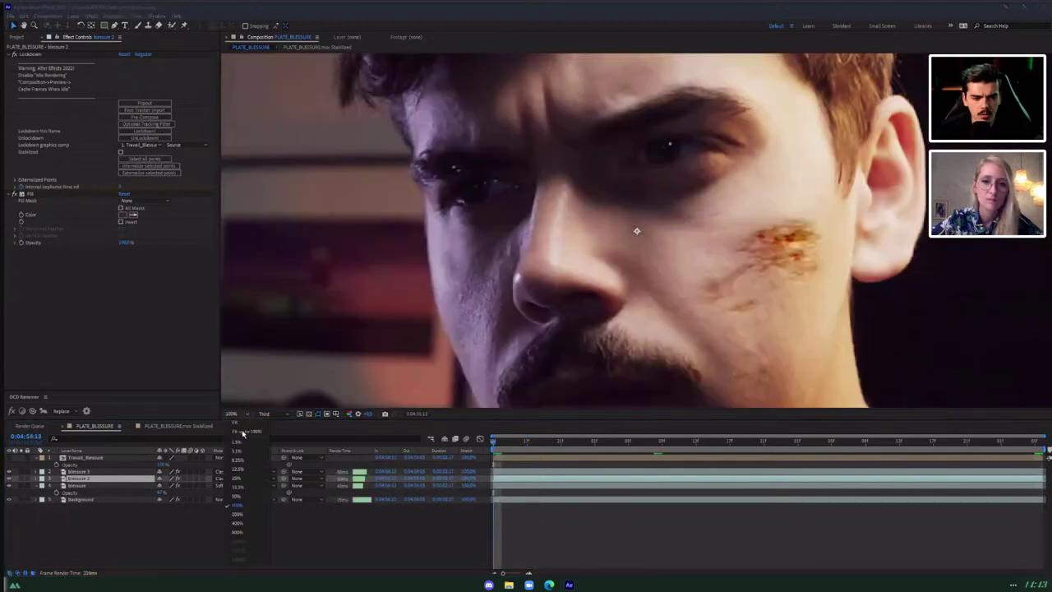
click(242, 432)
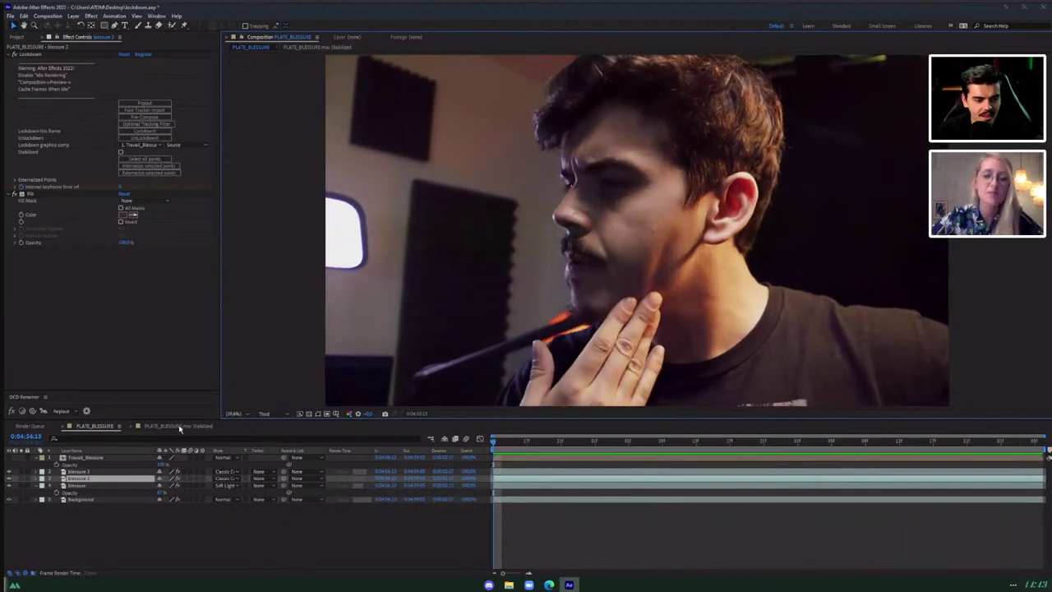
Change the bruit_fractal_ecorché layer's Evolution at 0:04:57:01 in the stabilized composition to give the wound a different shape.
click(179, 426)
click(595, 448)
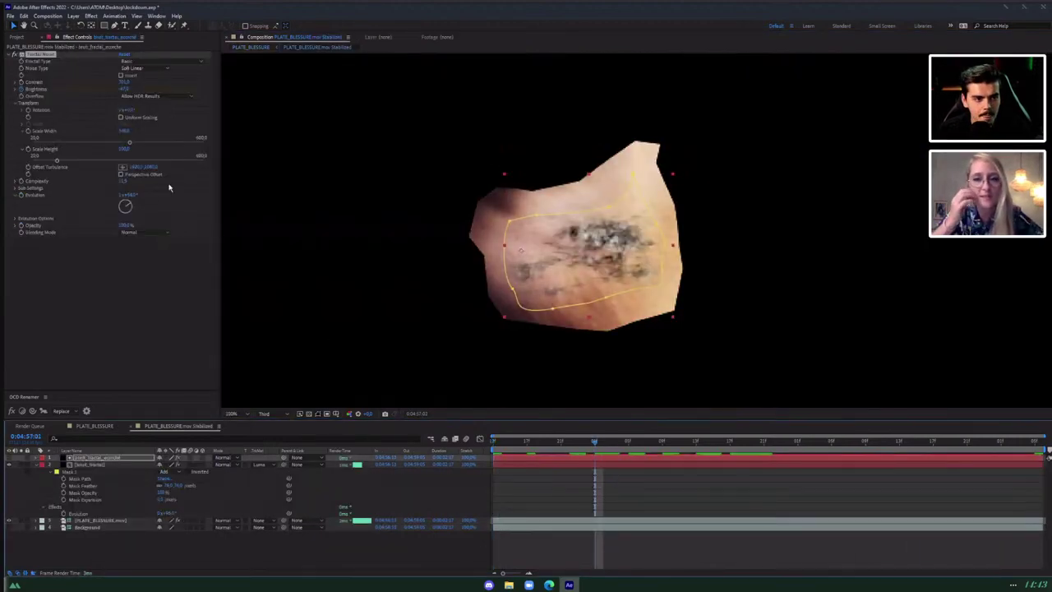
drag(131, 195, 293, 213)
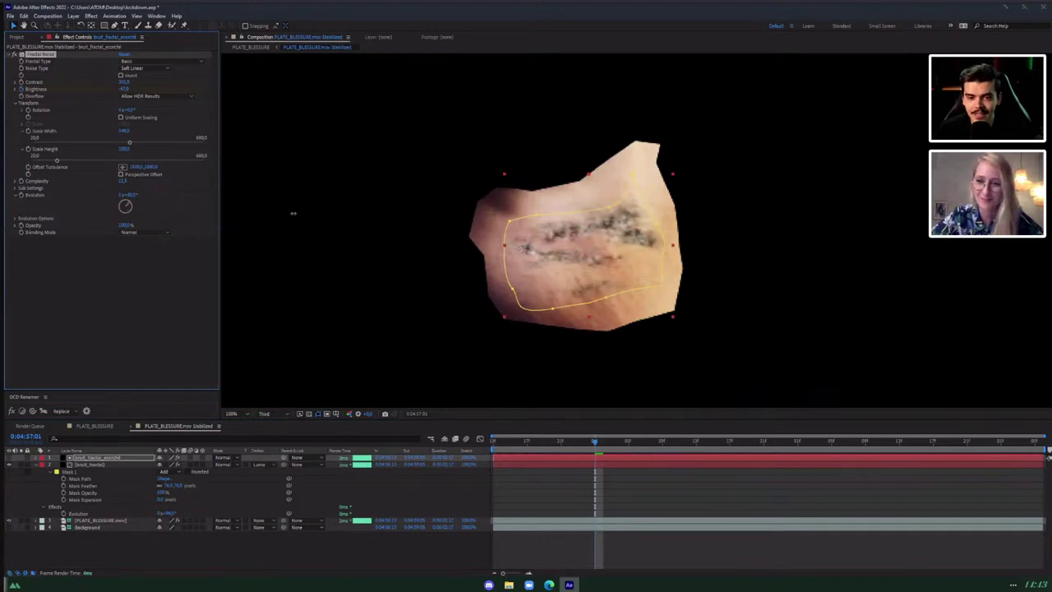
Play and scrub through the PLATE_BLESSURE composition to examine the reshaped wound up close.
click(95, 426)
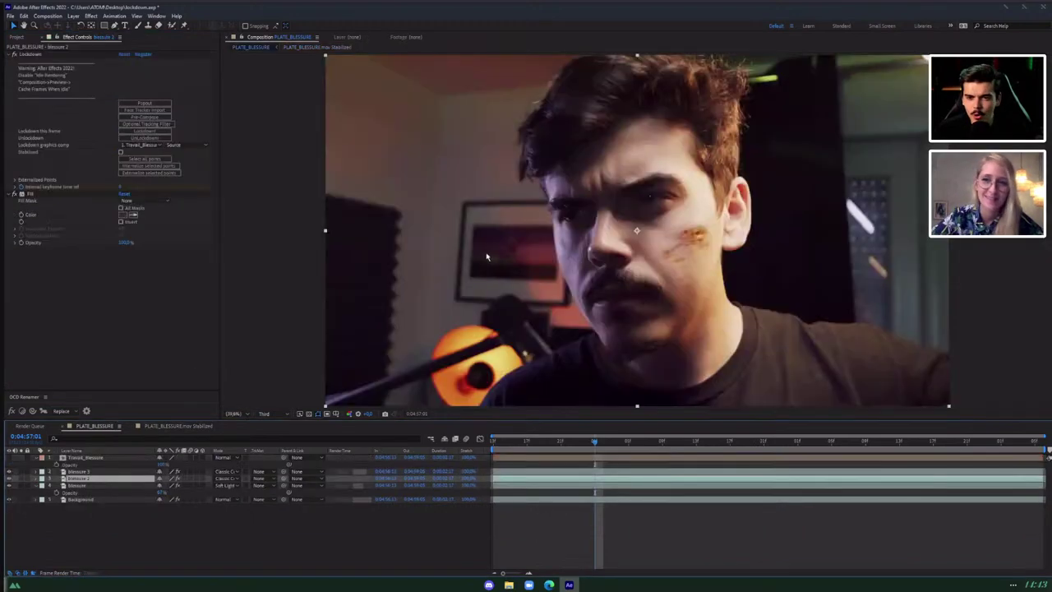
key(space)
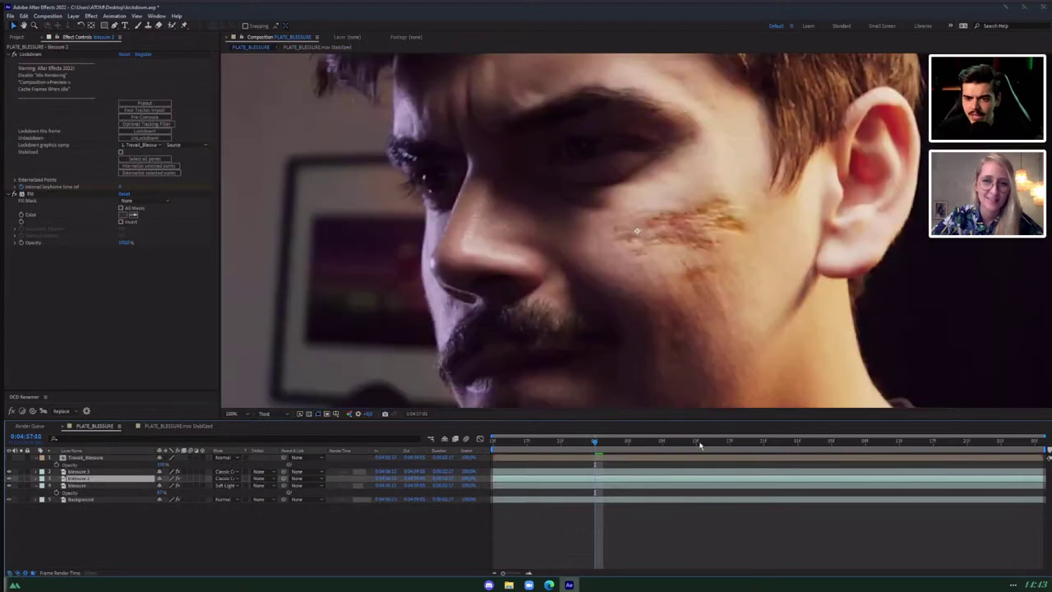
click(884, 448)
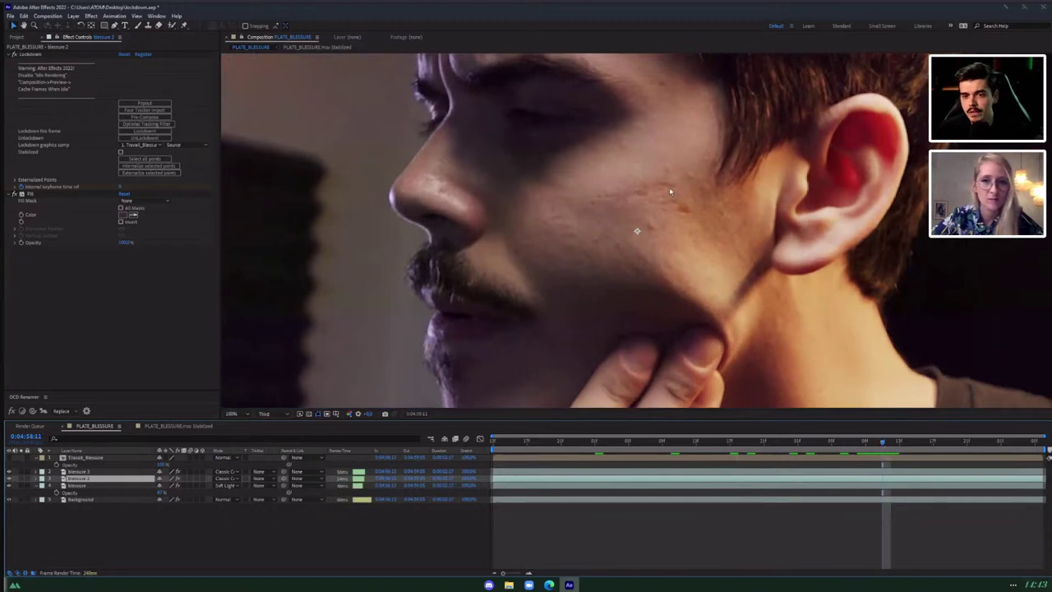
drag(848, 448, 478, 435)
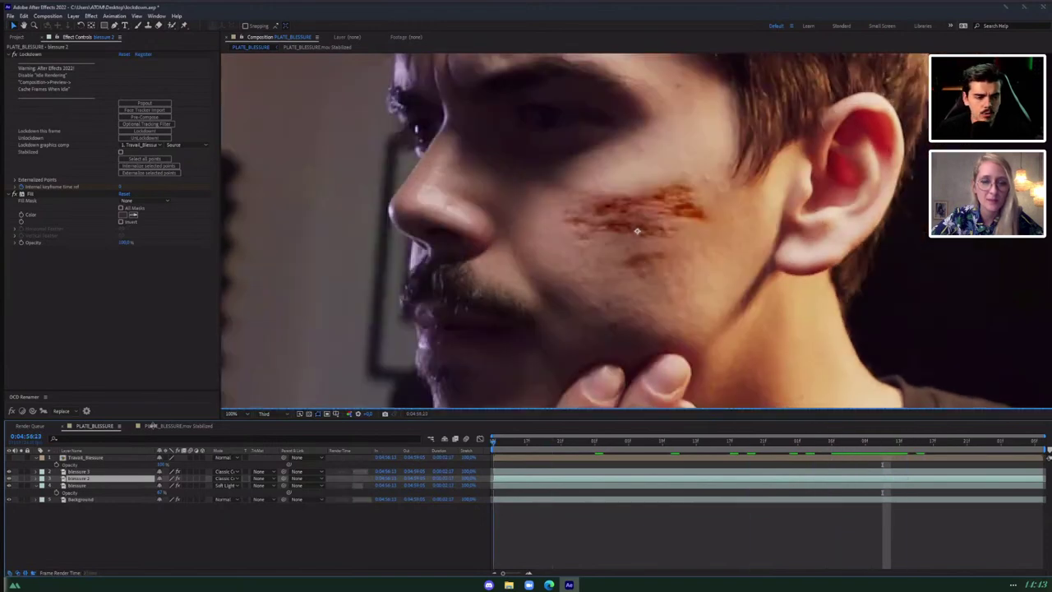
Reopen the stabilized composition, copy the large Adobe logo image from the browser's image results, and return to After Effects.
click(178, 426)
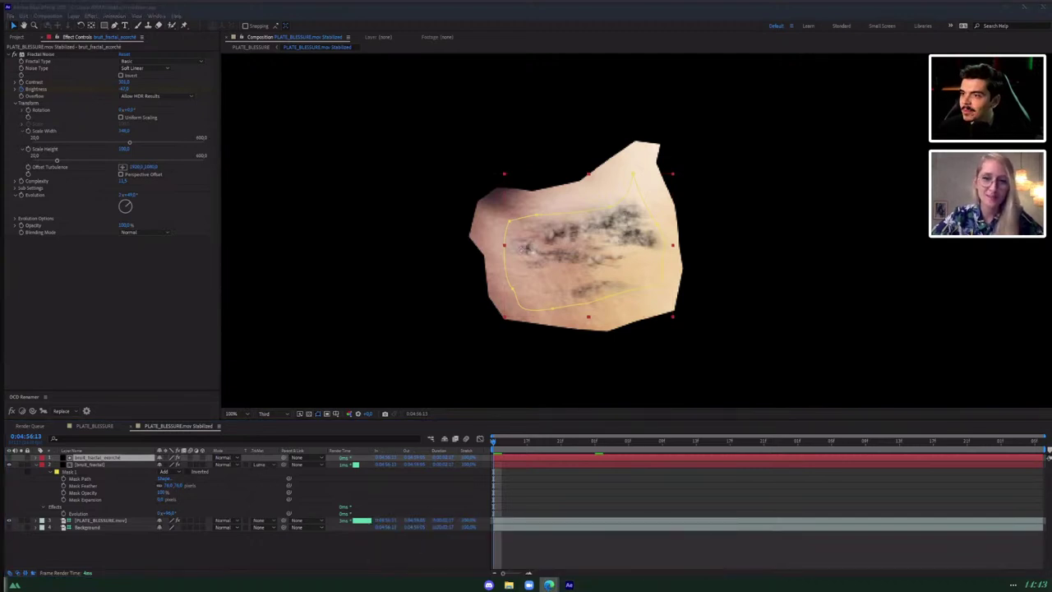
key(alt+Tab)
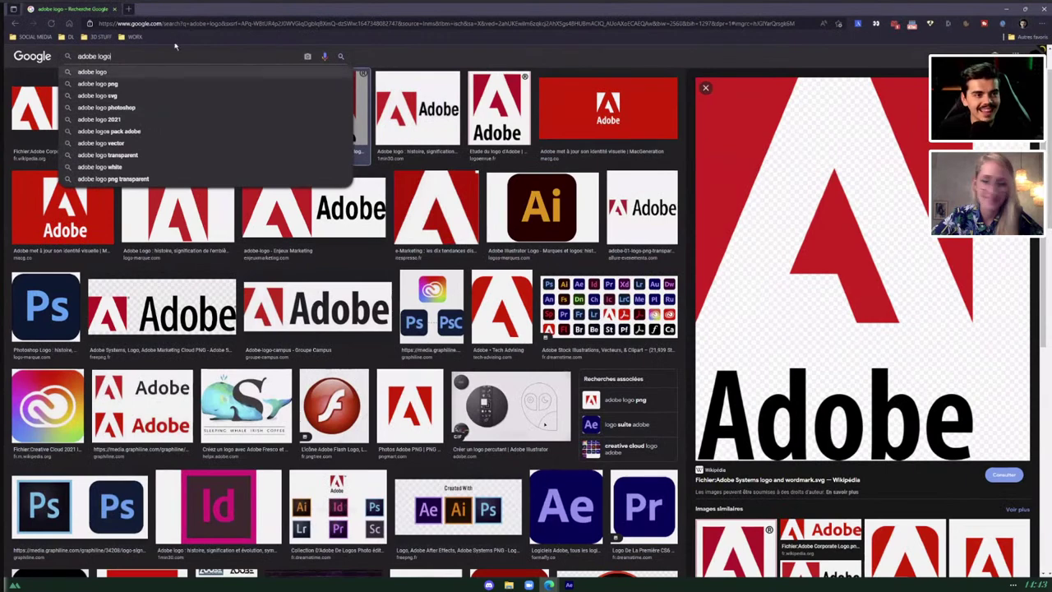
right_click(823, 213)
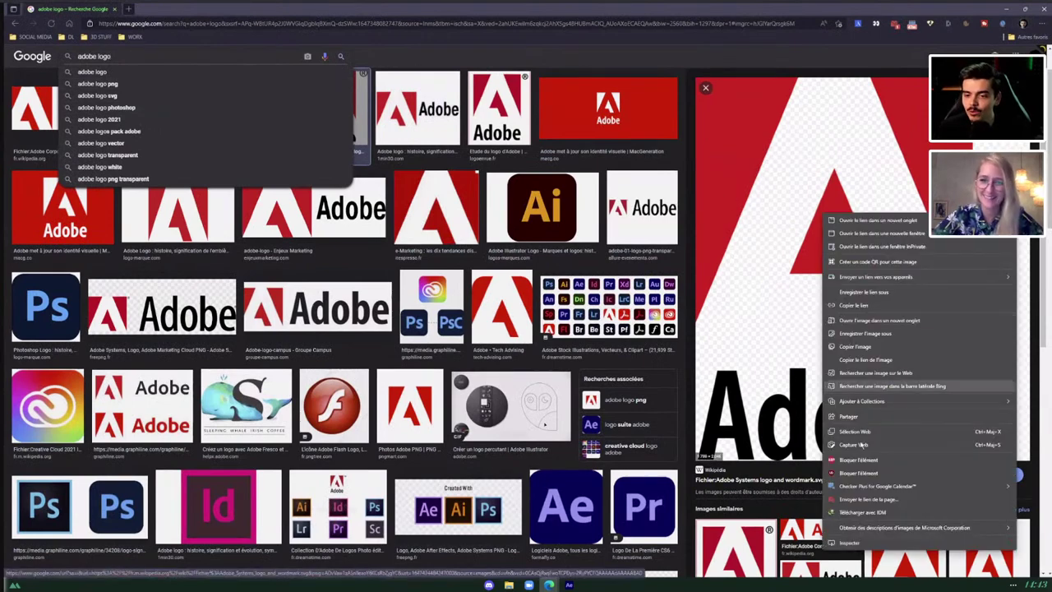
click(868, 348)
key(alt+Tab)
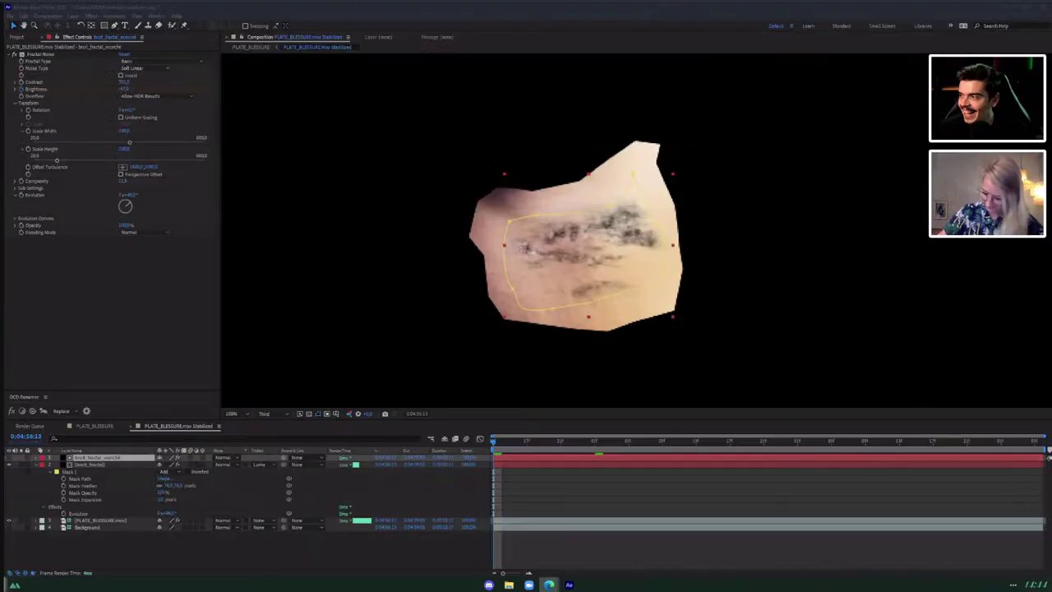
Paste the copied Adobe logo into the stabilized composition and scale it down over the cheek patch.
click(25, 17)
click(25, 16)
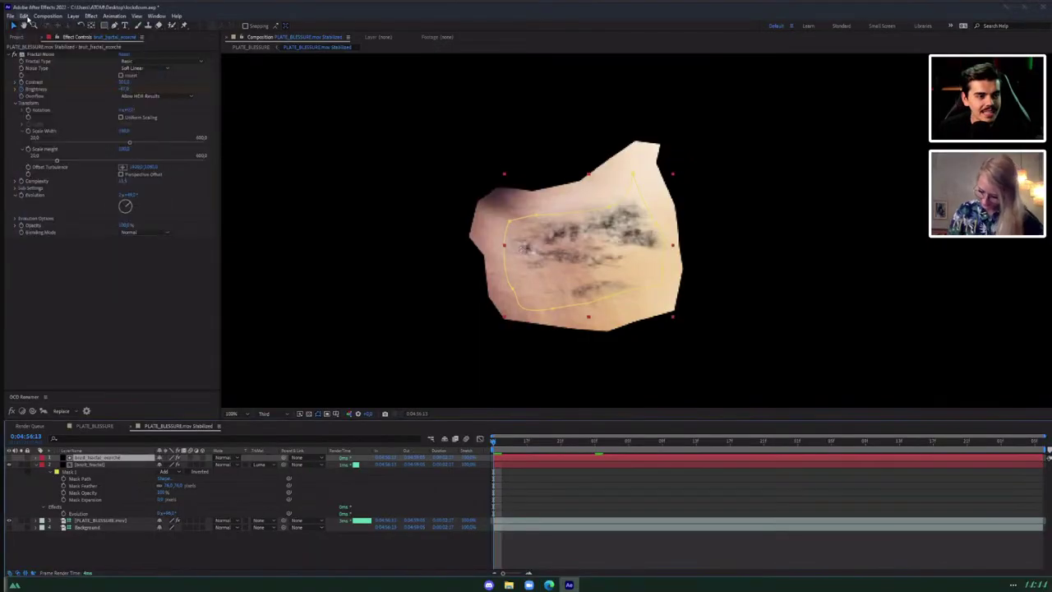
click(25, 17)
click(53, 289)
scroll(705, 289, down, 2)
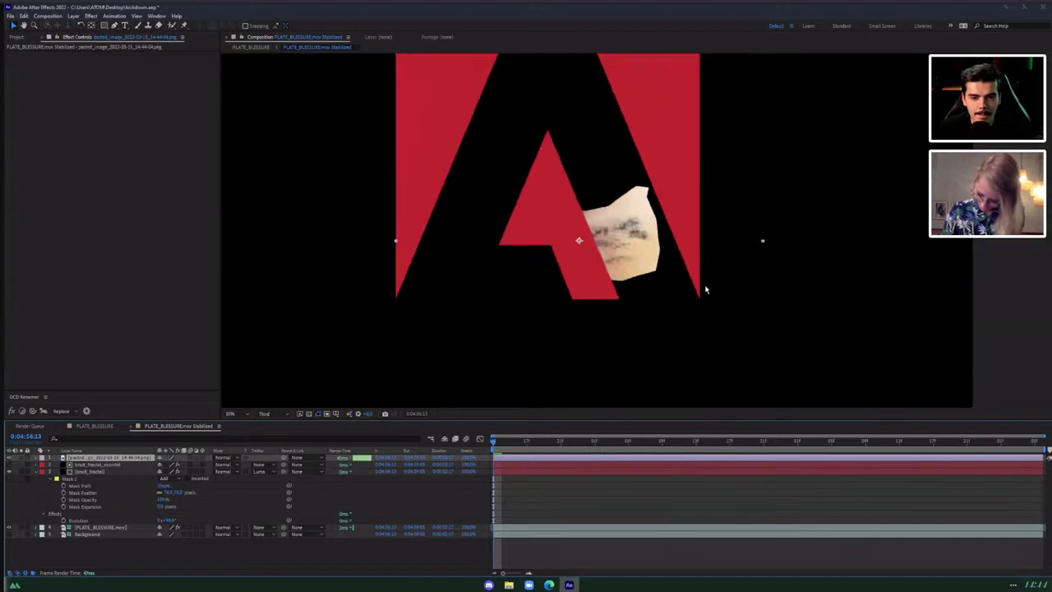
drag(764, 242, 651, 228)
scroll(651, 229, up, 2)
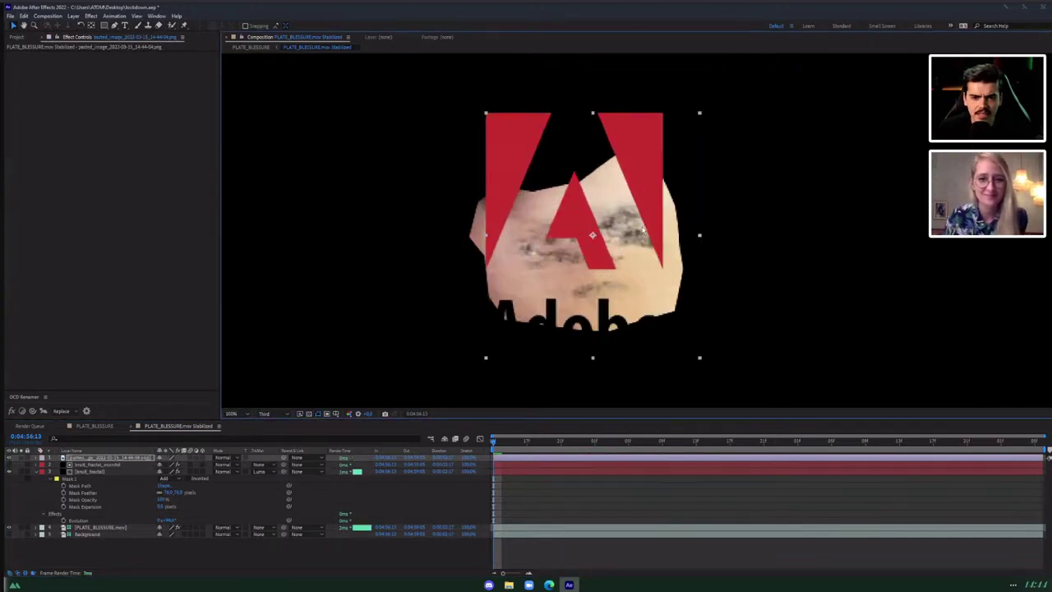
Apply a Tint effect to the pasted logo and map black to white so the whole logo is white.
key(ctrl+space)
text(tint)
key(Return)
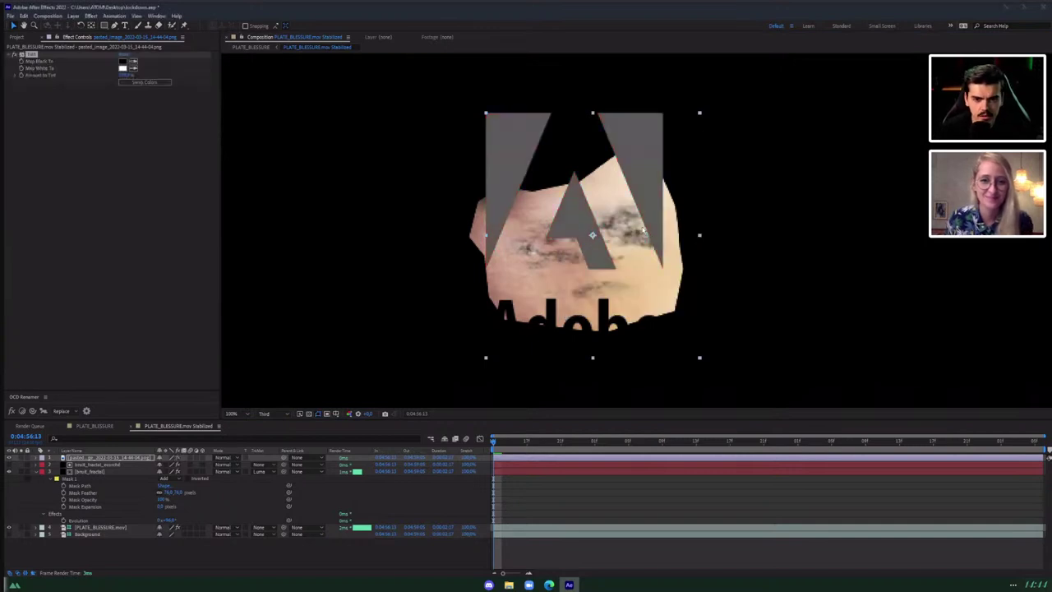
click(134, 61)
click(123, 68)
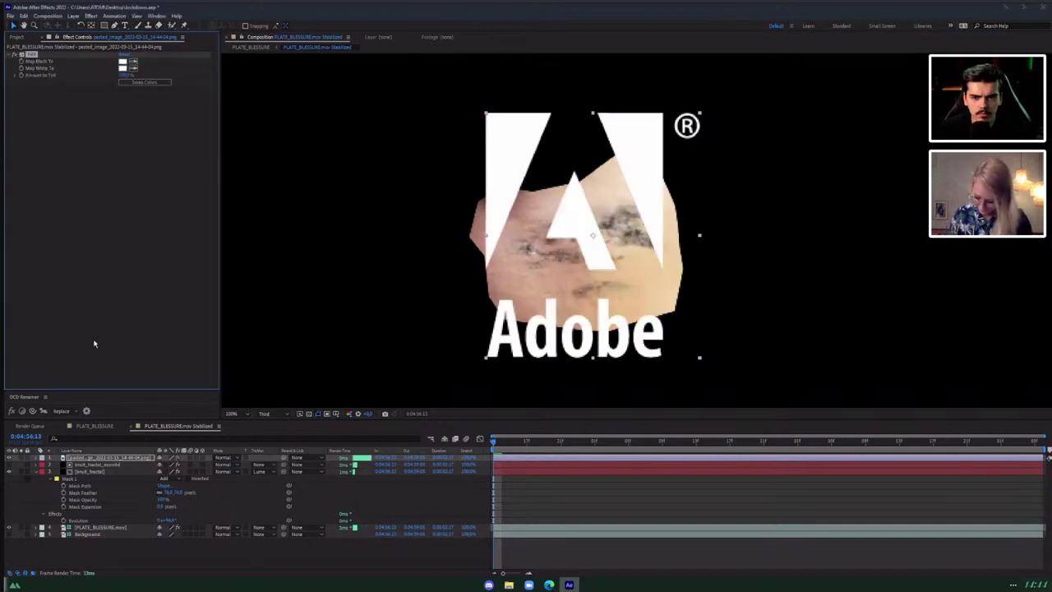
Rename the pasted logo layer as logo_adobe.
right_click(97, 457)
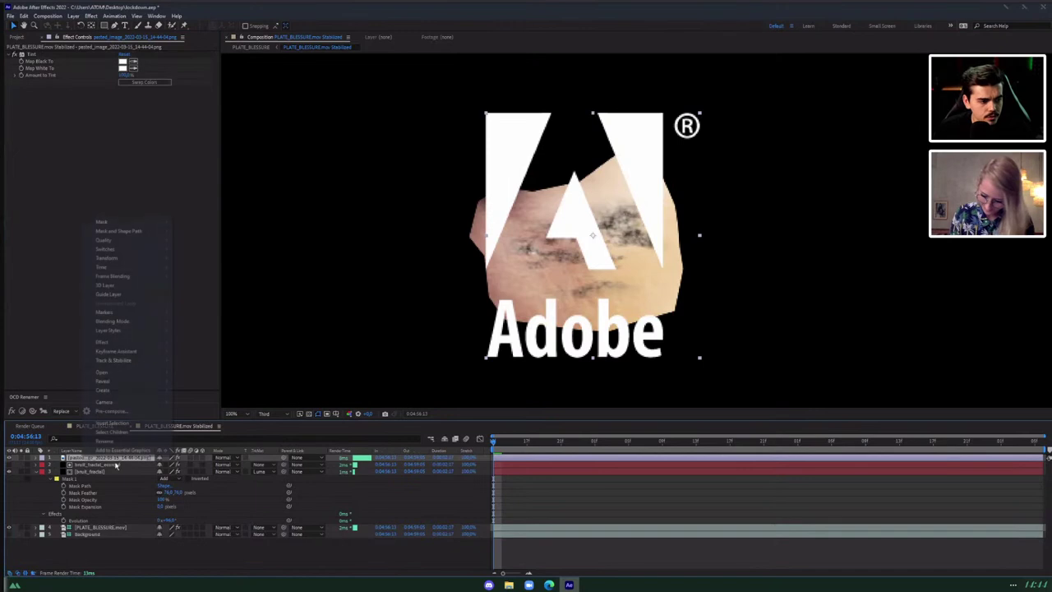
click(105, 442)
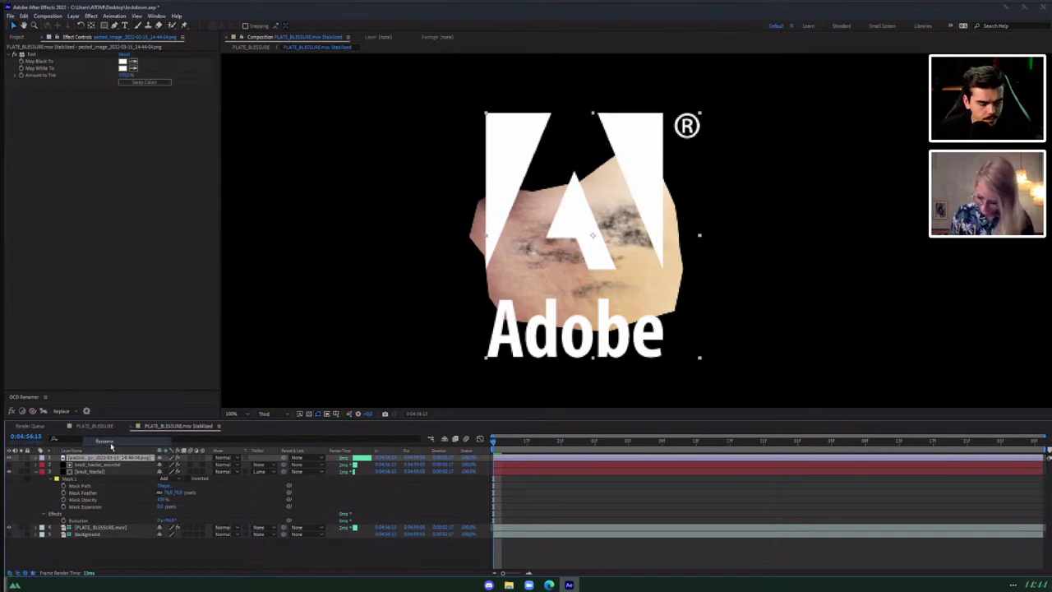
text(logo_adobe)
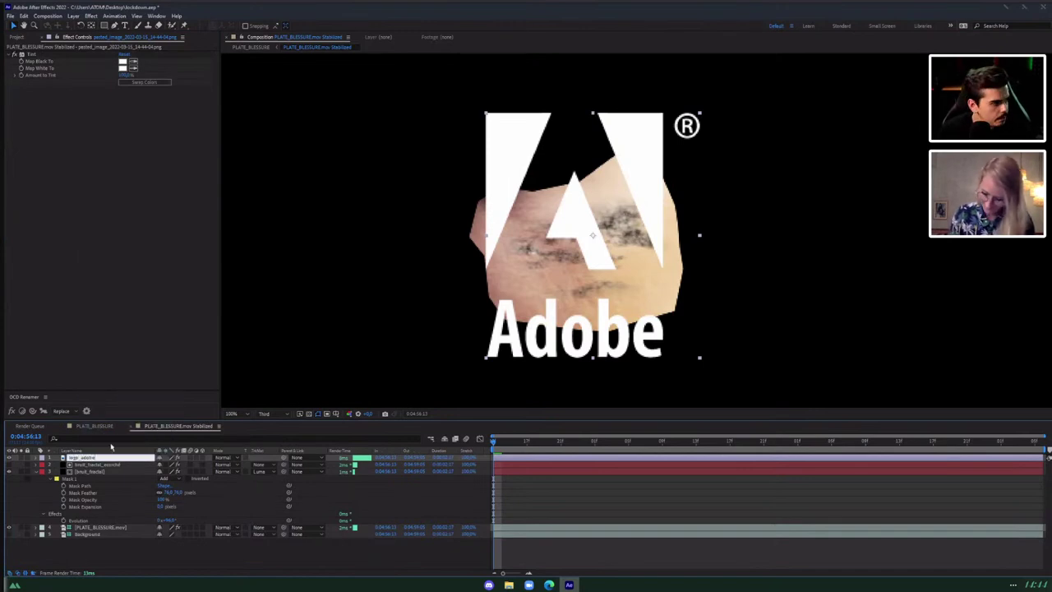
key(Return)
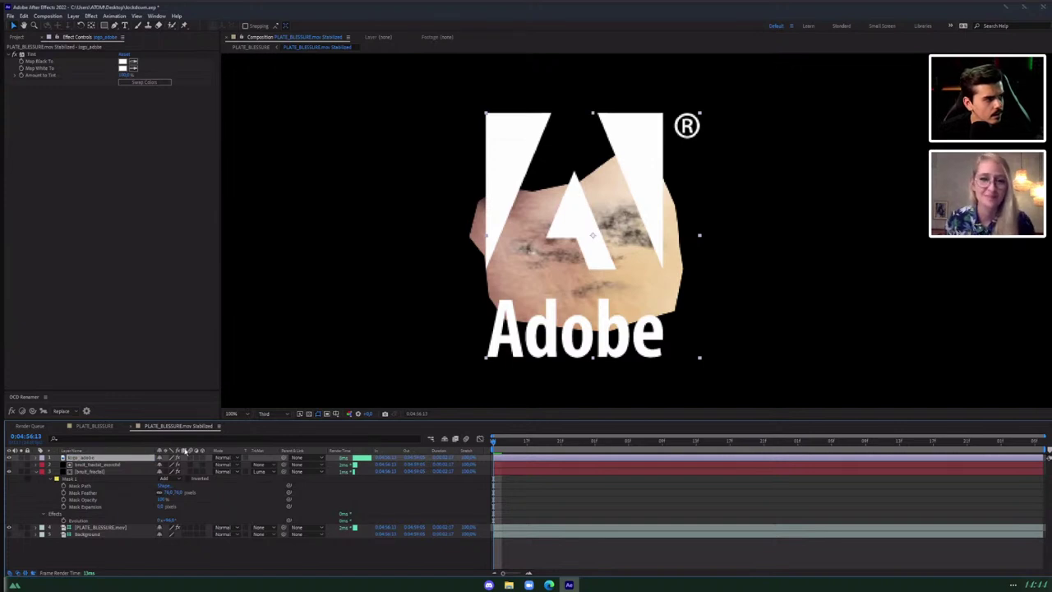
Replace the bruit_fractal_ecorché layer with logo_adobe as bruit_fractal's luma matte, deleting the old matte and hiding the logo layer.
drag(101, 459, 104, 470)
click(83, 458)
key(Delete)
click(80, 458)
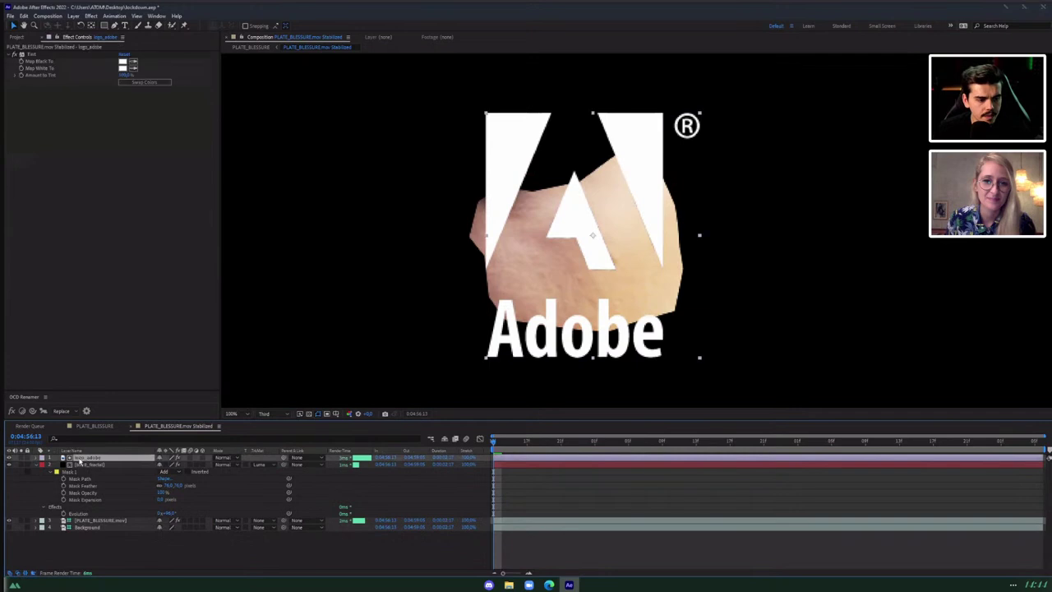
click(10, 458)
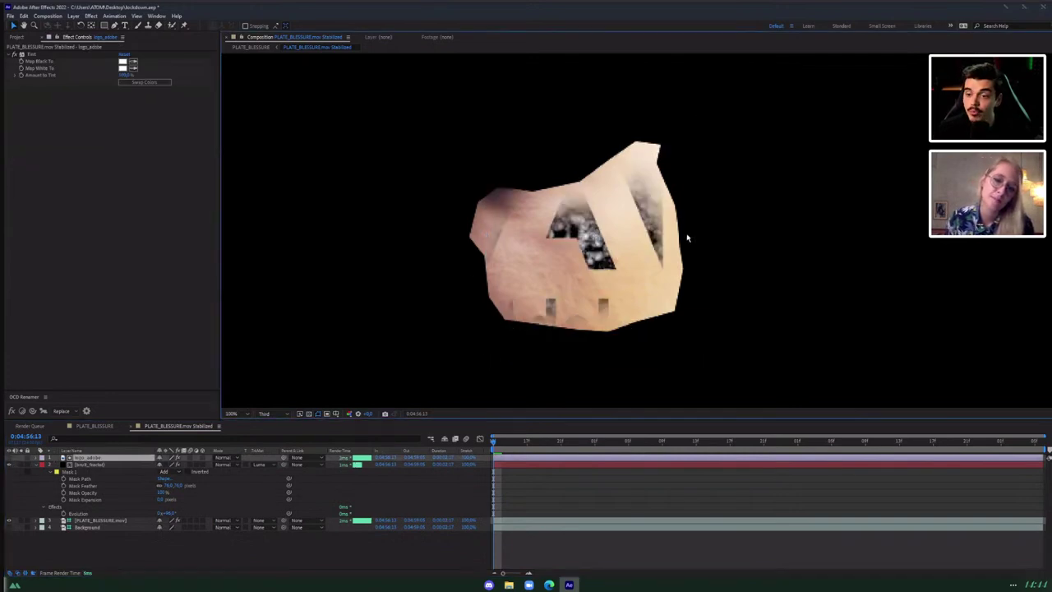
Scale down the logo_adobe layer and rotate it clockwise so the whole logo fits on the cheek patch.
click(651, 235)
click(96, 464)
click(96, 458)
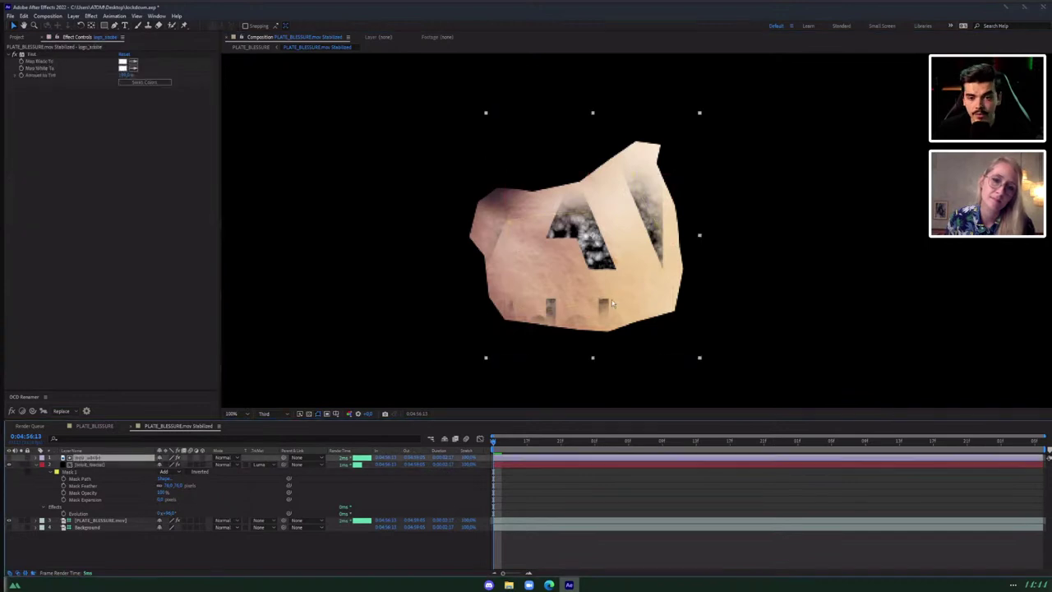
drag(700, 236, 625, 259)
key(w)
key(v)
scroll(621, 255, up, 2)
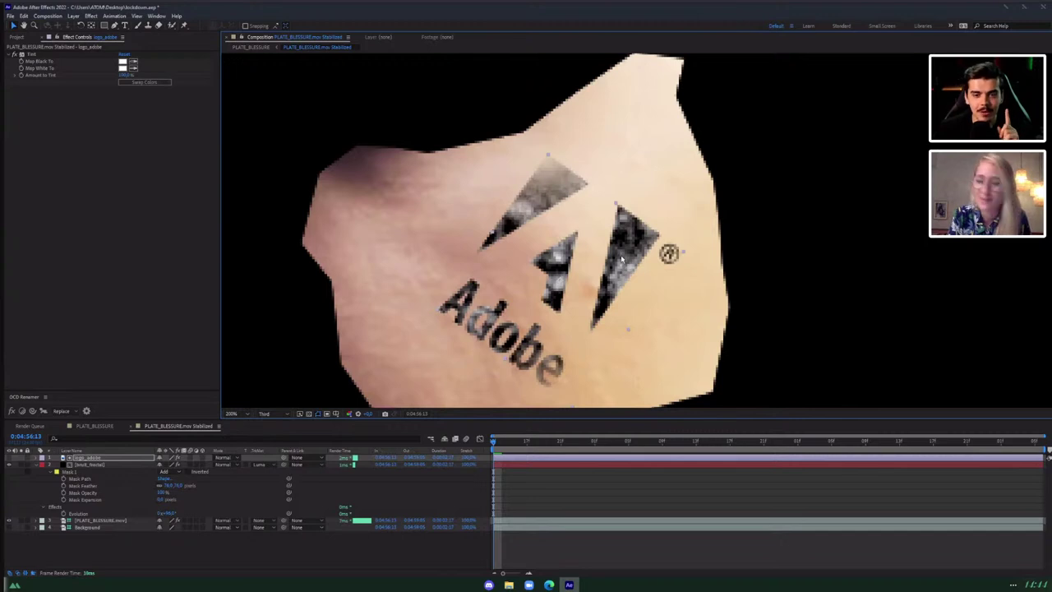
Rotate the logo_adobe layer counterclockwise so the logo sits more upright on the cheek patch.
key(w)
drag(630, 266, 622, 239)
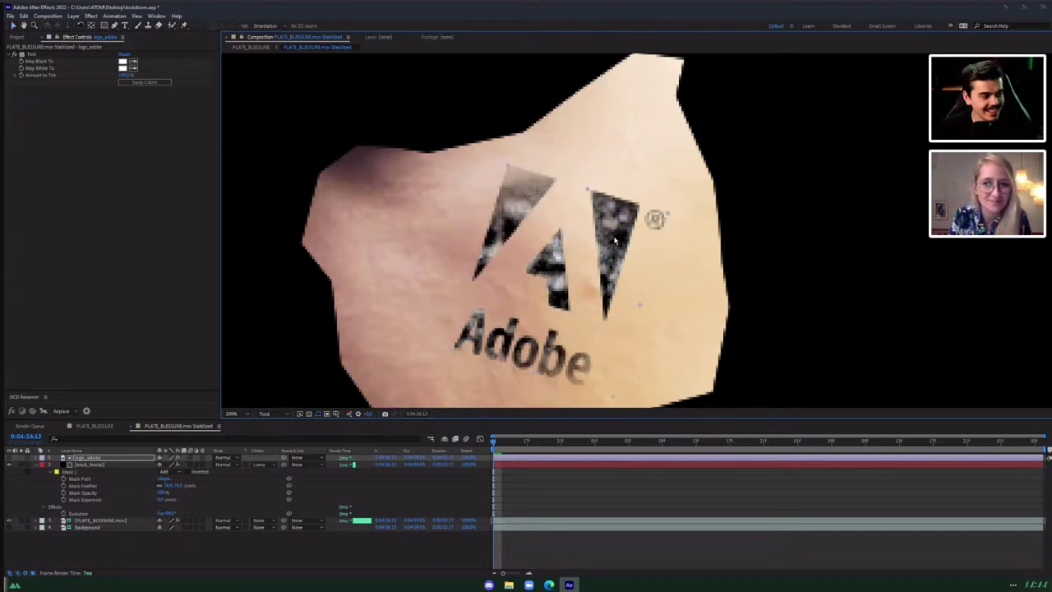
drag(623, 329, 633, 285)
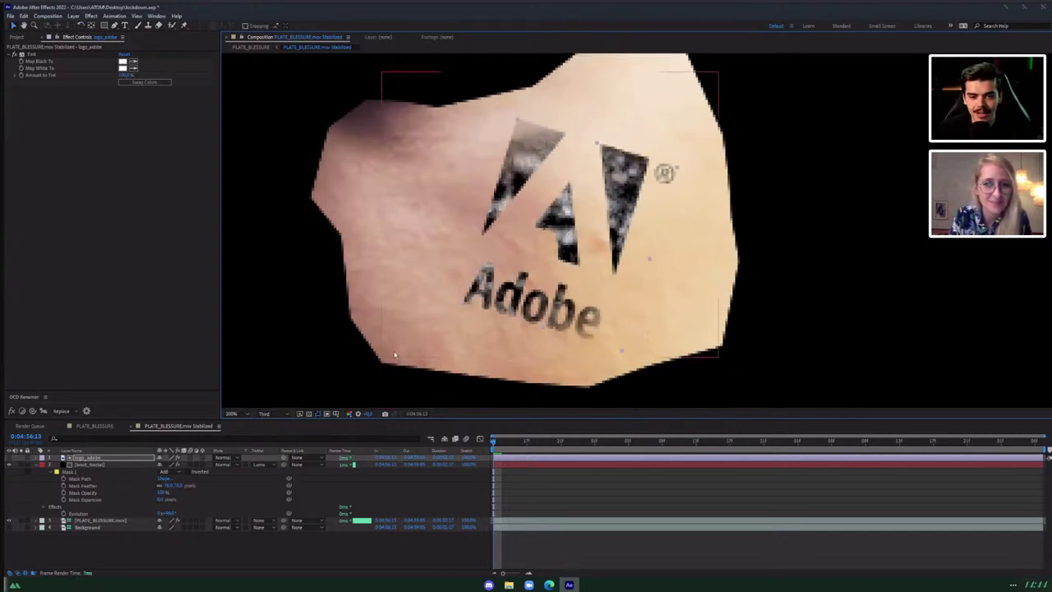
Play back the PLATE_BLESSURE composition to check how the logo wound follows the cheek.
click(92, 426)
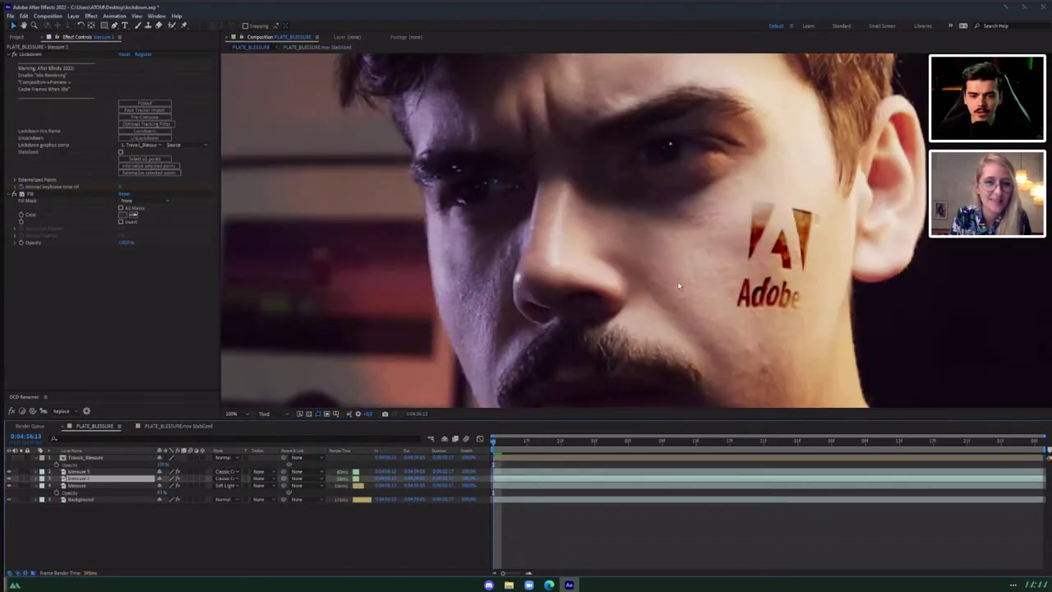
key(space)
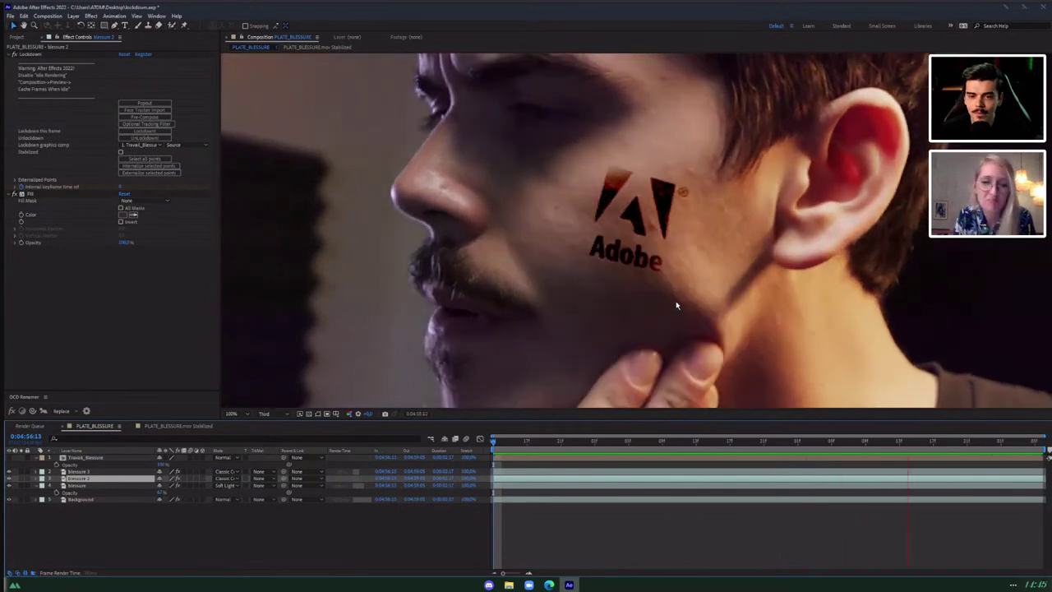
key(space)
Return to the PLATE_BLESSURE.mov Stabilized composition and apply the Roughen Edges effect to the logo_adobe layer.
click(159, 426)
click(104, 459)
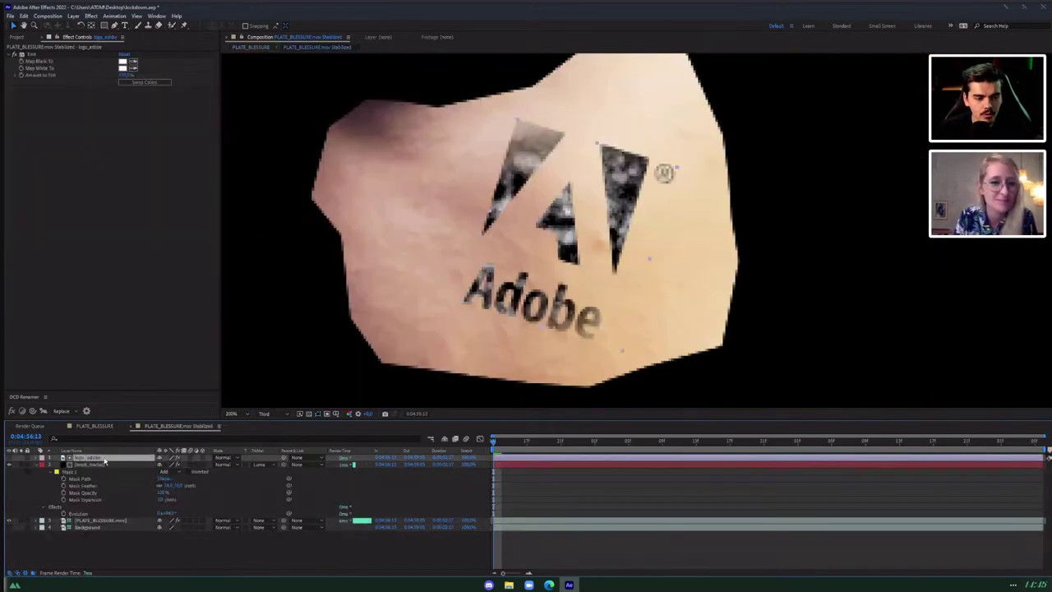
key(alt+space)
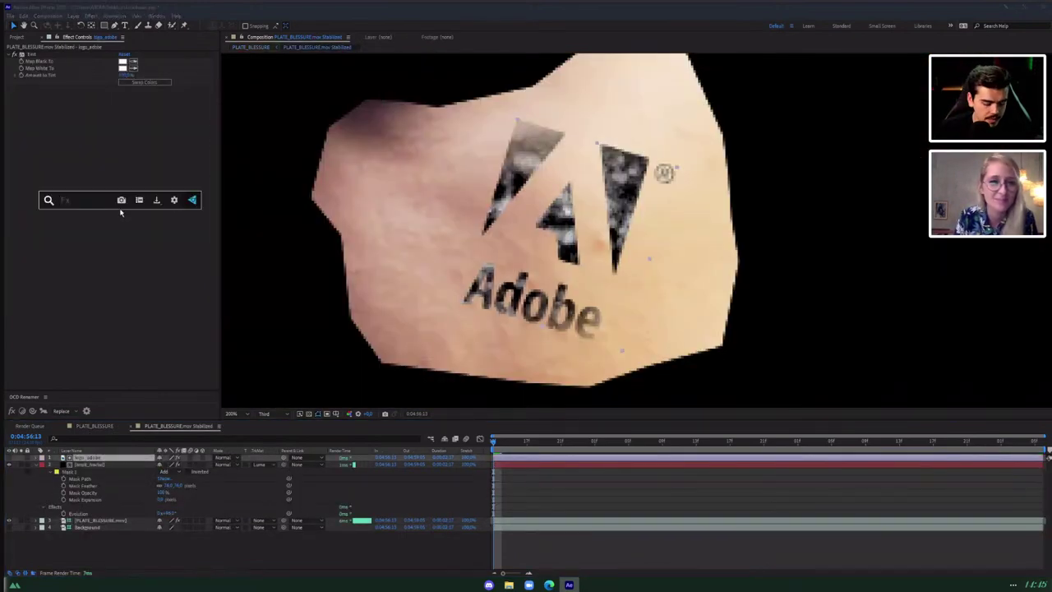
text(rg)
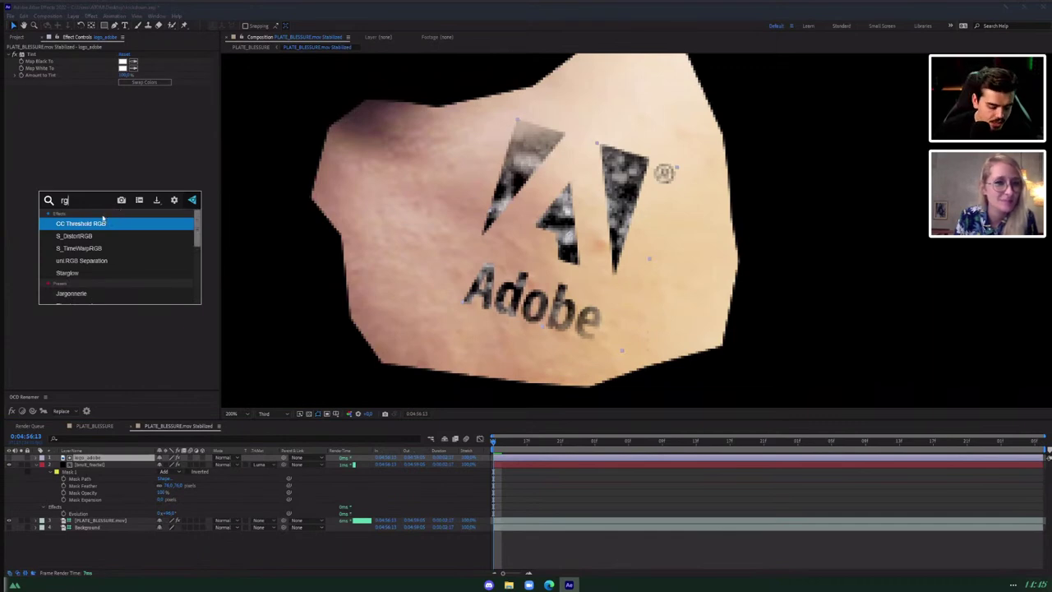
key(BackSpace)
text(ough)
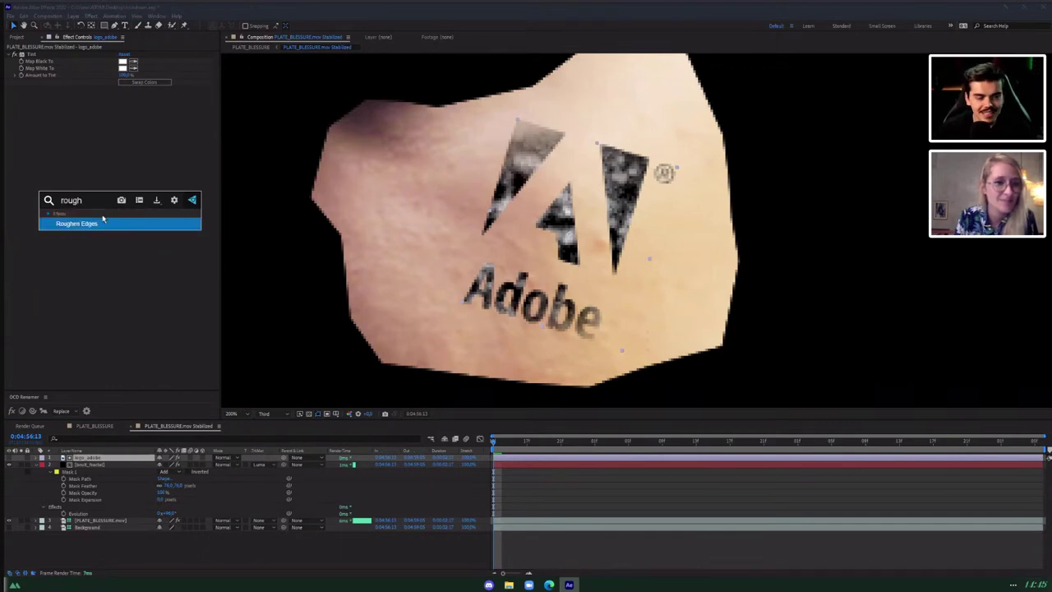
key(Return)
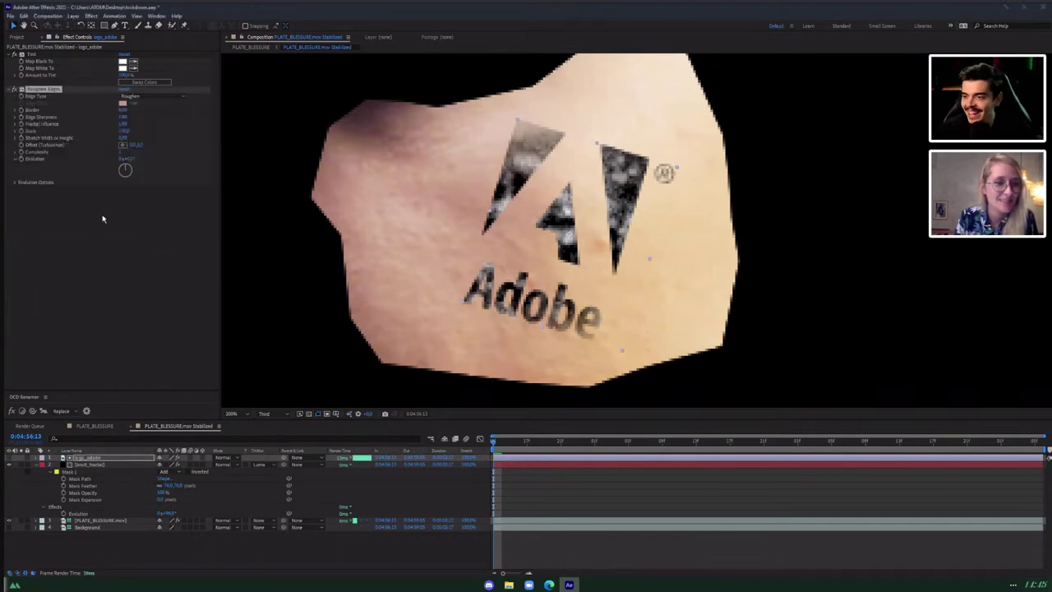
Try out different border, edge sharpness and scale values for Roughen Edges on the logo_adobe layer.
click(123, 110)
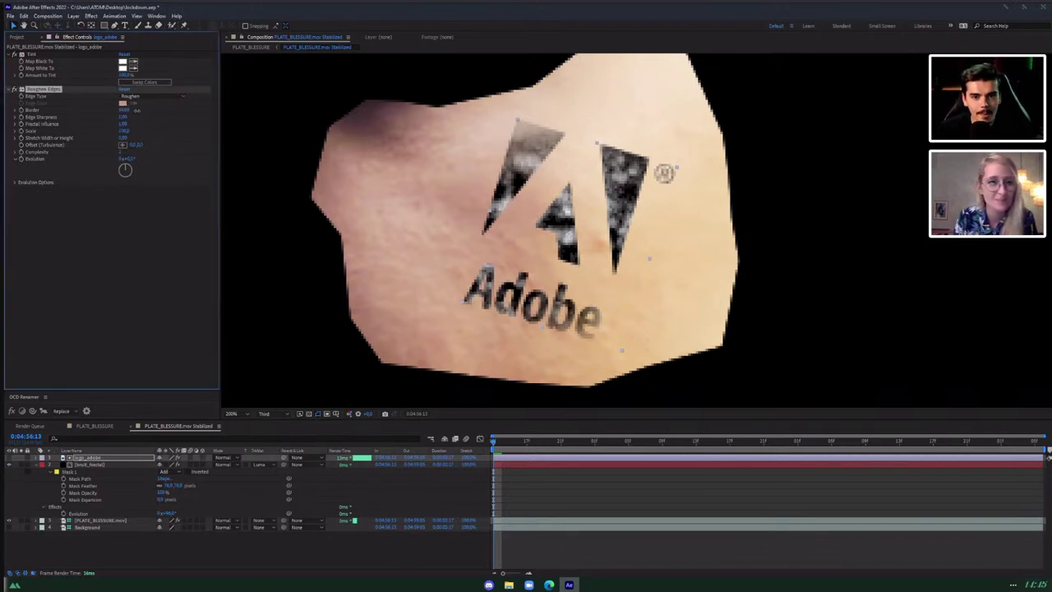
drag(165, 114, 157, 121)
drag(231, 122, 134, 131)
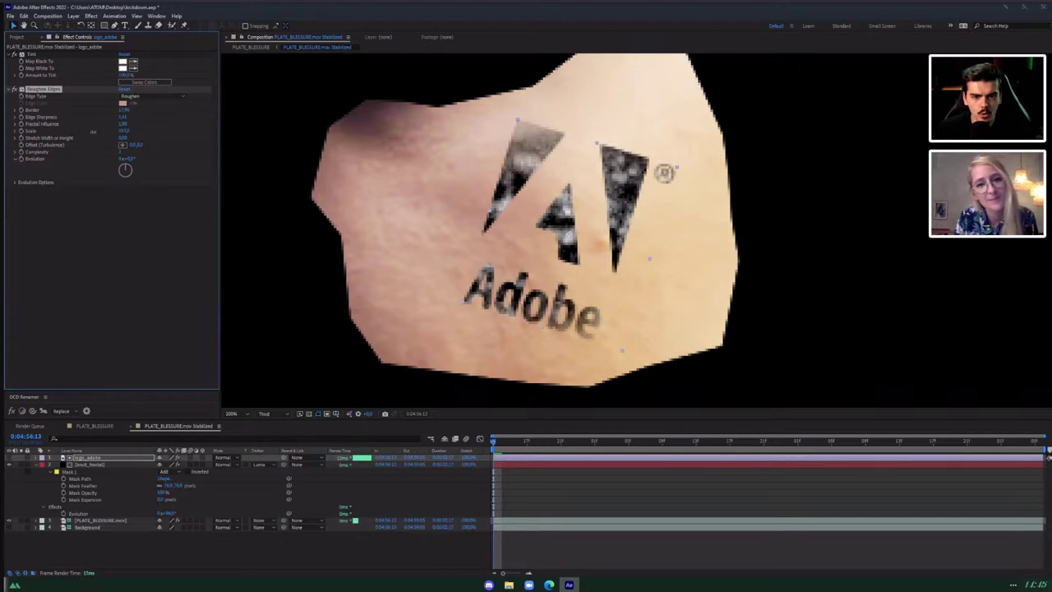
drag(93, 132, 91, 132)
scroll(442, 216, down, 1)
scroll(493, 222, up, 1)
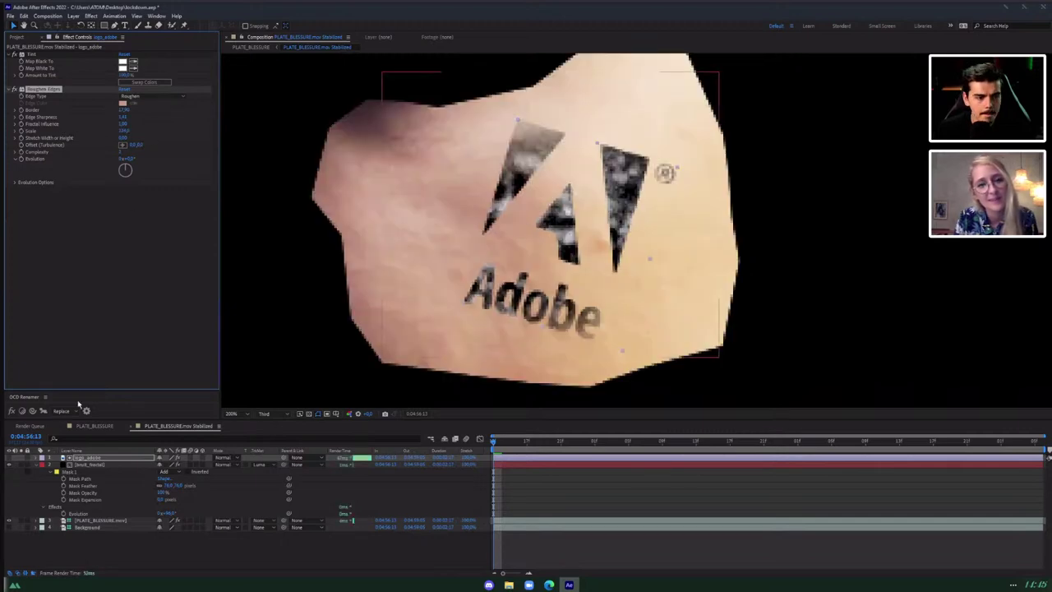
Show and solo the logo_adobe layer at full preview resolution, and adjust Roughen Edges until the logo's outline looks visibly rough.
click(9, 457)
click(21, 458)
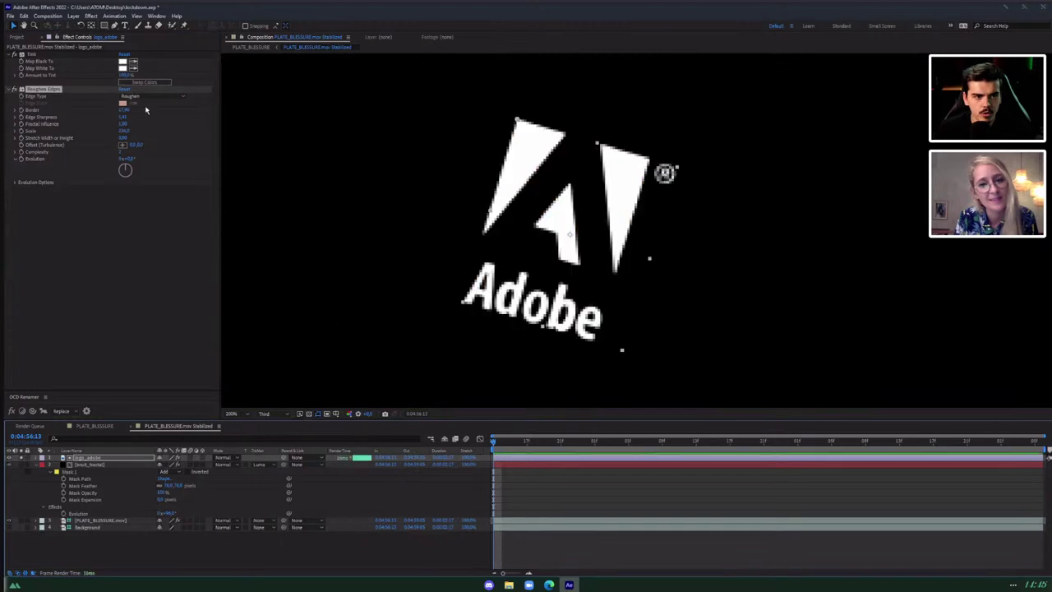
click(281, 416)
click(267, 433)
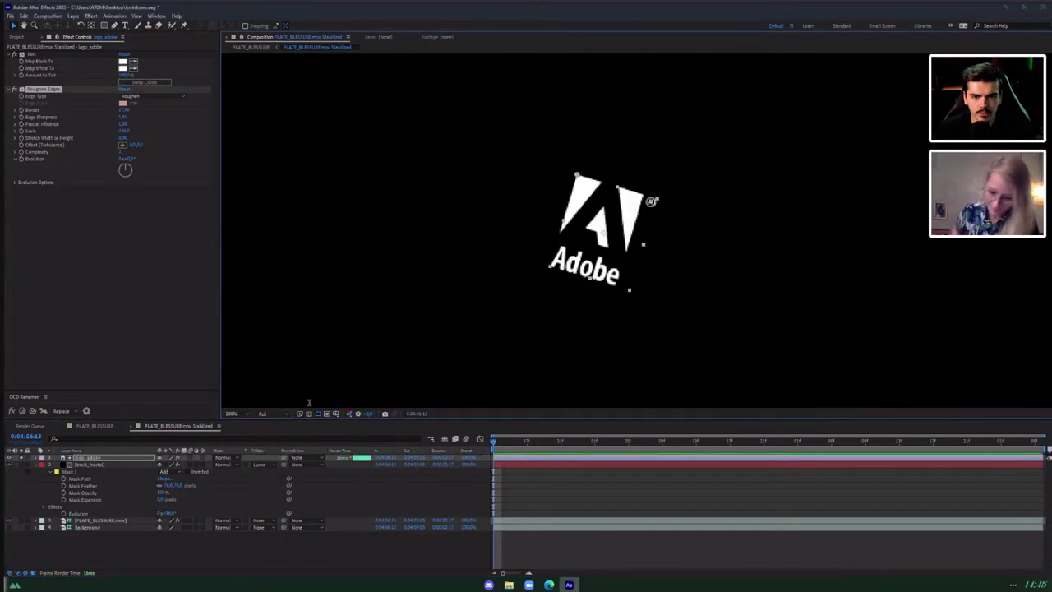
drag(142, 111, 356, 135)
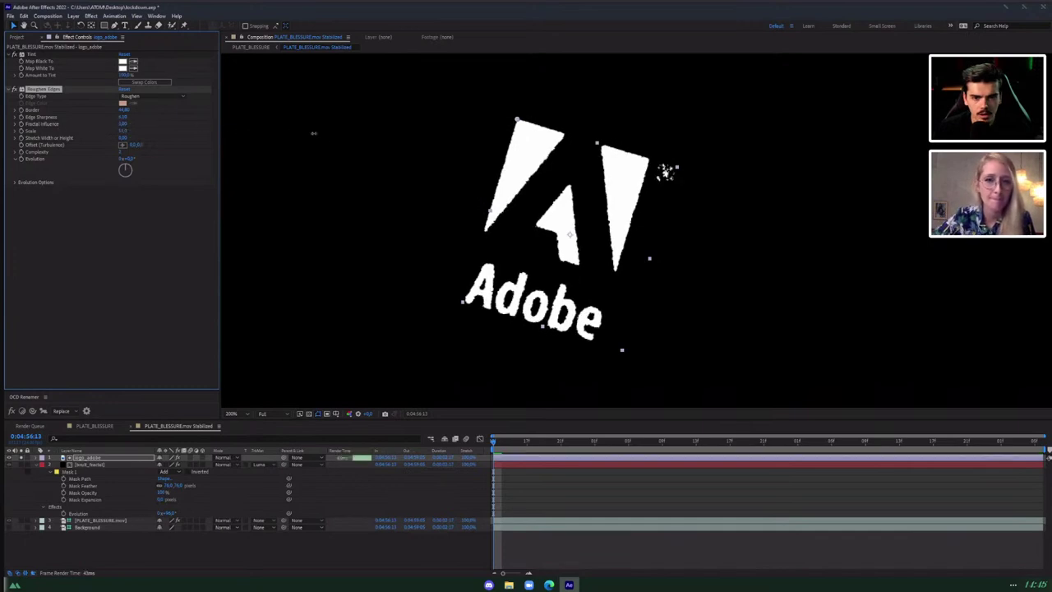
Duplicate the logo_adobe layer and soften the copy, logo_adobe 2, with a Fast Box Blur.
click(91, 461)
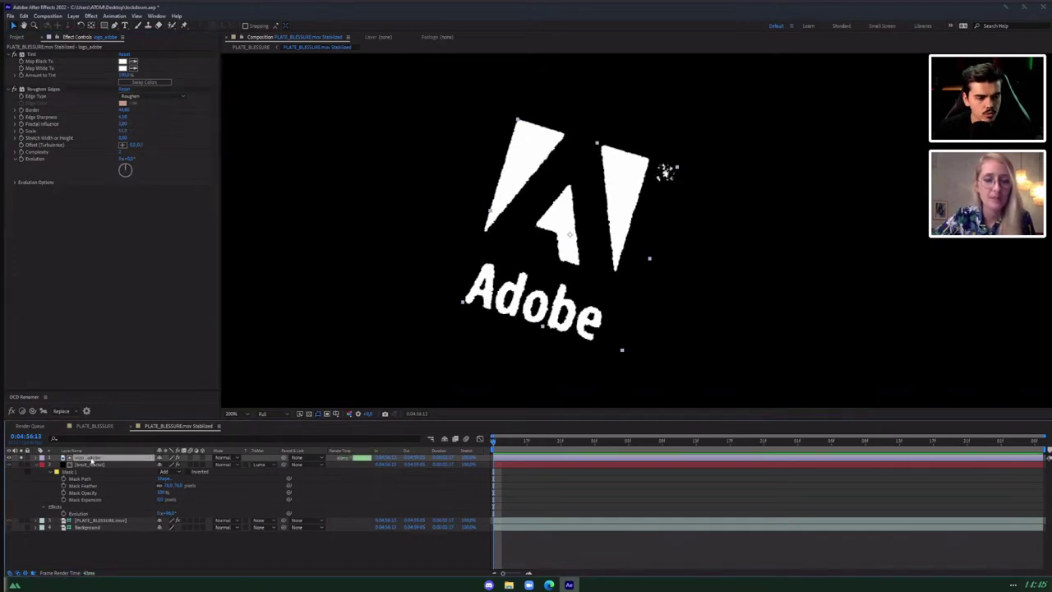
key(ctrl+d)
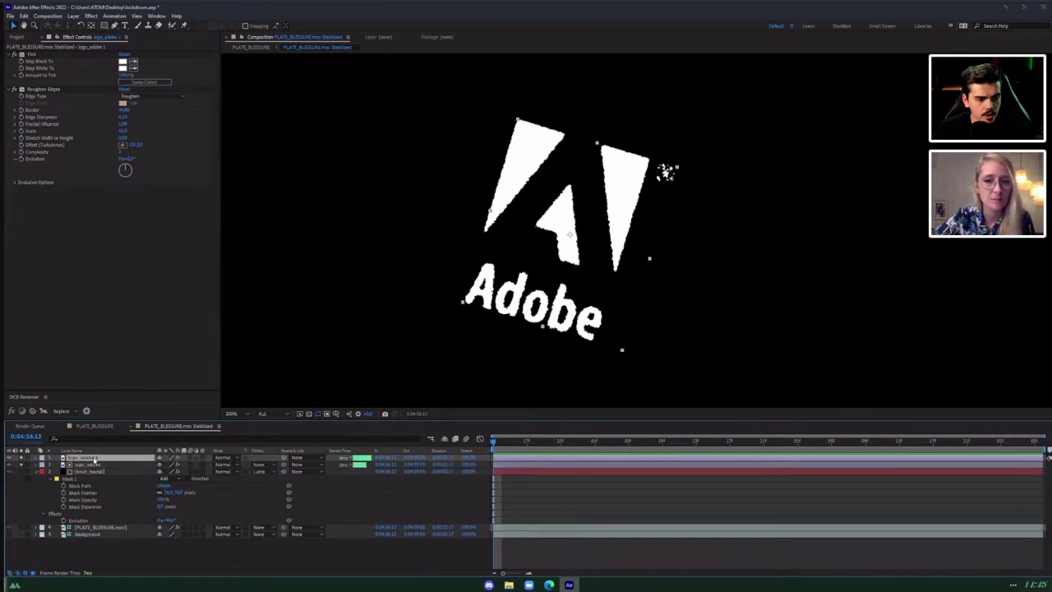
click(88, 472)
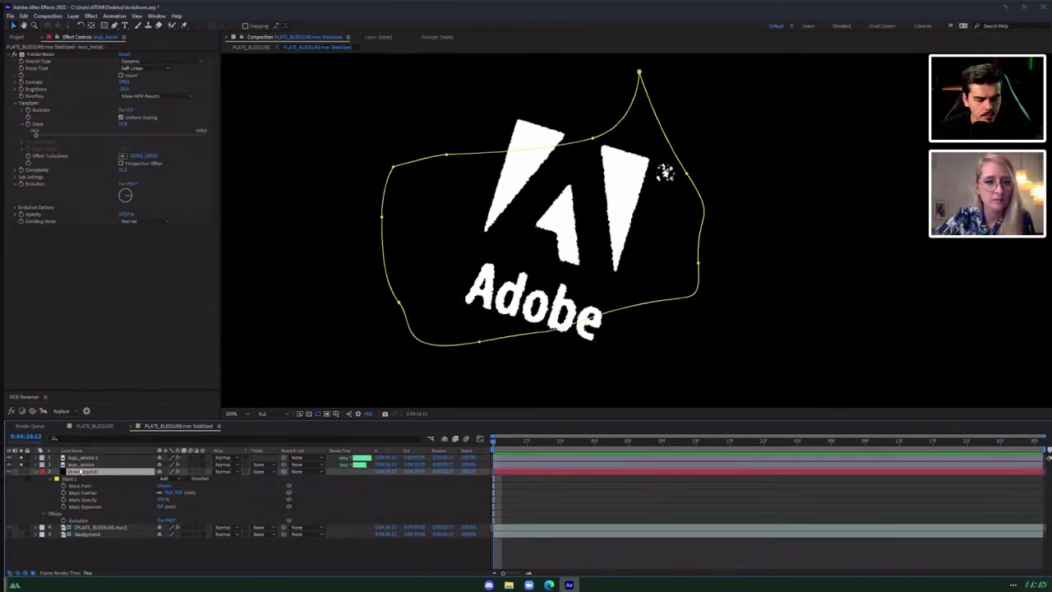
click(81, 457)
key(ctrl+space)
text(f)
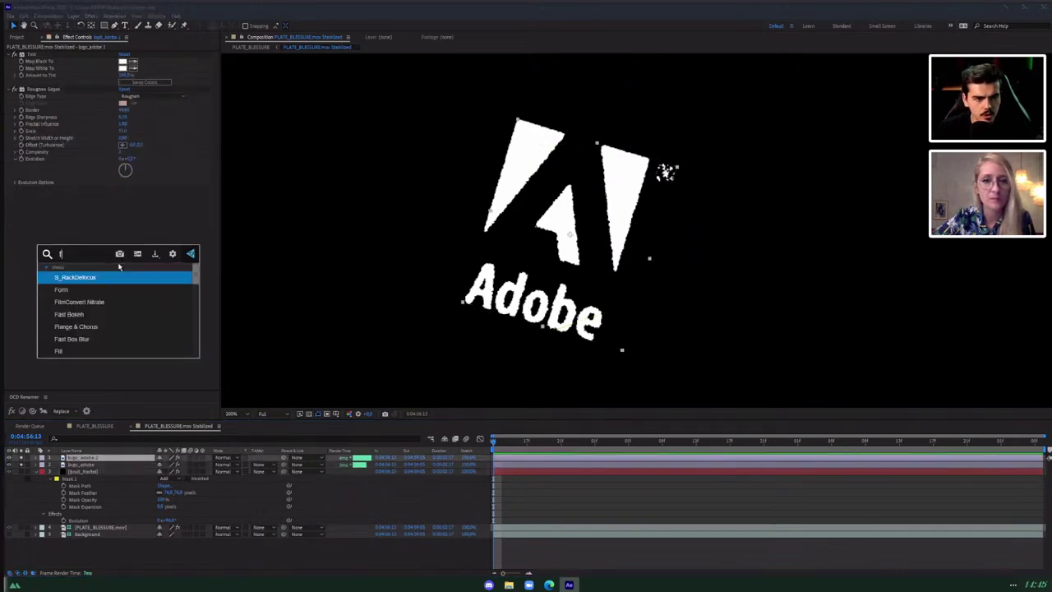
text(ast)
click(82, 291)
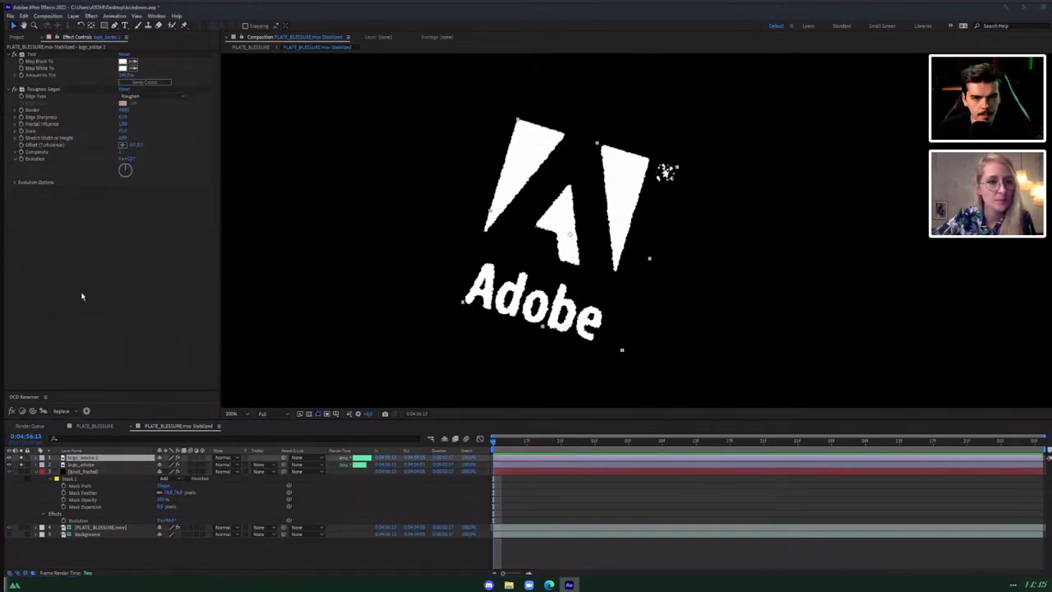
drag(124, 196, 137, 194)
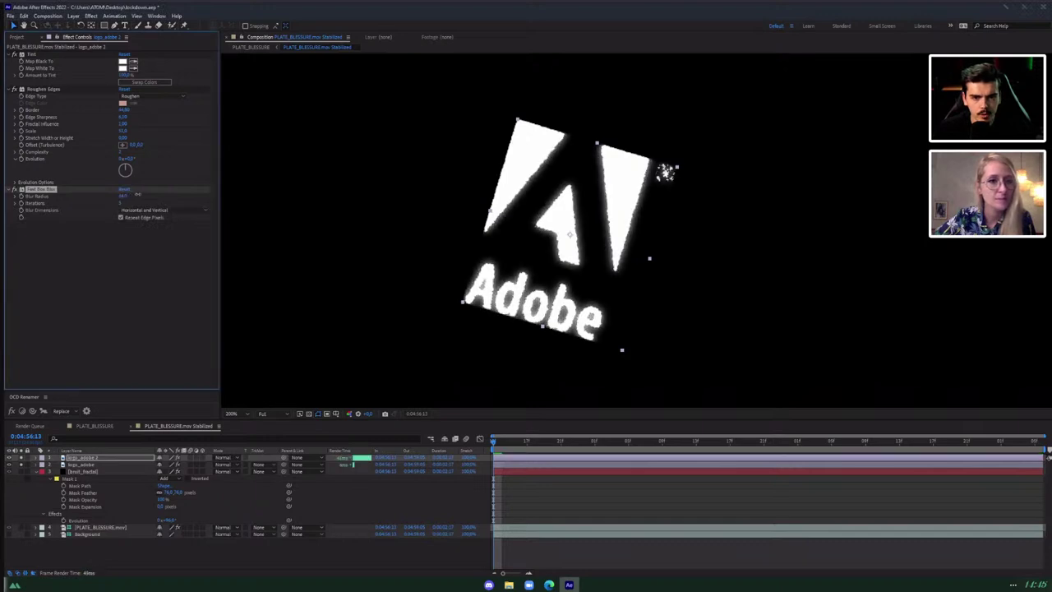
Set logo_adobe's track matte to Alpha Matte "logo_adobe 2" and raise the matte's blur radius to feather the logo inward.
click(83, 465)
click(267, 468)
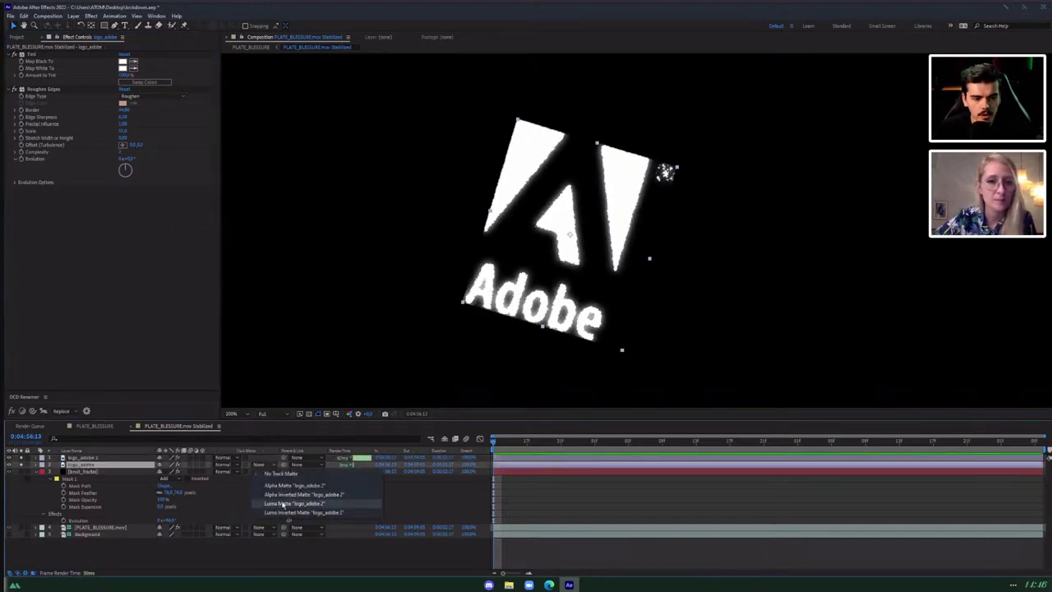
click(282, 485)
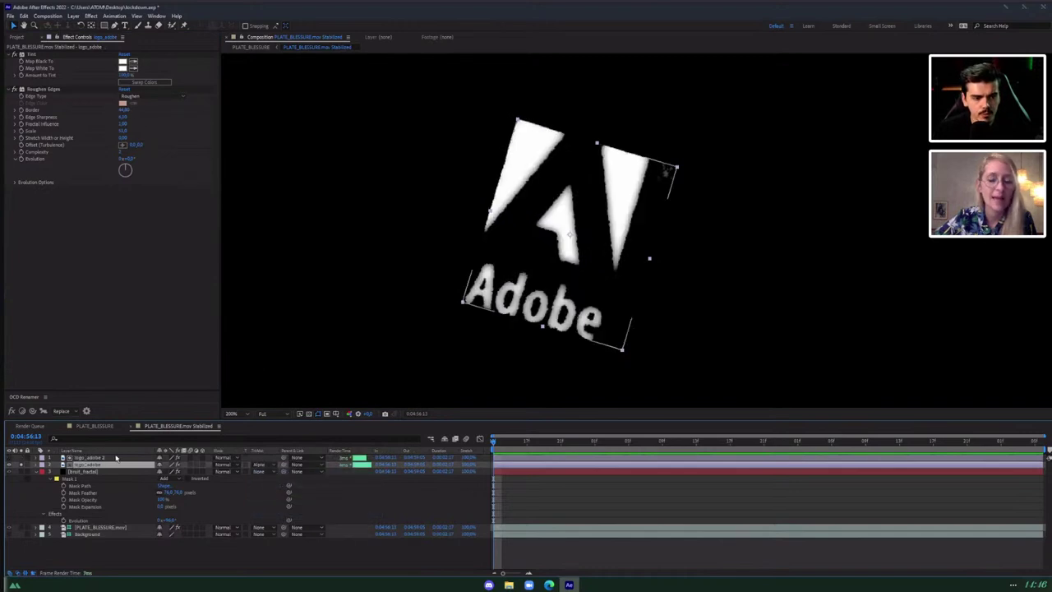
click(117, 458)
mouse_move(122, 198)
mouse_down()
mouse_move(157, 197)
mouse_move(141, 196)
mouse_up()
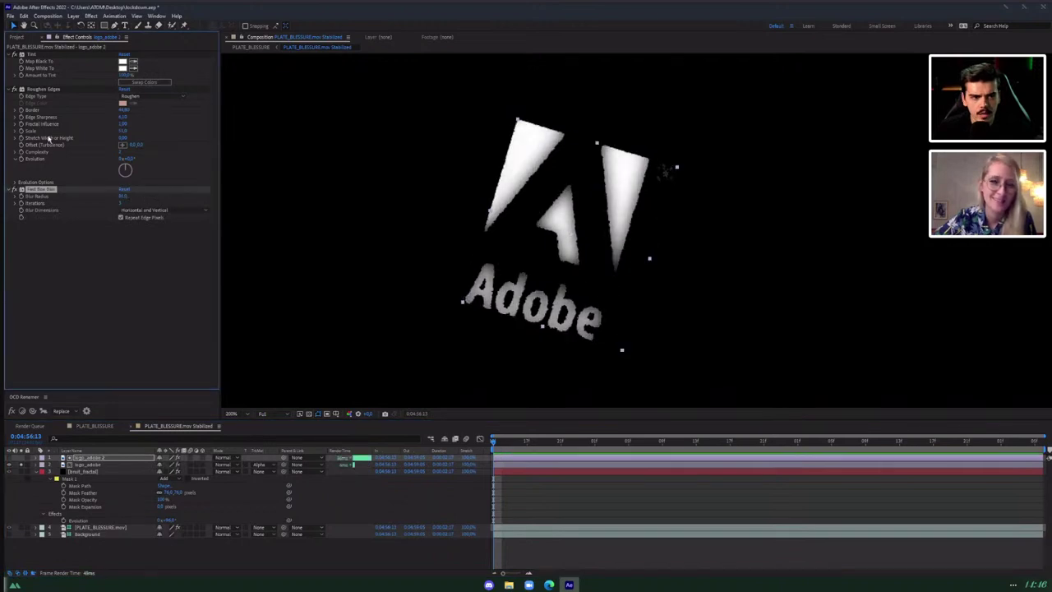
Remove the Roughen Edges effect from logo_adobe 2 and cut it from the logo_adobe layer.
click(37, 89)
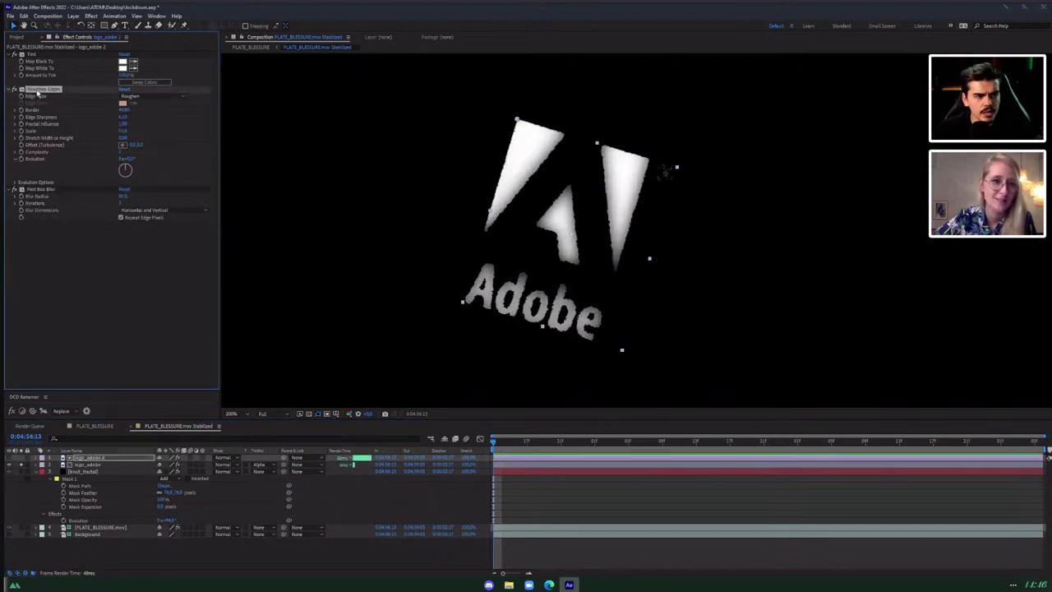
key(Delete)
click(87, 464)
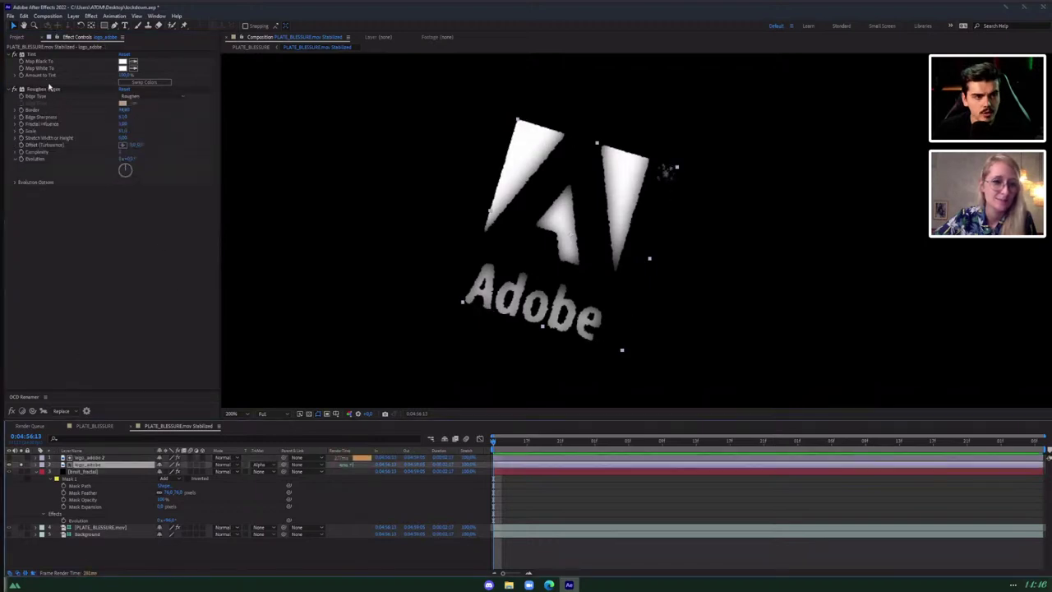
click(45, 89)
key(Delete)
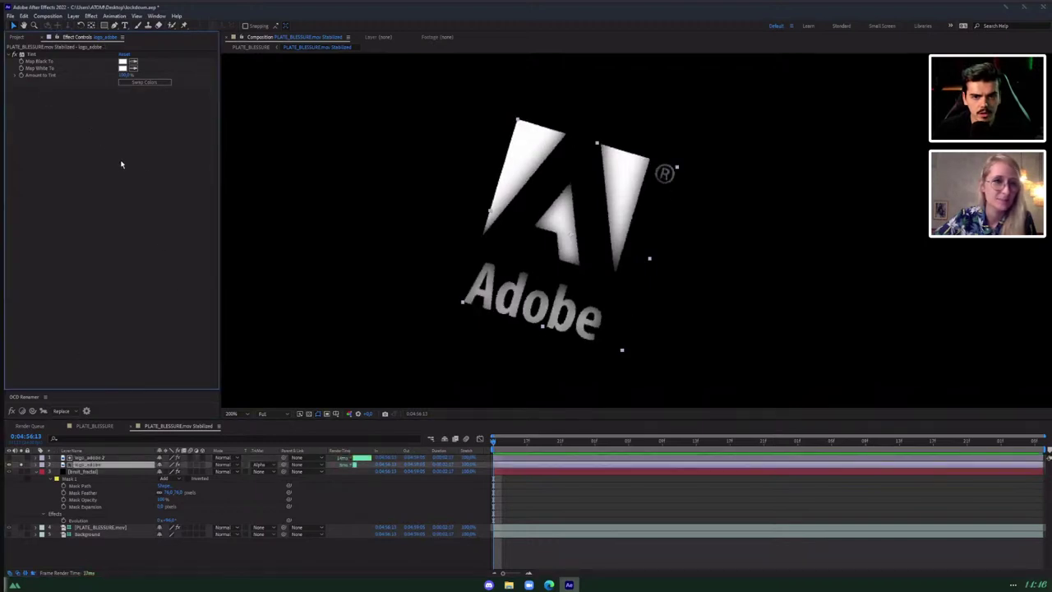
Pre-compose the logo_adobe layer as logo_atom with all attributes moved, and paste the Roughen Edges effect onto it.
key(ctrl+shift+c)
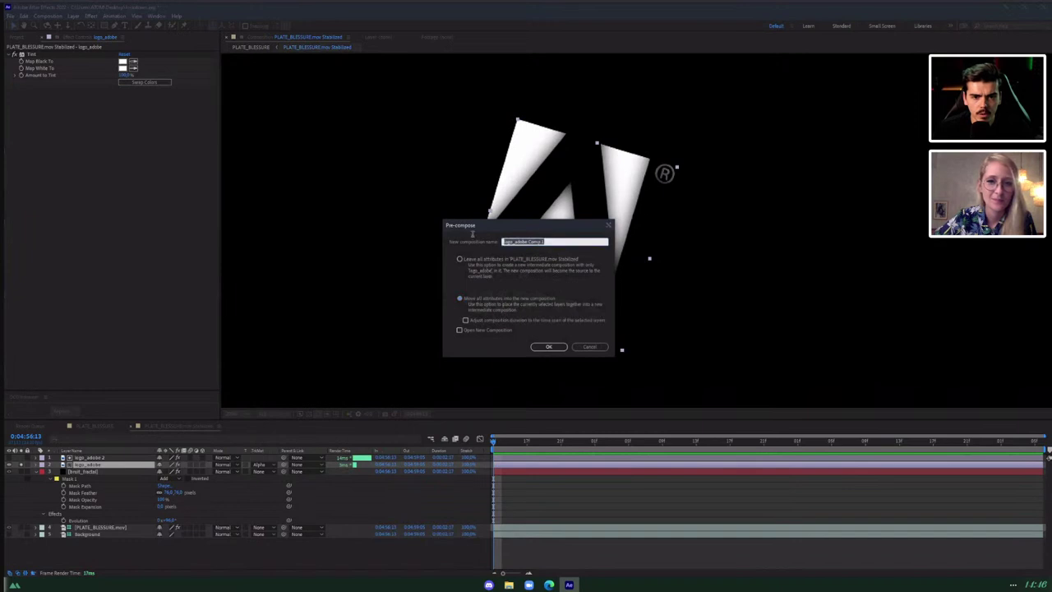
text(Logo_adobe)
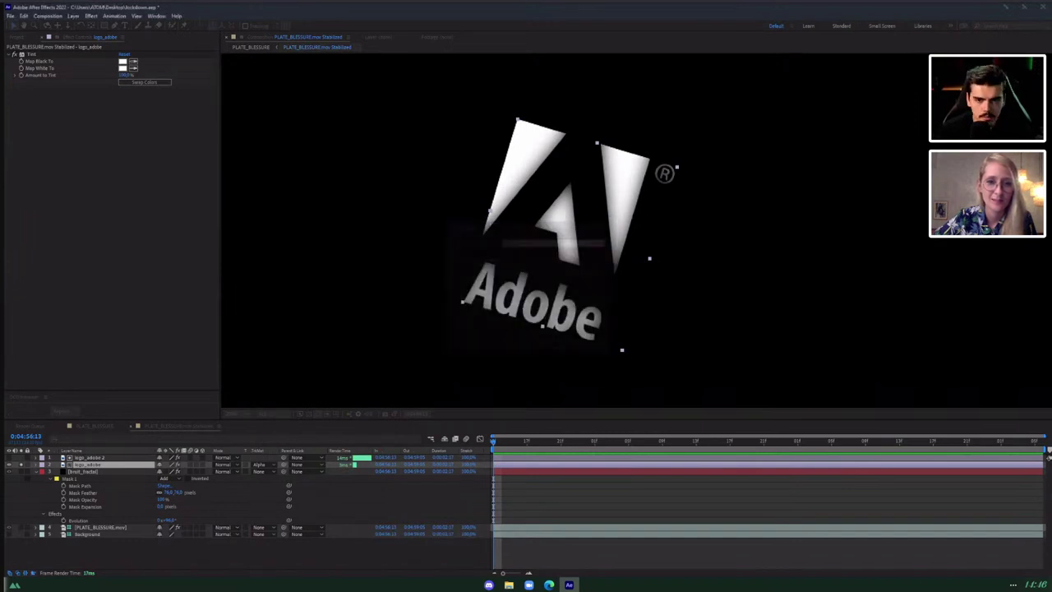
key(Return)
click(77, 465)
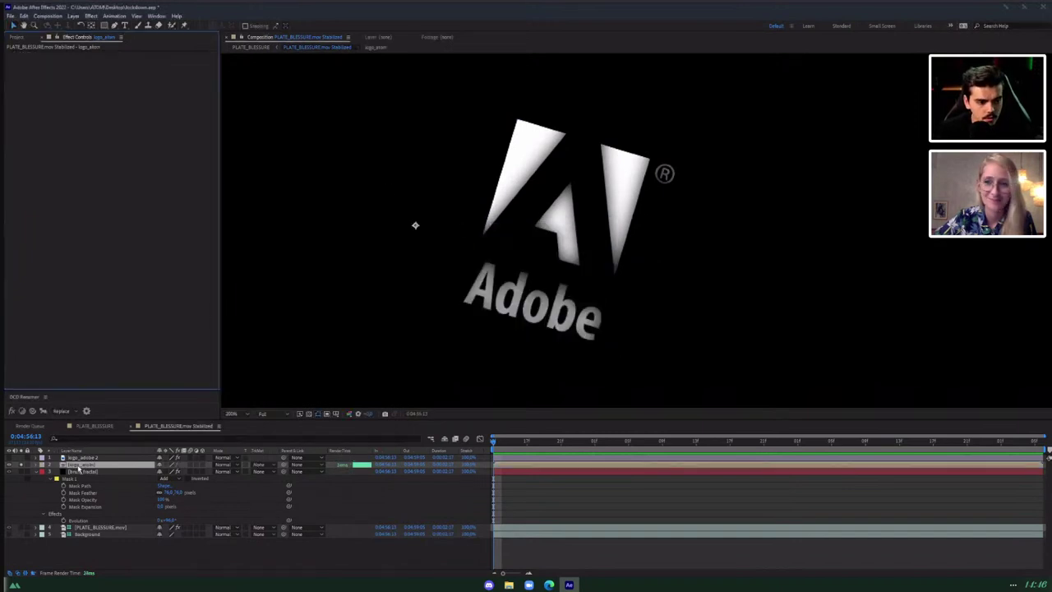
key(ctrl+v)
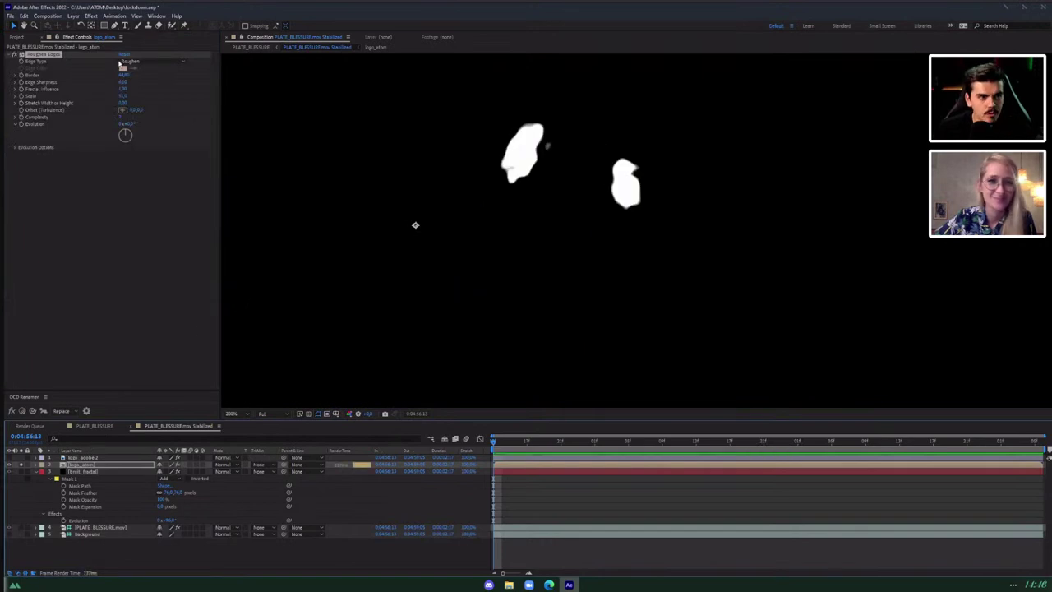
Reset Roughen Edges on the logo_atom layer and adjust its border, edge sharpness, scale and stretch for softly eroded edges.
click(123, 54)
drag(123, 75, 127, 73)
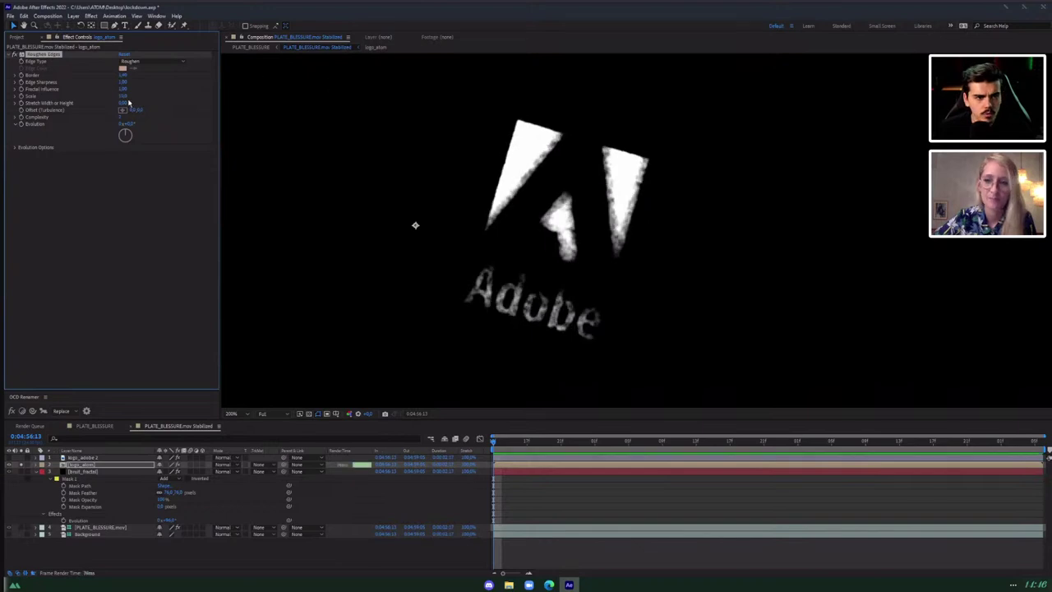
drag(127, 96, 67, 81)
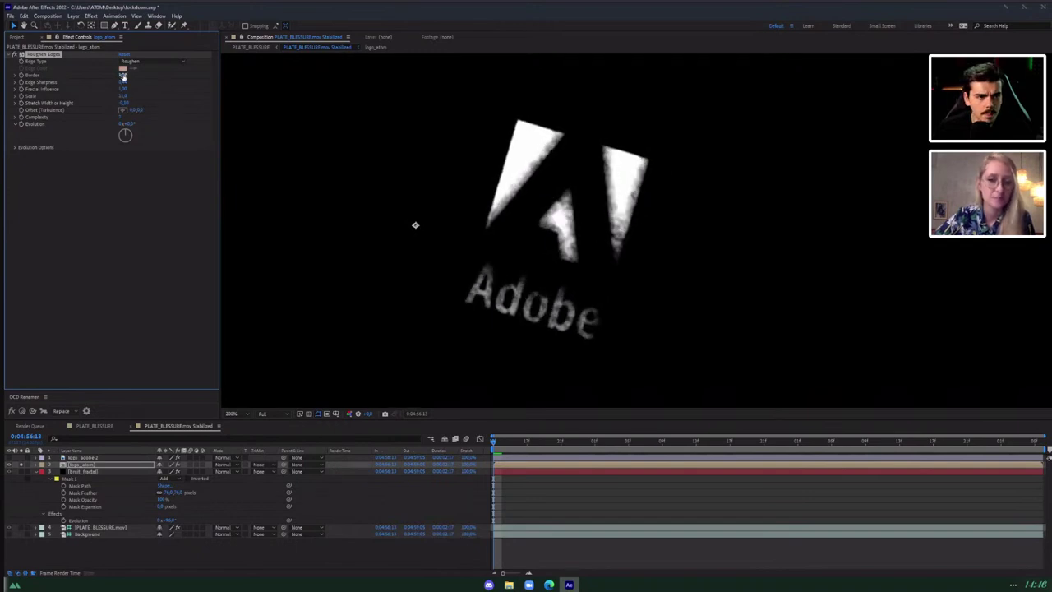
mouse_move(123, 76)
mouse_down()
mouse_move(159, 76)
mouse_move(134, 77)
mouse_up()
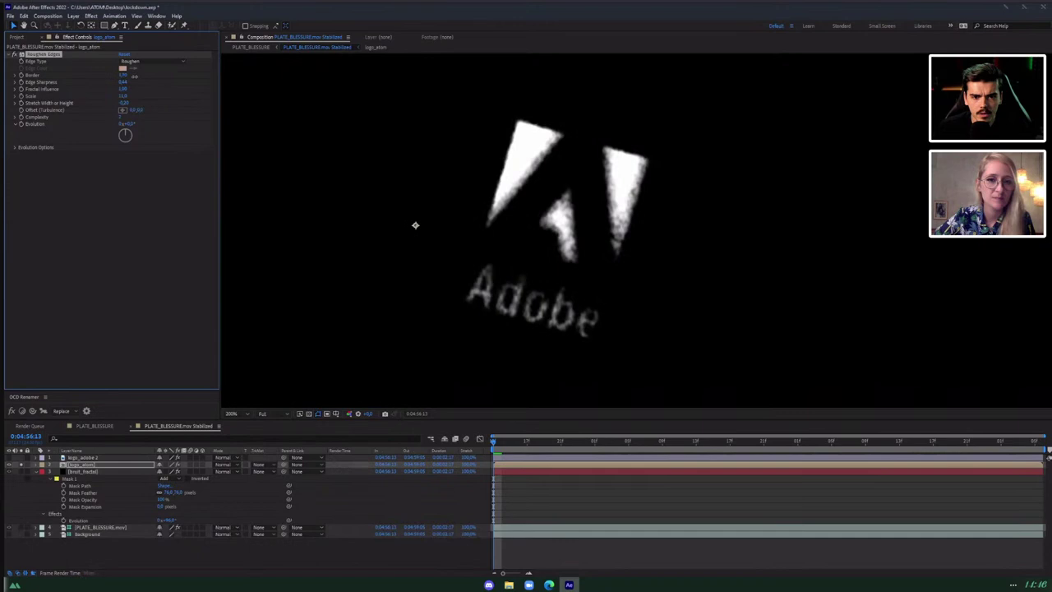
Check the wound in the PLATE_BLESSURE composition, and raise the complexity and scale of the logo_atom layer's Roughen Edges effect.
click(101, 428)
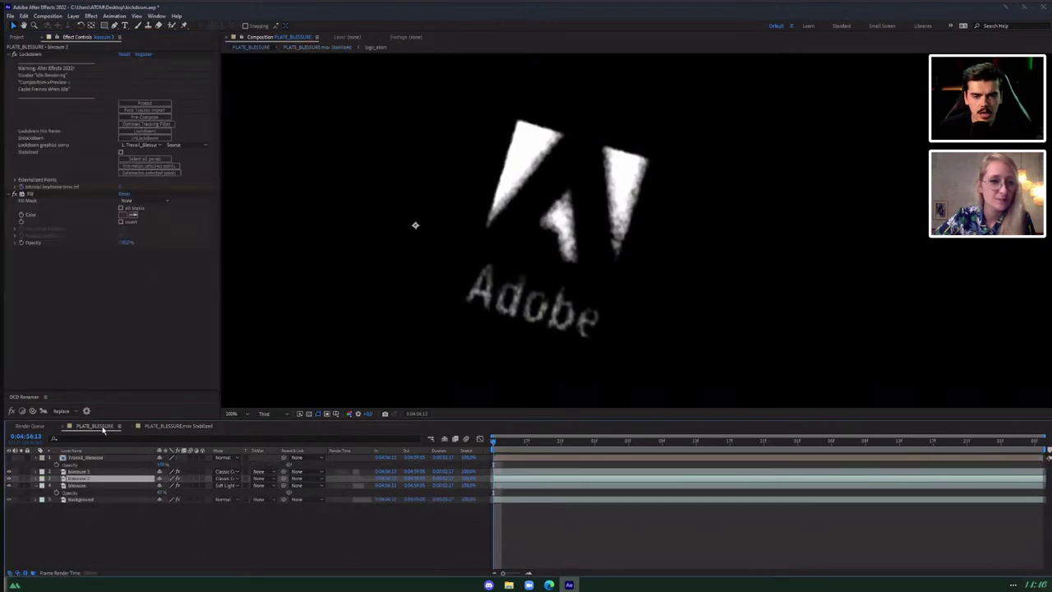
drag(539, 444, 572, 449)
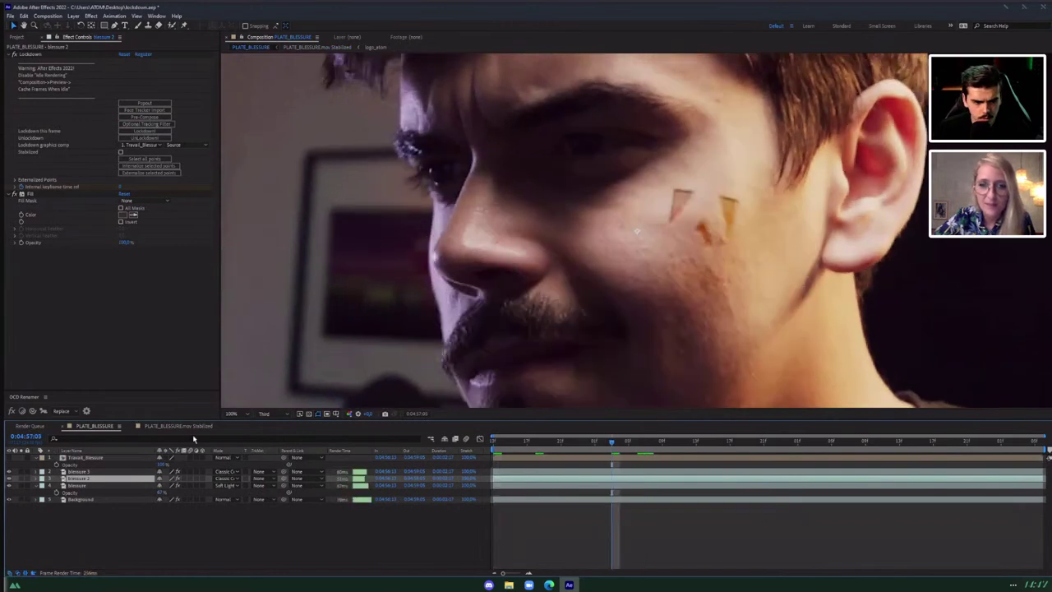
click(179, 426)
scroll(576, 271, up, 4)
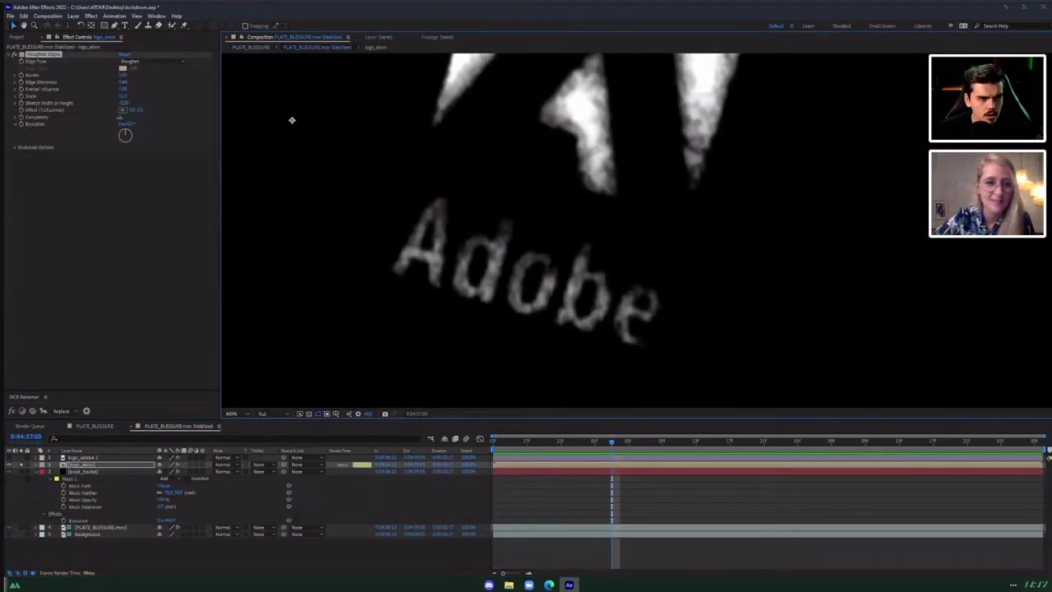
click(146, 99)
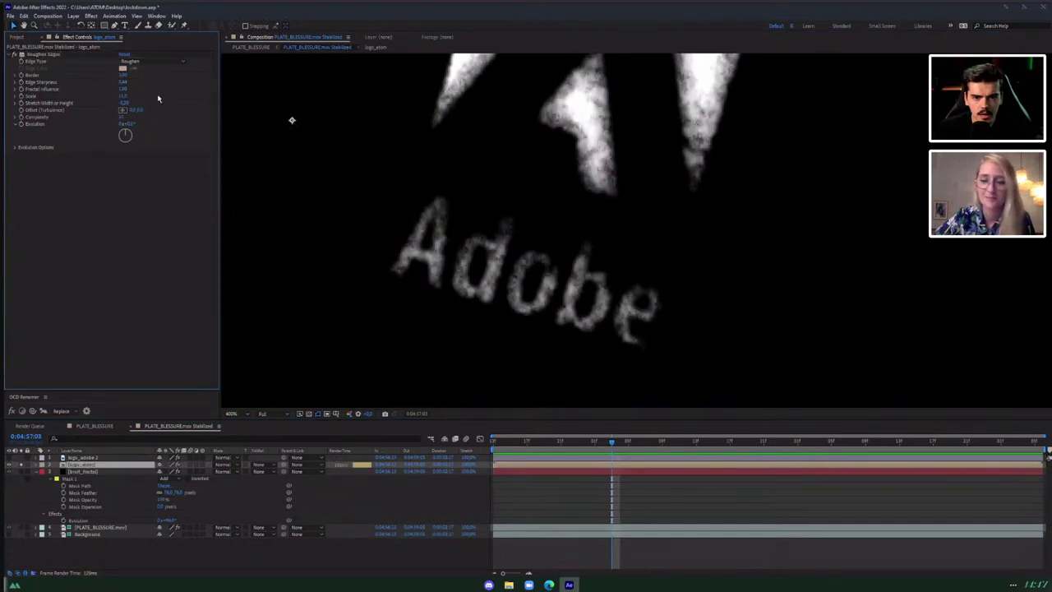
mouse_move(122, 97)
mouse_down()
mouse_move(145, 96)
mouse_move(100, 98)
mouse_move(138, 96)
mouse_up()
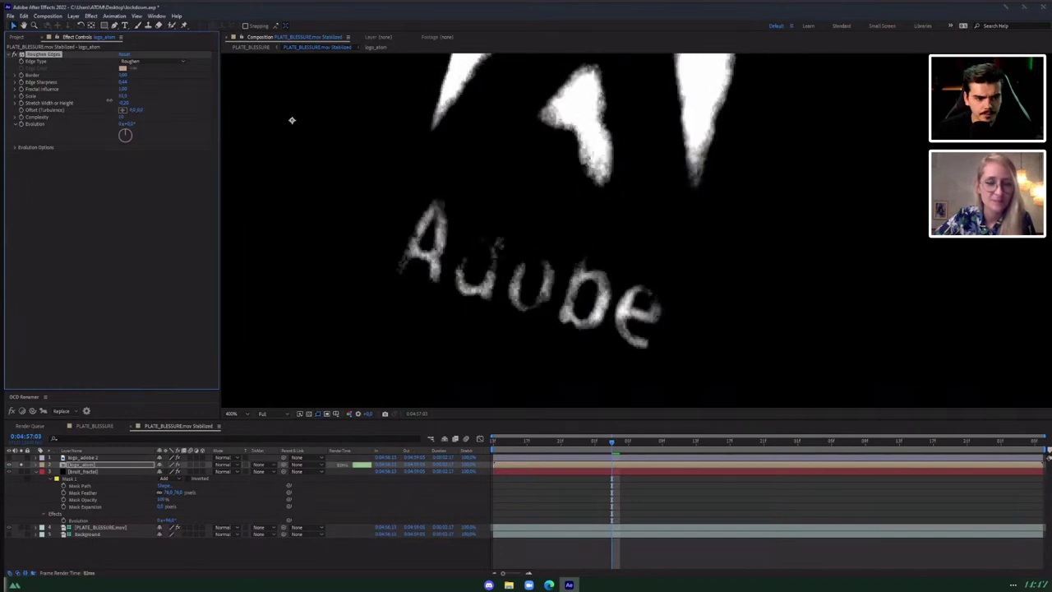
Turn off solo on logo_atom, hide it, and set it as the luma track matte of the bruit_fractal layer.
click(20, 464)
click(10, 467)
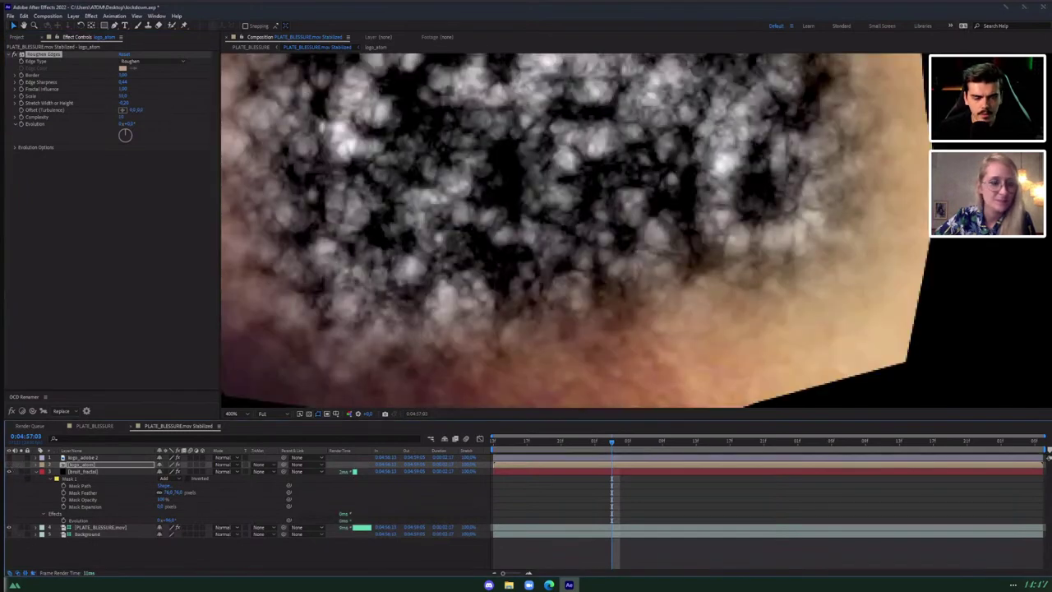
click(151, 472)
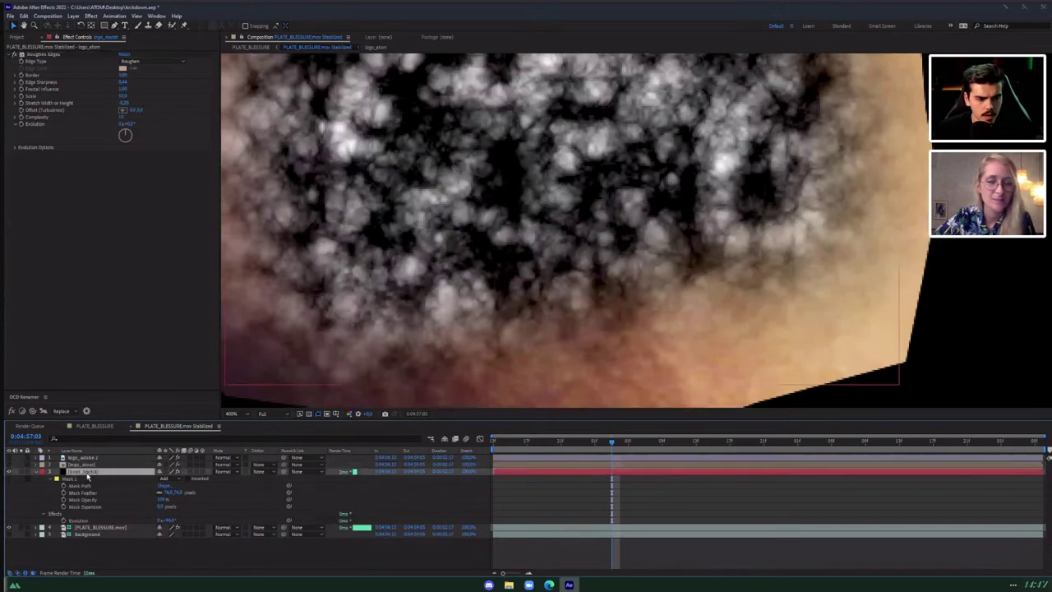
click(258, 472)
click(304, 511)
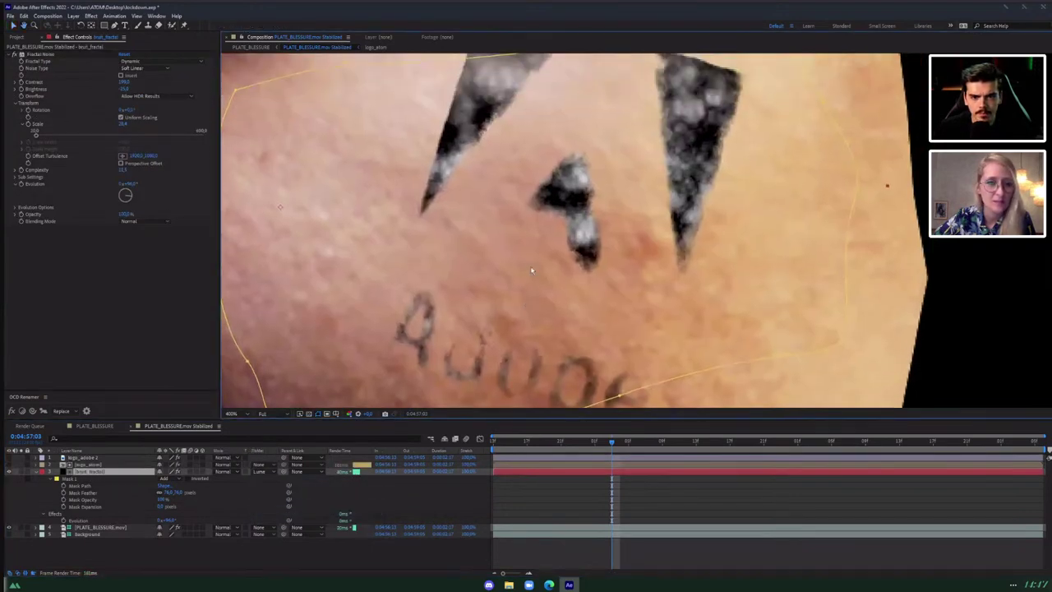
key(comma)
Lower the border and edge sharpness of Roughen Edges on logo_atom, and preview the tracked wound in PLATE_BLESSURE.
click(92, 464)
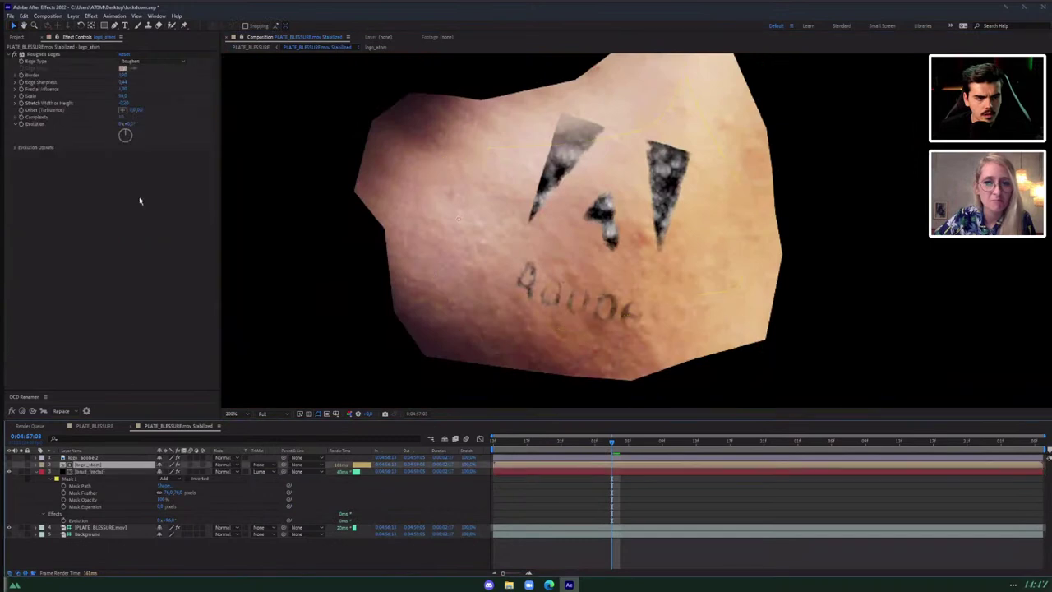
drag(125, 76, 103, 80)
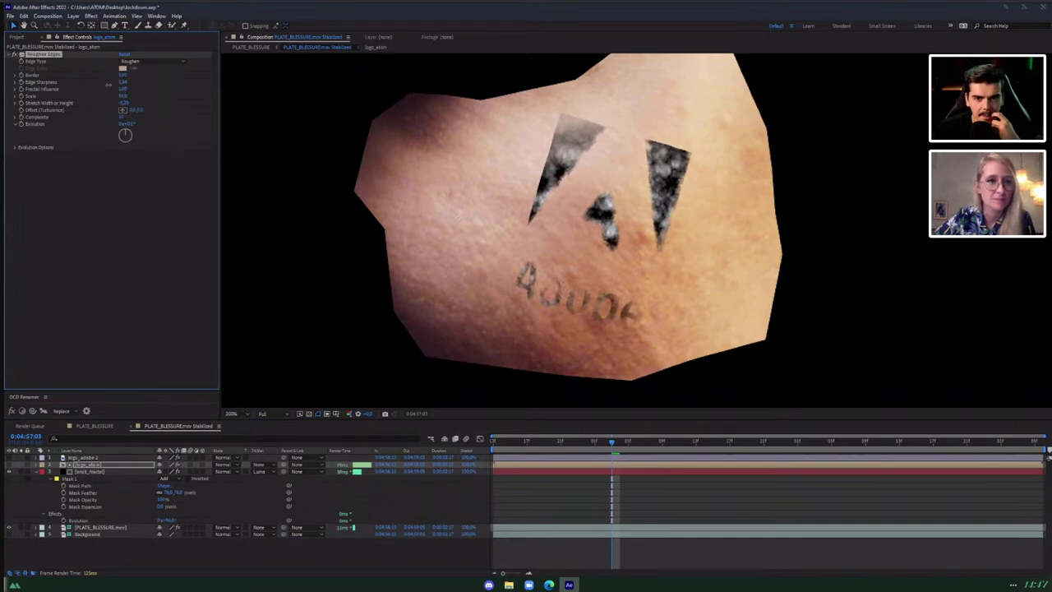
mouse_move(108, 84)
mouse_down()
mouse_move(143, 83)
mouse_move(90, 83)
mouse_up()
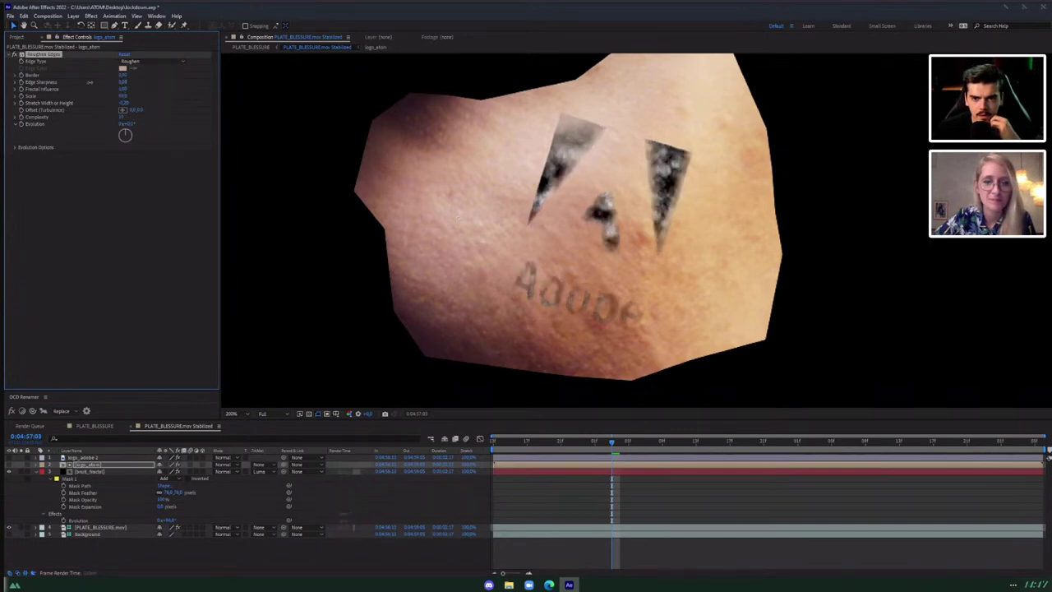
click(106, 426)
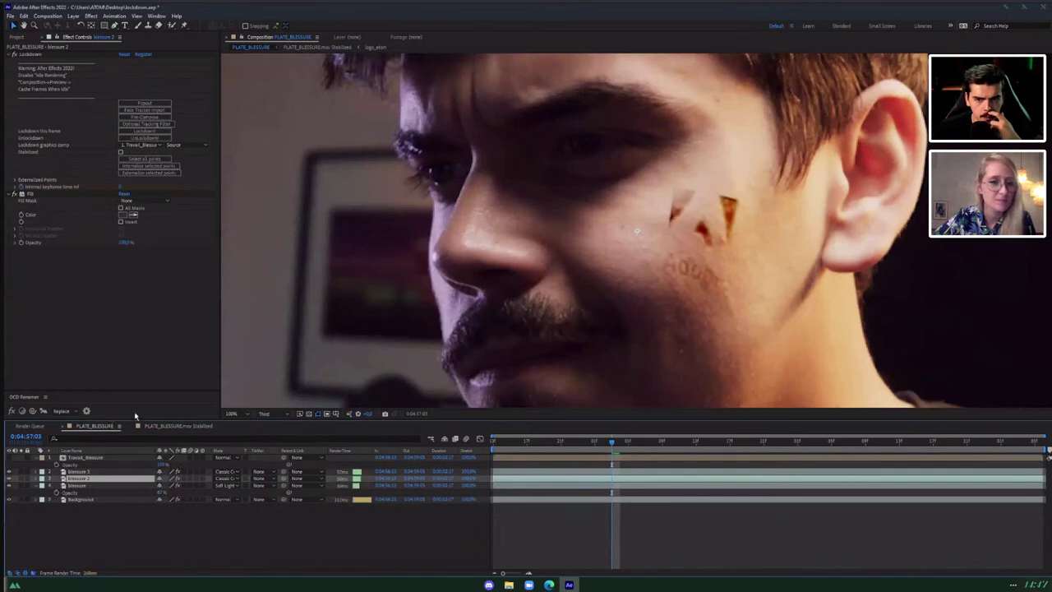
key(space)
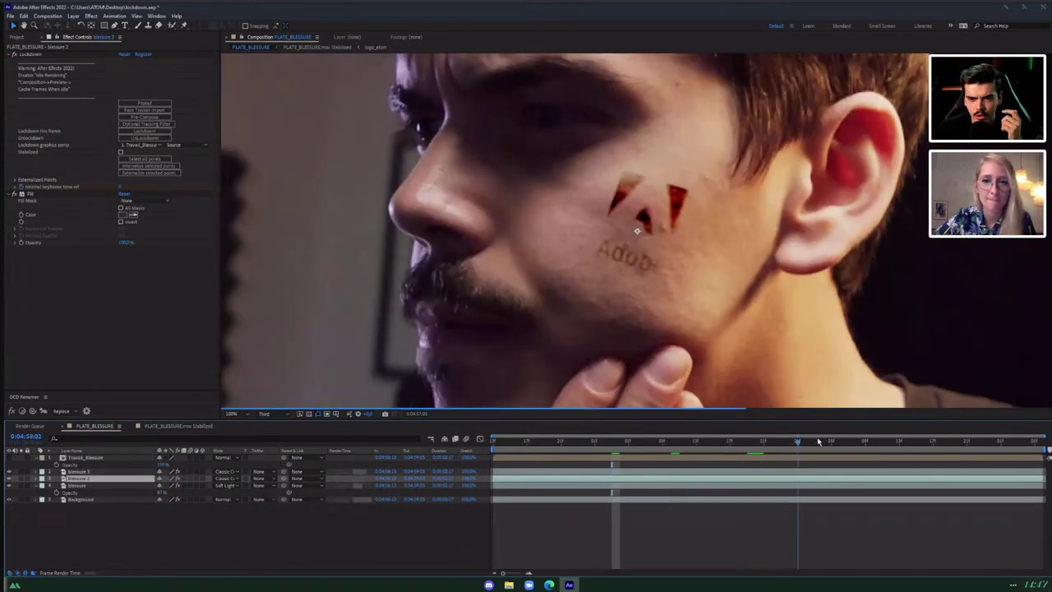
Adjust the stretch, complexity, scale and border of Roughen Edges on logo_atom, and raise its edge sharpness.
click(178, 426)
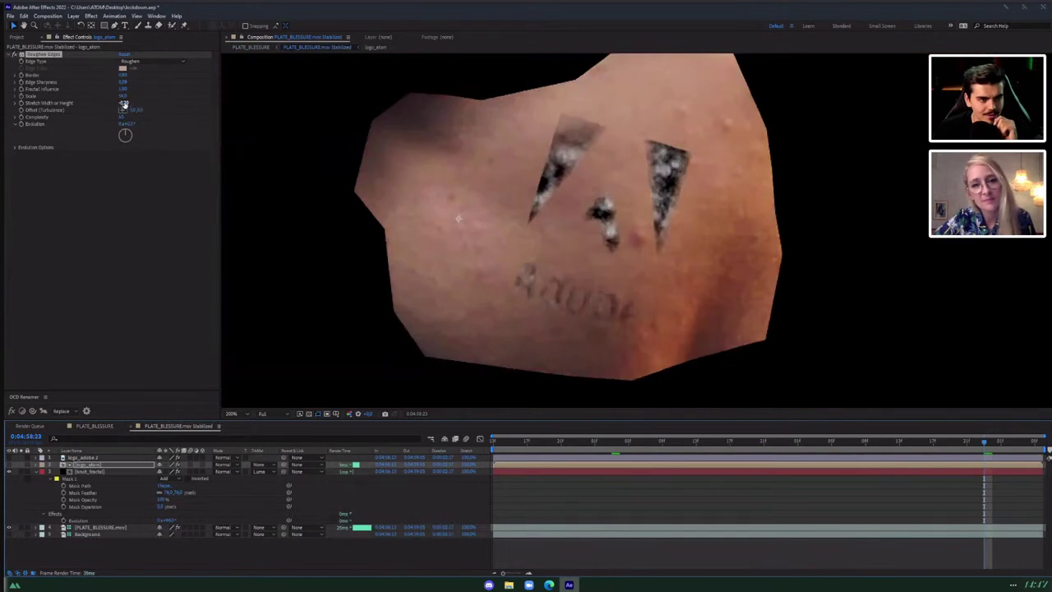
mouse_move(124, 103)
mouse_down()
mouse_move(153, 102)
mouse_move(145, 105)
mouse_up()
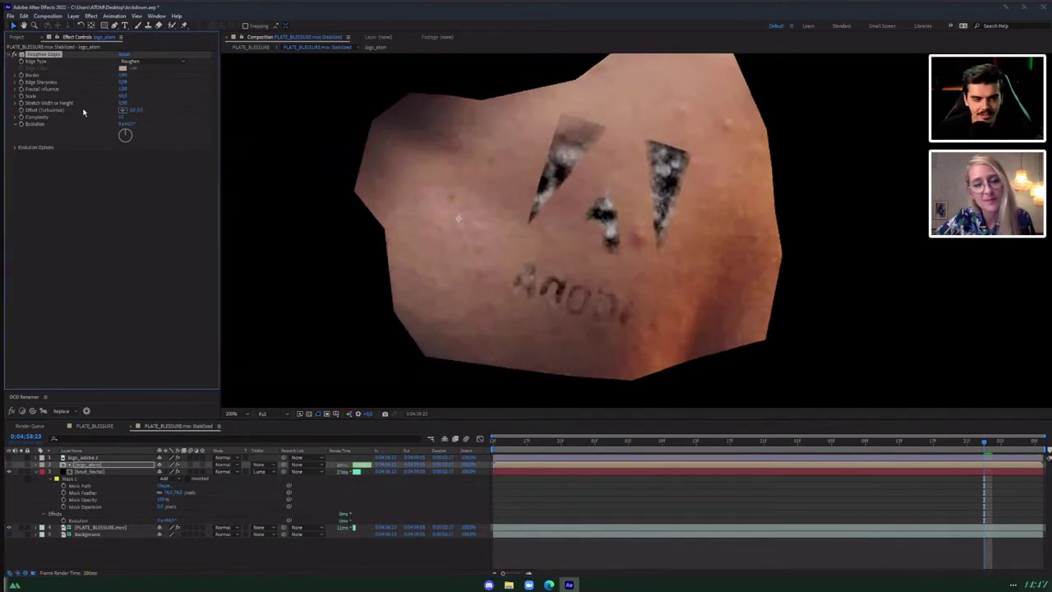
click(104, 218)
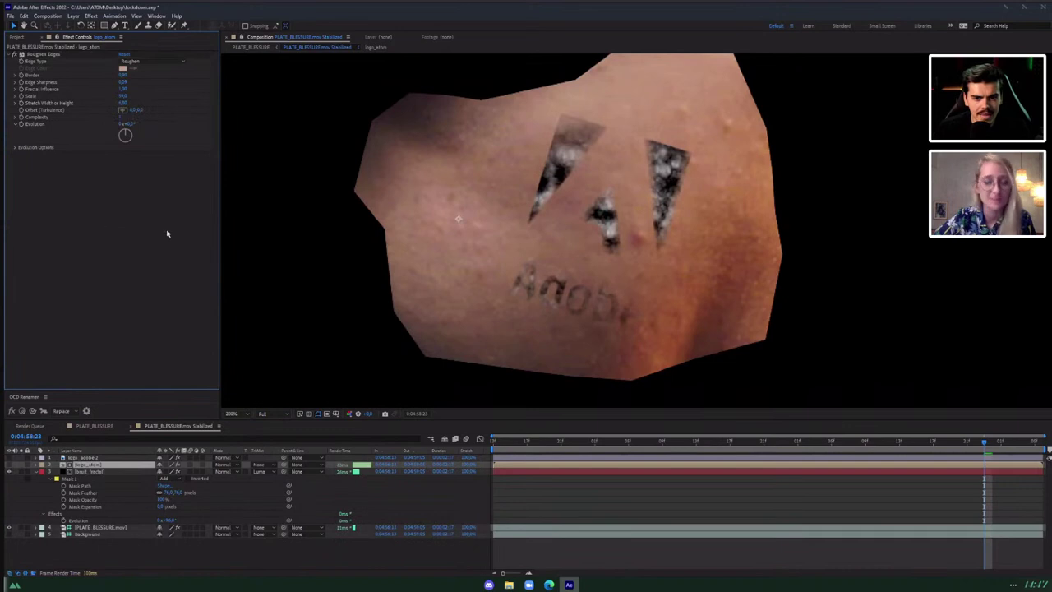
drag(124, 96, 218, 100)
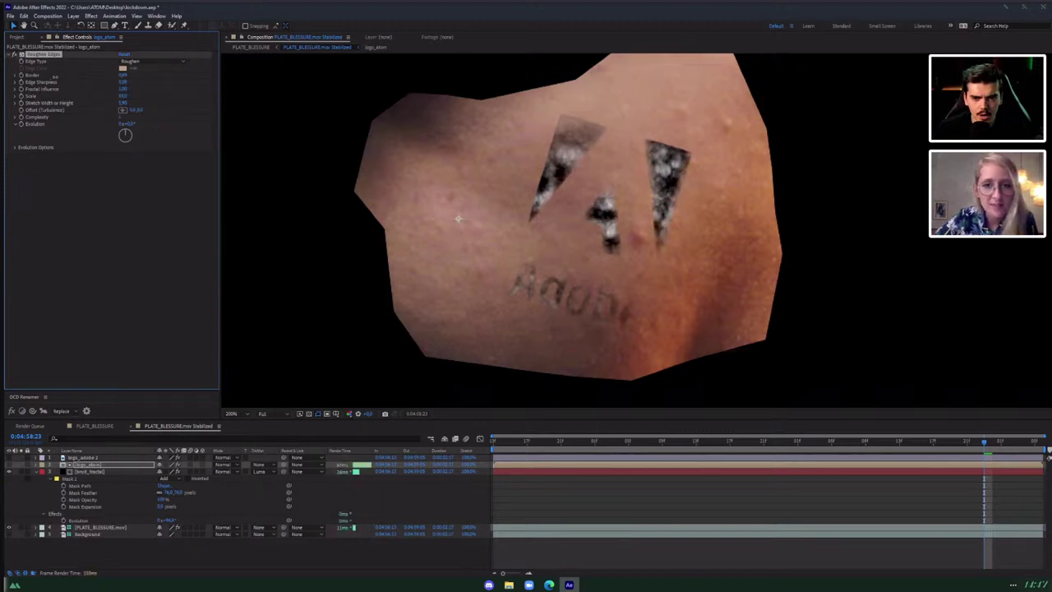
click(123, 83)
drag(124, 83, 199, 86)
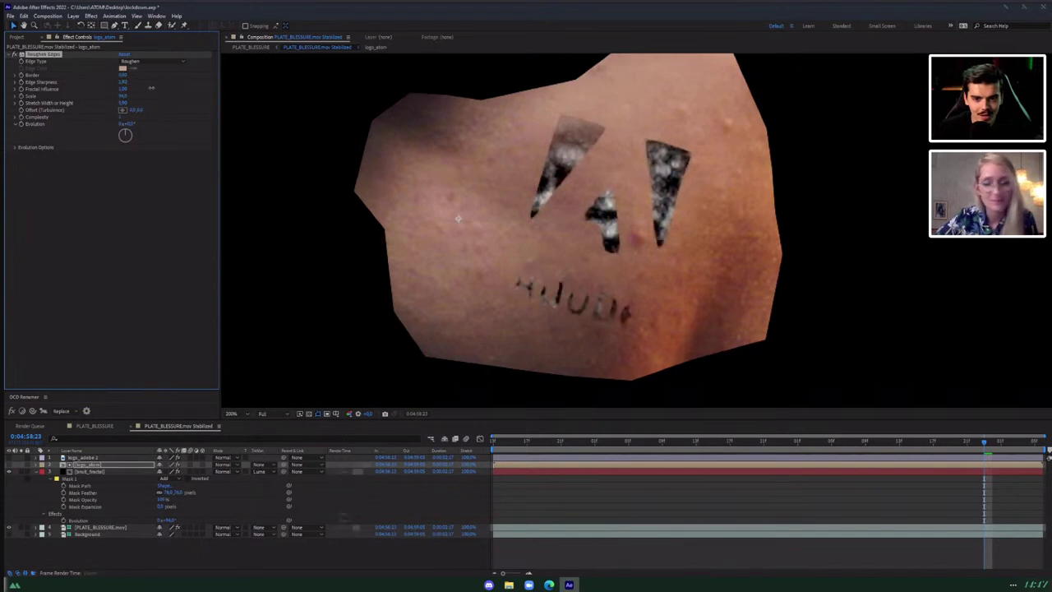
Try removing the logo_atom and logo_adobe 2 layers above bruit_fractal, and undo the deletions.
click(84, 466)
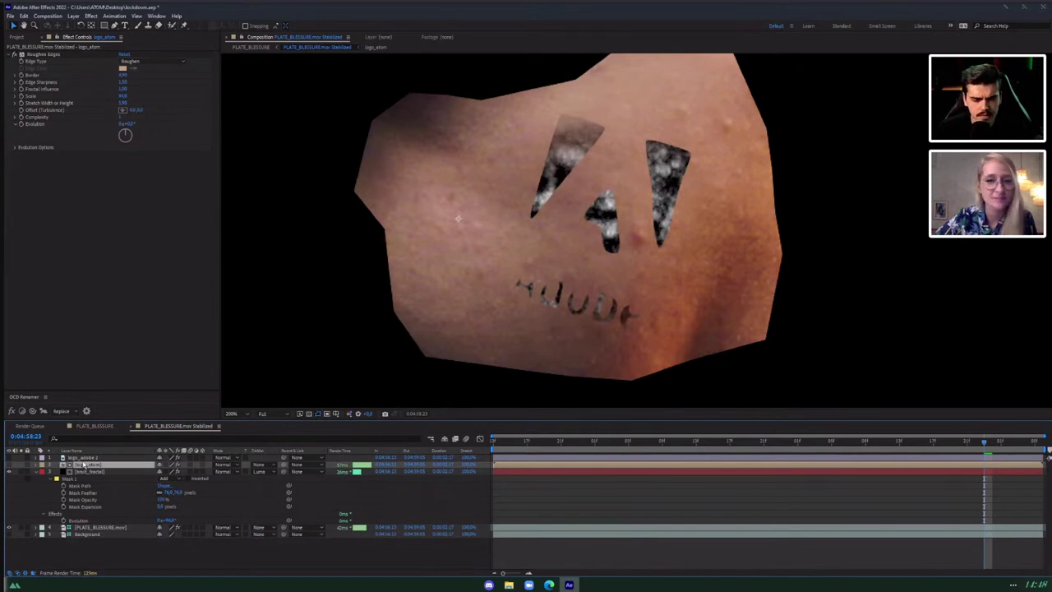
click(83, 458)
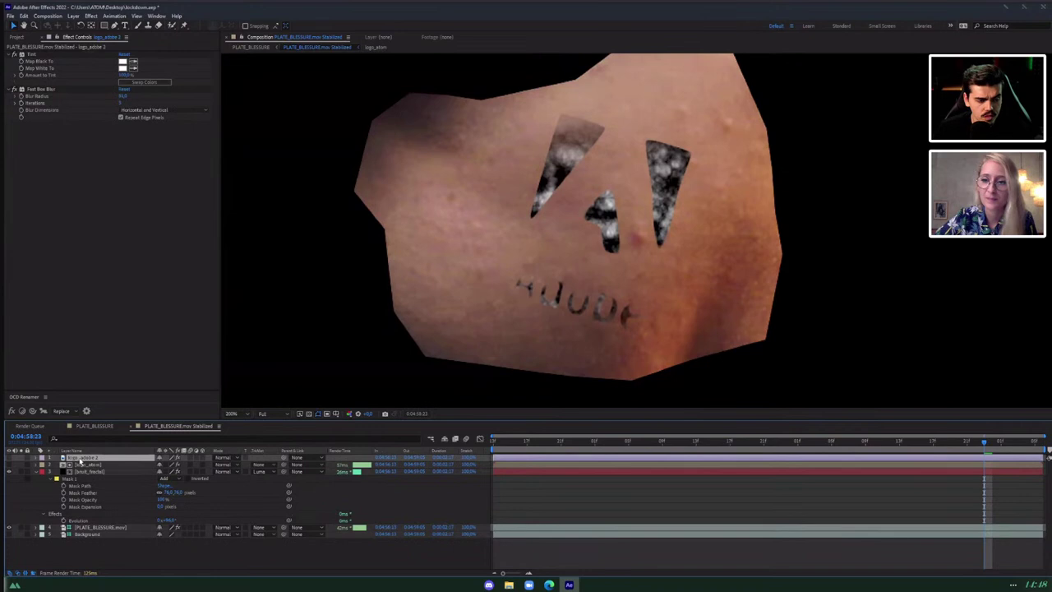
key(Delete)
click(80, 458)
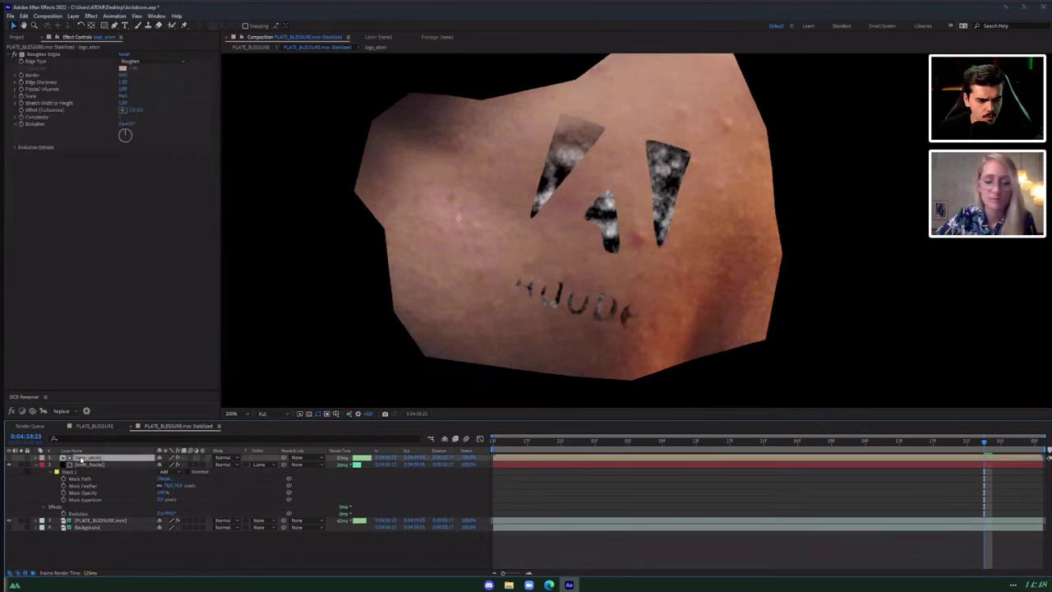
key(ctrl+z)
key(Delete)
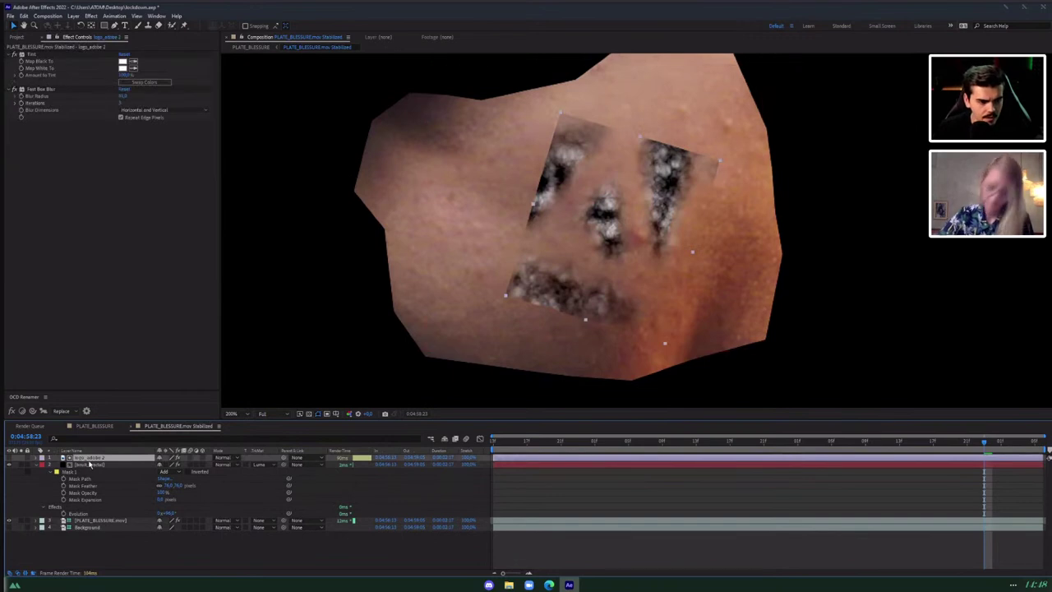
key(ctrl+z)
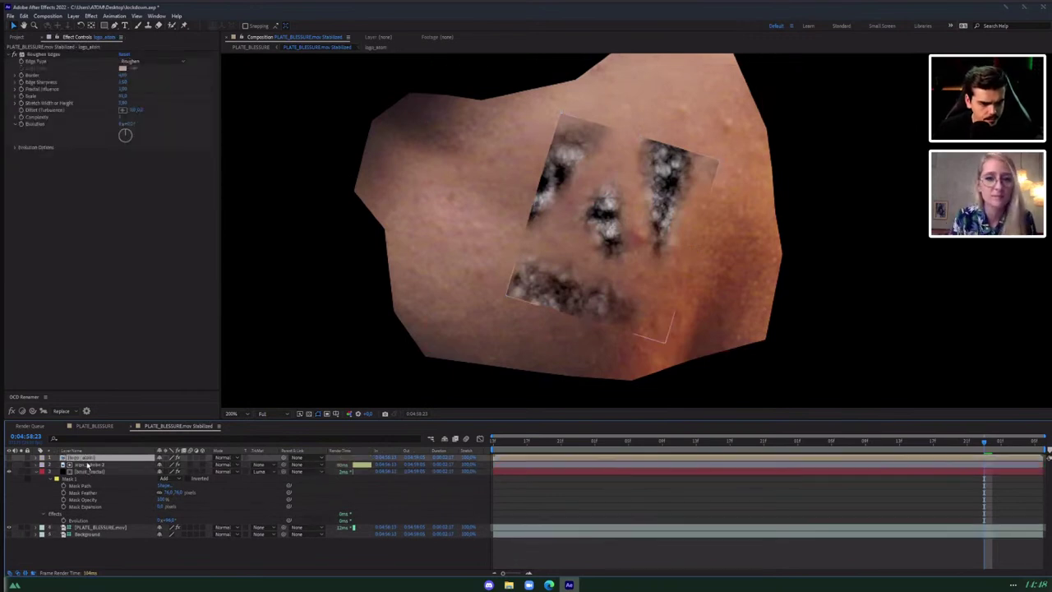
Undo the Roughen Edges adjustments and the luma matte assignment, back to the soloed logo_atom layer.
key(ctrl+z)
key(ctrl+z)
key(ctrl+z)
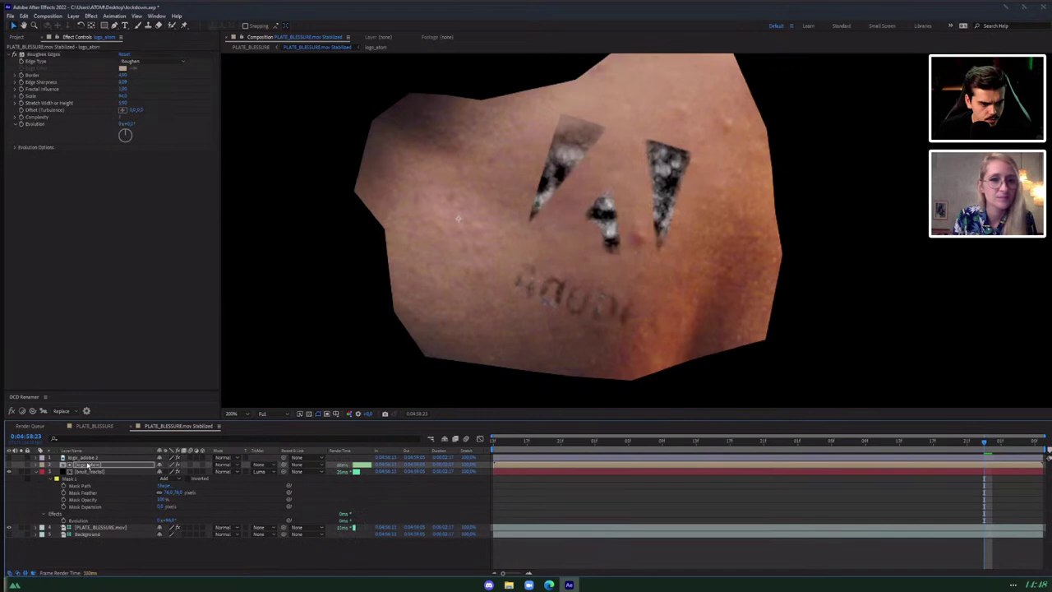
key(ctrl+z)
key(ctrl+z)
key(ctrl+z)
key(ctrl+z)
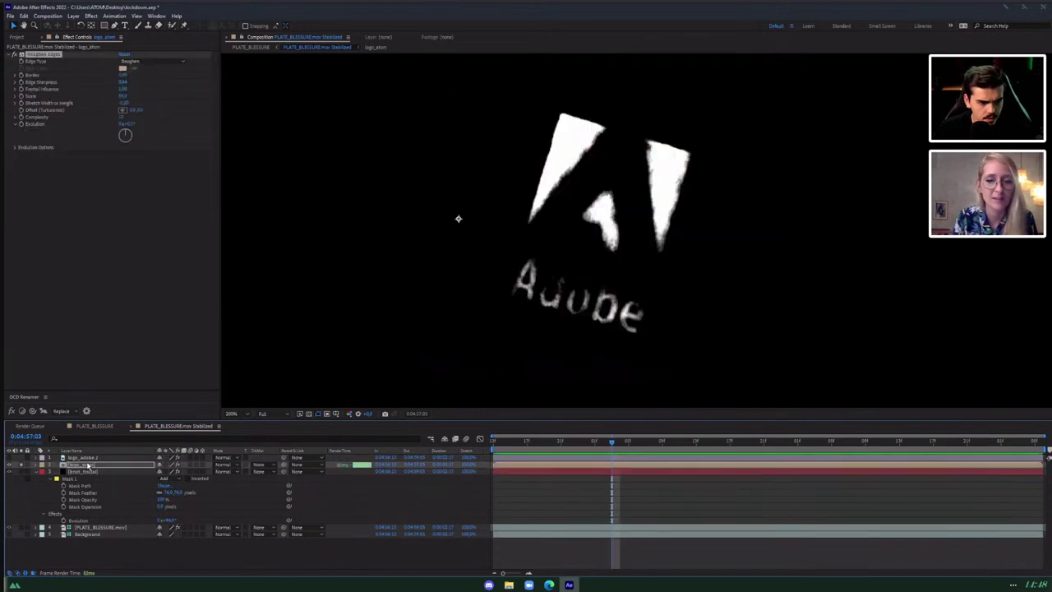
Undo the logo_atom pre-composition and the blurred logo_adobe 2 matte, back to a single logo_adobe layer.
key(Home)
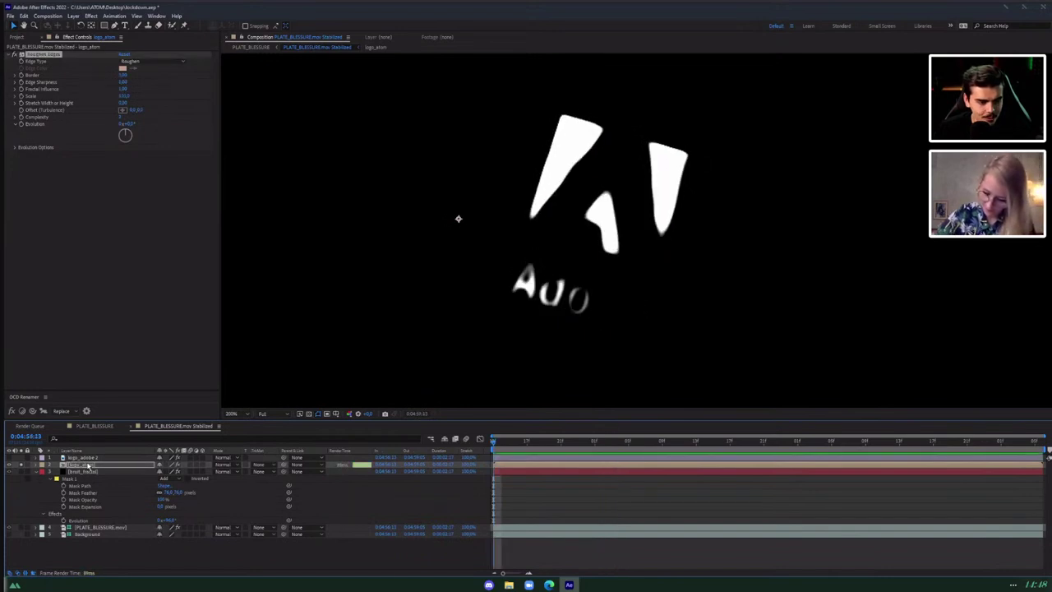
key(Delete)
key(ctrl+z)
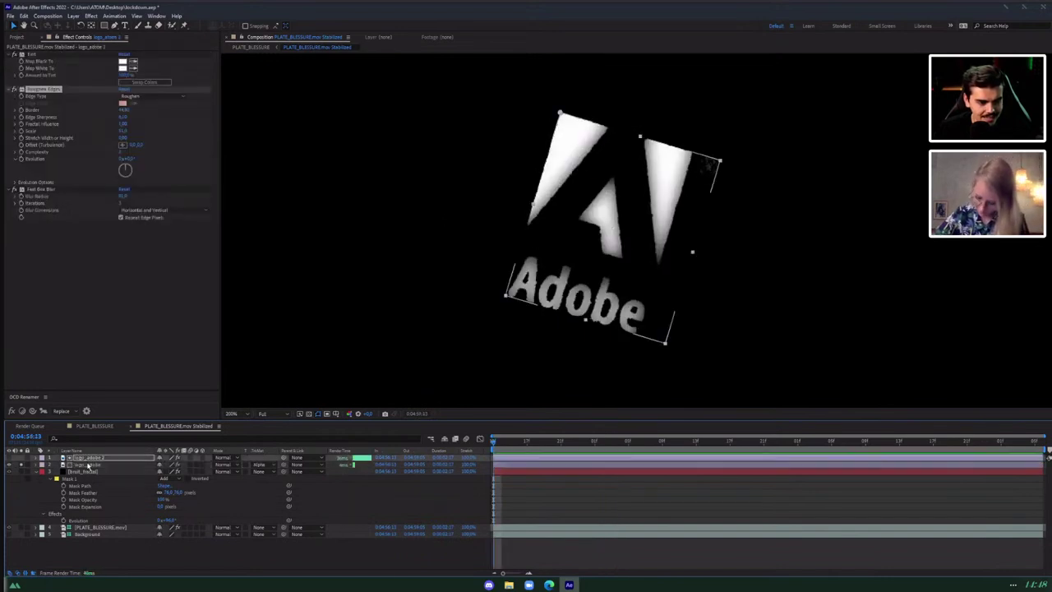
key(ctrl+z)
key(ctrl+z)
key(ctrl+z)
key(ctrl+z)
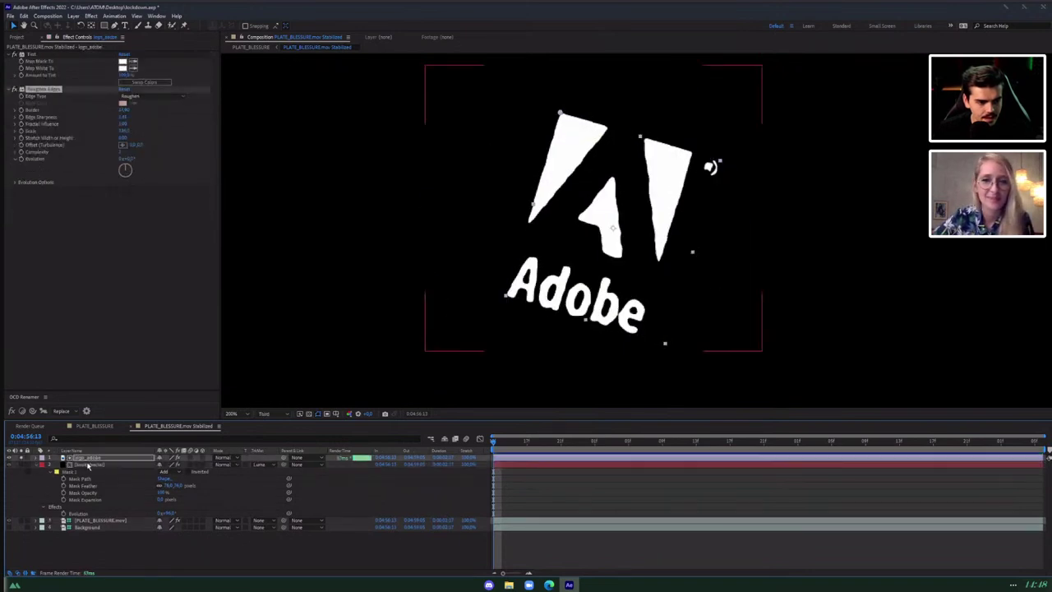
Undo the remaining Adobe logo edits and remove the logo, restoring the second fractal noise layer as bruit_fractal's luma matte.
key(Delete)
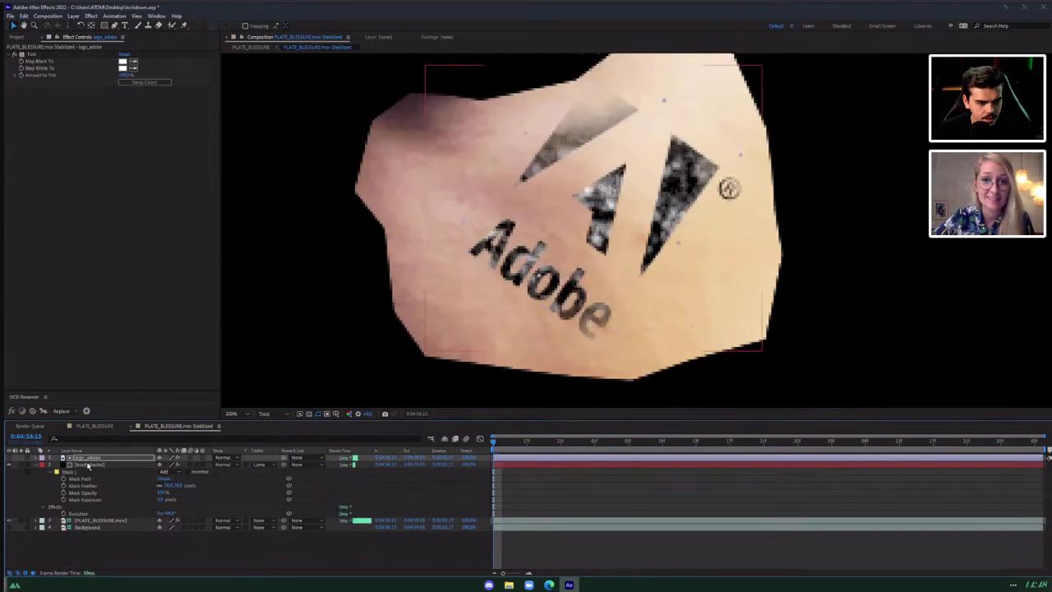
key(ctrl+z)
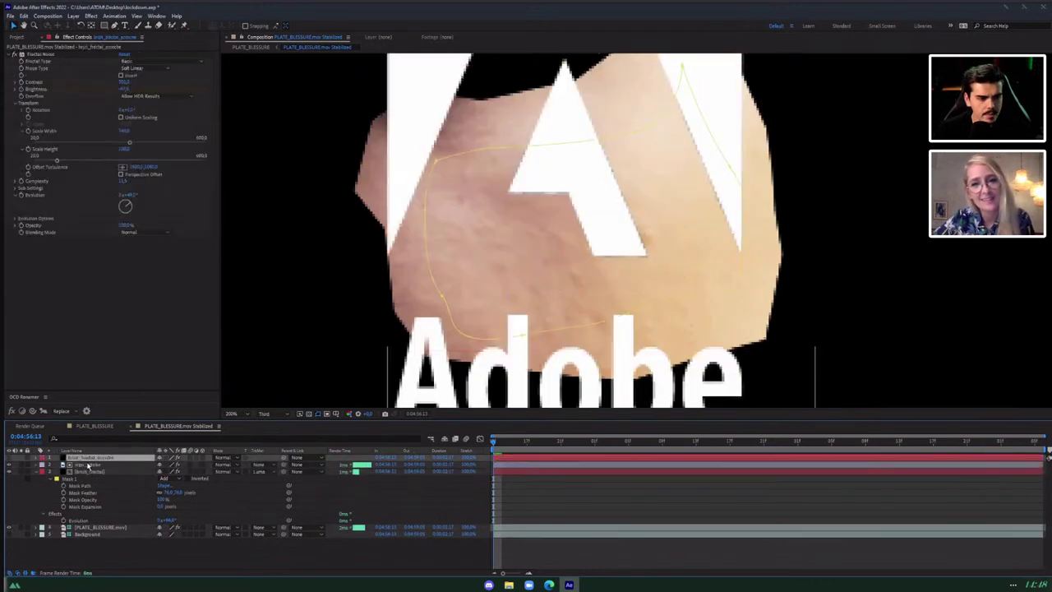
click(88, 465)
key(Delete)
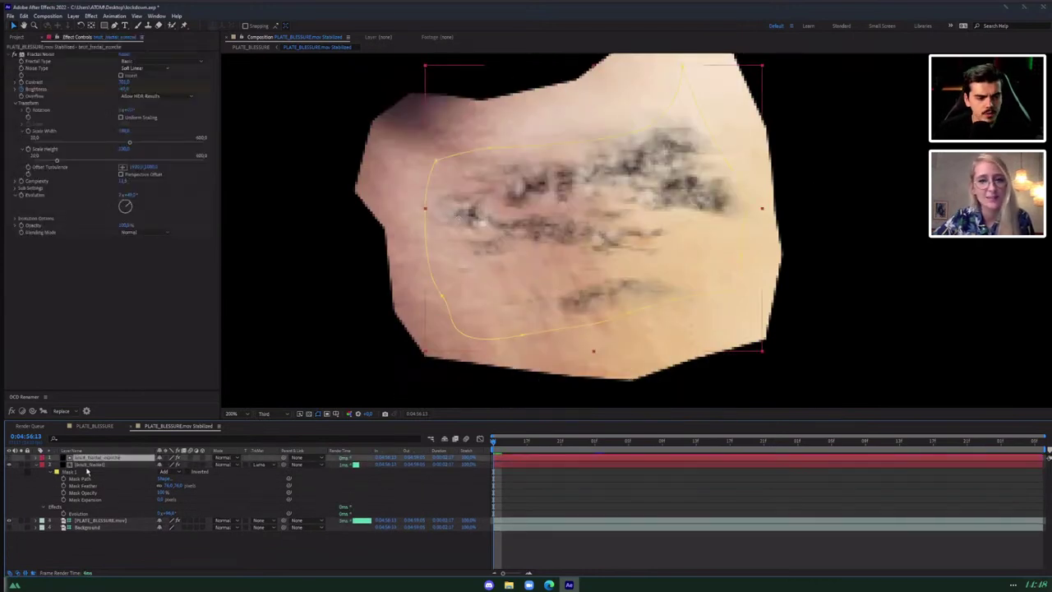
click(89, 465)
In PLATE_BLESSURE, set the Fill colour of the blessure 2 layer to black and its blending mode to Multiply.
click(95, 426)
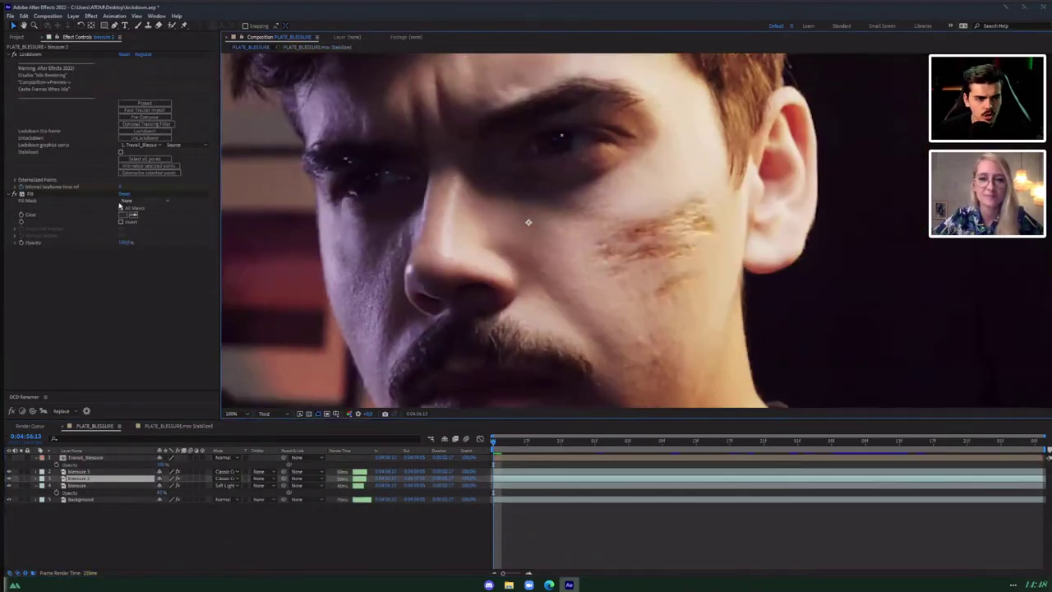
click(123, 214)
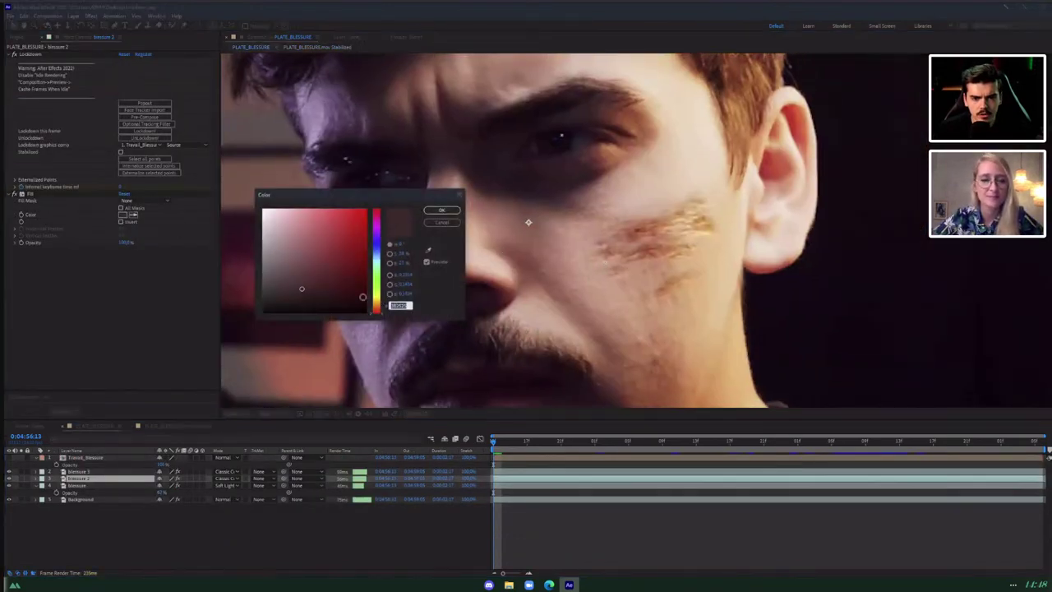
key(Return)
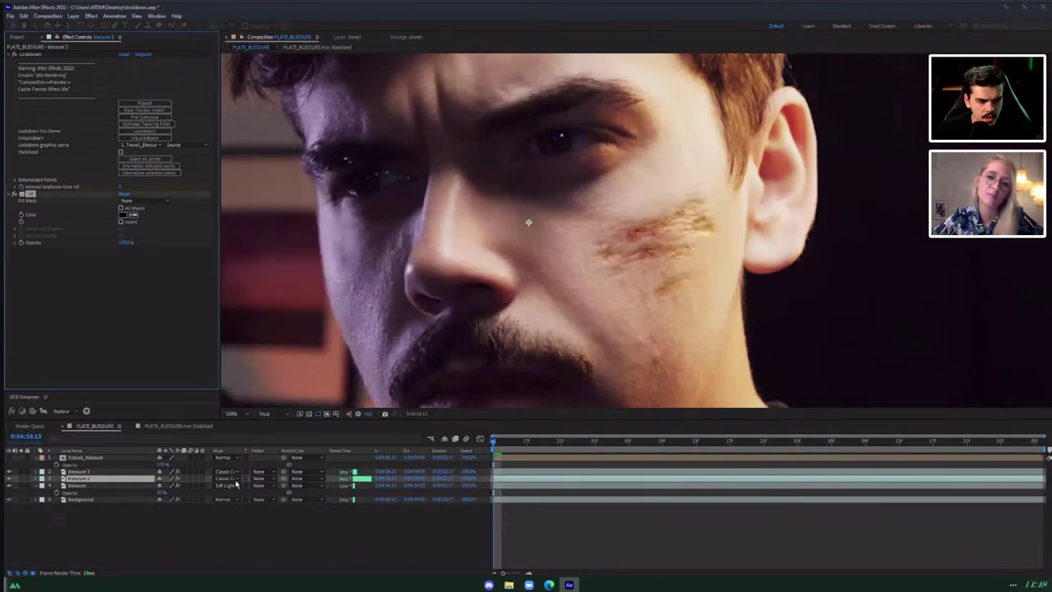
click(227, 478)
click(235, 159)
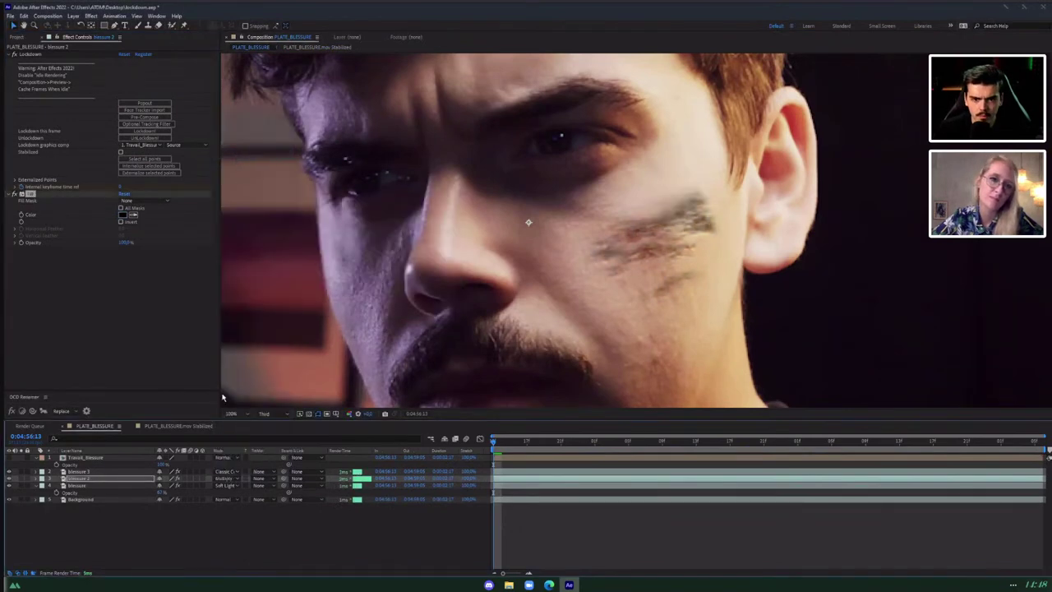
Try the Darken, Overlay and Classic Color Burn blending modes on the blessure 2 layer.
click(224, 481)
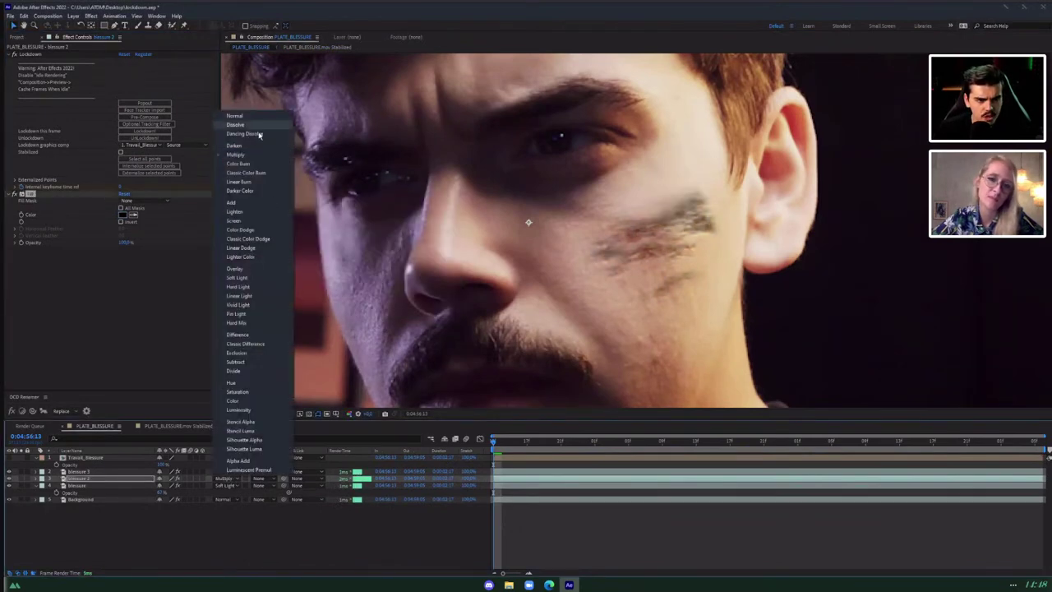
click(243, 150)
click(229, 479)
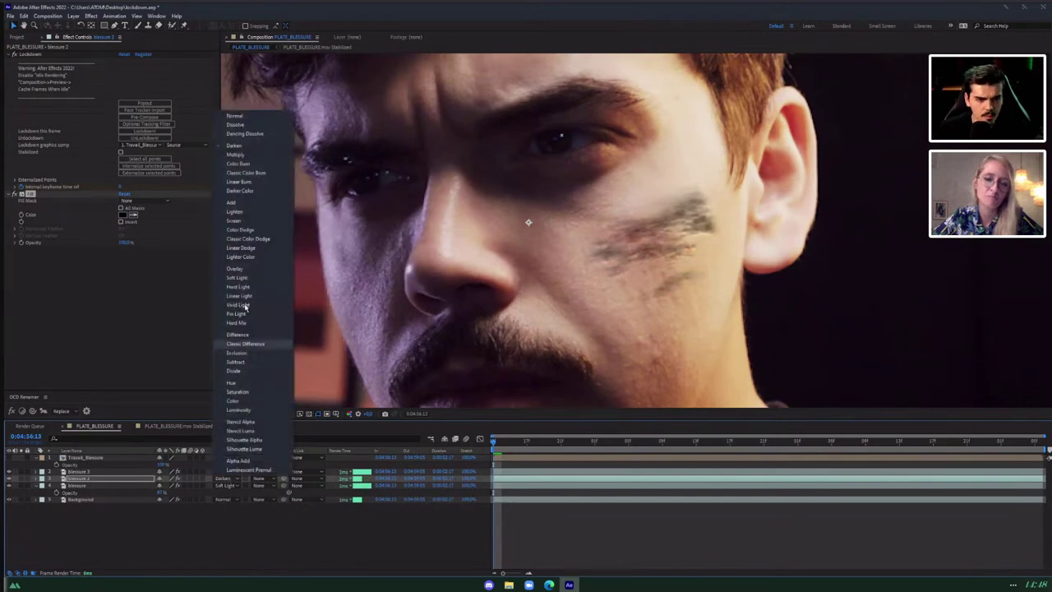
click(241, 270)
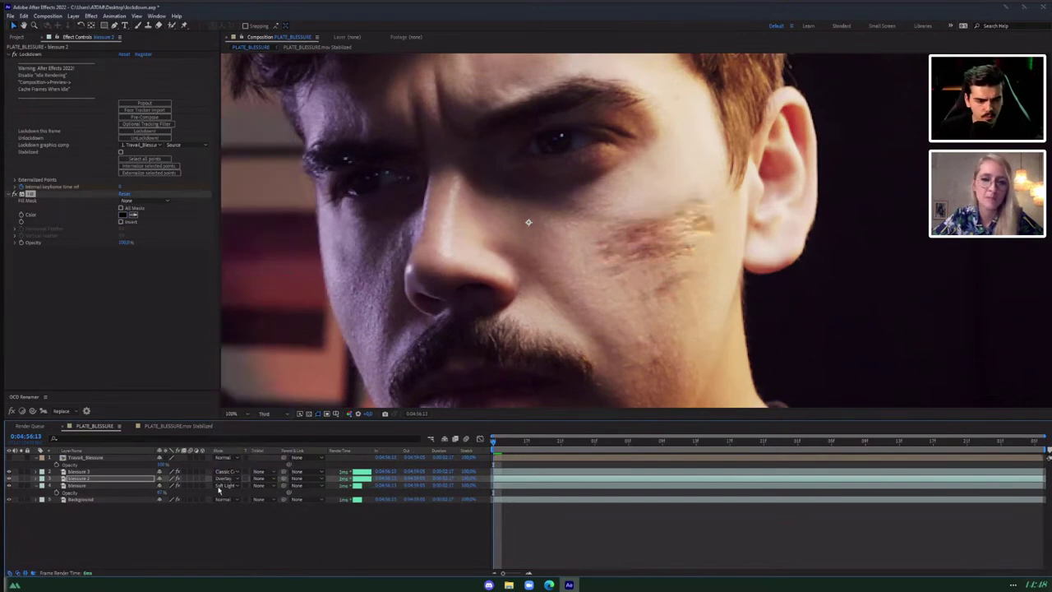
click(224, 479)
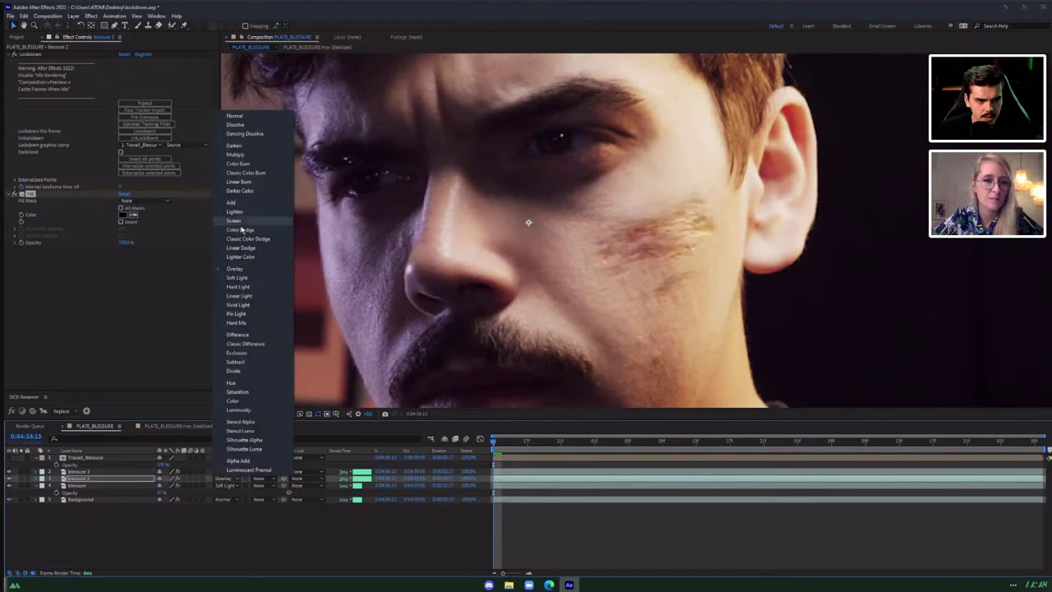
click(244, 174)
Try a Levels effect on the blessure 2 layer with Input Black raised to about 0.5.
key(ctrl+space)
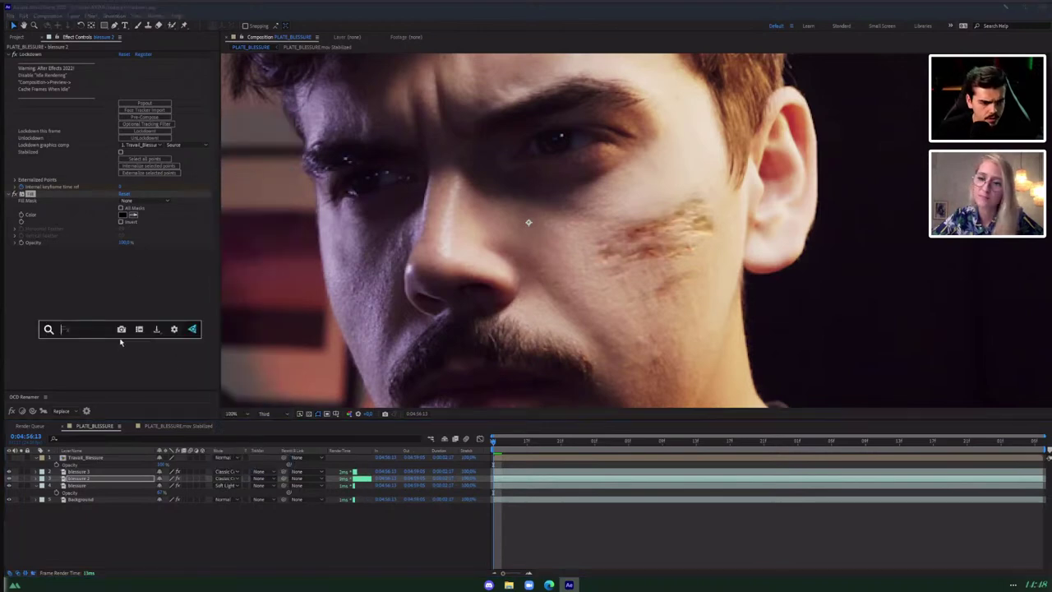
text(lev)
key(Return)
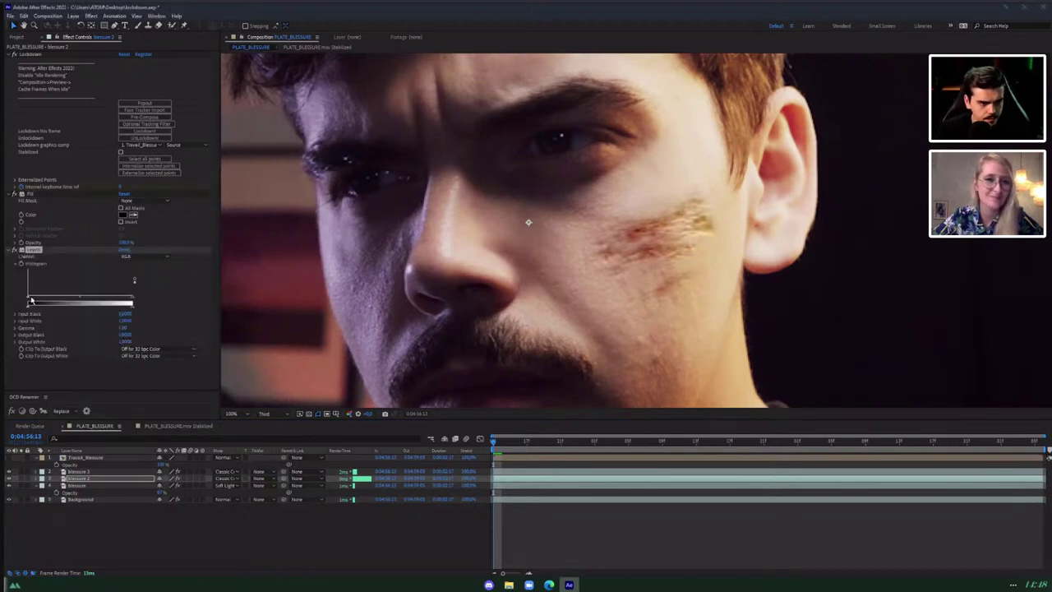
drag(31, 301, 83, 297)
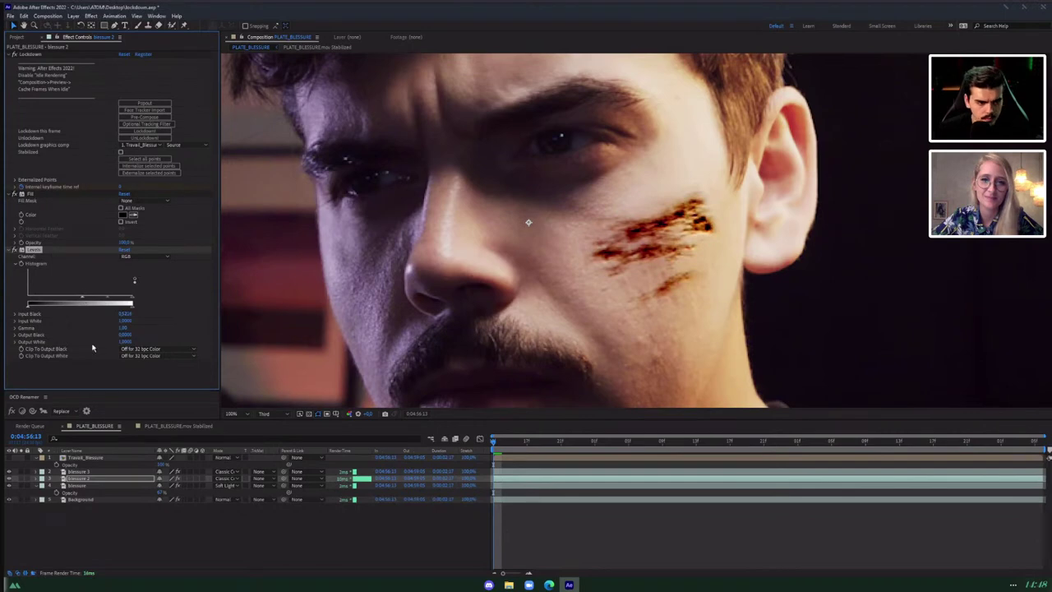
Try a Tint effect on blessure 2, and remove both the Tint and the Levels effects.
key(ctrl+space)
text(tint)
key(Return)
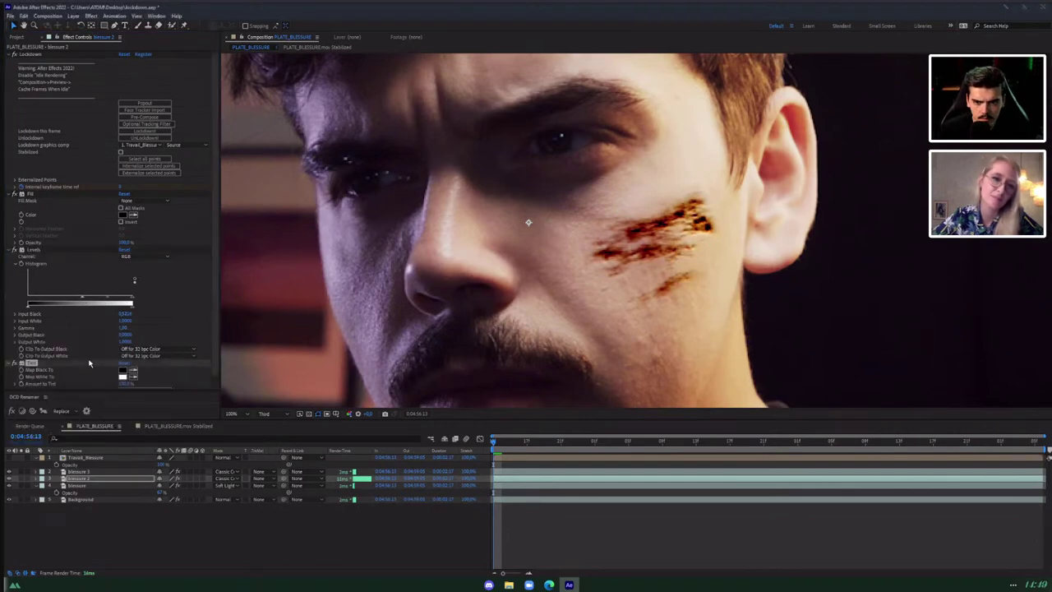
key(Delete)
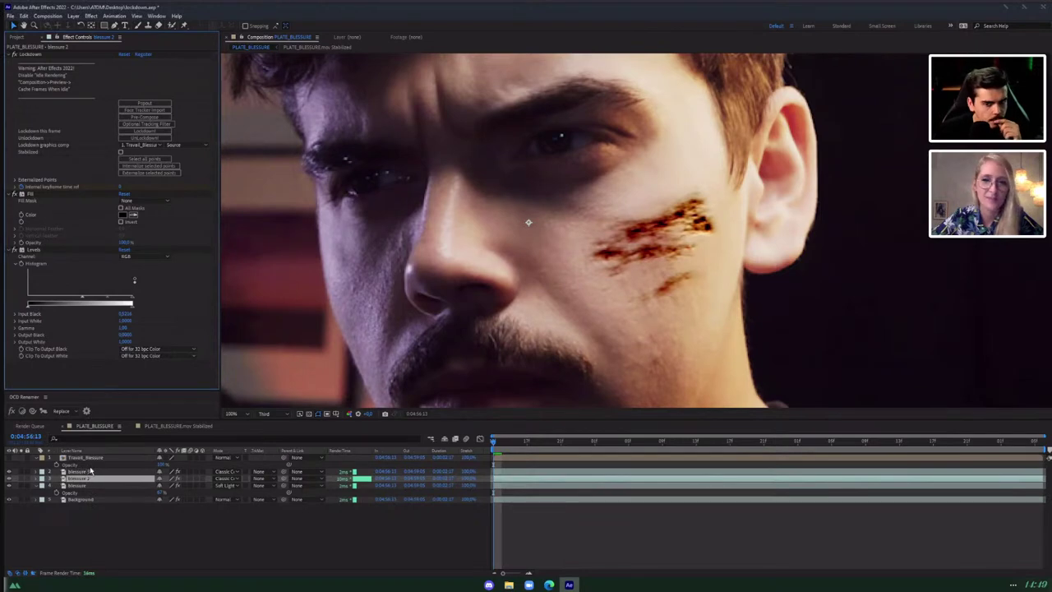
click(36, 251)
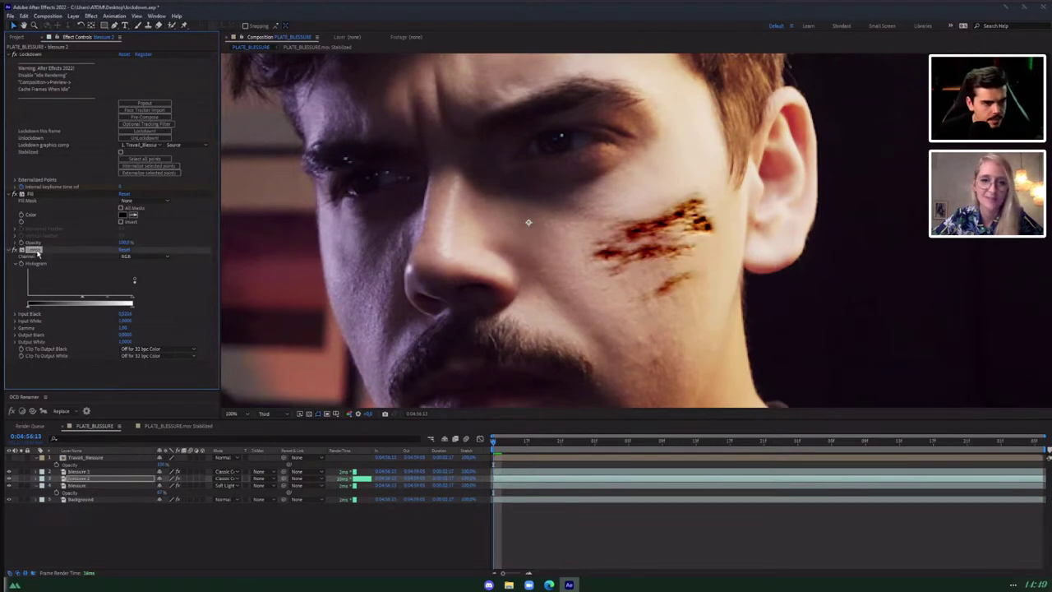
key(Delete)
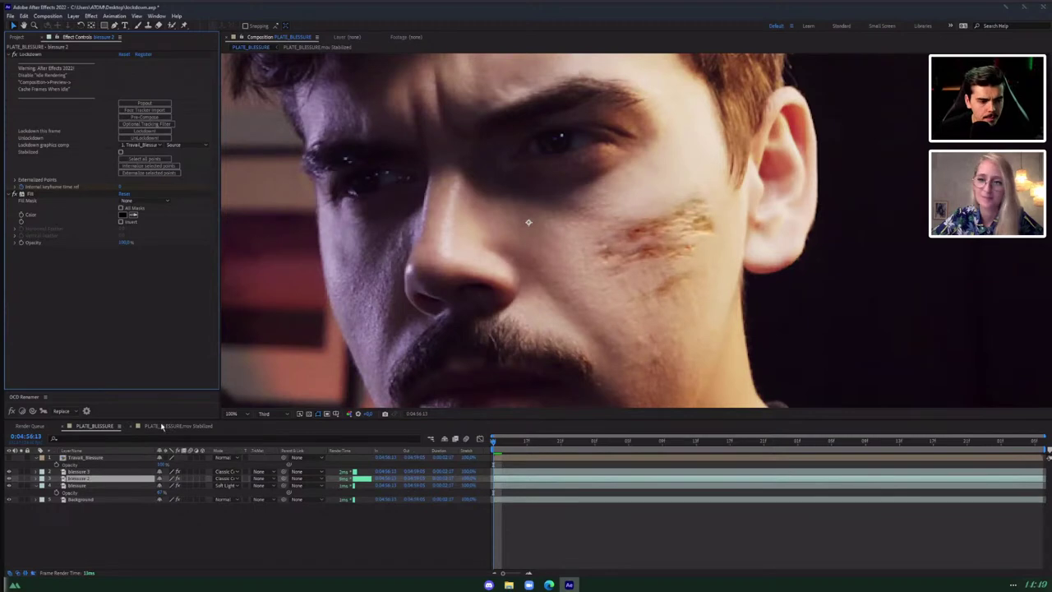
Delete the blessure 3 and blessure 2 layers and set the remaining blessure layer's blending mode to Color Dodge.
click(169, 426)
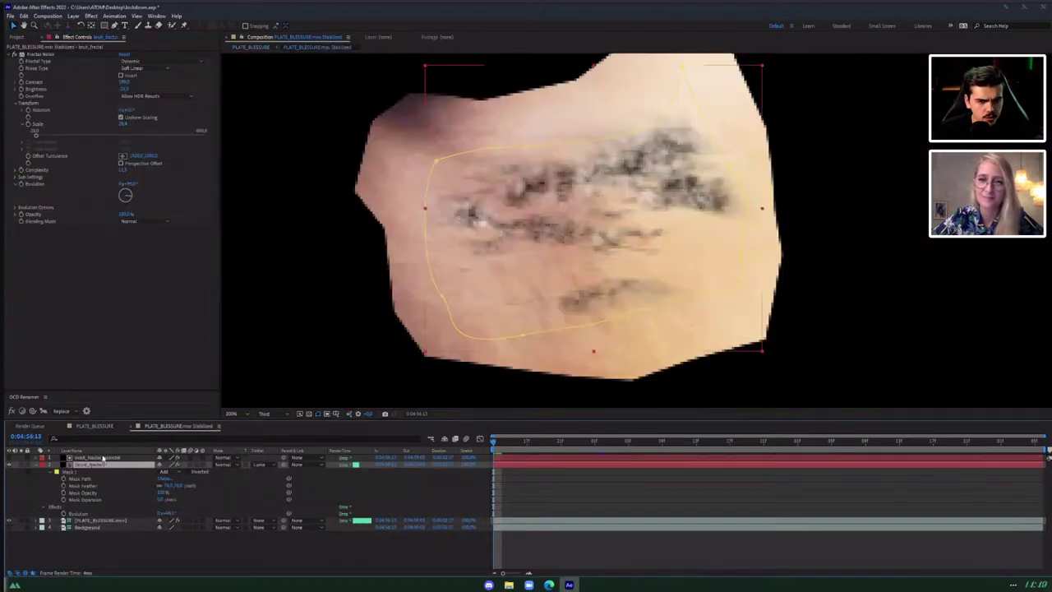
click(98, 426)
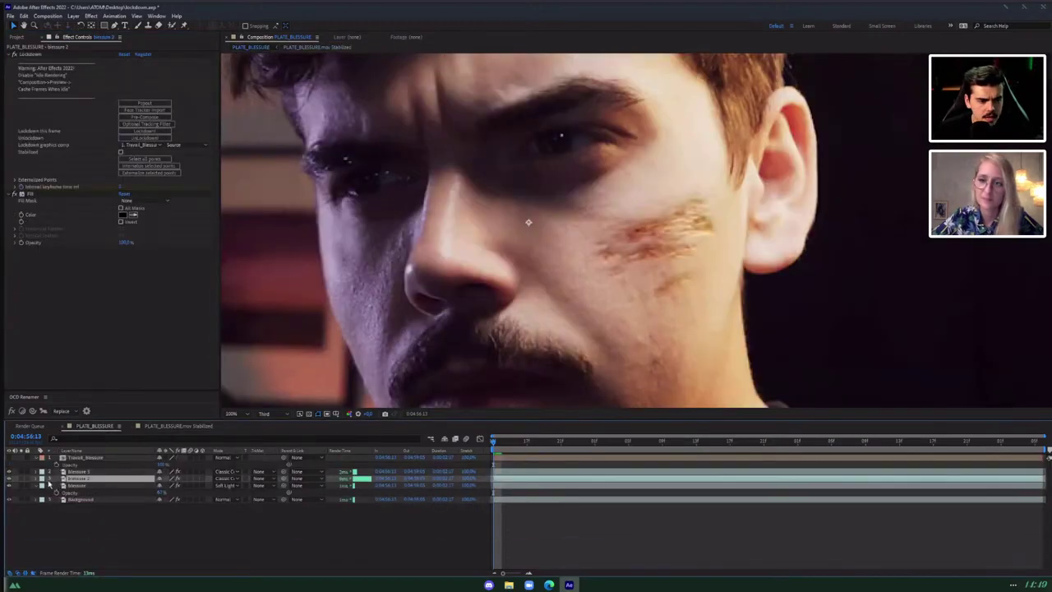
click(80, 473)
key(Delete)
key(Delete)
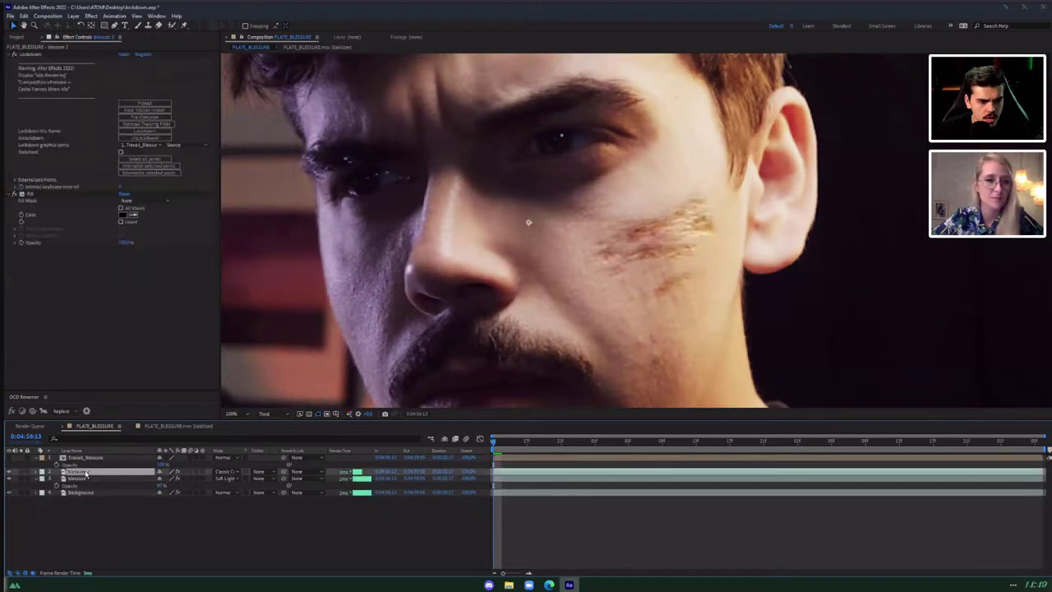
click(232, 475)
click(246, 226)
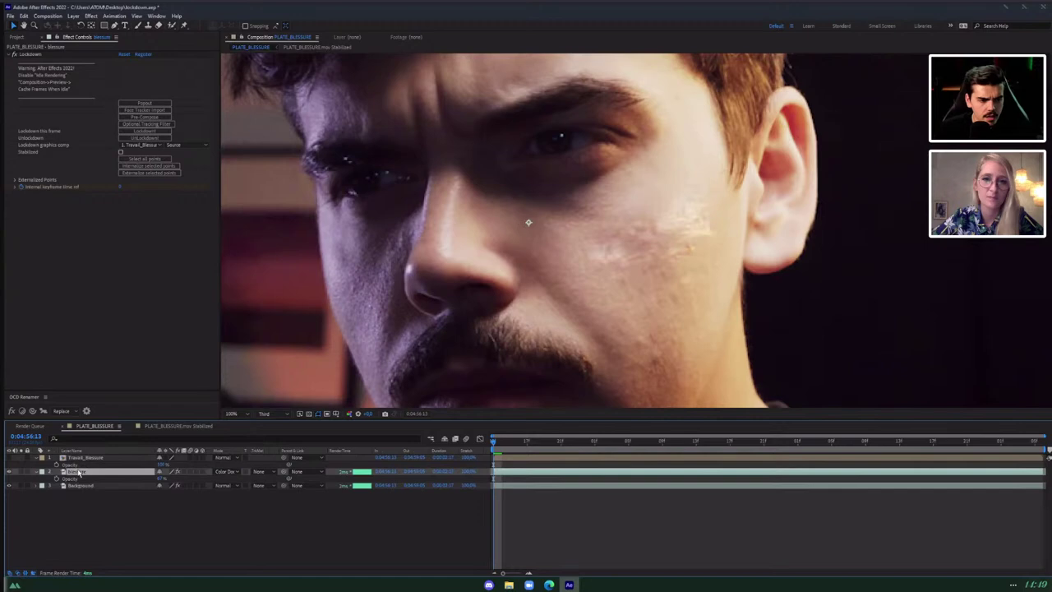
Apply a Curves effect to the blessure layer.
key(ctrl+space)
text(vc)
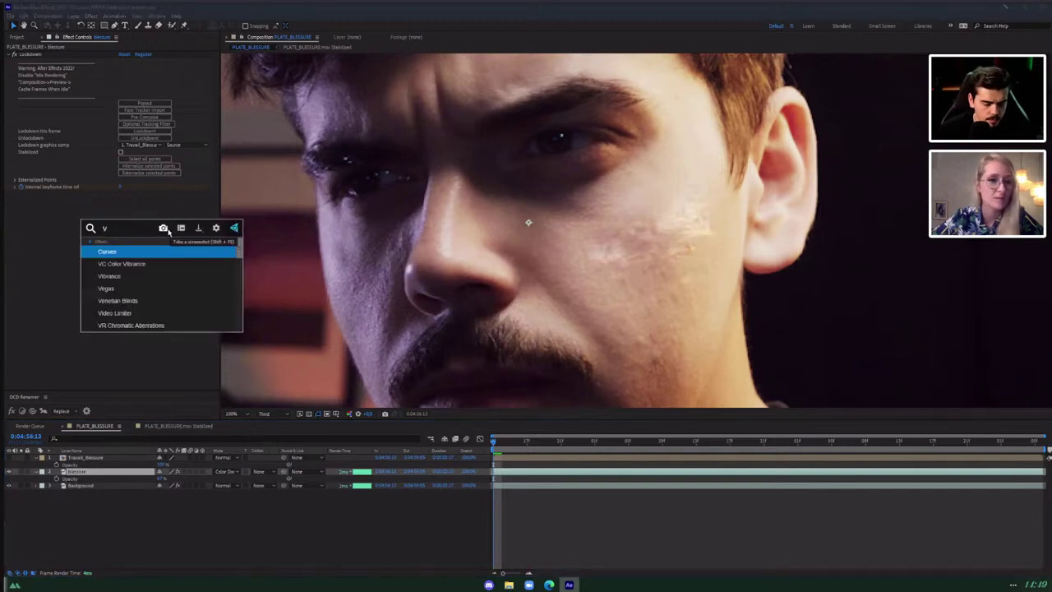
key(BackSpace)
key(BackSpace)
text(curv)
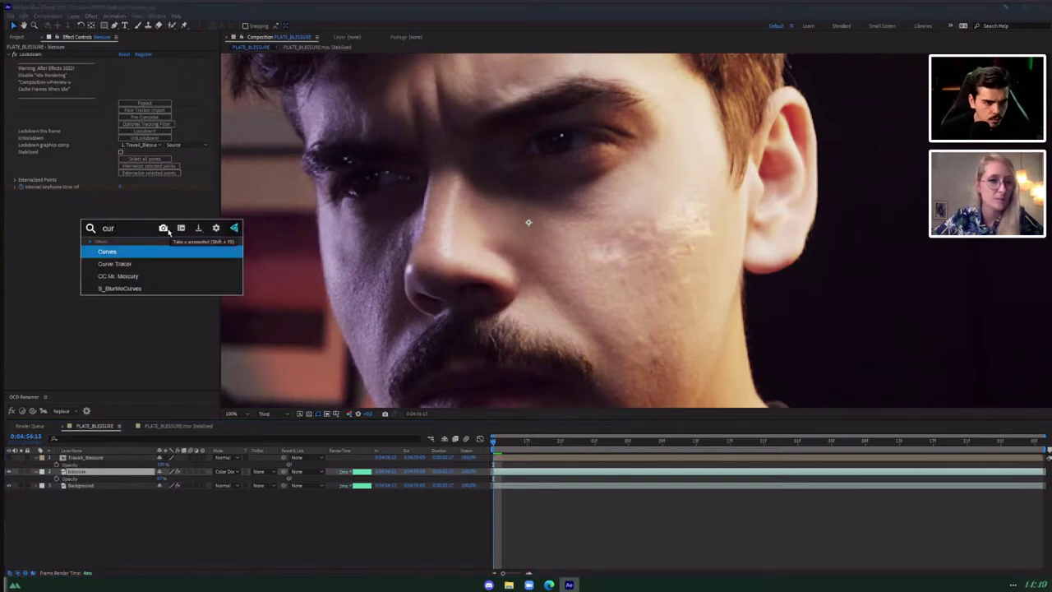
key(Return)
In the blessure layer's Curves, strongly raise the Blue channel's curve and bow the Red channel's curve moderately downward.
click(140, 202)
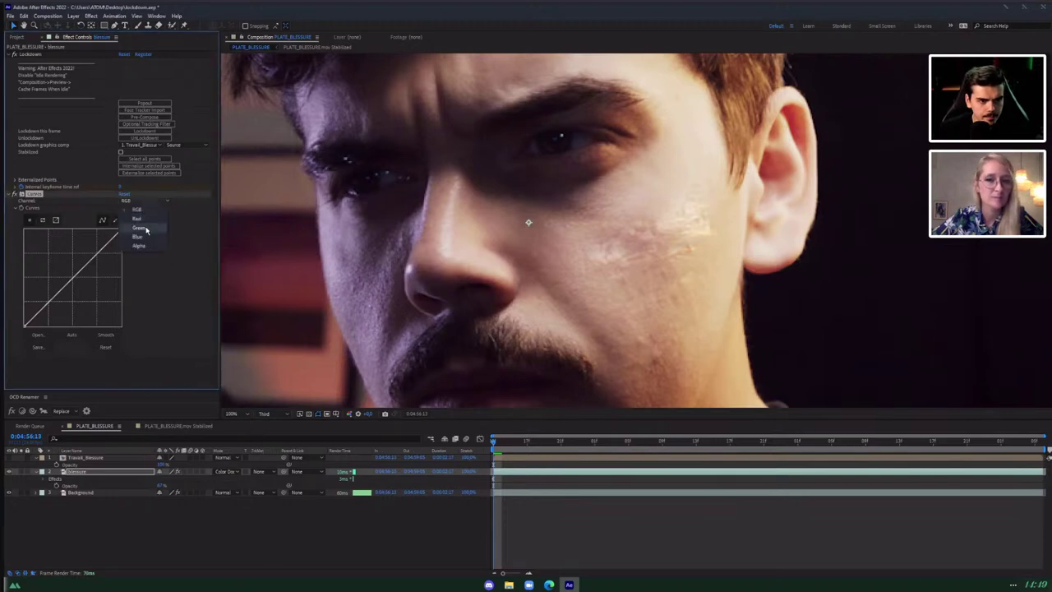
click(137, 219)
click(144, 202)
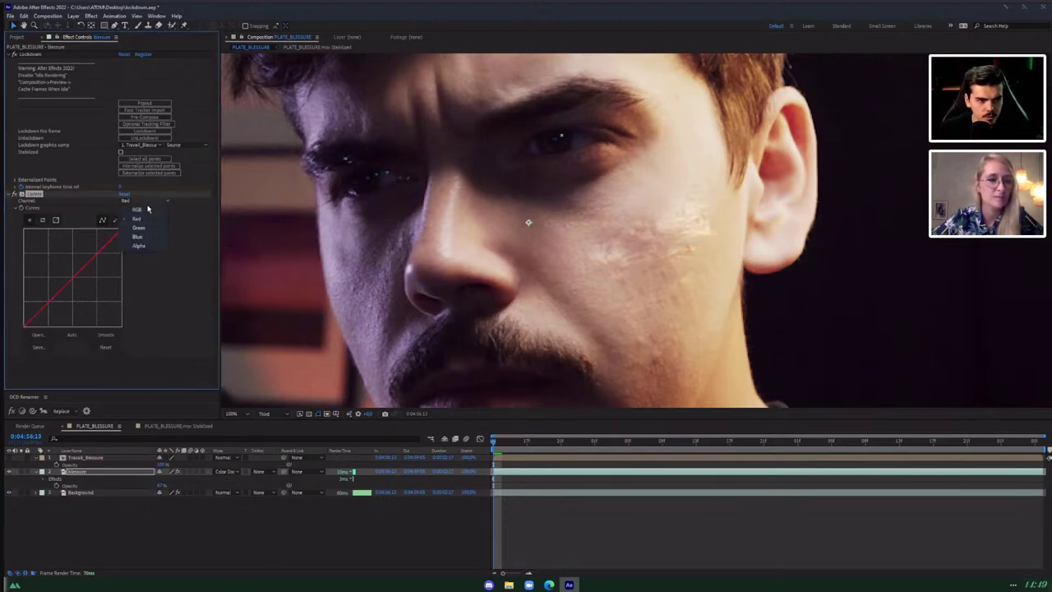
click(138, 238)
drag(71, 279, 37, 257)
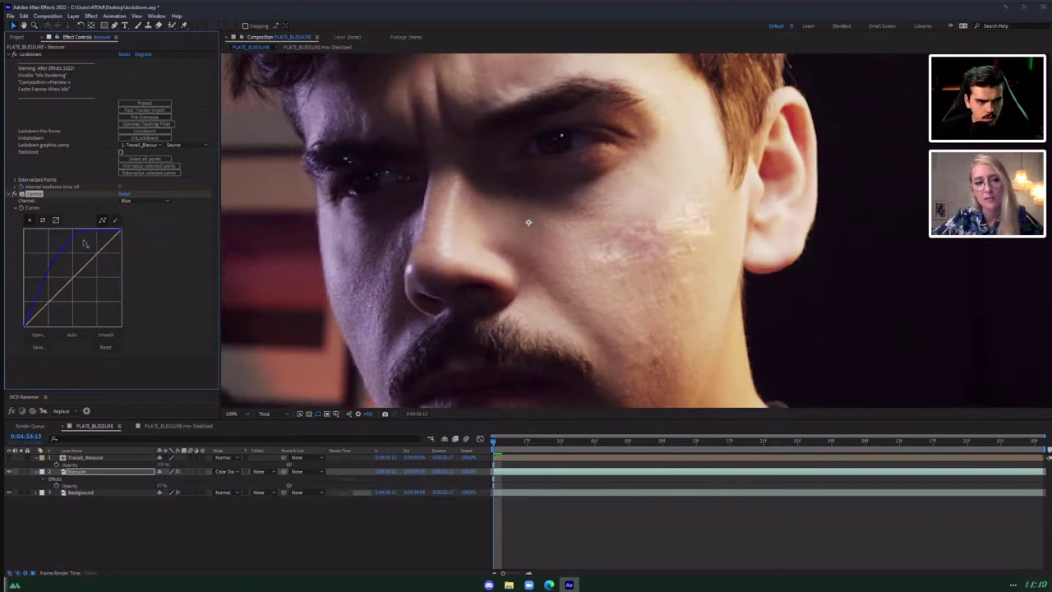
click(140, 201)
click(136, 219)
drag(79, 281, 86, 282)
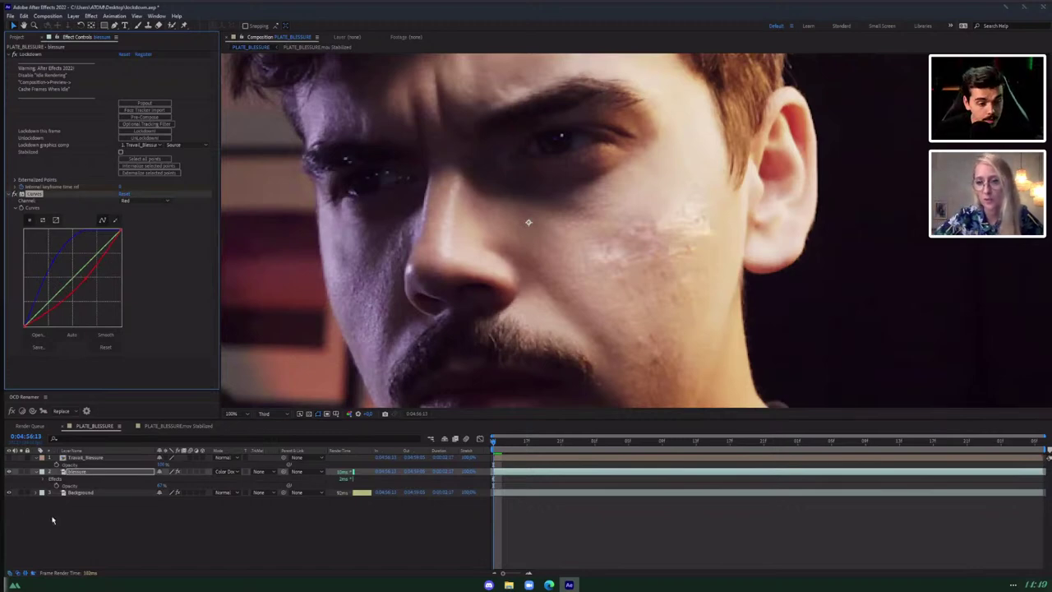
Set the blessure layer's opacity to 100% and its blending mode to Classic Color Dodge, and preview the tracked shot.
drag(161, 486, 372, 498)
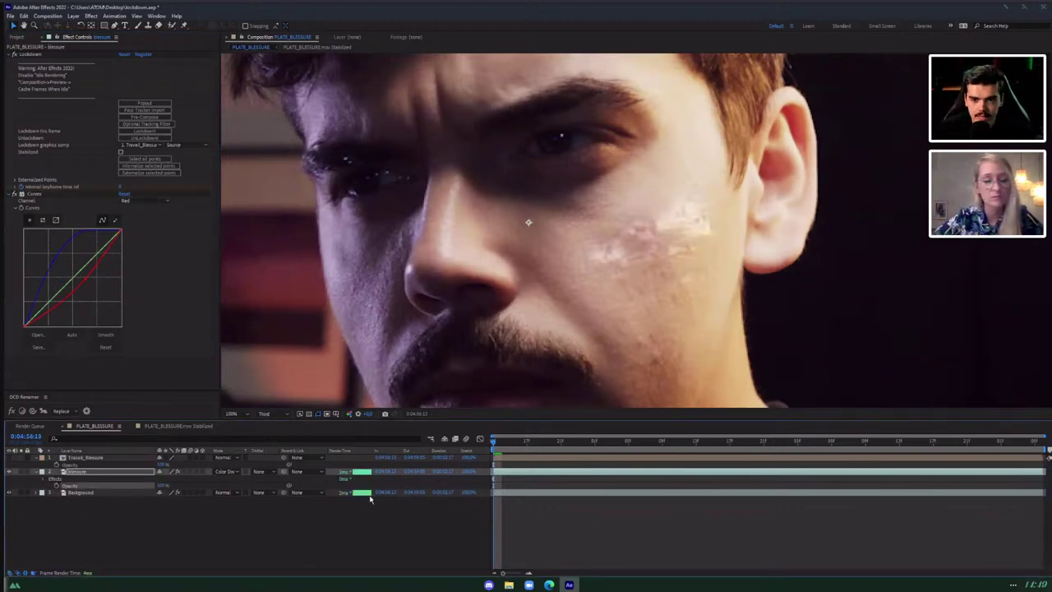
click(241, 470)
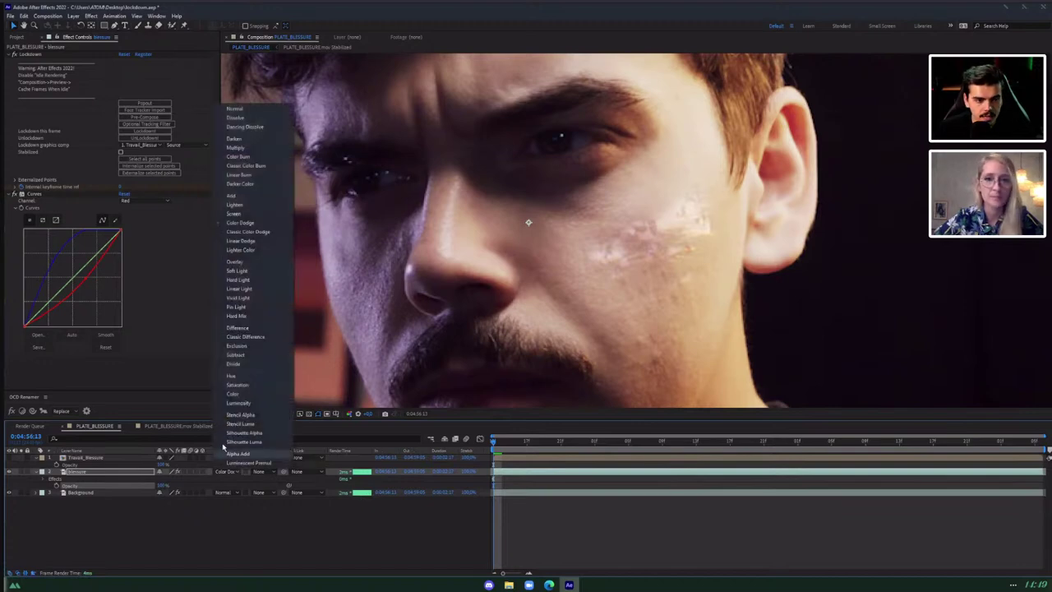
click(250, 237)
key(space)
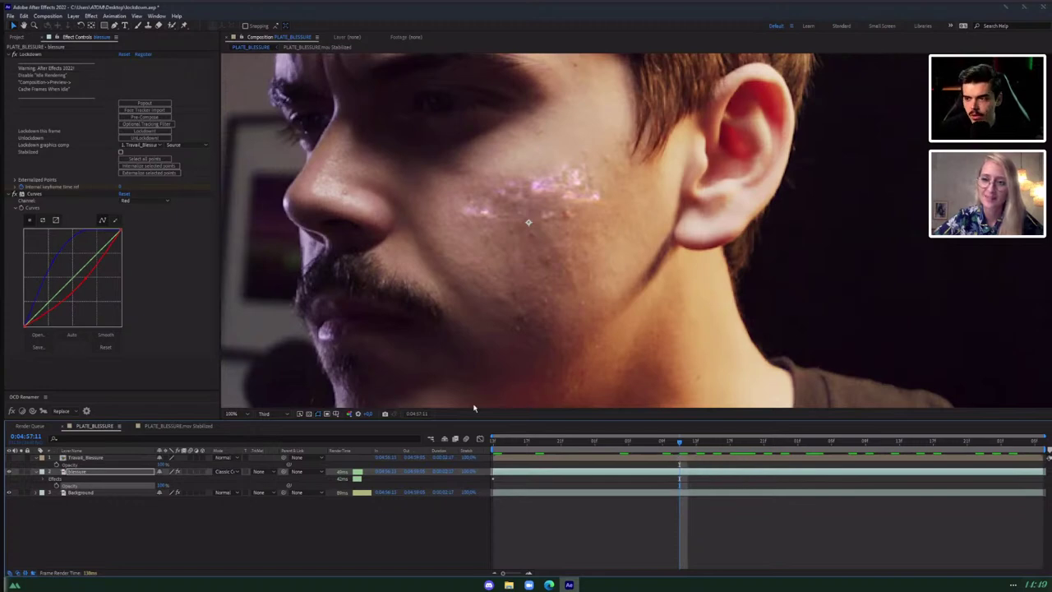
In PLATE_BLESSURE.mov Stabilized, adjust the bruit_fractal noise and raise the Fractal Noise brightness of the bruit_fractal_ecorché matte to about -12.
click(180, 428)
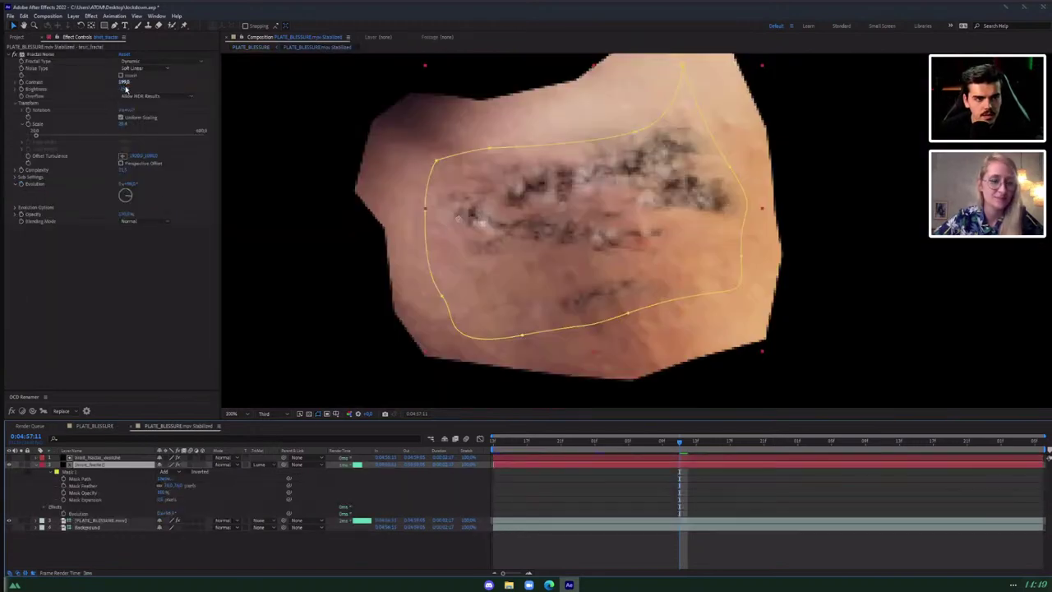
drag(126, 89, 150, 83)
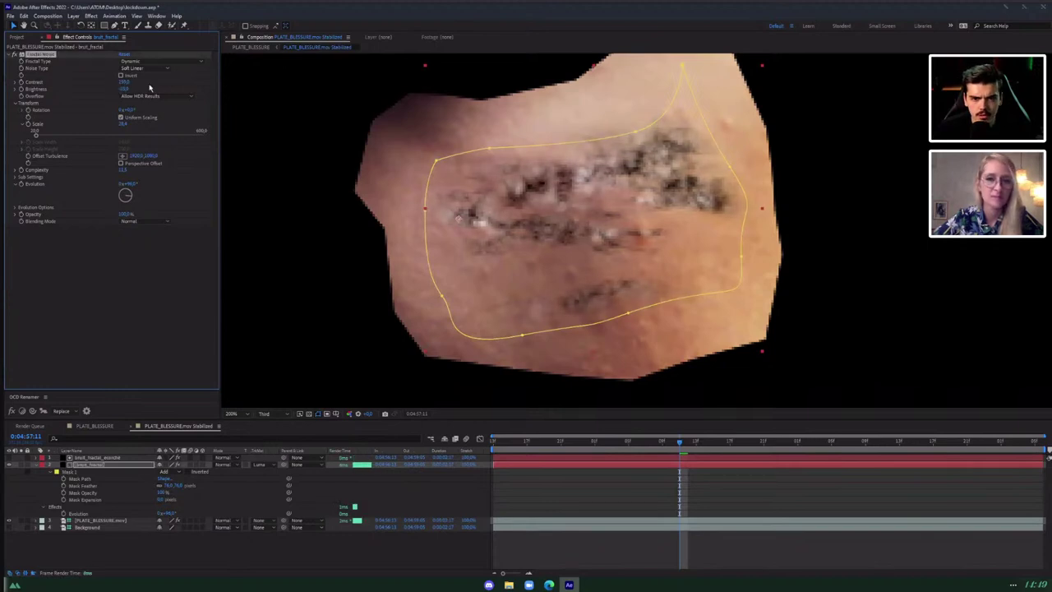
click(97, 457)
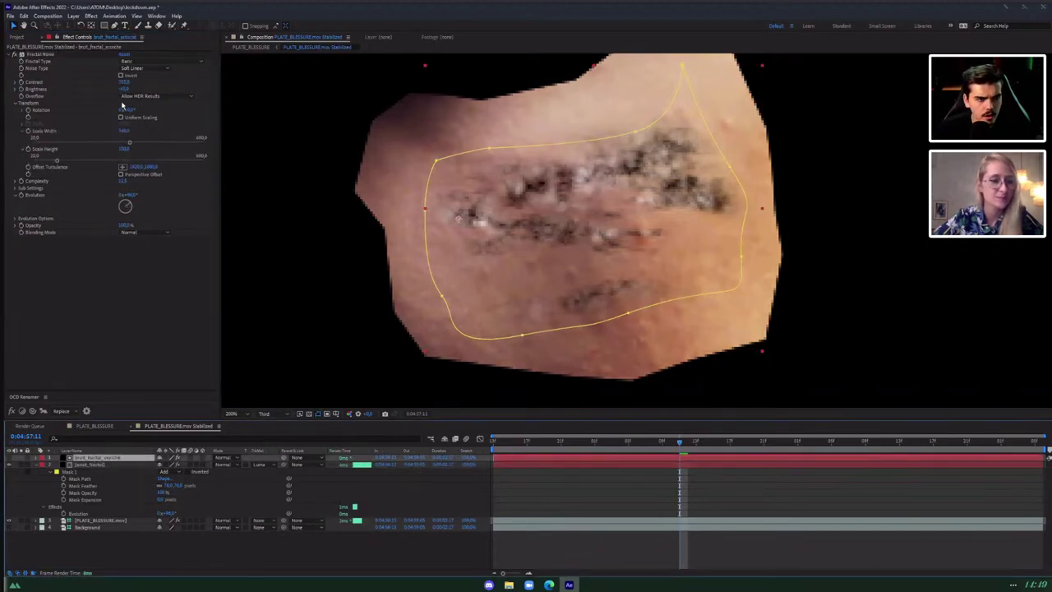
click(37, 92)
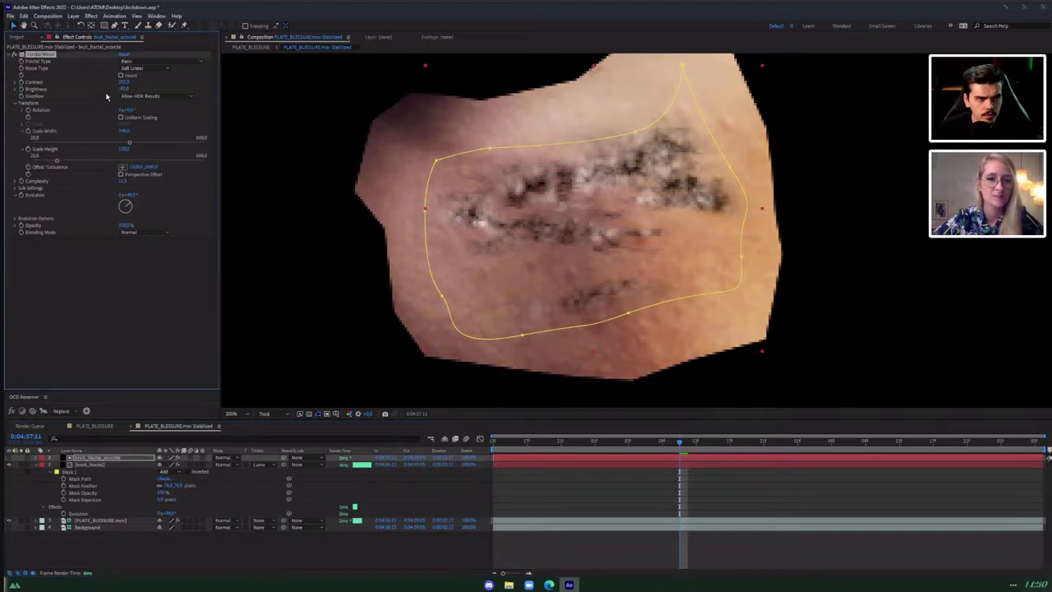
drag(125, 89, 136, 88)
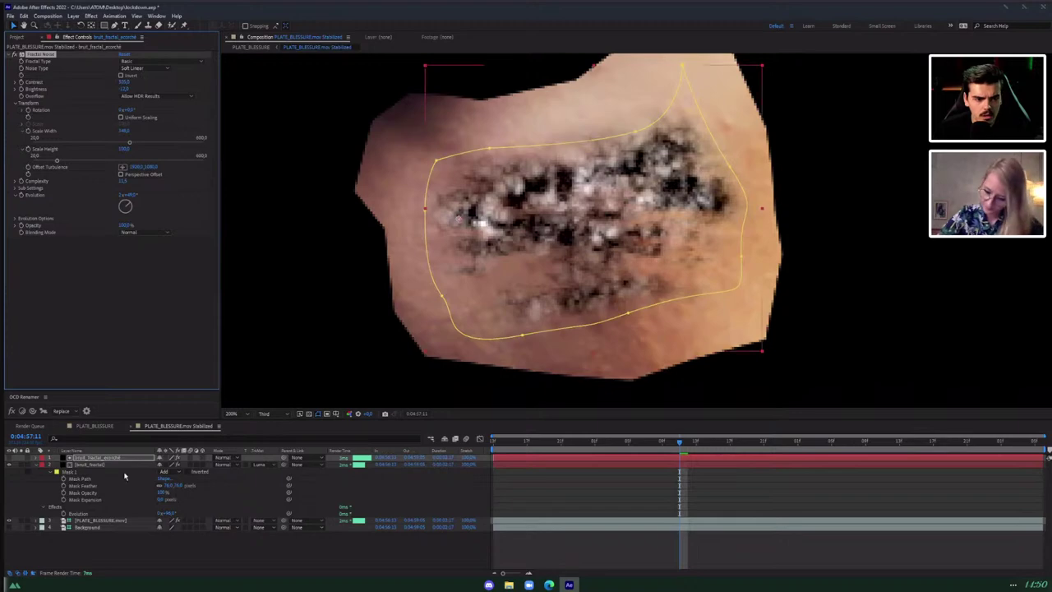
click(97, 425)
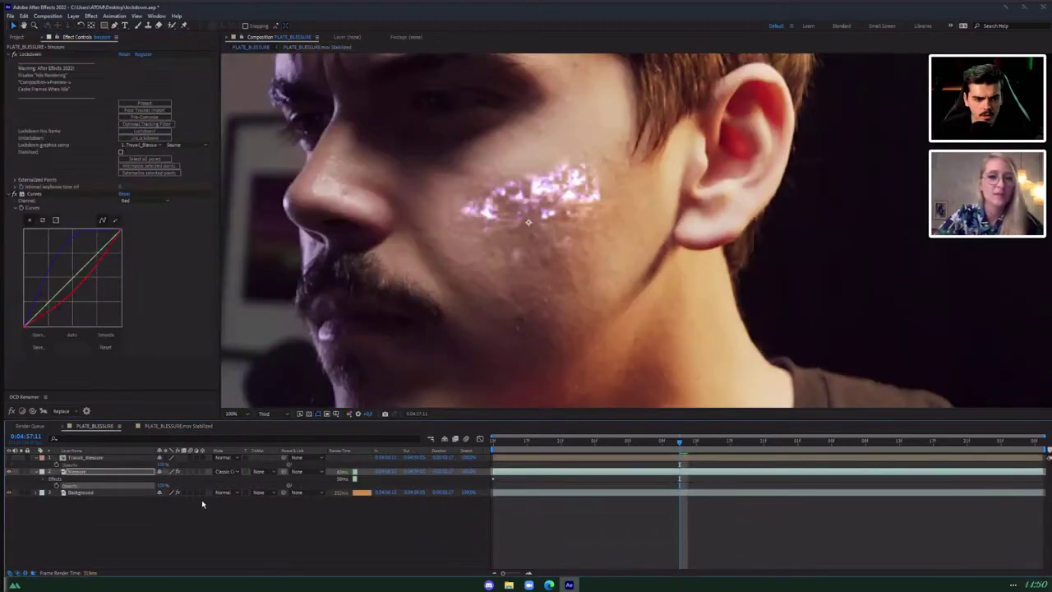
Try to reshape the RGB curve in the blessure layer's Curves effect in PLATE_BLESSURE.
click(122, 202)
click(131, 206)
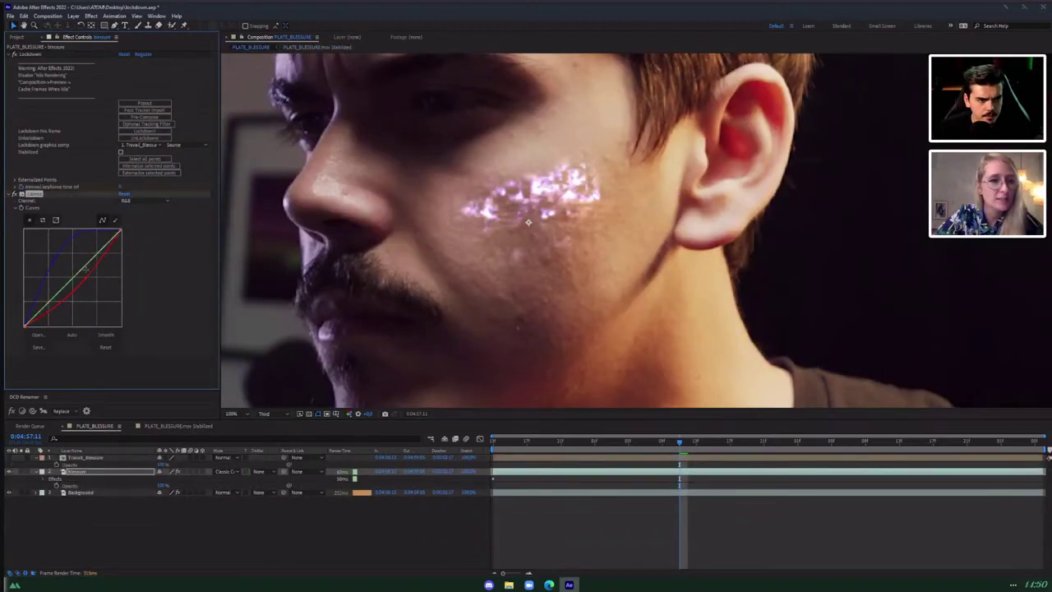
drag(83, 269, 143, 211)
Apply a Levels effect to the blessure layer and lower its Output White to about 0.6.
key(ctrl+space)
text(lev)
key(Return)
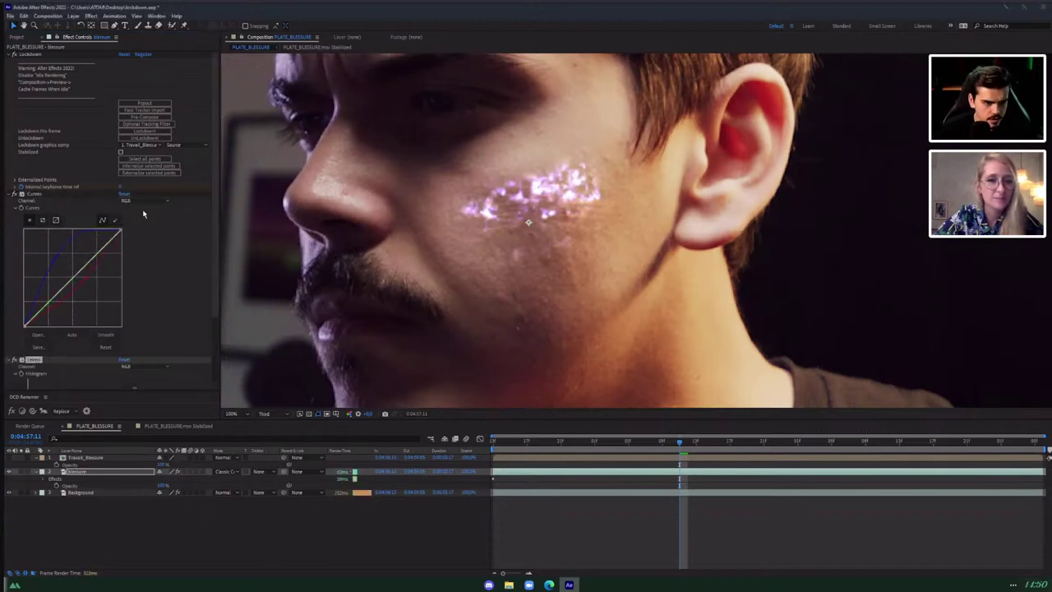
scroll(224, 304, down, 3)
scroll(463, 295, up, 3)
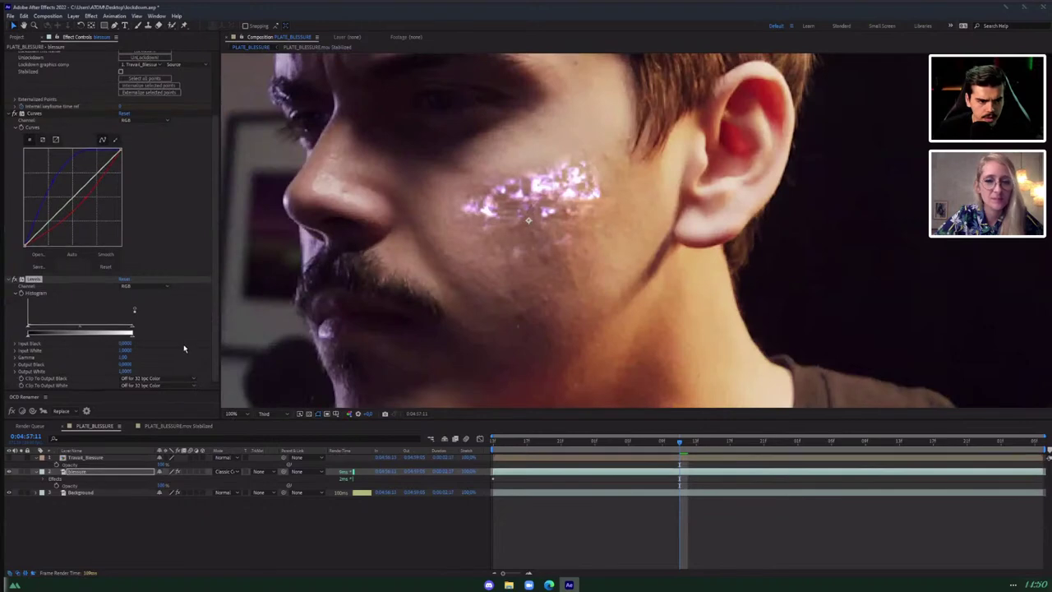
drag(134, 339, 85, 339)
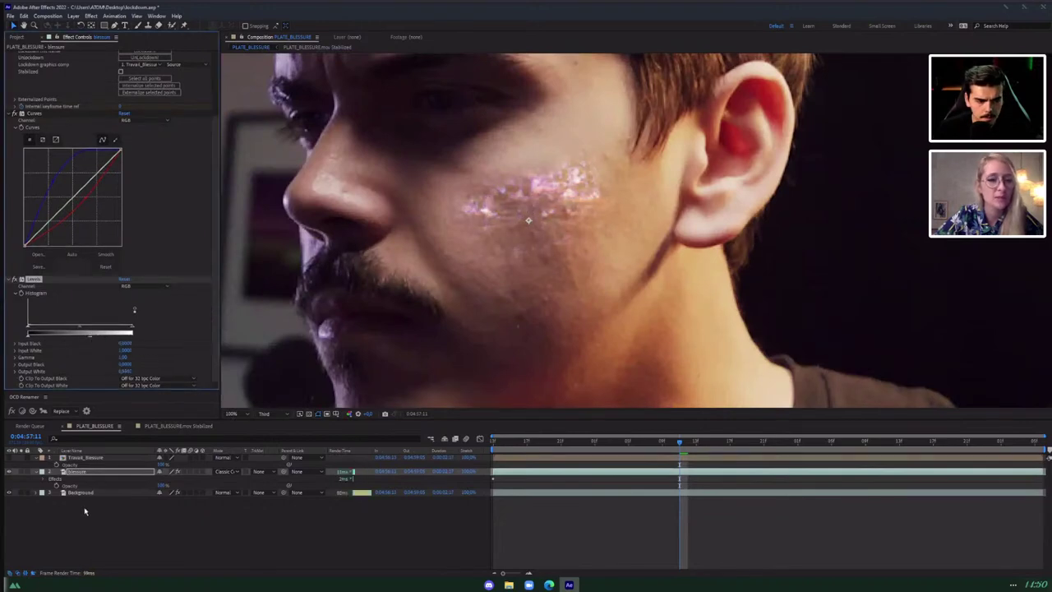
Duplicate the blessure layer and try the Screen blending mode on the copy.
key(ctrl+d)
click(222, 473)
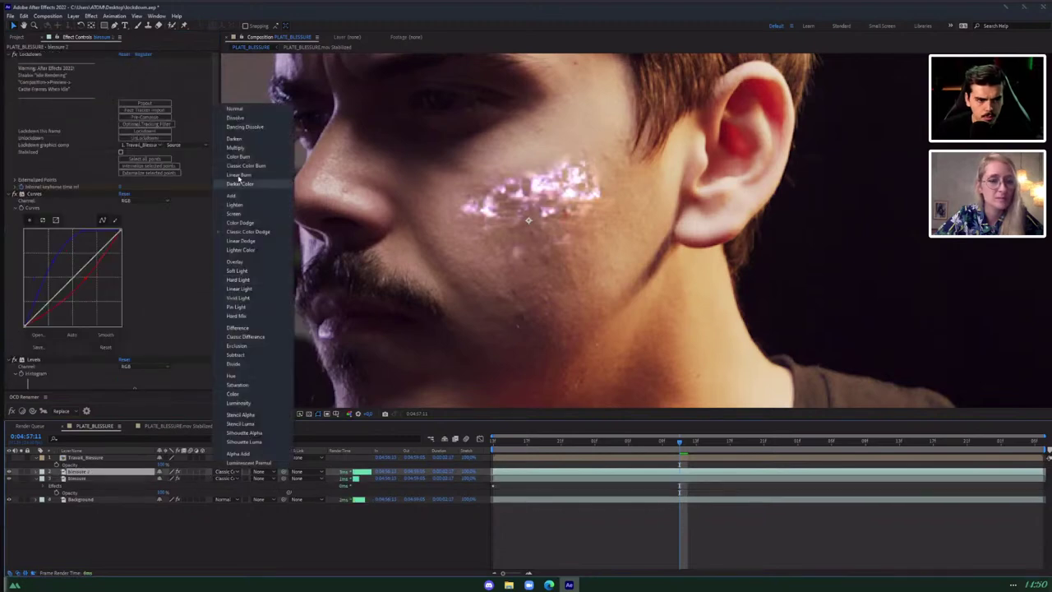
click(236, 212)
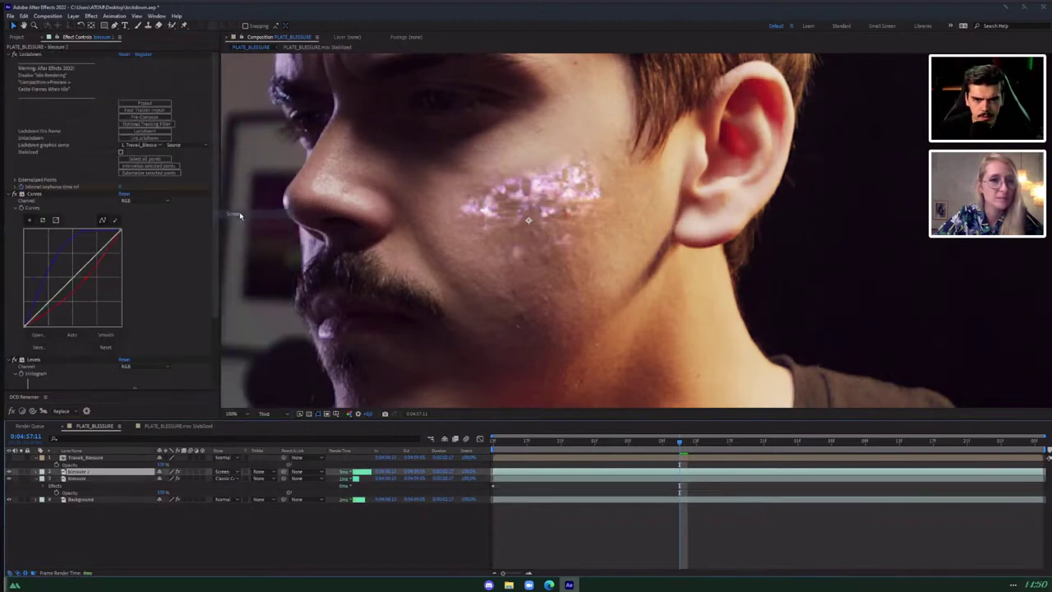
key(ctrl+z)
Apply Fast Box Blur with a radius of about 13 to the blessure 2 layer and raise the middle of its RGB curve.
key(ctrl+space)
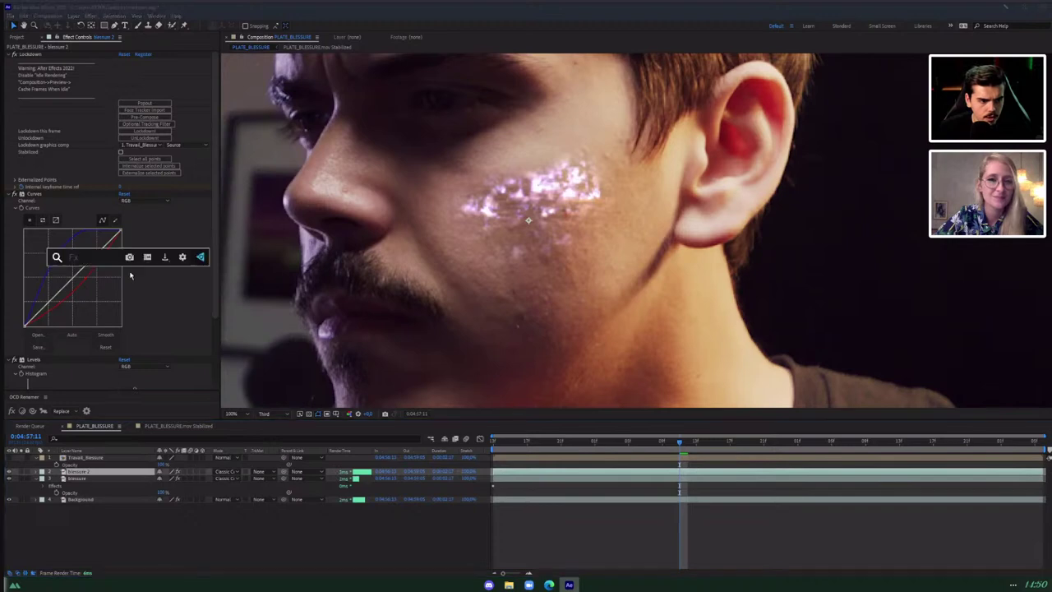
text(fast)
click(92, 292)
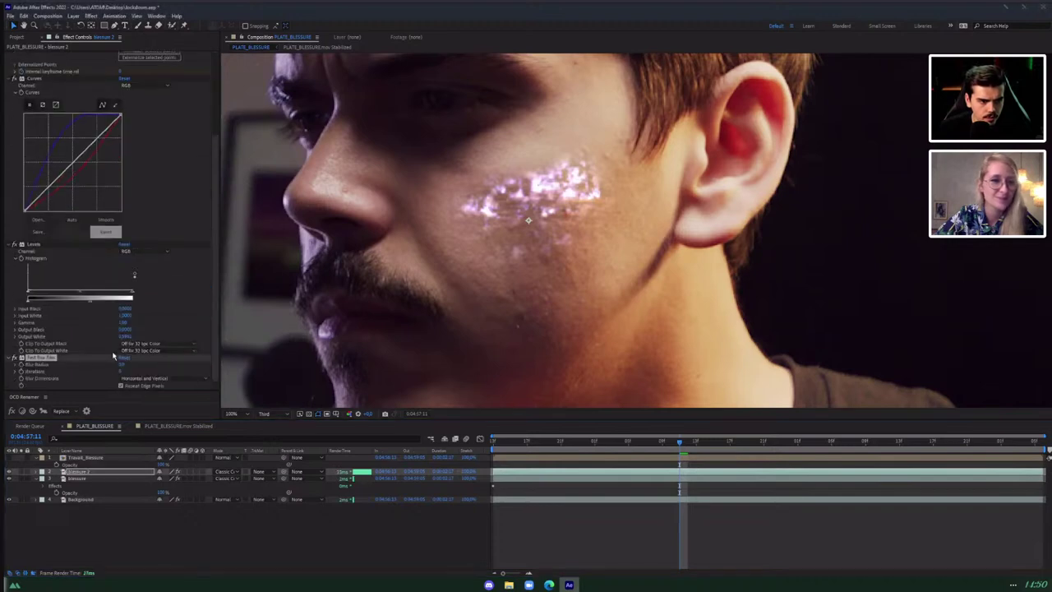
drag(134, 365, 119, 365)
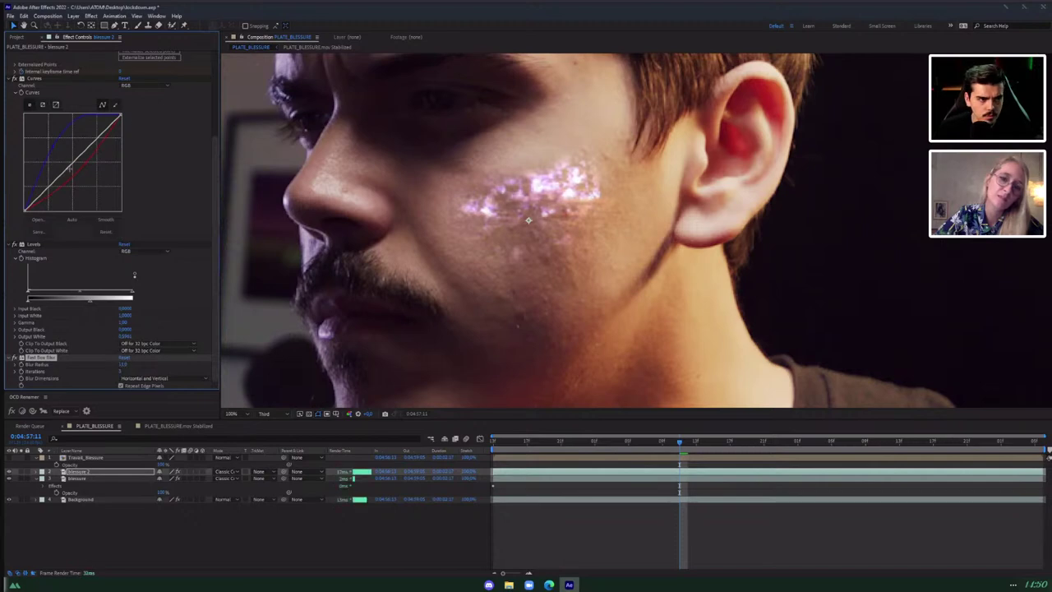
drag(69, 168, 65, 160)
Animate the Fractal Noise Evolution of bruit_fractal in PLATE_BLESSURE.mov Stabilized with a time expression and preview the shot in PLATE_BLESSURE.
click(164, 425)
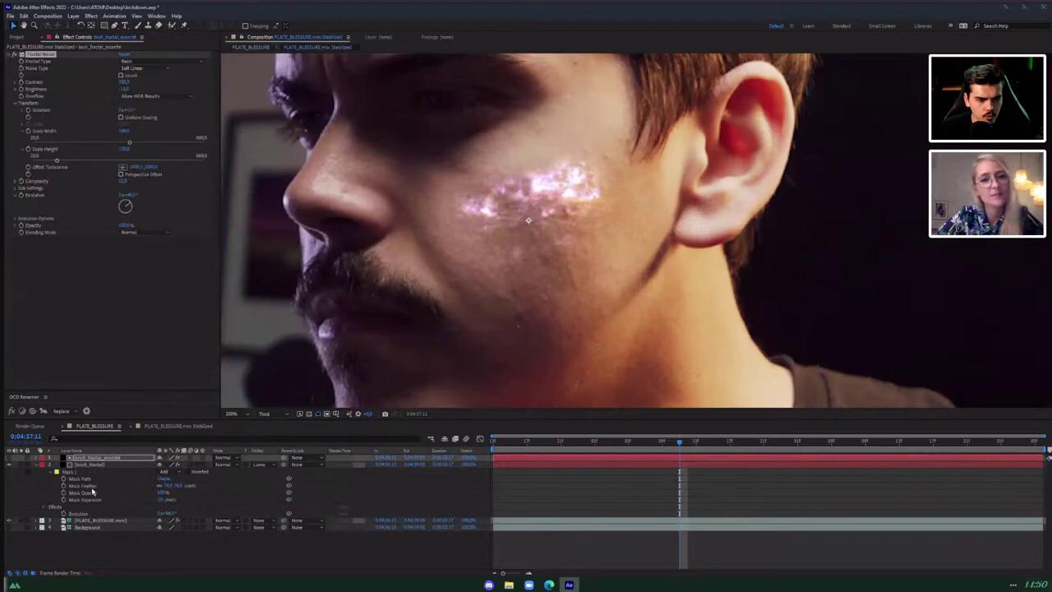
click(92, 465)
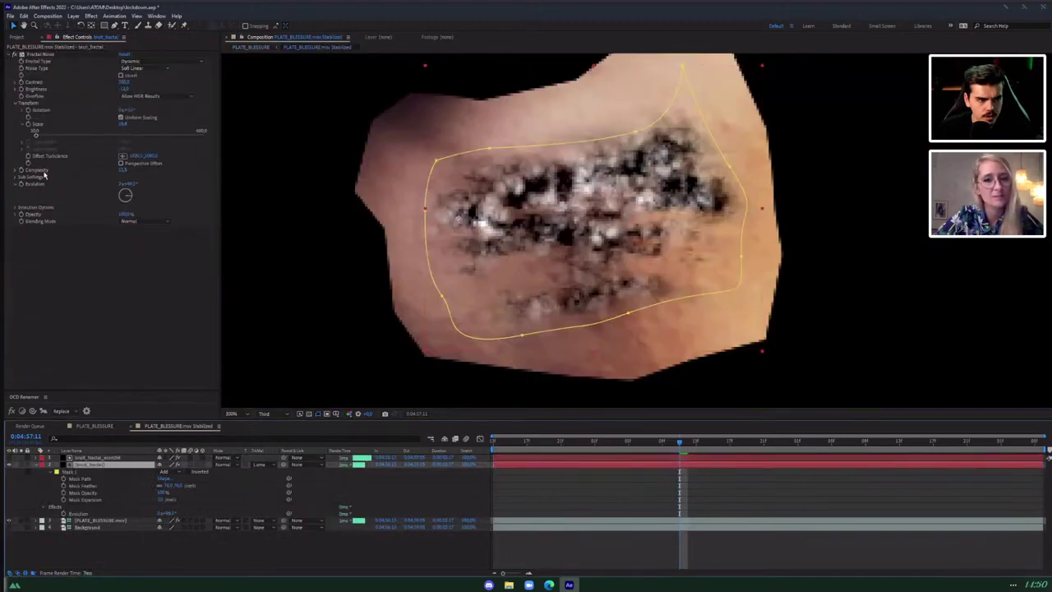
alt+click(21, 184)
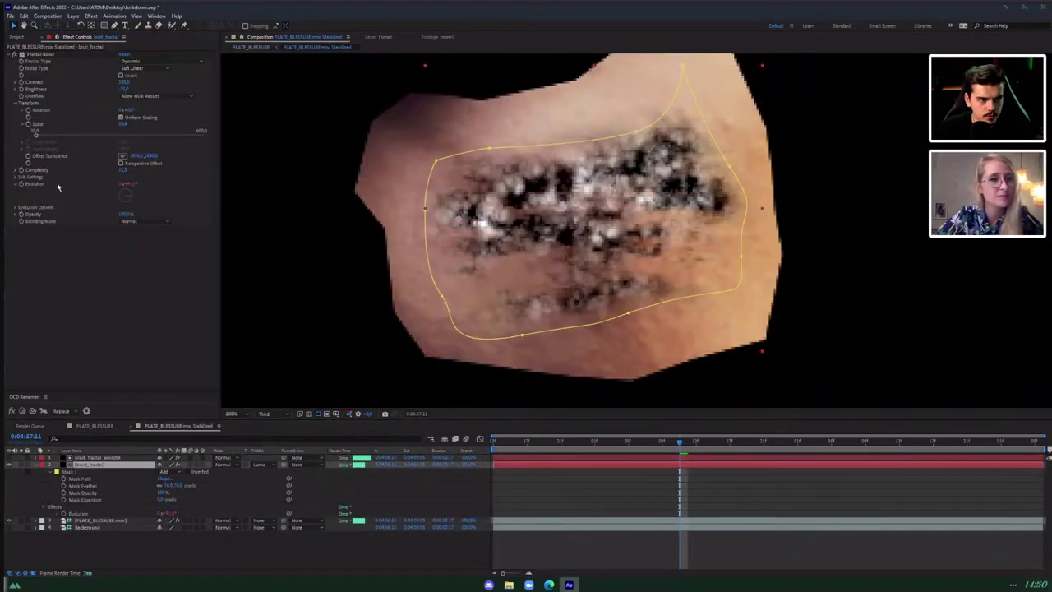
text(time)
key(Return)
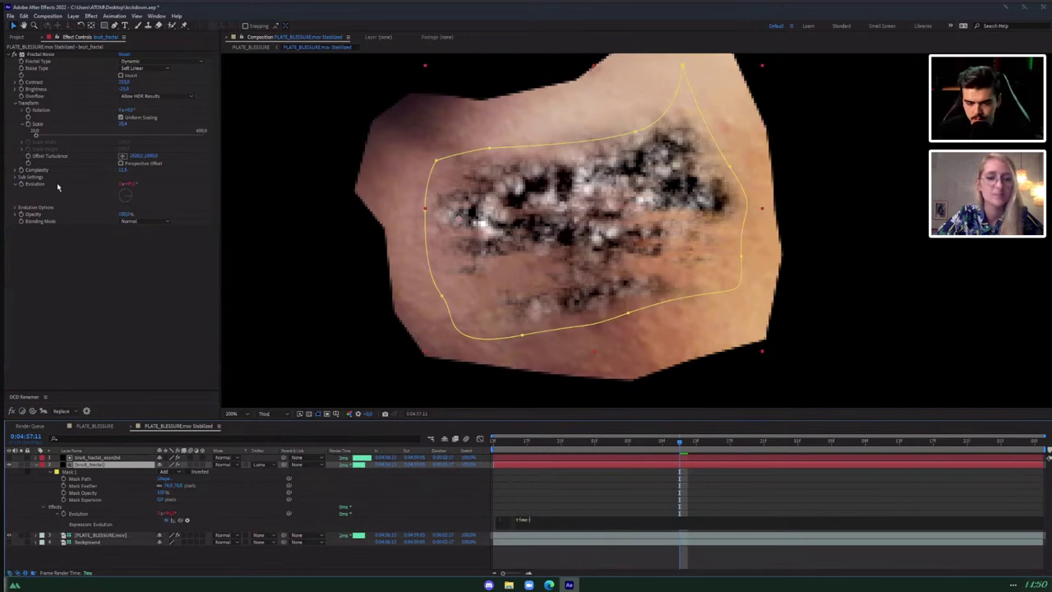
click(423, 507)
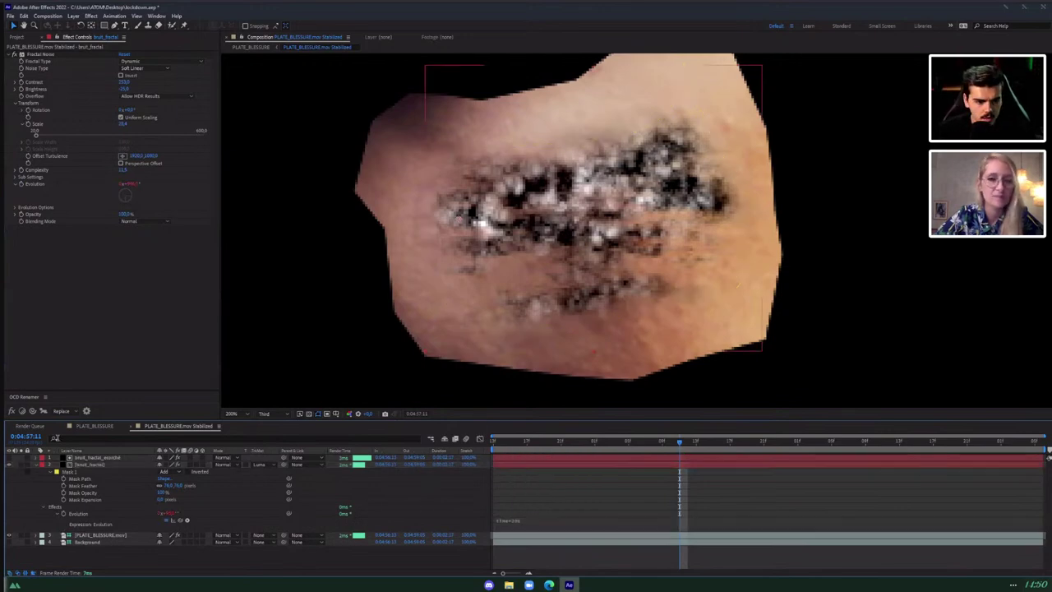
click(94, 426)
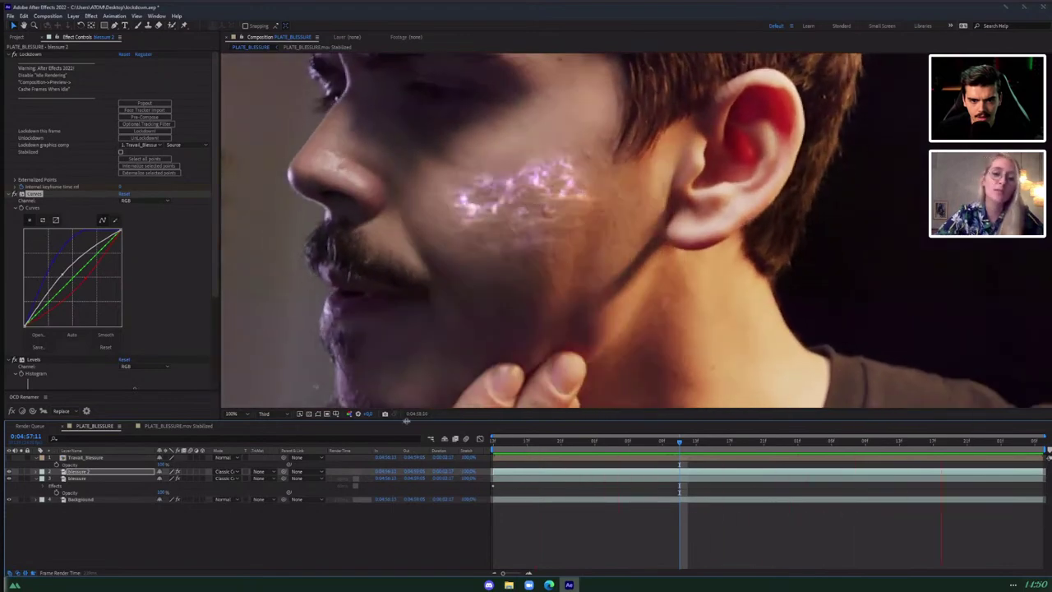
key(space)
key(shift+slash)
key(space)
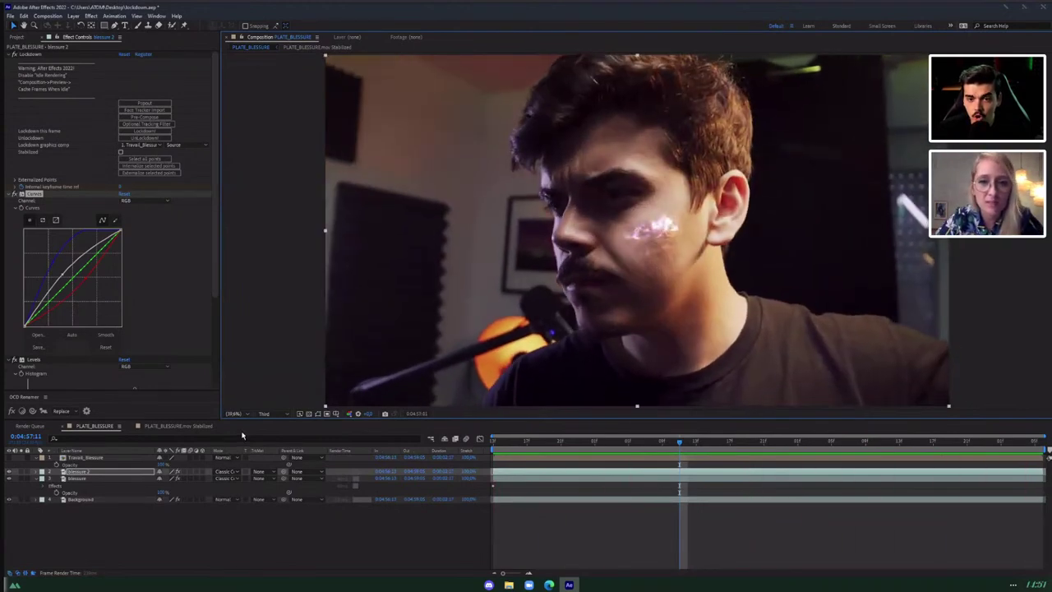
Set the Fractal Noise on bruit_fractal in PLATE_BLESSURE.mov Stabilized to fractal type Rocky and noise type Block.
click(170, 426)
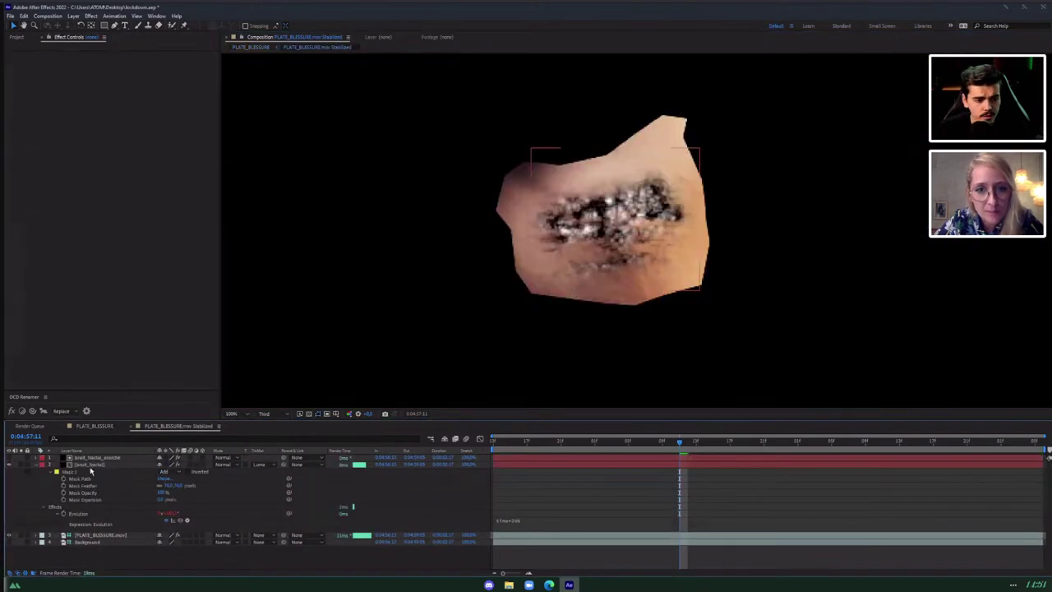
click(90, 466)
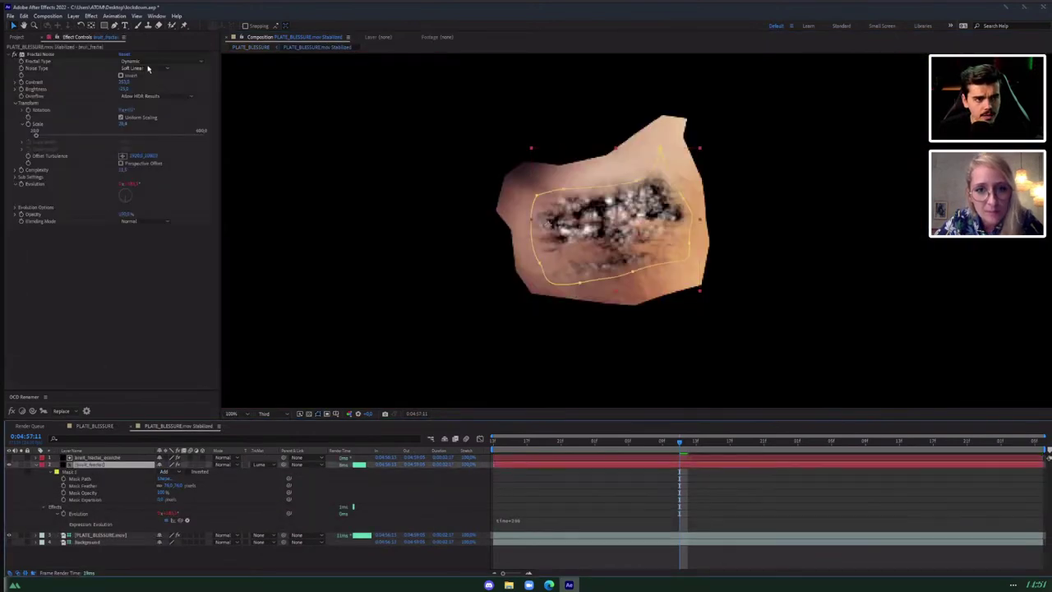
click(148, 63)
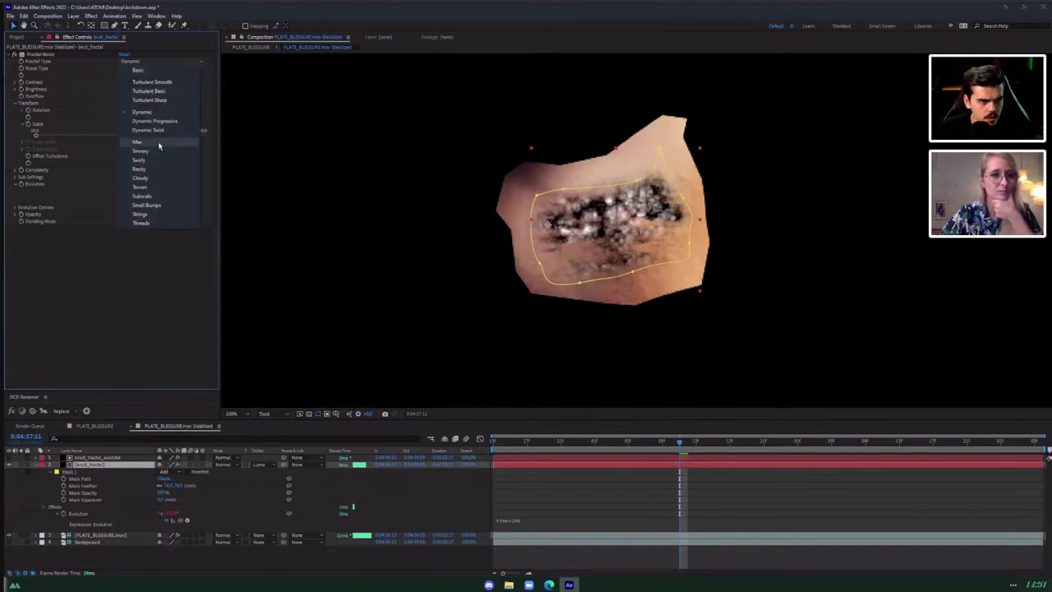
click(157, 170)
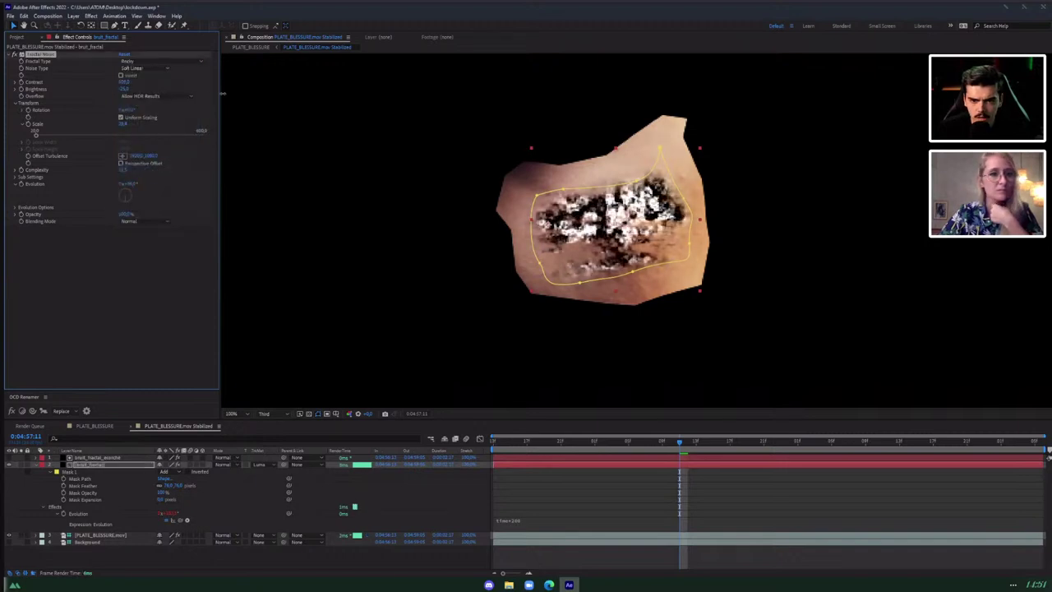
click(136, 69)
click(150, 79)
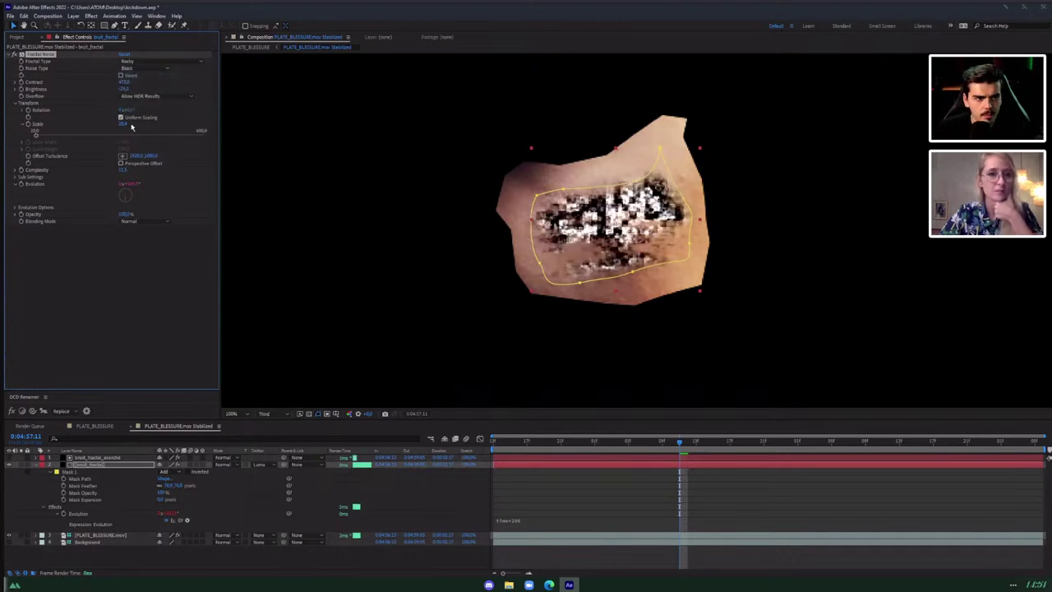
Enlarge the bruit_fractal noise scale to about 73 and preview the tracked shot in PLATE_BLESSURE.
drag(132, 125, 149, 125)
click(108, 427)
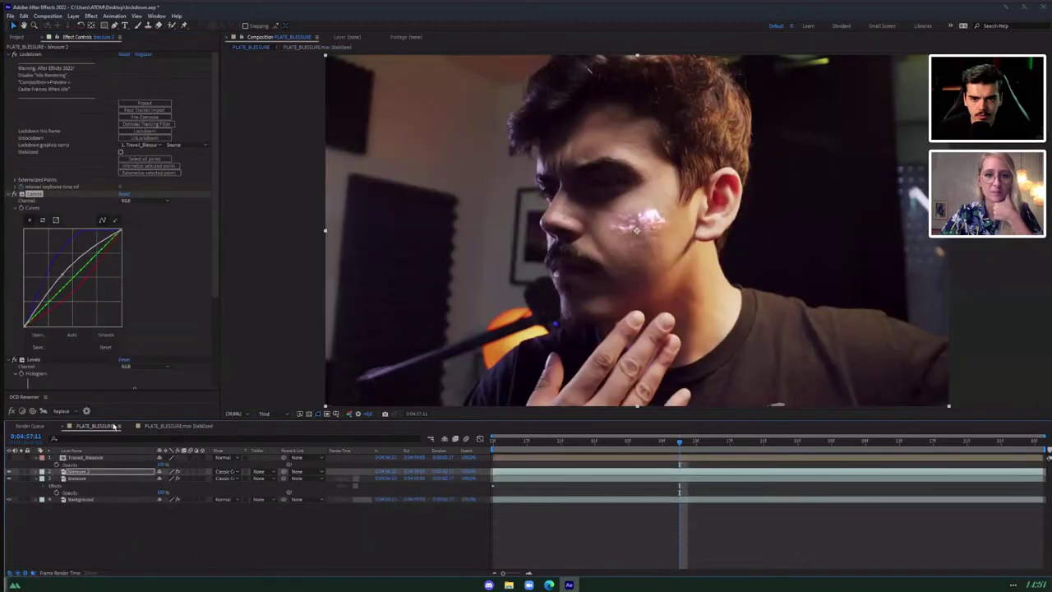
scroll(623, 288, up, 2)
key(space)
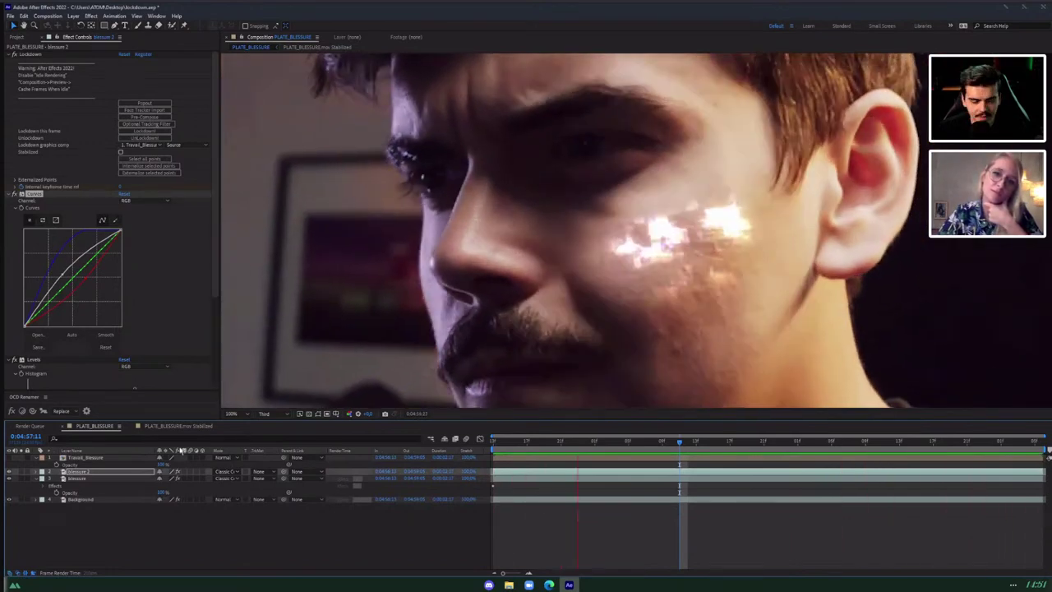
key(space)
Duplicate the blessure 2 layer and set the copy's blending mode to Screen.
click(93, 473)
key(ctrl+d)
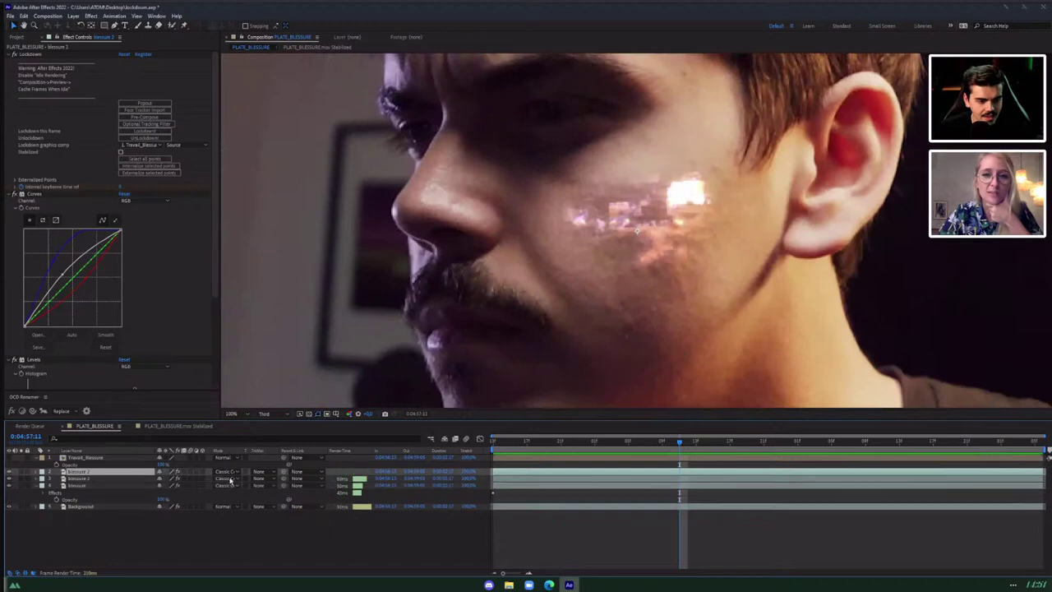
click(227, 473)
click(244, 214)
Apply Deep Glow to the blessure 3 layer and enable its tint in Overlay mode.
key(ctrl+space)
text(deep)
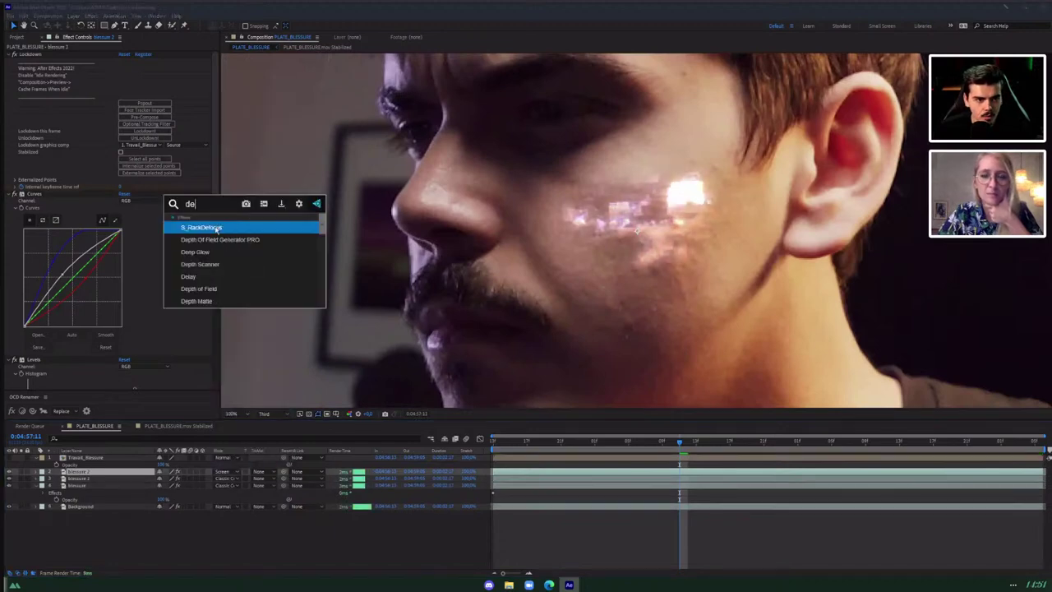
click(215, 229)
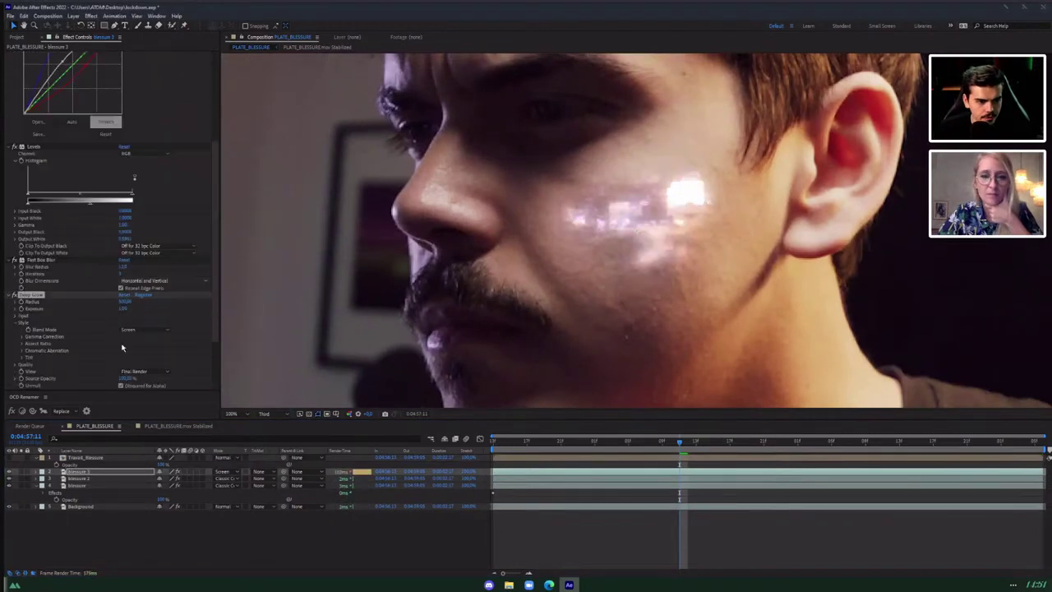
click(23, 357)
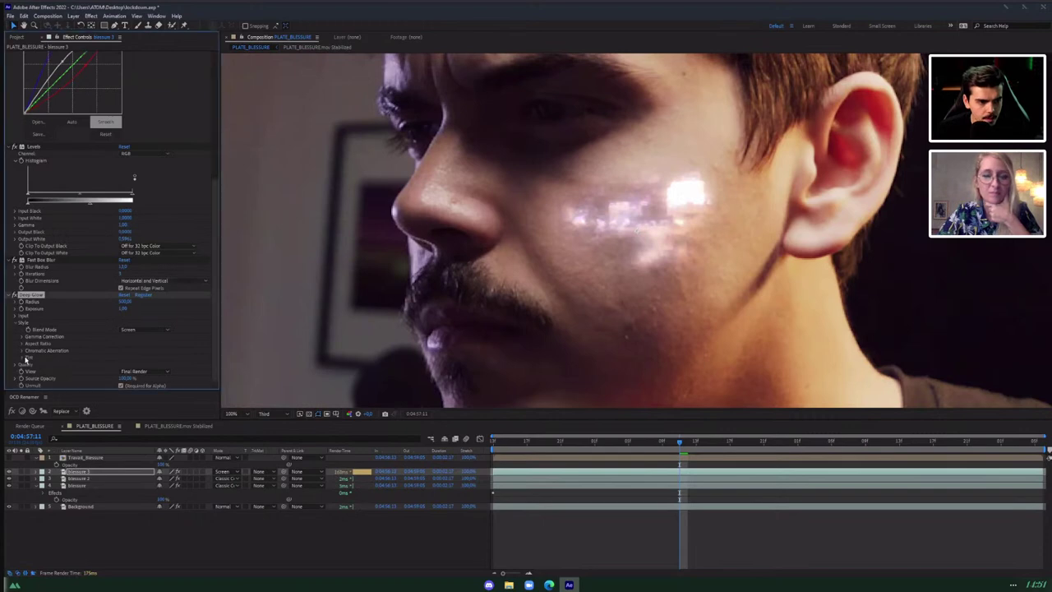
click(120, 365)
click(136, 378)
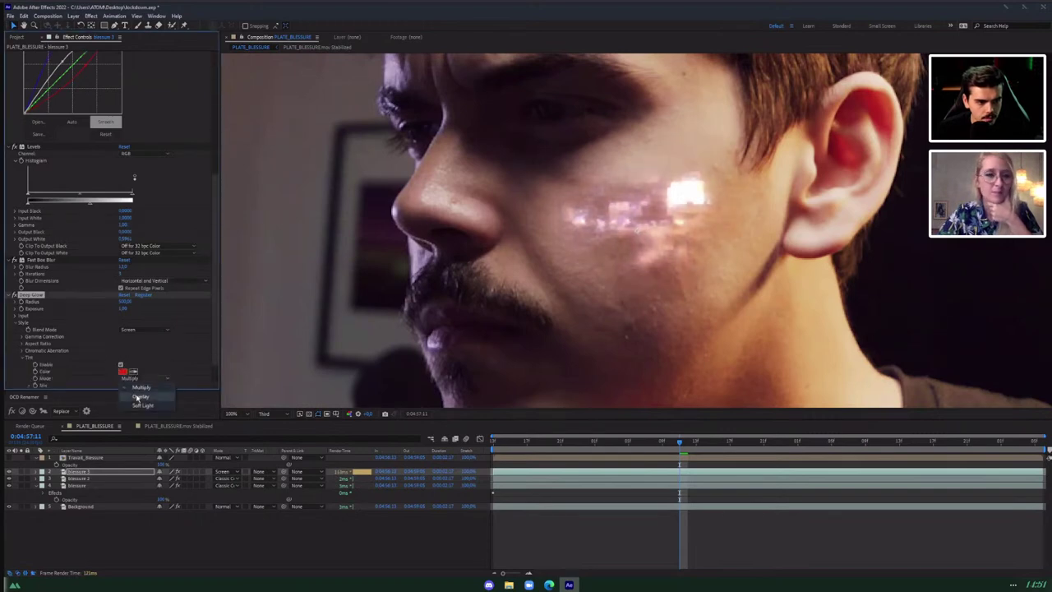
click(135, 395)
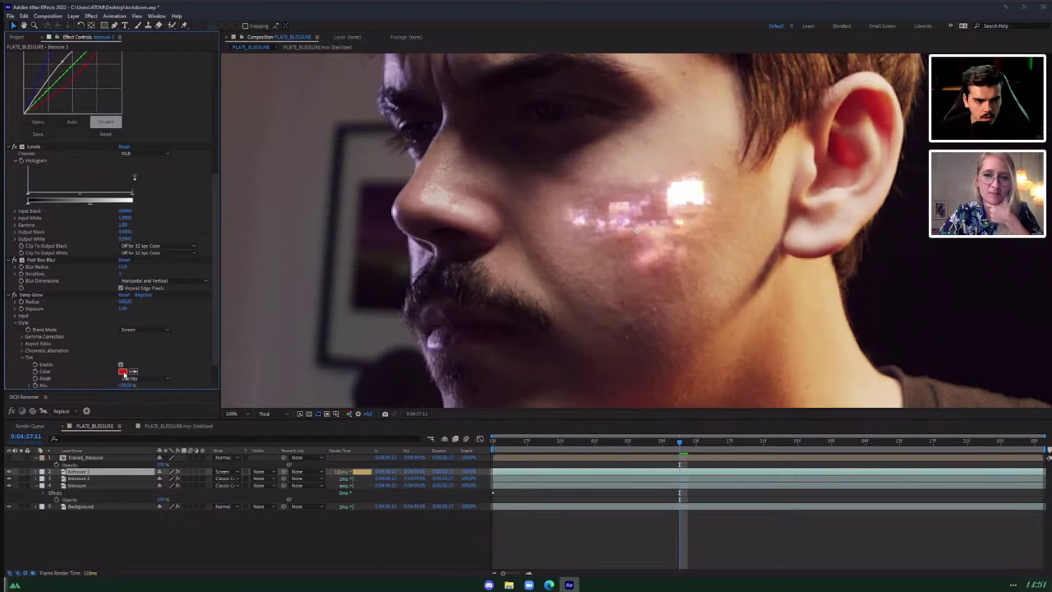
Set the Deep Glow tint colour to a light blue and preview the whole shot.
click(123, 372)
drag(378, 240, 379, 255)
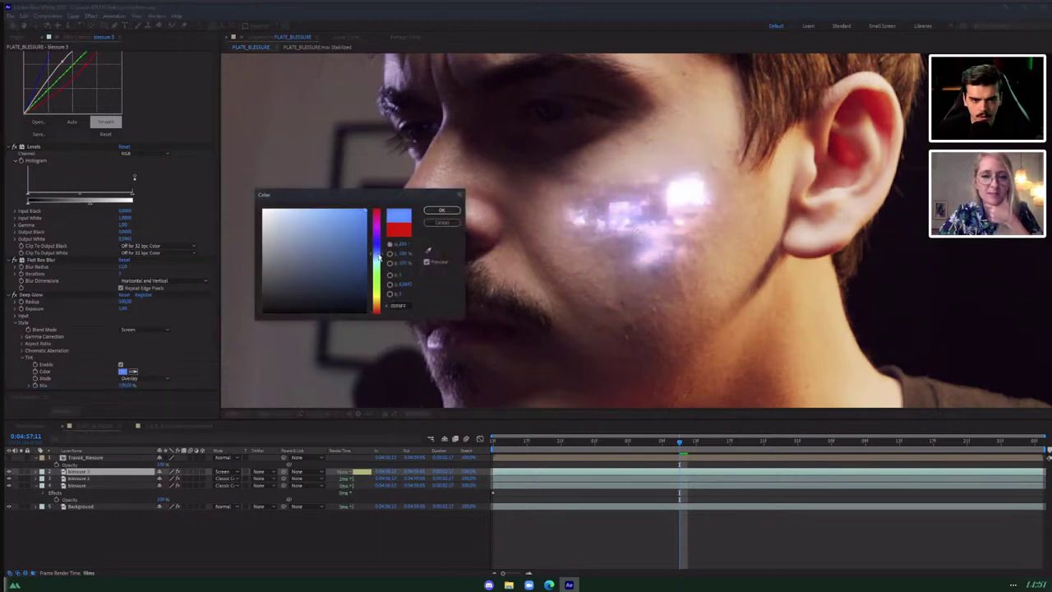
click(441, 210)
scroll(441, 210, down, 3)
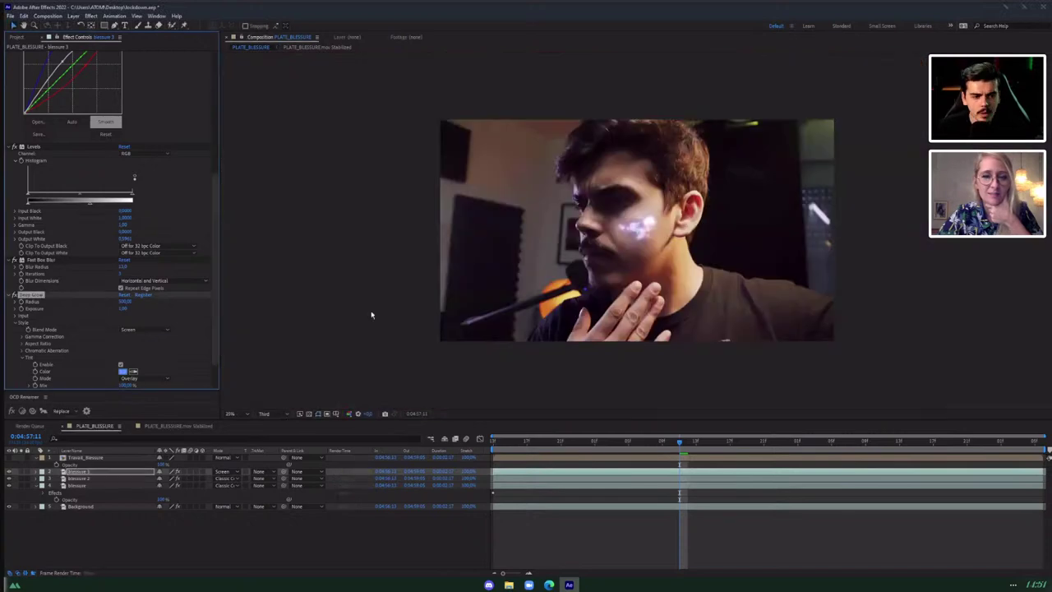
key(space)
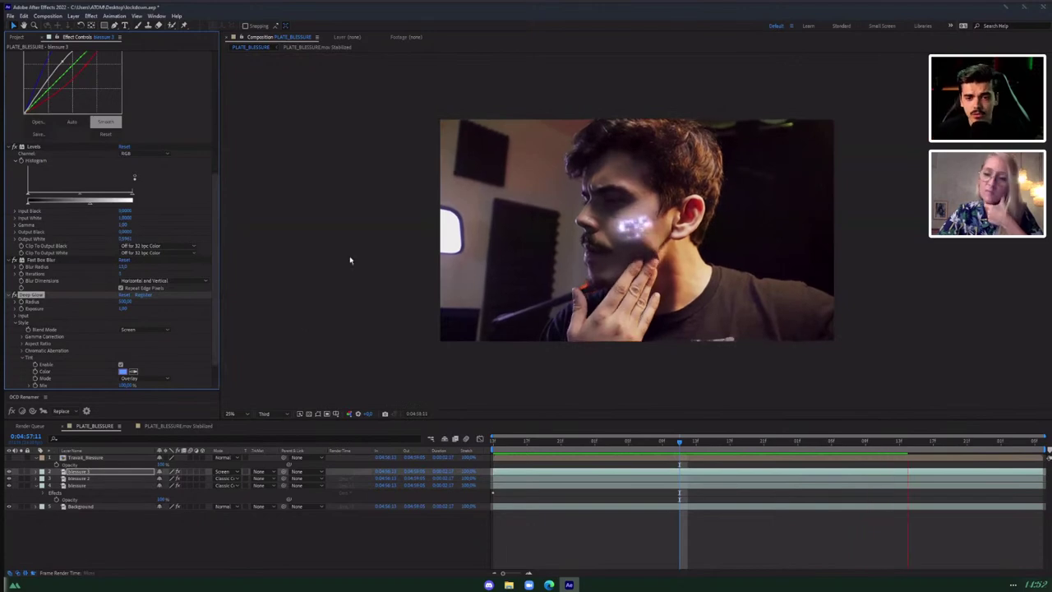
key(space)
Delete the duplicated blessure 2 and blessure 3 layers from PLATE_BLESSURE.
click(90, 472)
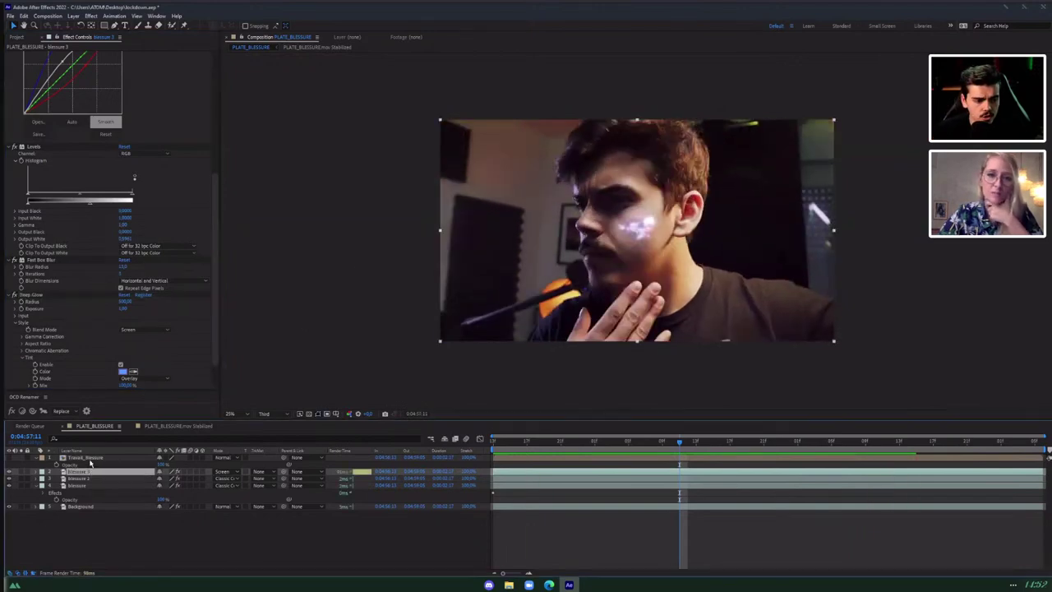
double_click(91, 460)
click(106, 427)
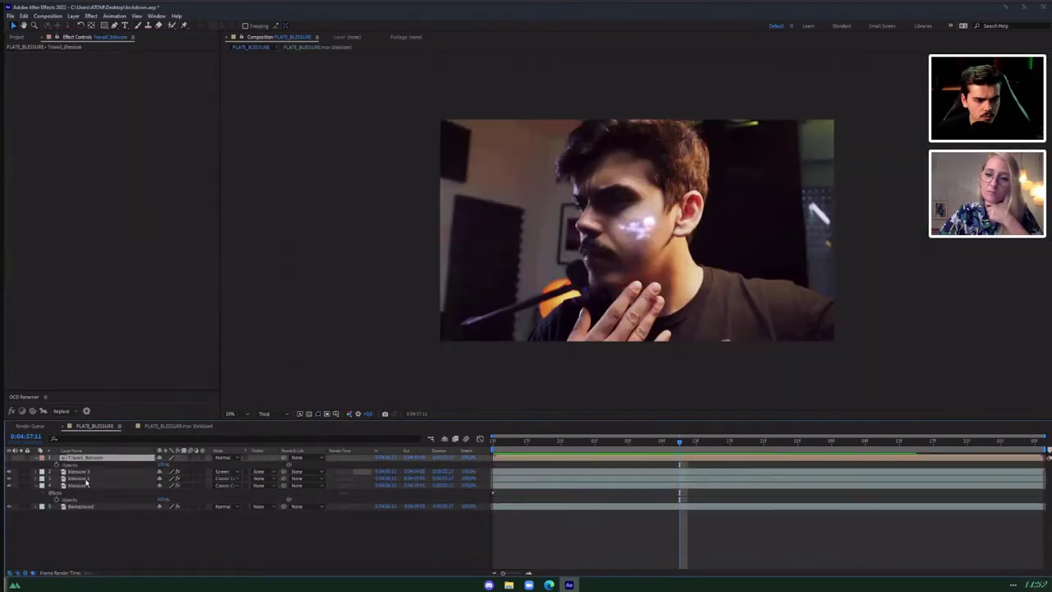
click(83, 472)
shift+click(82, 479)
key(Delete)
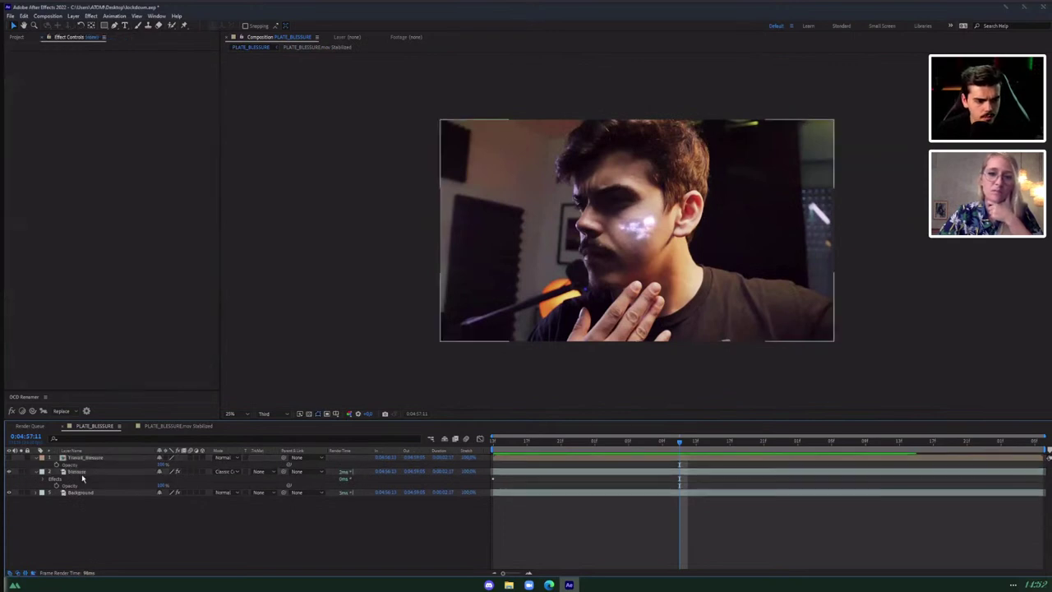
Set the blessure layer's blending mode to Normal and remove its Curves and Levels effects.
click(99, 475)
click(234, 471)
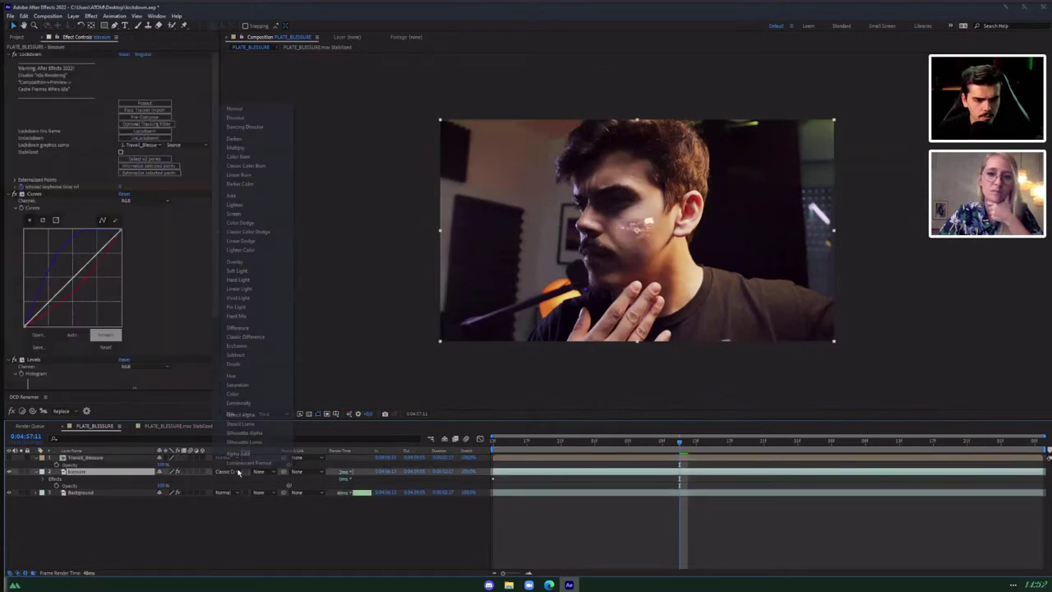
click(236, 108)
key(Delete)
key(Delete)
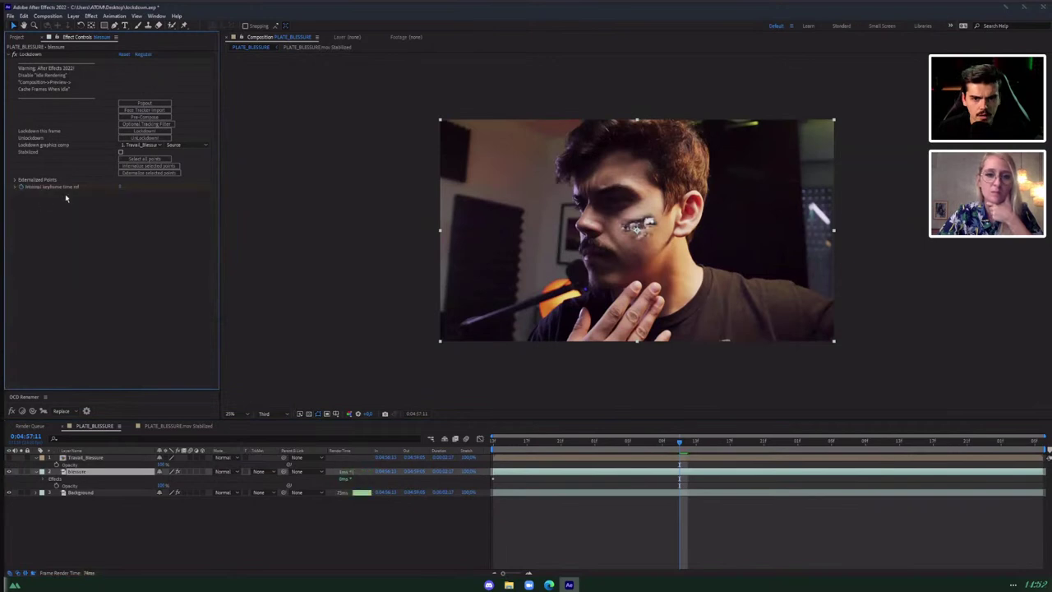
In the stabilized composition, hide the bruit_fractal layer and select the PLATE_BLESSURE.mov layer at the first frame.
double_click(70, 458)
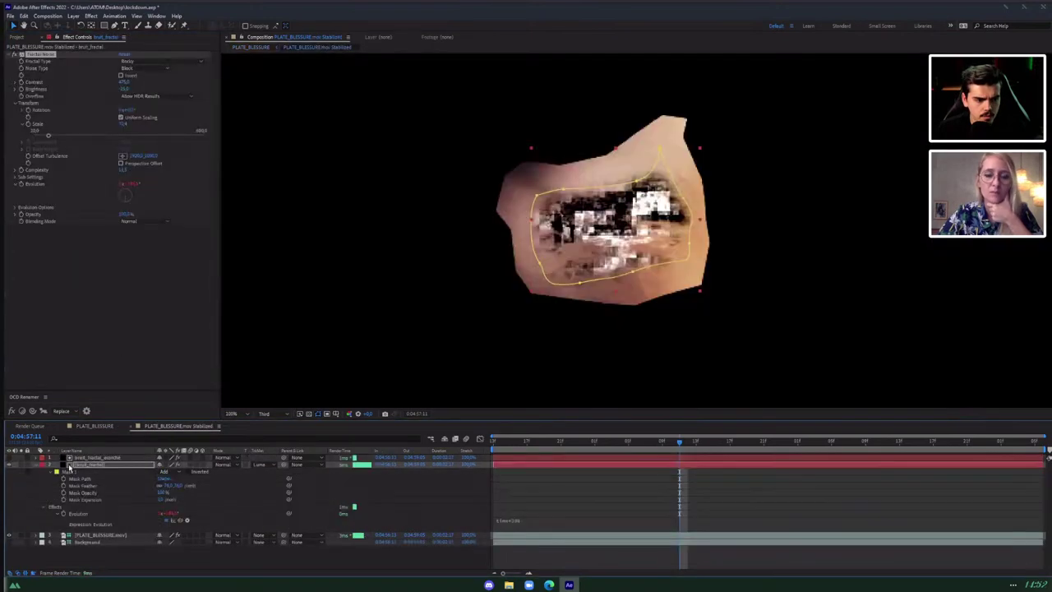
click(13, 466)
click(82, 536)
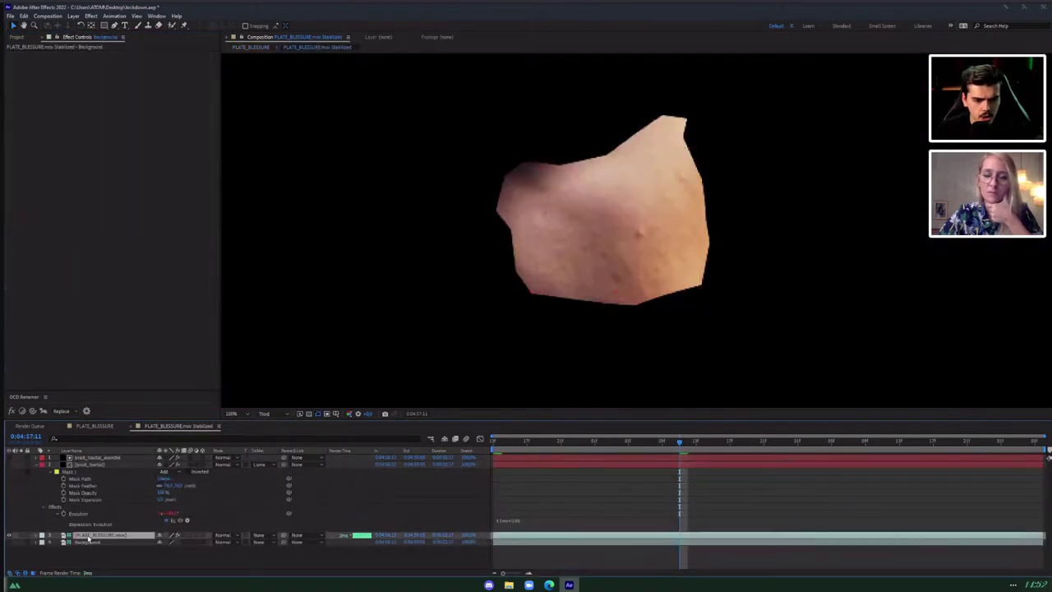
drag(531, 443, 489, 437)
scroll(669, 264, up, 1)
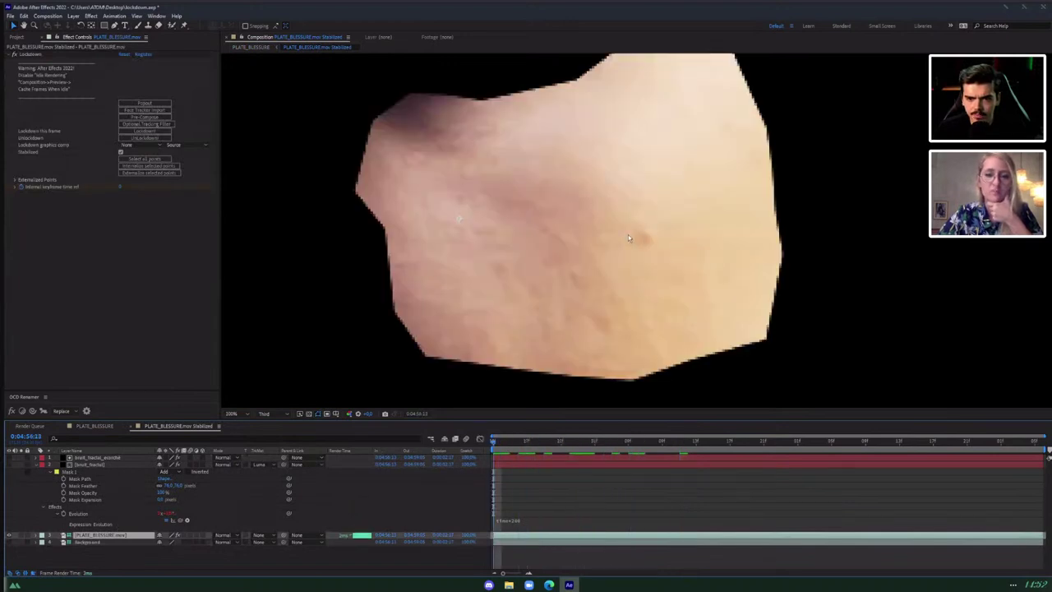
Paint out the mole on the cheek of the PLATE_BLESSURE.mov layer with the Clone Stamp tool, sampling the skin next to it.
click(148, 26)
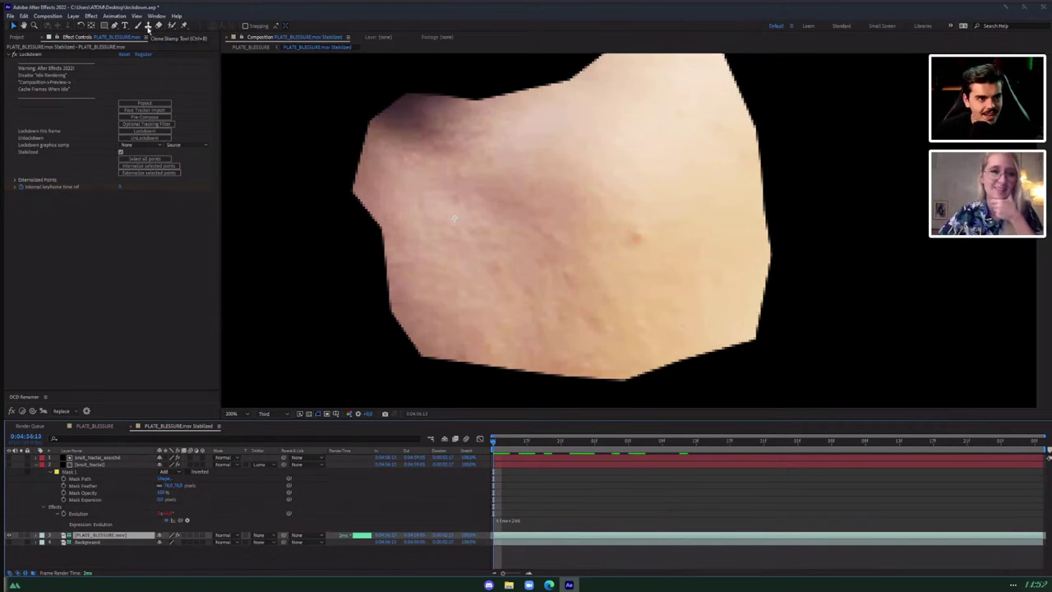
double_click(87, 536)
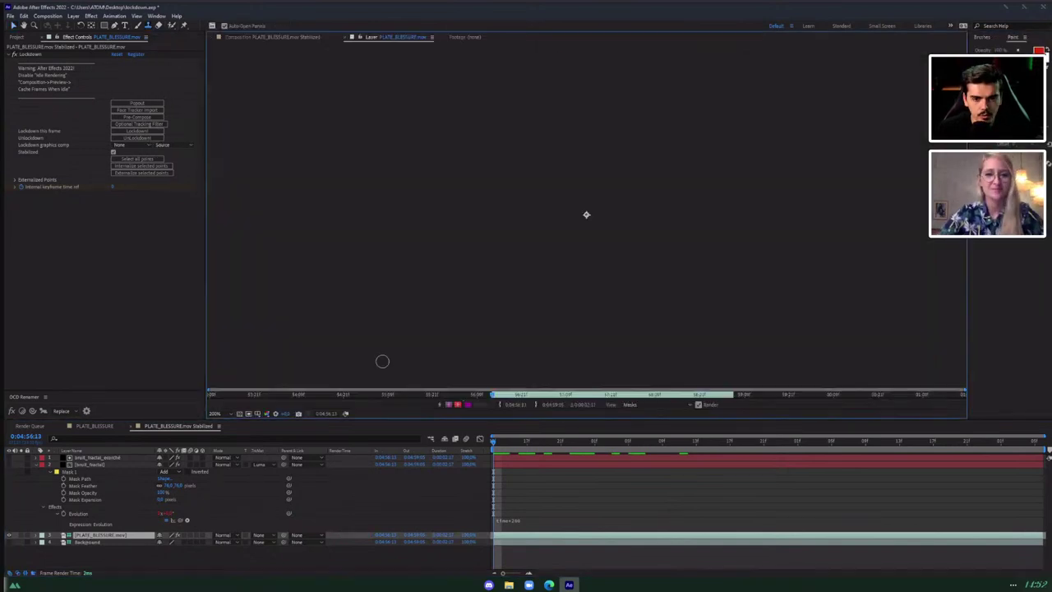
scroll(628, 253, up, 2)
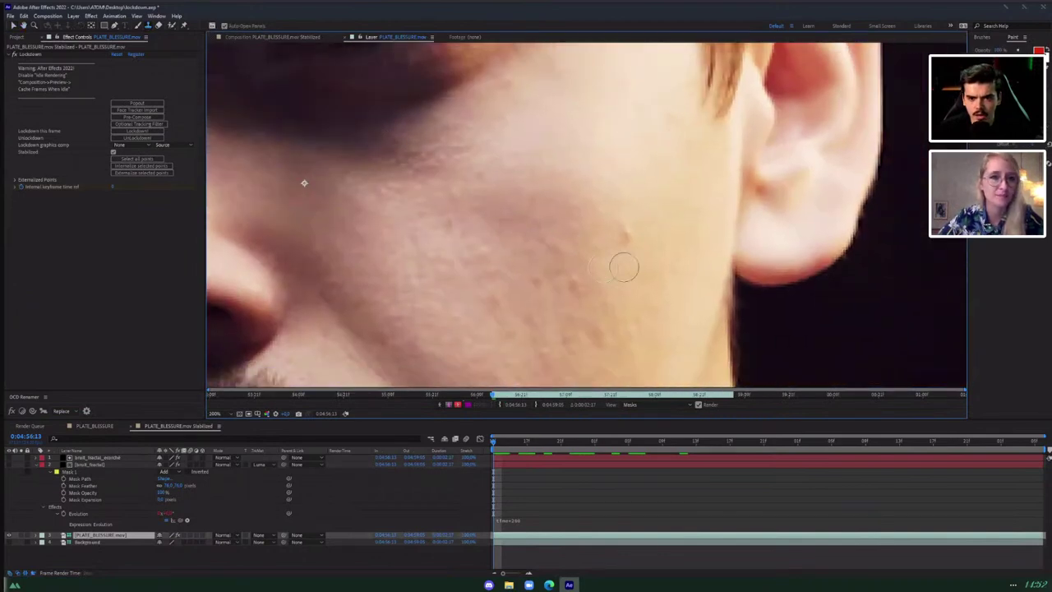
click(625, 231)
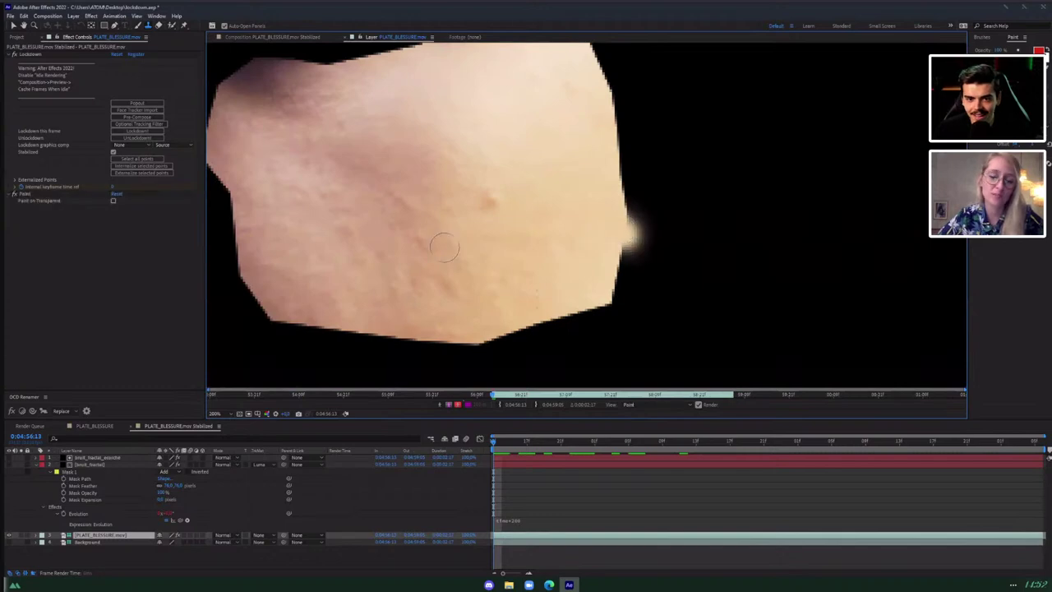
key(ctrl+z)
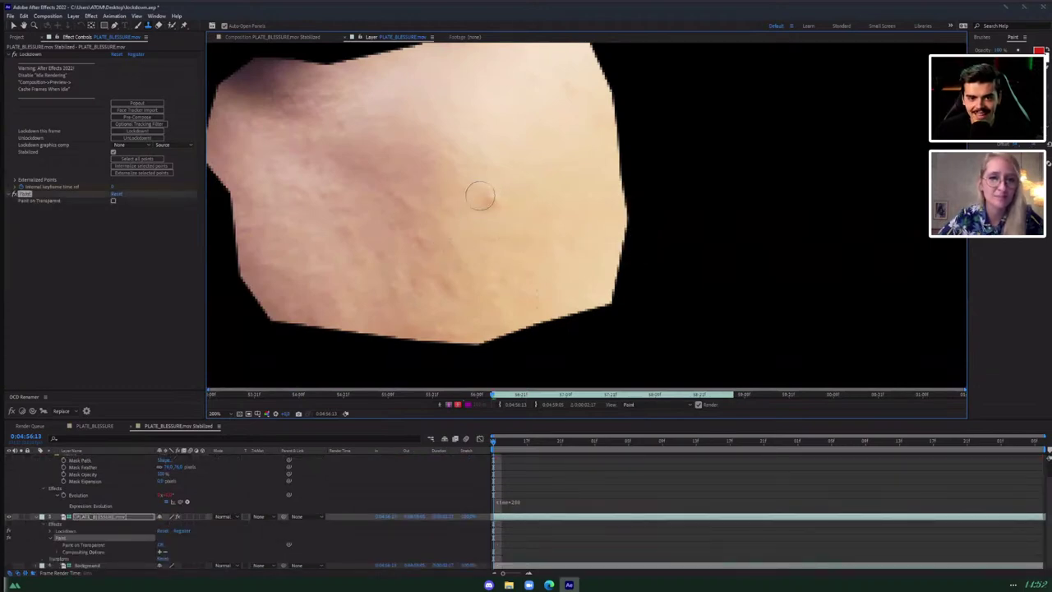
alt+click(463, 185)
mouse_move(489, 187)
mouse_down()
mouse_move(525, 254)
mouse_move(487, 206)
mouse_up()
key(ctrl+z)
click(494, 200)
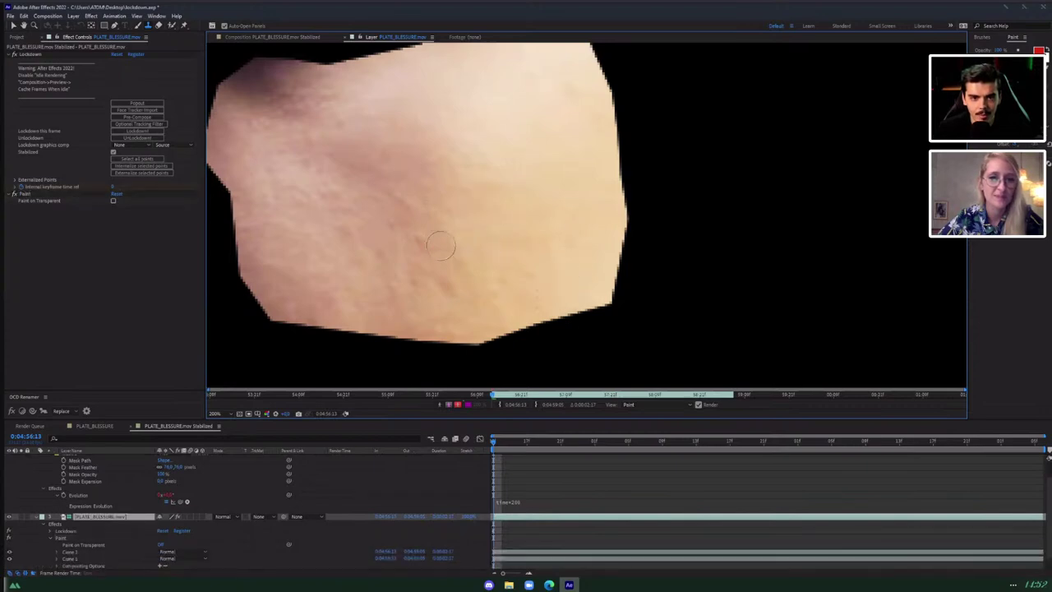
Preview the retouched cheek in the PLATE_BLESSURE composition.
click(263, 40)
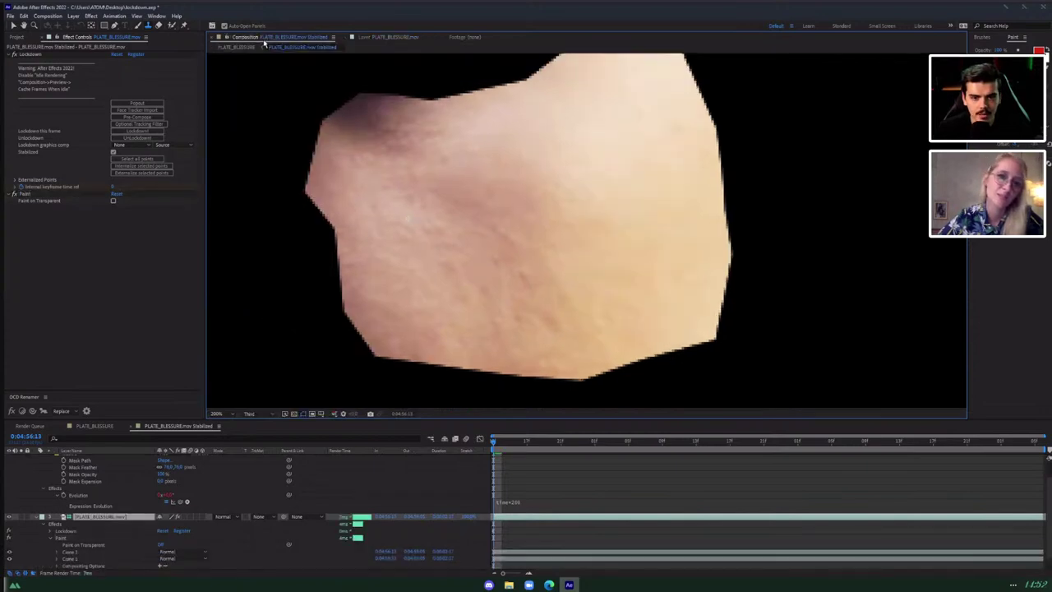
click(94, 426)
scroll(598, 333, up, 3)
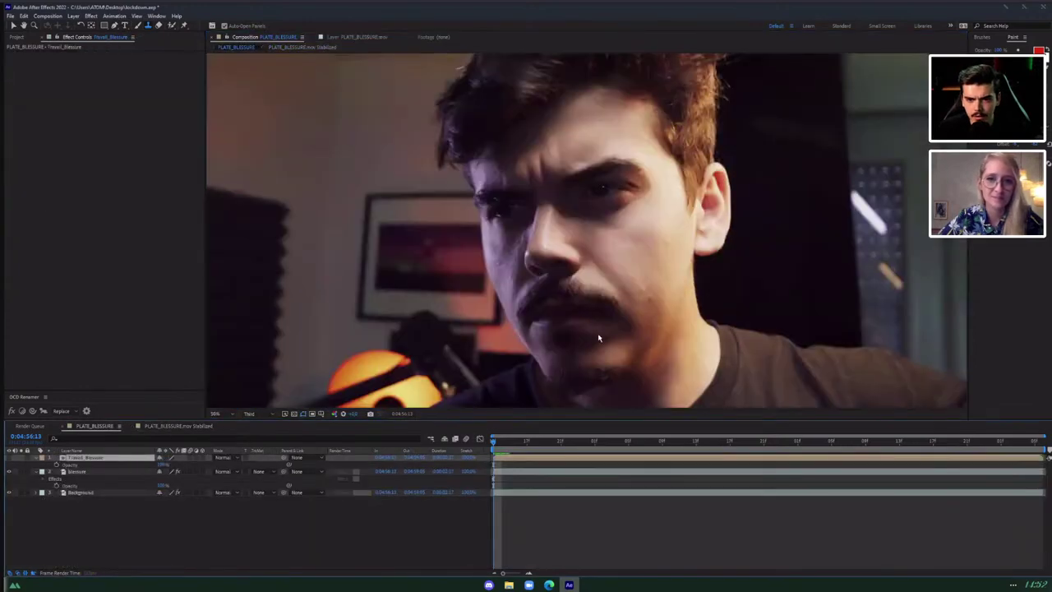
key(space)
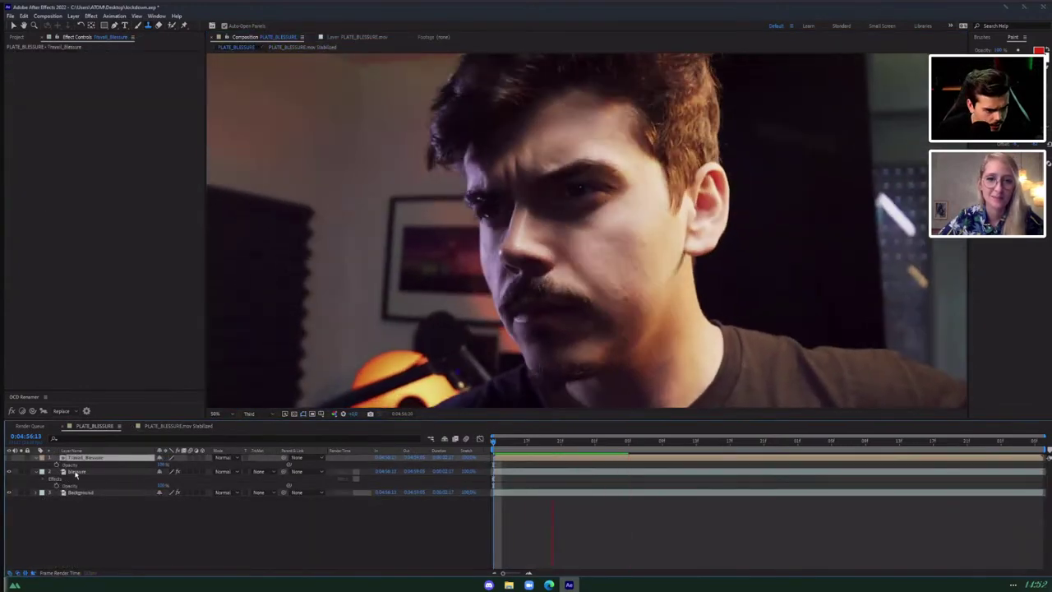
Go back to the stabilized composition and review the cloned patch up to 0:04:58:04, collapsing the bruit_fractal layer's properties.
click(76, 472)
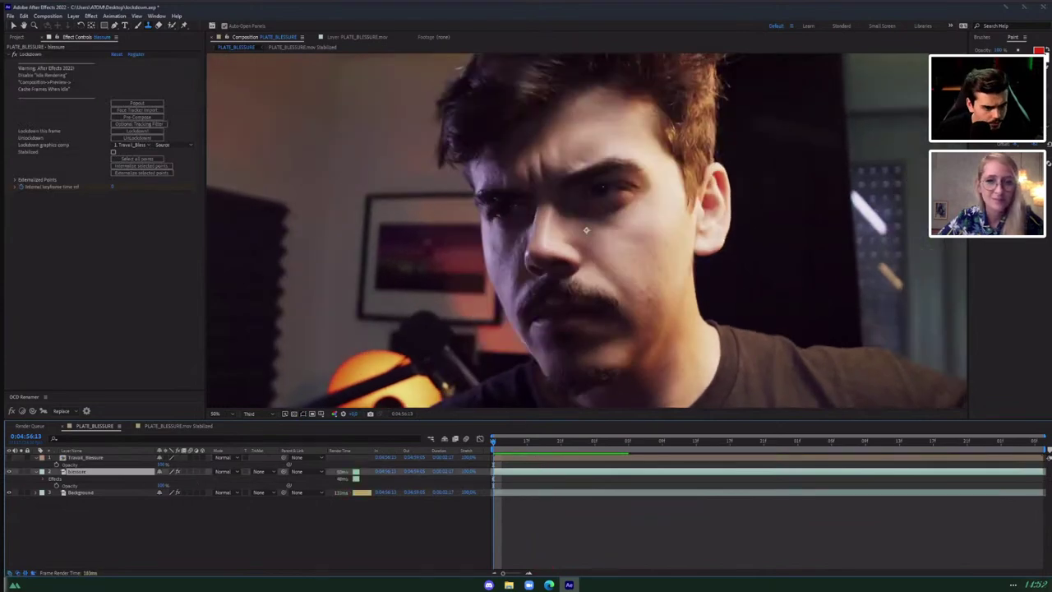
click(80, 458)
double_click(79, 459)
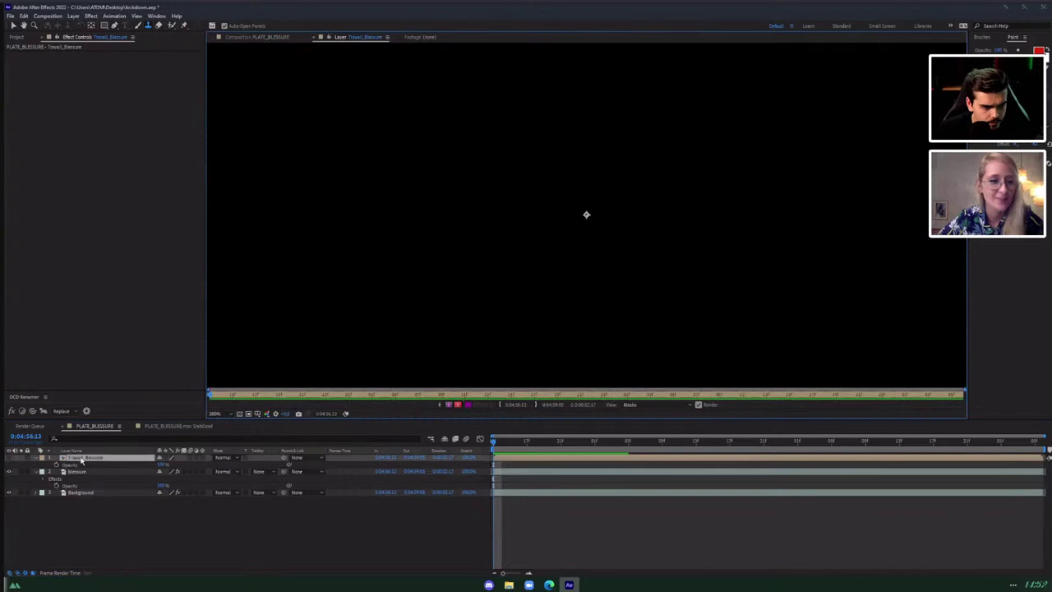
click(257, 37)
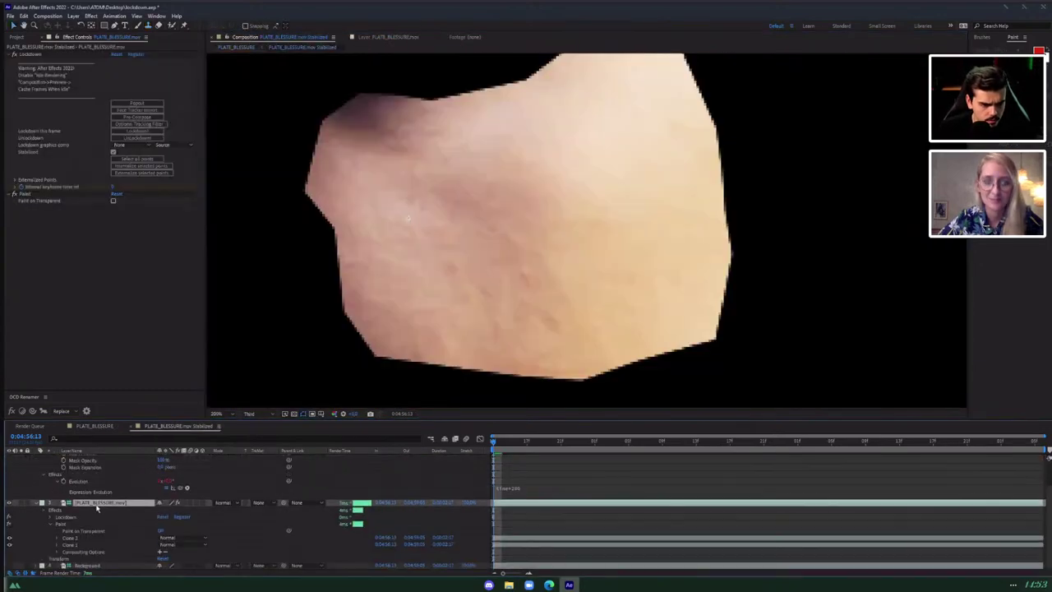
key(space)
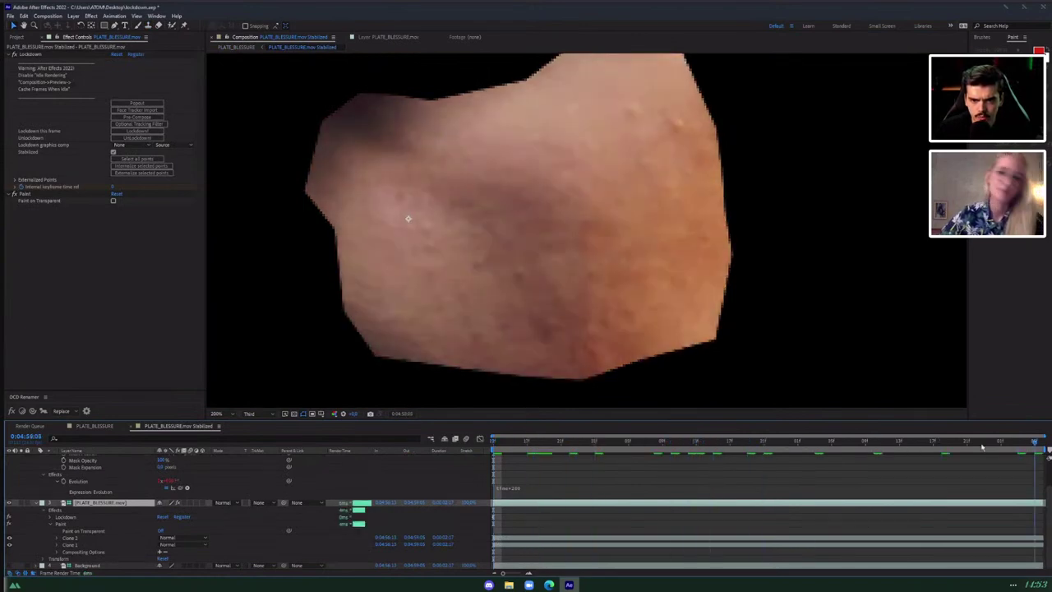
drag(875, 443, 823, 433)
scroll(172, 503, up, 1)
scroll(172, 503, up, 1)
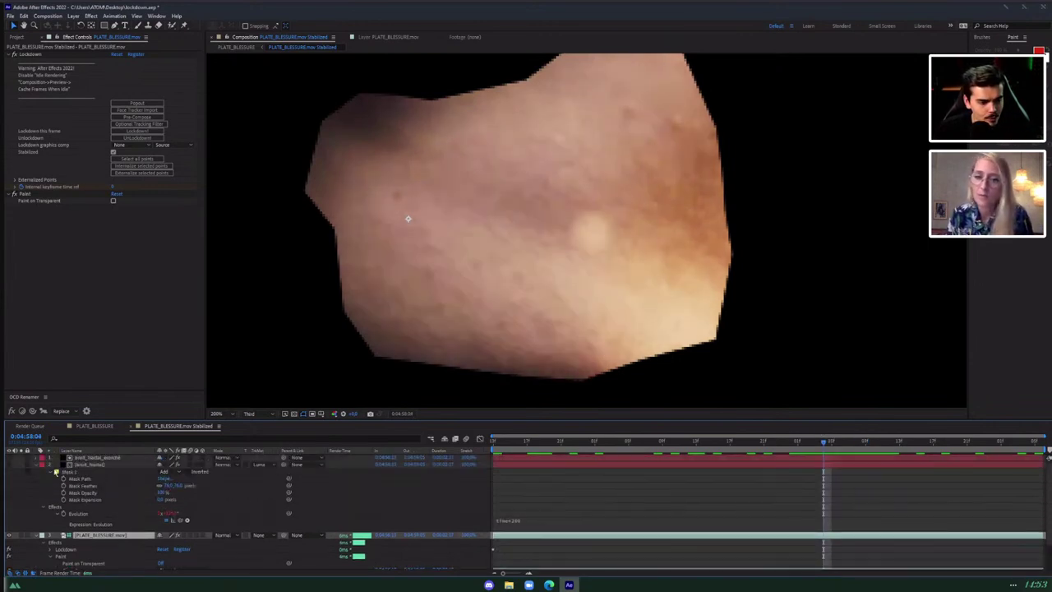
click(36, 465)
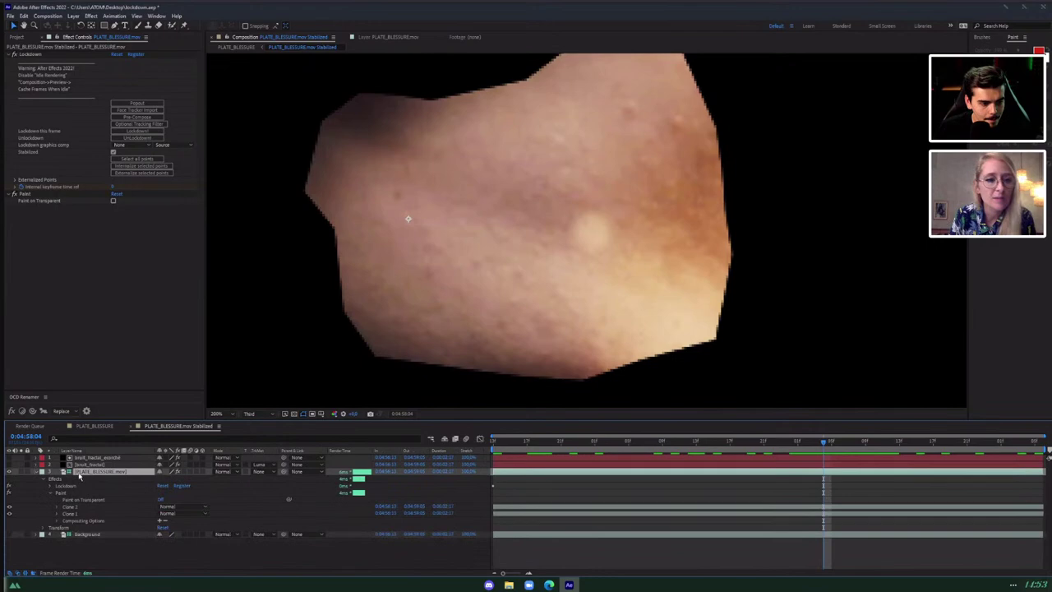
Compare the cheek with and without the blessure layer at 0:04:57:05 in the PLATE_BLESSURE composition.
click(97, 426)
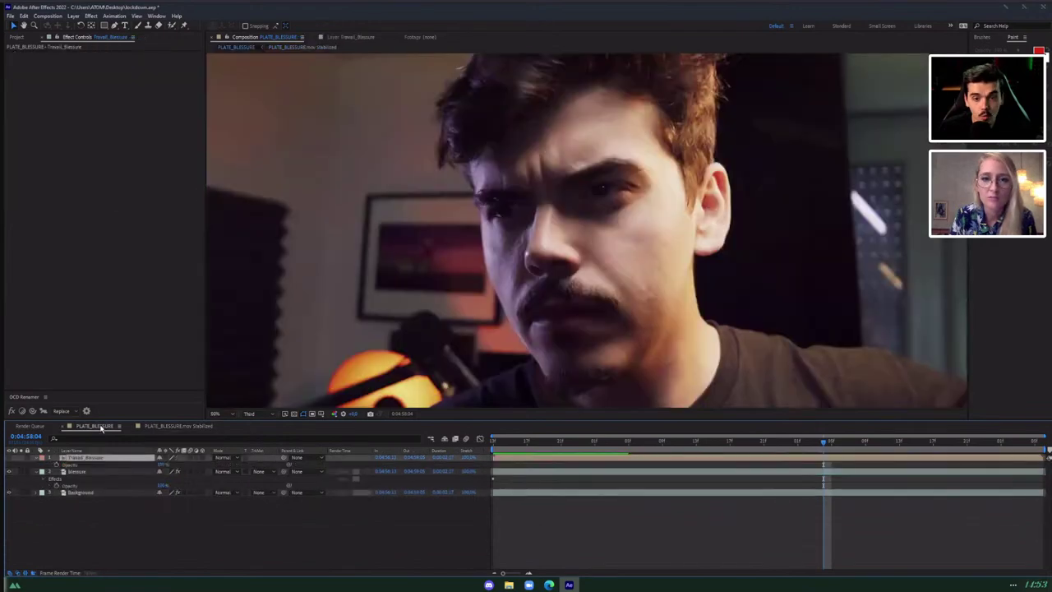
drag(781, 445, 628, 444)
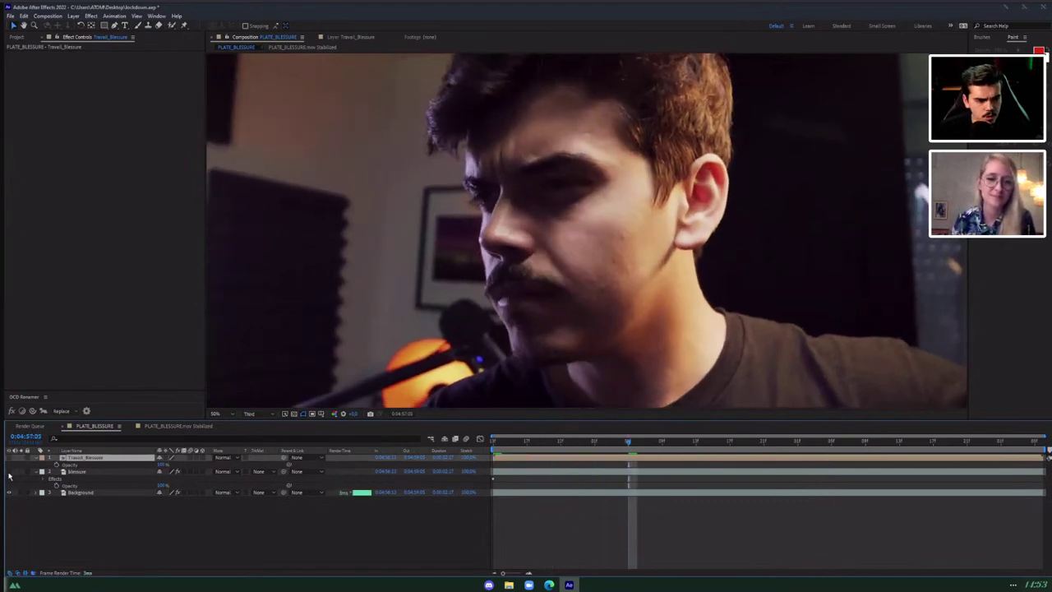
click(92, 472)
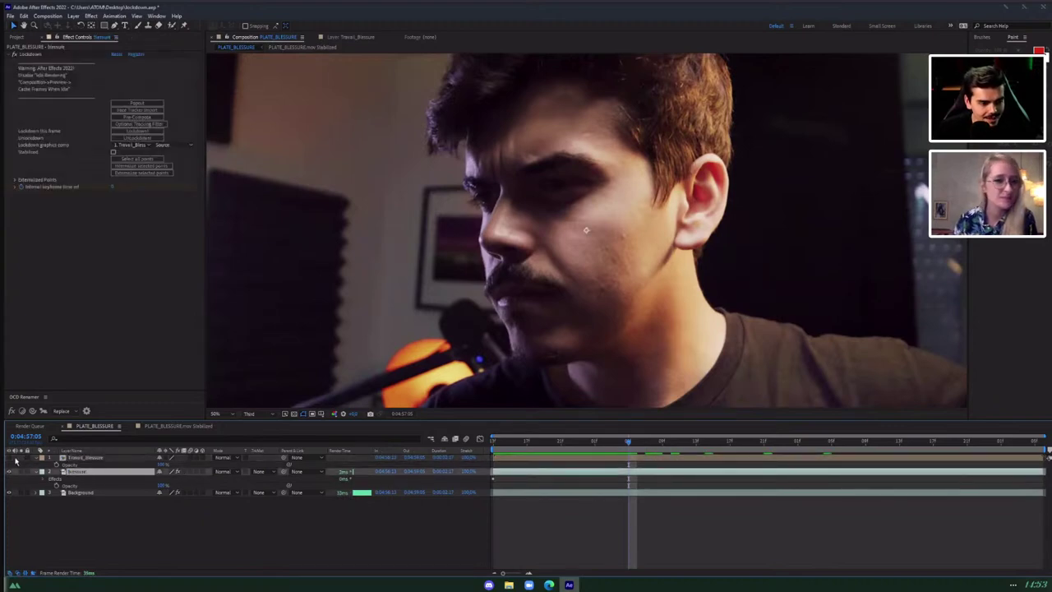
click(84, 464)
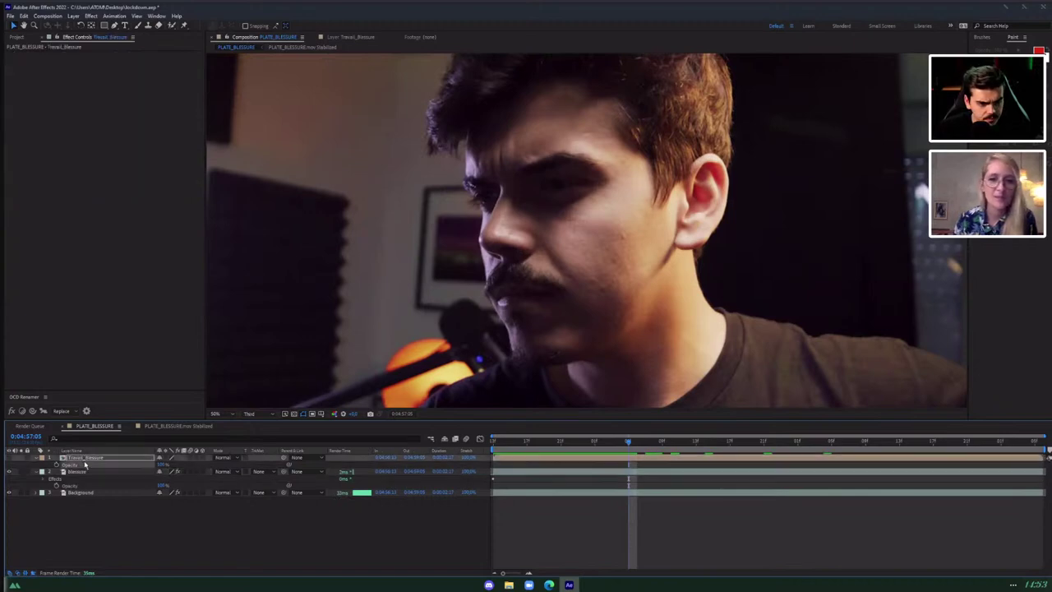
Review the cloned skin over time in the stabilized composition, and delete the Paint effect from the PLATE_BLESSURE.mov layer.
double_click(87, 463)
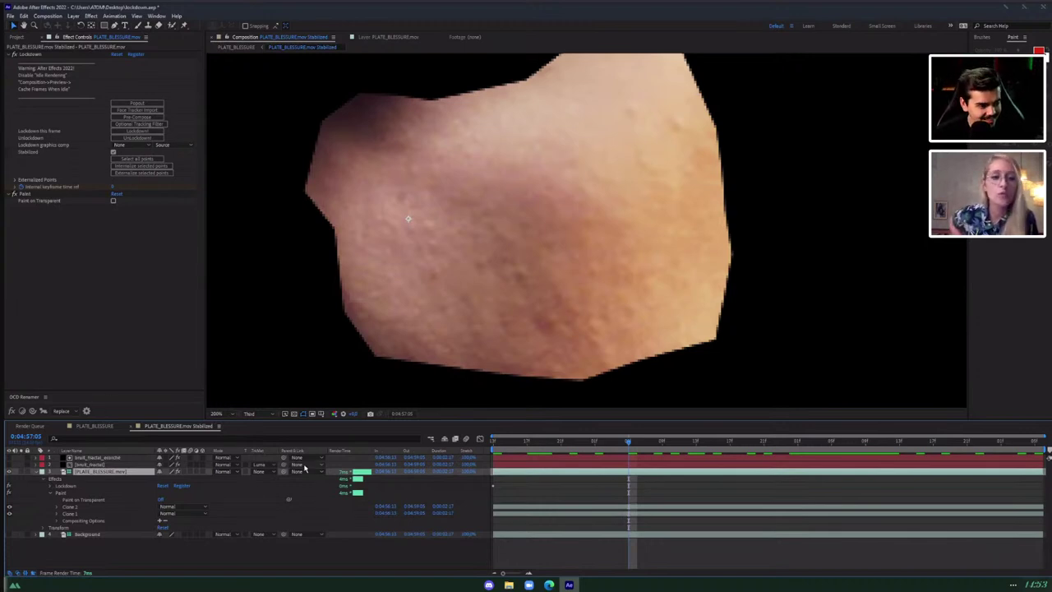
drag(541, 449, 810, 471)
key(space)
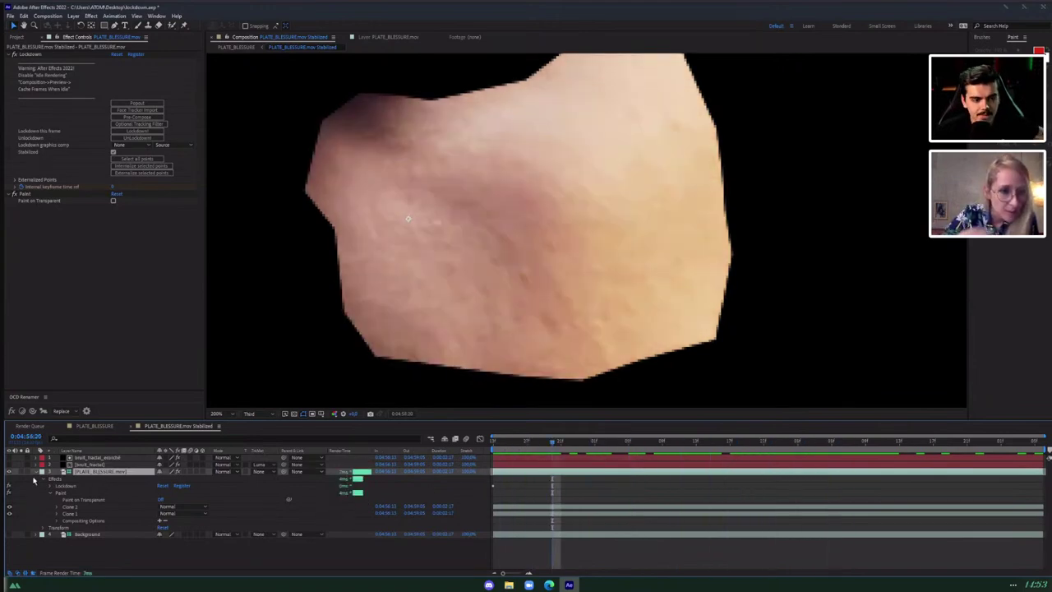
click(57, 481)
click(60, 493)
key(Delete)
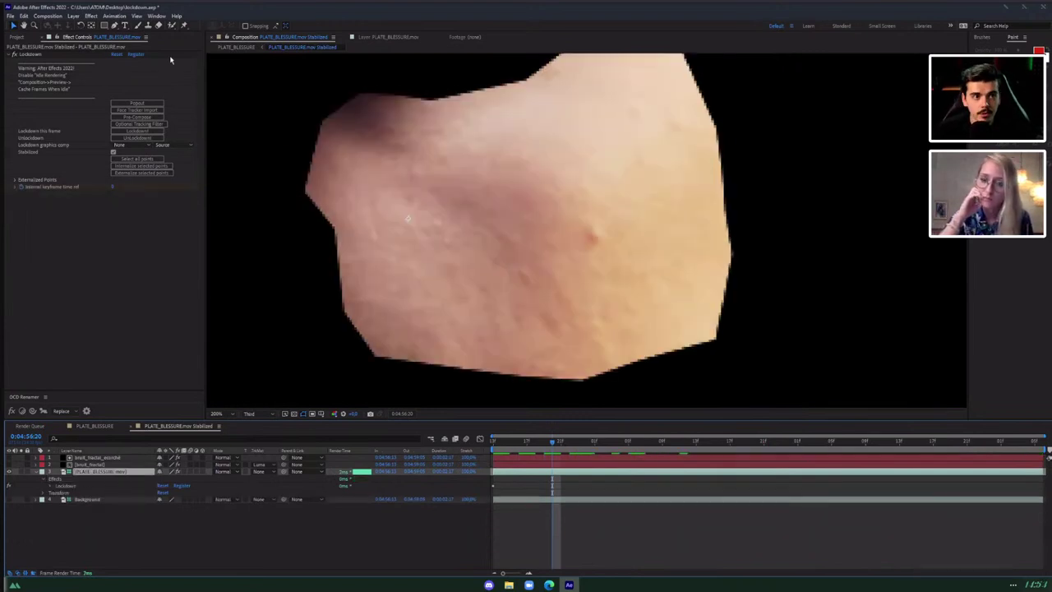
Add a first name as a text layer on the stabilized cheek, scaled down, tilted slightly to follow the skin and coloured black.
click(125, 26)
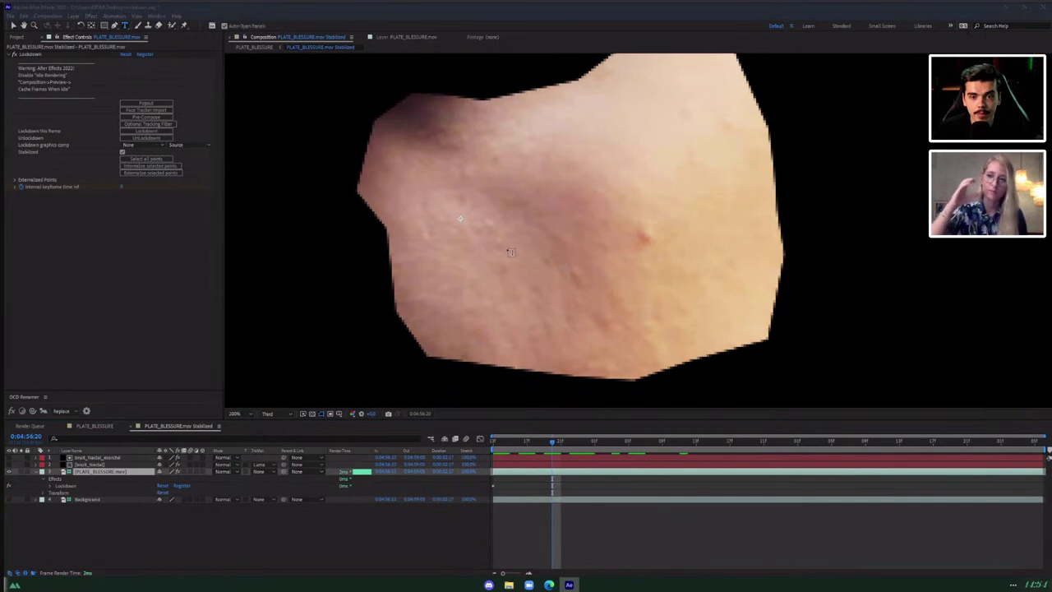
click(506, 250)
text(Pauline)
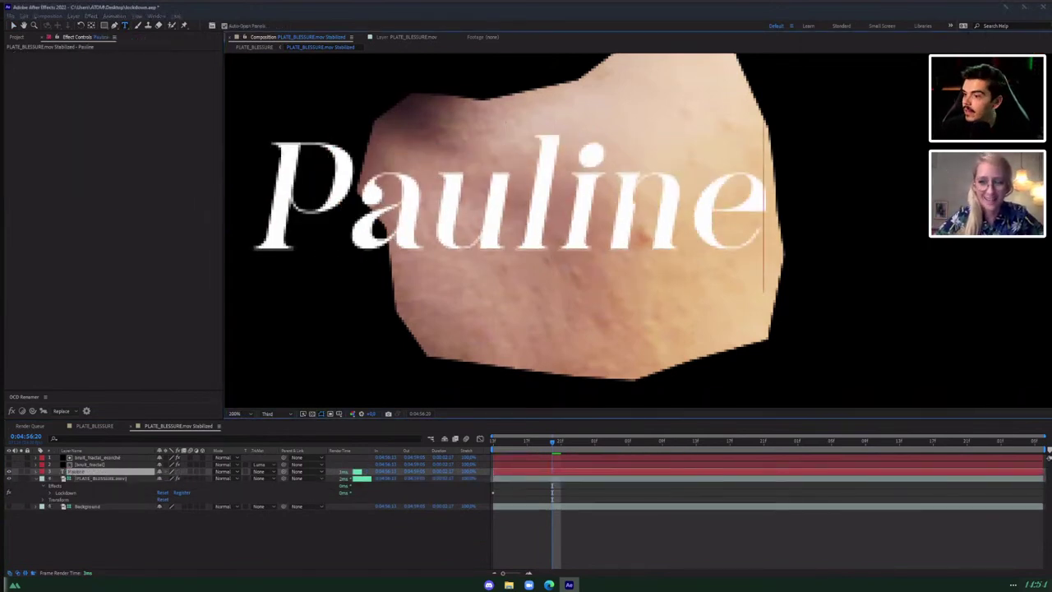
drag(759, 194, 686, 224)
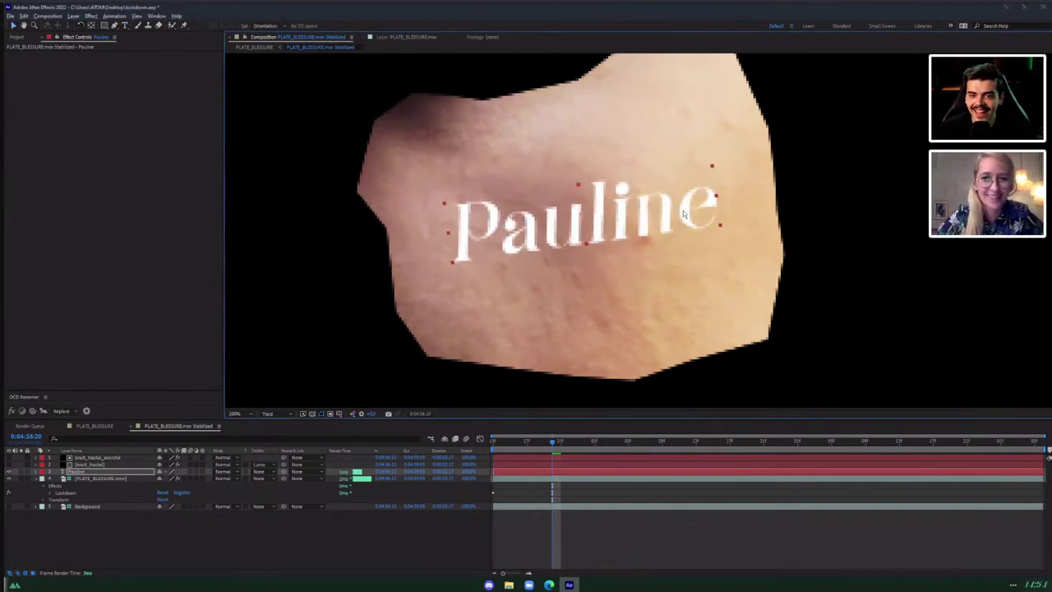
double_click(686, 214)
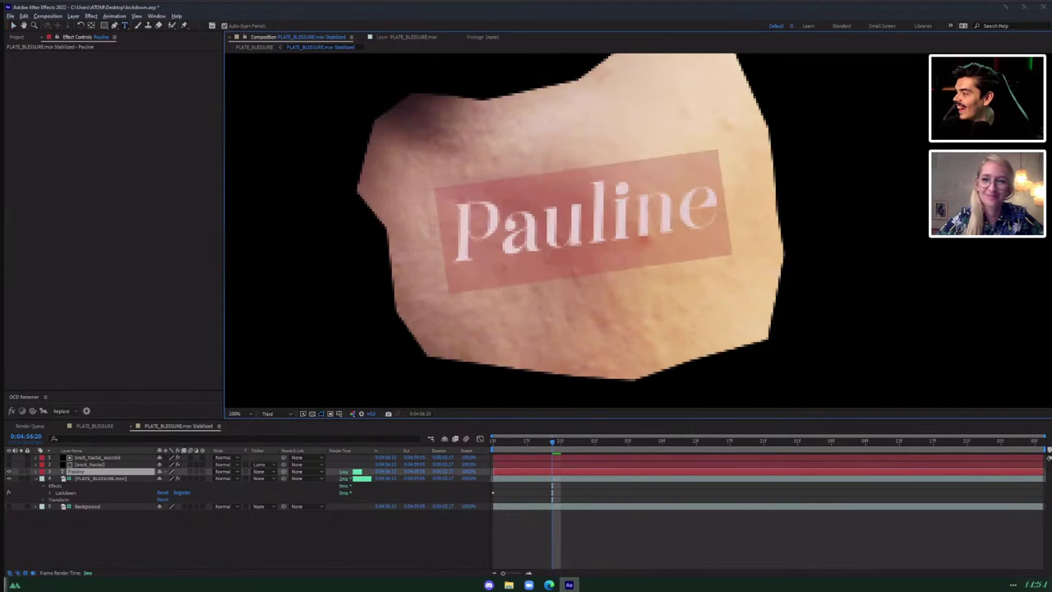
key(Escape)
Preview the tracked text on the cheek in the PLATE_BLESSURE composition and scrub through the shot.
click(94, 426)
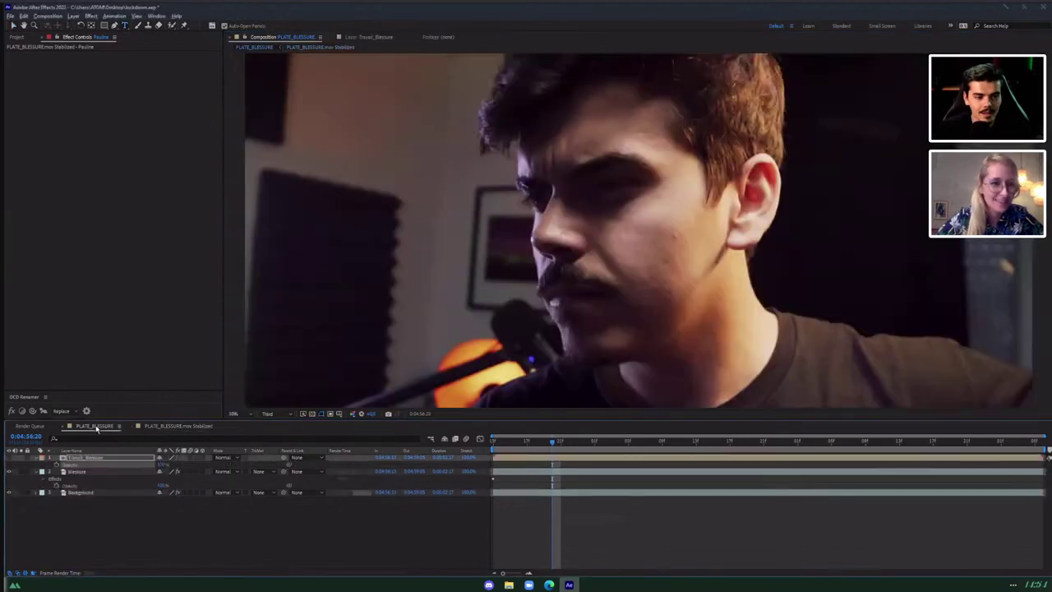
key(space)
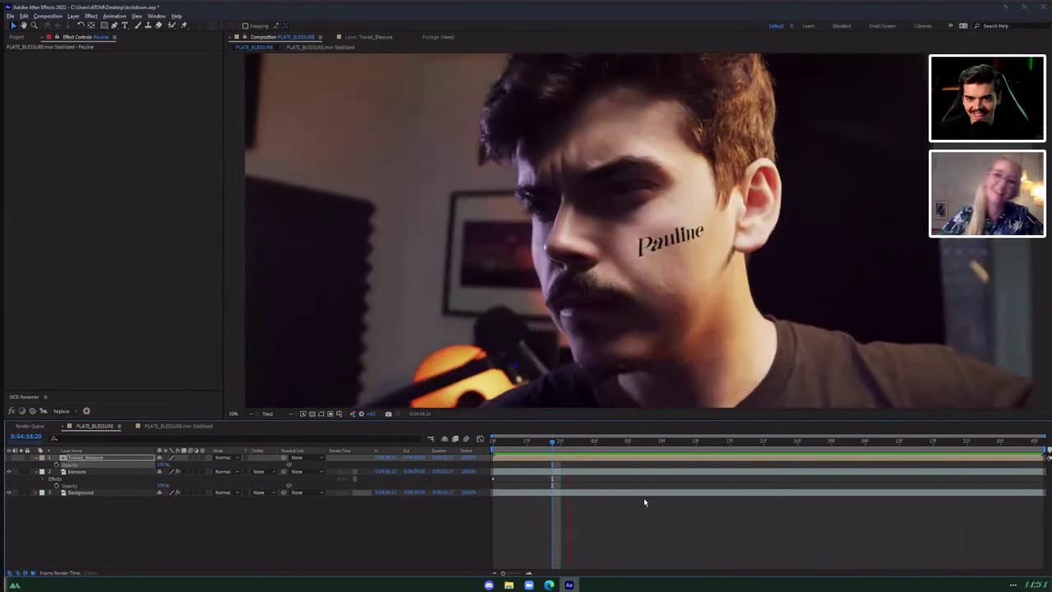
drag(573, 443, 924, 479)
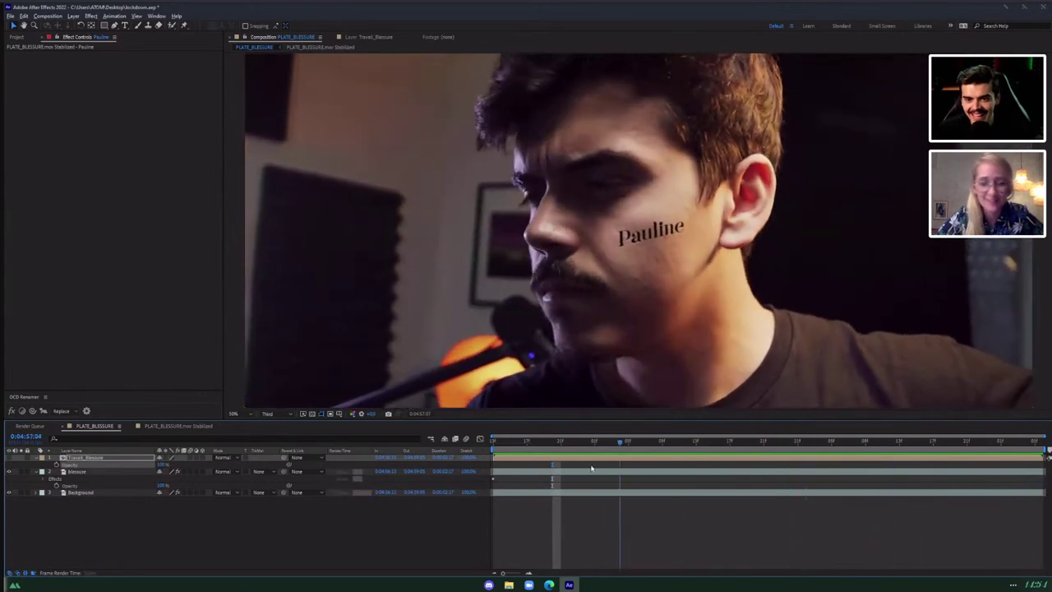
Delete the text layer from the stabilized composition.
click(173, 426)
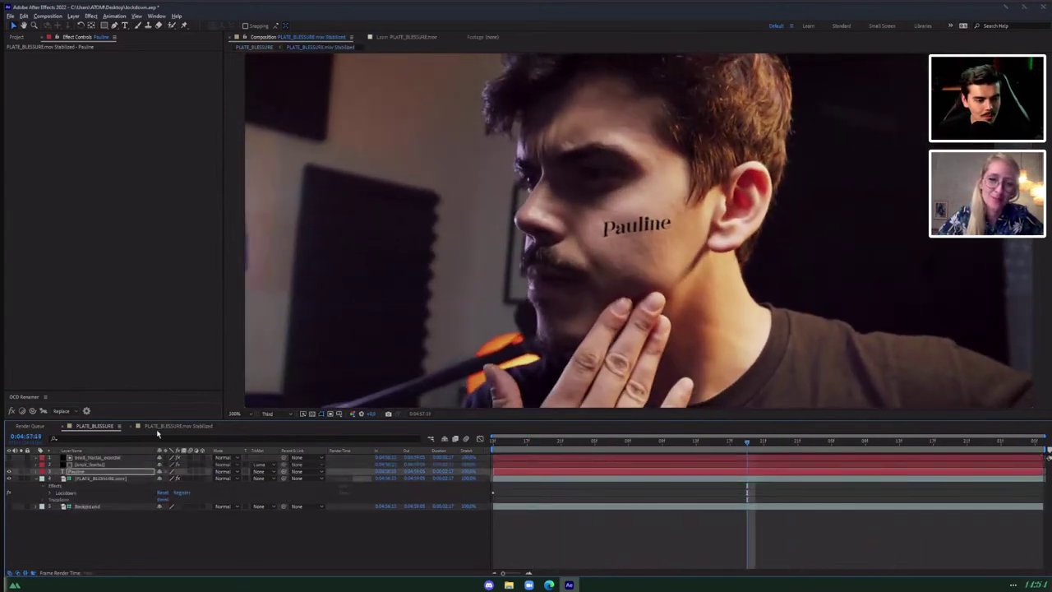
click(91, 472)
key(Delete)
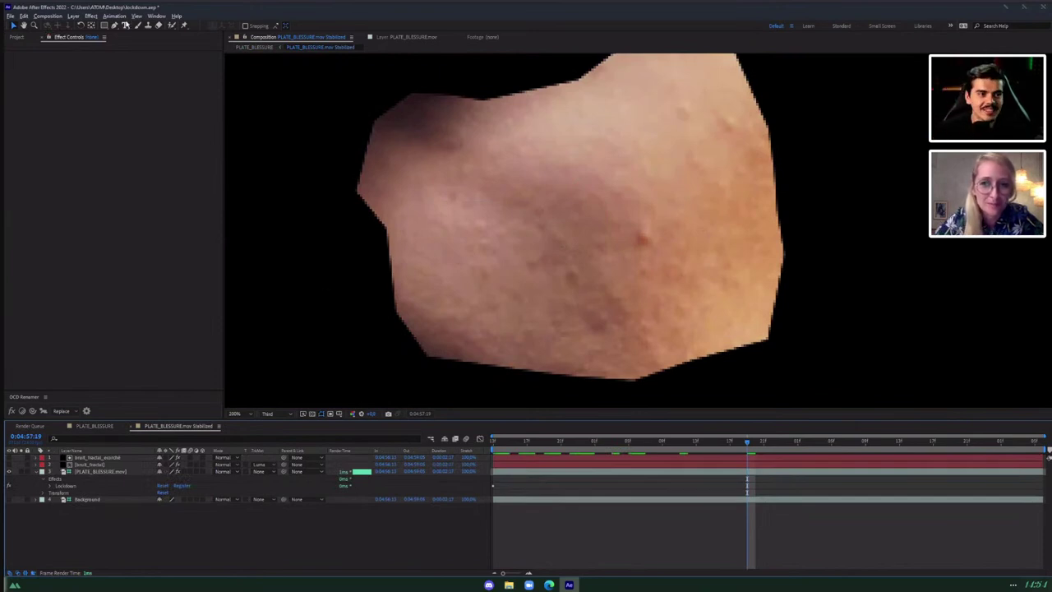
Create a black solid masked as a teardrop on the upper part of the stabilized cheek, and preview it in the PLATE_BLESSURE composition.
click(74, 16)
mouse_move(124, 25)
click(231, 37)
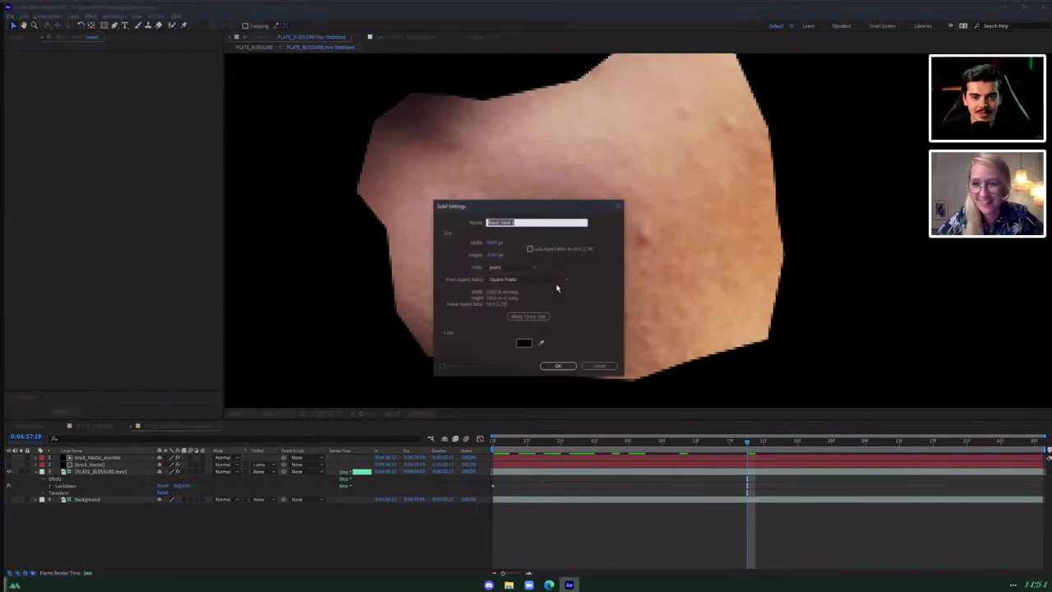
click(558, 366)
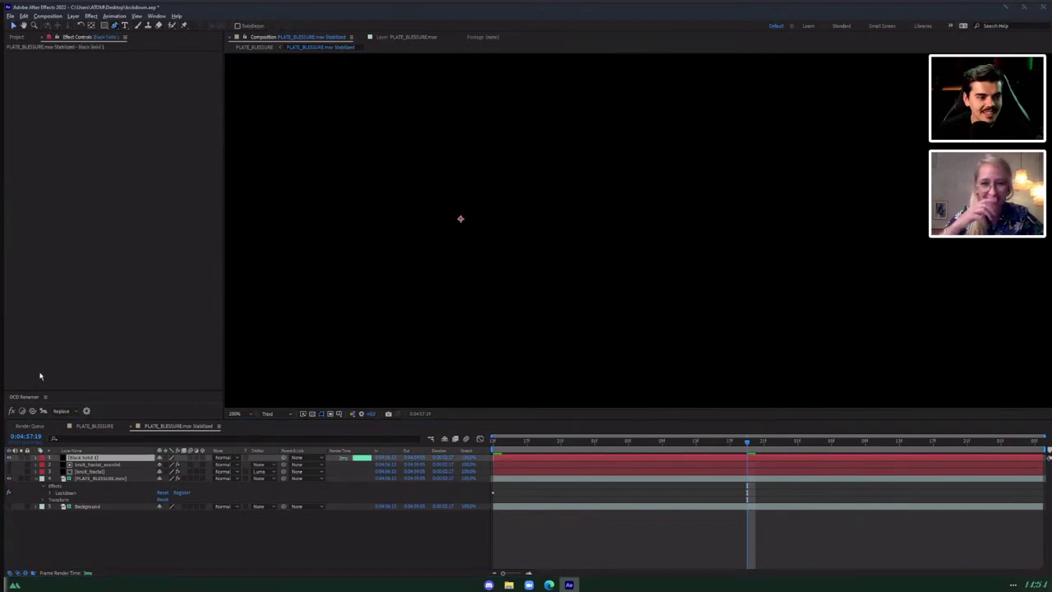
click(10, 458)
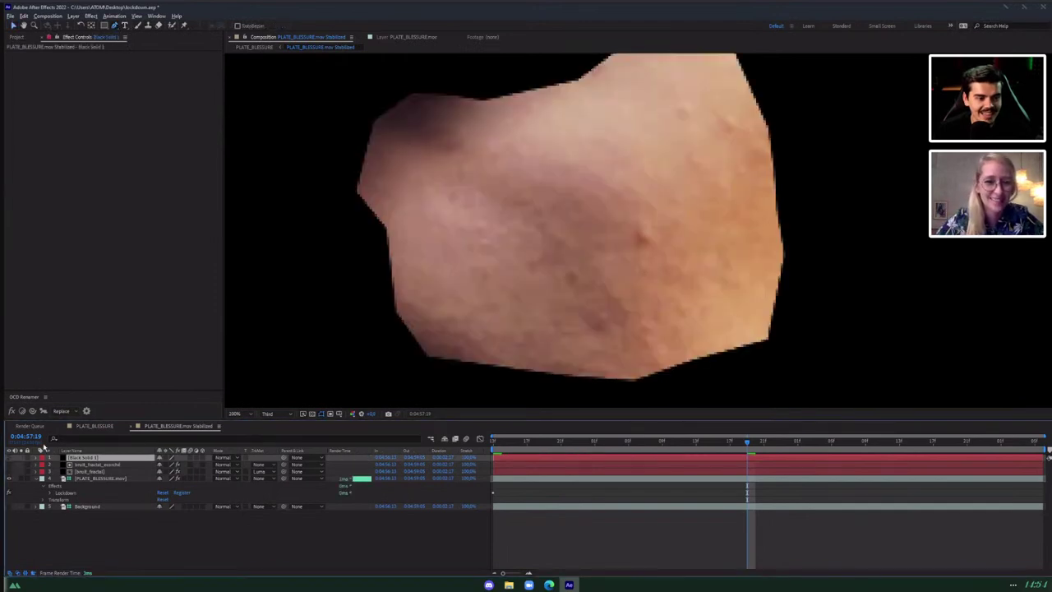
click(457, 130)
drag(453, 176, 501, 185)
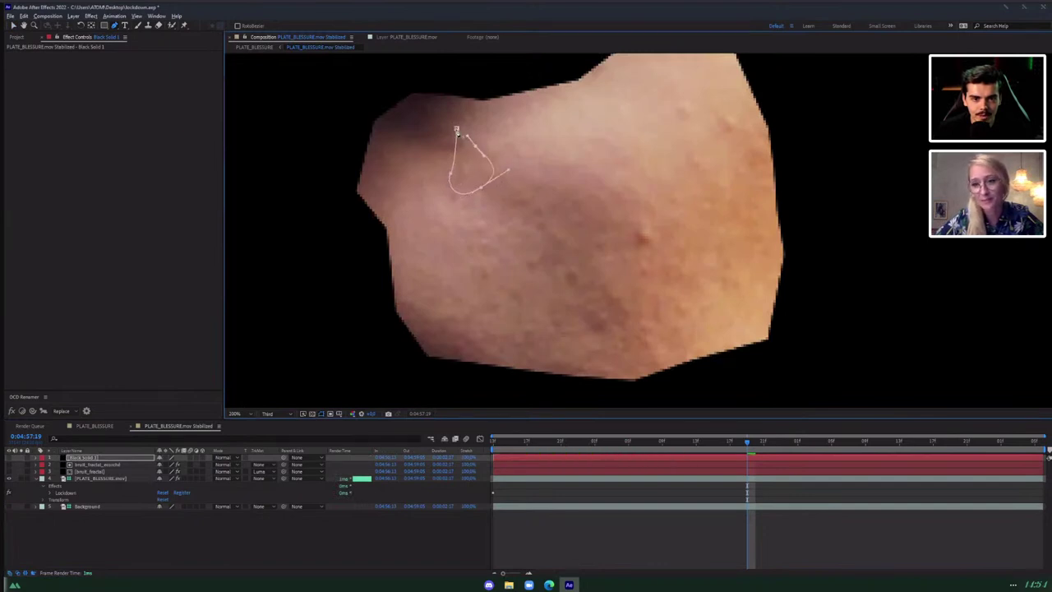
click(456, 130)
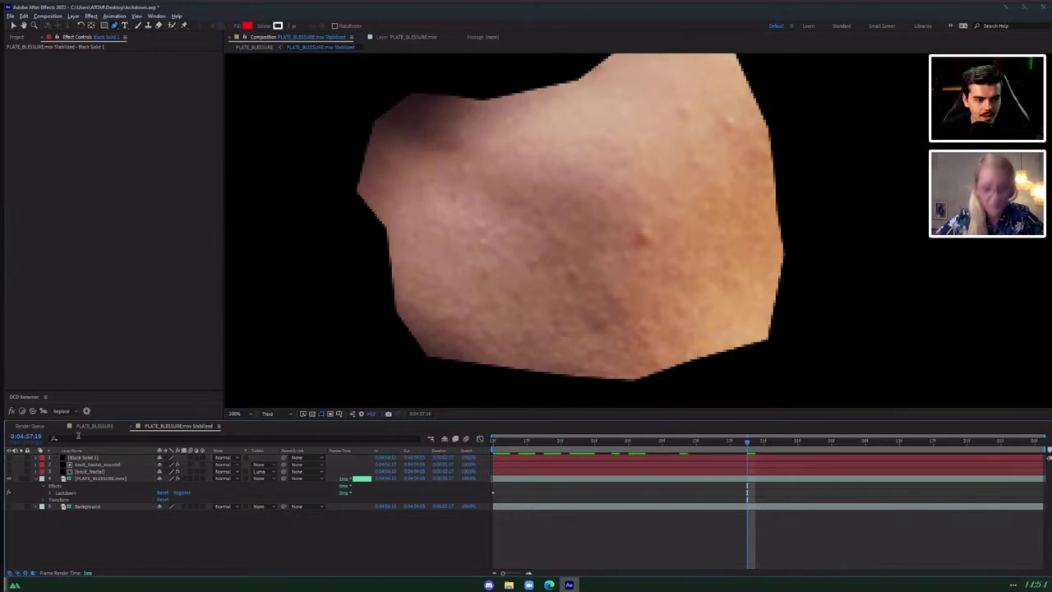
click(106, 427)
key(space)
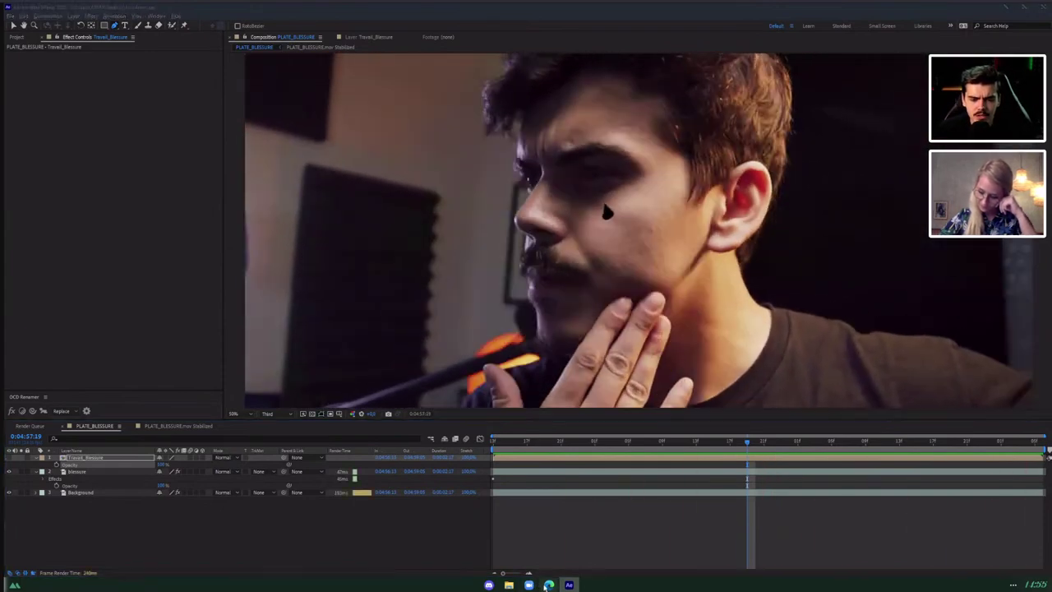
Switch to the browser, select the address of the "Lockdown + FaceApp after effects tutorial" video and pause its playback.
mouse_move(550, 585)
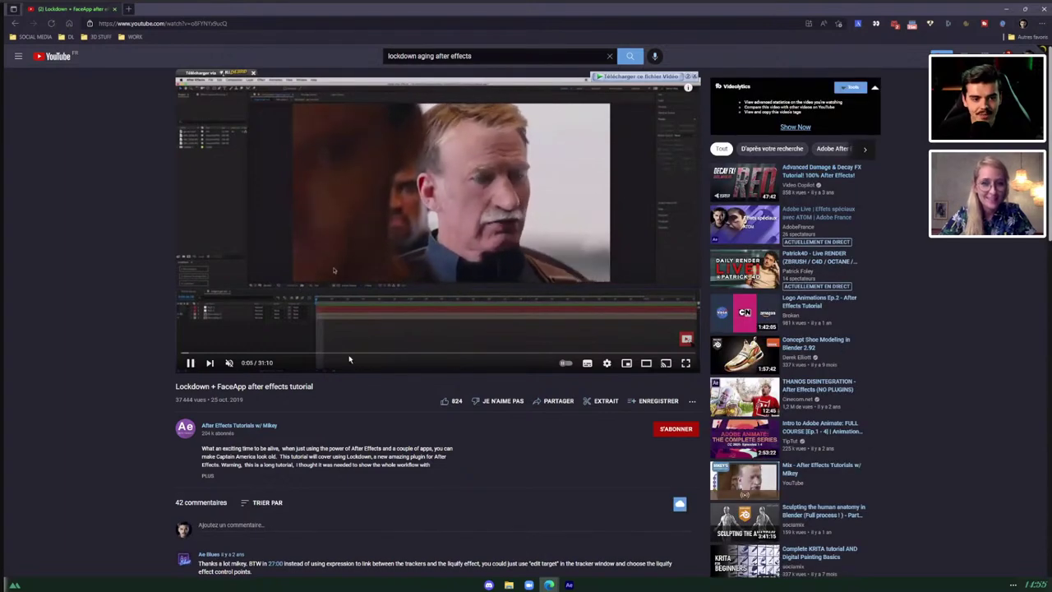
key(ctrl+l)
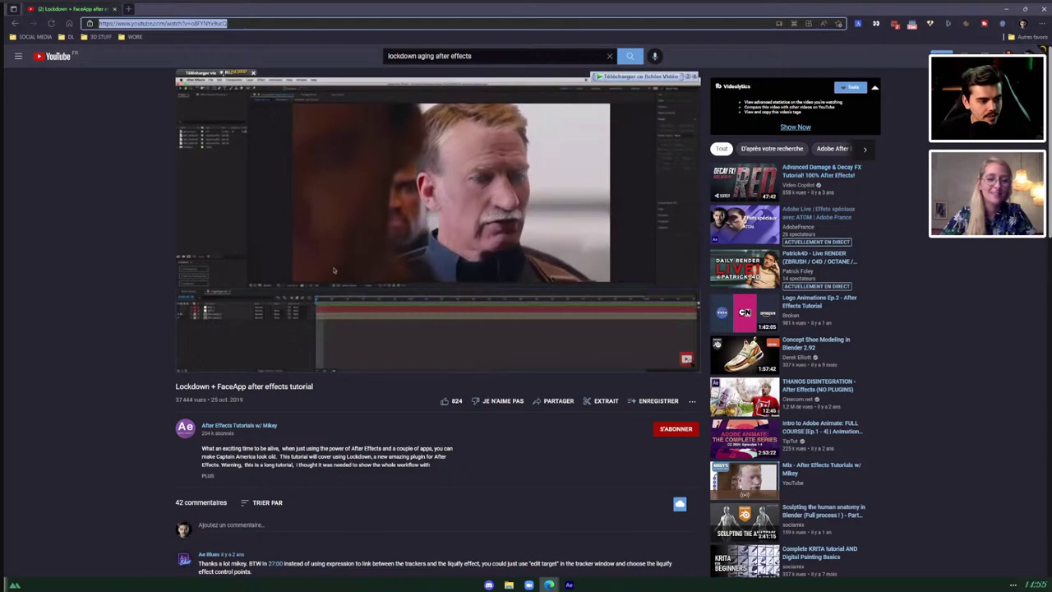
key(alt+Tab)
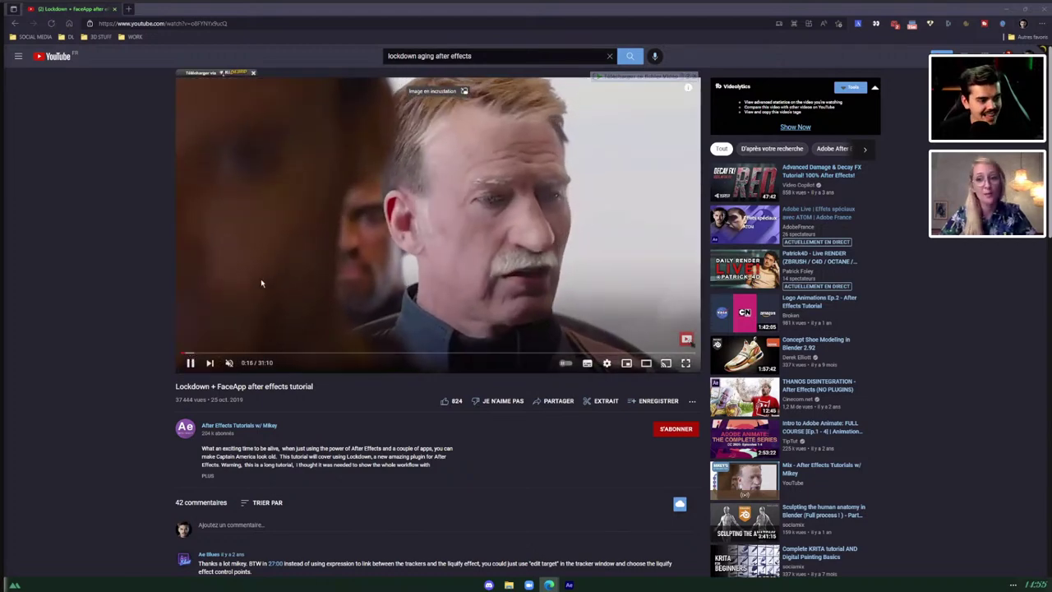
click(271, 285)
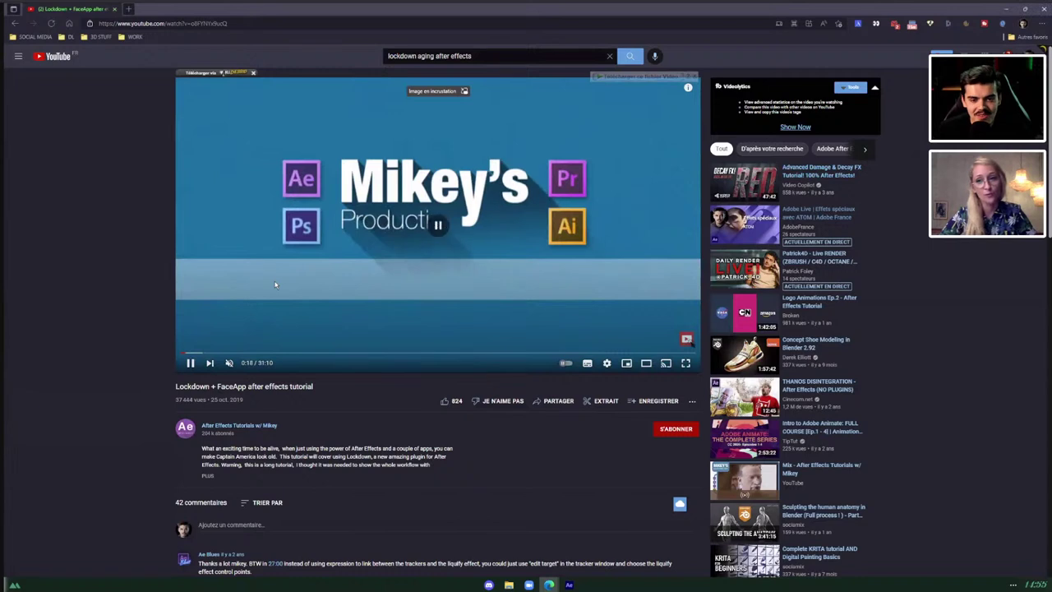
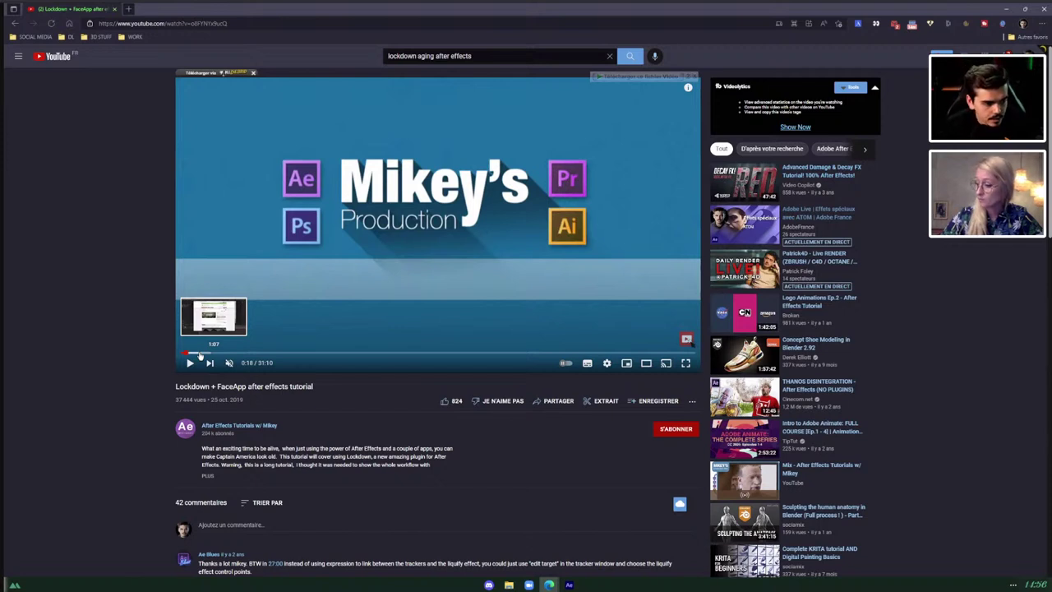
Return to After Effects, hide the blessure layer and raise the Background's CC Glass Height to about 72 and its Softness to about 22.
click(569, 584)
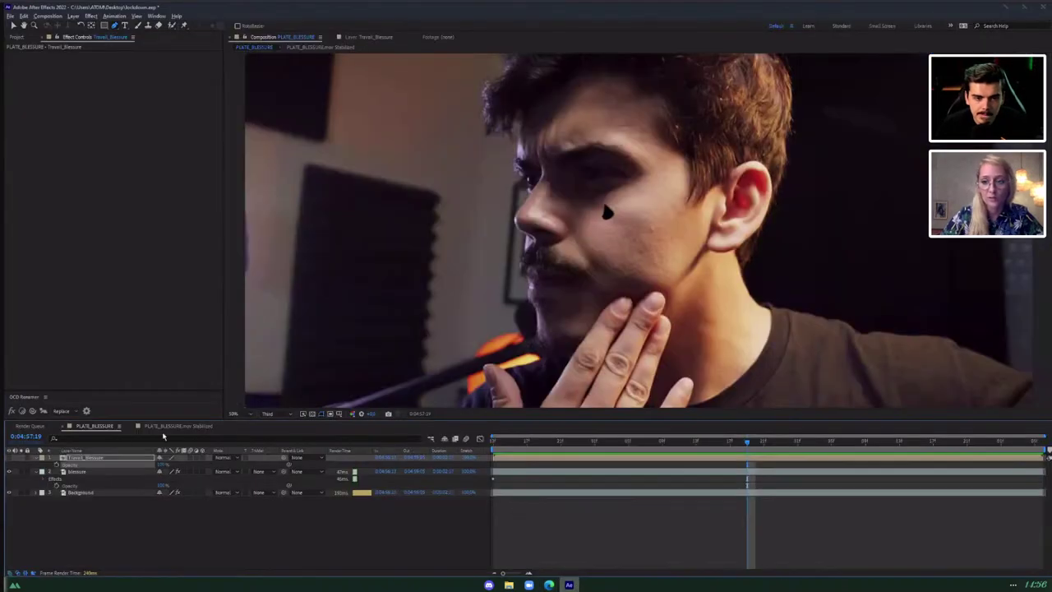
click(121, 493)
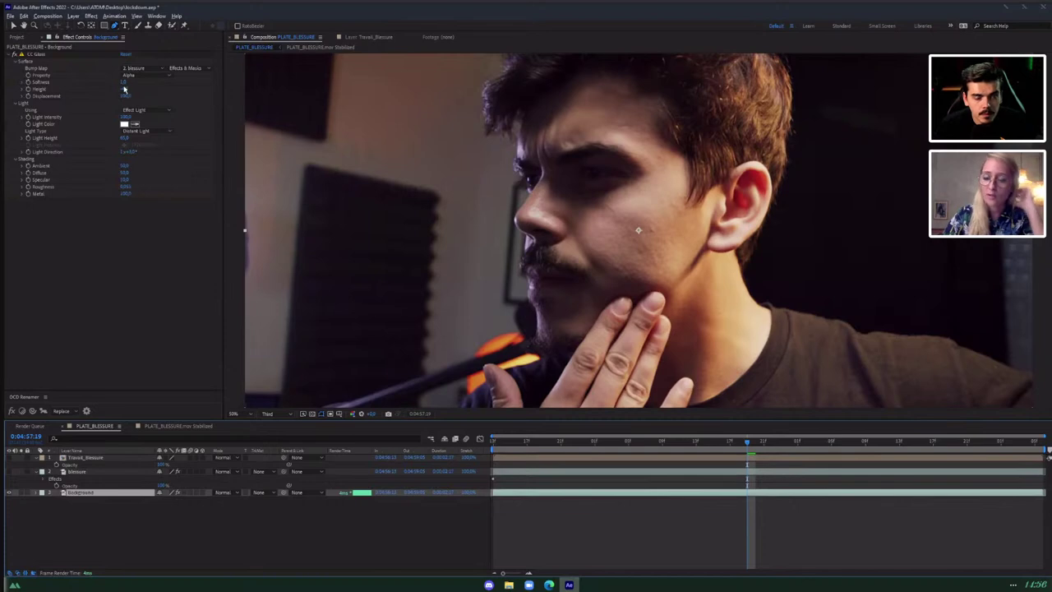
click(160, 89)
drag(125, 89, 153, 89)
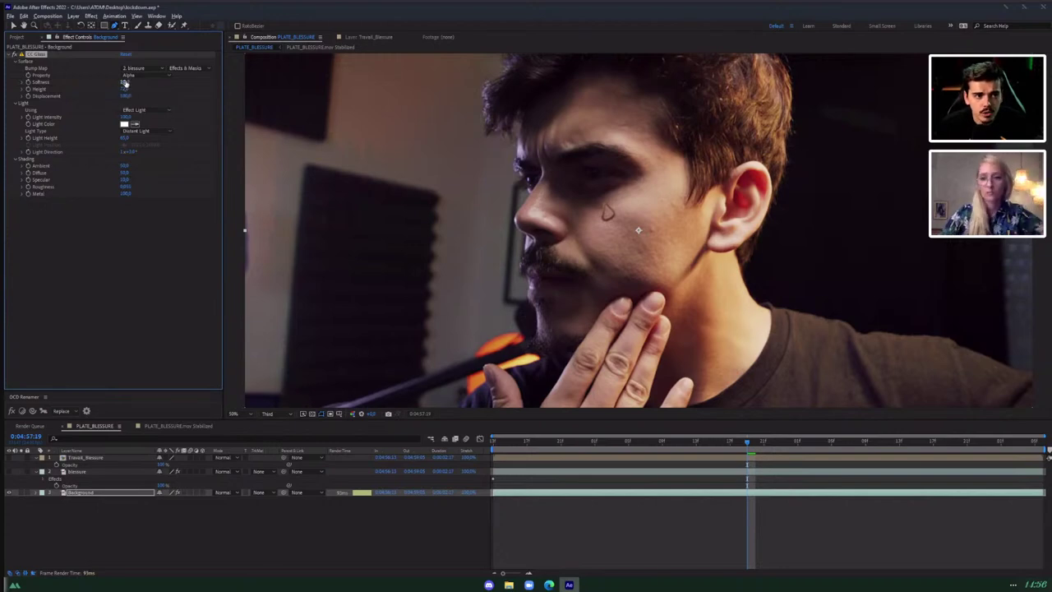
drag(125, 83, 183, 84)
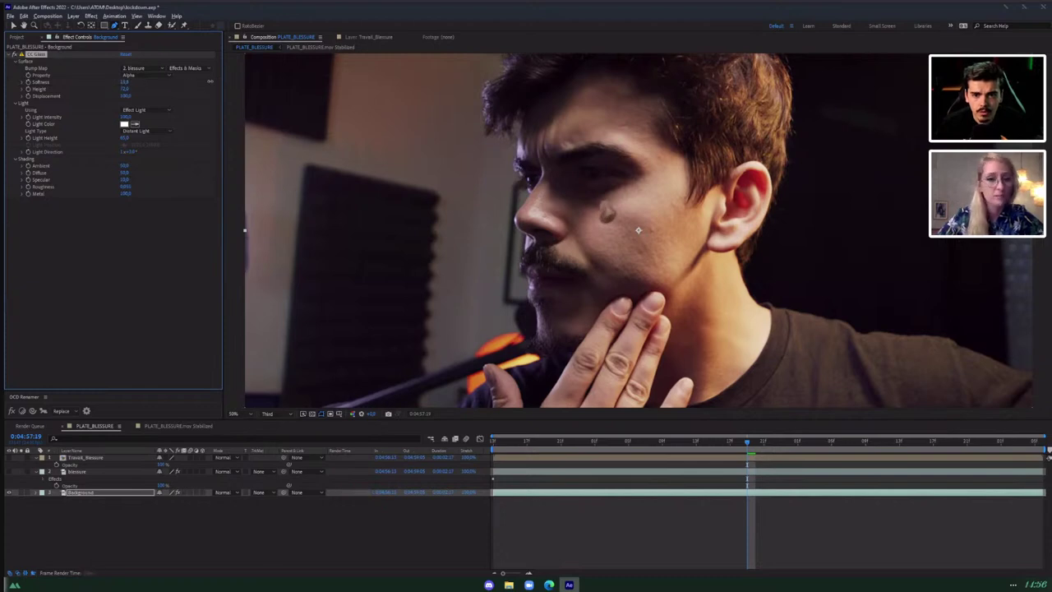
key(period)
Keyframe the teardrop solid's Position so it slides from the pimple at the first frame to its original spot at 0:04:57:19.
click(172, 426)
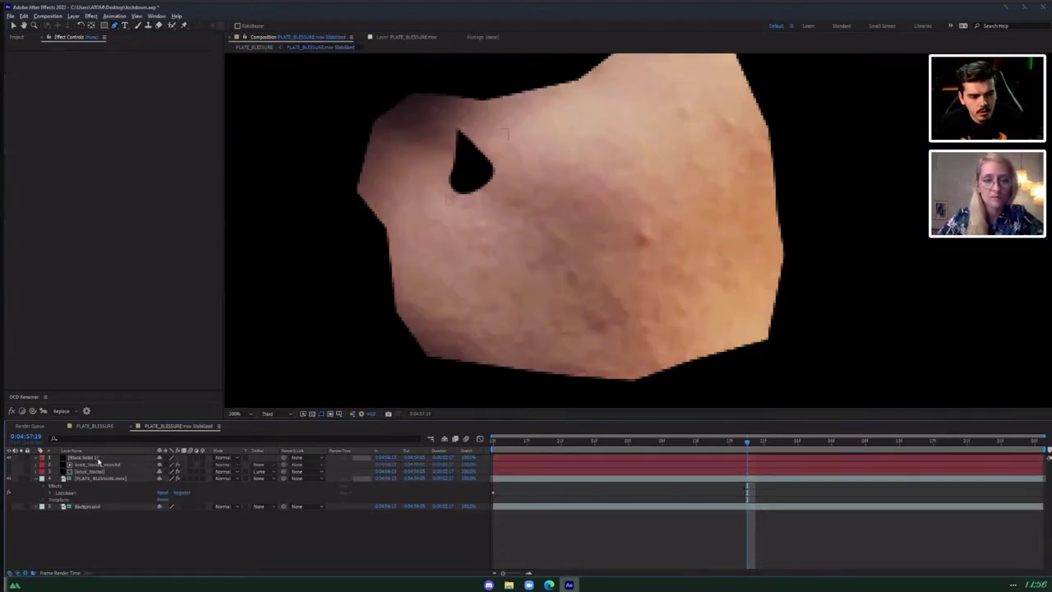
click(95, 457)
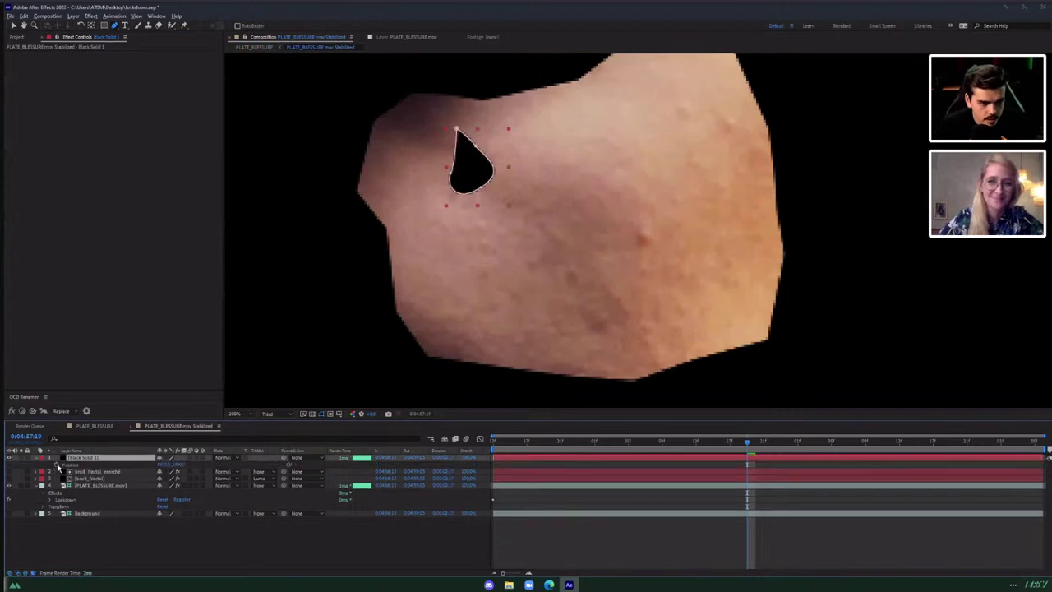
key(Home)
key(v)
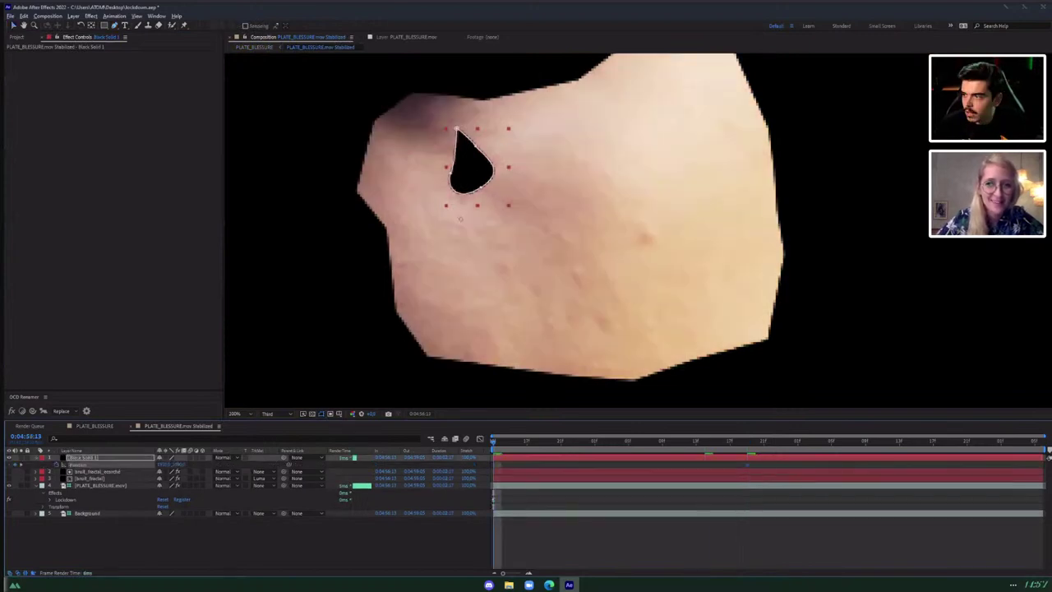
drag(476, 181, 649, 246)
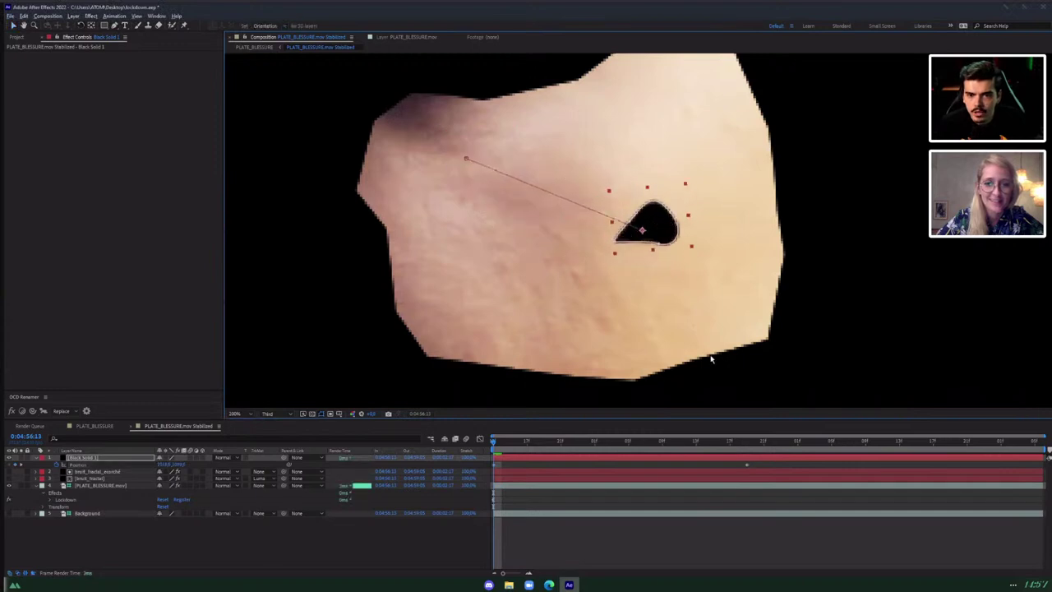
drag(524, 442, 646, 442)
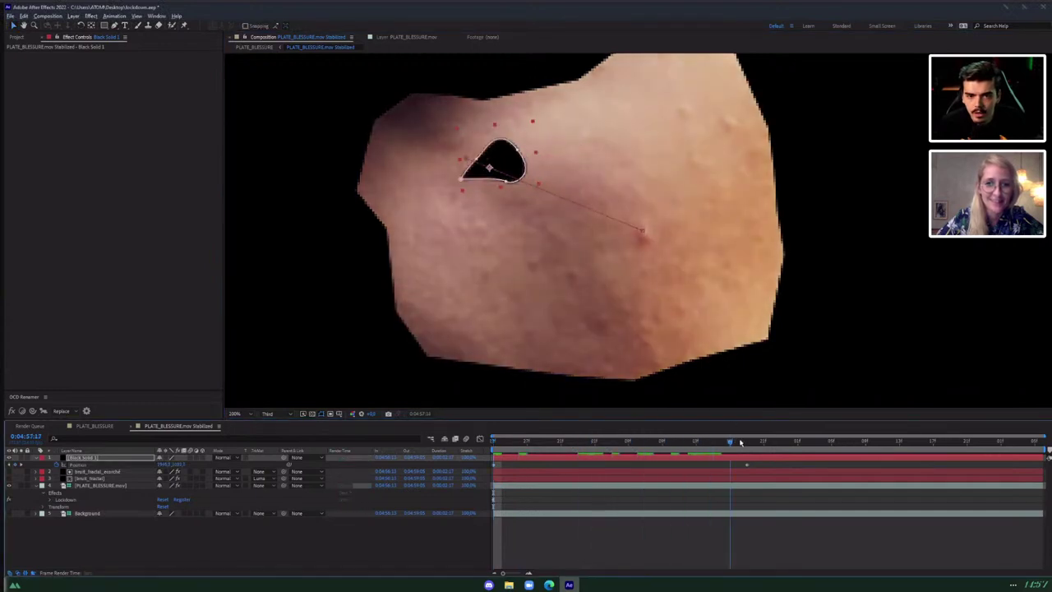
Review the sliding glass teardrop on the cheek throughout the PLATE_BLESSURE shot.
click(95, 426)
key(space)
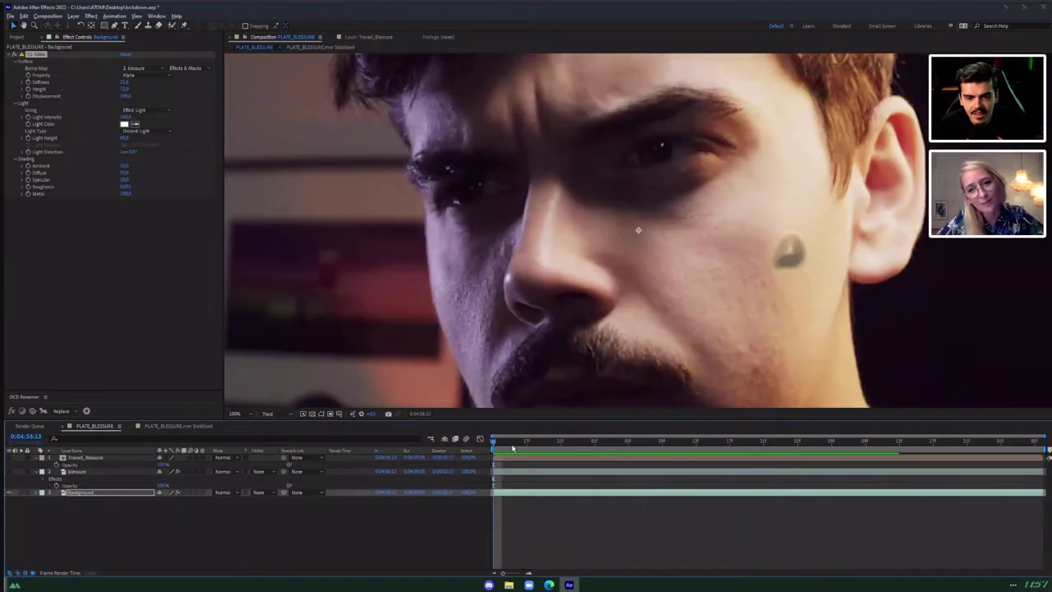
drag(512, 446, 662, 445)
Retune the Background's CC Glass by increasing Softness, adjusting Specular and setting Height to about -28, previewing the bump in playback.
mouse_move(125, 89)
mouse_down()
mouse_move(107, 89)
mouse_move(193, 81)
mouse_move(136, 88)
mouse_up()
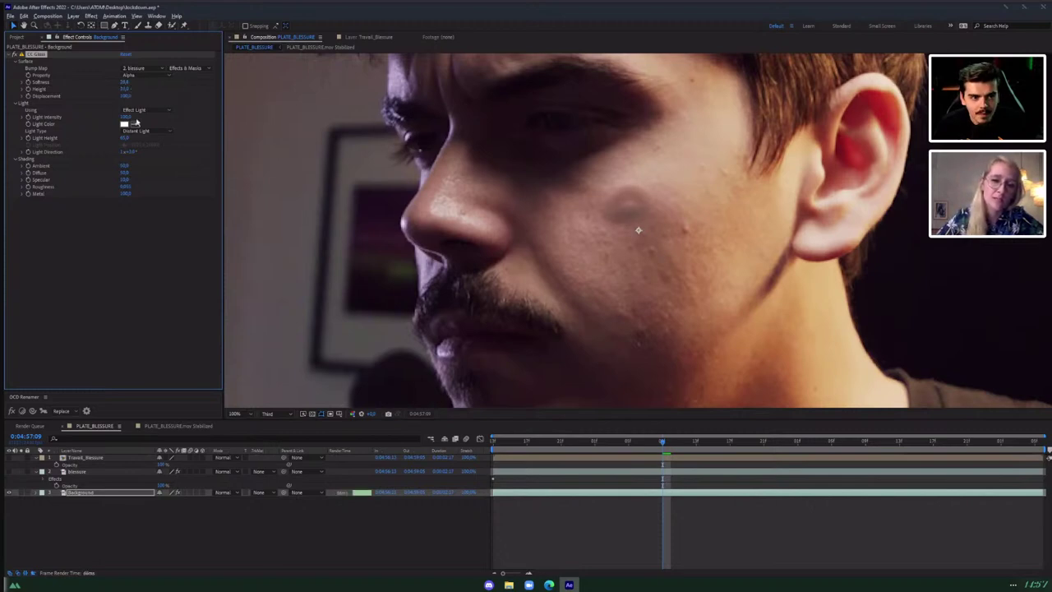
drag(125, 179, 132, 178)
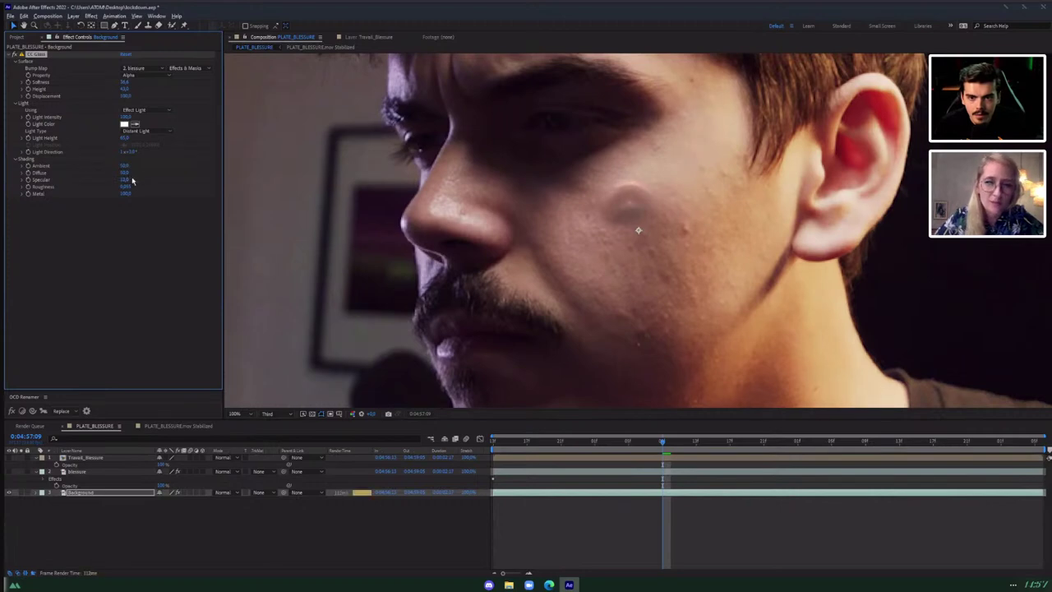
key(space)
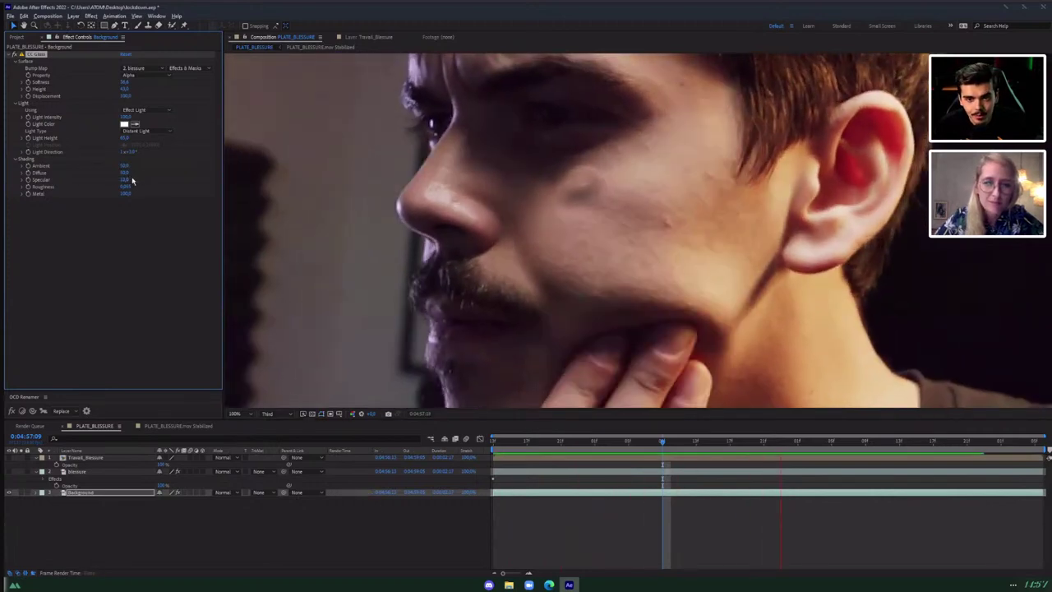
key(space)
drag(123, 89, 18, 81)
key(space)
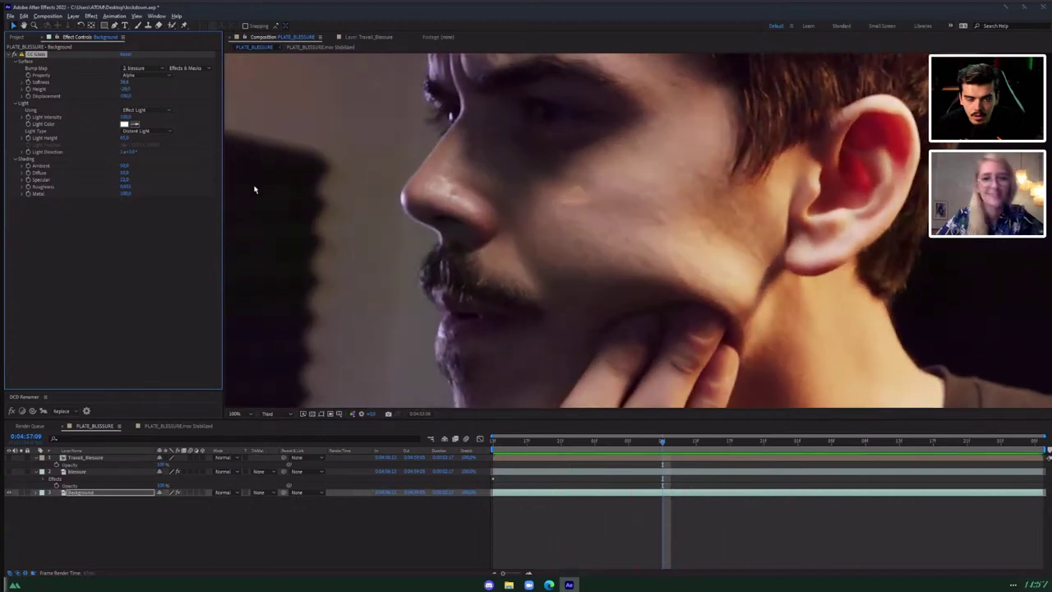
key(space)
Delete the teardrop solid from the stabilized composition, show the bruit_fractal layer again and check PLATE_BLESSURE.
click(176, 426)
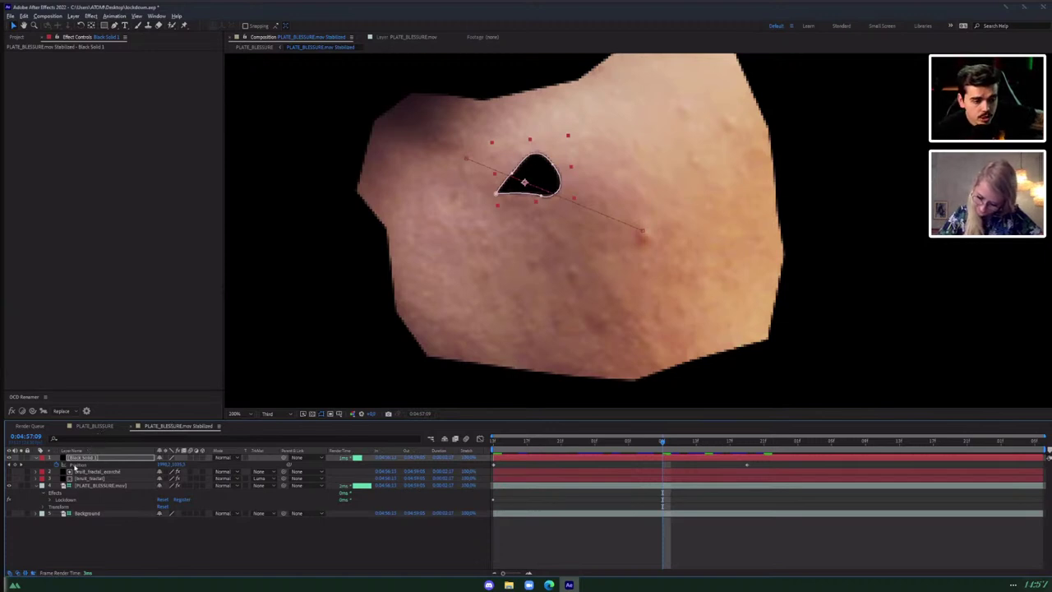
click(67, 457)
key(Delete)
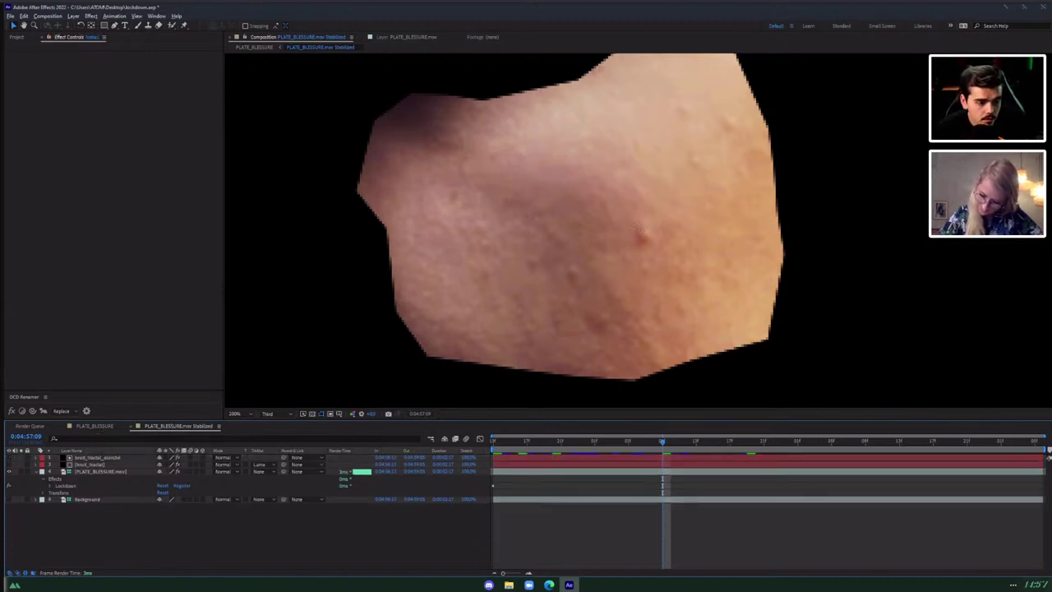
click(106, 429)
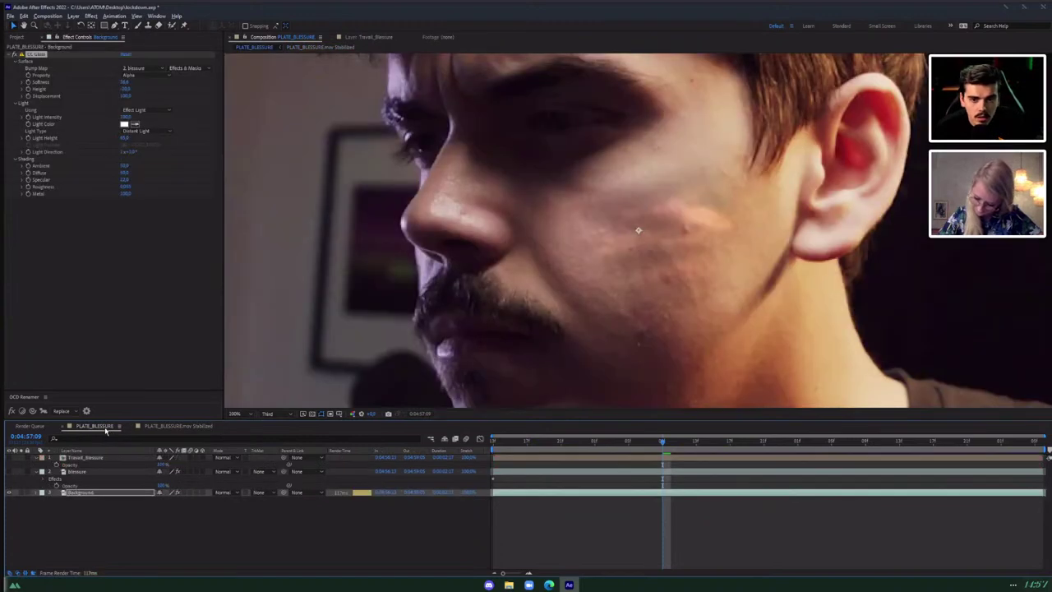
Set bruit_fractal's Fractal Noise to Turbulent Basic with Soft Linear noise, lower its contrast and brightness, and check the wound in PLATE_BLESSURE.
click(178, 426)
click(99, 464)
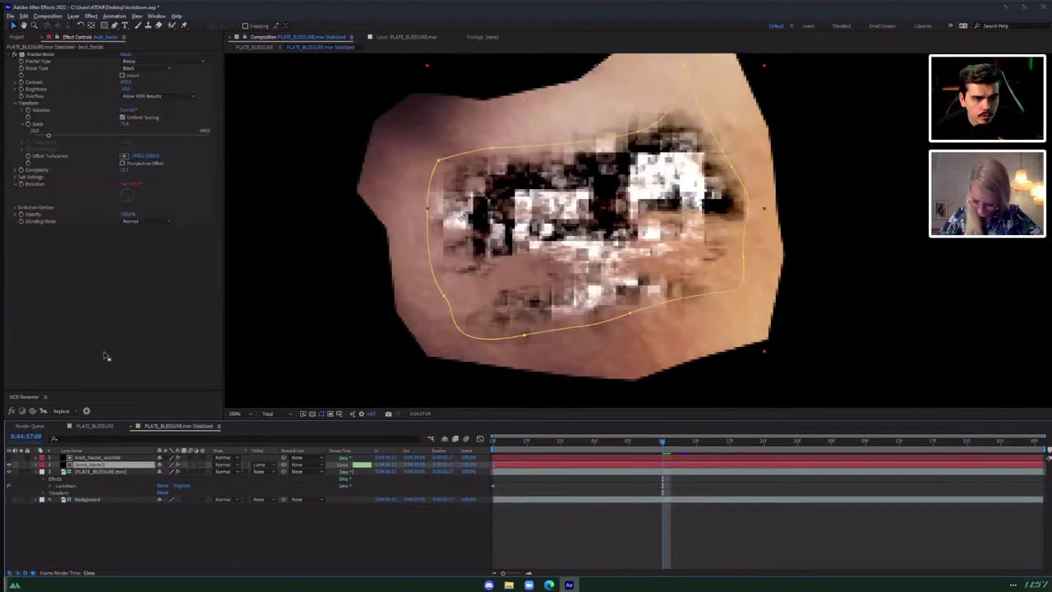
click(141, 69)
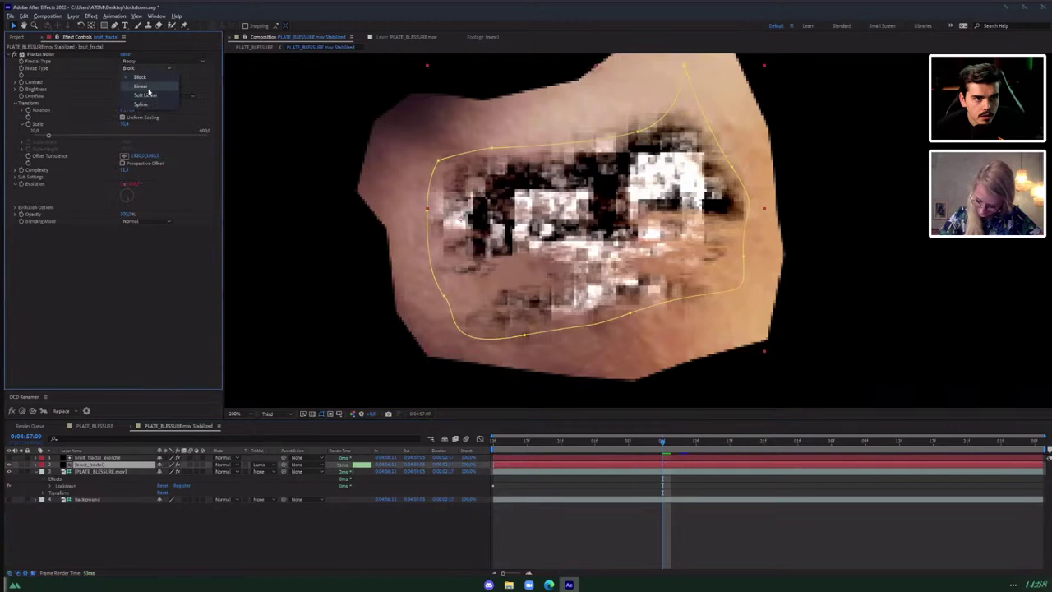
click(147, 95)
click(144, 62)
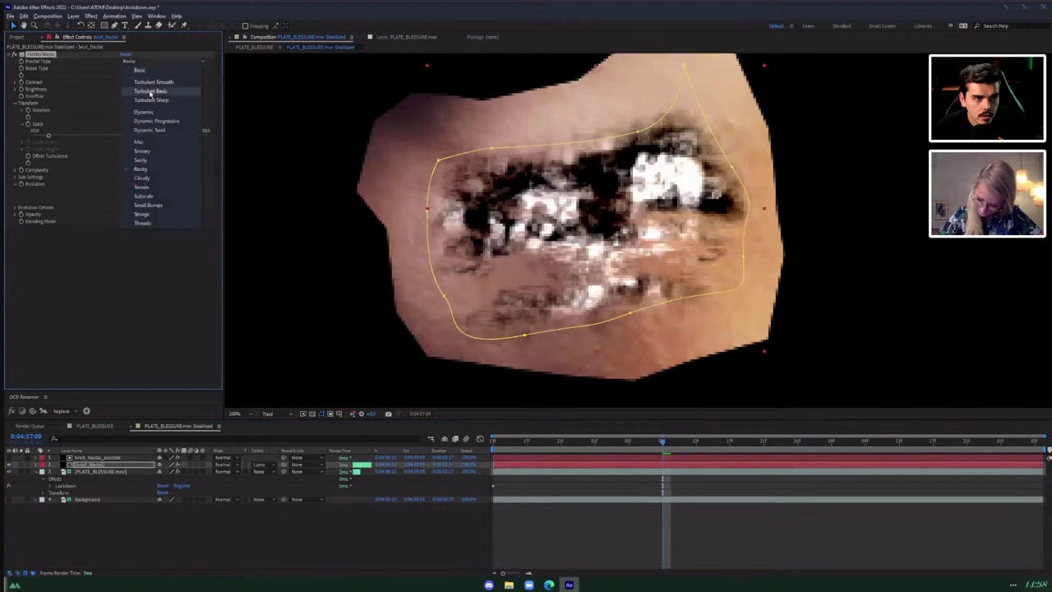
click(149, 93)
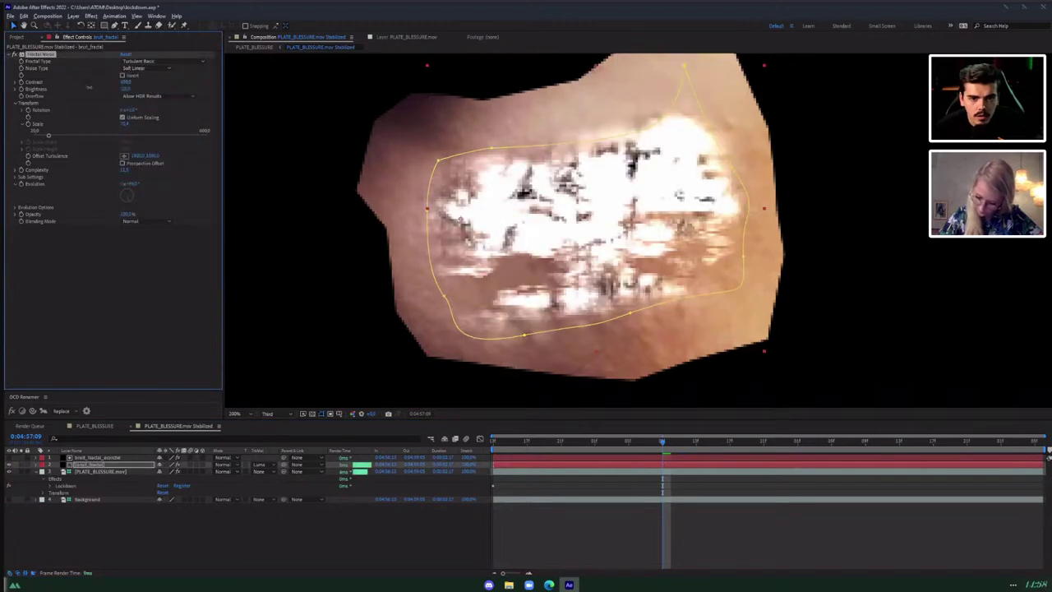
drag(34, 90, 22, 90)
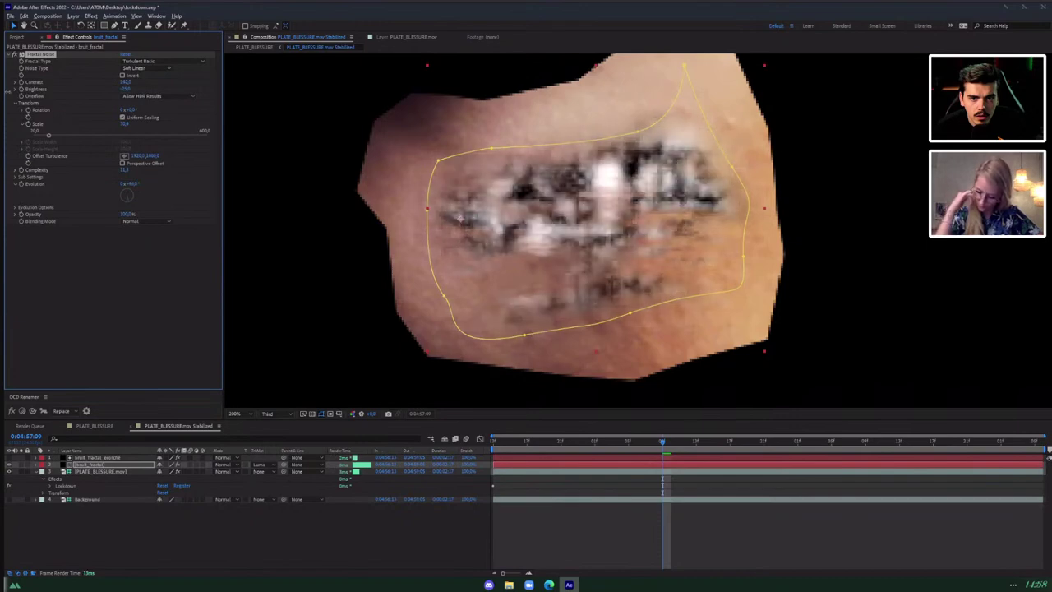
click(97, 426)
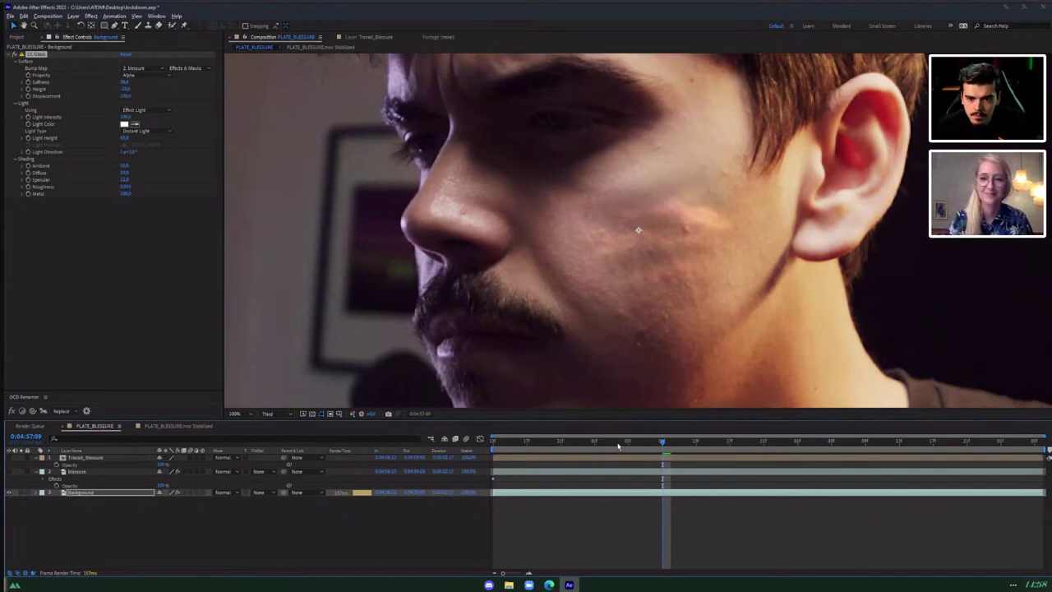
drag(619, 442, 607, 442)
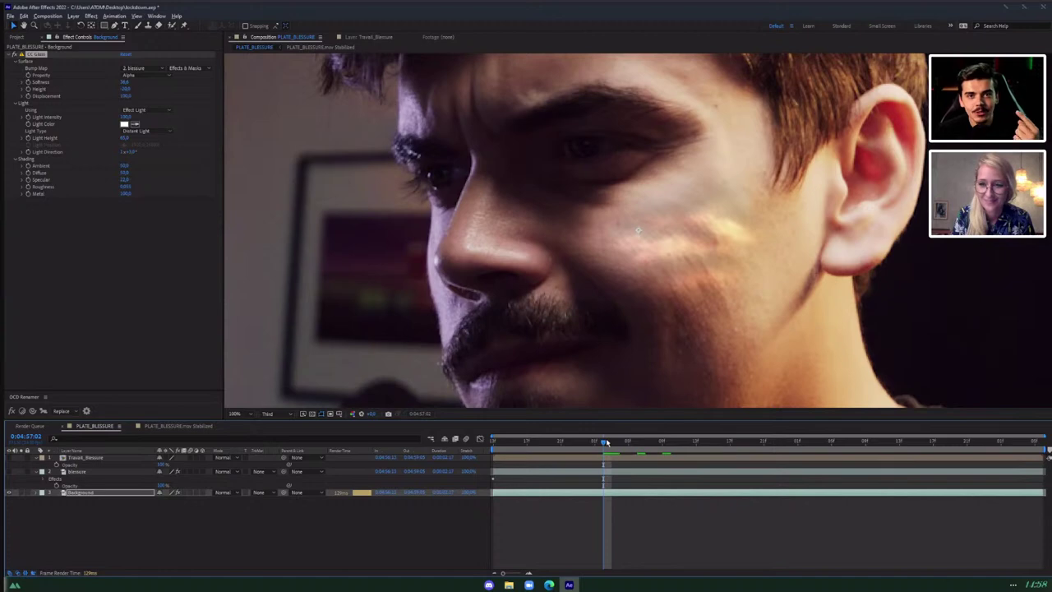
Check the wound across the PLATE_BLESSURE shot, show the blessure layer and set its blending mode to Color Dodge.
drag(588, 446, 914, 444)
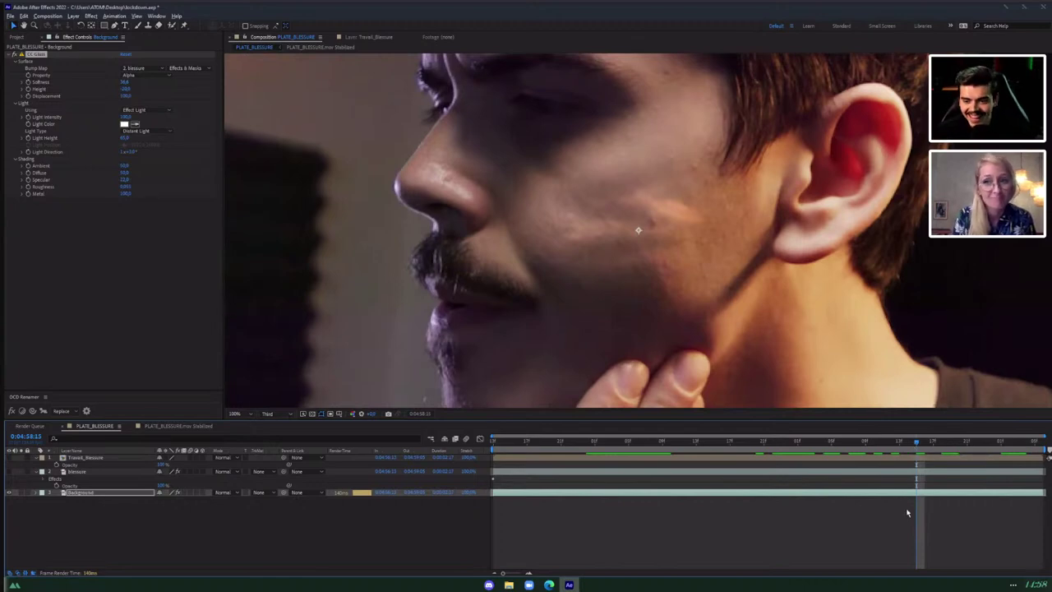
drag(864, 453, 730, 452)
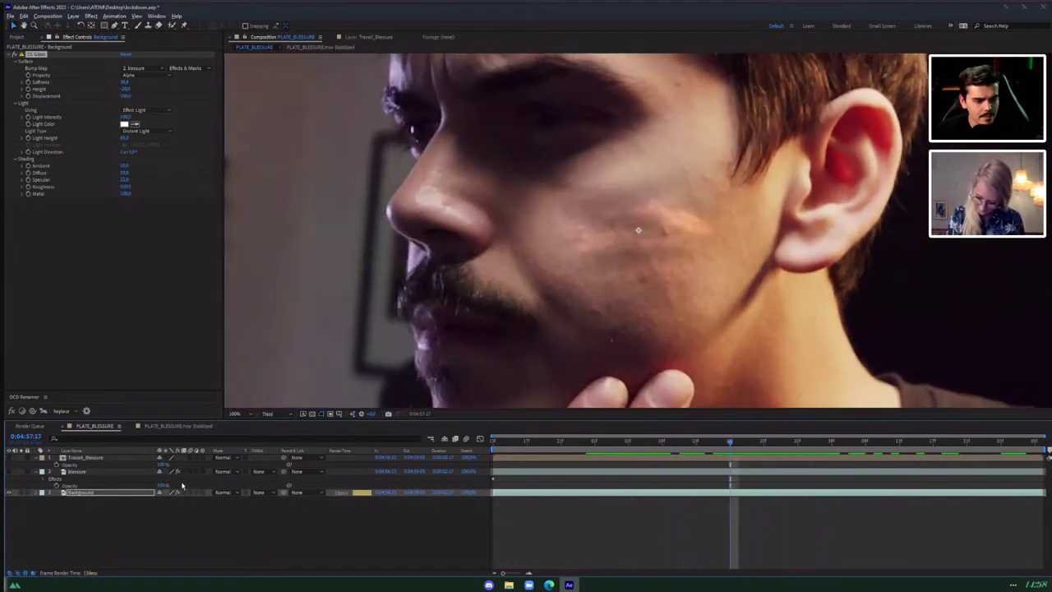
click(79, 472)
click(10, 472)
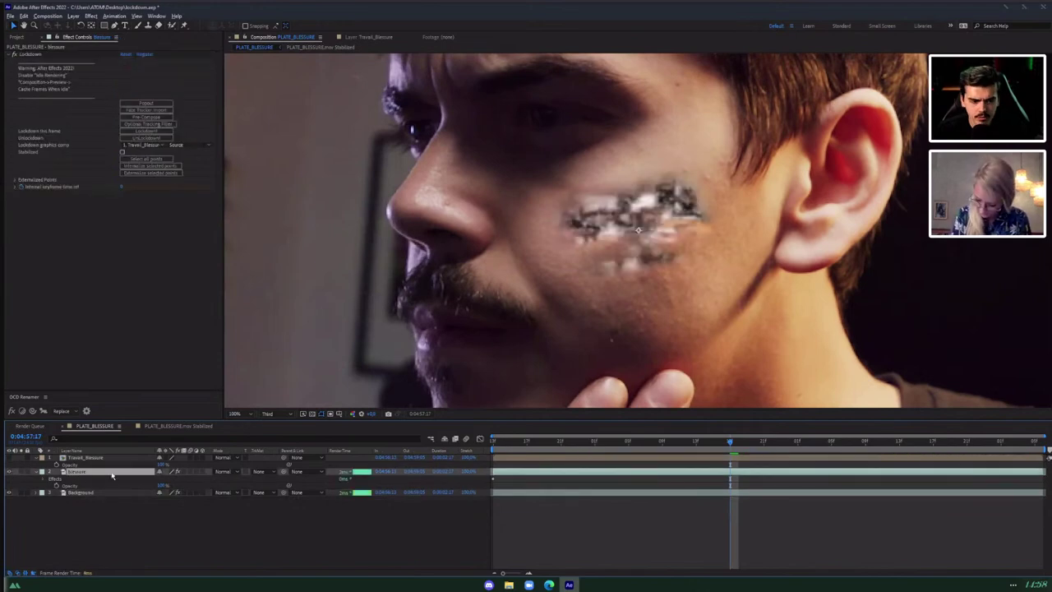
click(238, 472)
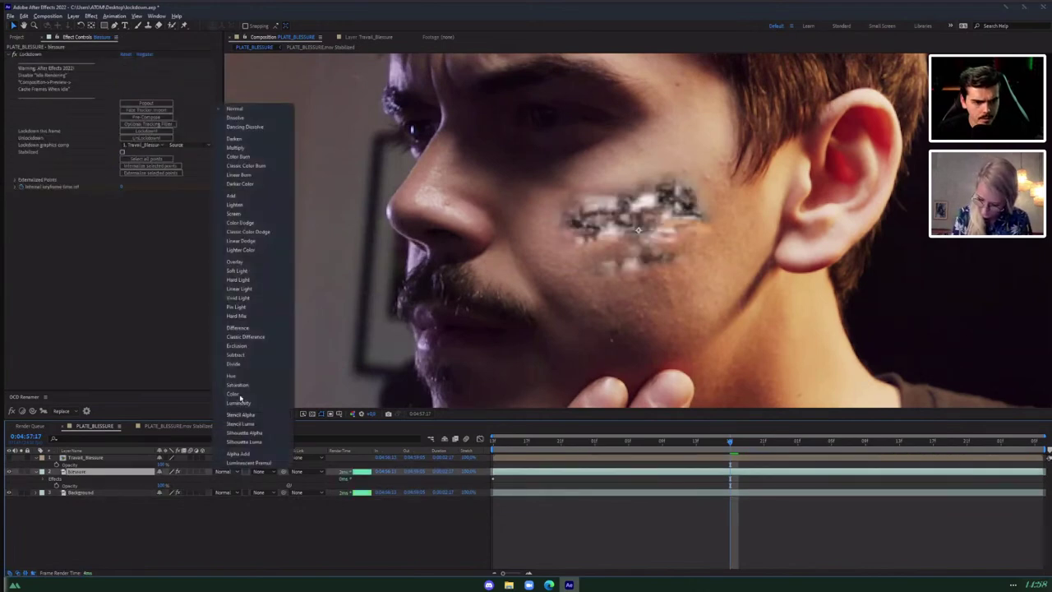
click(247, 226)
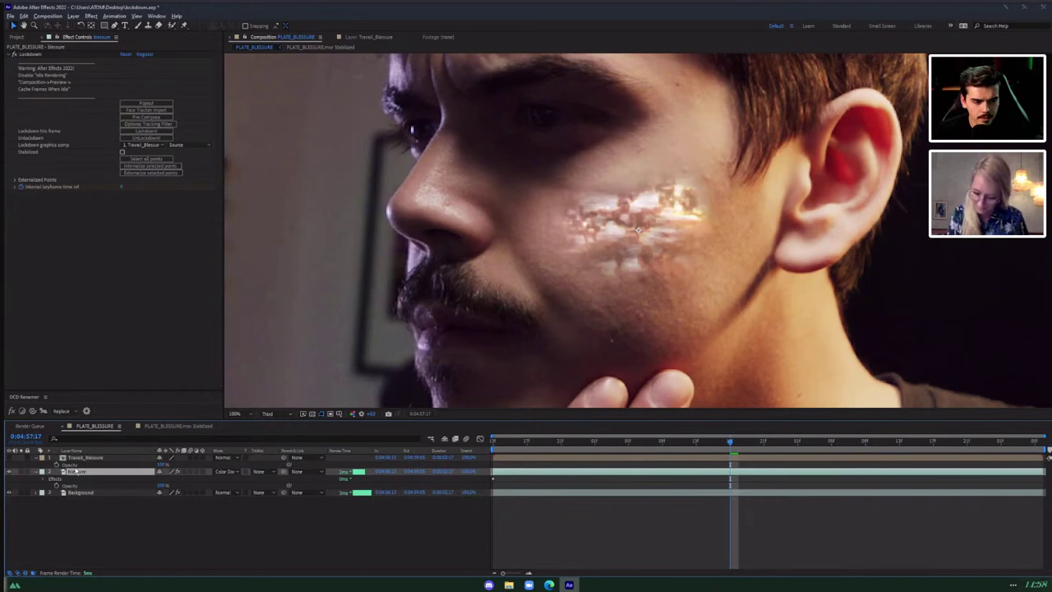
Review the Color Dodge wound on the cheek throughout the PLATE_BLESSURE shot, both wide and close up.
scroll(564, 260, down, 1)
drag(732, 446, 601, 440)
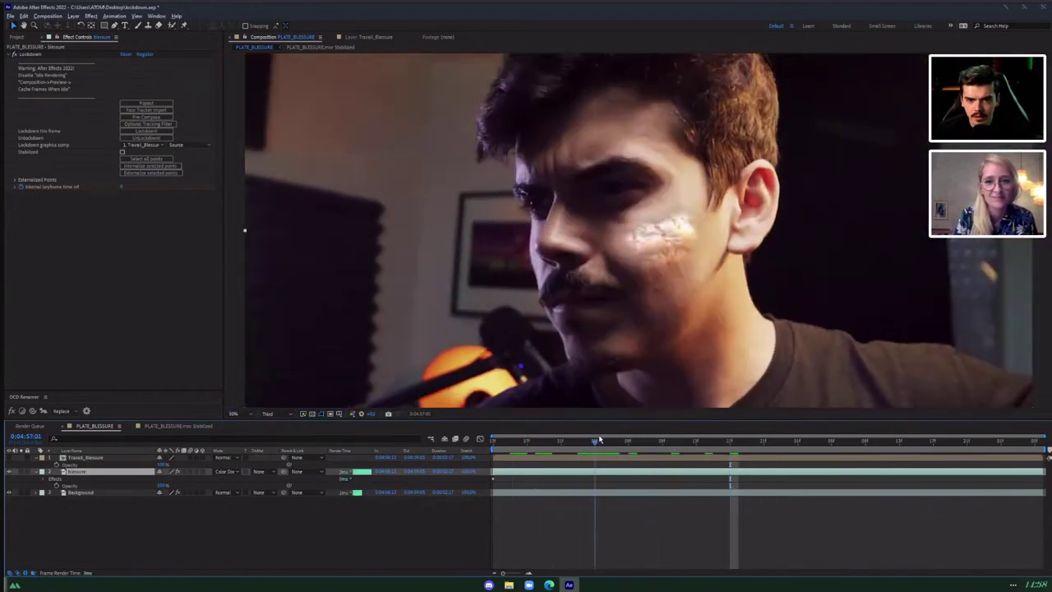
scroll(562, 276, up, 1)
click(757, 442)
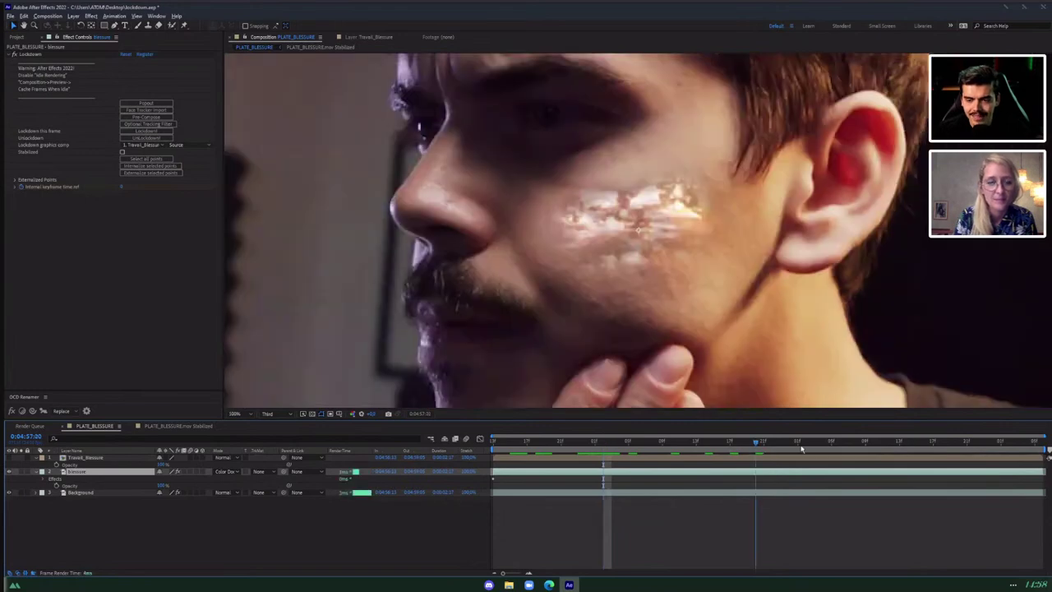
scroll(822, 353, down, 1)
key(space)
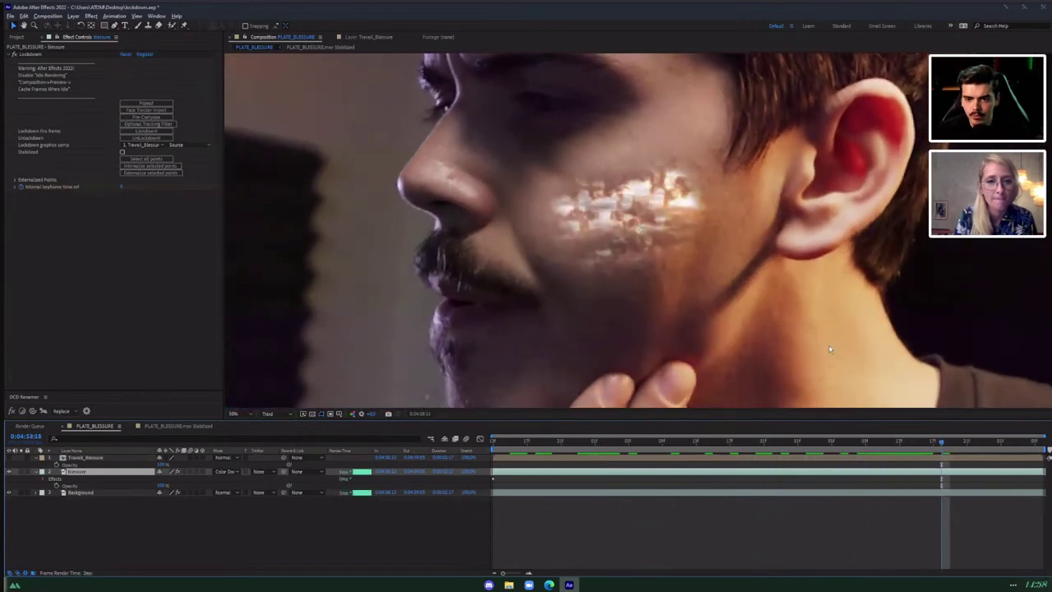
scroll(830, 349, down, 2)
scroll(743, 312, up, 1)
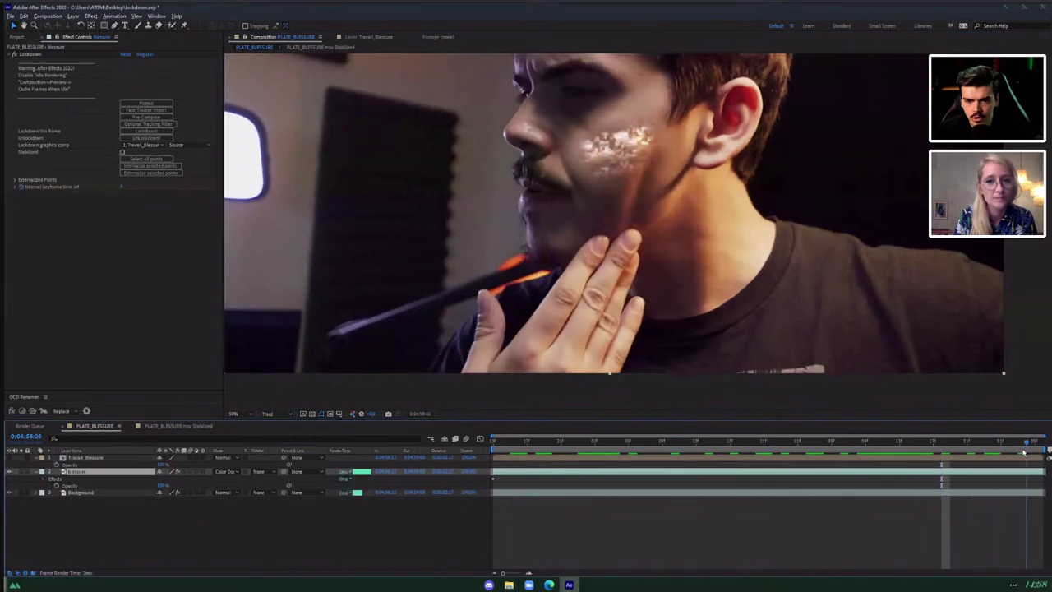
click(661, 442)
scroll(635, 262, up, 2)
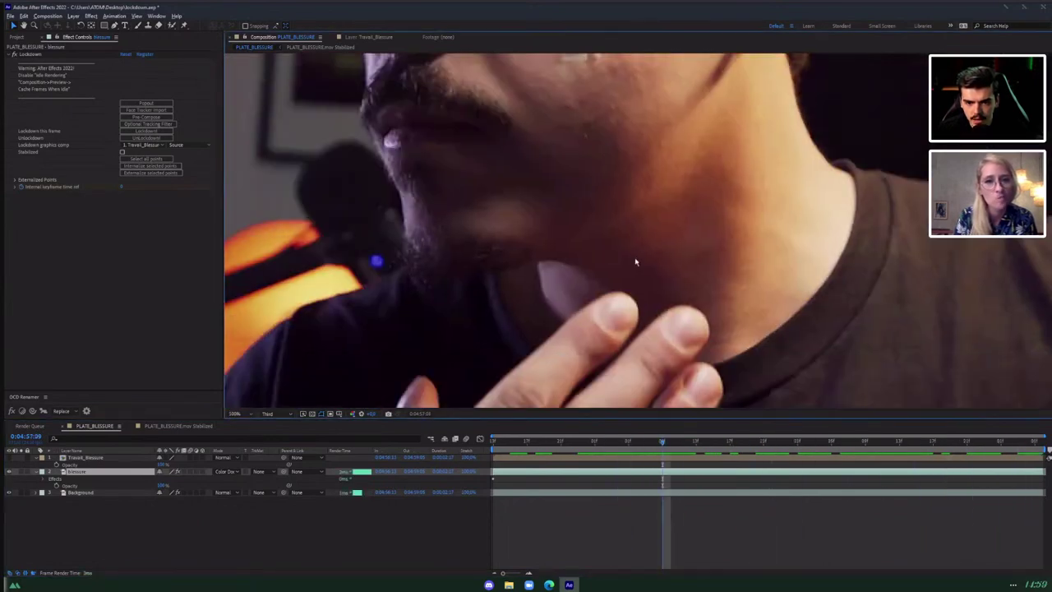
scroll(599, 250, down, 2)
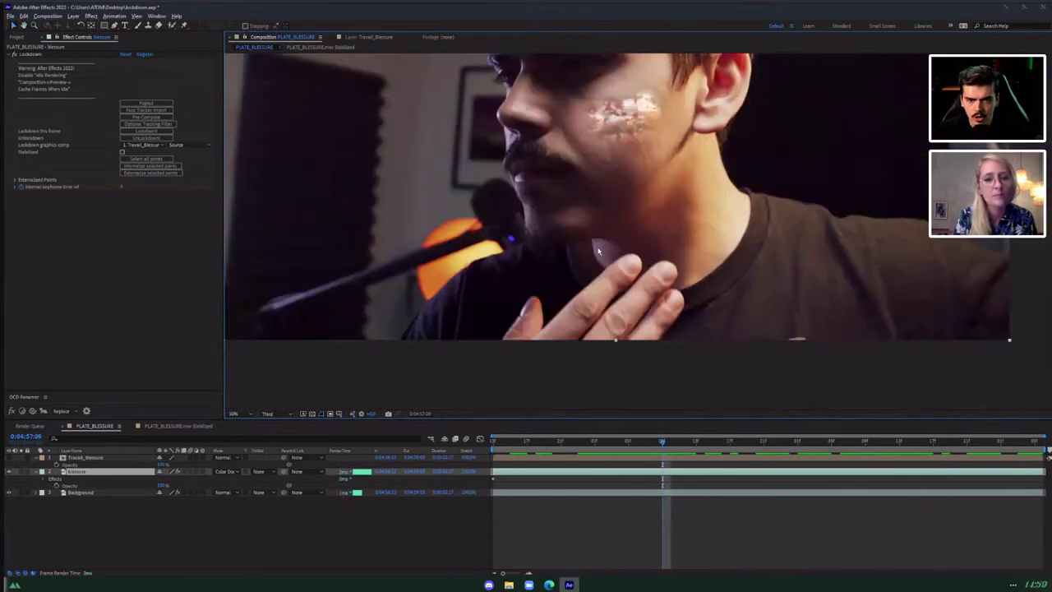
scroll(598, 251, up, 2)
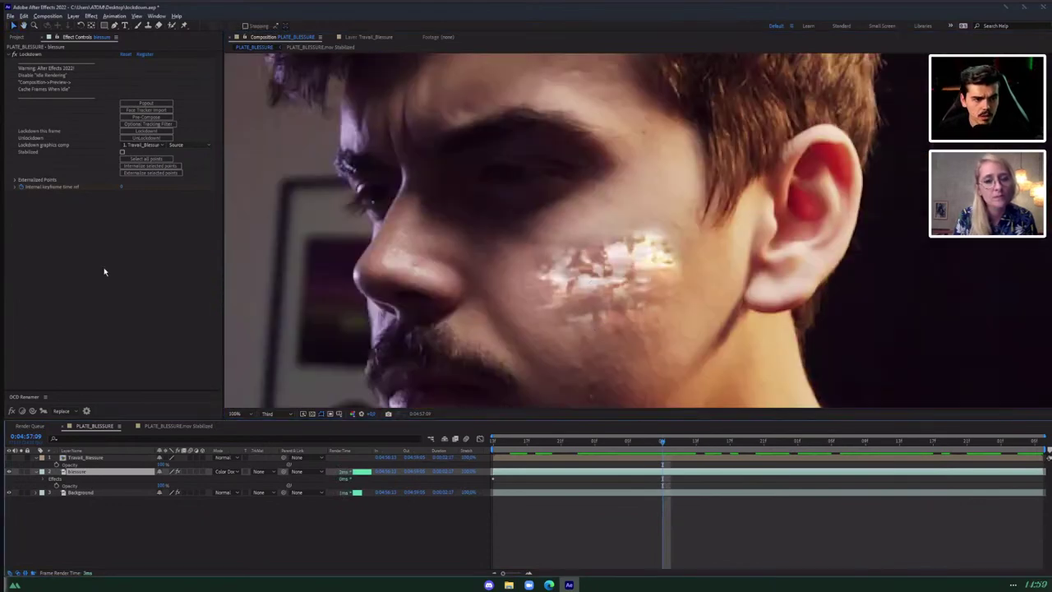
Apply the RSMB motion blur effect to the blessure layer and compare the wound close up with the effect on and off.
key(ctrl+space)
text(rsm)
key(Down)
key(Down)
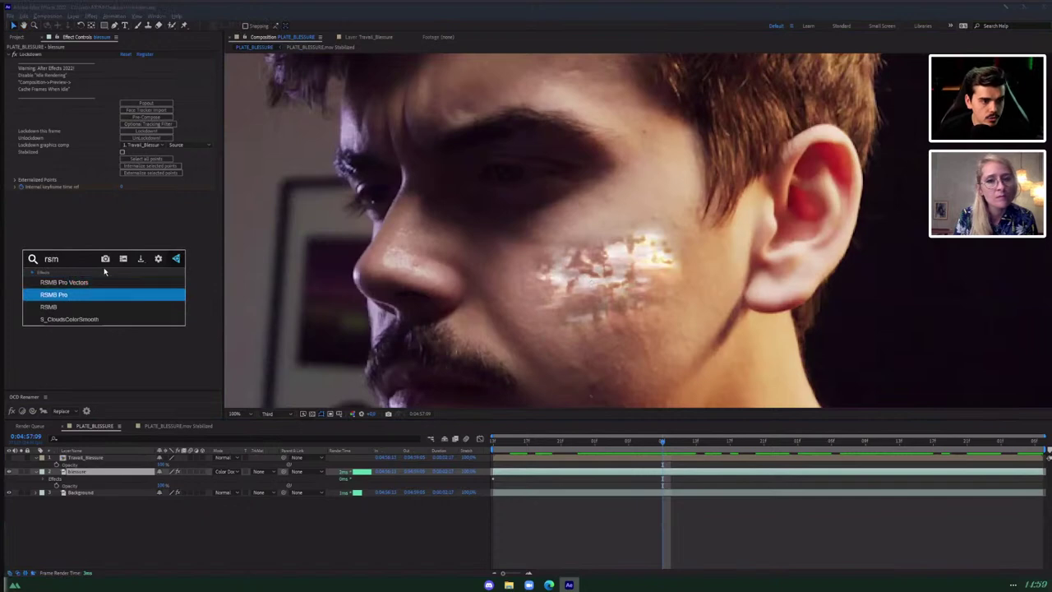
key(Return)
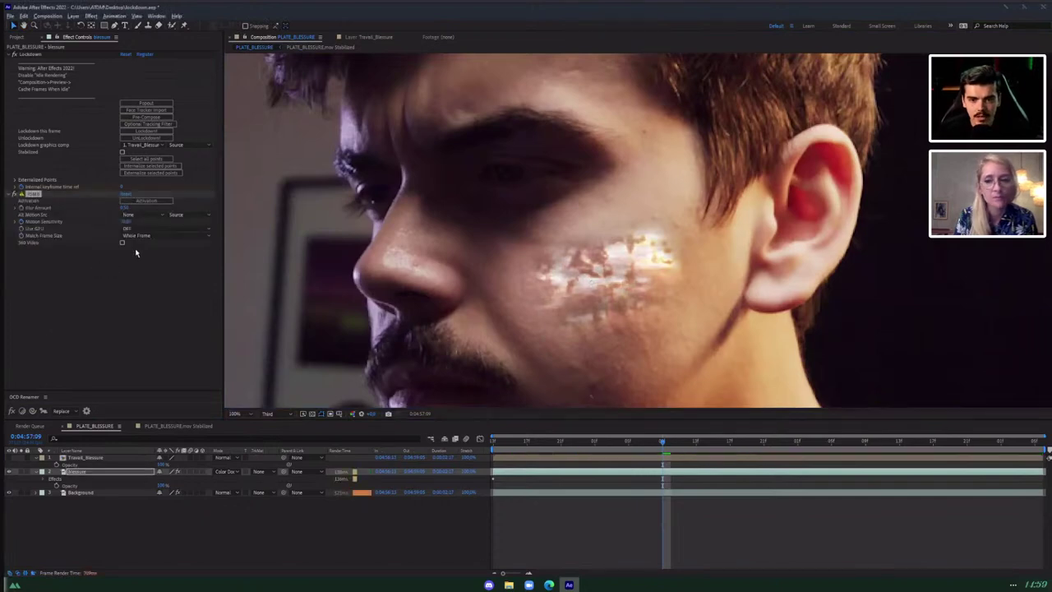
scroll(616, 273, up, 1)
drag(615, 281, 632, 221)
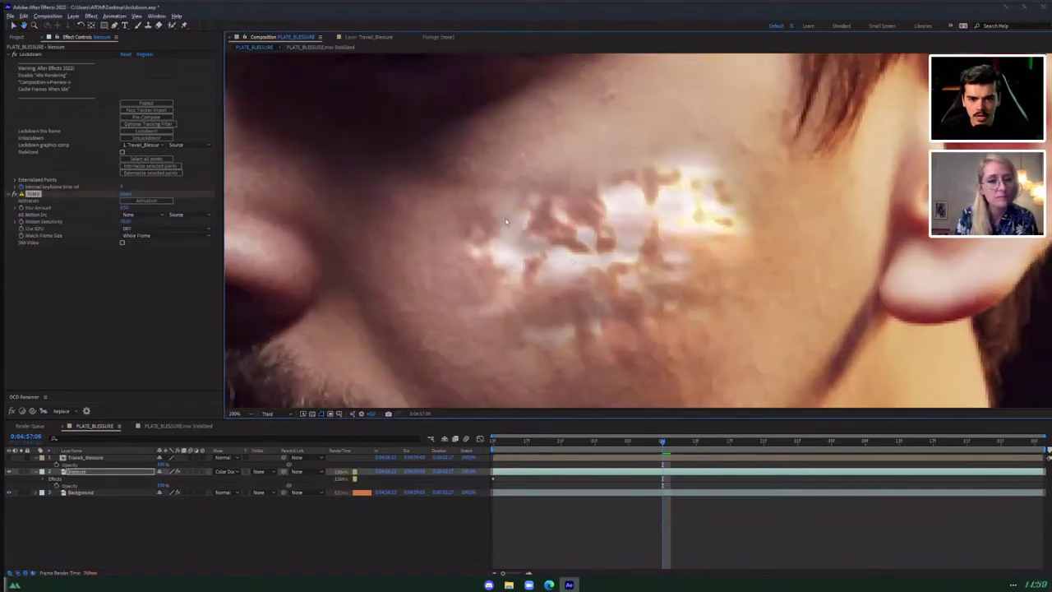
click(15, 195)
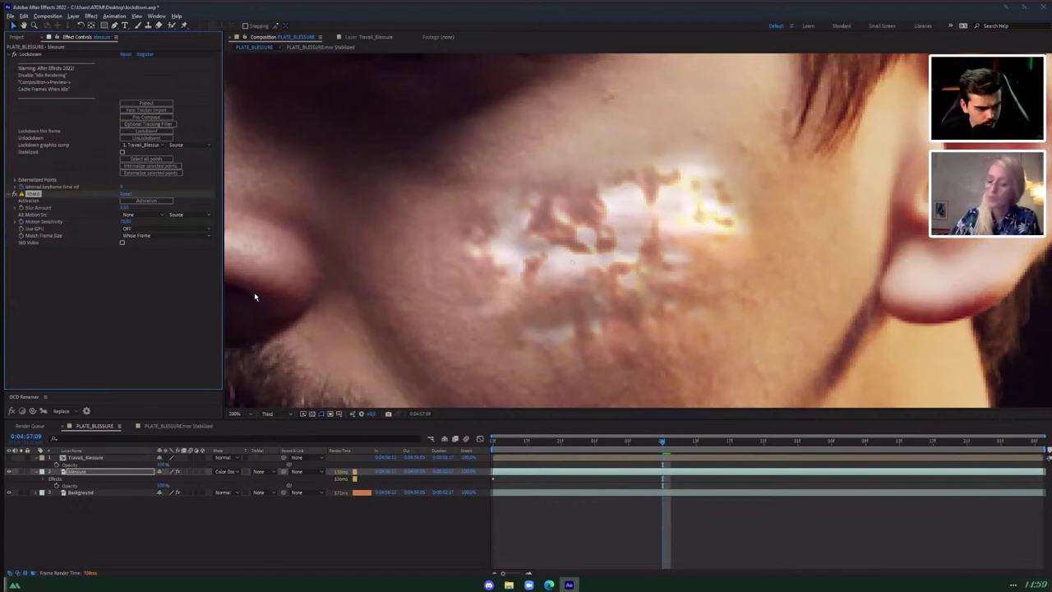
Delete RSMB from the blessure layer and apply CC Force Motion Blur instead.
click(33, 194)
key(Delete)
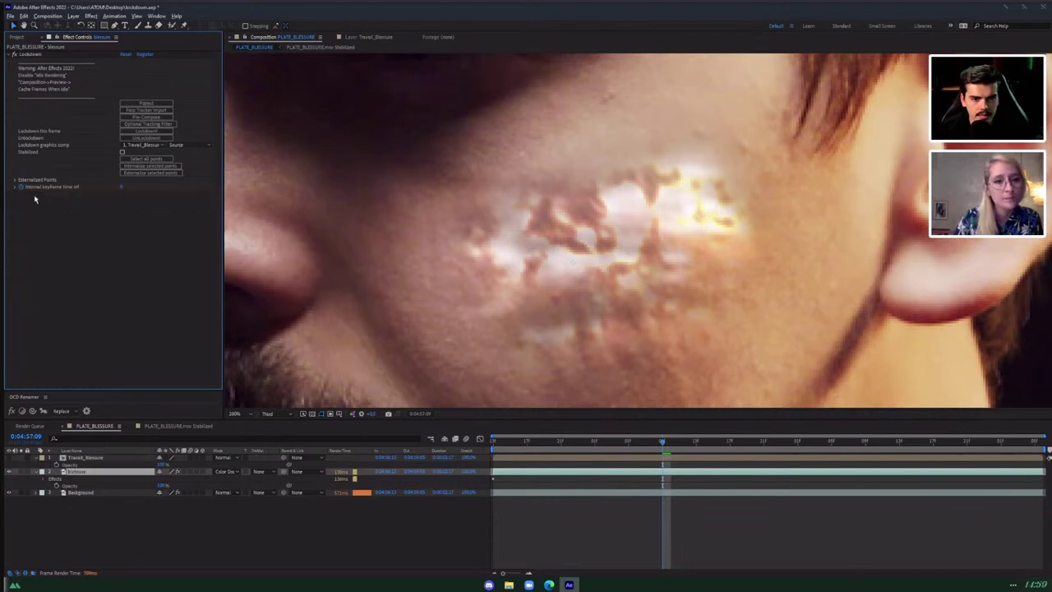
key(ctrl+space)
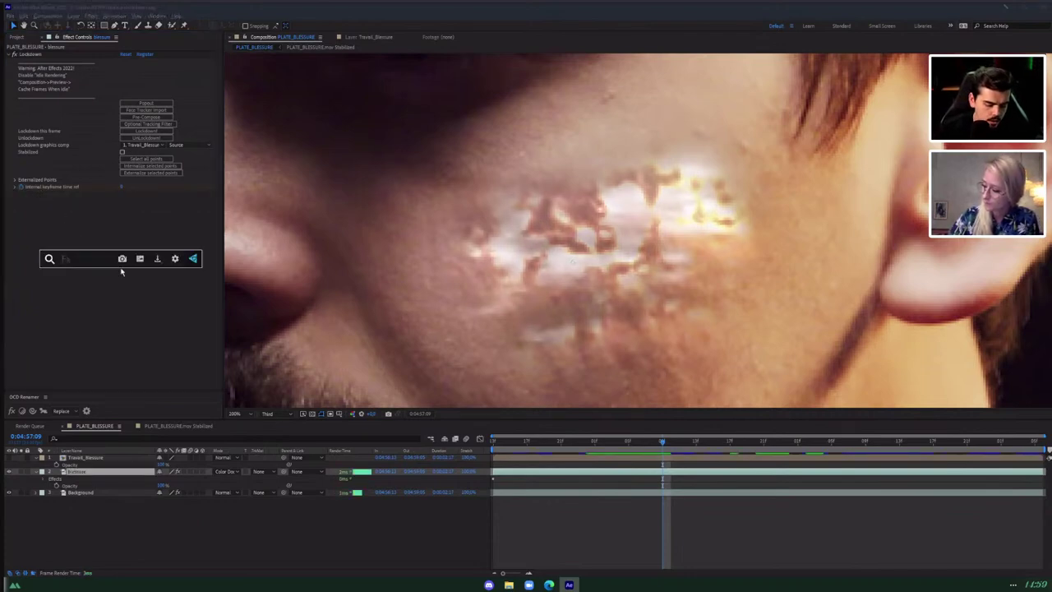
text(motion)
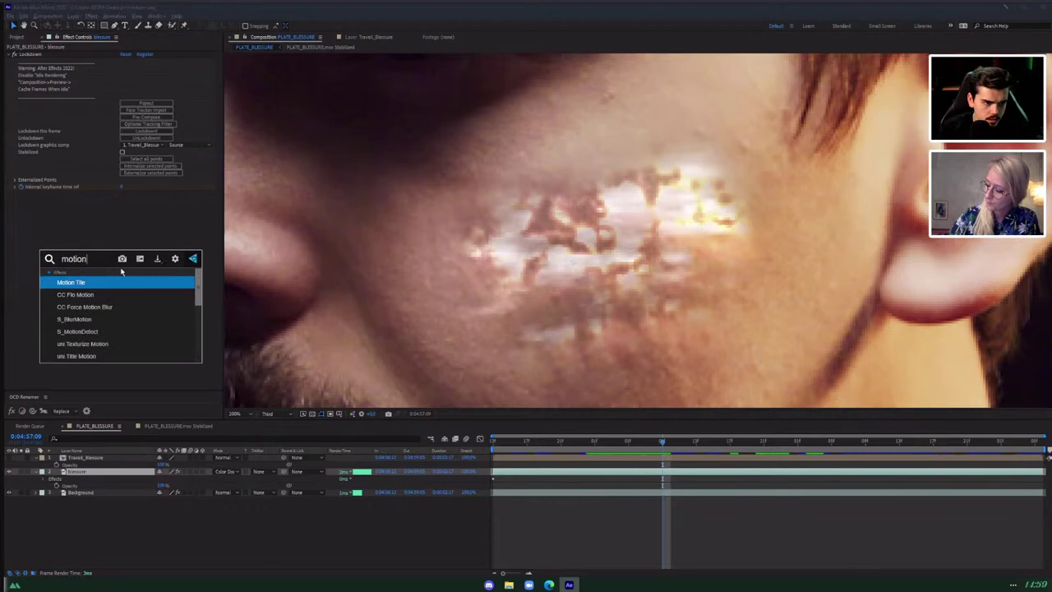
key(Down)
key(Down)
key(Return)
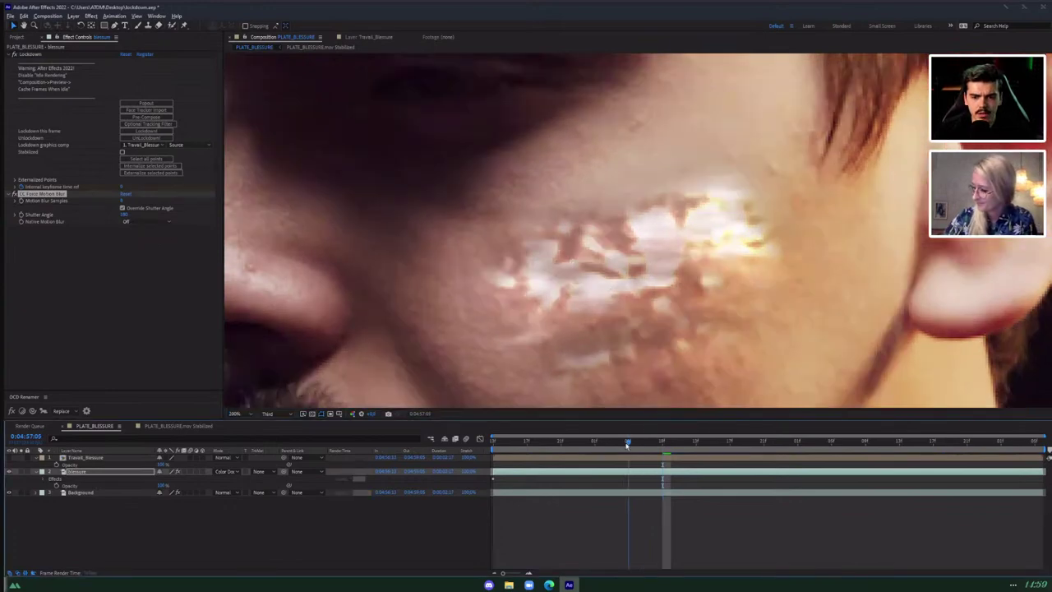
Check the motion blur on the wound at earlier frames of PLATE_BLESSURE and toggle the render time display.
click(630, 442)
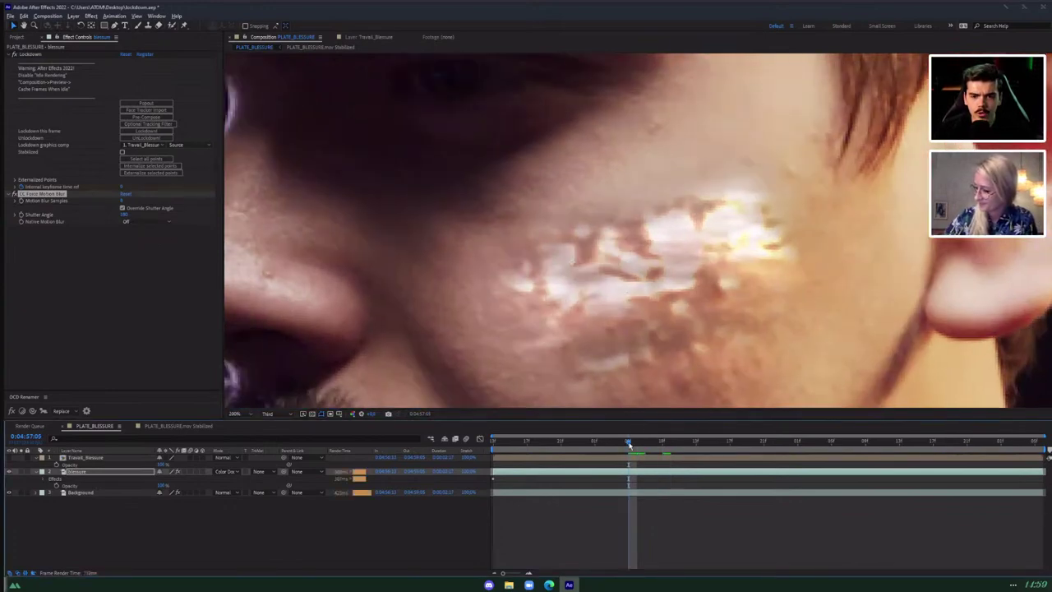
click(601, 442)
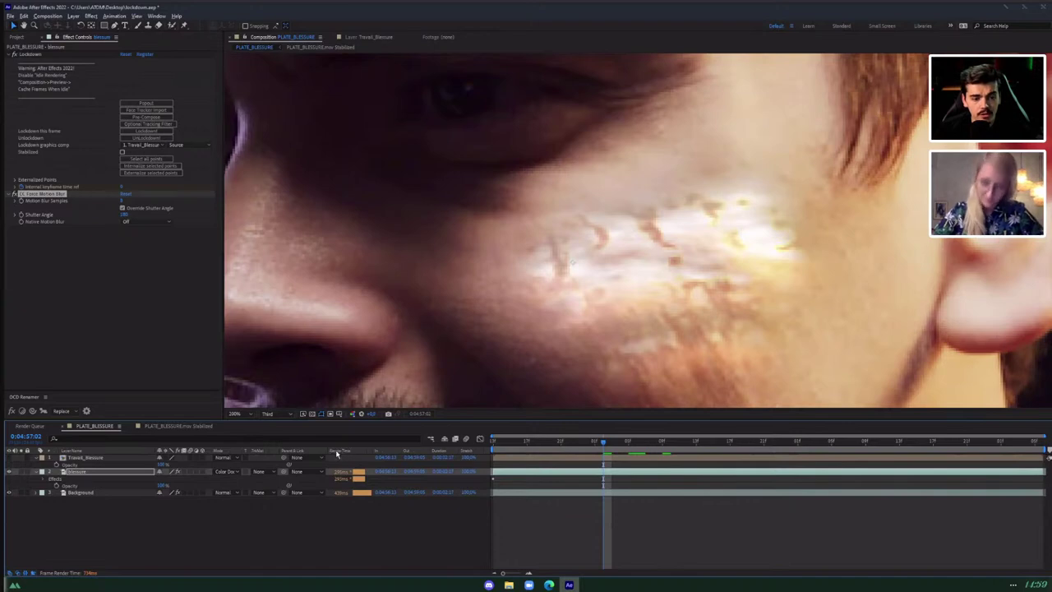
click(33, 575)
click(33, 575)
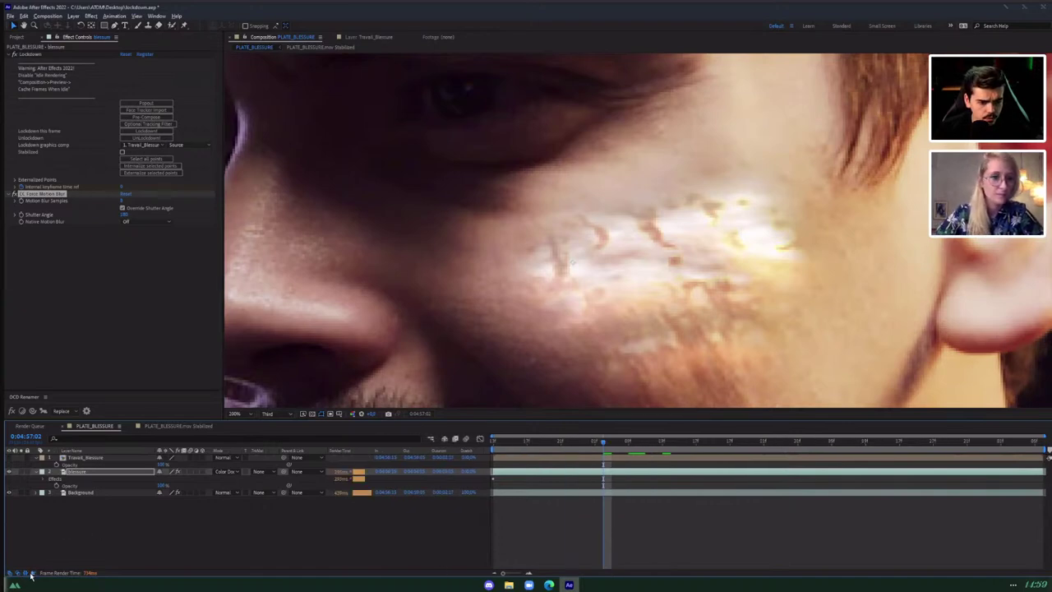
click(33, 575)
click(33, 575)
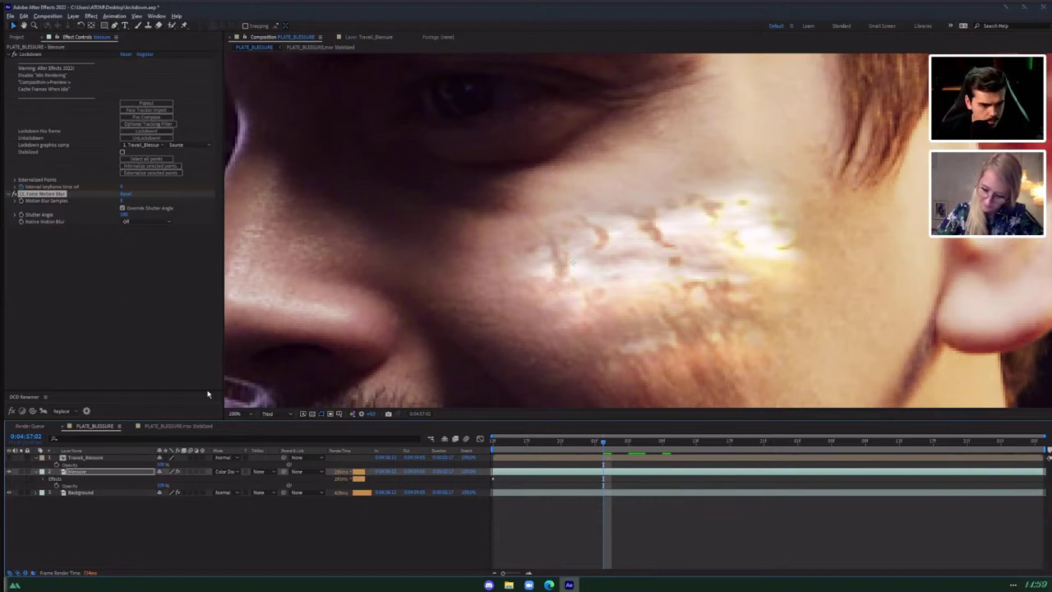
Replace CC Force Motion Blur with RSMB on the blessure layer and dismiss the TRAVAIL ATOM reminder.
key(Delete)
key(ctrl+space)
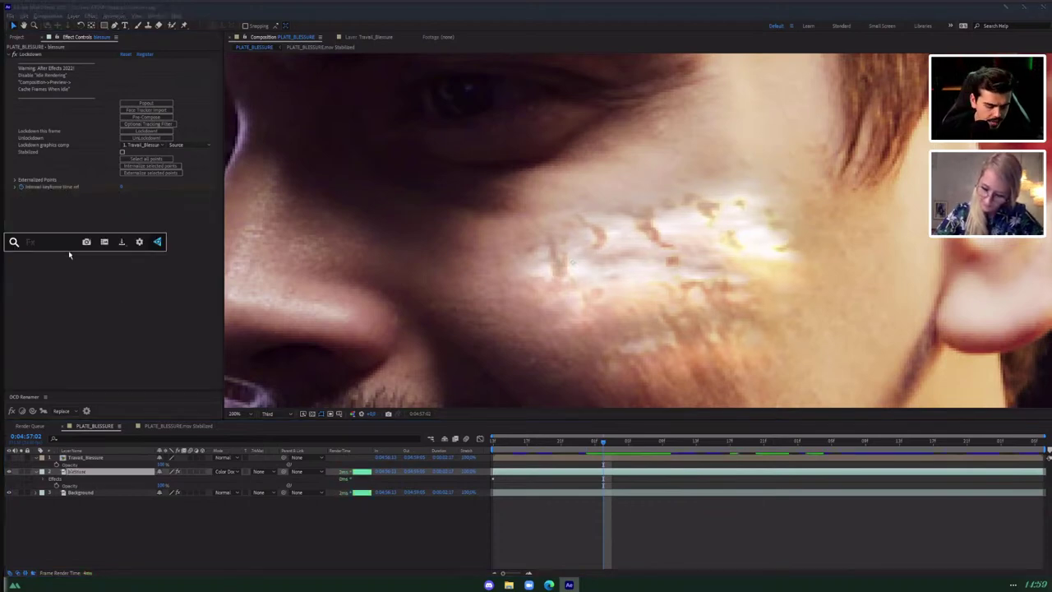
text(rsmb)
key(Return)
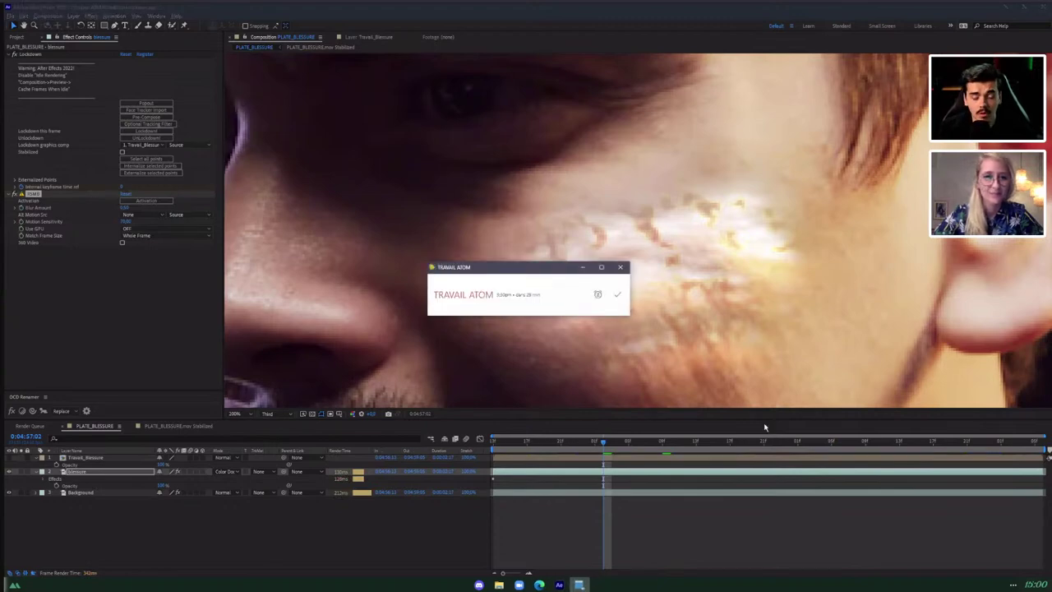
click(617, 298)
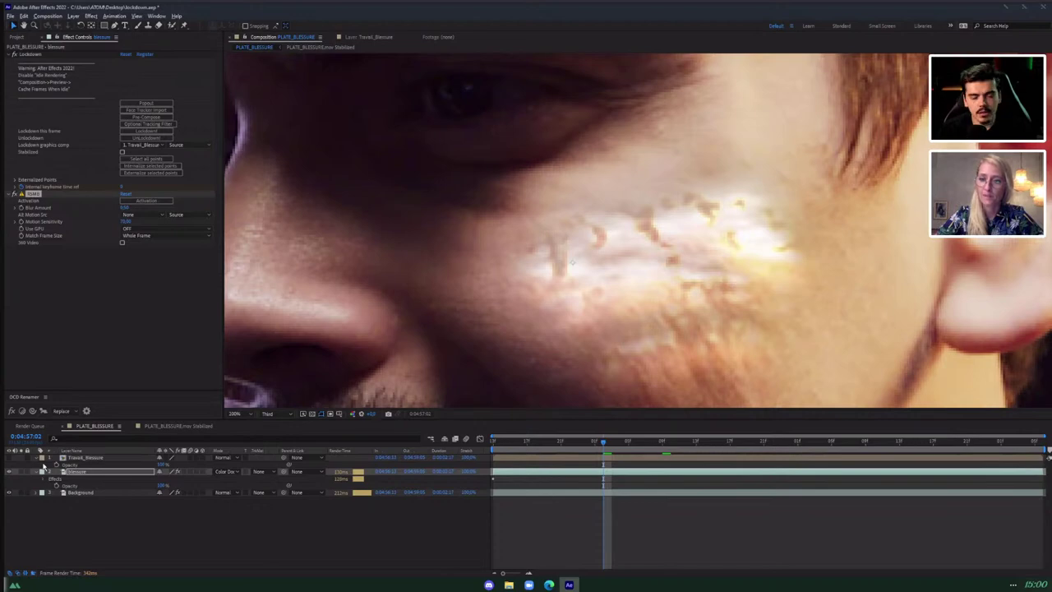
Switch to the YouTube window in the browser and search for "lockdown christmas".
mouse_move(549, 585)
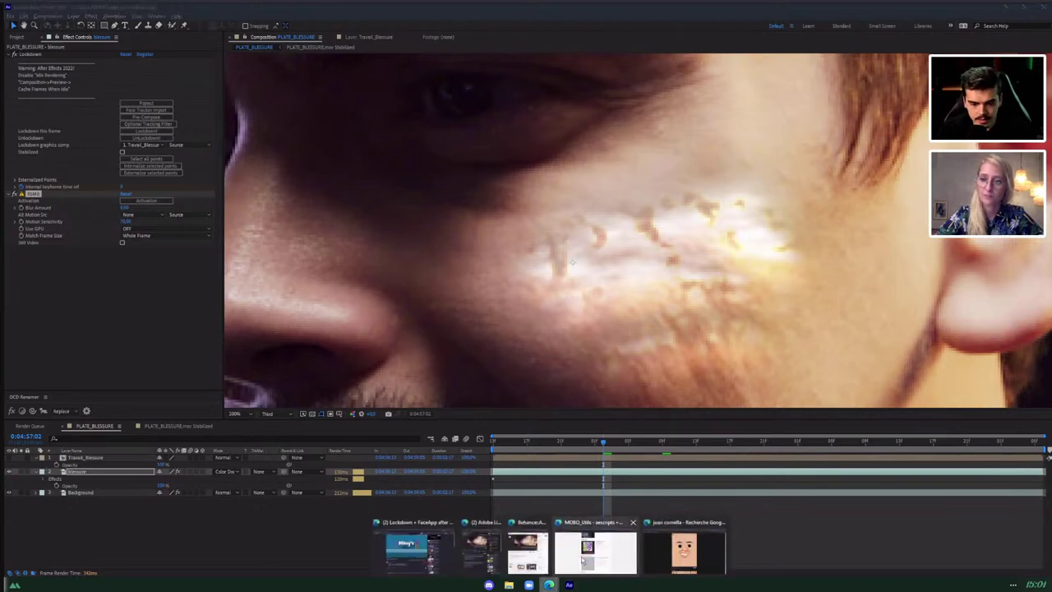
click(429, 559)
drag(471, 56, 418, 56)
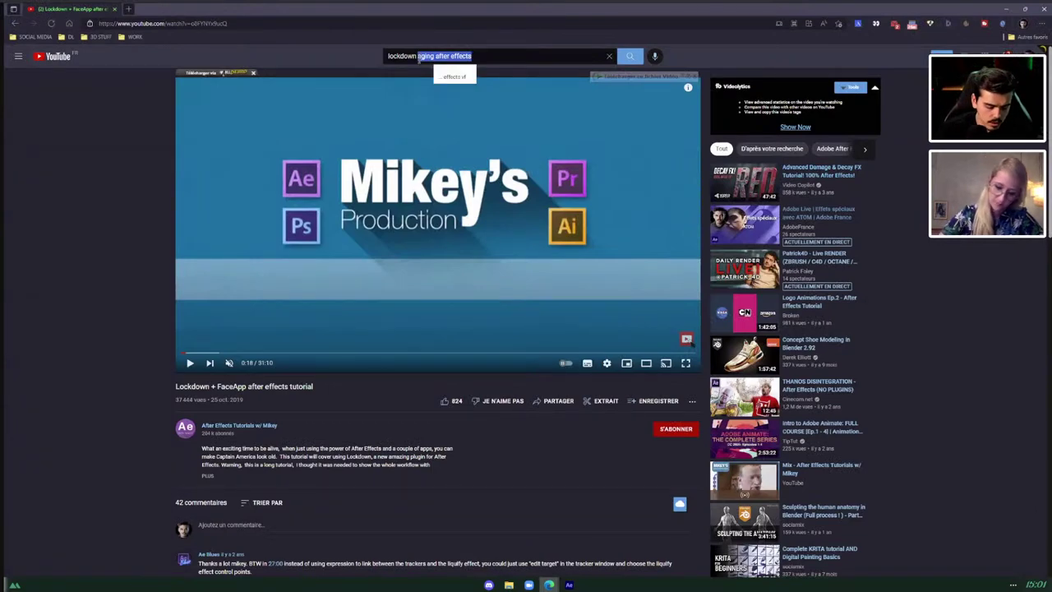
text(christma)
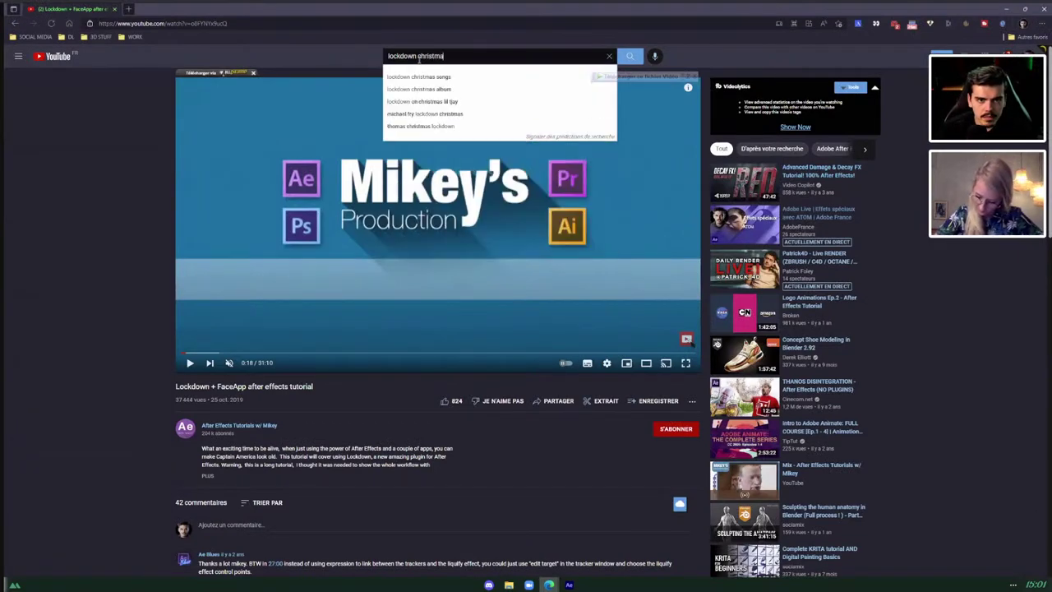
text(s)
key(Return)
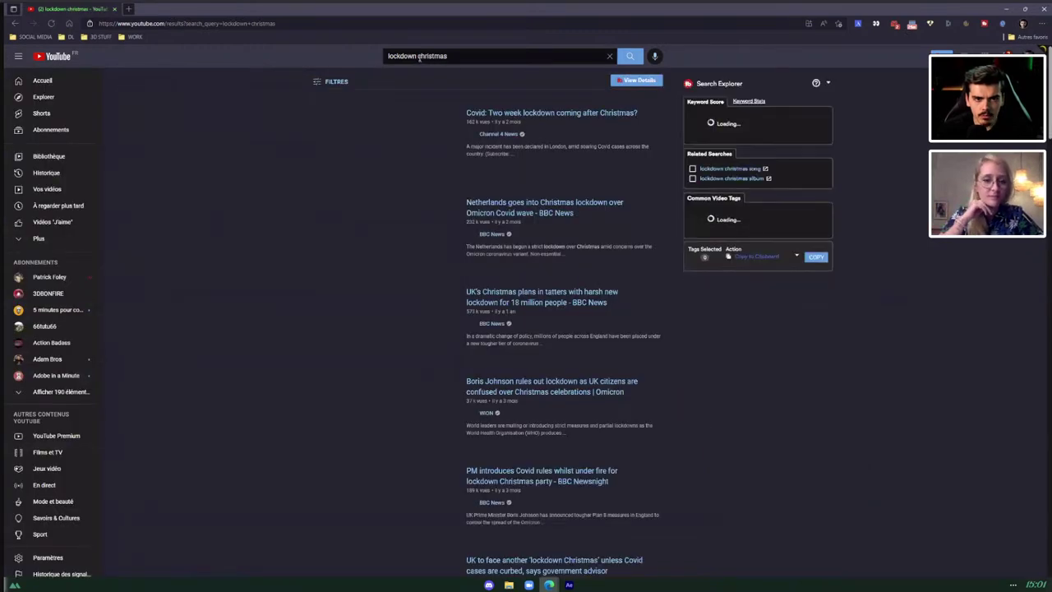
Refine the YouTube search to "lockdown christmas after effects".
click(420, 56)
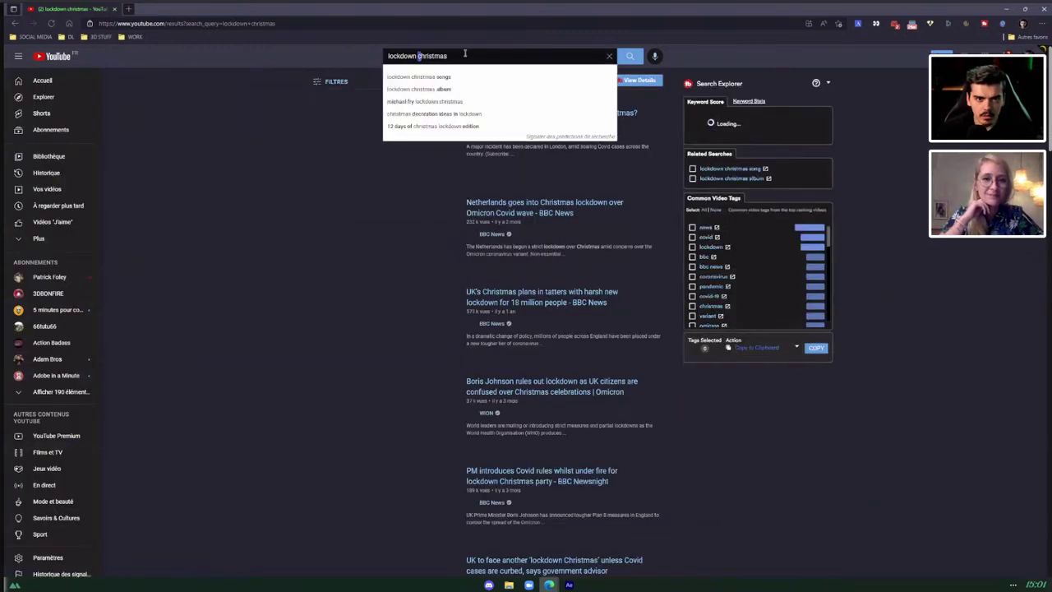
click(465, 55)
text(after effects)
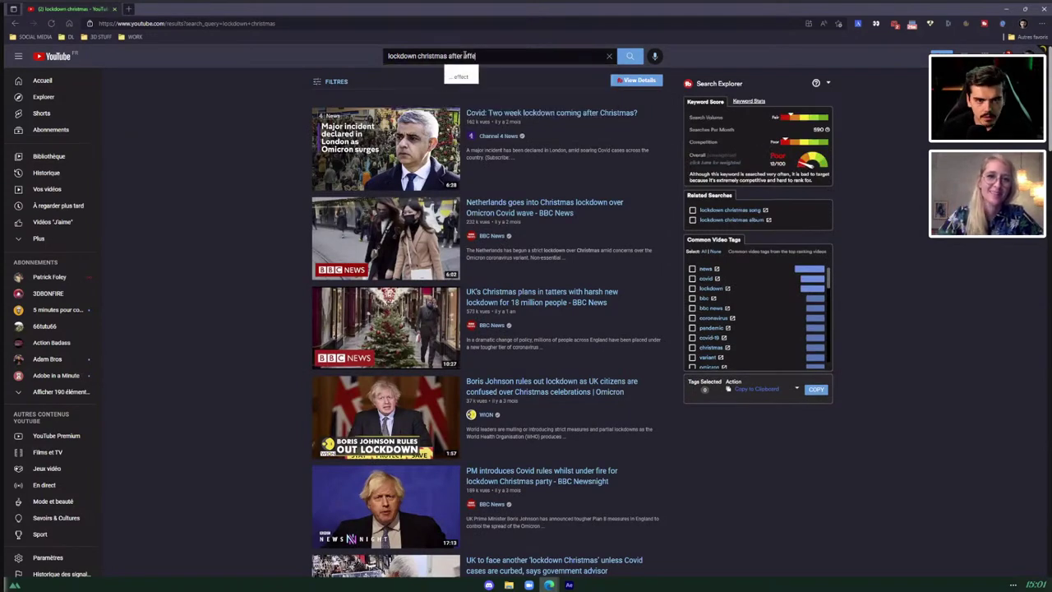
key(Return)
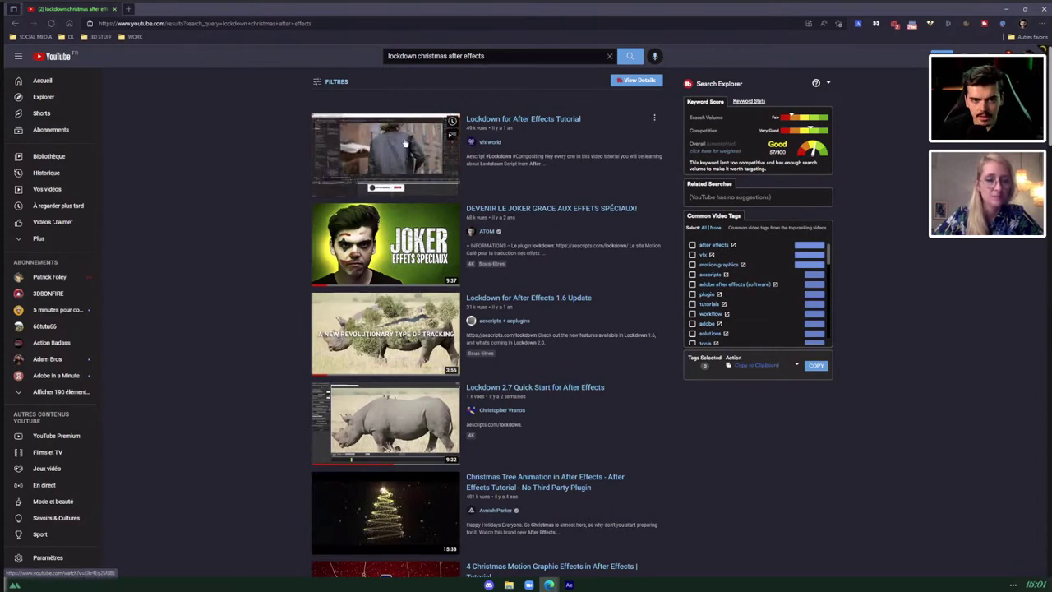
Browse the search results, open the video "Lockdown 2 Beta for After Effects is out!" and play it full screen.
scroll(406, 144, down, 5)
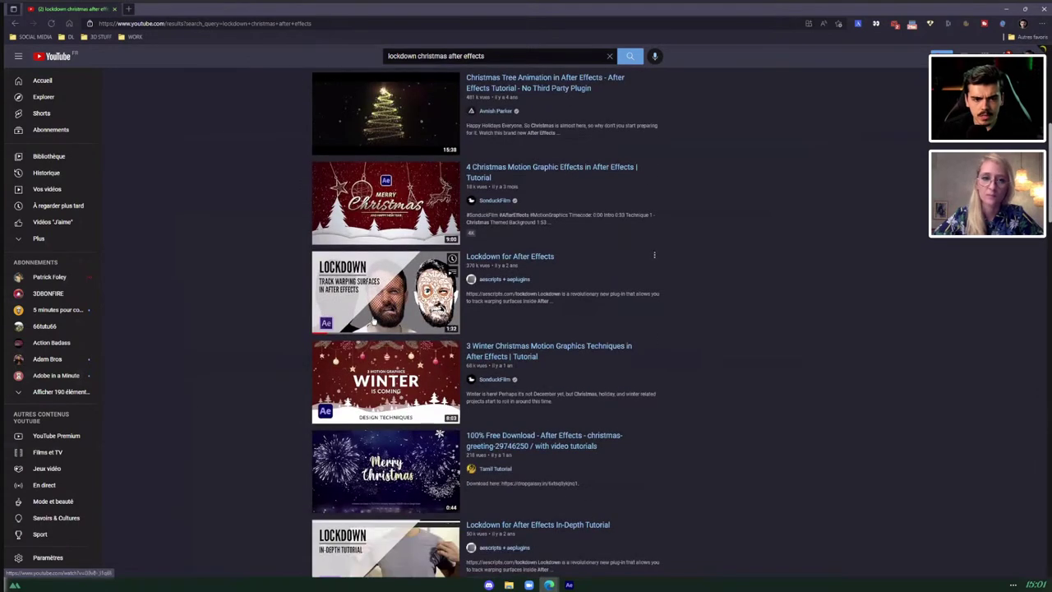
scroll(373, 320, down, 2)
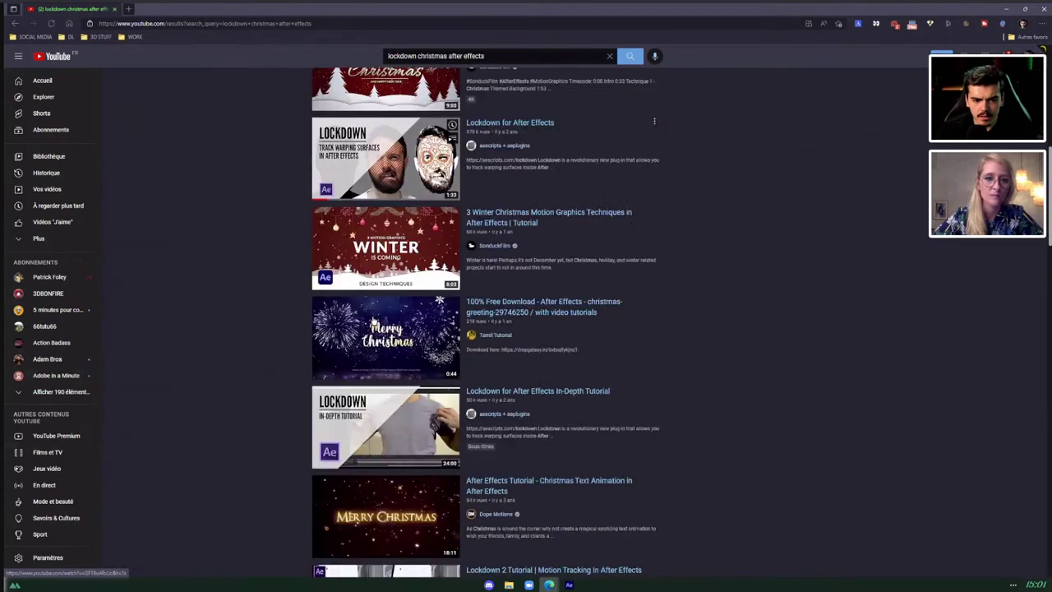
scroll(367, 405, down, 3)
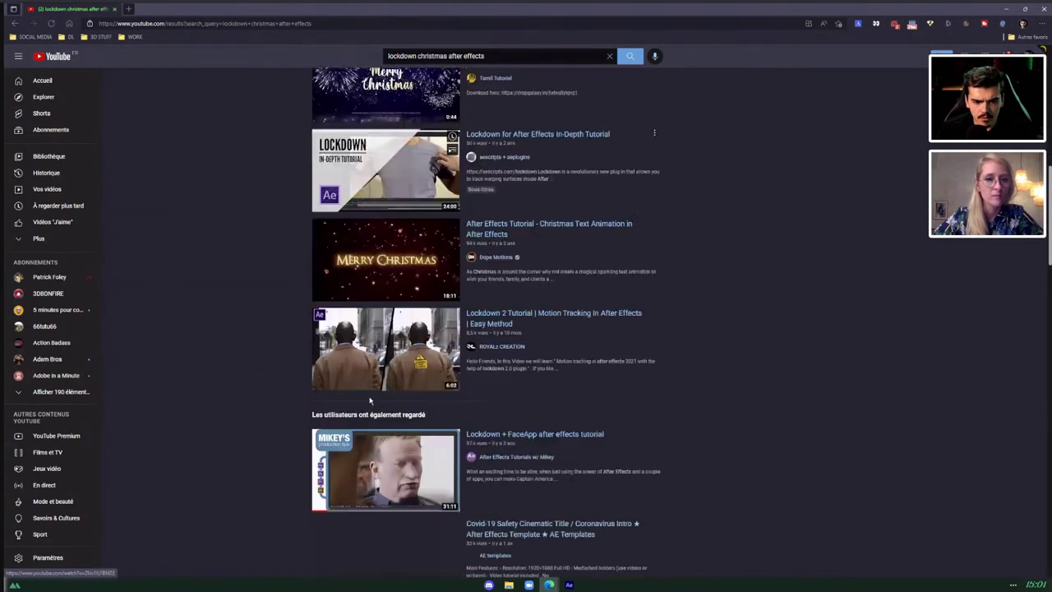
scroll(390, 353, down, 5)
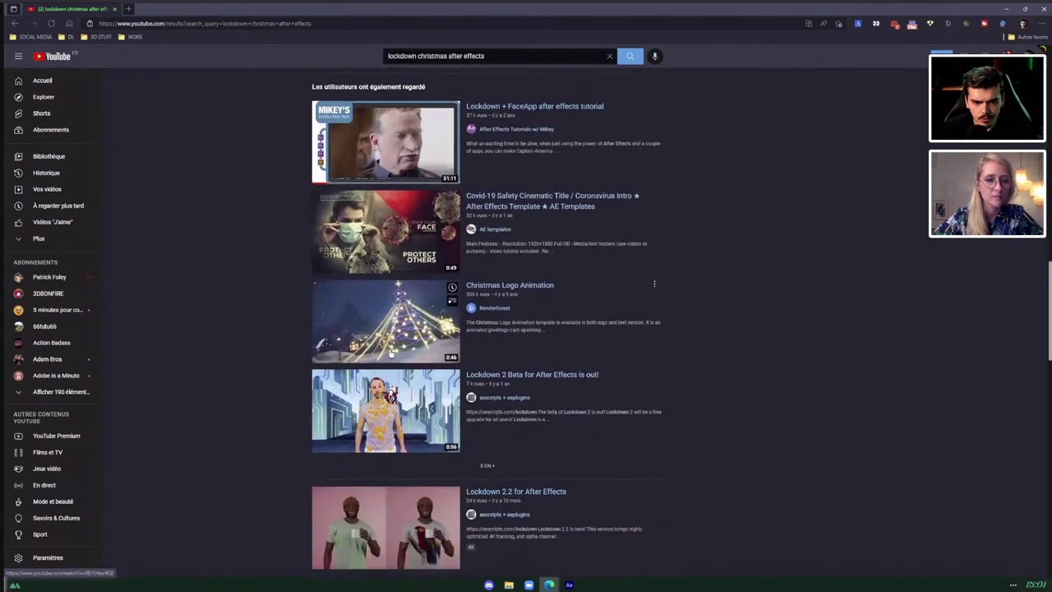
click(391, 354)
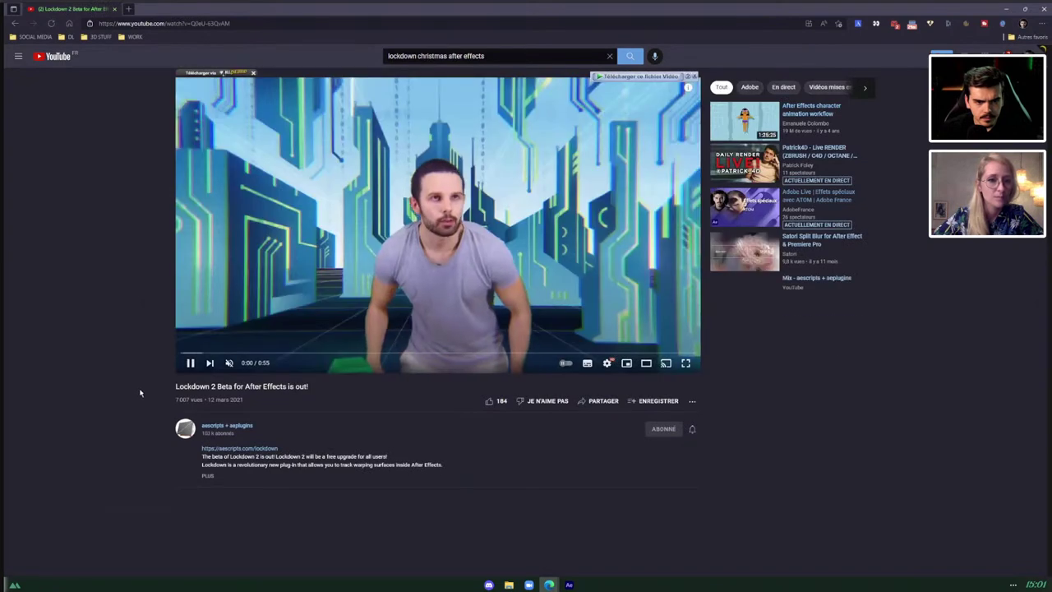
click(683, 365)
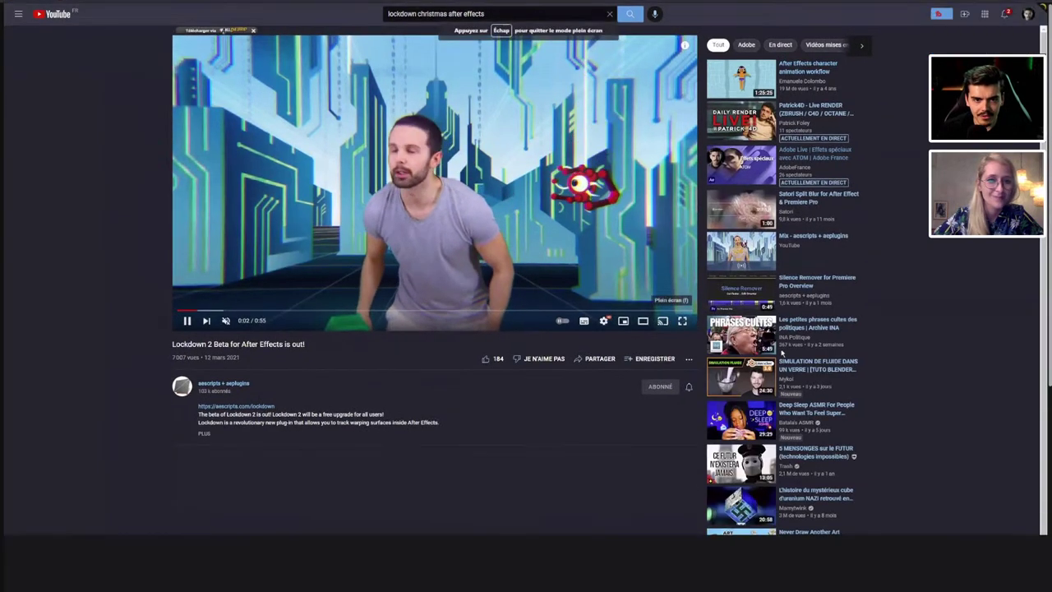